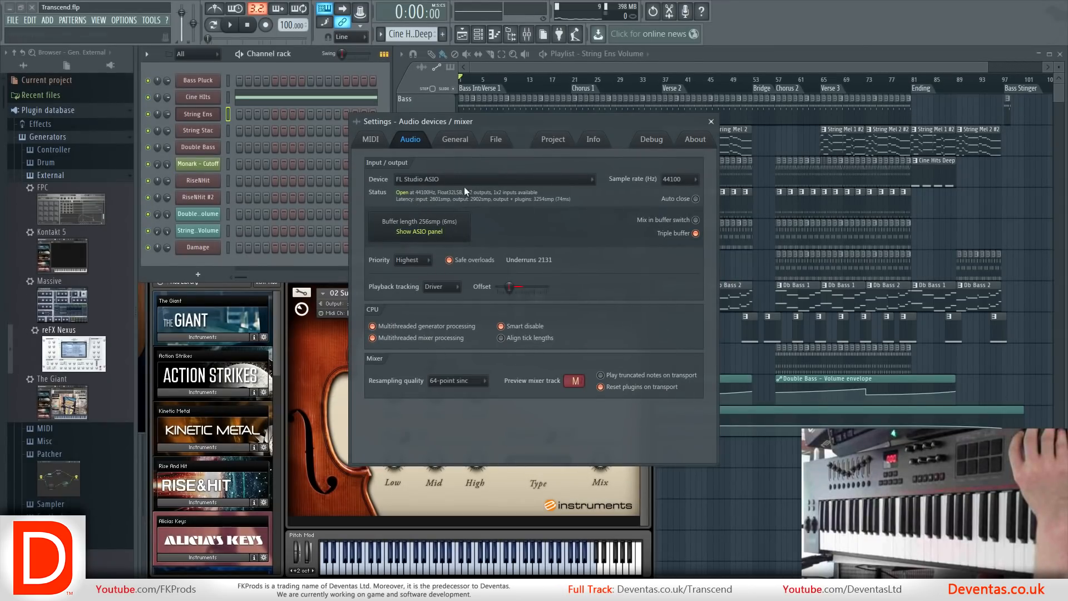
# Set the audio device to Primary Sound Driver and test the song's playback from Chorus 1.
pyautogui.click(469, 183)
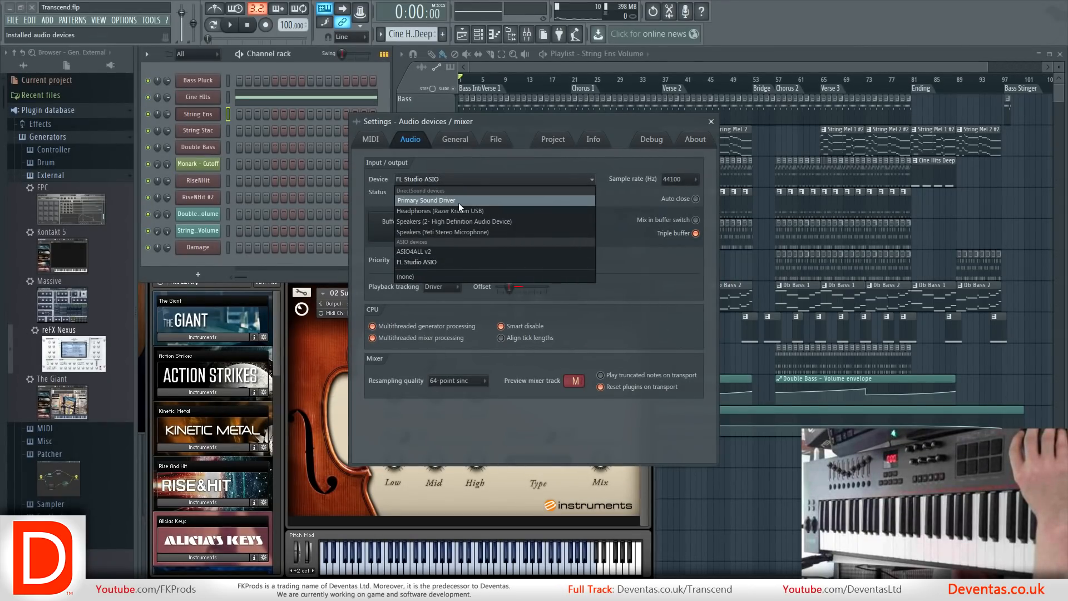
pyautogui.click(429, 202)
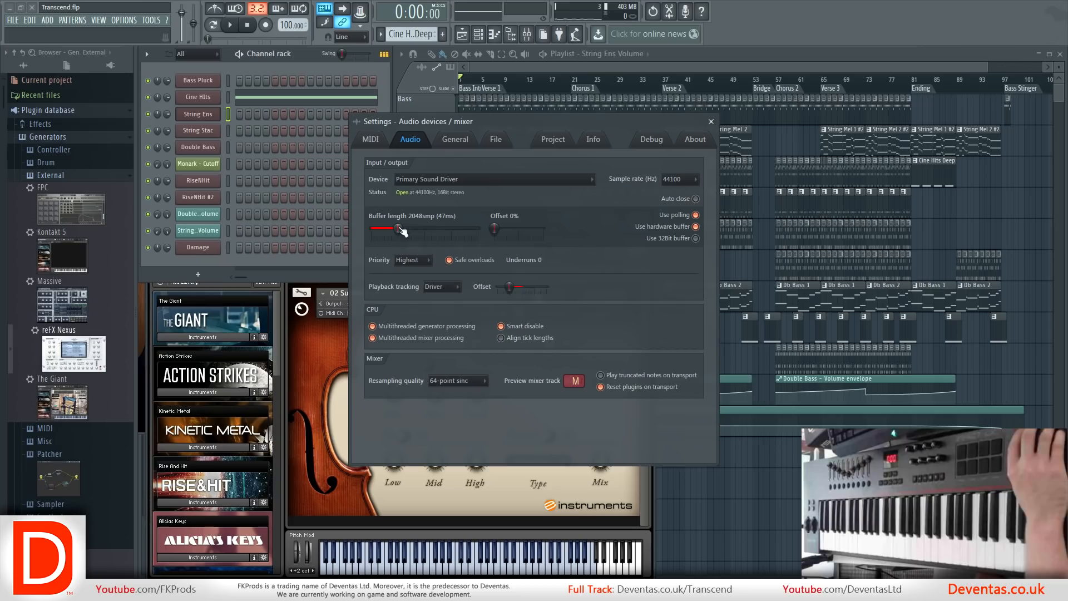
pyautogui.click(573, 79)
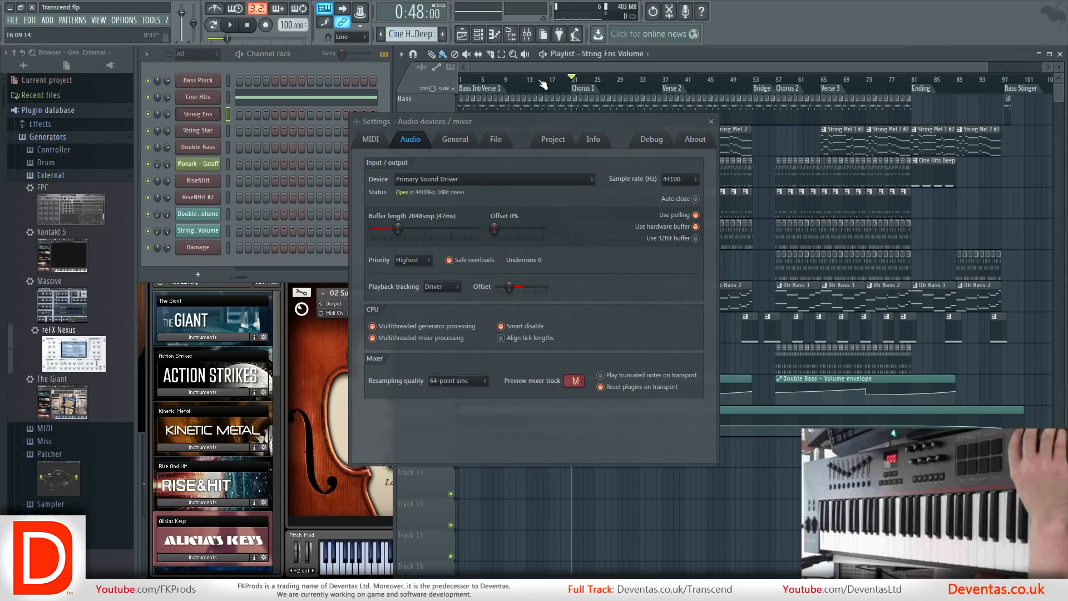
pyautogui.click(231, 29)
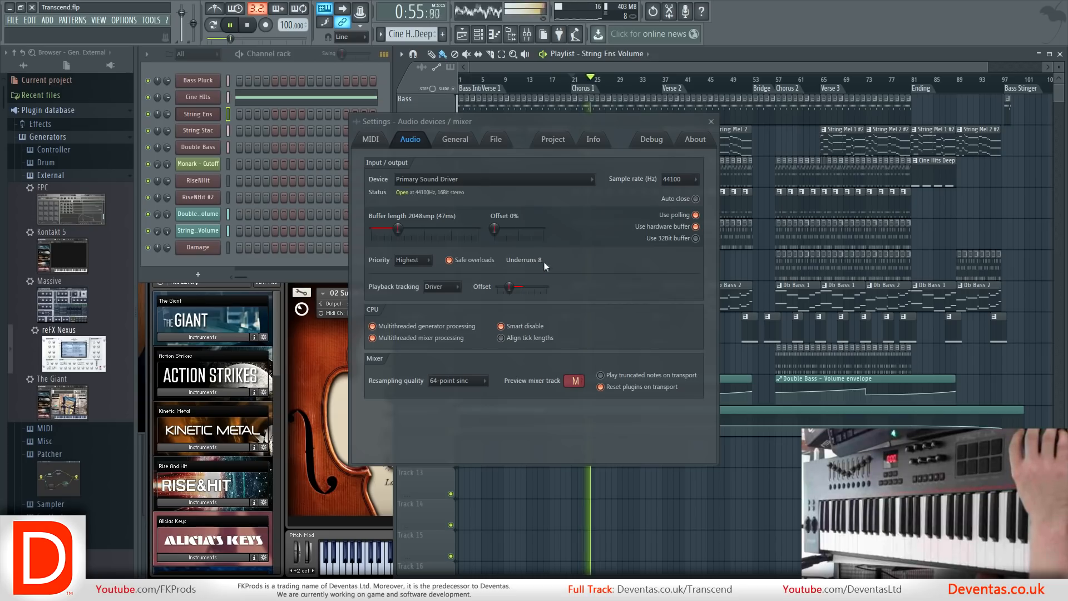
pyautogui.click(247, 25)
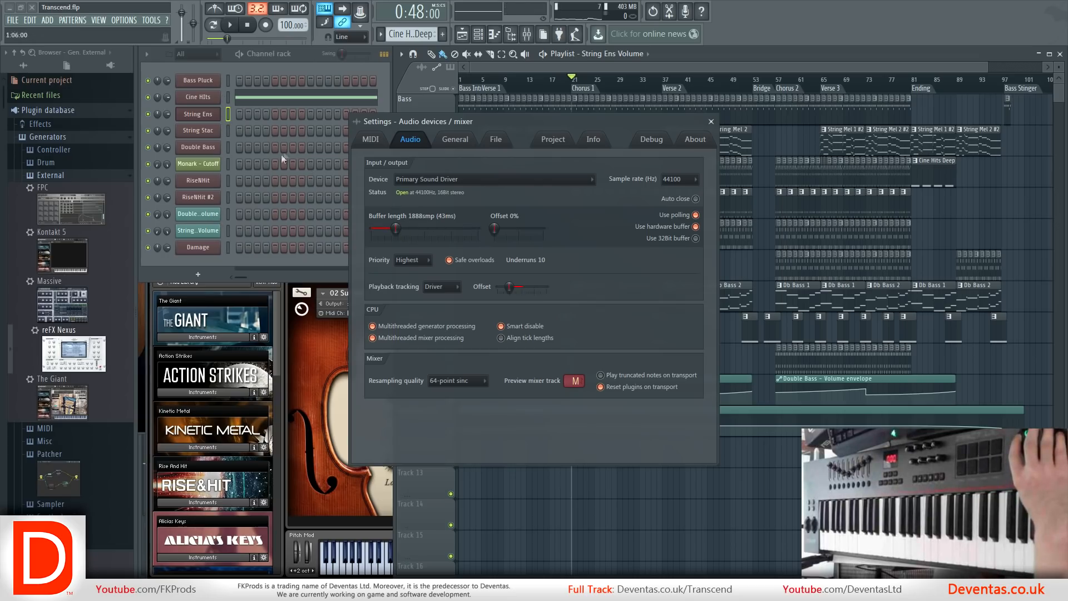
# Set the audio device to FL Studio ASIO and inspect the buffer size, input and output in its ASIO panel.
pyautogui.click(501, 179)
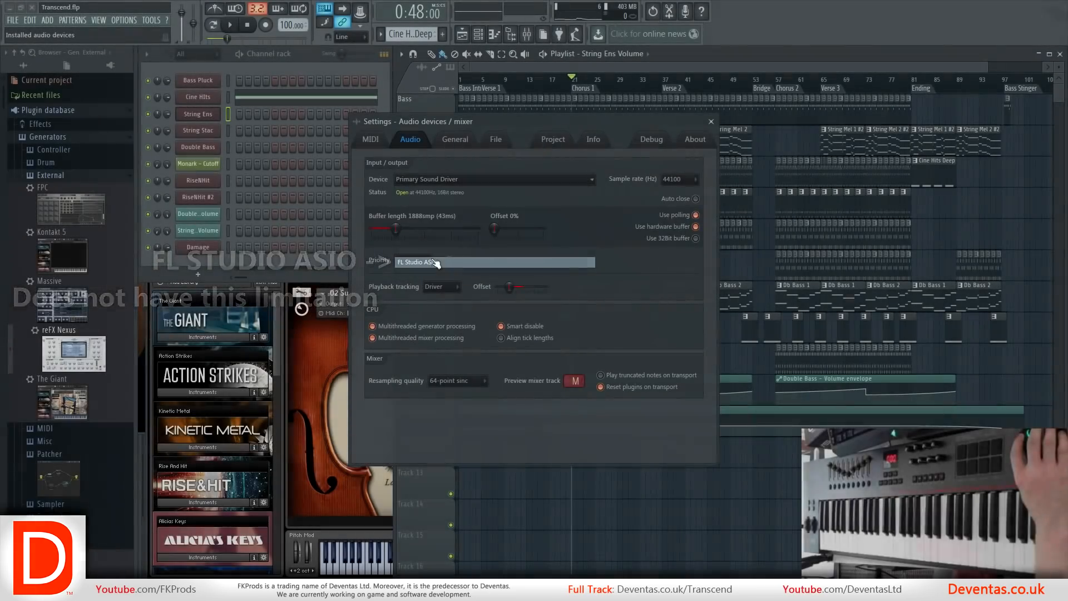
pyautogui.click(433, 263)
pyautogui.click(439, 233)
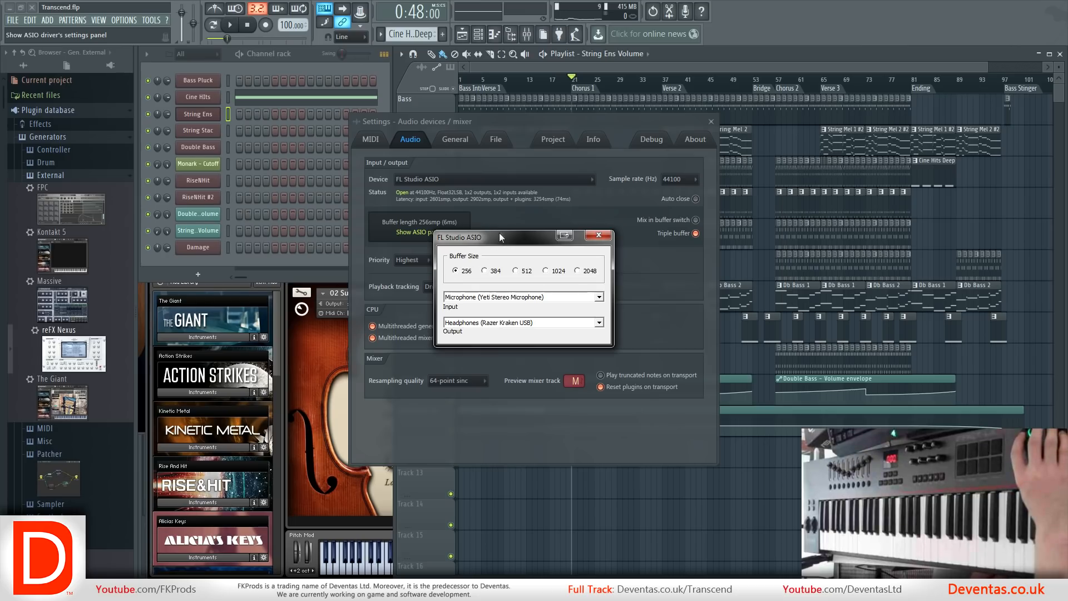
pyautogui.moveTo(500, 231); pyautogui.dragTo(490, 272)
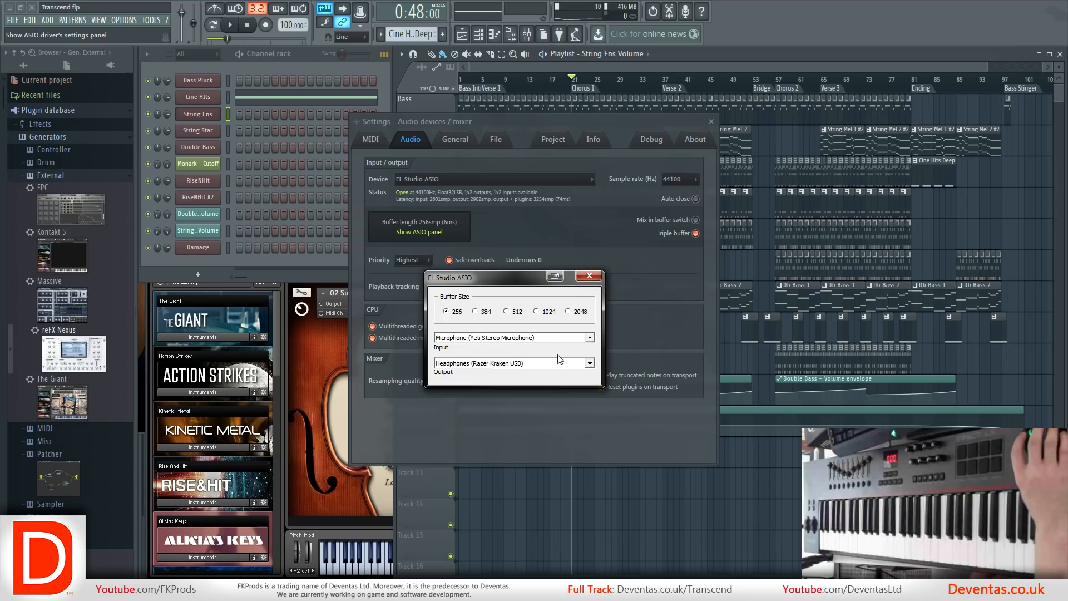
pyautogui.click(589, 275)
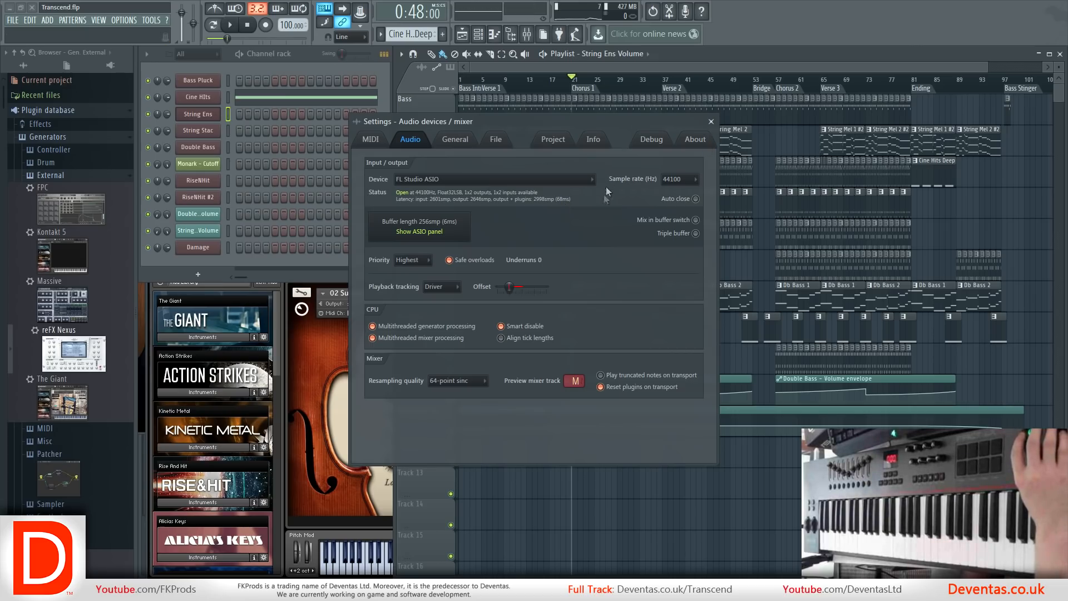
# Review the buffer size options in the ASIO panel once more and close the audio settings.
pyautogui.click(468, 232)
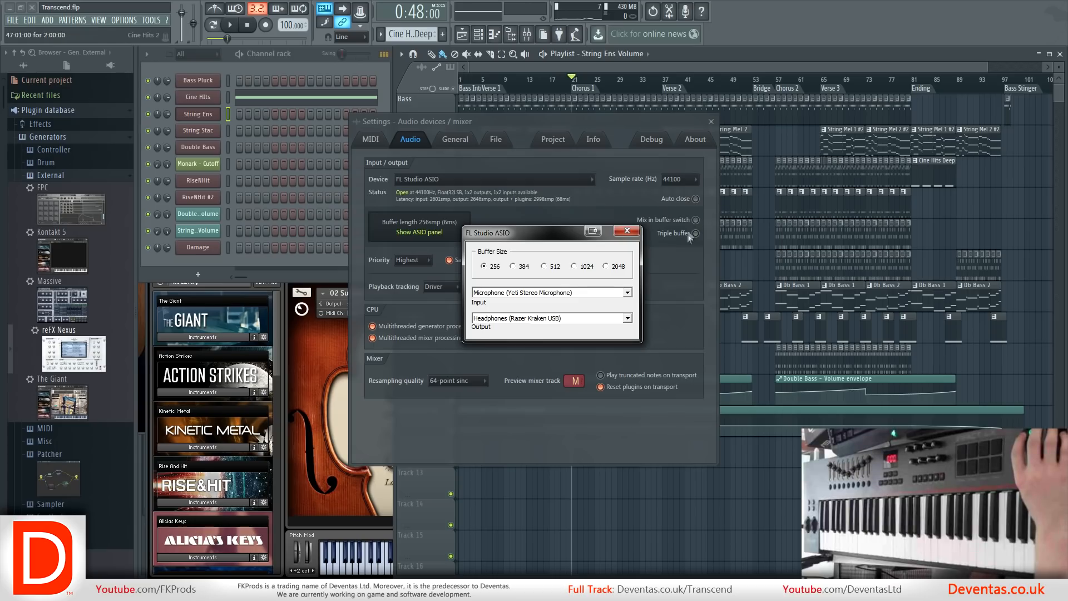
pyautogui.click(628, 231)
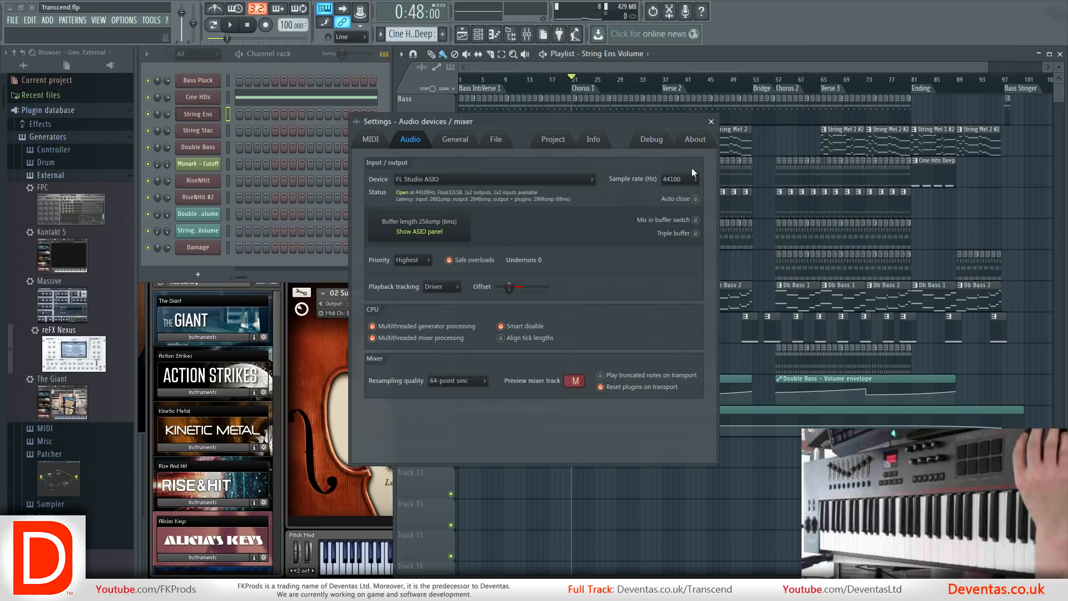
pyautogui.click(711, 122)
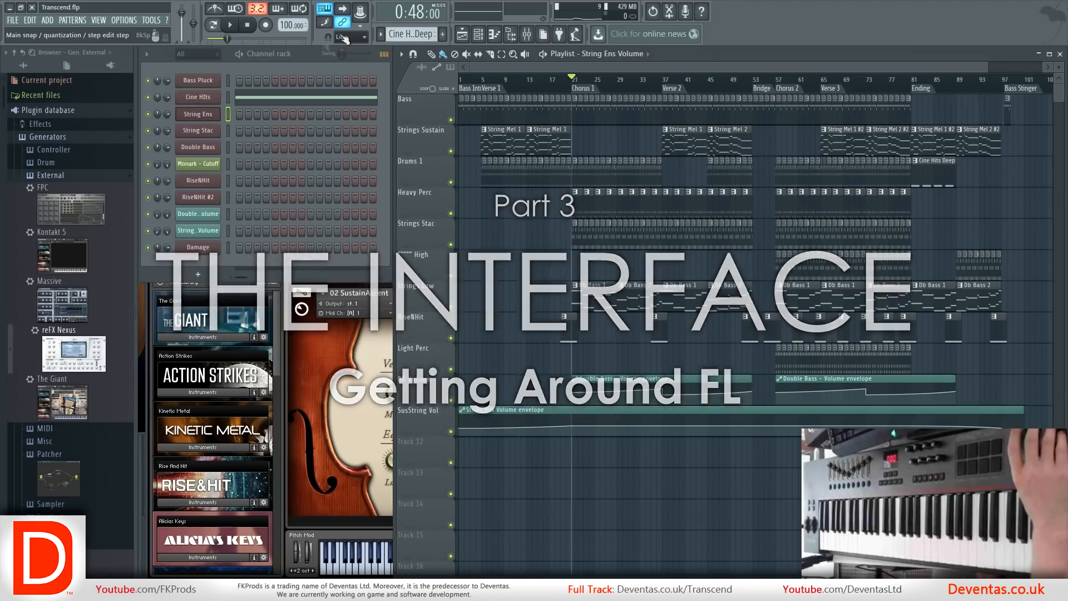
# Narrow the browser to give the channel rack and playlist more room, and create a new project.
pyautogui.moveTo(136, 133); pyautogui.dragTo(98, 128)
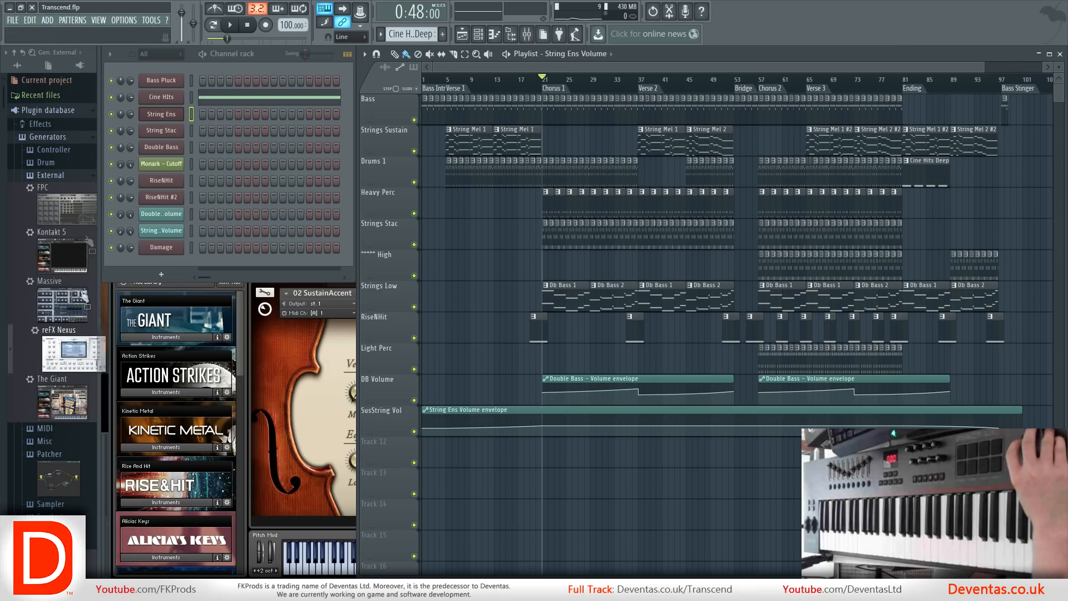
pyautogui.moveTo(244, 235); pyautogui.dragTo(175, 229)
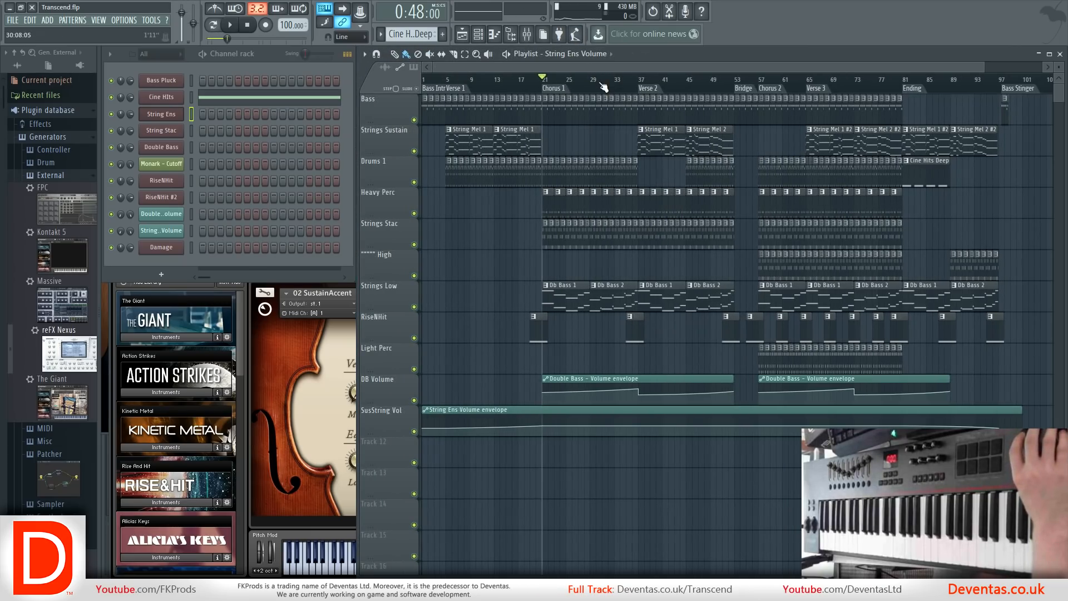
pyautogui.click(13, 22)
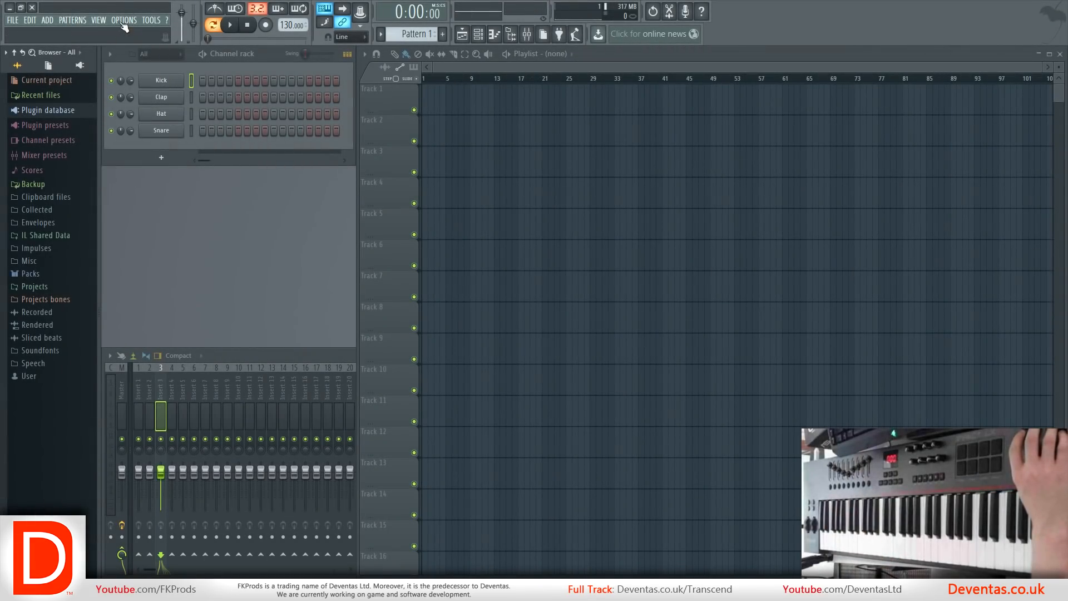
# Review the device and sample rate in the new project's audio settings, and close the settings.
pyautogui.click(123, 20)
pyautogui.click(135, 47)
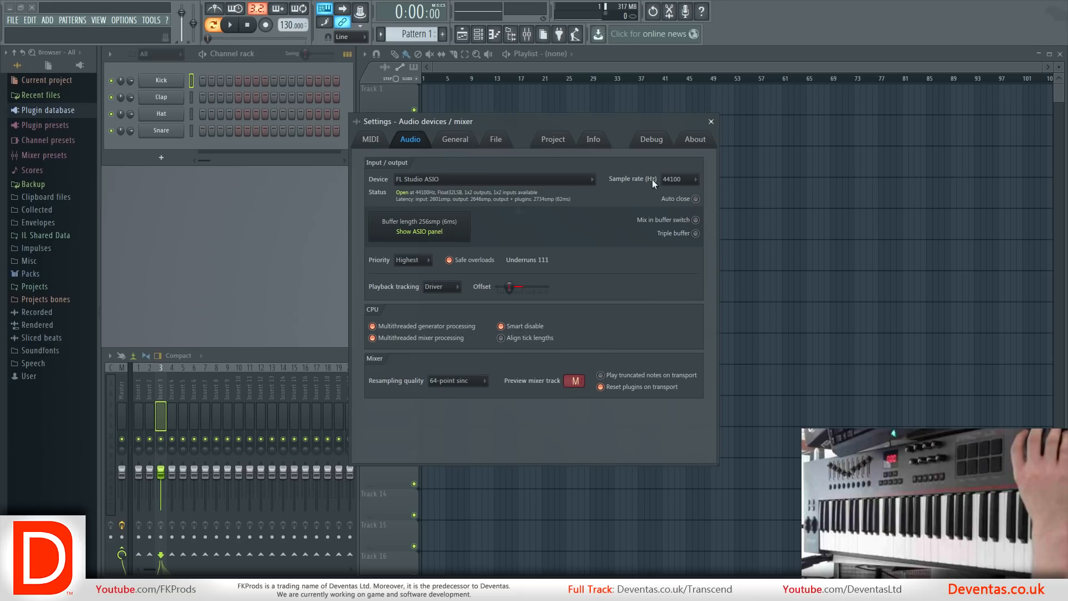
pyautogui.click(712, 122)
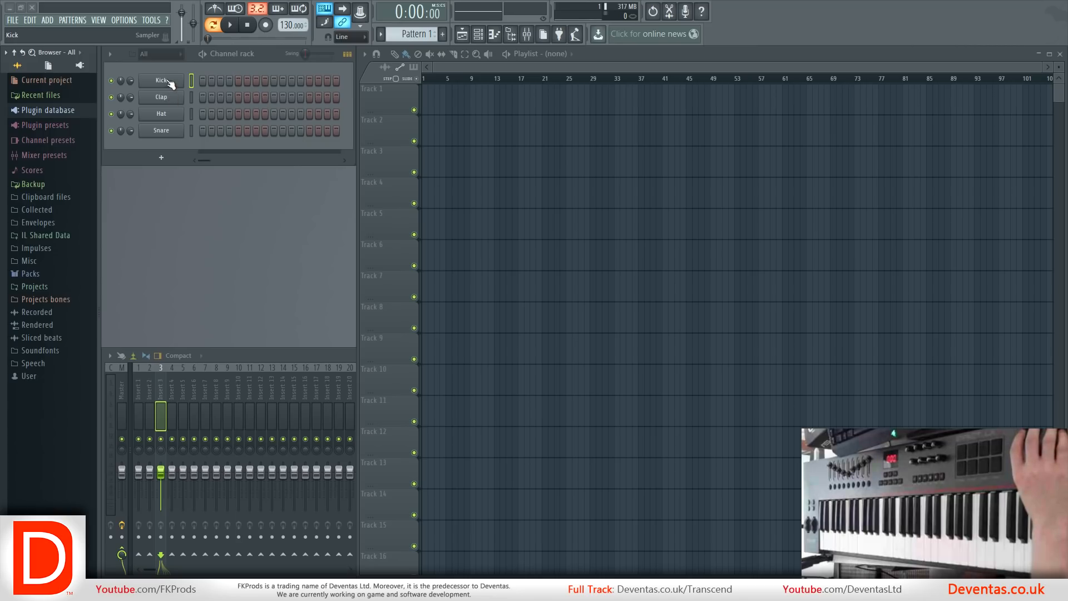
# Program the Kick on every second step from 1 to 15 with the pattern playing.
pyautogui.click(204, 81)
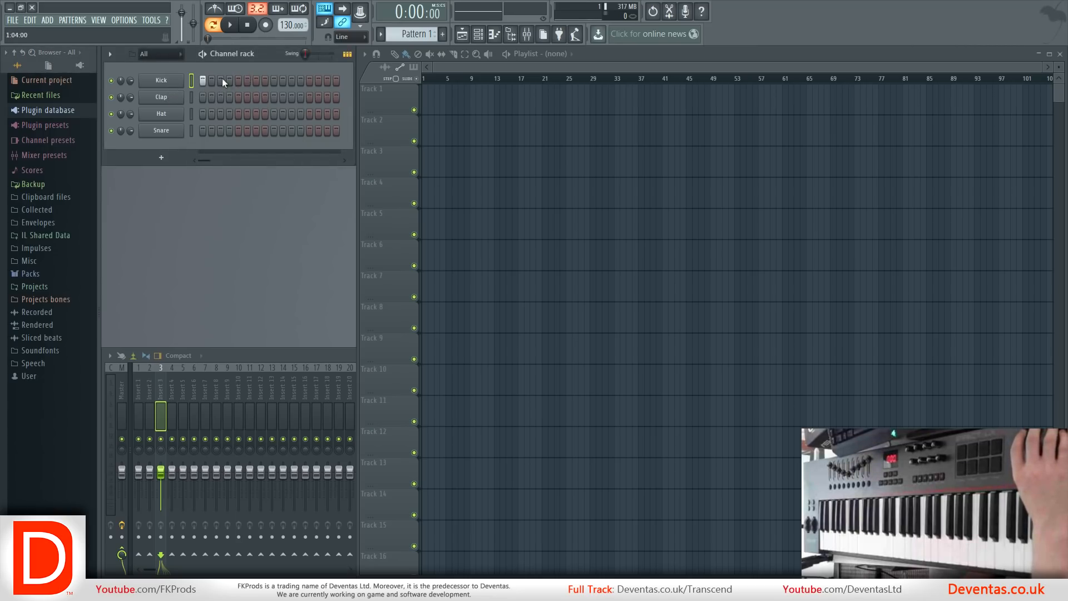
pyautogui.click(239, 80)
pyautogui.click(291, 81)
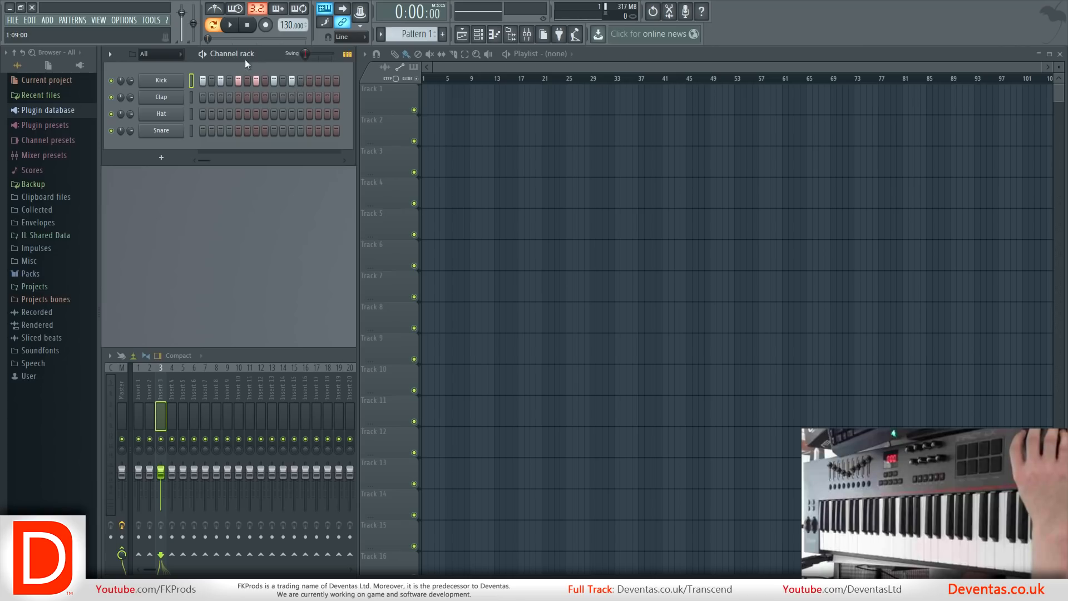
pyautogui.click(230, 27)
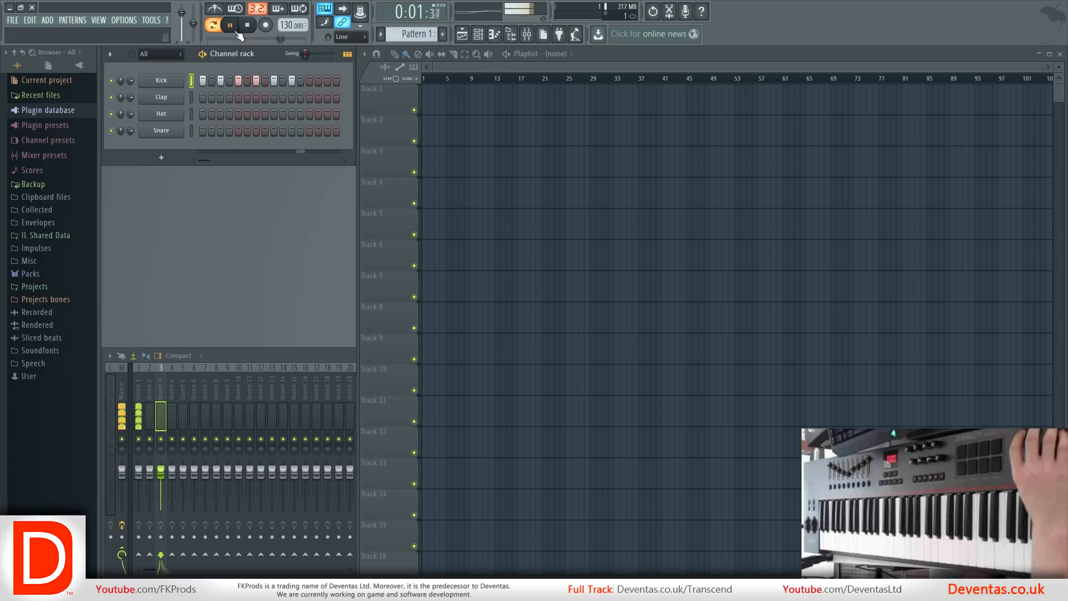
pyautogui.click(310, 81)
pyautogui.click(328, 81)
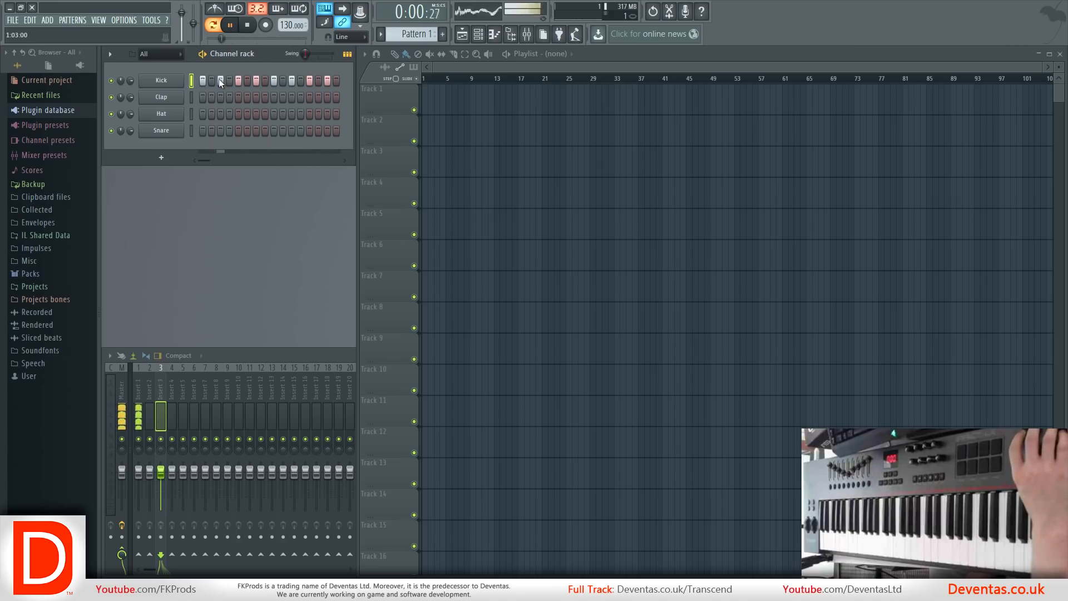
# Remove the Kick from steps 3, 7, 11 and 15 so it hits every fourth step.
pyautogui.click(221, 81)
pyautogui.click(256, 81)
pyautogui.click(293, 81)
pyautogui.click(329, 82)
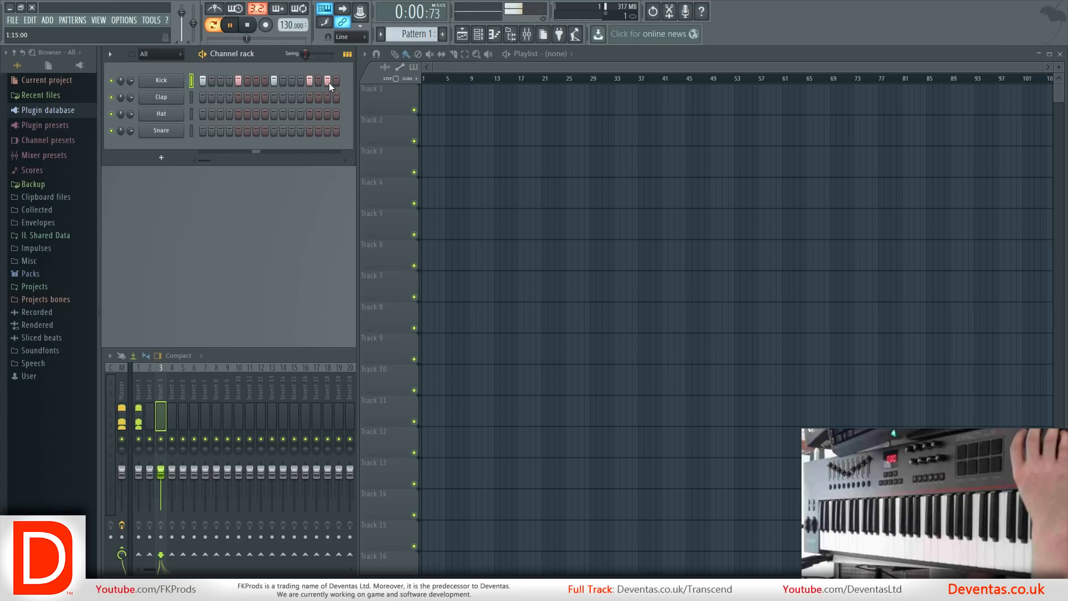
# Place the Snare on steps 5 and 13, and fill the Hat channel on each 2 steps.
pyautogui.click(238, 131)
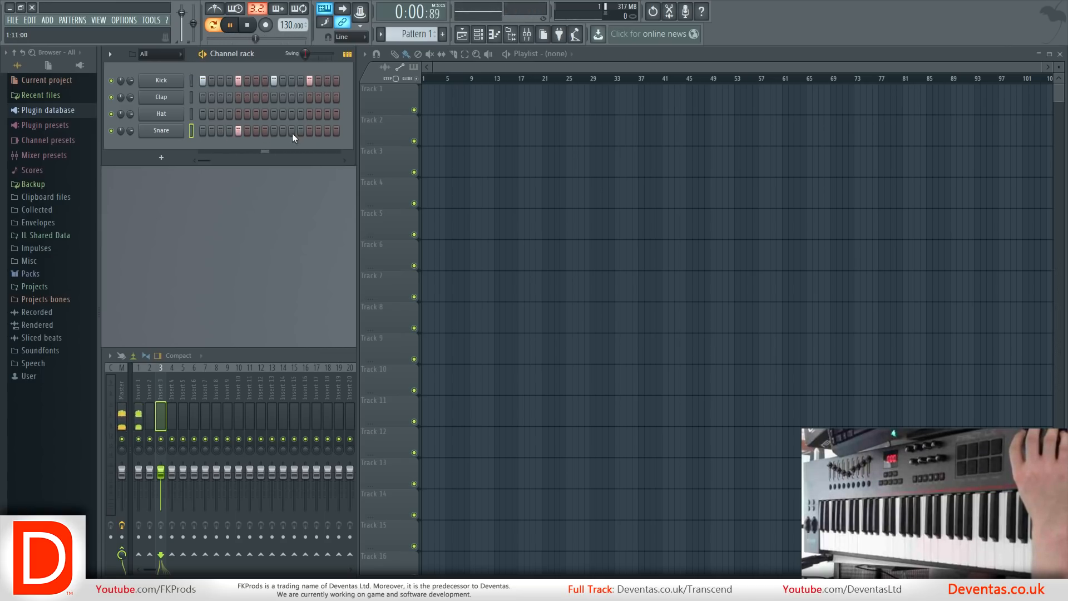
pyautogui.click(308, 130)
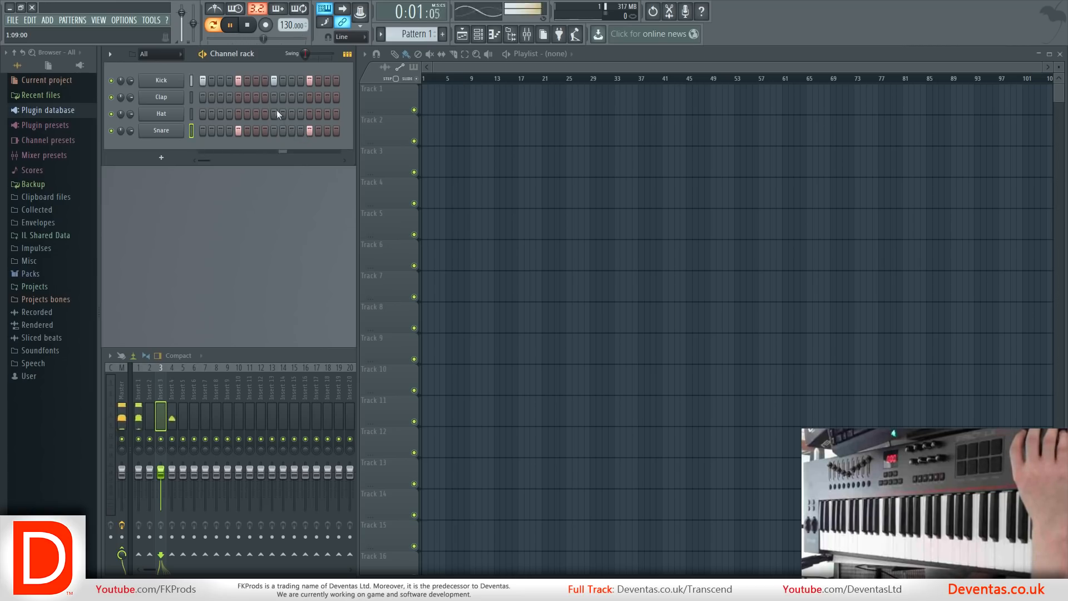
pyautogui.rightClick(174, 115)
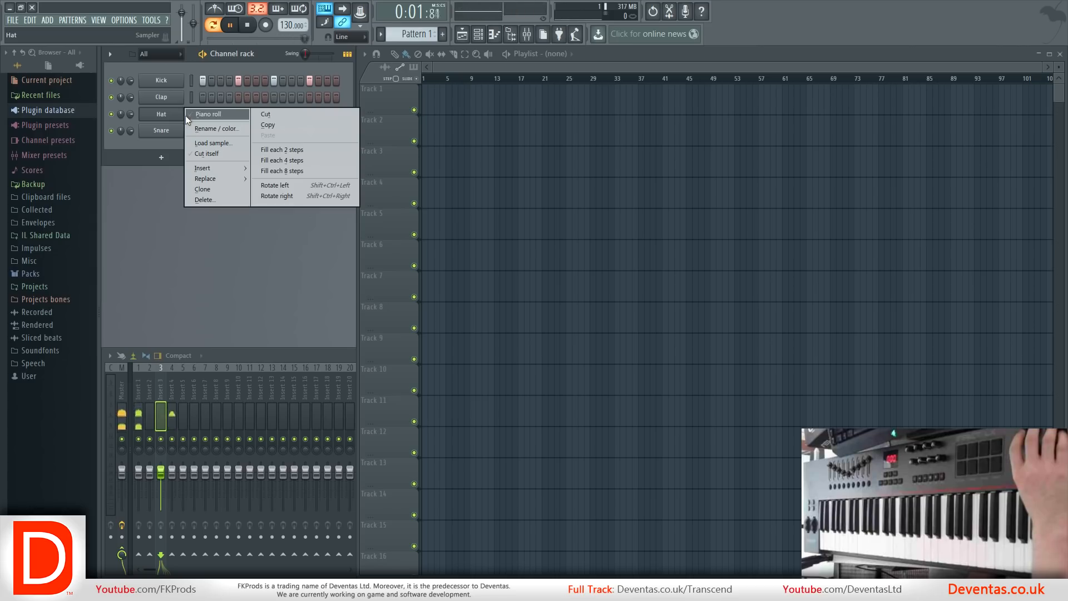
pyautogui.click(276, 148)
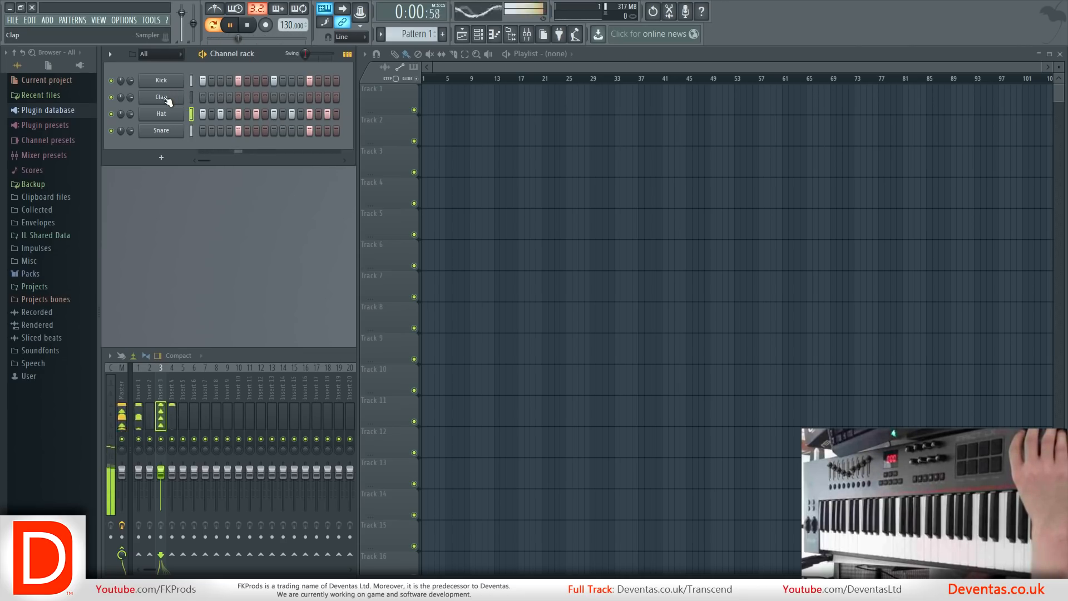
# Fill the Clap channel on each 8 steps and stop the pattern's playback.
pyautogui.rightClick(167, 99)
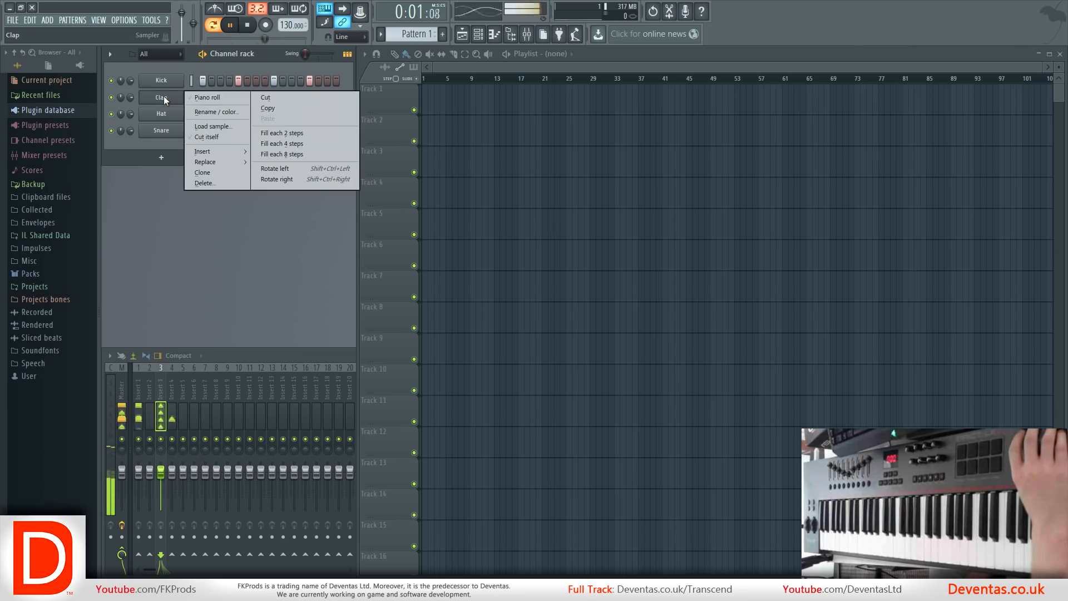
pyautogui.click(282, 155)
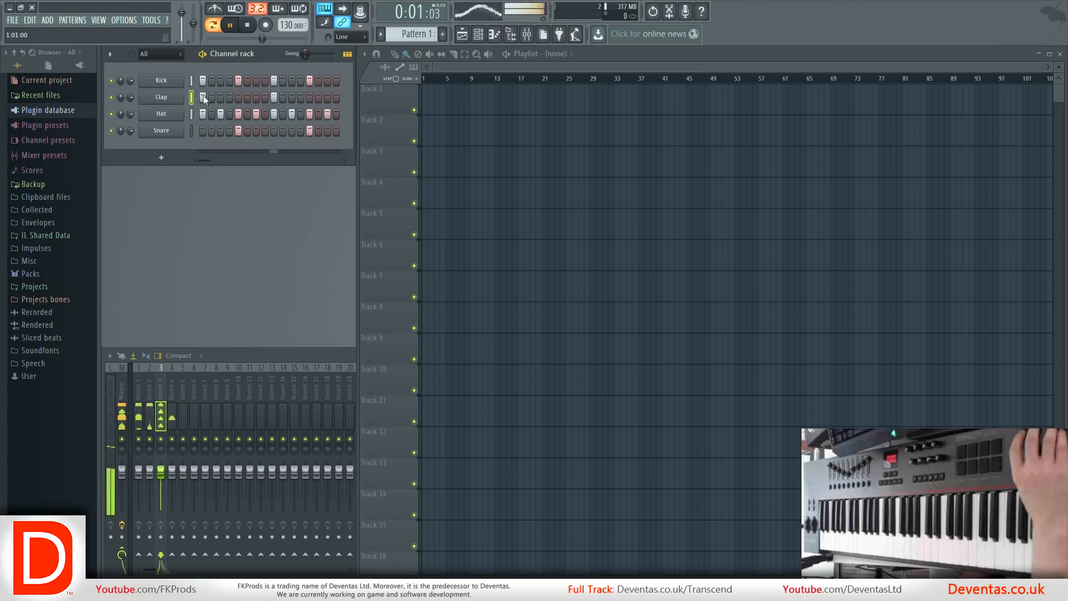
pyautogui.press('space')
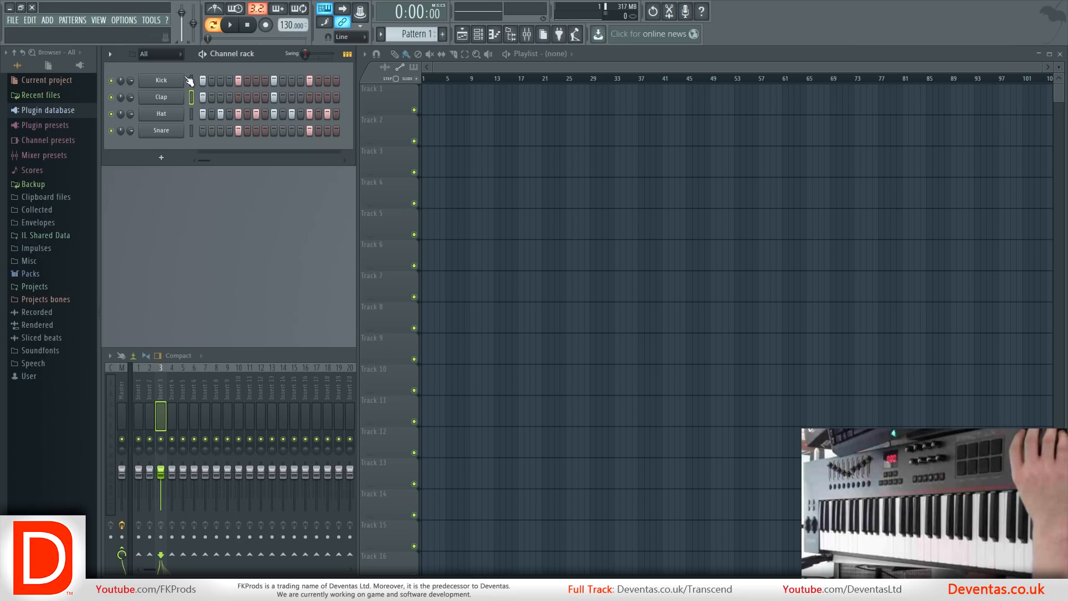
# Delete the Snare, Hat and Clap channels, and clear all steps of the Kick channel.
pyautogui.rightClick(161, 133)
pyautogui.click(192, 220)
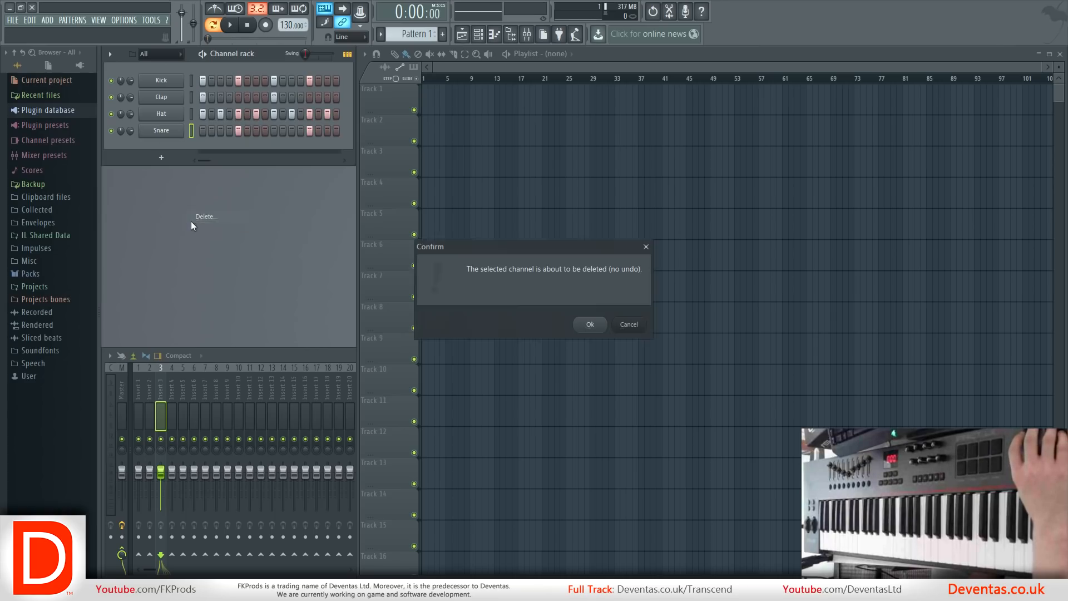
pyautogui.click(589, 324)
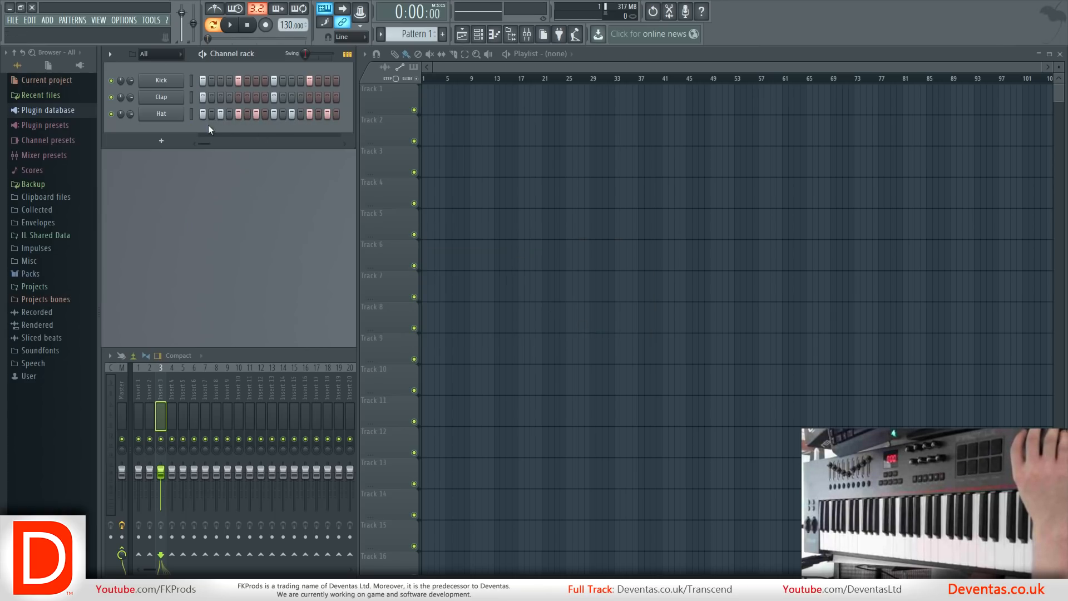
pyautogui.rightClick(171, 122)
pyautogui.click(212, 200)
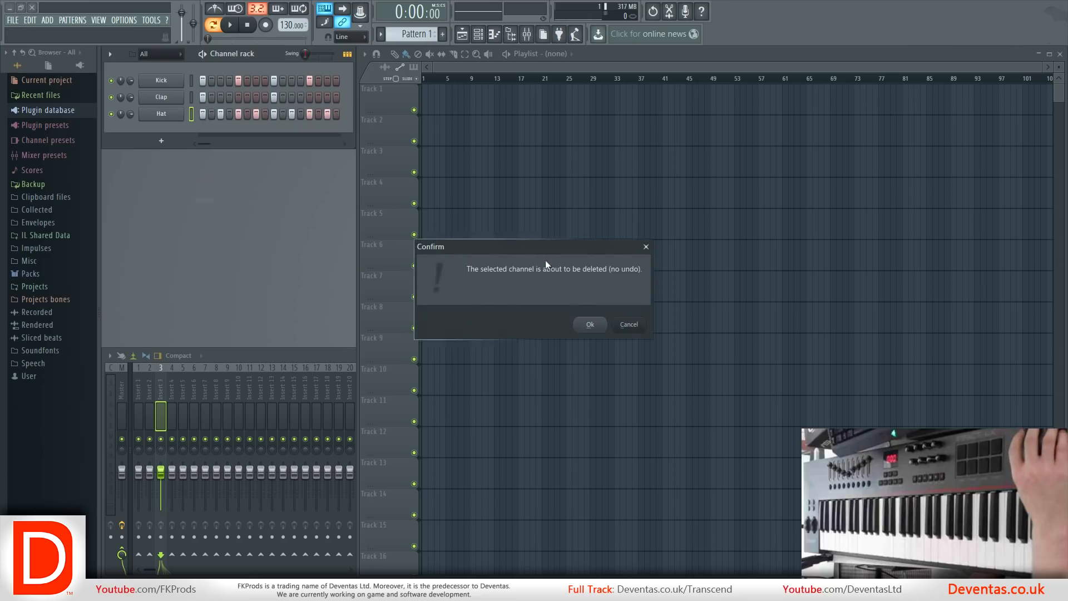
pyautogui.click(598, 332)
pyautogui.rightClick(159, 96)
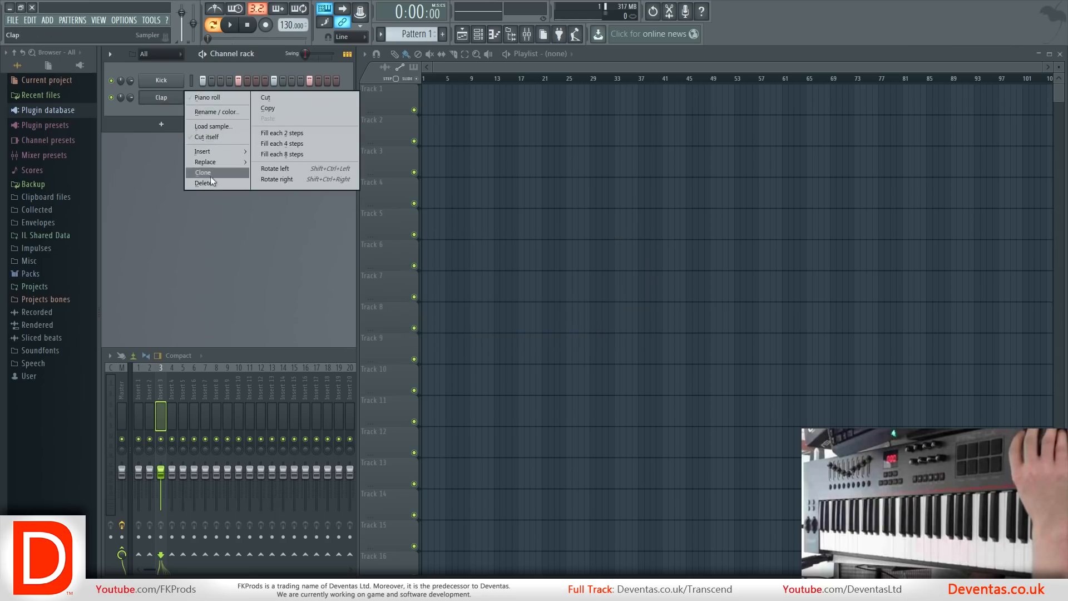
pyautogui.click(210, 183)
pyautogui.click(591, 325)
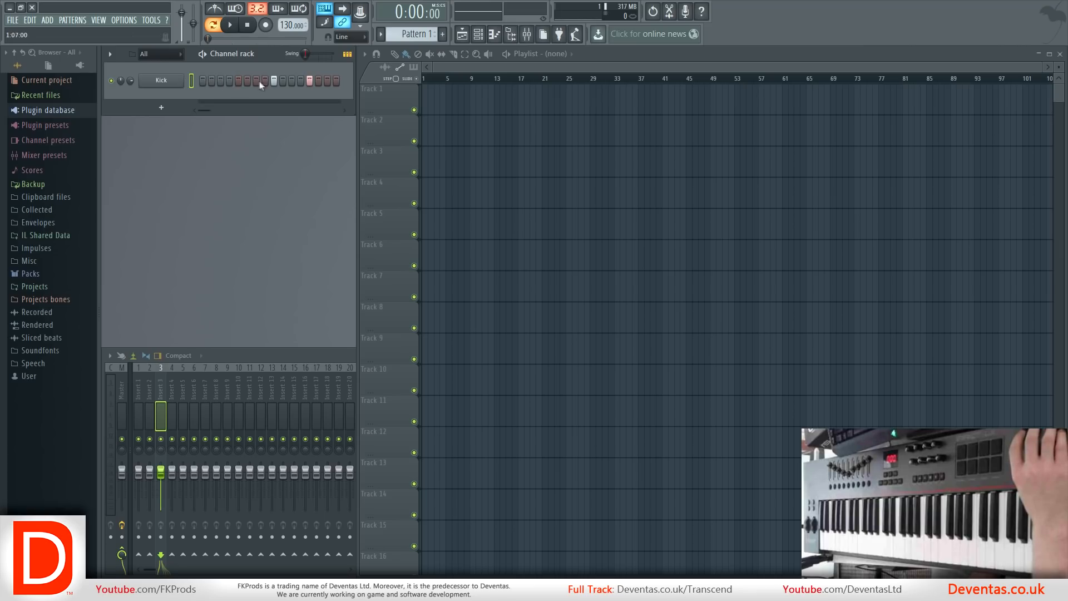
pyautogui.moveTo(323, 81)
pyautogui.mouseDown()
pyautogui.moveTo(338, 79)
pyautogui.moveTo(230, 81)
pyautogui.mouseUp()
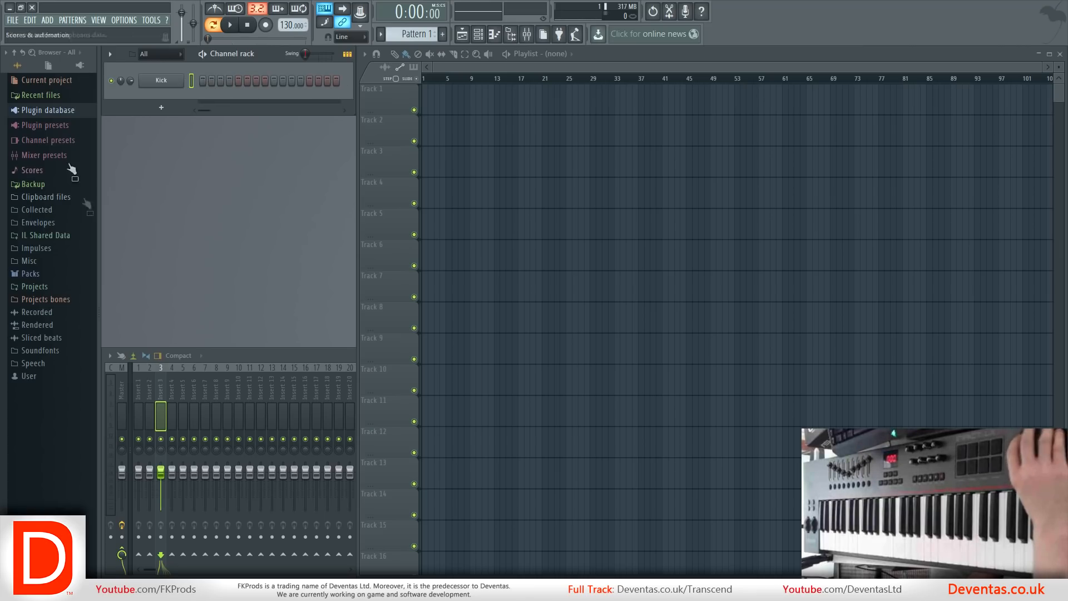
# Load the 3x Osc generator's Default plugin preset from the browser onto the Kick channel.
pyautogui.click(74, 124)
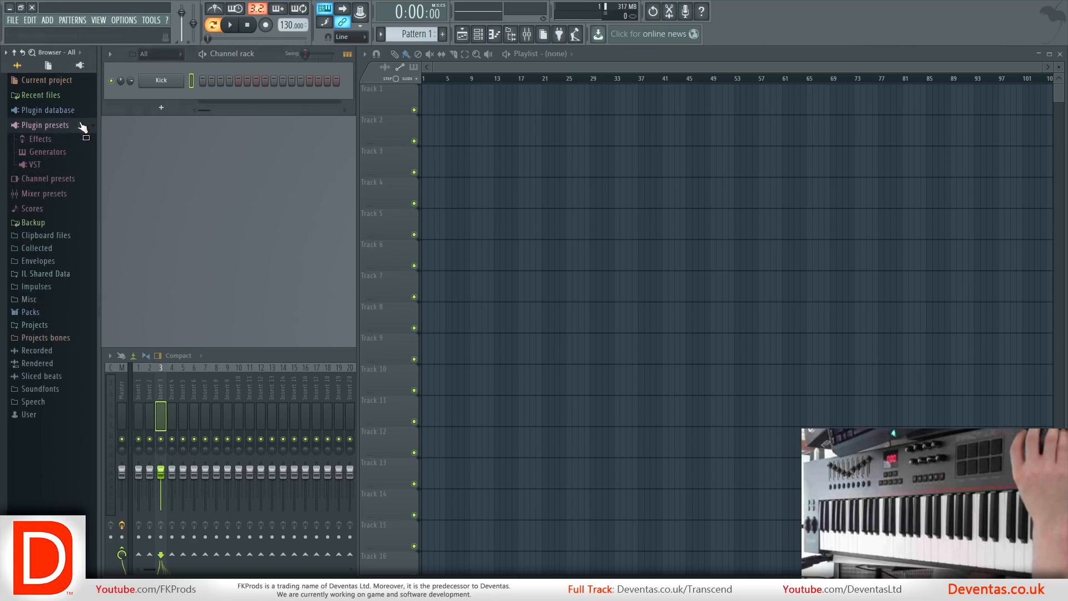
pyautogui.click(52, 152)
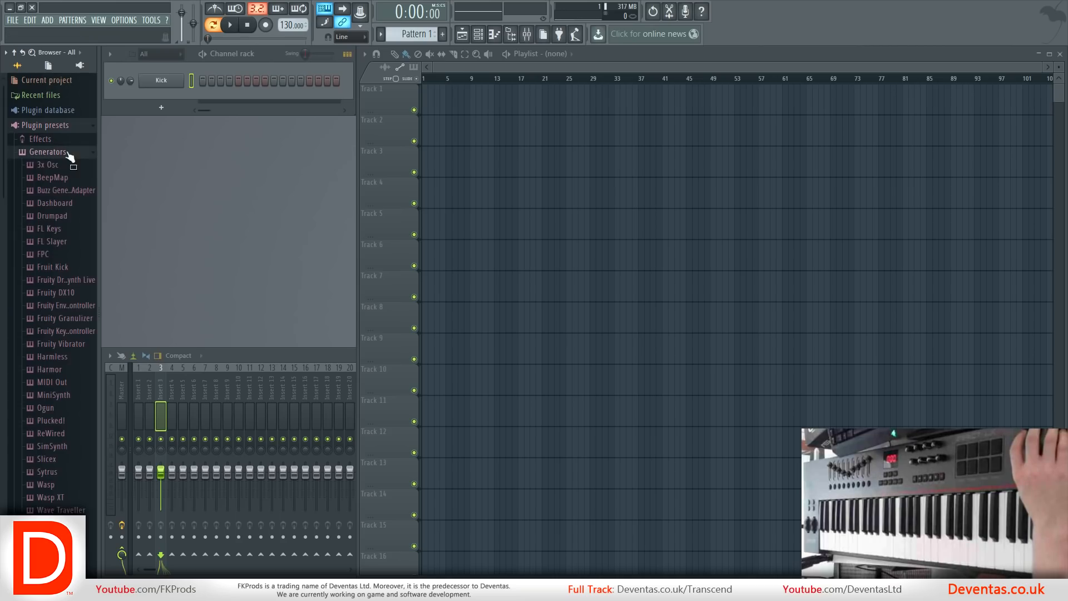
pyautogui.click(56, 164)
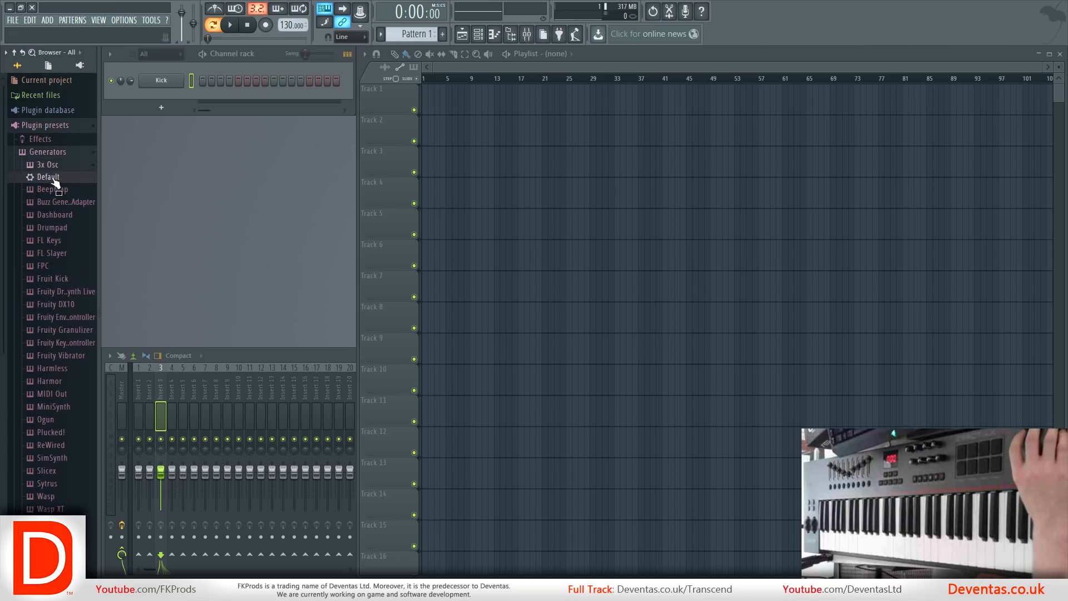
pyautogui.moveTo(53, 181)
pyautogui.mouseDown()
pyautogui.moveTo(138, 101)
pyautogui.moveTo(104, 176)
pyautogui.moveTo(55, 180)
pyautogui.mouseUp()
pyautogui.moveTo(48, 178); pyautogui.dragTo(164, 81)
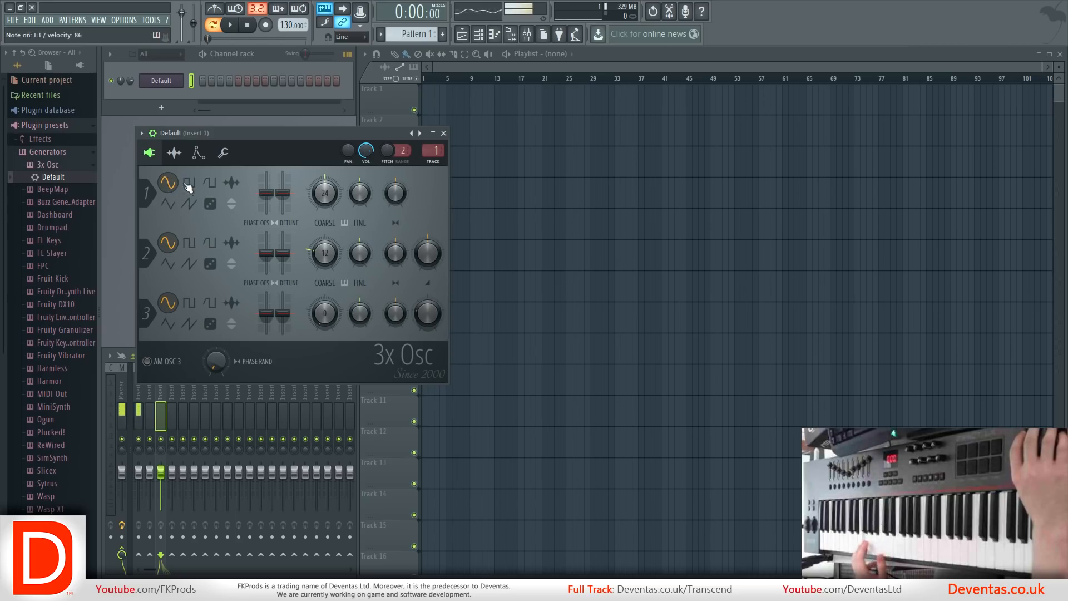
# Audition oscillator 1's square, triangle, saw and noise waveforms, and return its shape to sine.
pyautogui.moveTo(388, 199)
pyautogui.mouseDown()
pyautogui.moveTo(388, 167)
pyautogui.moveTo(388, 194)
pyautogui.mouseUp()
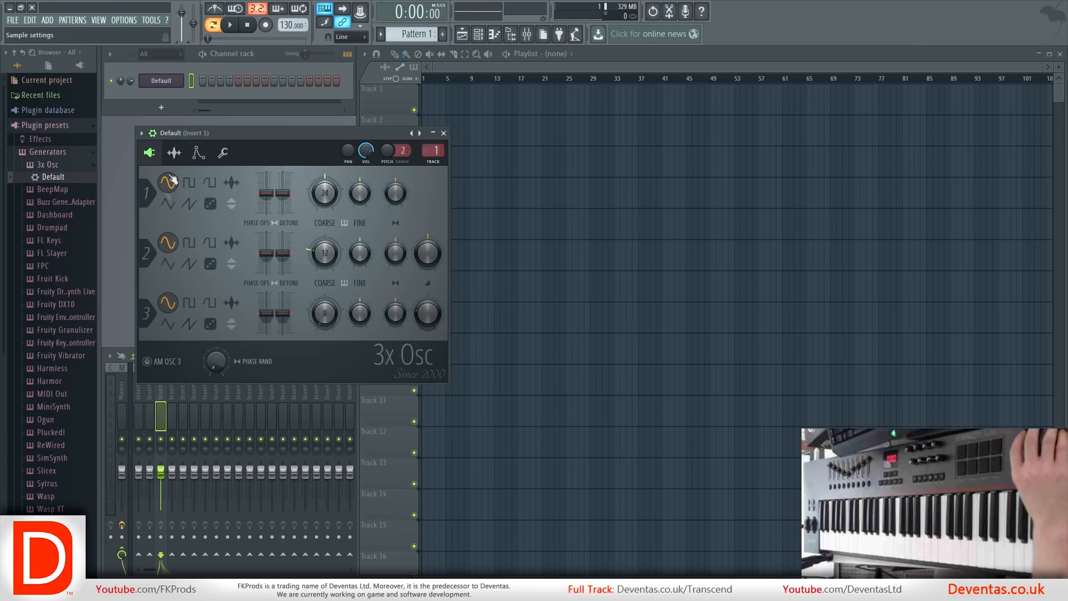
pyautogui.click(188, 183)
pyautogui.click(211, 185)
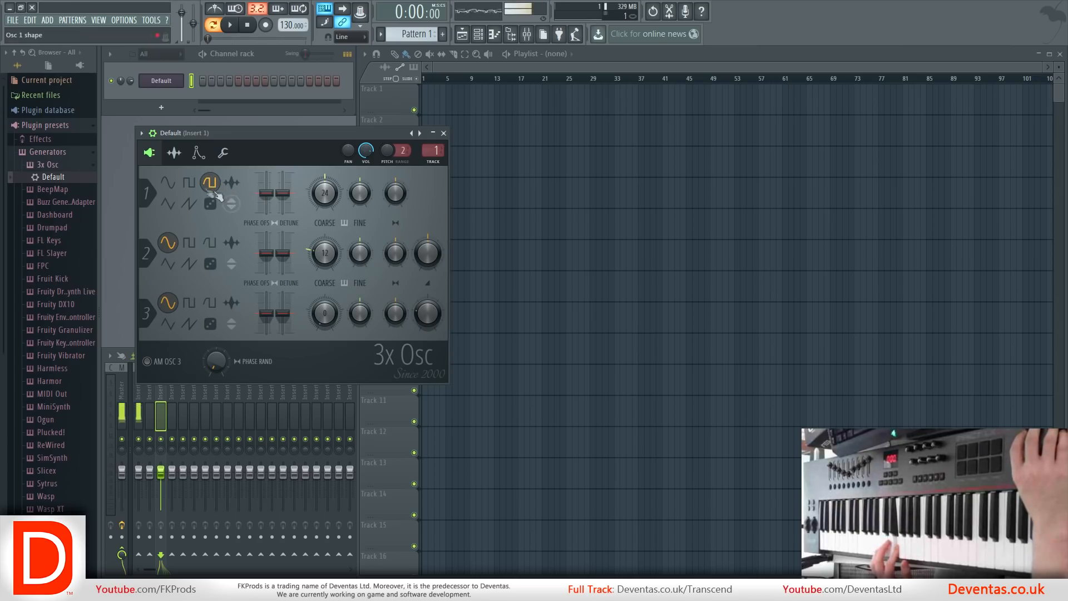
pyautogui.rightClick(210, 185)
pyautogui.click(209, 185)
pyautogui.click(169, 200)
pyautogui.click(190, 204)
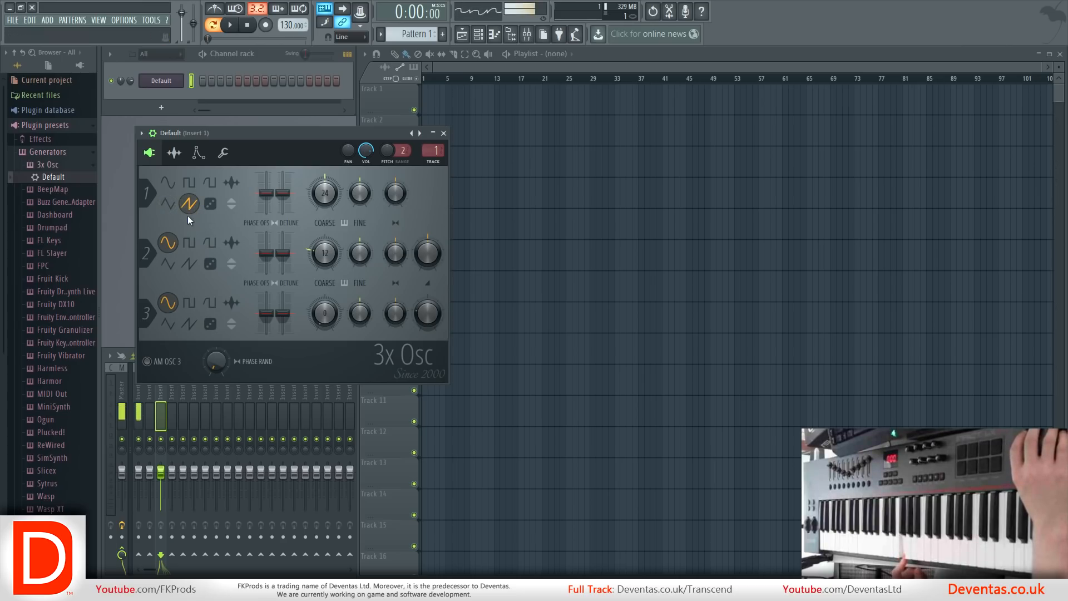
pyautogui.click(212, 206)
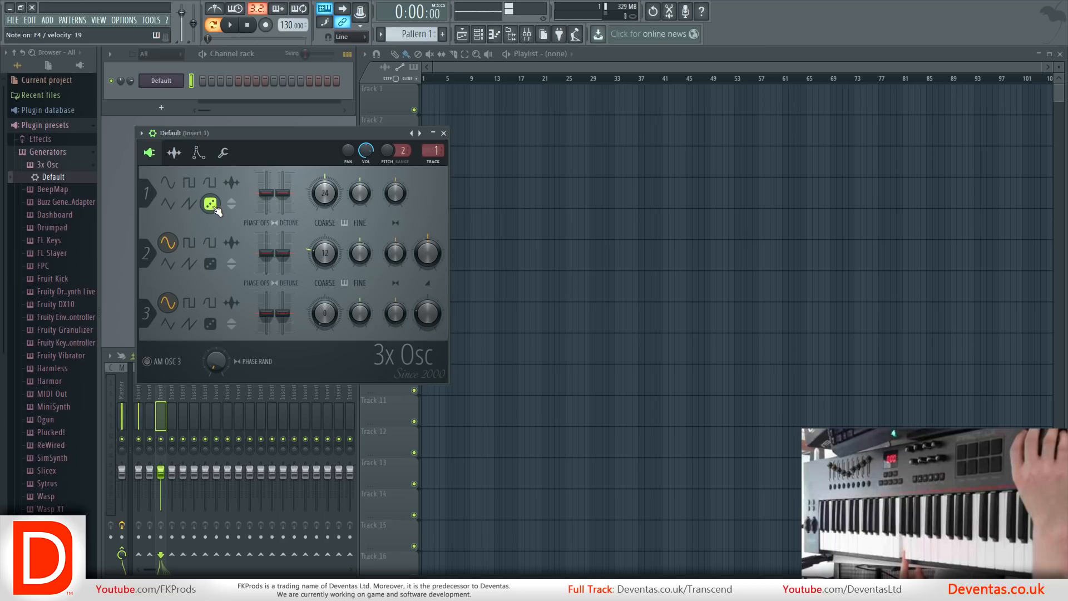
pyautogui.click(172, 185)
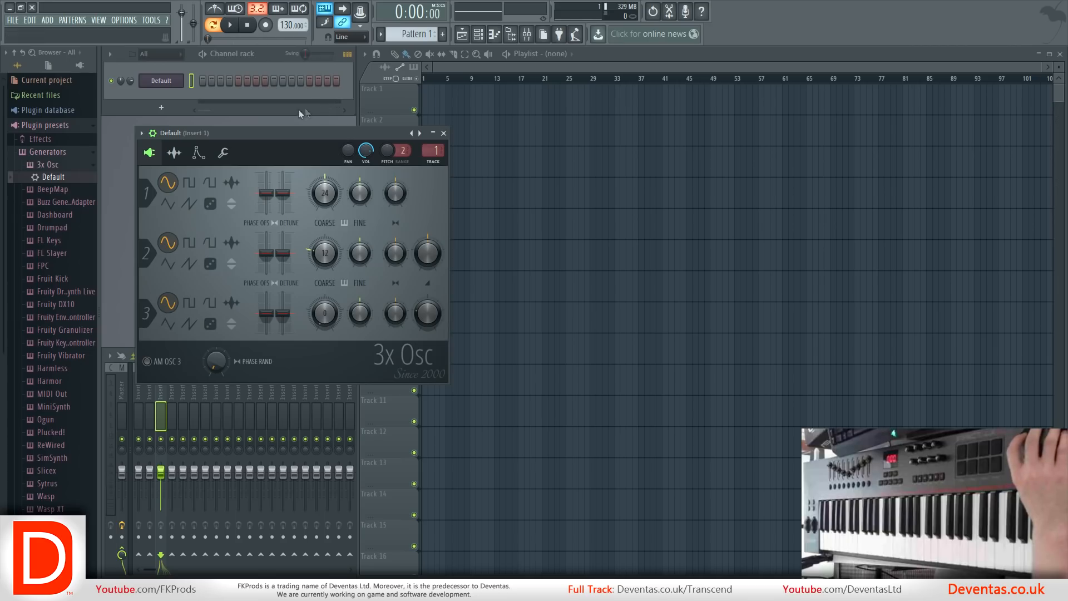
# Place Pattern 1 at bar 1 on Track 1 of the playlist and open the clip in the piano roll.
pyautogui.moveTo(279, 129); pyautogui.dragTo(646, 151)
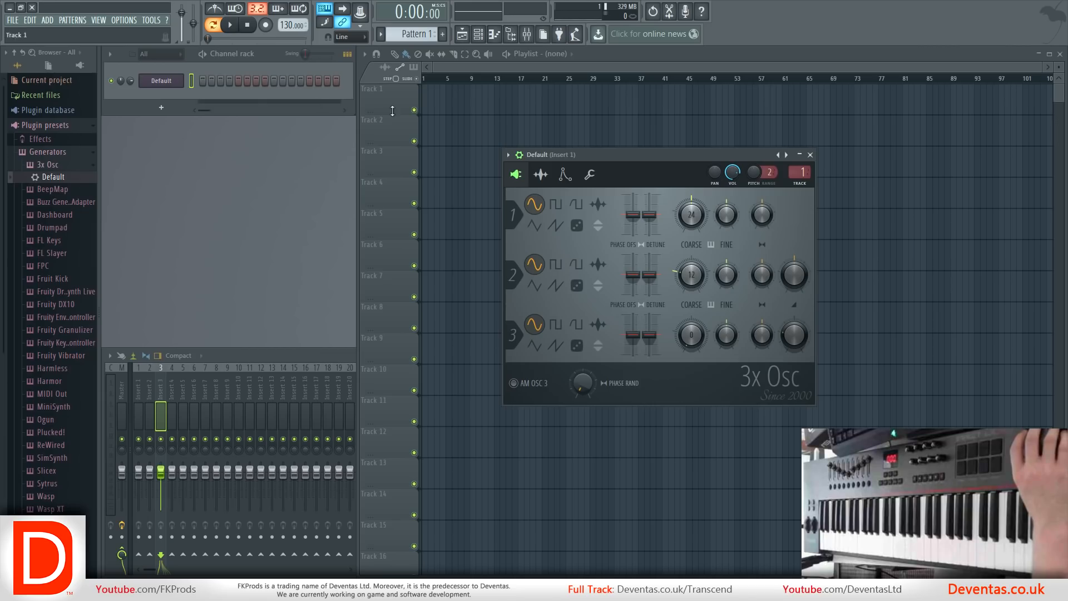
pyautogui.click(424, 88)
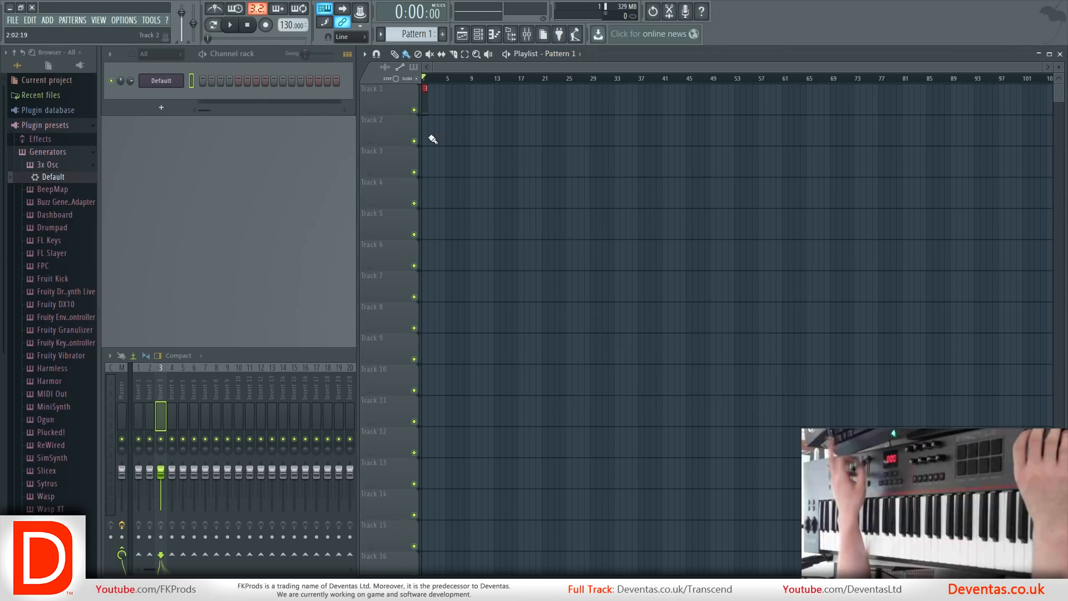
pyautogui.scroll(5, 434, 134)
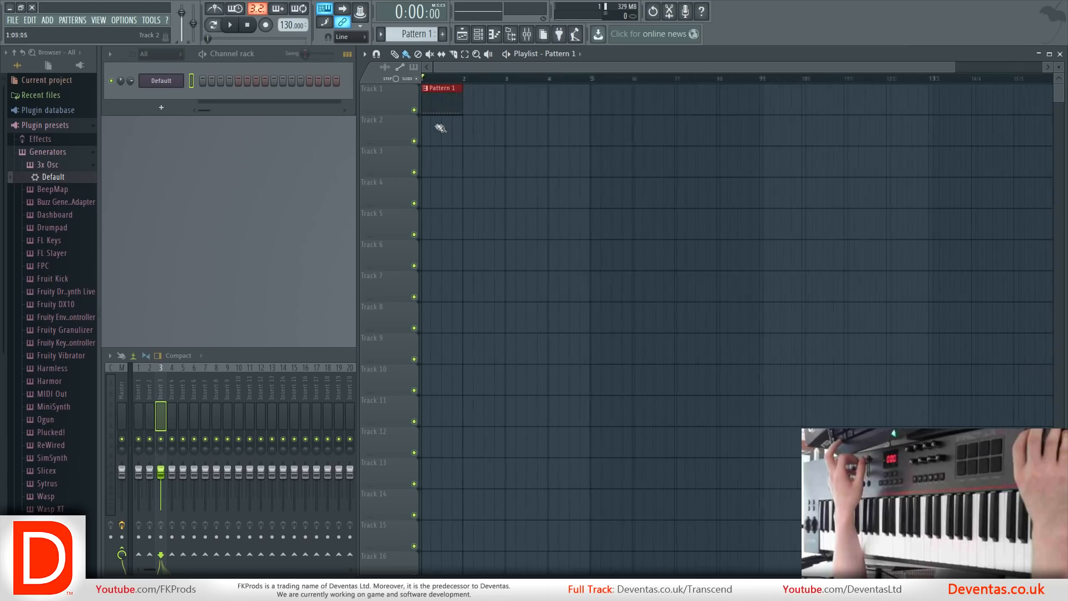
pyautogui.scroll(4, 441, 128)
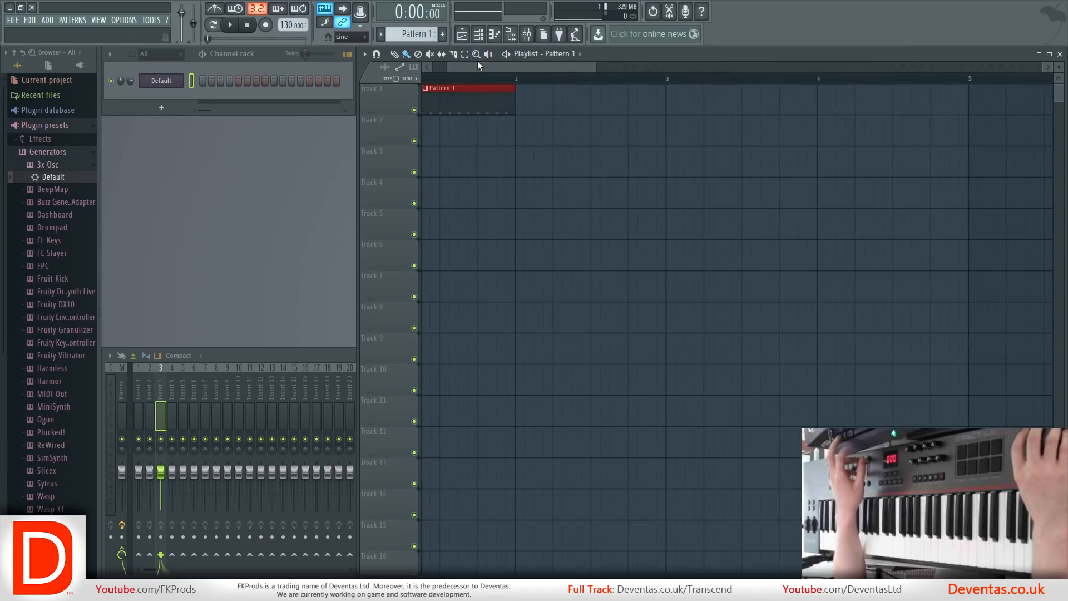
pyautogui.scroll(2, 478, 66)
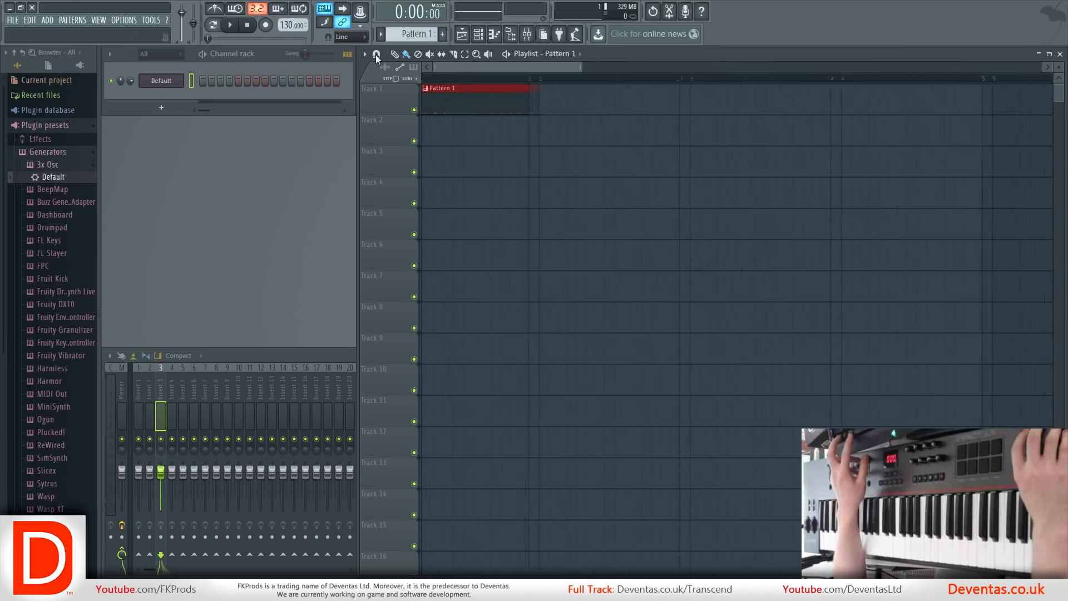
pyautogui.doubleClick(465, 98)
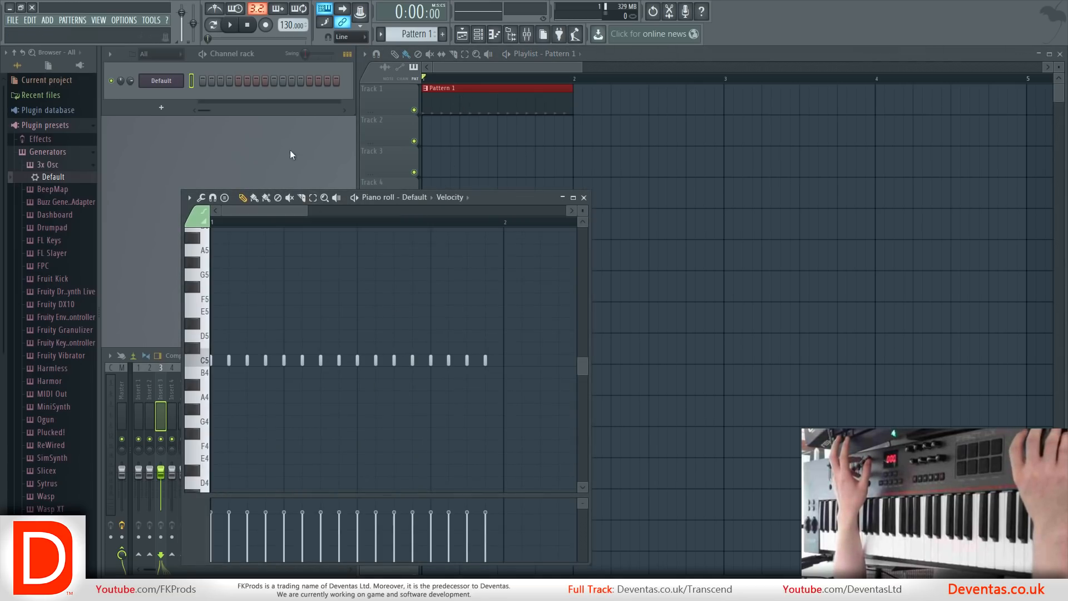
# Start playback in pattern mode and switch it over to song mode.
pyautogui.click(213, 25)
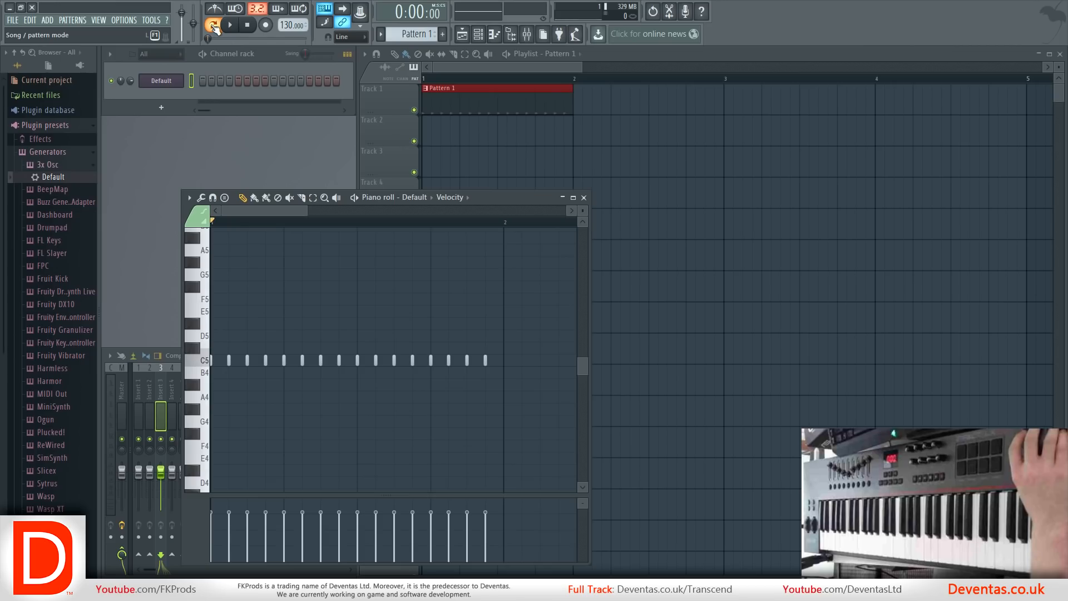
pyautogui.click(230, 26)
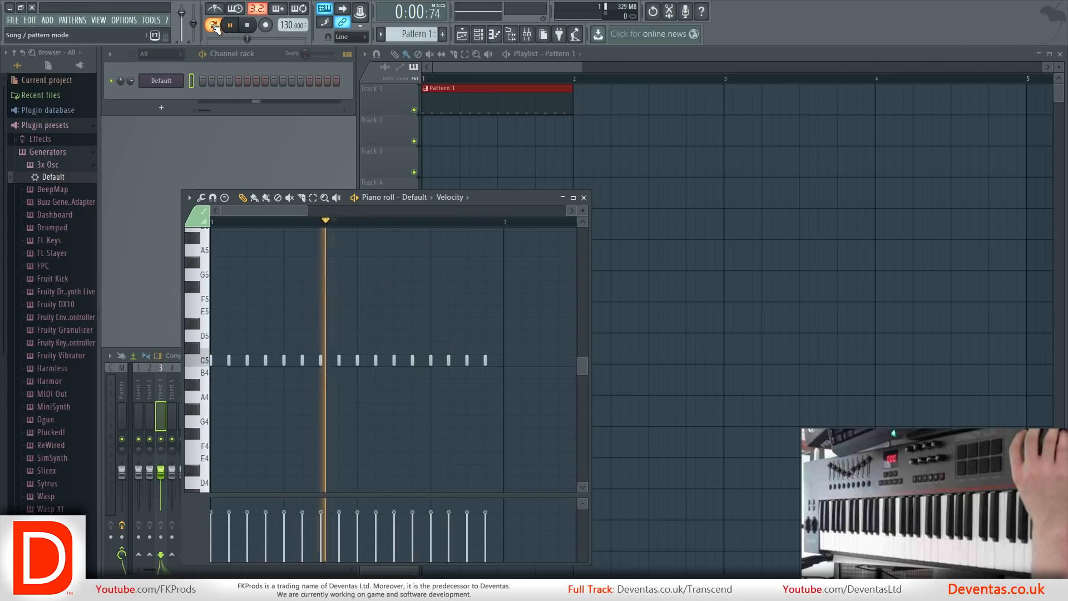
pyautogui.click(213, 25)
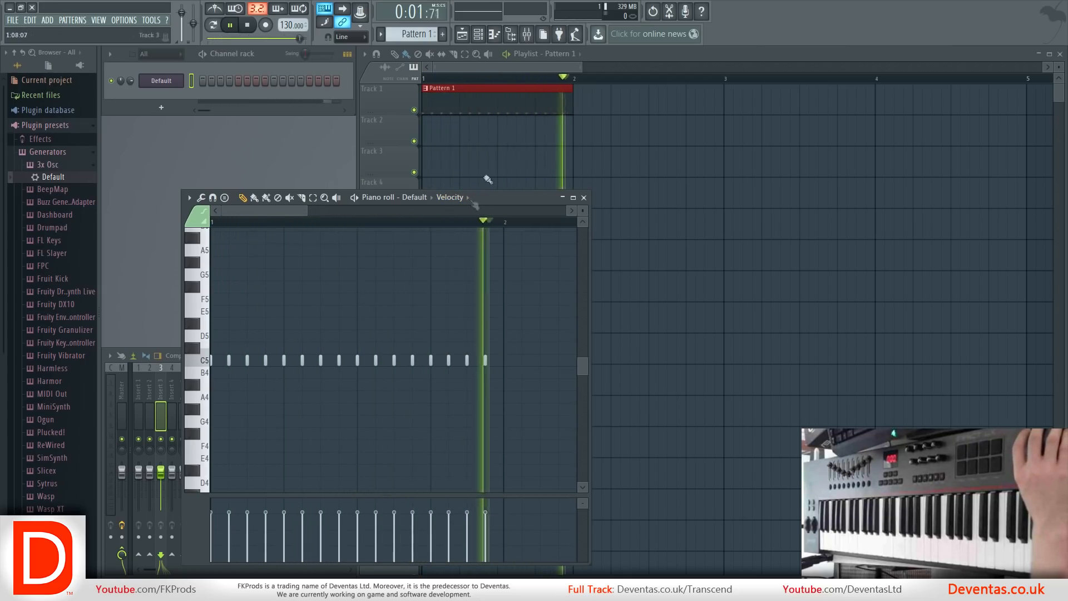
# Erase all the C5 notes from the Default channel's piano roll, along with the trial D5 note at the start.
pyautogui.moveTo(486, 362)
pyautogui.mouseDown()
pyautogui.moveTo(373, 361)
pyautogui.moveTo(471, 361)
pyautogui.mouseUp()
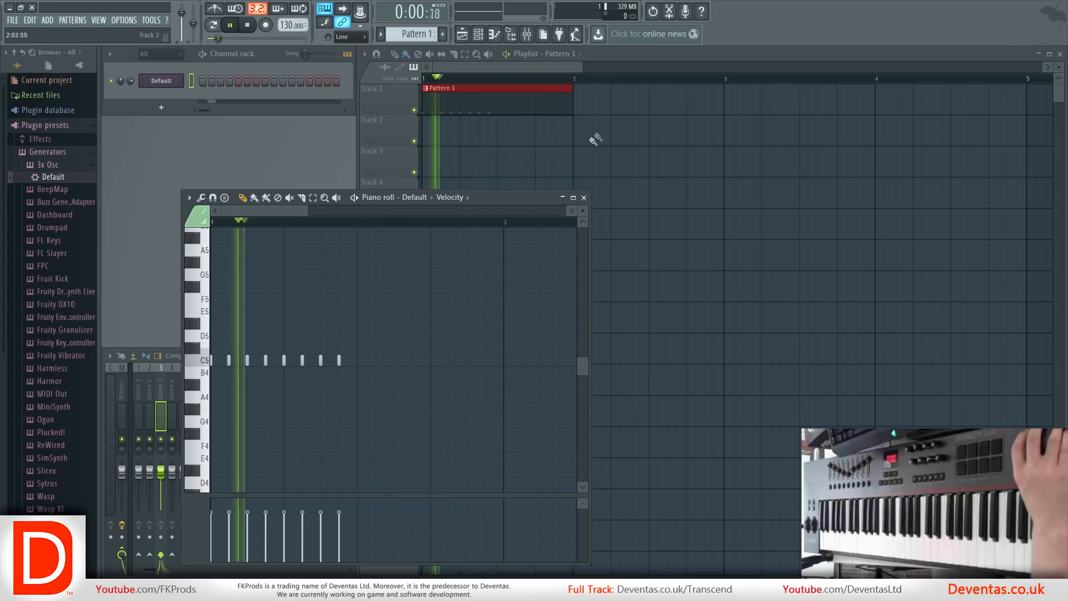
pyautogui.click(634, 50)
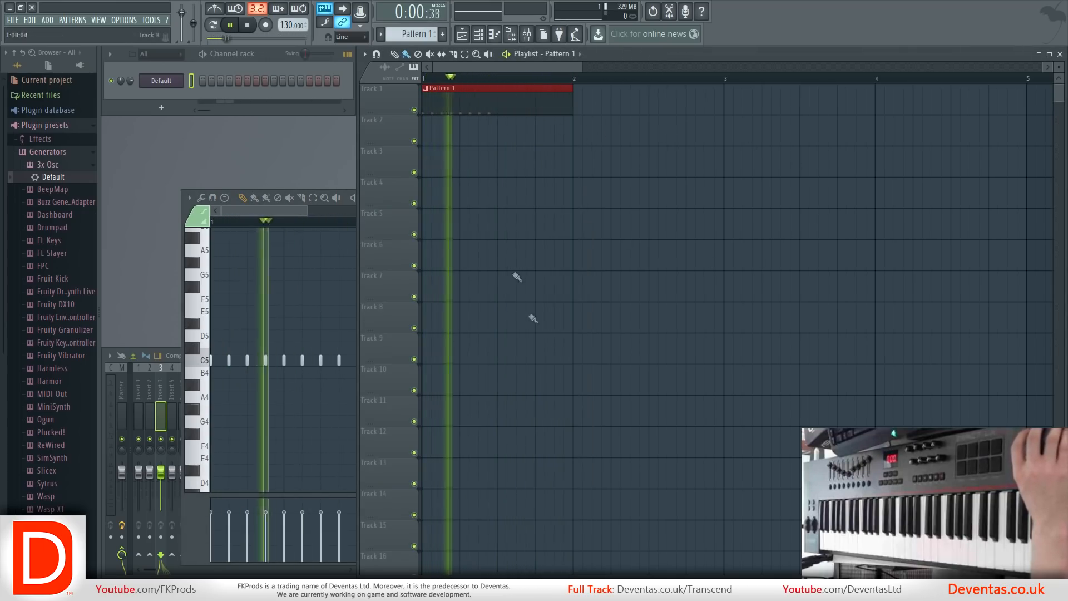
pyautogui.moveTo(341, 361)
pyautogui.mouseDown()
pyautogui.moveTo(212, 361)
pyautogui.moveTo(169, 336)
pyautogui.mouseUp()
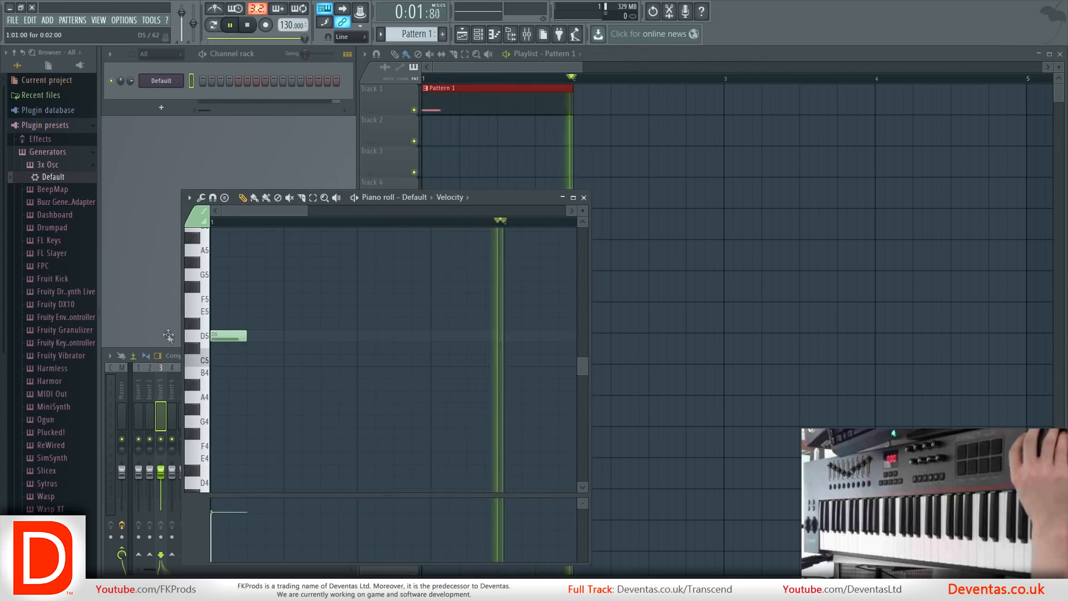
pyautogui.rightClick(237, 337)
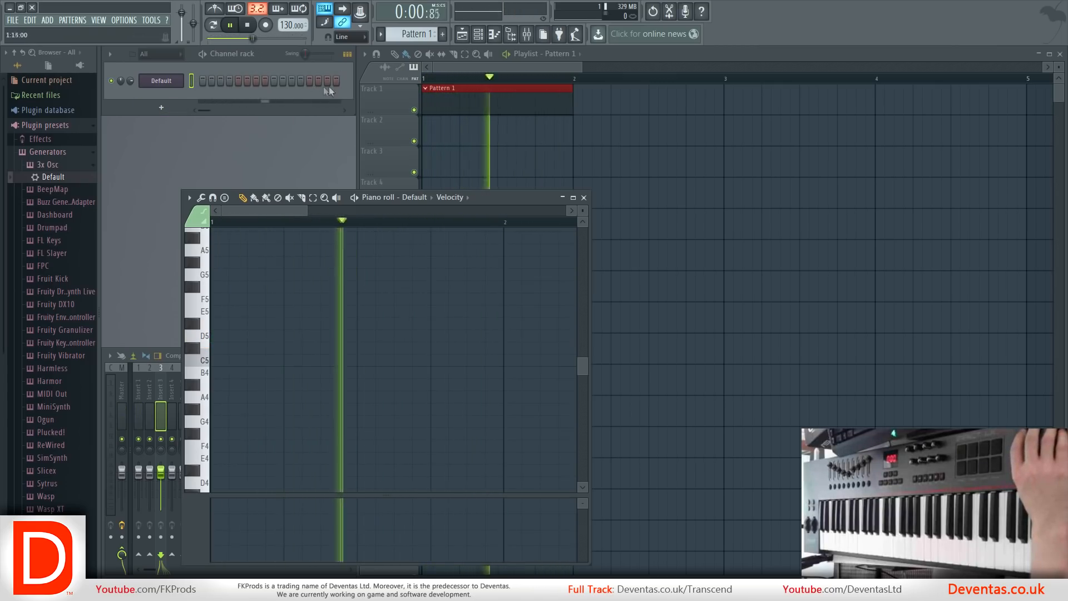
# Draw D5 notes two steps long at step 1 and four steps long at steps 5 and 13, and stop playback.
pyautogui.click(218, 339)
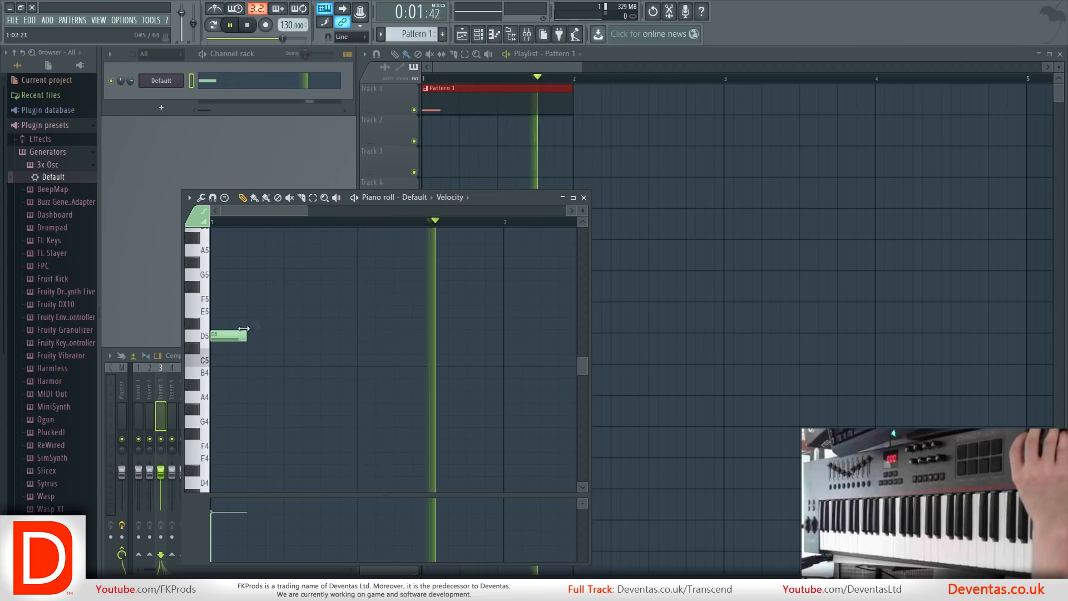
pyautogui.moveTo(242, 335)
pyautogui.mouseDown()
pyautogui.moveTo(501, 340)
pyautogui.moveTo(241, 336)
pyautogui.mouseUp()
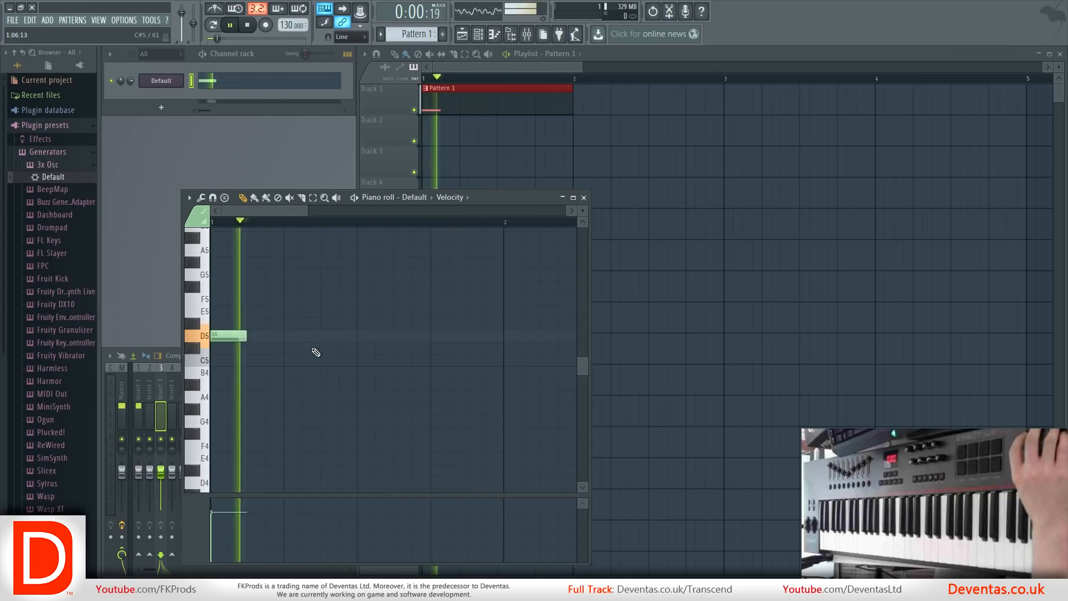
pyautogui.click(286, 337)
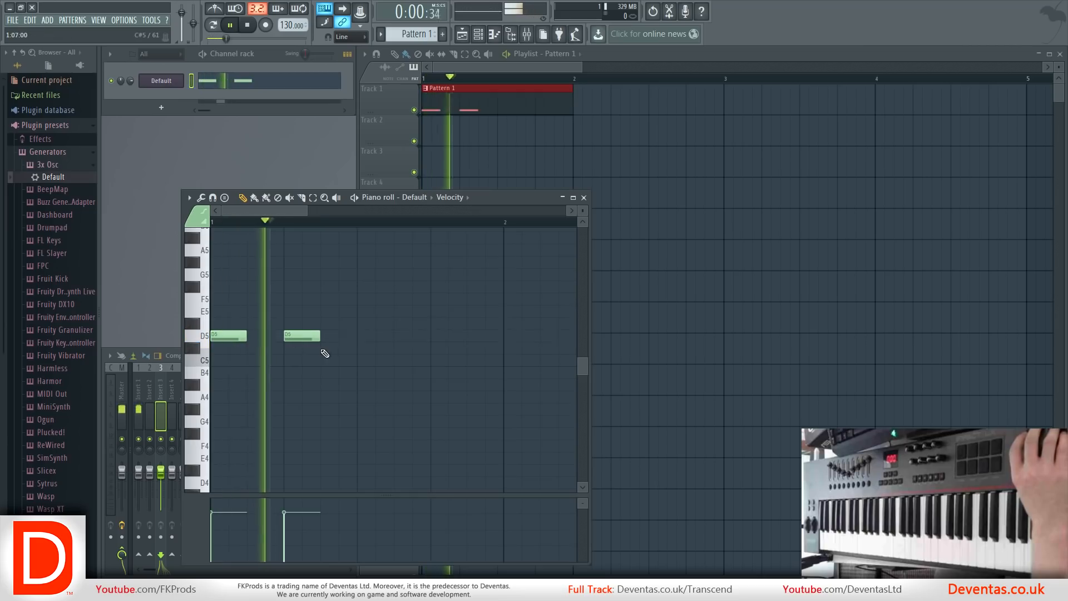
pyautogui.moveTo(316, 338); pyautogui.dragTo(357, 337)
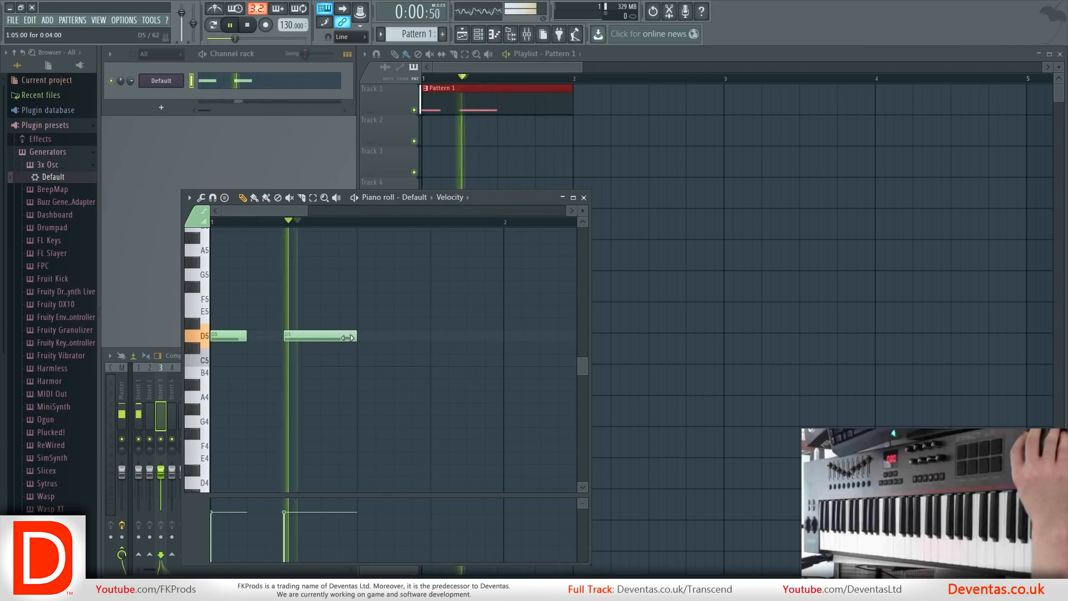
pyautogui.click(432, 345)
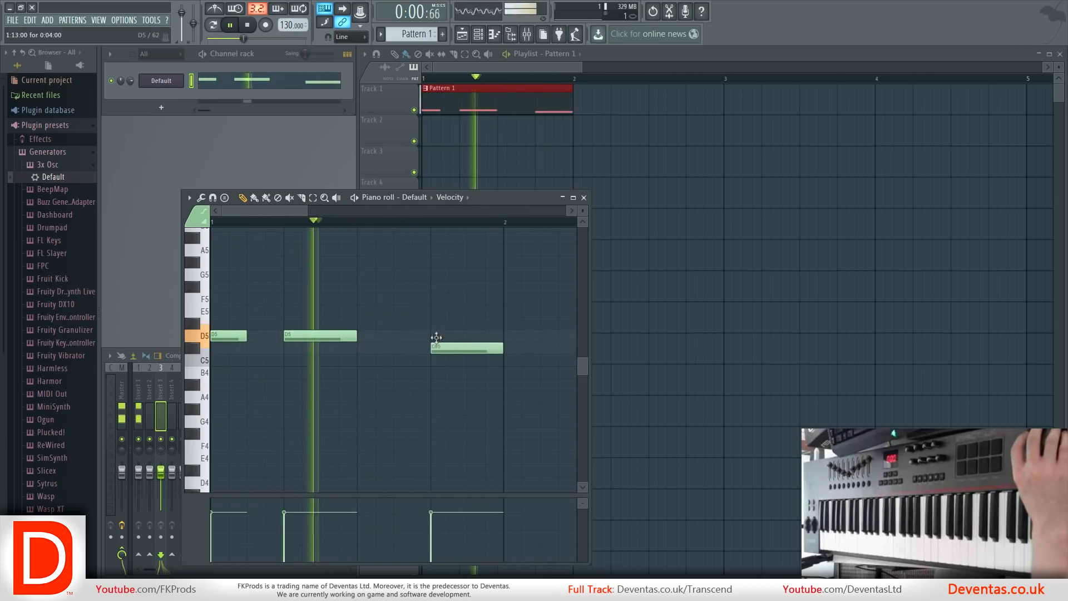
pyautogui.moveTo(432, 346); pyautogui.dragTo(434, 336)
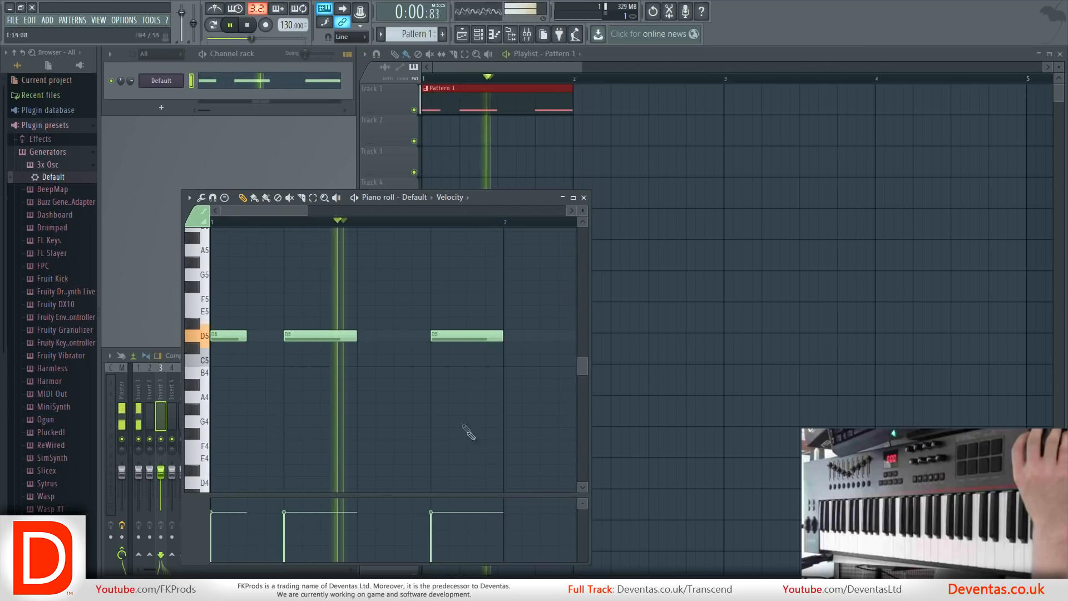
pyautogui.press('space')
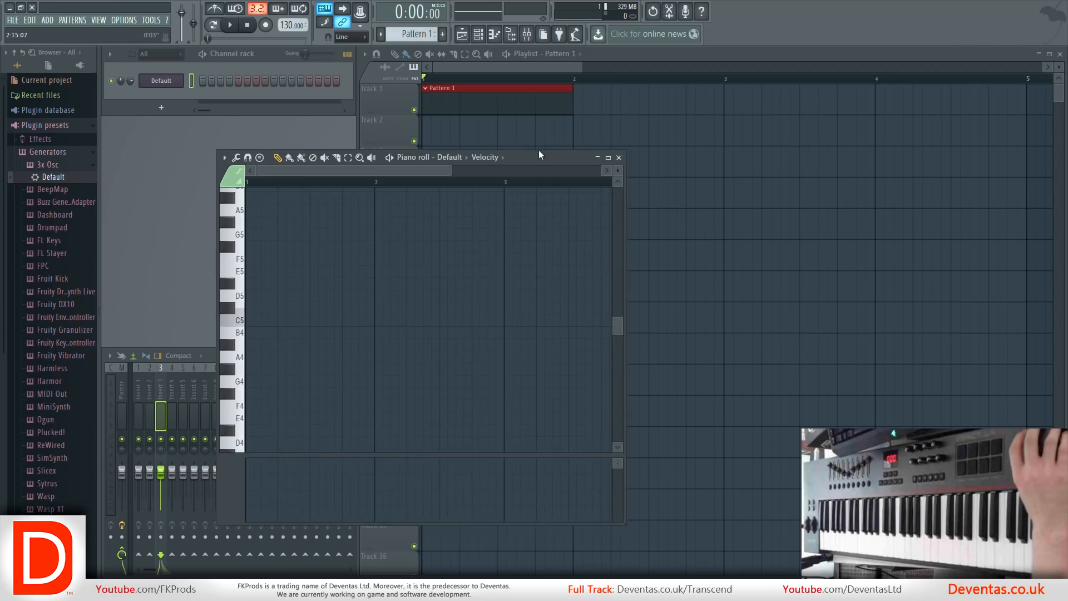
# Clear the D5 notes, and widen the piano roll window and move it over the playlist.
pyautogui.moveTo(539, 155); pyautogui.dragTo(557, 113)
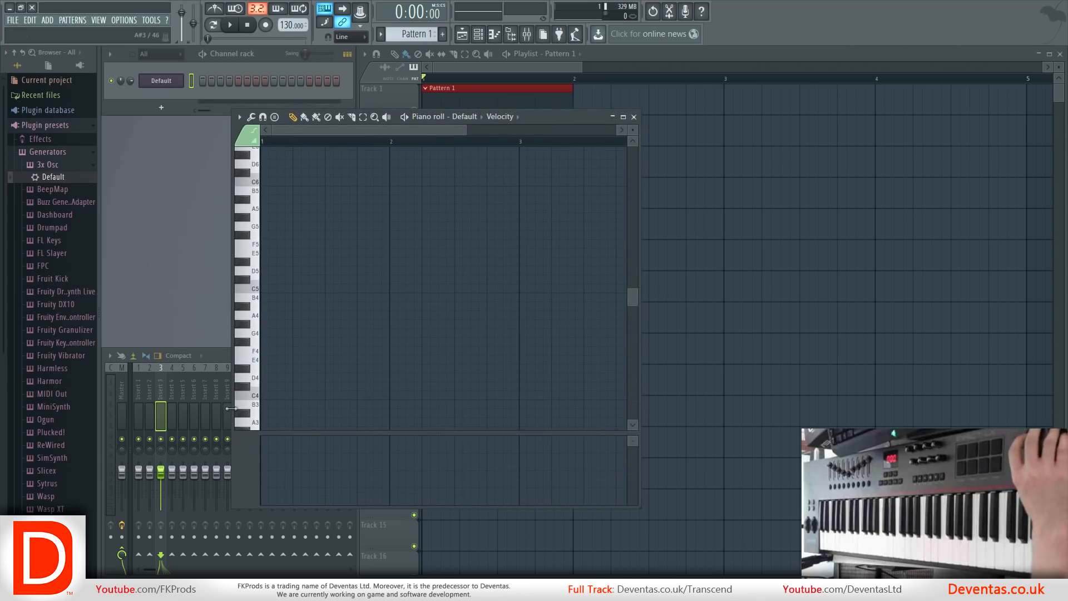
pyautogui.moveTo(231, 408); pyautogui.dragTo(187, 354)
pyautogui.moveTo(499, 118); pyautogui.dragTo(578, 131)
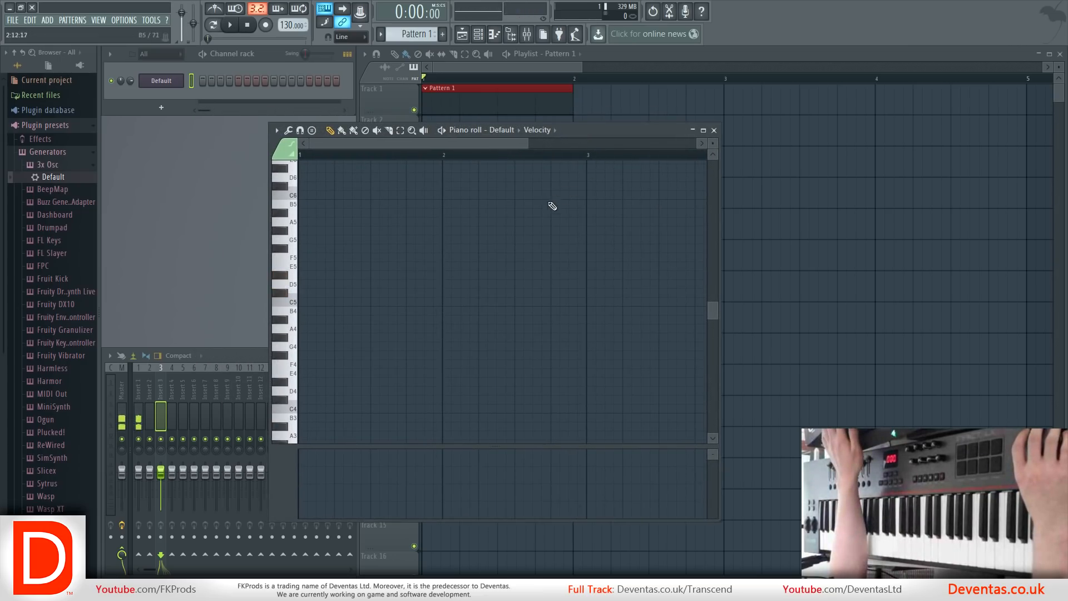
pyautogui.moveTo(585, 131); pyautogui.dragTo(620, 134)
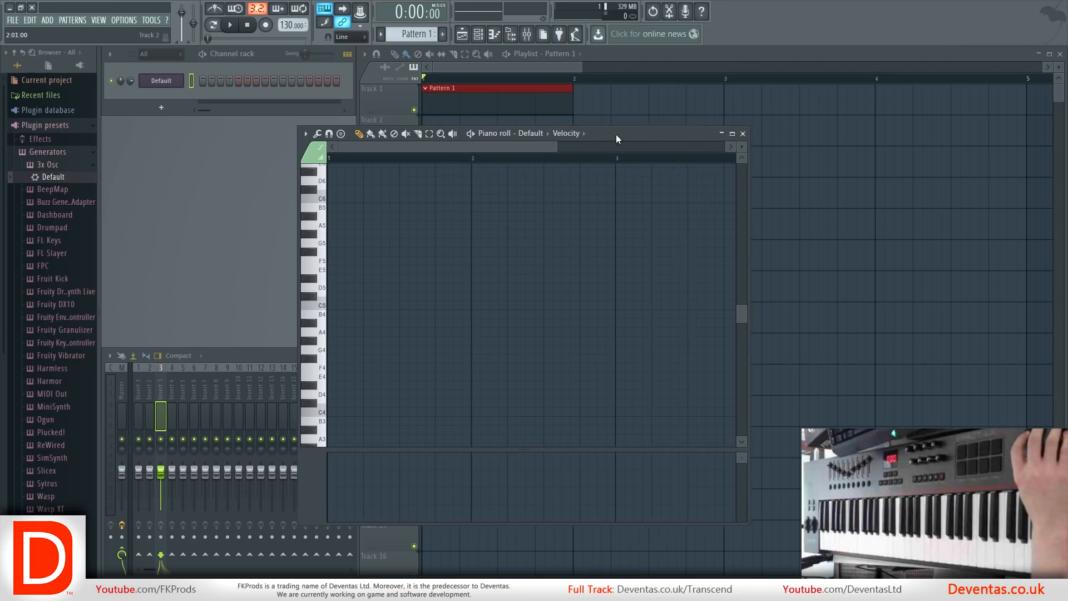
# Draw three four-step D5 notes starting at steps 1, 7 and 13, and play the pattern before stopping it.
pyautogui.click(347, 287)
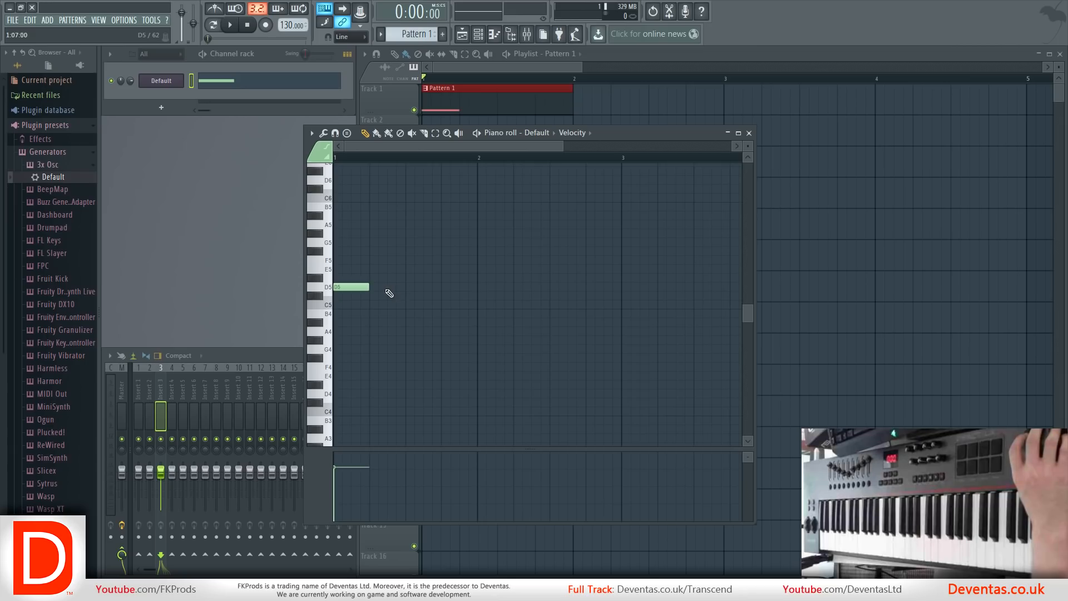
pyautogui.click(392, 287)
pyautogui.click(445, 287)
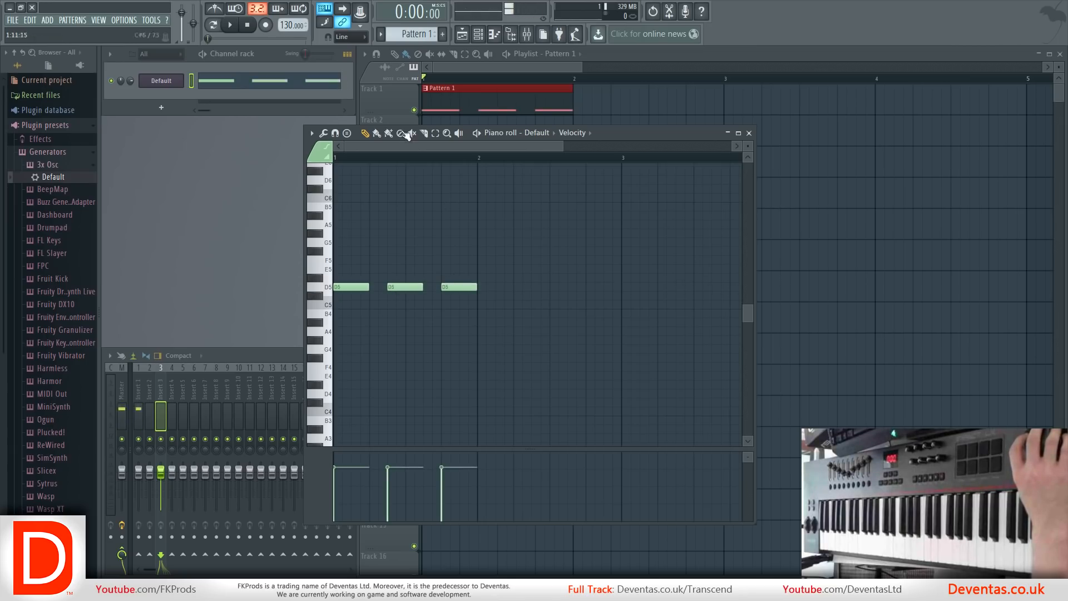
pyautogui.click(228, 26)
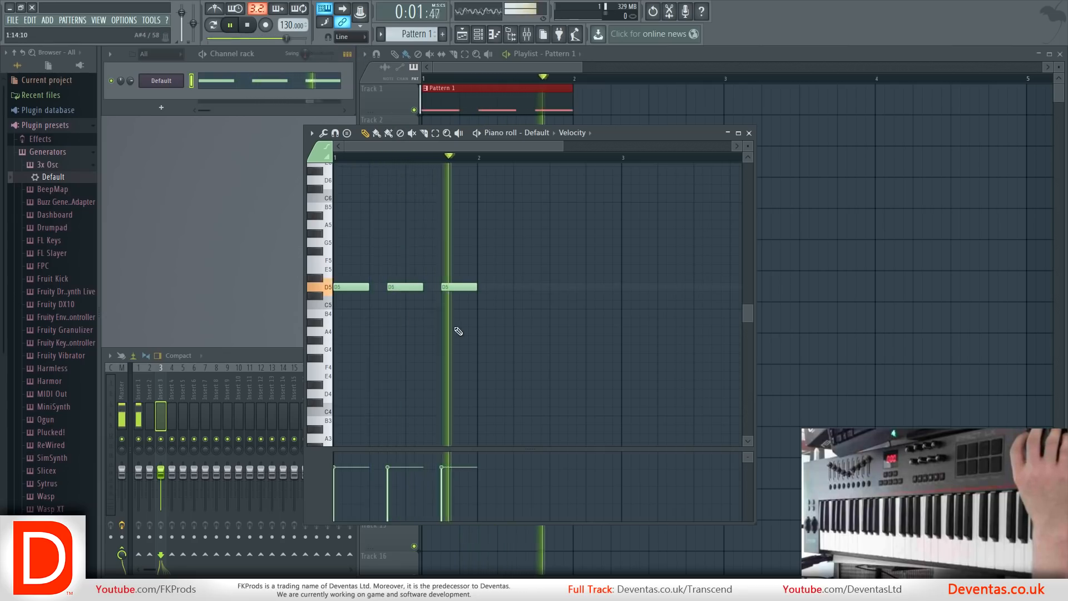
pyautogui.click(247, 24)
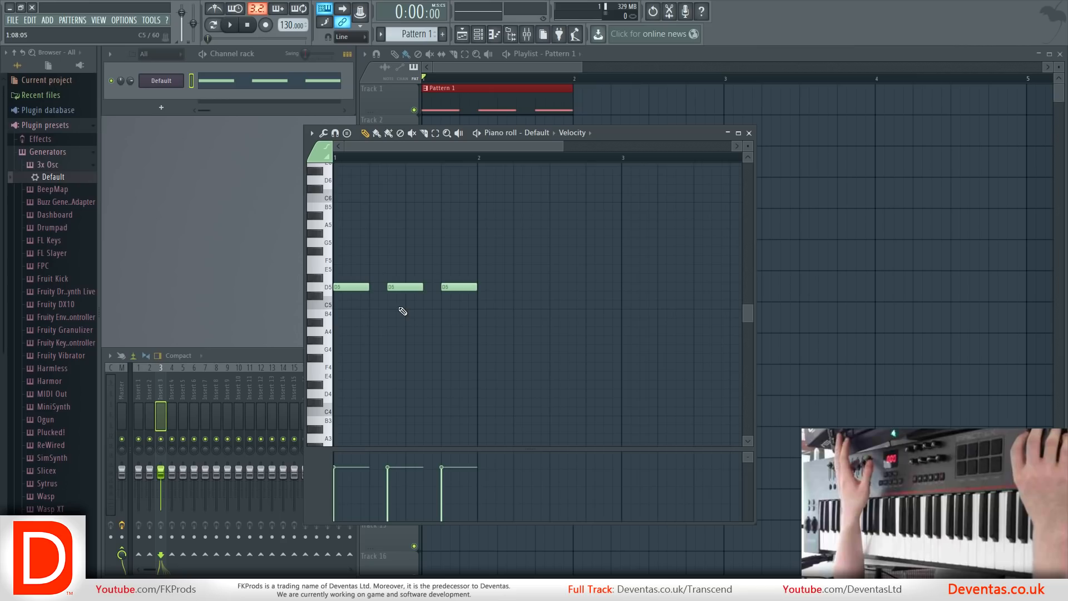
# Select all three D5 notes in the piano roll and shorten them together to three steps each.
pyautogui.click(404, 286)
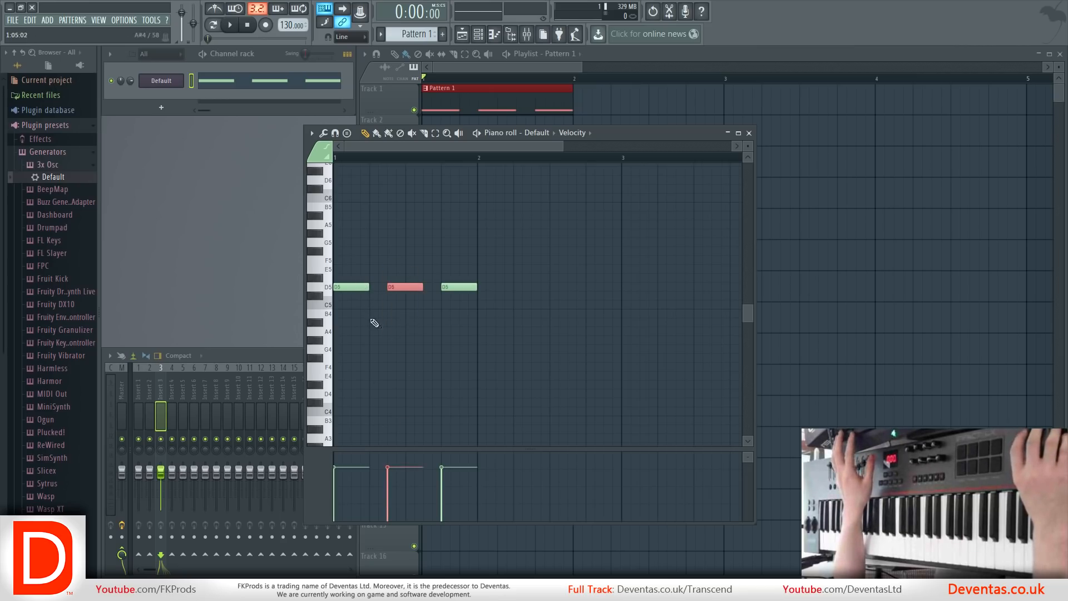
pyautogui.scroll(4, 402, 147)
pyautogui.moveTo(617, 333); pyautogui.dragTo(360, 213)
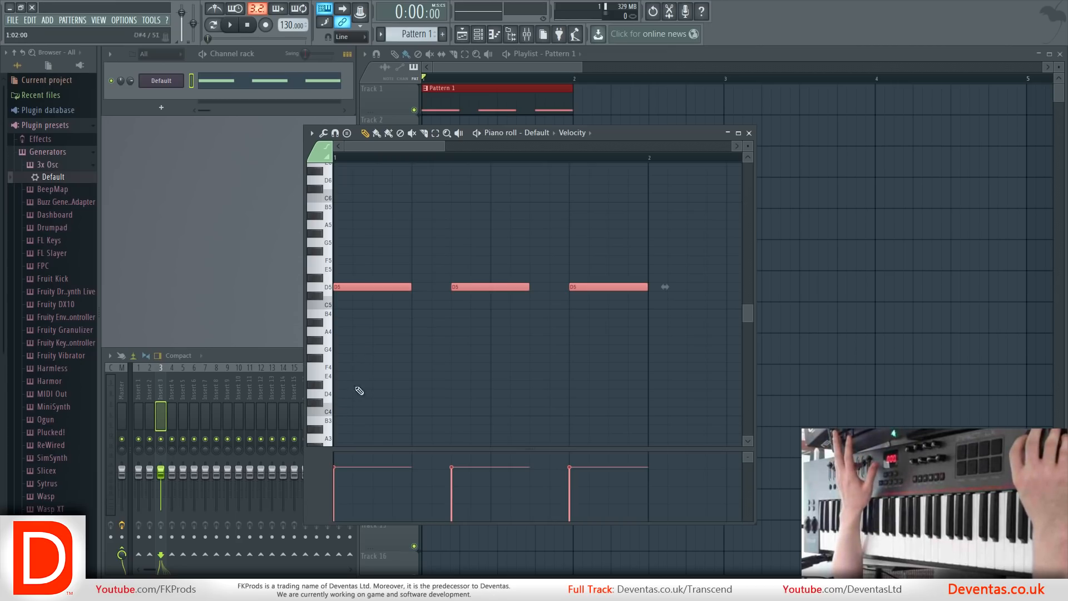
pyautogui.moveTo(360, 388); pyautogui.dragTo(633, 191)
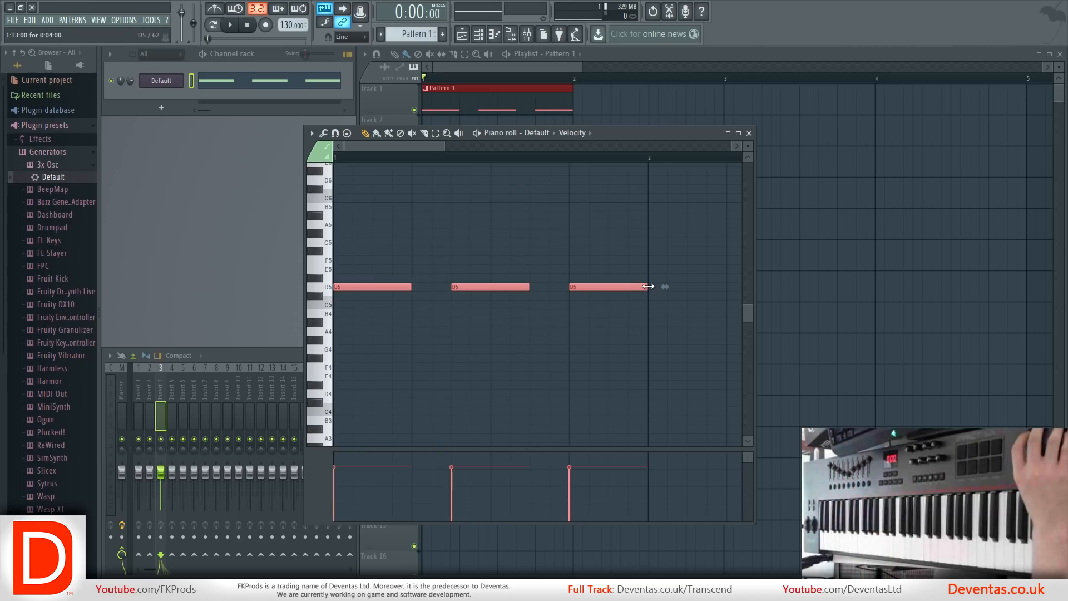
pyautogui.moveTo(648, 287); pyautogui.dragTo(594, 283)
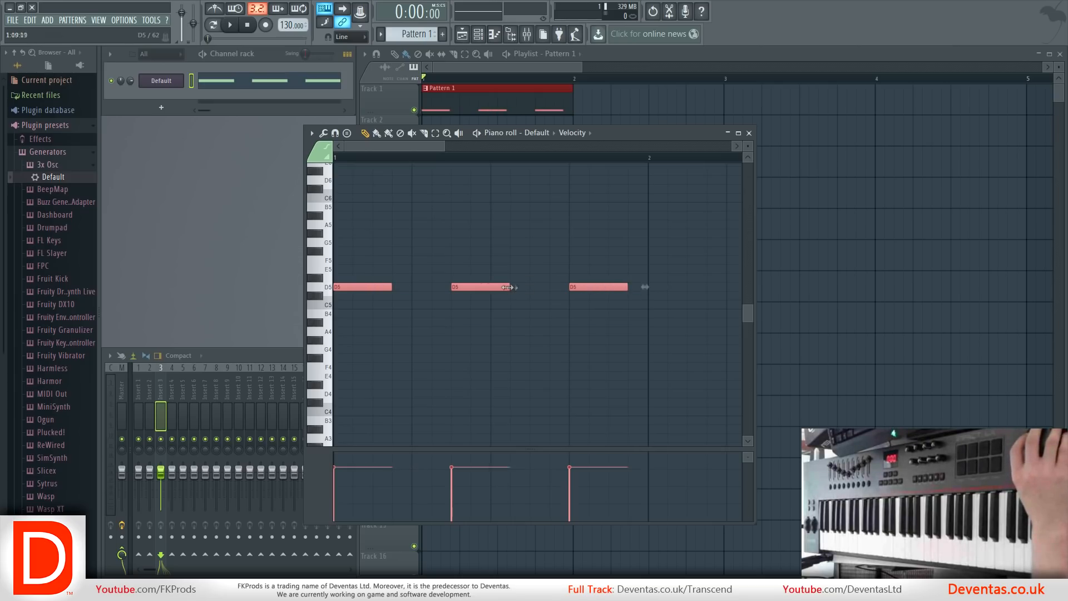
# Select all the unevenly long D5 notes, shorten them together by two steps, and undo the resizing.
pyautogui.rightClick(536, 344)
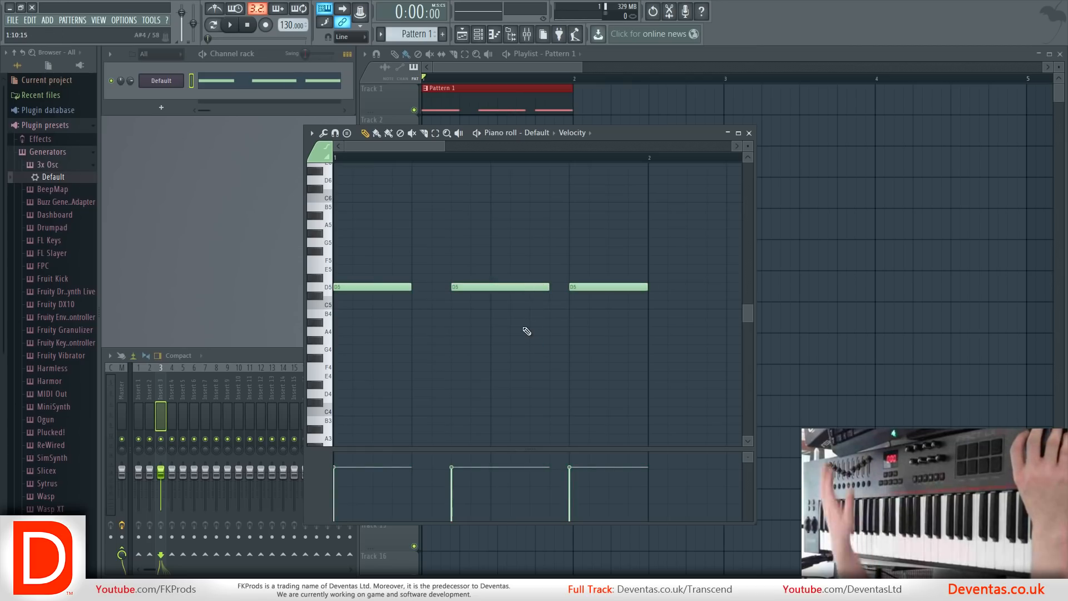
pyautogui.hotkey('ctrl', 'a')
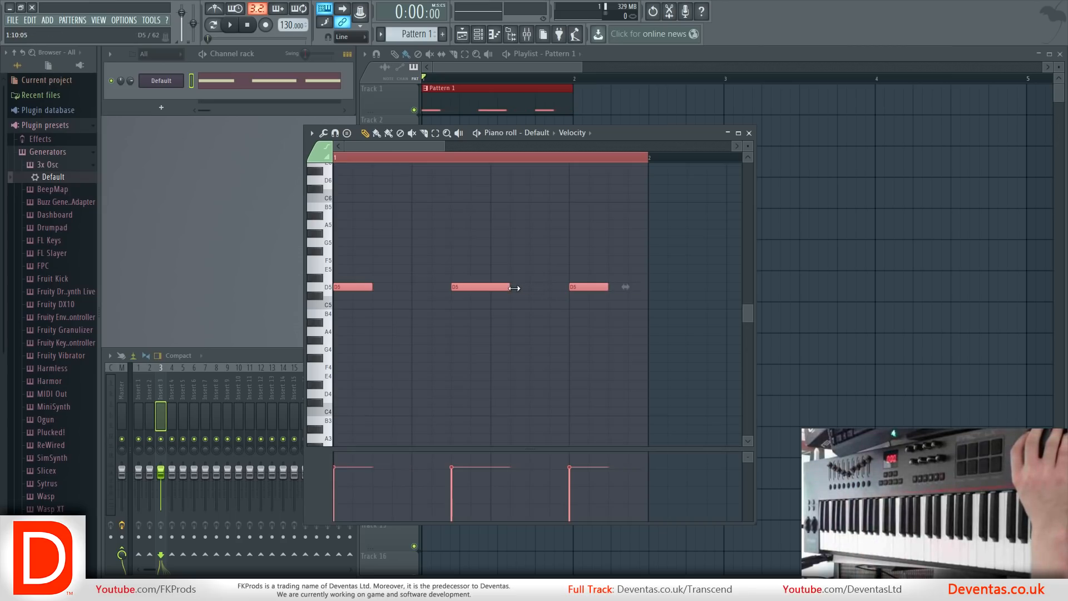
pyautogui.hotkey('ctrl', 'z')
# Select the three four-step D5 notes and scale their lengths and spacing together to about 50%.
pyautogui.moveTo(645, 324); pyautogui.dragTo(384, 233)
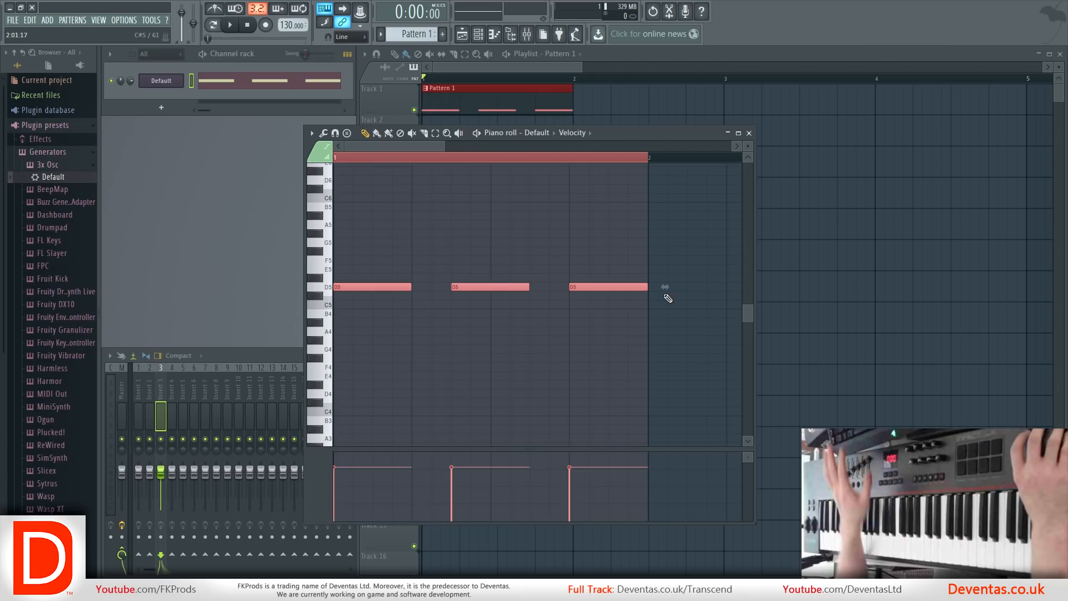
pyautogui.moveTo(664, 287); pyautogui.dragTo(508, 285)
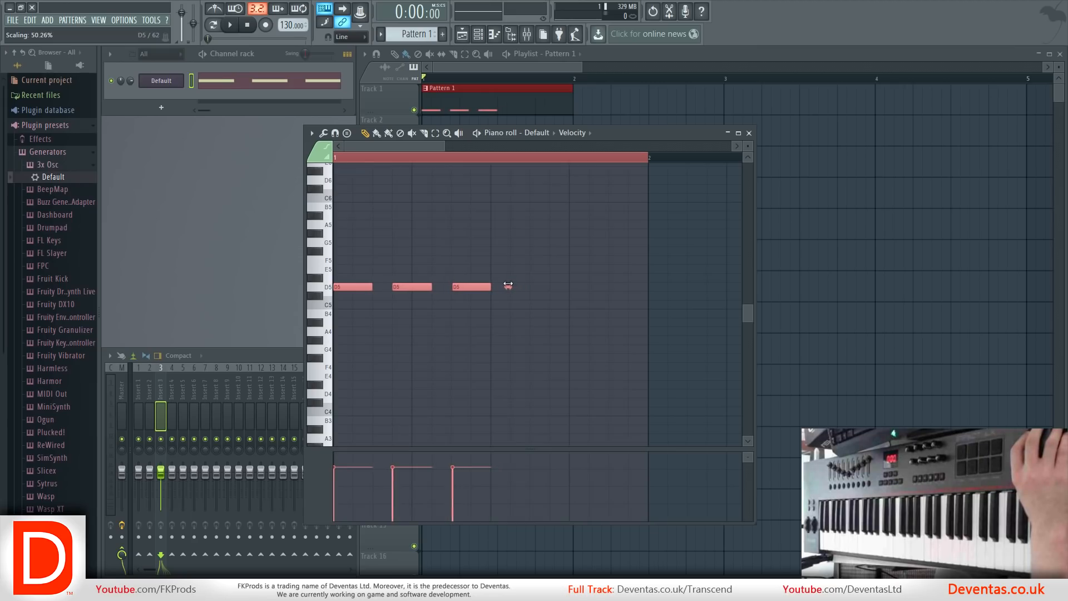
pyautogui.scroll(4, 517, 323)
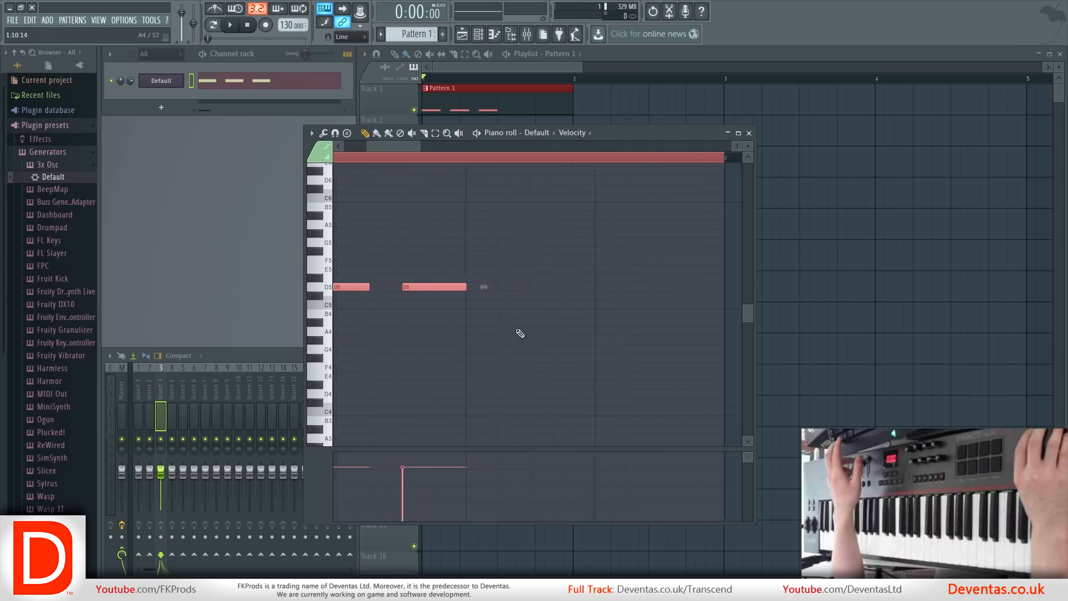
pyautogui.scroll(2, 465, 319)
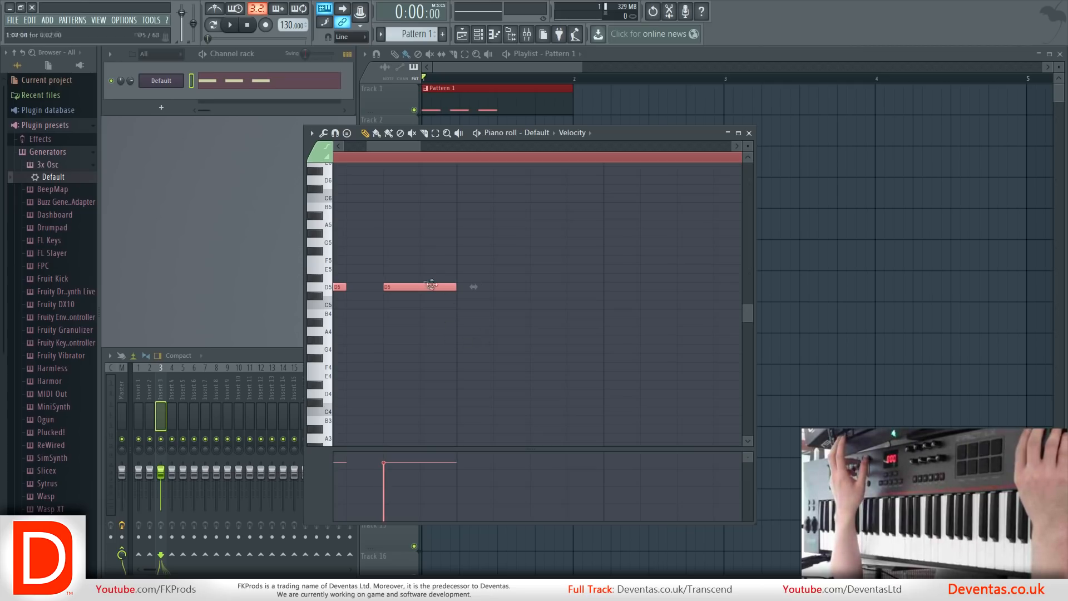
pyautogui.scroll(-5, 447, 284)
pyautogui.scroll(7, 395, 301)
pyautogui.scroll(3, 521, 334)
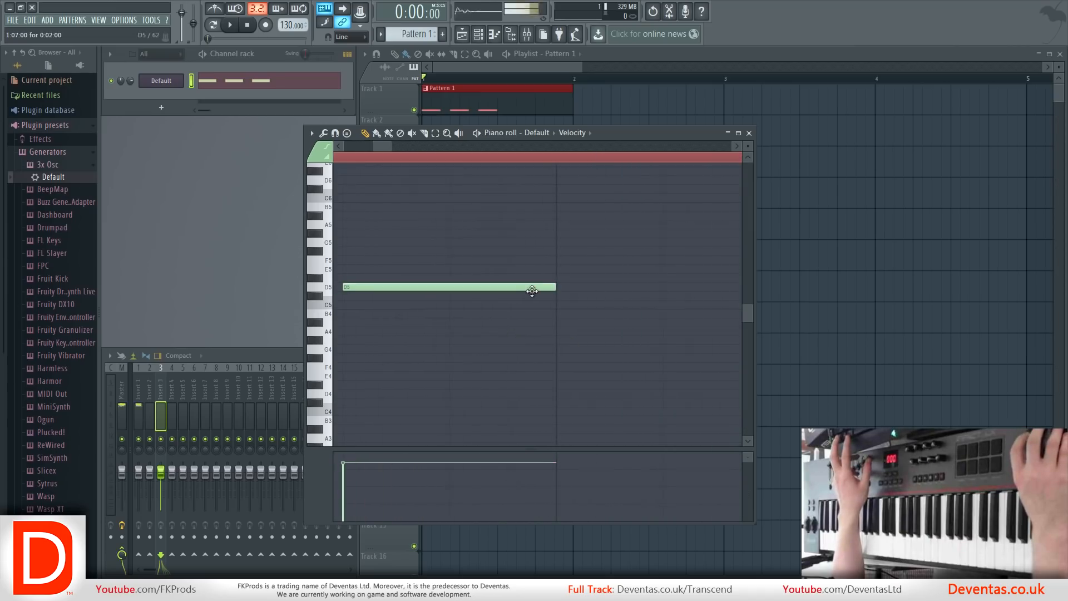
pyautogui.moveTo(543, 308); pyautogui.dragTo(523, 270)
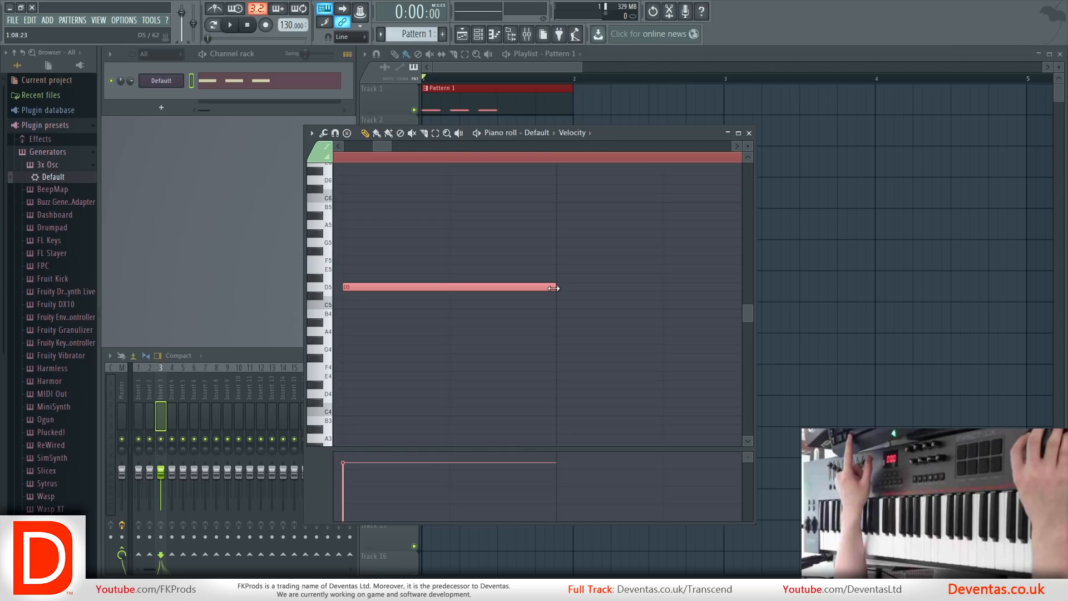
# Copy the three D5 notes into the second half of bar 1 with the copies raised to F5, and play the pattern briefly.
pyautogui.scroll(-5, 594, 280)
pyautogui.moveTo(474, 315); pyautogui.dragTo(365, 294)
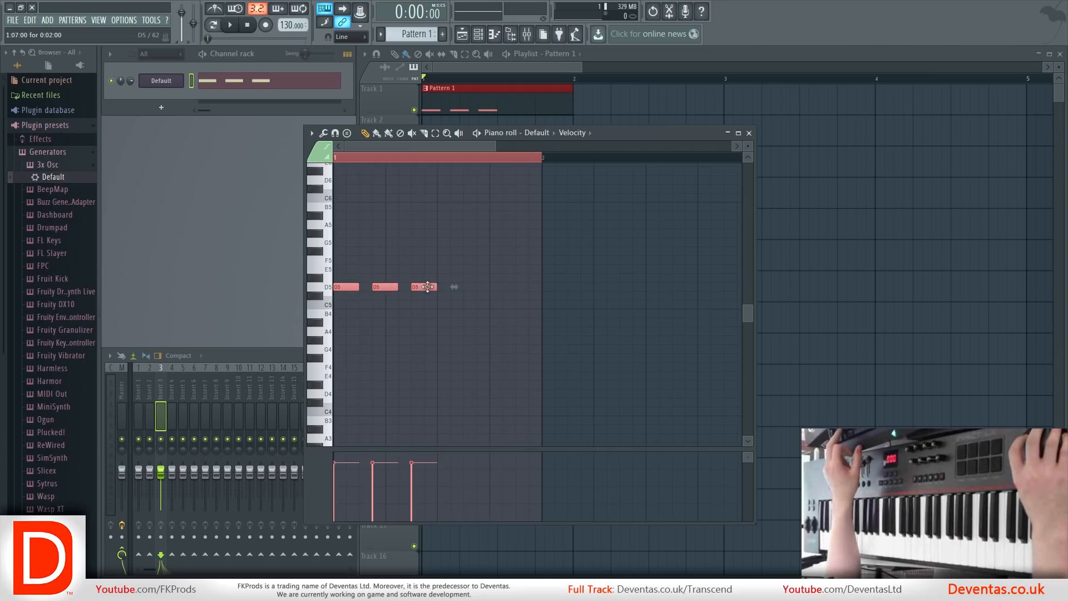
pyautogui.keyDown('shift'); pyautogui.moveTo(387, 286); pyautogui.dragTo(482, 289); pyautogui.keyUp('shift')
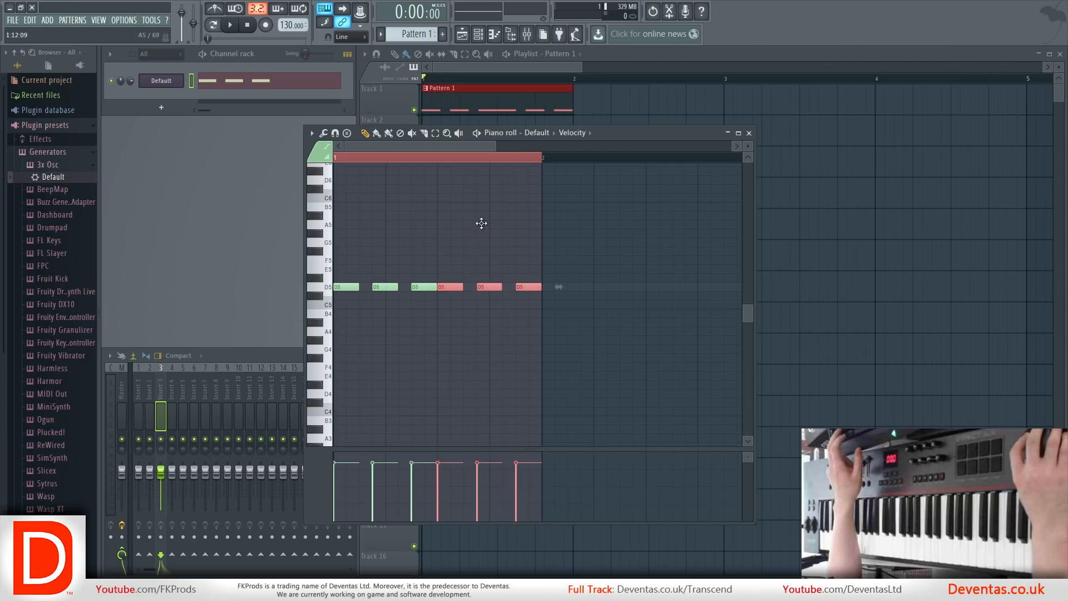
pyautogui.moveTo(493, 285); pyautogui.dragTo(488, 253)
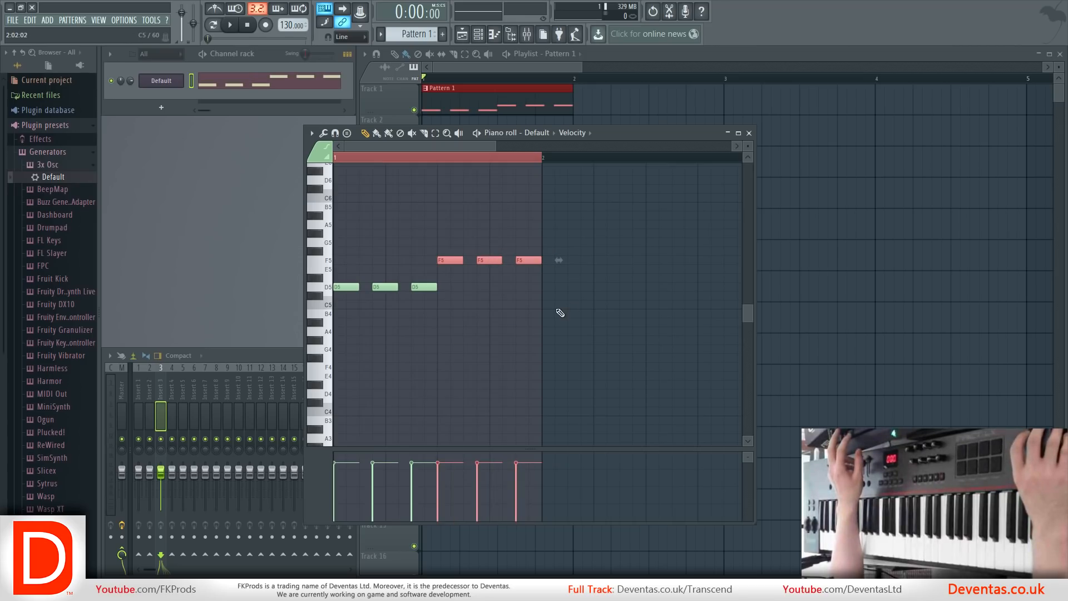
pyautogui.press('space')
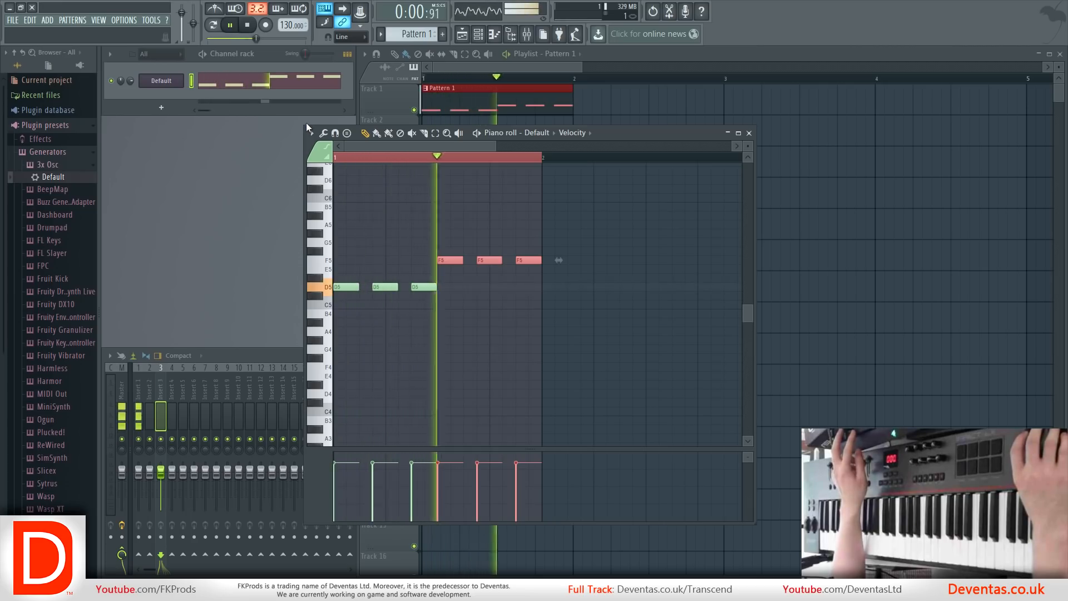
pyautogui.press('space')
# Copy all six notes into bar 2 two semitones lower, as C5 and D#5 notes, and play the pattern before stopping it.
pyautogui.click(468, 276)
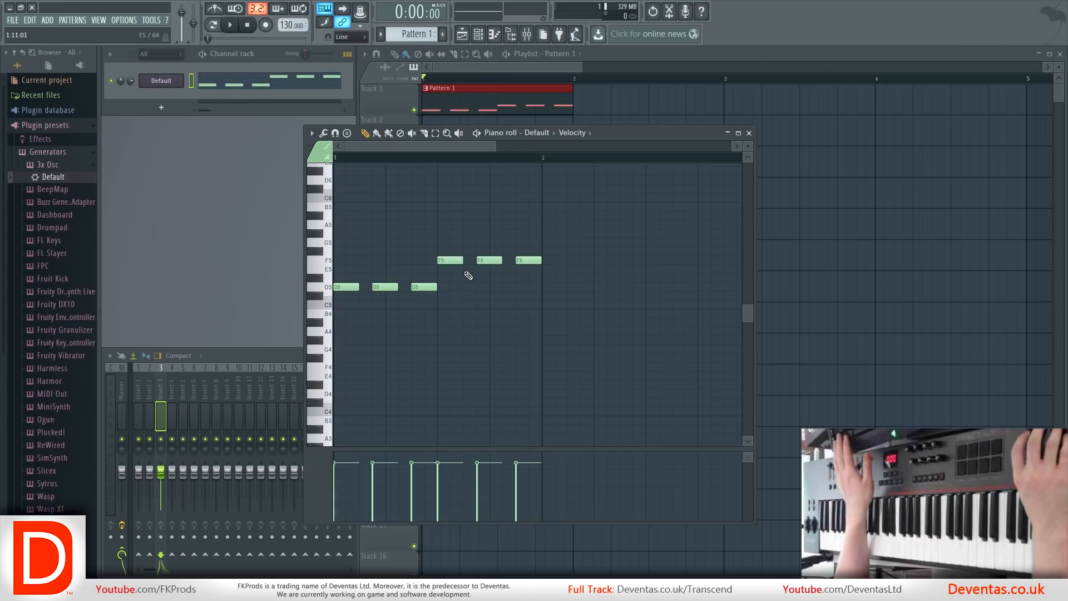
pyautogui.moveTo(597, 327); pyautogui.dragTo(352, 224)
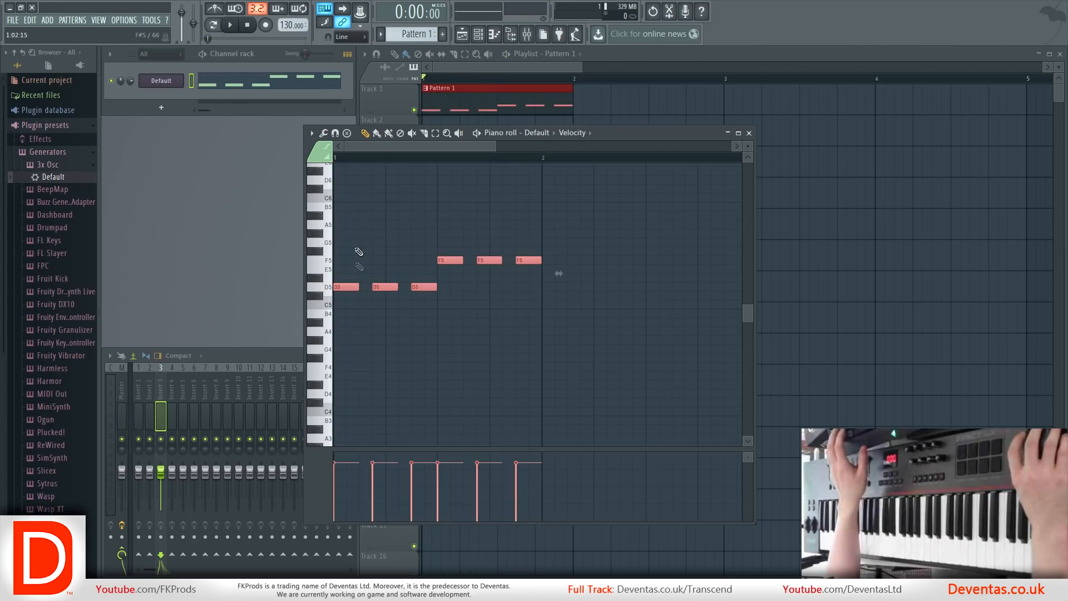
pyautogui.moveTo(351, 287); pyautogui.dragTo(555, 309)
pyautogui.scroll(-2, 554, 306)
pyautogui.press('space')
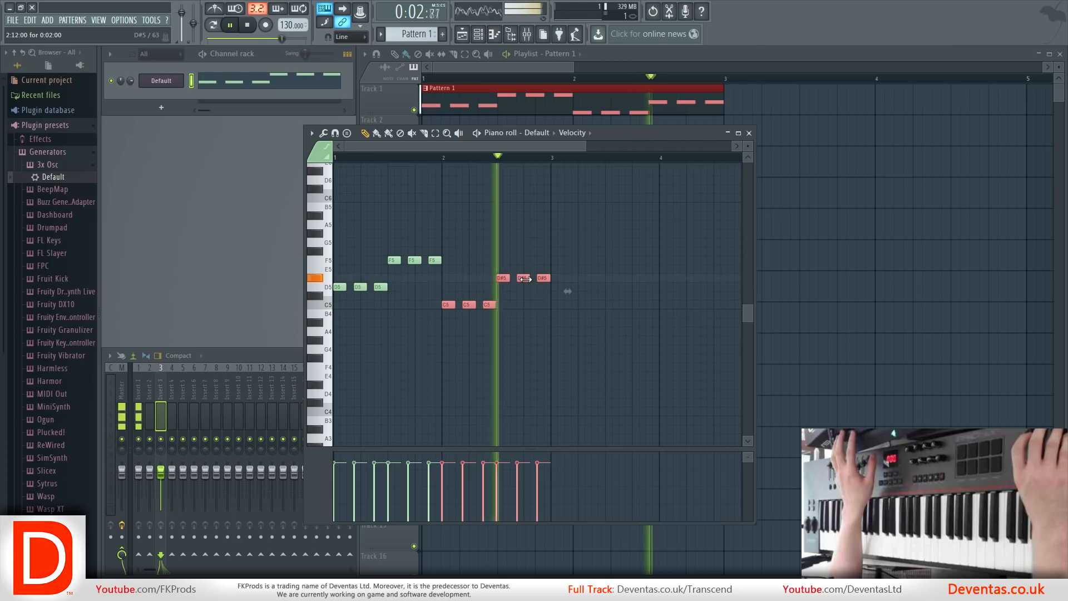
pyautogui.keyDown('ctrl'); pyautogui.click(518, 333); pyautogui.keyUp('ctrl')
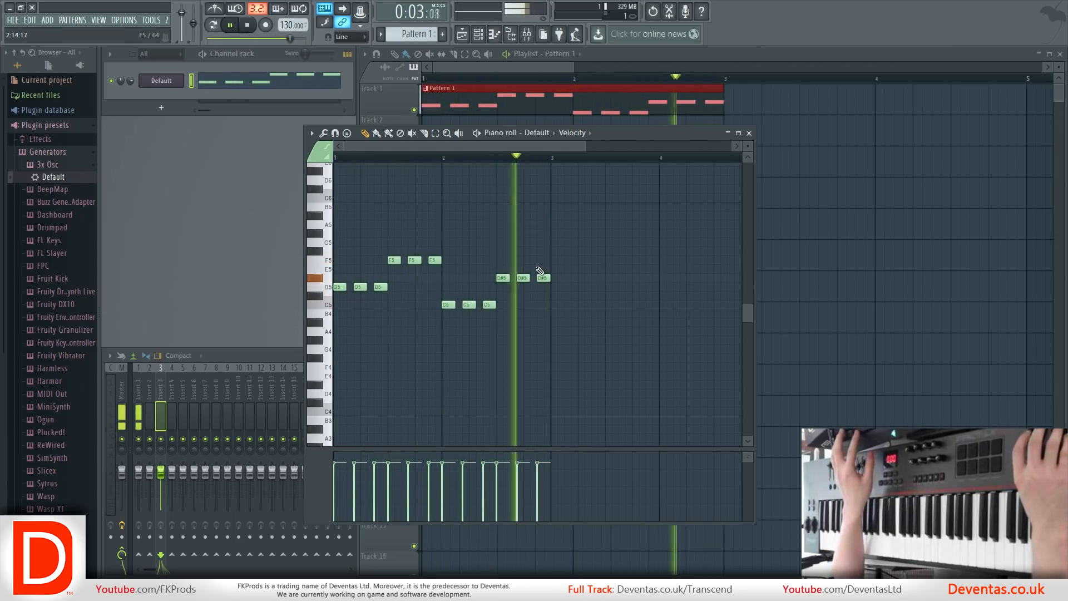
pyautogui.press('space')
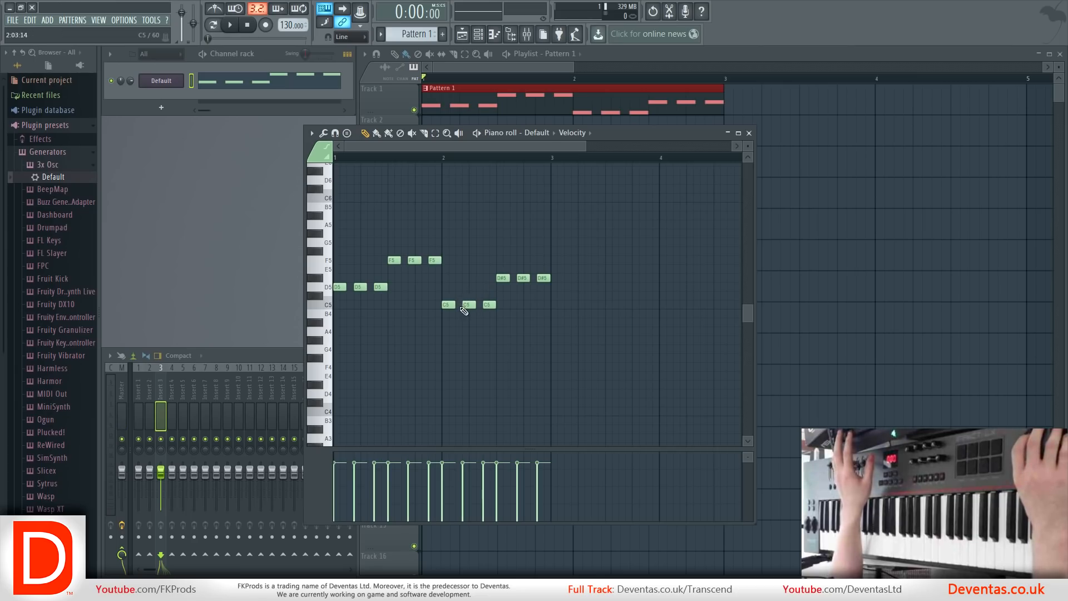
# Copy the two-bar melody into bars 3 and 4 and scale the copied notes down to end before bar 5.
pyautogui.moveTo(615, 203); pyautogui.dragTo(557, 287)
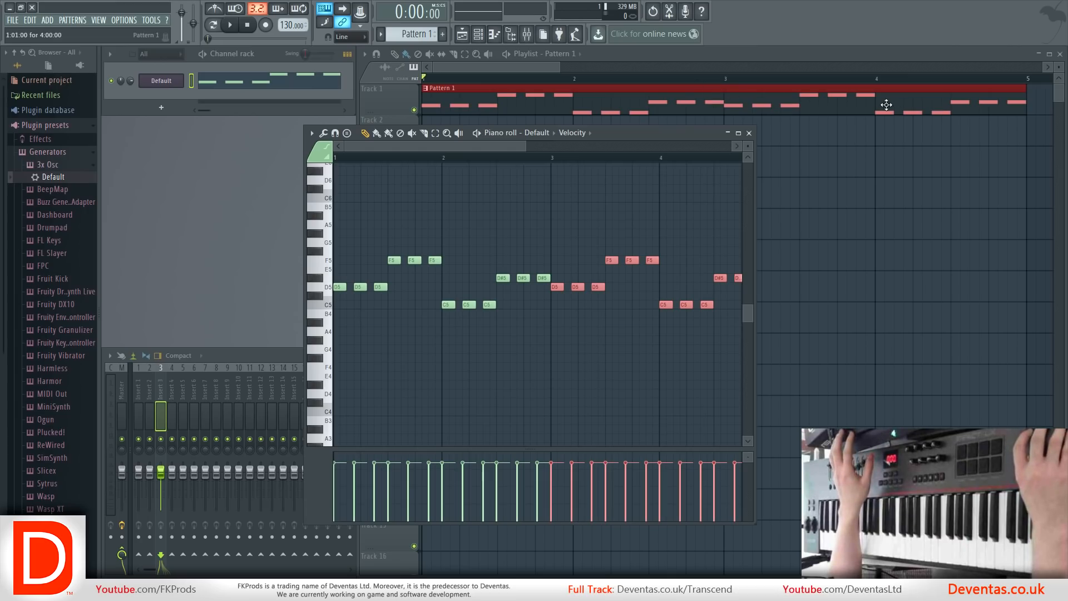
pyautogui.scroll(-3, 562, 243)
pyautogui.moveTo(555, 282); pyautogui.dragTo(533, 308)
# Repeatedly undo and redo the last scaling of the copied notes.
pyautogui.hotkey('ctrl', 'z')
pyautogui.hotkey('ctrl', 'z')
pyautogui.hotkey('ctrl', 'z')
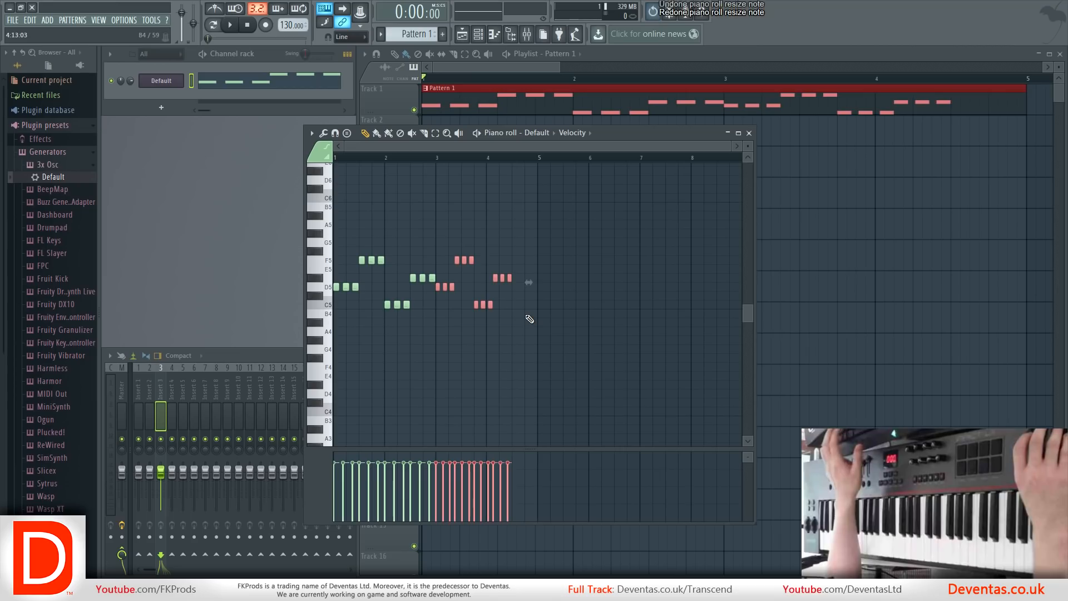
pyautogui.hotkey('ctrl', 'z')
pyautogui.hotkey('ctrl', 'z')
pyautogui.hotkey('ctrl', 'z')
pyautogui.hotkey('ctrl', 'z')
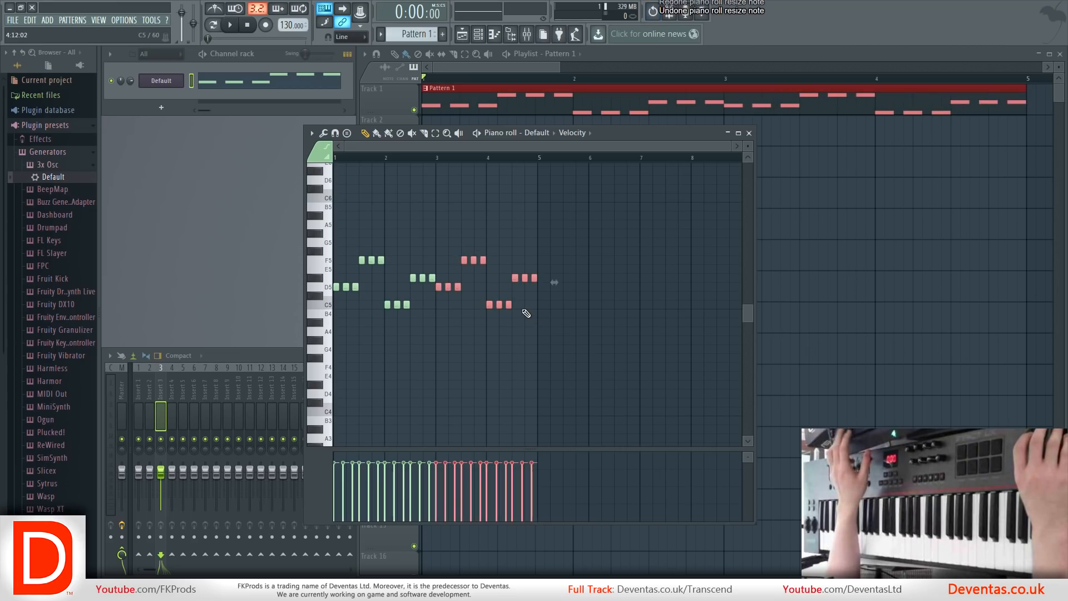
pyautogui.hotkey('ctrl', 'z')
pyautogui.hotkey('ctrl', 'z')
pyautogui.hotkey('ctrl', 'z')
pyautogui.hotkey('ctrl', 'z')
pyautogui.hotkey('ctrl', 'z')
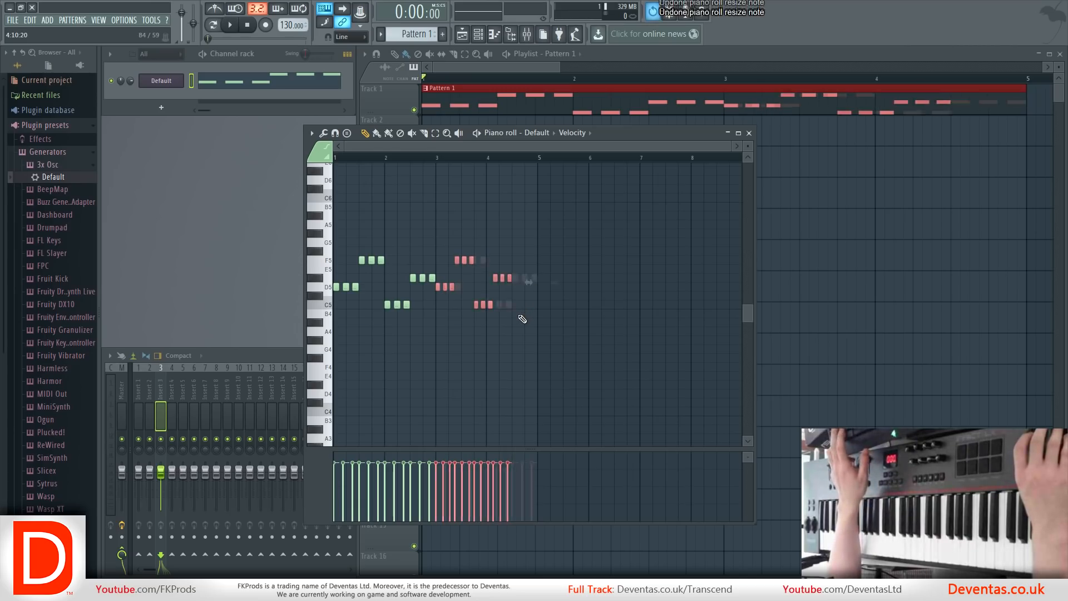
pyautogui.hotkey('ctrl', 'z')
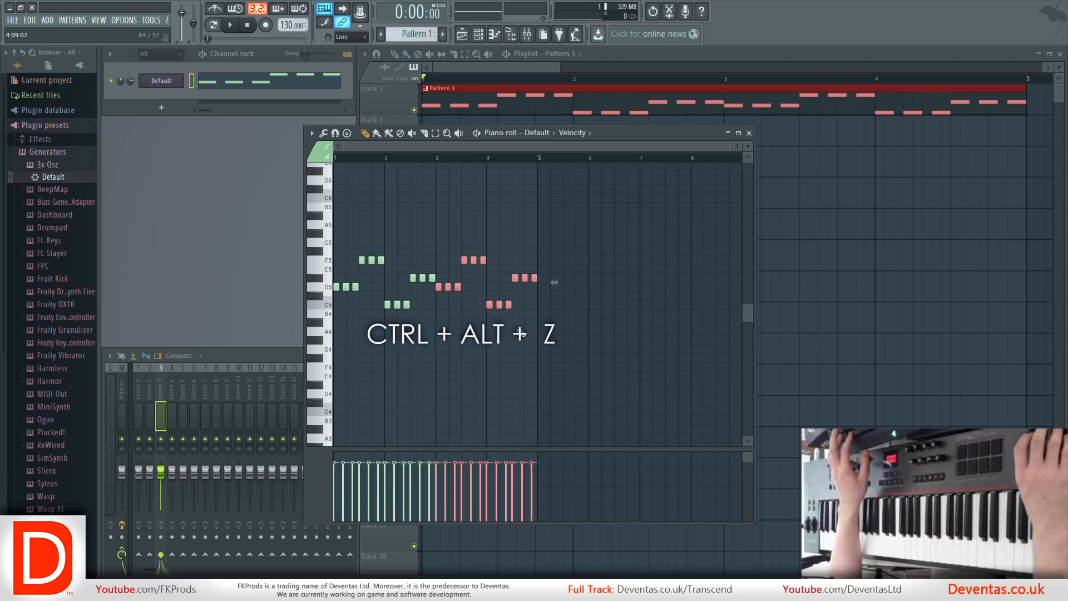
# Step further back through the undo history to before the notes were copied into bars 3 and 4.
pyautogui.hotkey('ctrl', 'alt', 'z')
pyautogui.keyDown('ctrl'); pyautogui.click(526, 303); pyautogui.keyUp('ctrl')
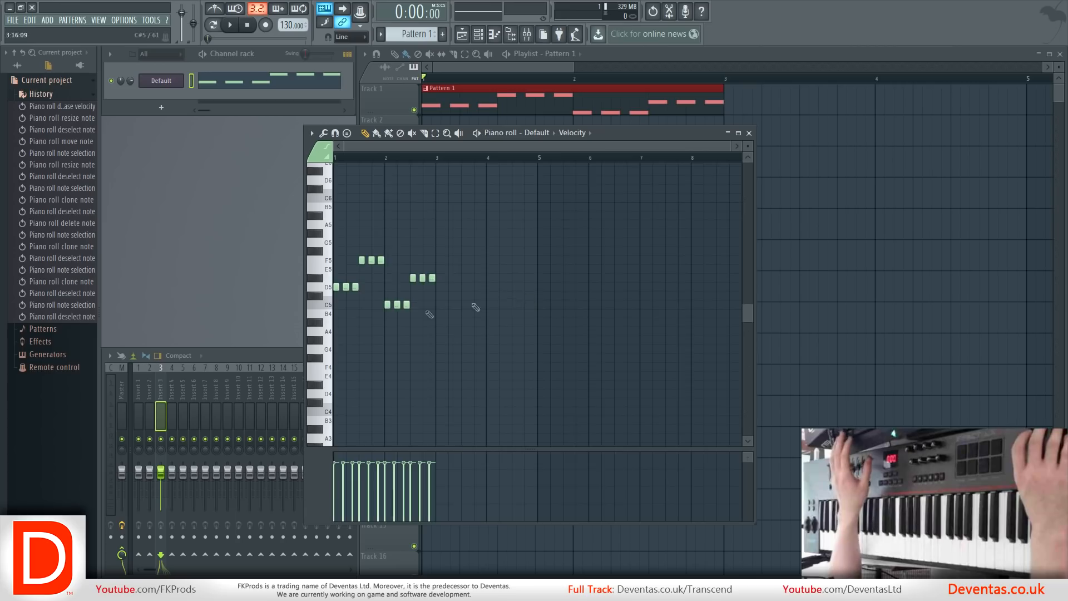
# Select all the notes and lower the individual velocities of the third and first D#5 notes and the second C5 note.
pyautogui.scroll(3, 382, 309)
pyautogui.moveTo(493, 143); pyautogui.dragTo(439, 146)
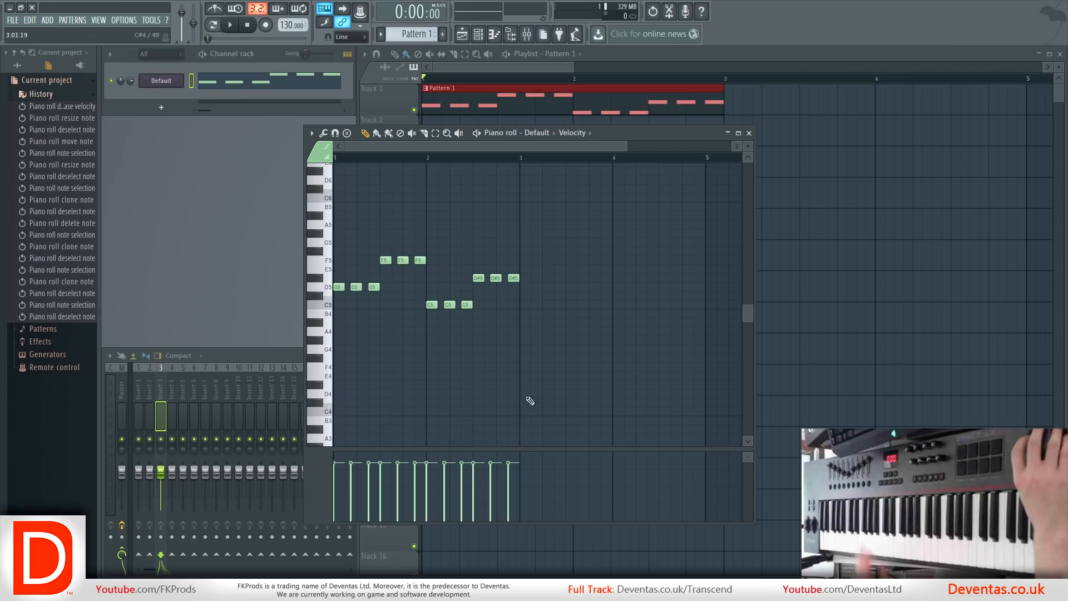
pyautogui.hotkey('ctrl', 'a')
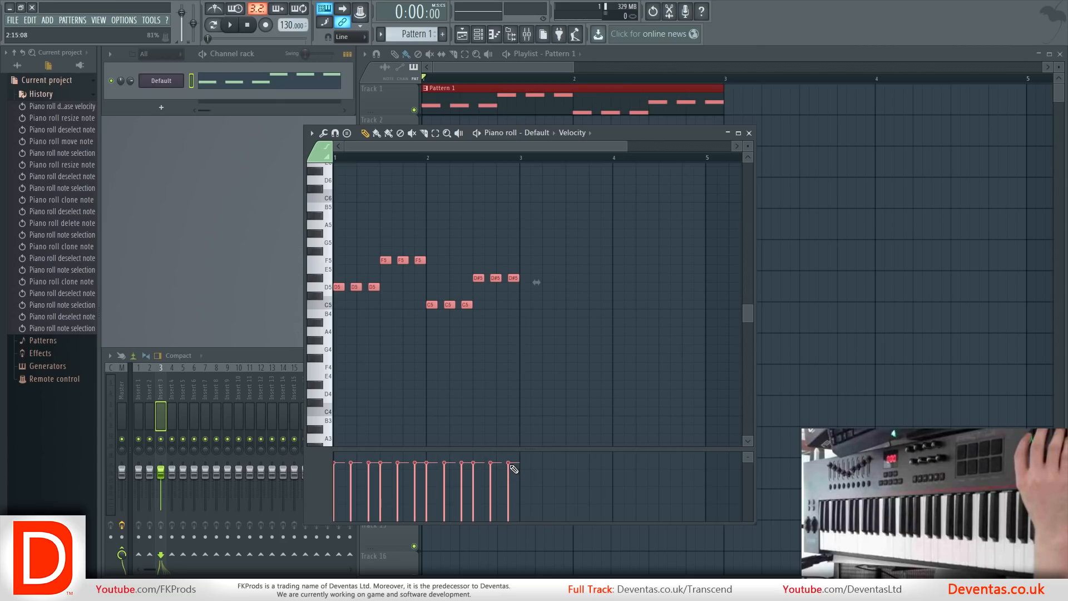
pyautogui.moveTo(513, 469); pyautogui.dragTo(510, 499)
pyautogui.click(474, 477)
pyautogui.click(451, 485)
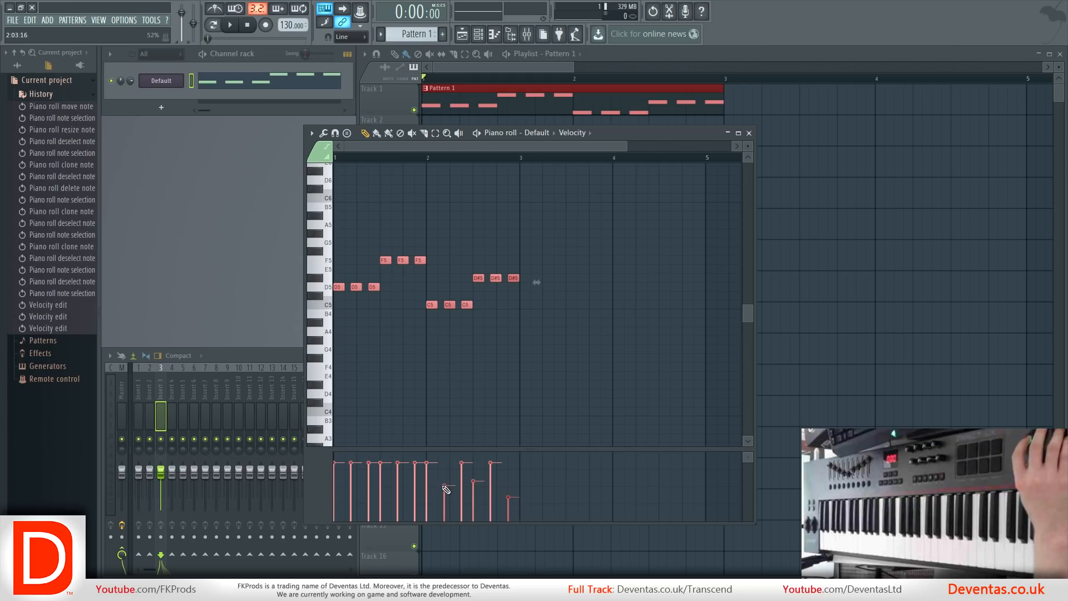
# Lower the velocities of the third and first F5 notes and the second D5 note, and play the pattern before stopping it.
pyautogui.click(416, 481)
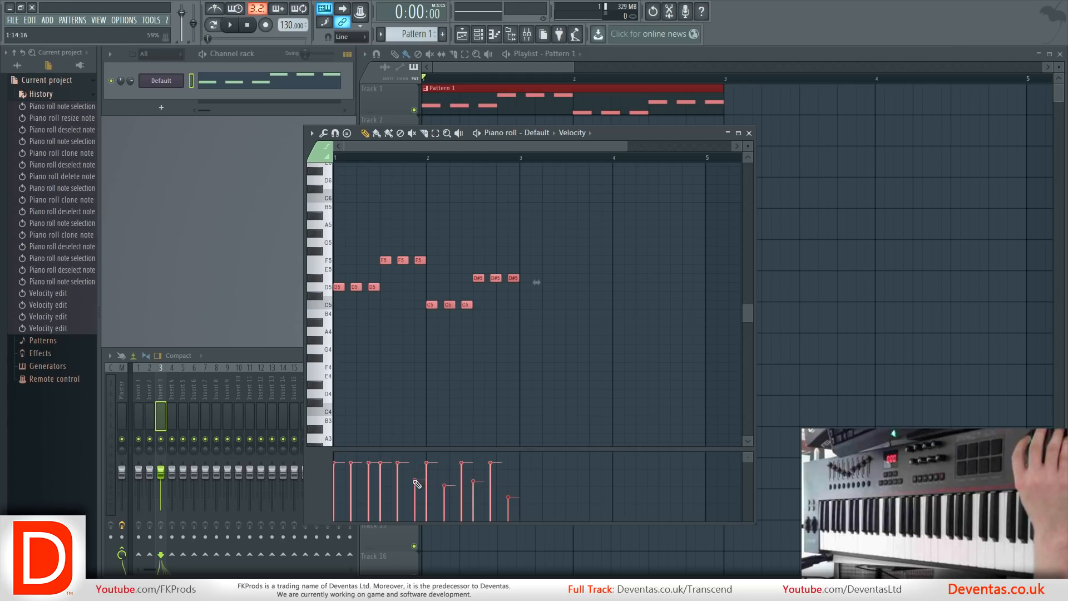
pyautogui.click(382, 491)
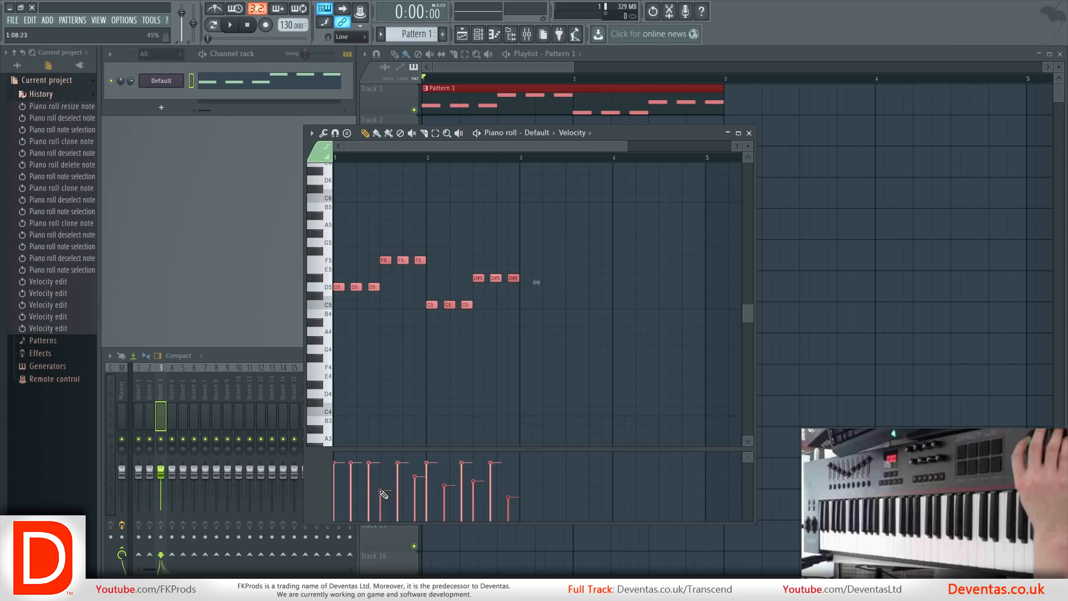
pyautogui.click(352, 477)
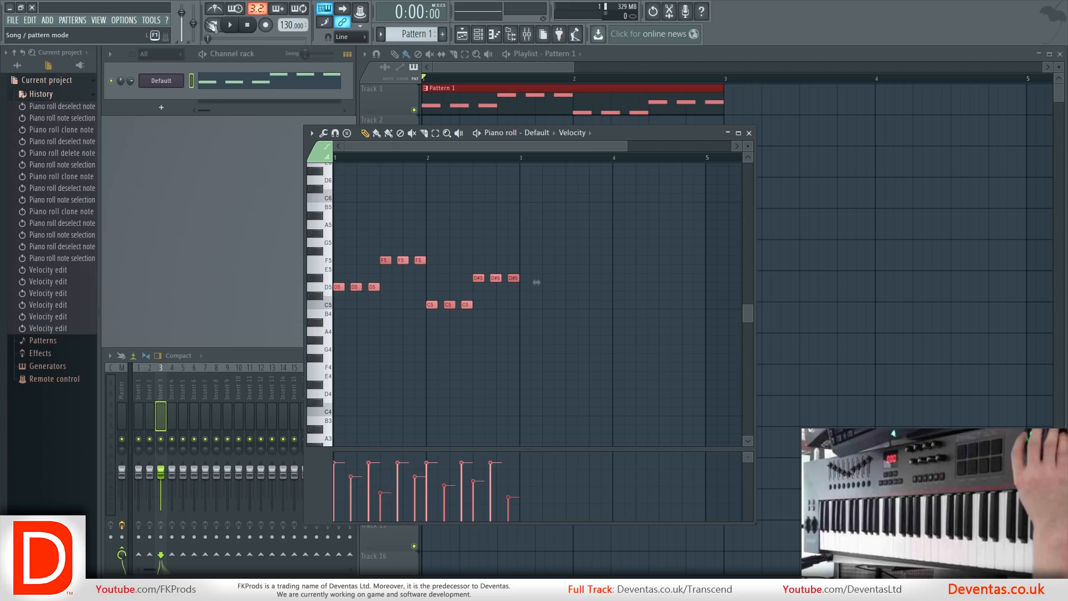
pyautogui.click(227, 27)
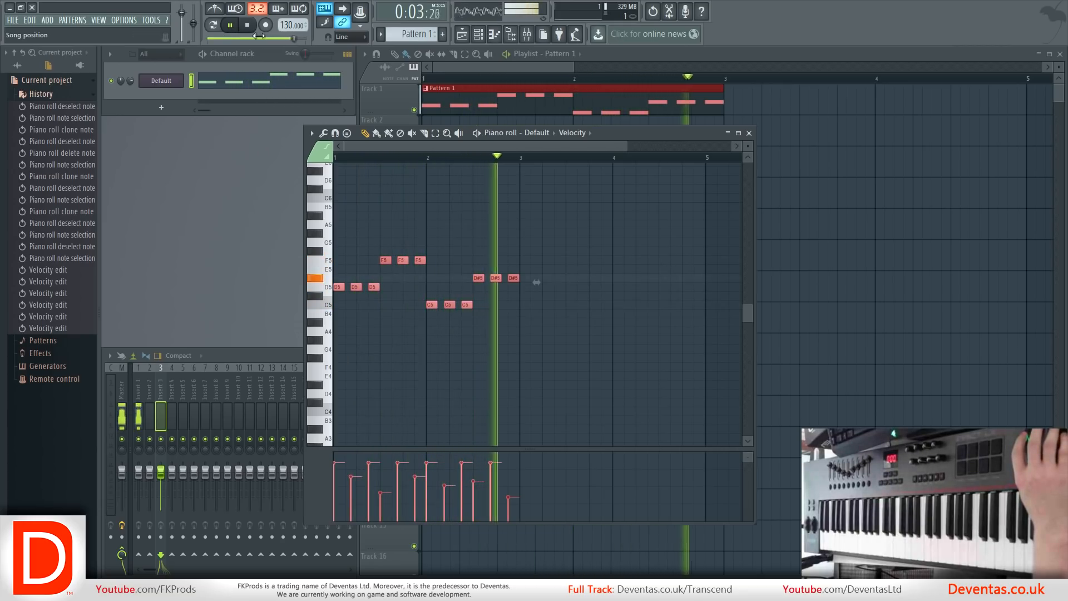
pyautogui.press('space')
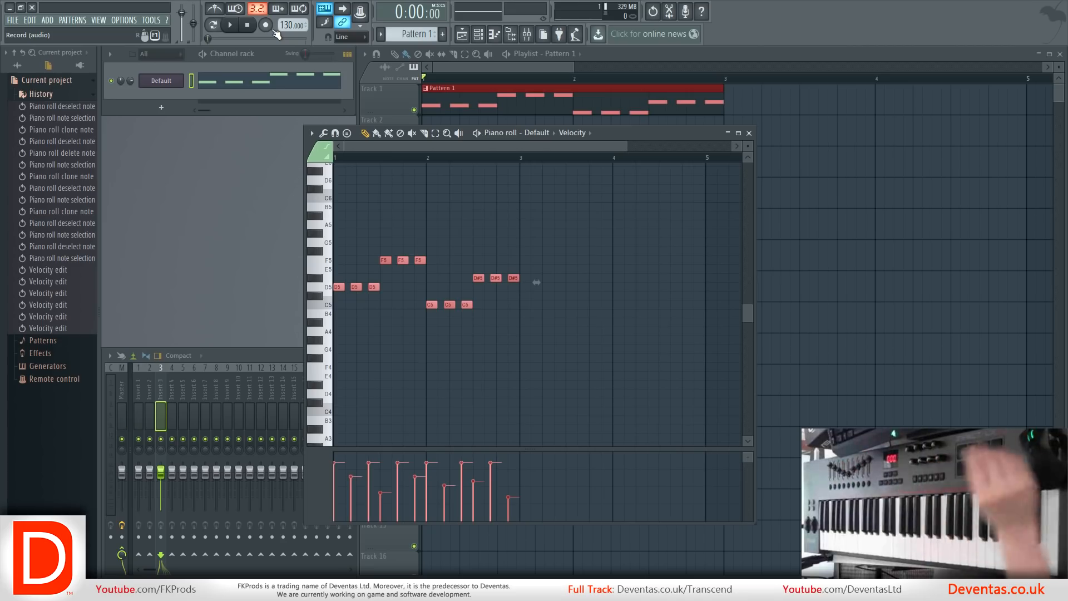
# Close the piano roll and look through the History, Patterns and Effects sections of the current project in the browser.
pyautogui.click(749, 133)
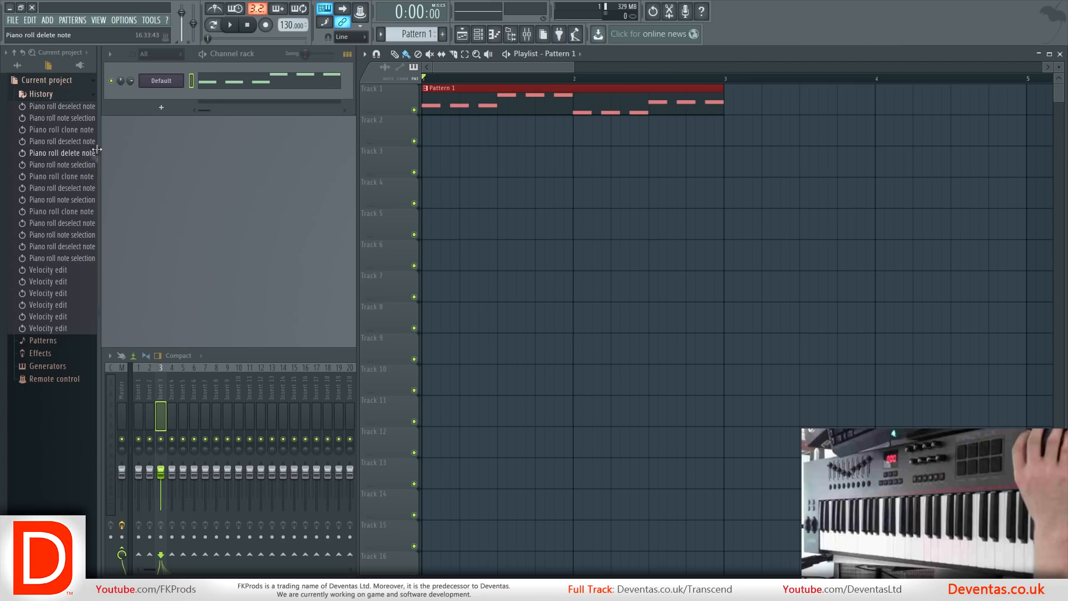
pyautogui.click(63, 95)
pyautogui.click(63, 95)
pyautogui.click(63, 94)
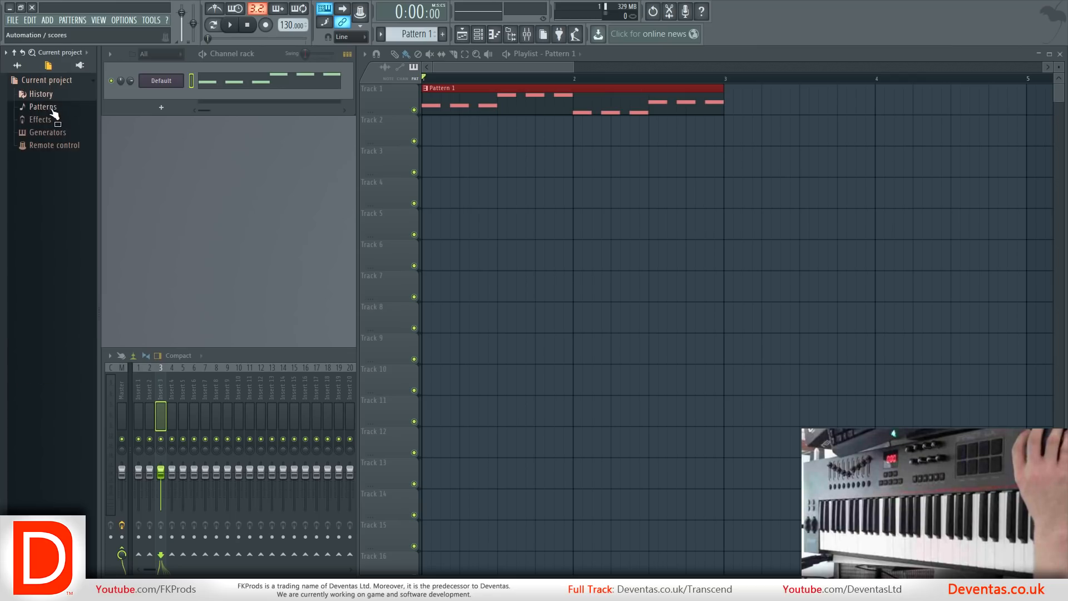
pyautogui.click(67, 107)
pyautogui.click(66, 106)
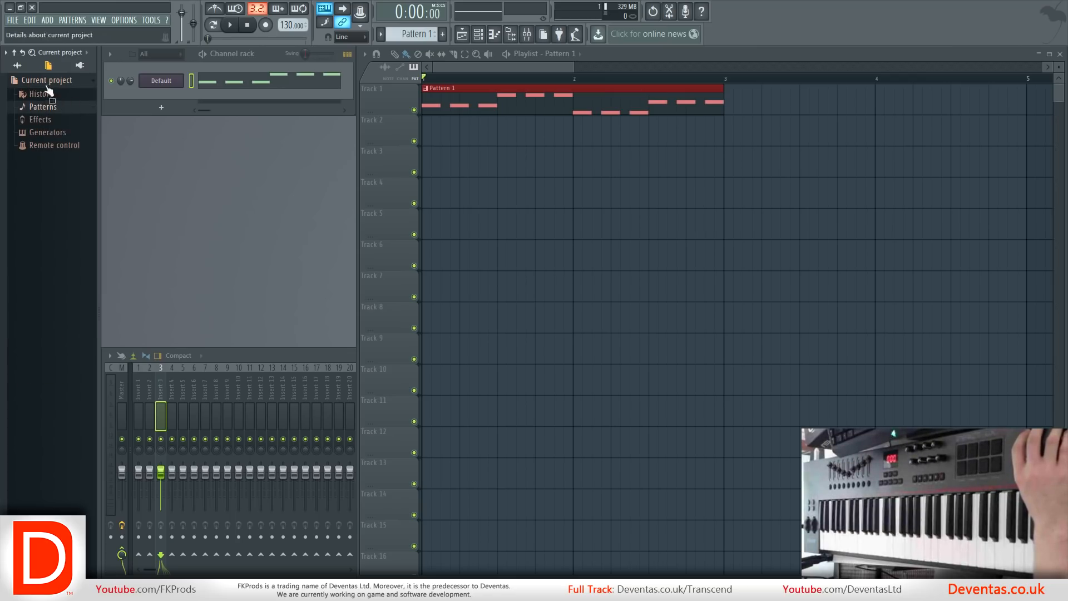
pyautogui.click(48, 120)
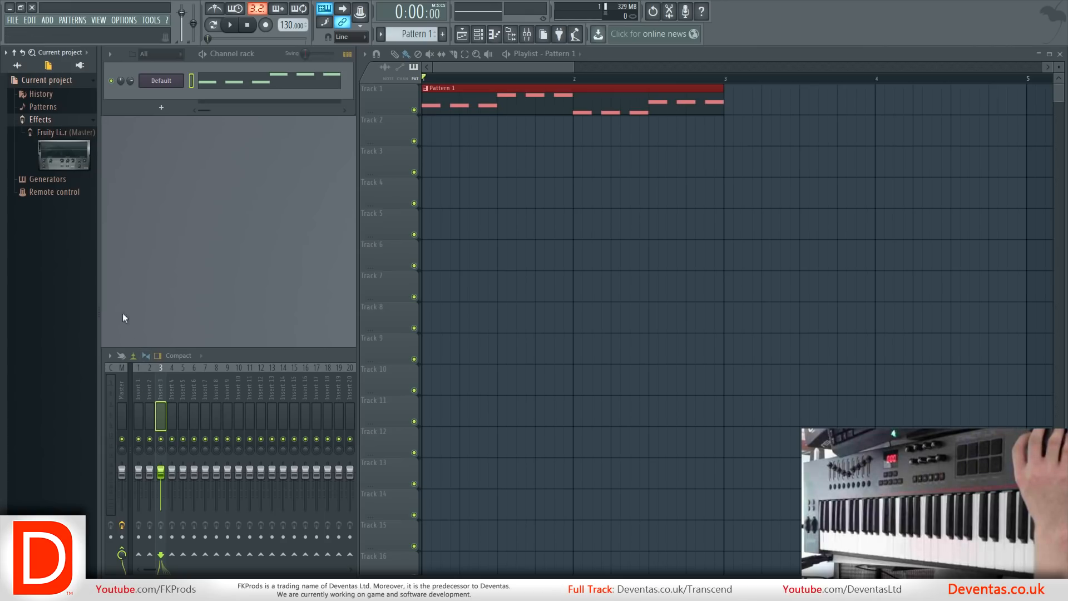
pyautogui.click(54, 120)
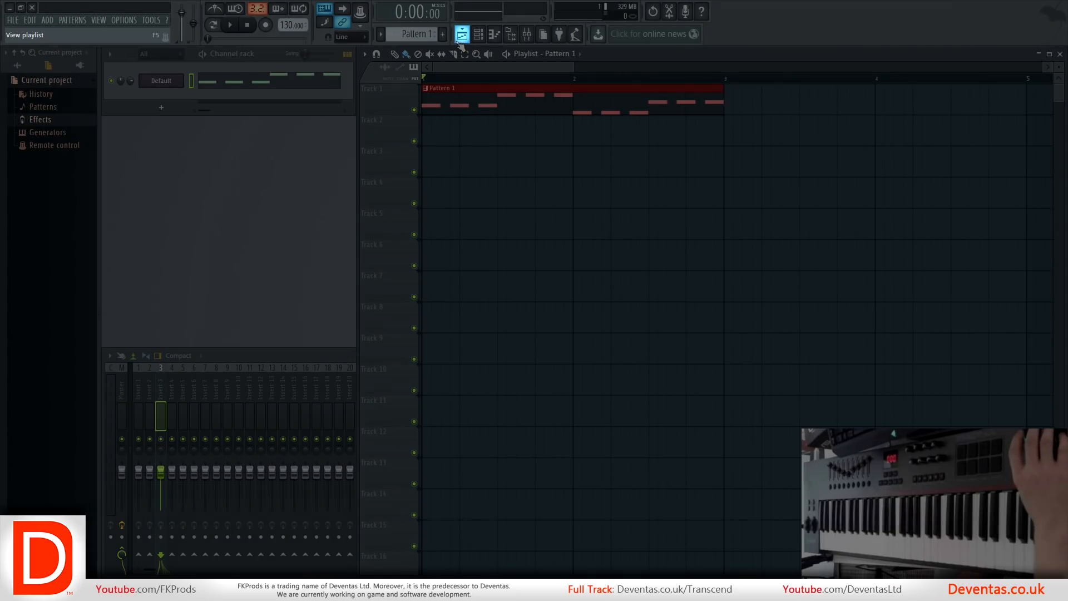
# Hide and show the playlist window and the channel rack window.
pyautogui.click(460, 41)
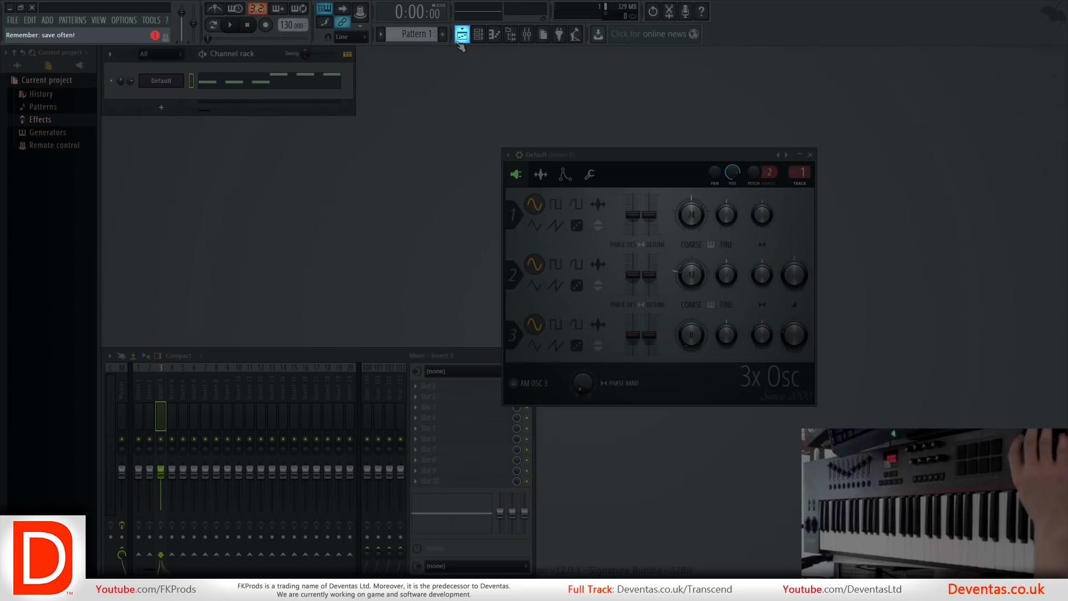
pyautogui.click(461, 34)
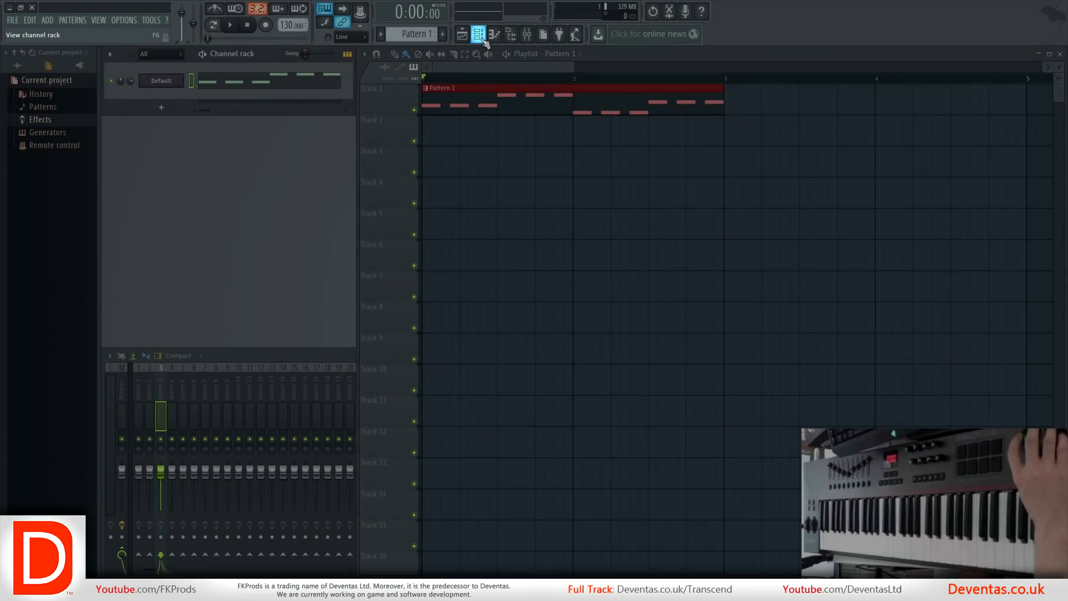
pyautogui.click(483, 40)
pyautogui.click(483, 40)
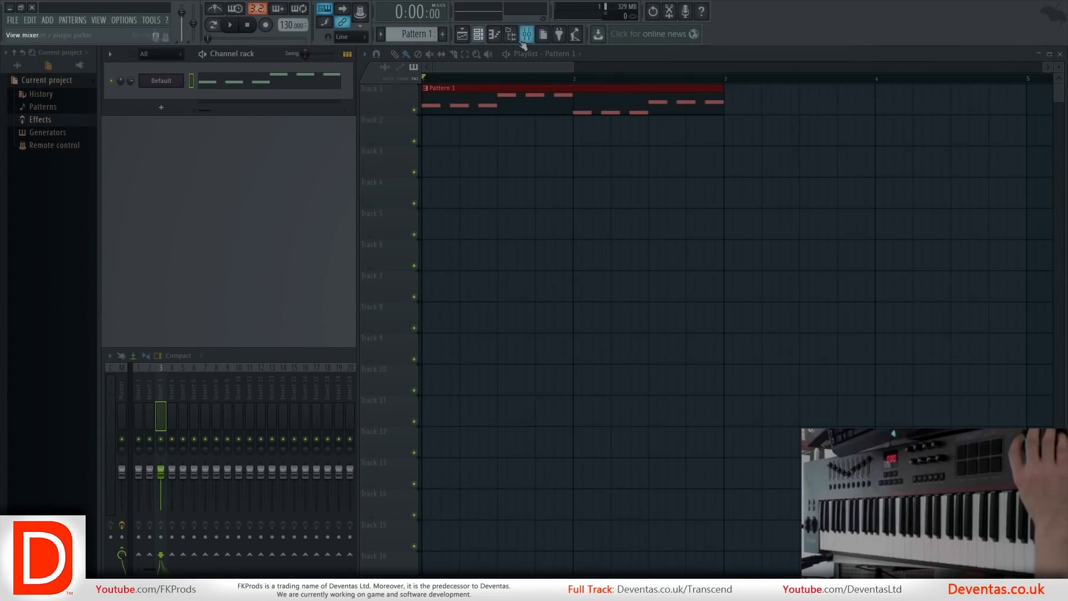
# Reopen the piano roll in front of the playlist and shift its window slightly away from the mixer and channel rack.
pyautogui.click(494, 35)
pyautogui.click(494, 40)
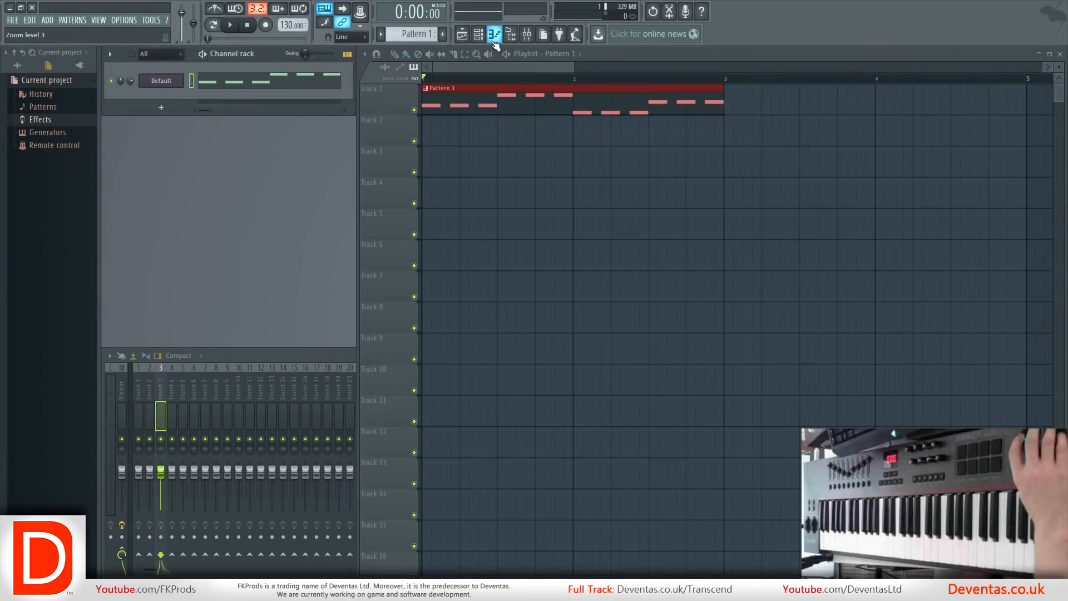
pyautogui.click(494, 40)
pyautogui.click(465, 36)
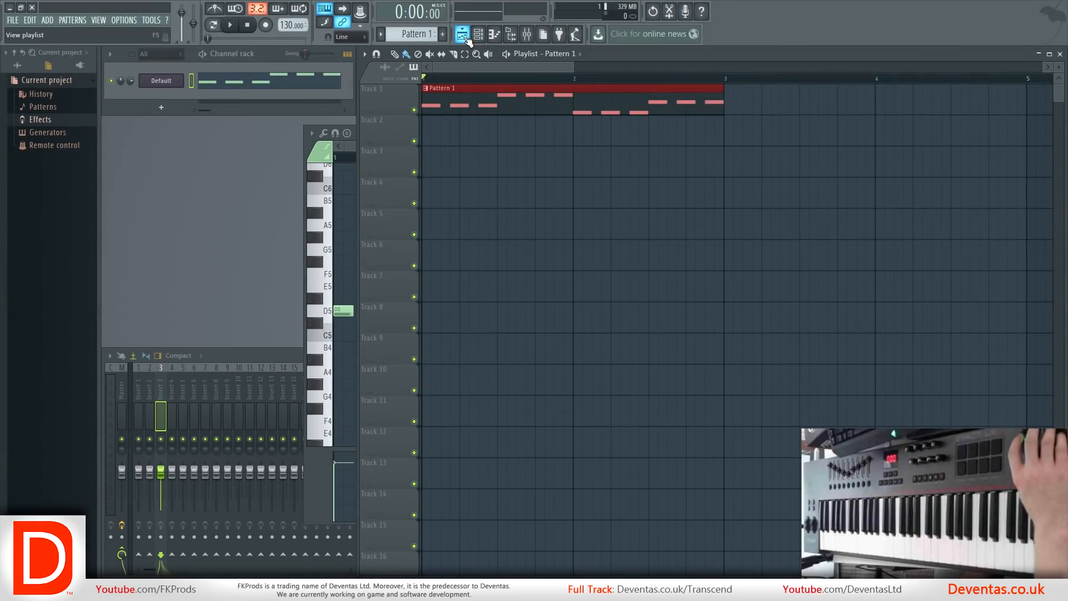
pyautogui.click(498, 38)
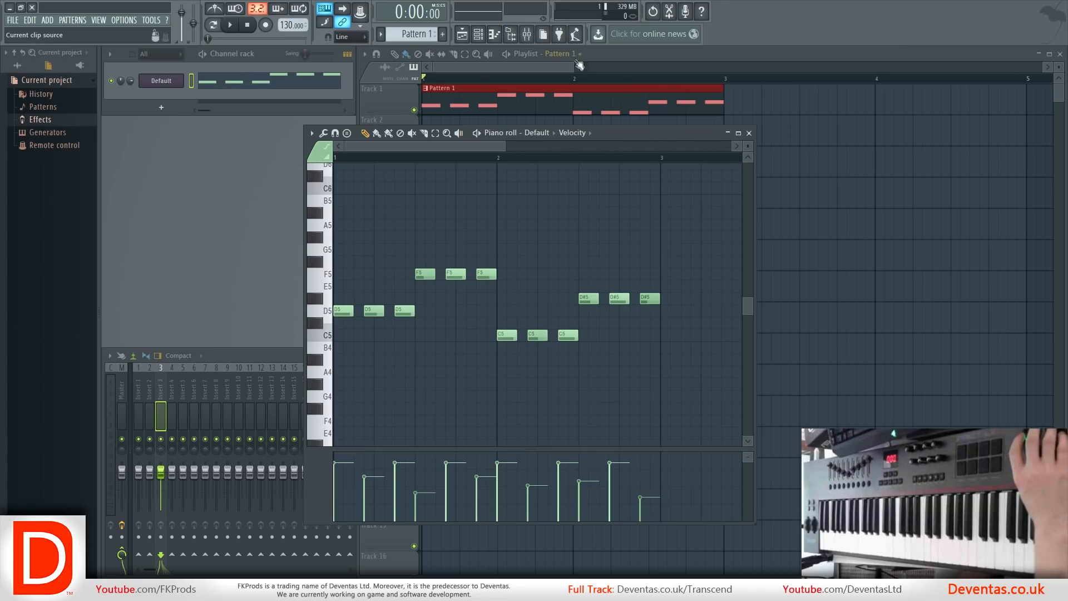
pyautogui.moveTo(497, 145); pyautogui.dragTo(402, 166)
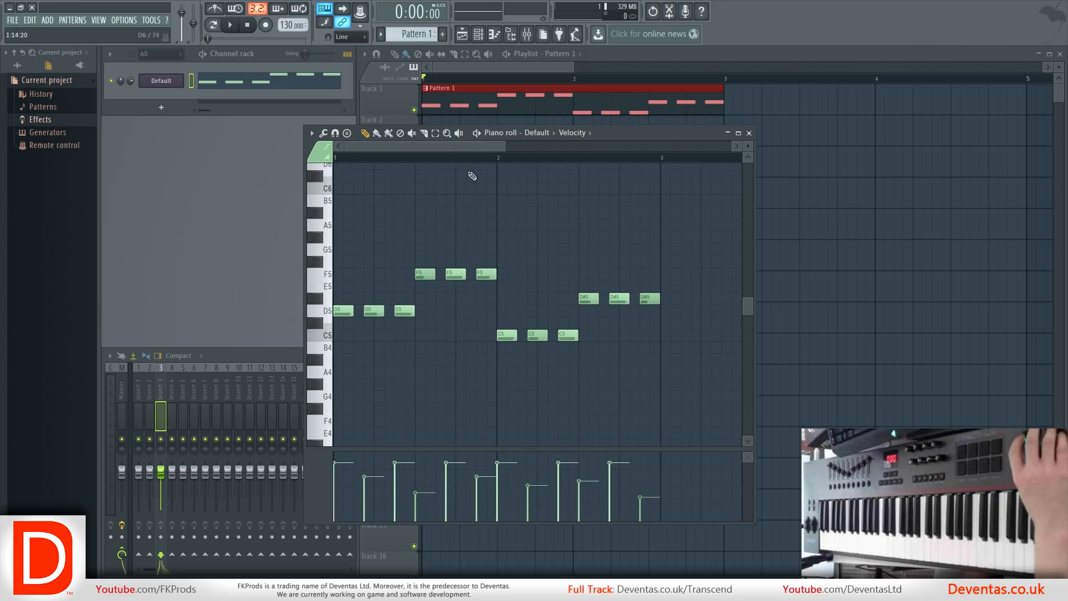
pyautogui.moveTo(609, 139); pyautogui.dragTo(657, 156)
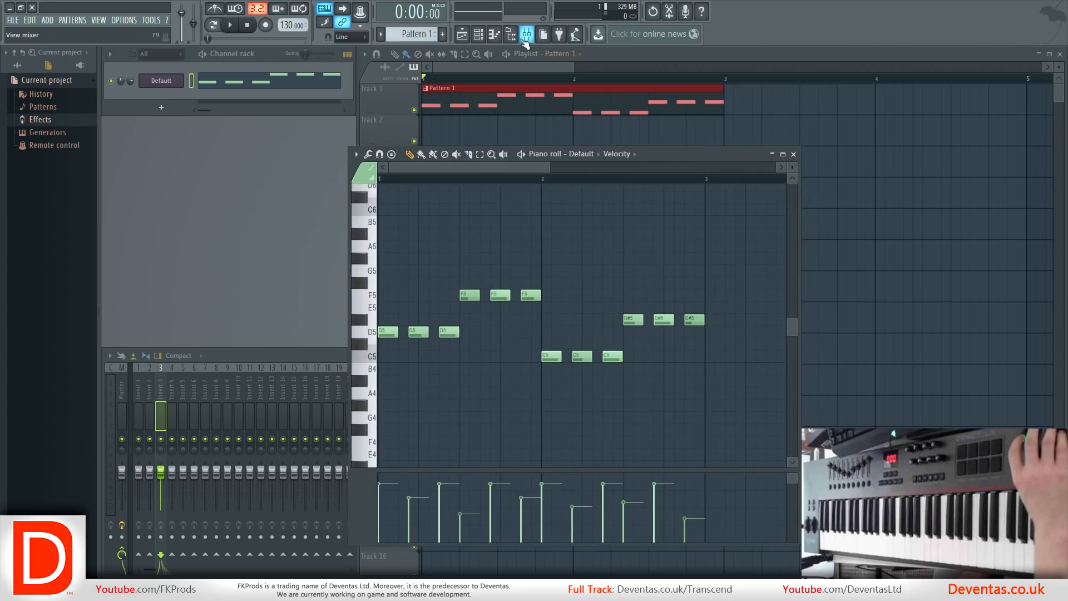
# Bring the mixer to the front and try its Extra large layout before returning to Compact.
pyautogui.click(526, 40)
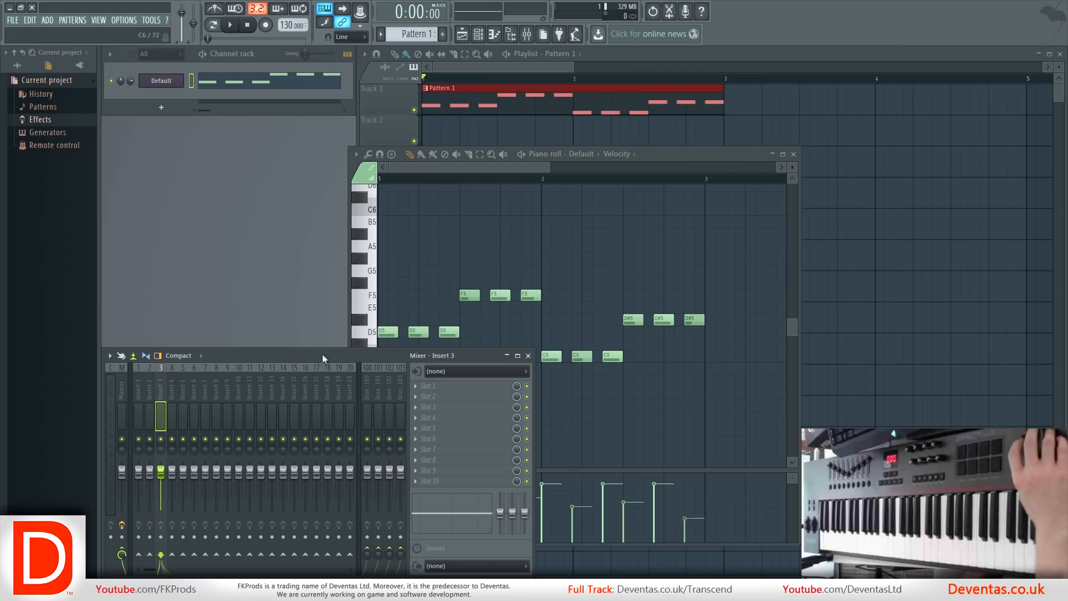
pyautogui.click(179, 356)
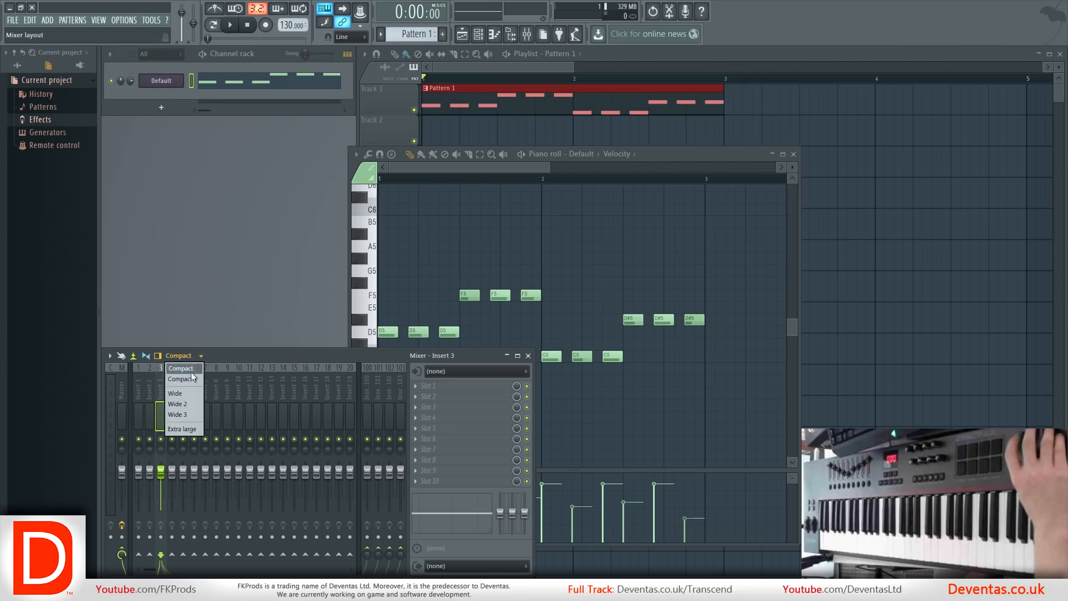
pyautogui.click(188, 430)
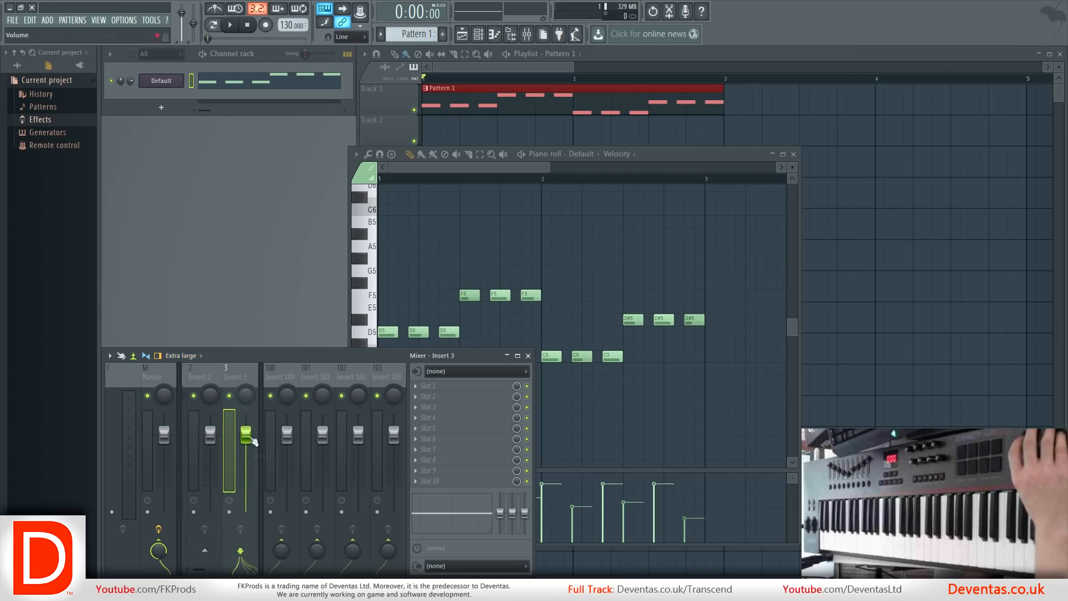
pyautogui.click(199, 356)
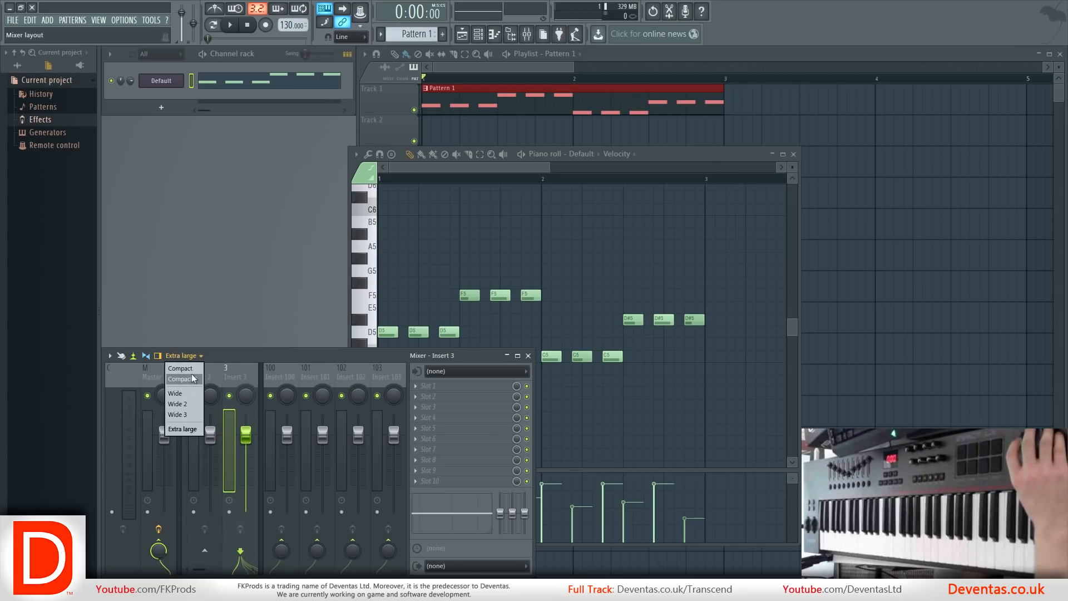
pyautogui.click(180, 369)
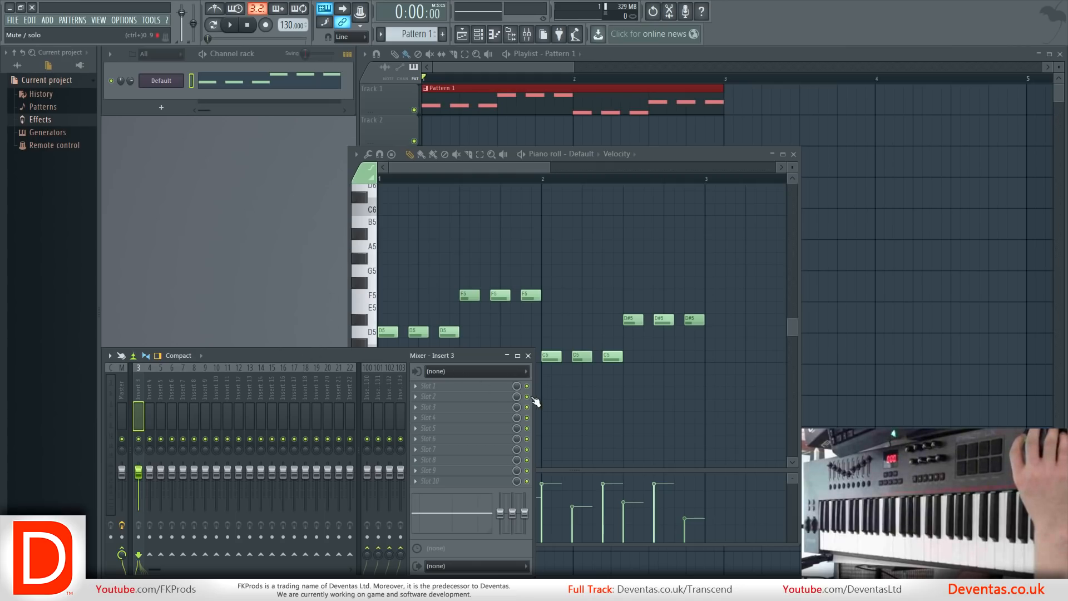
# Resize the mixer window and compare the effect slots of the Master track and Insert 3.
pyautogui.moveTo(536, 402); pyautogui.dragTo(455, 402)
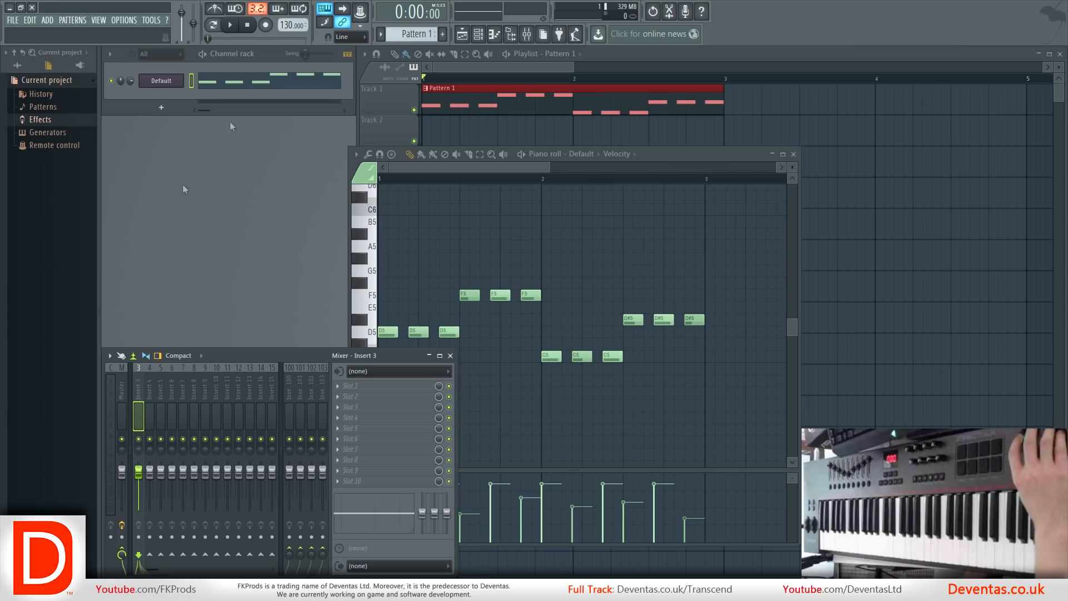
pyautogui.click(123, 417)
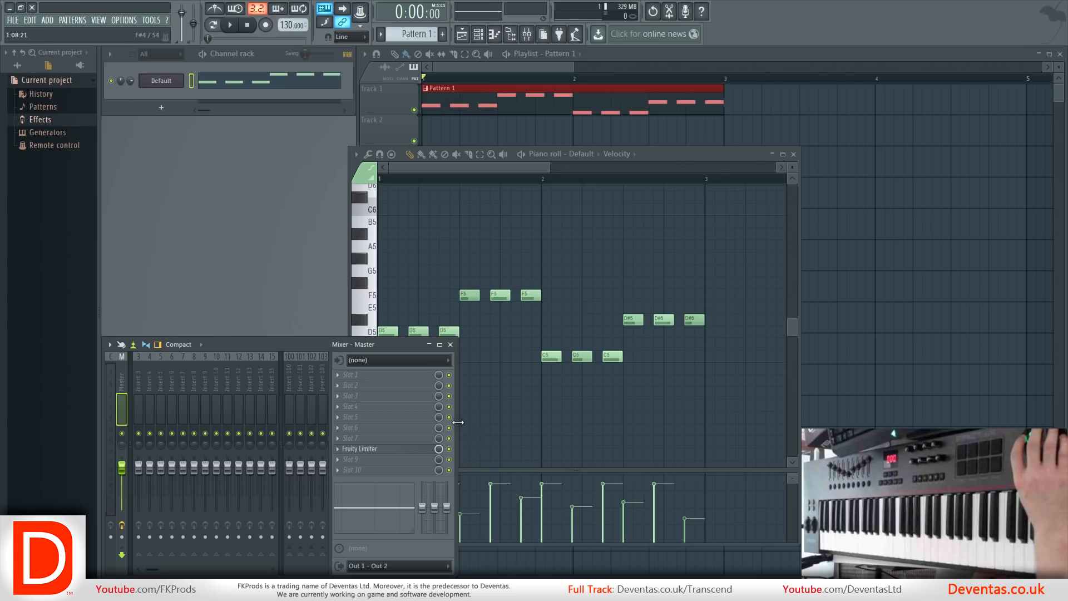
pyautogui.moveTo(458, 422); pyautogui.dragTo(498, 423)
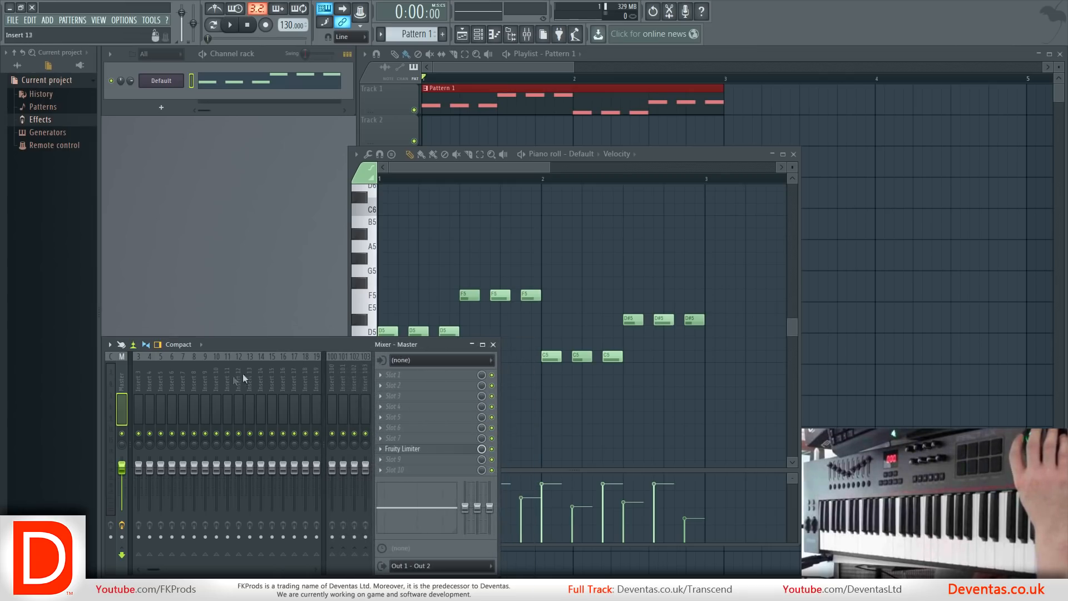
pyautogui.click(139, 377)
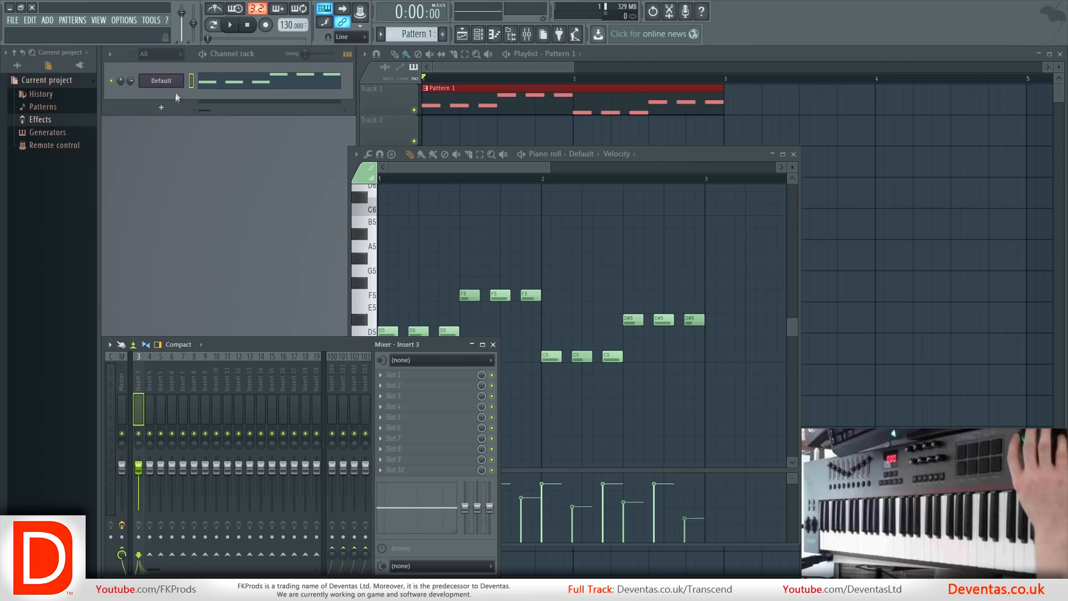
pyautogui.click(120, 377)
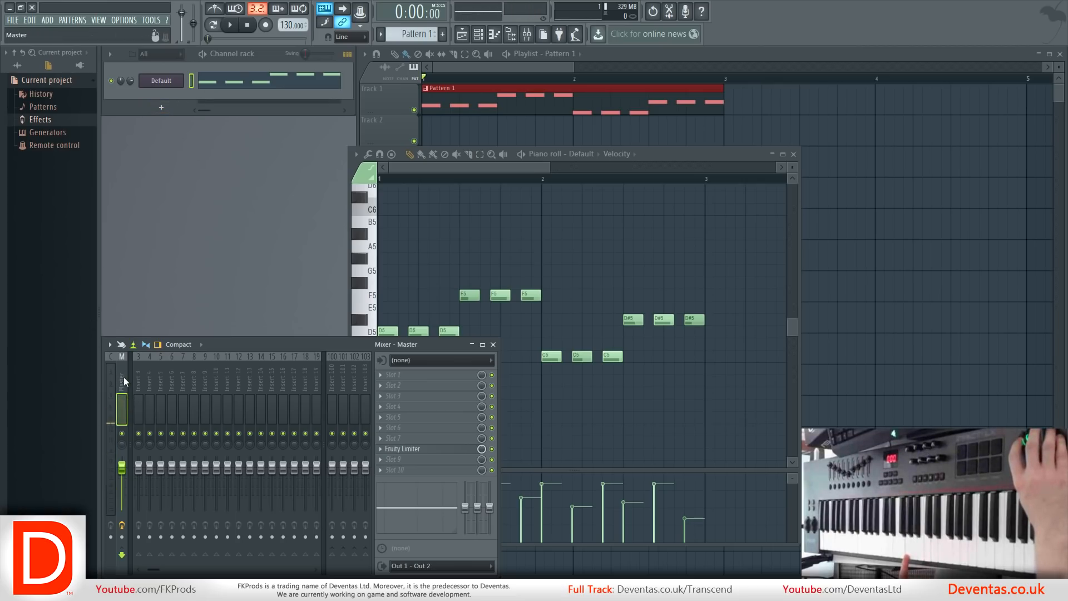
# Open the Default channel's 3x Osc and route the channel to mixer track Insert 1.
pyautogui.click(168, 87)
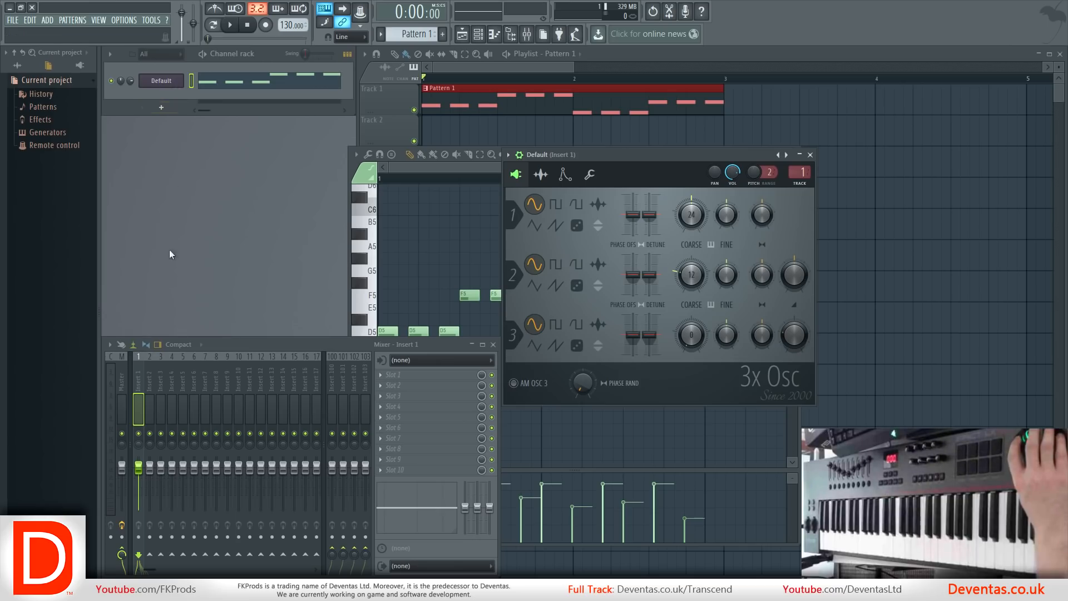
pyautogui.rightClick(135, 381)
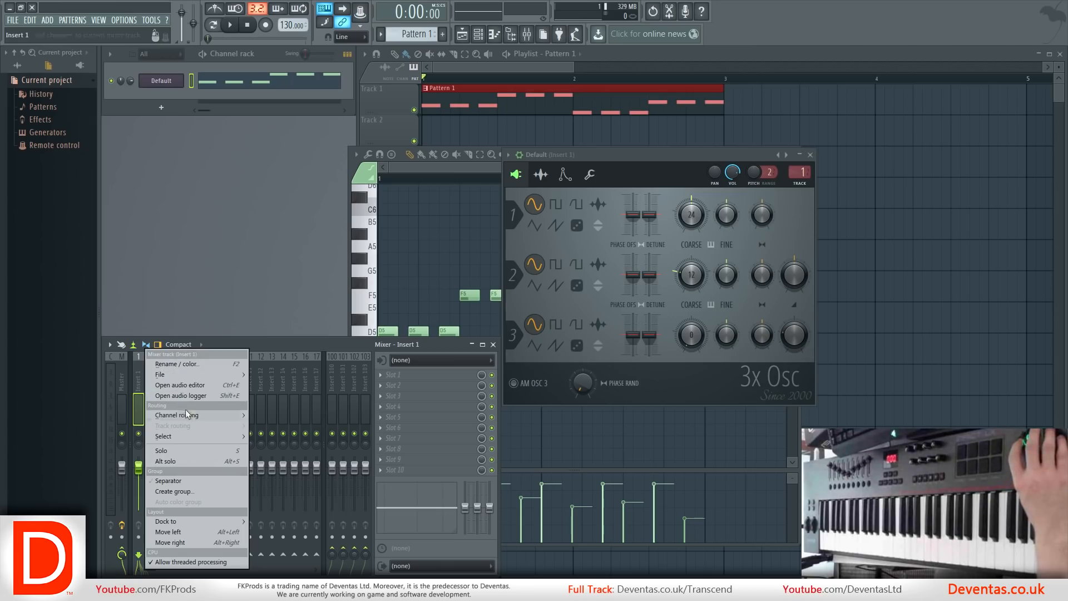
pyautogui.moveTo(191, 416)
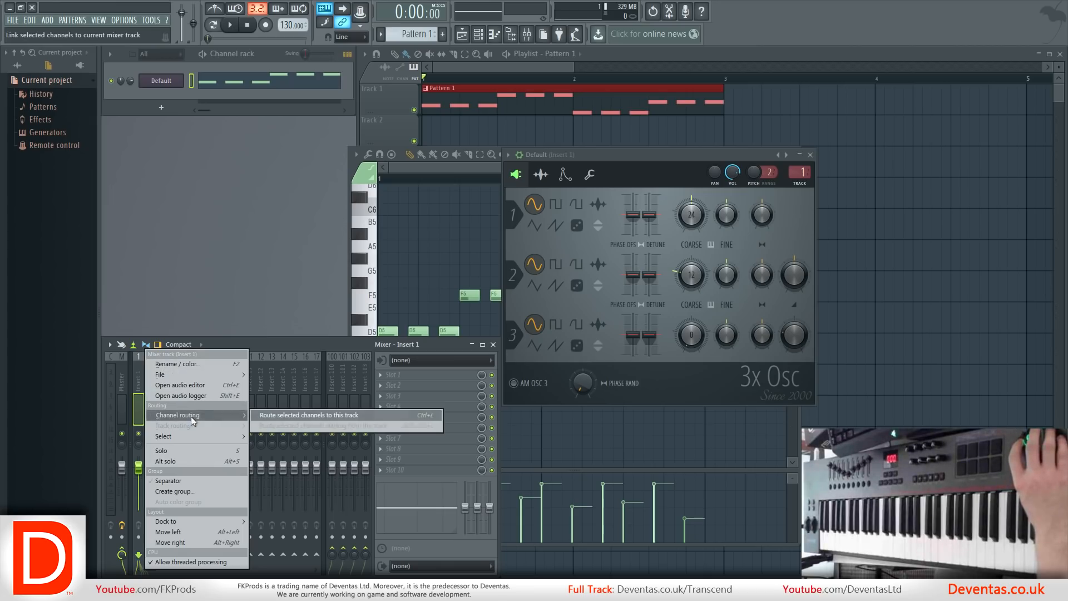
pyautogui.click(275, 418)
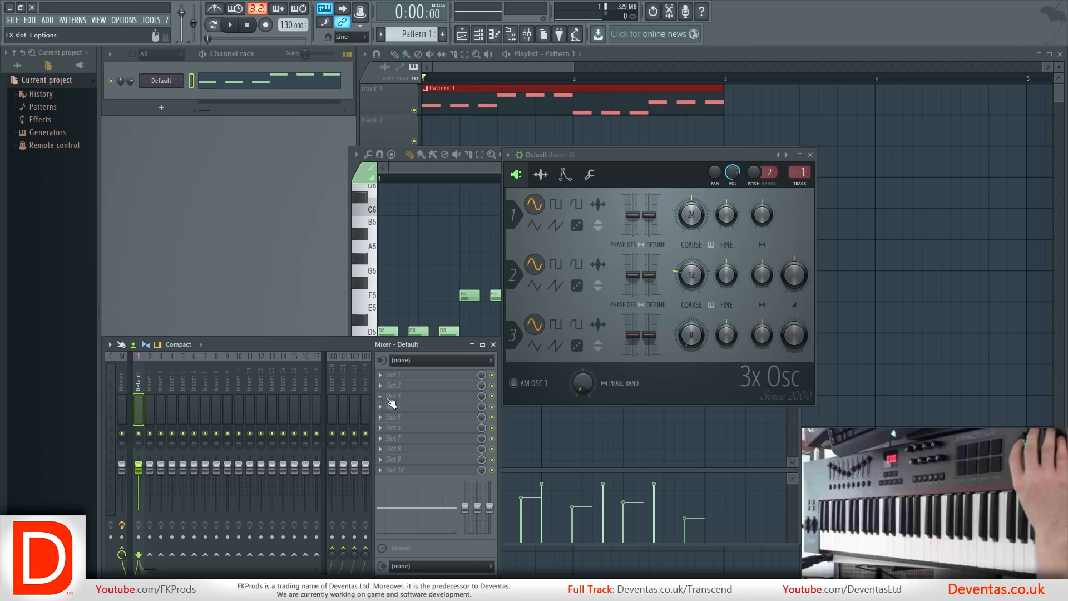
# Load Effector into the first effect slot of the Default mixer track and move its window over the playlist.
pyautogui.click(379, 374)
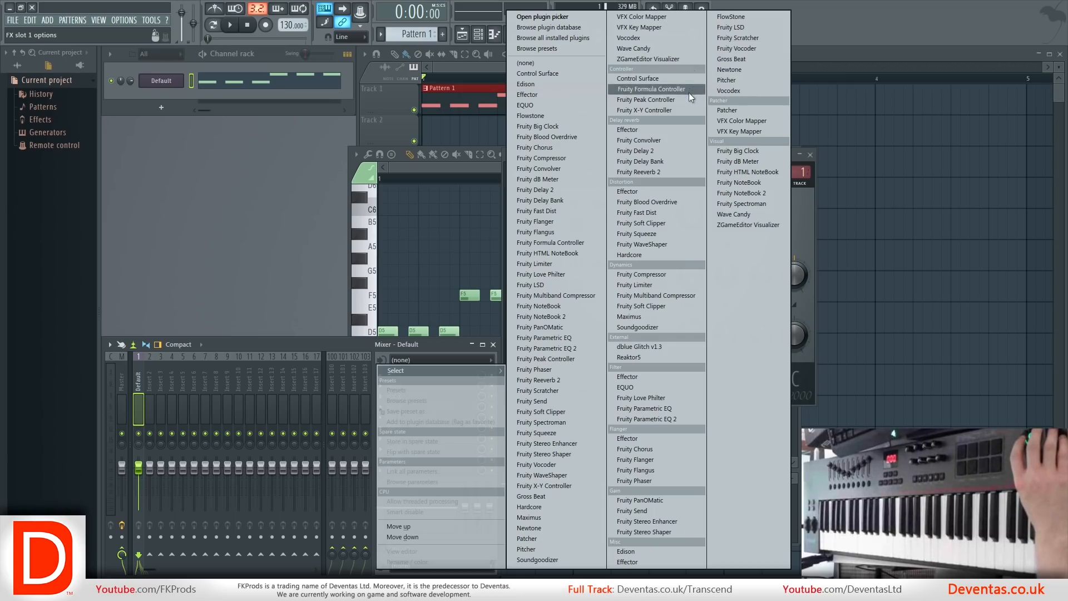
pyautogui.click(638, 379)
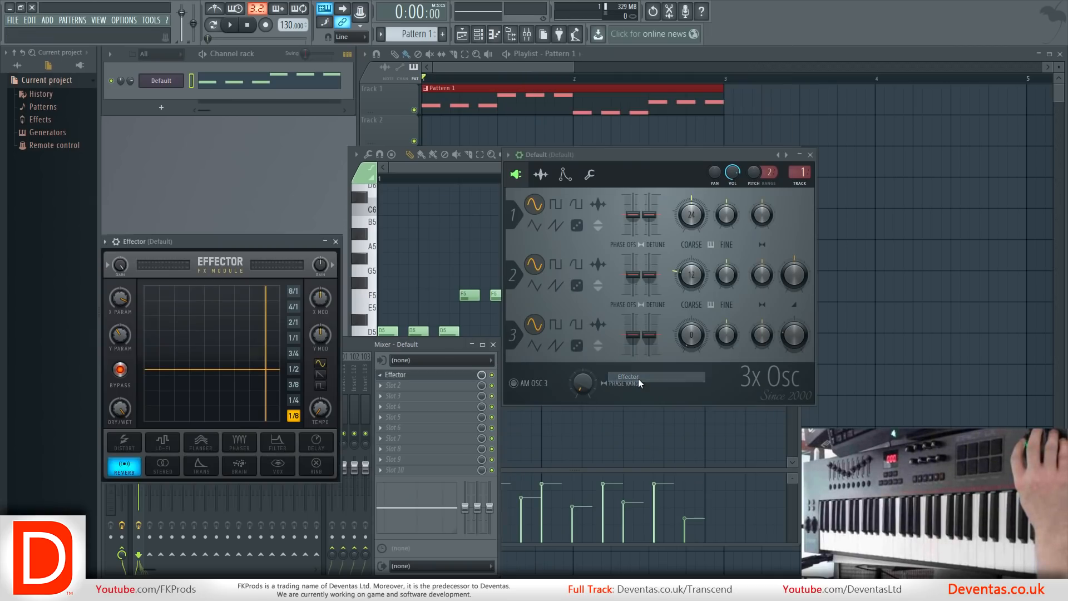
pyautogui.moveTo(209, 246); pyautogui.dragTo(796, 176)
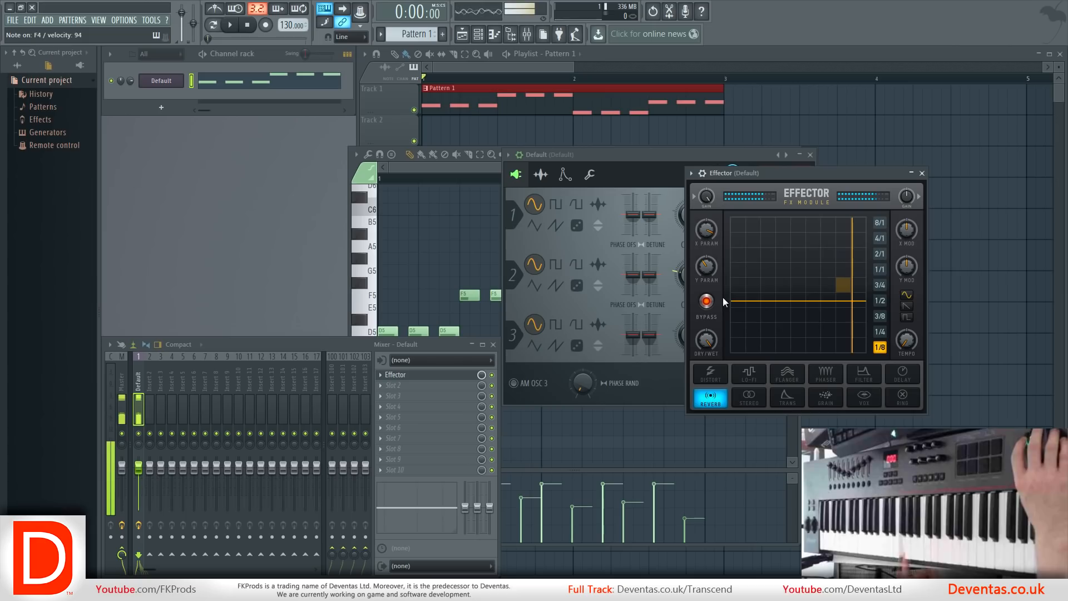
# Turn off Effector's bypass and set the reverb's X parameter to maximum and its Y parameter high on the XY pad.
pyautogui.click(707, 301)
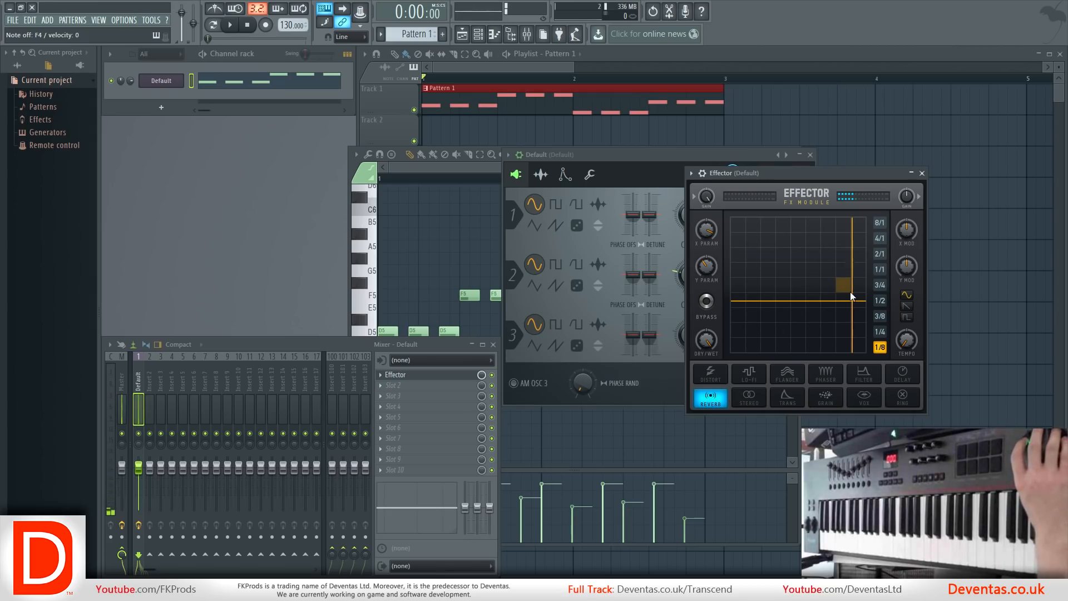
pyautogui.moveTo(850, 292); pyautogui.dragTo(863, 232)
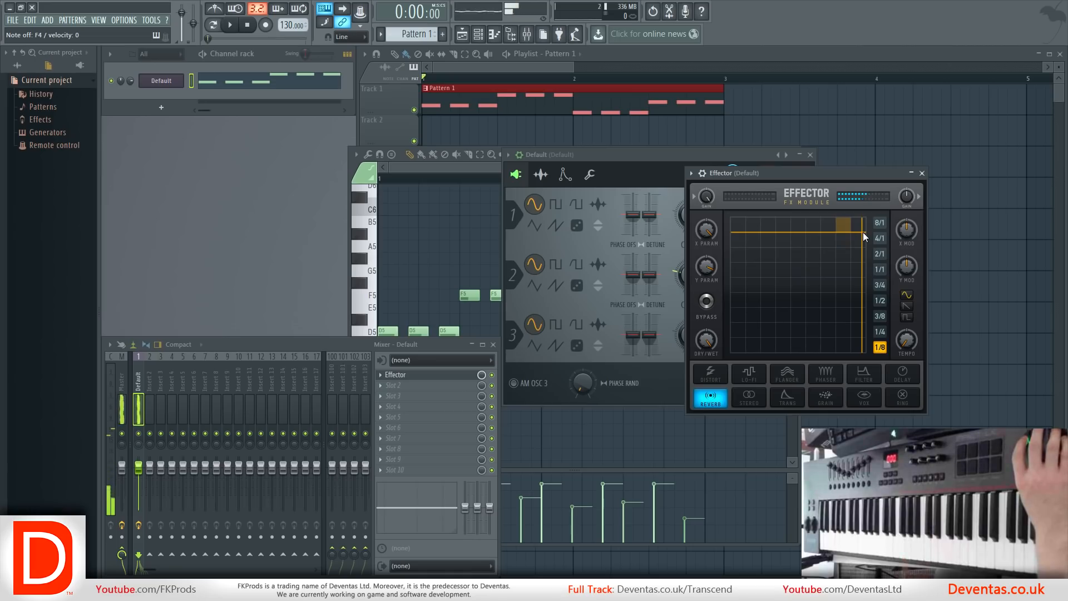
pyautogui.moveTo(862, 232)
pyautogui.mouseDown()
pyautogui.moveTo(757, 236)
pyautogui.moveTo(805, 238)
pyautogui.moveTo(796, 269)
pyautogui.moveTo(859, 340)
pyautogui.moveTo(866, 228)
pyautogui.mouseUp()
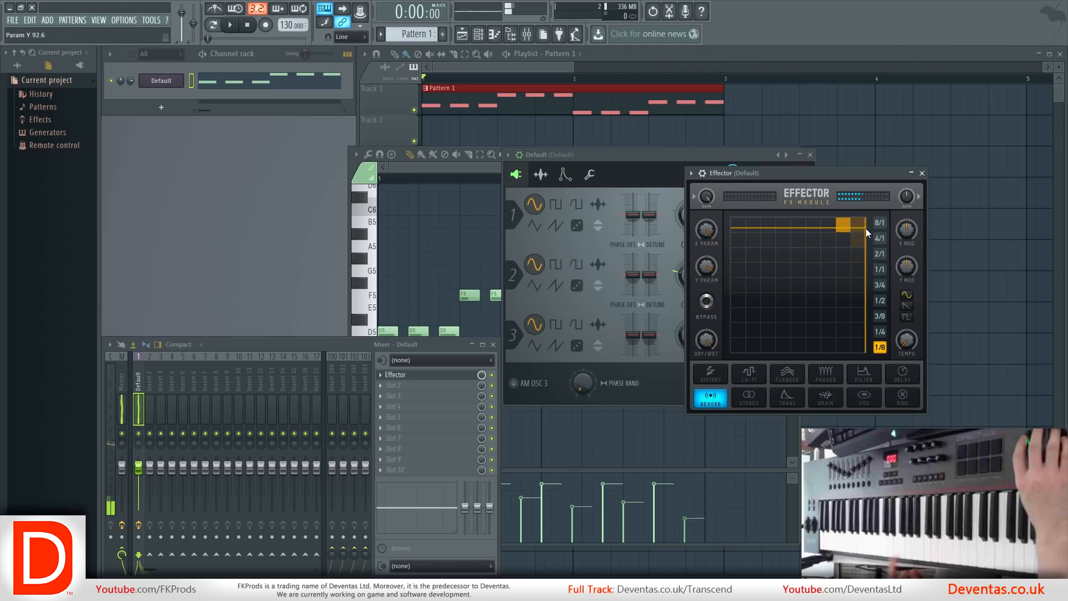
pyautogui.moveTo(866, 228)
pyautogui.mouseDown()
pyautogui.moveTo(746, 239)
pyautogui.moveTo(742, 340)
pyautogui.moveTo(746, 244)
pyautogui.moveTo(733, 206)
pyautogui.moveTo(727, 365)
pyautogui.moveTo(709, 403)
pyautogui.moveTo(735, 346)
pyautogui.moveTo(883, 348)
pyautogui.moveTo(863, 346)
pyautogui.moveTo(866, 239)
pyautogui.mouseUp()
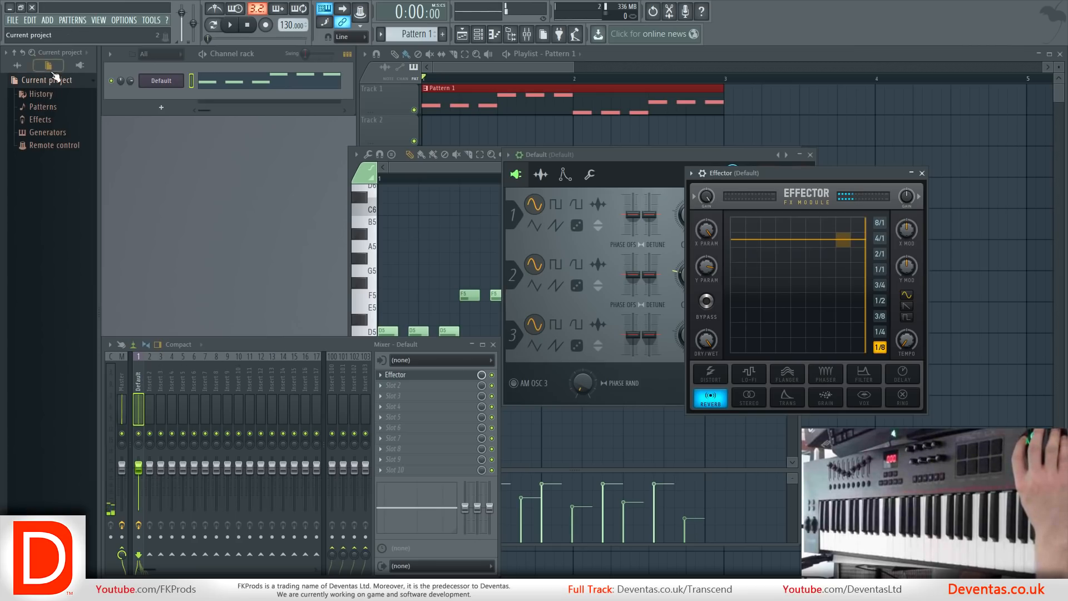
# Switch the browser to the external generators view and add FPC as a new channel in the channel rack.
pyautogui.click(73, 53)
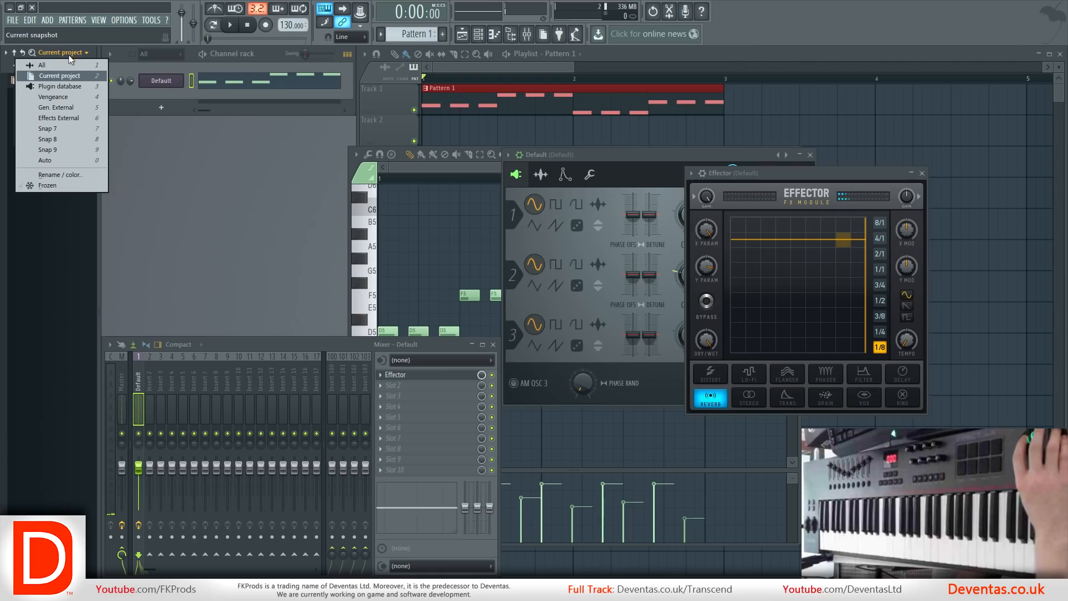
pyautogui.click(59, 108)
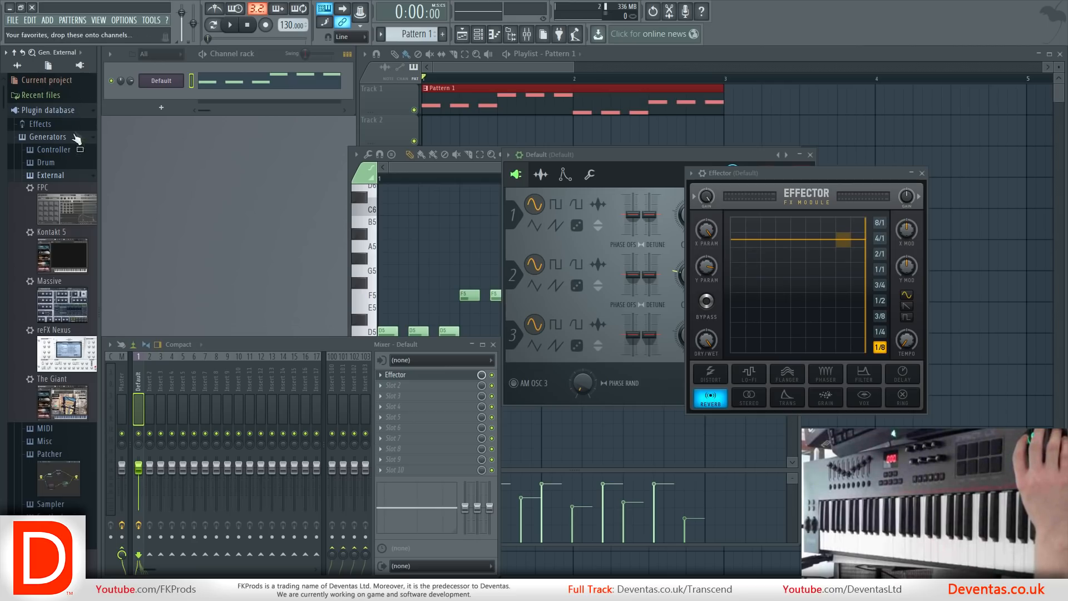
pyautogui.moveTo(77, 198)
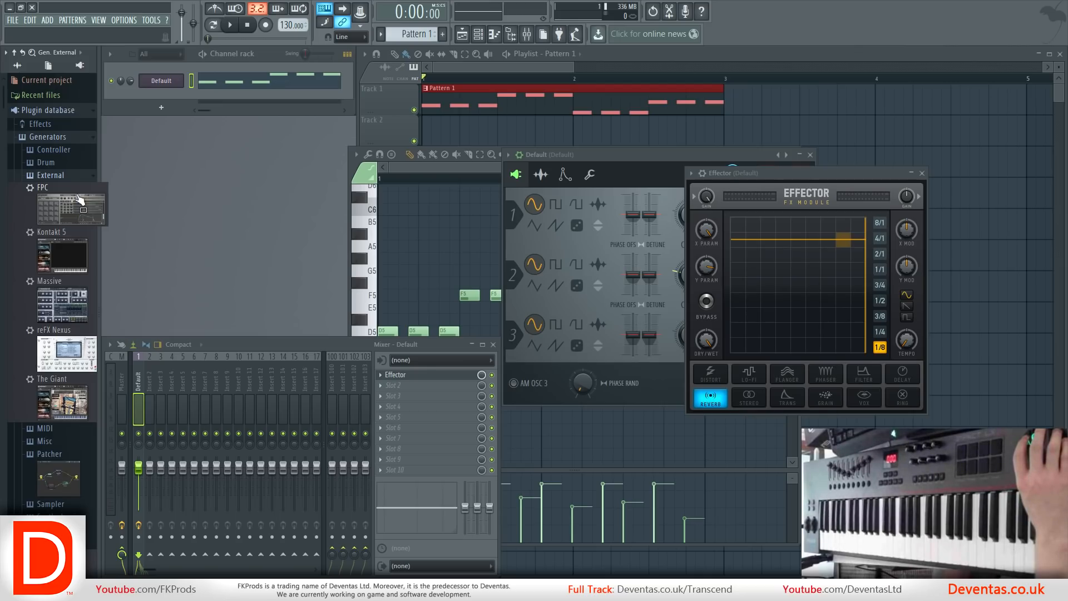
pyautogui.moveTo(64, 201); pyautogui.dragTo(154, 92)
# Audition FPC's kick drum, Snare 1 and crash pads, and reposition the FPC window slightly.
pyautogui.click(248, 372)
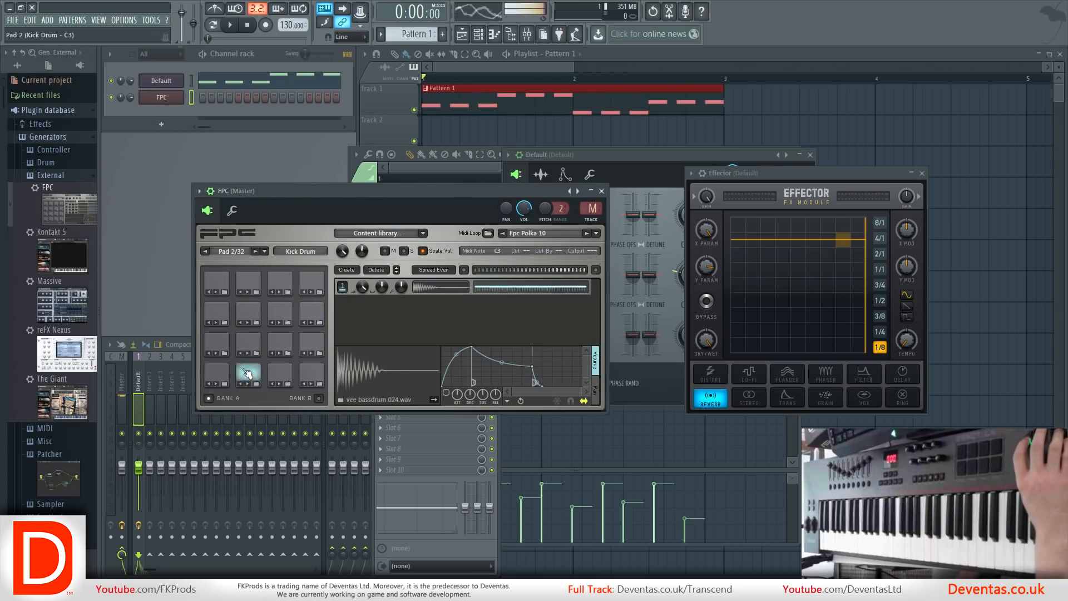
pyautogui.click(227, 345)
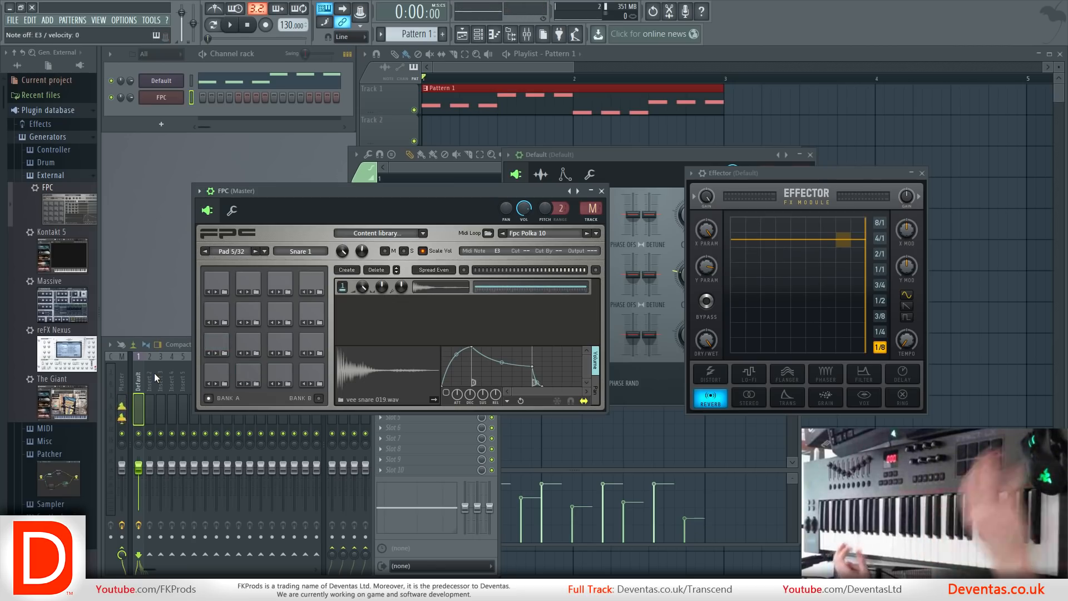
pyautogui.click(213, 285)
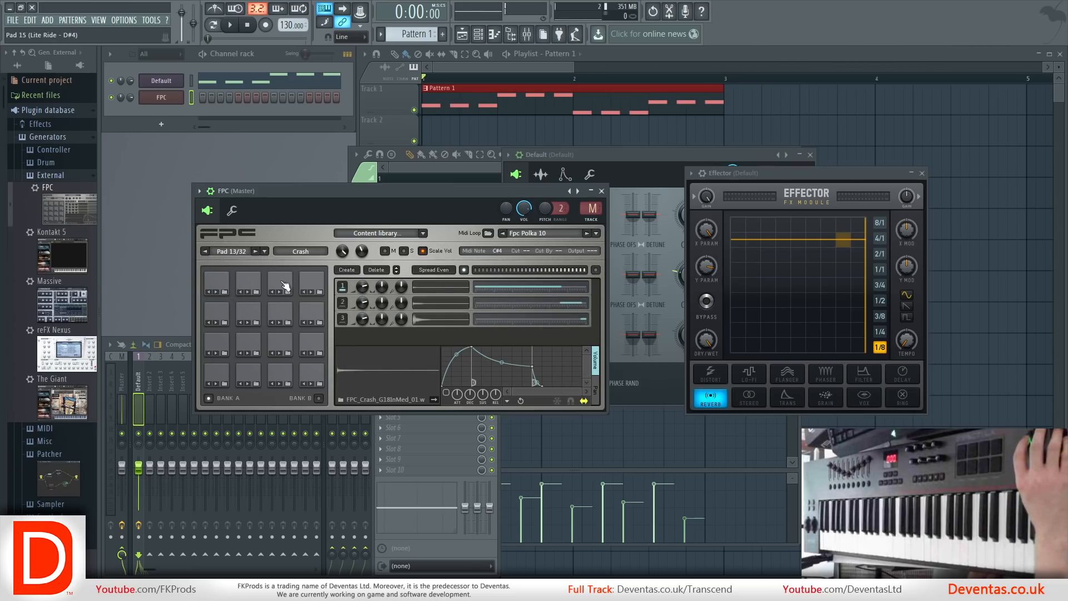
pyautogui.click(248, 373)
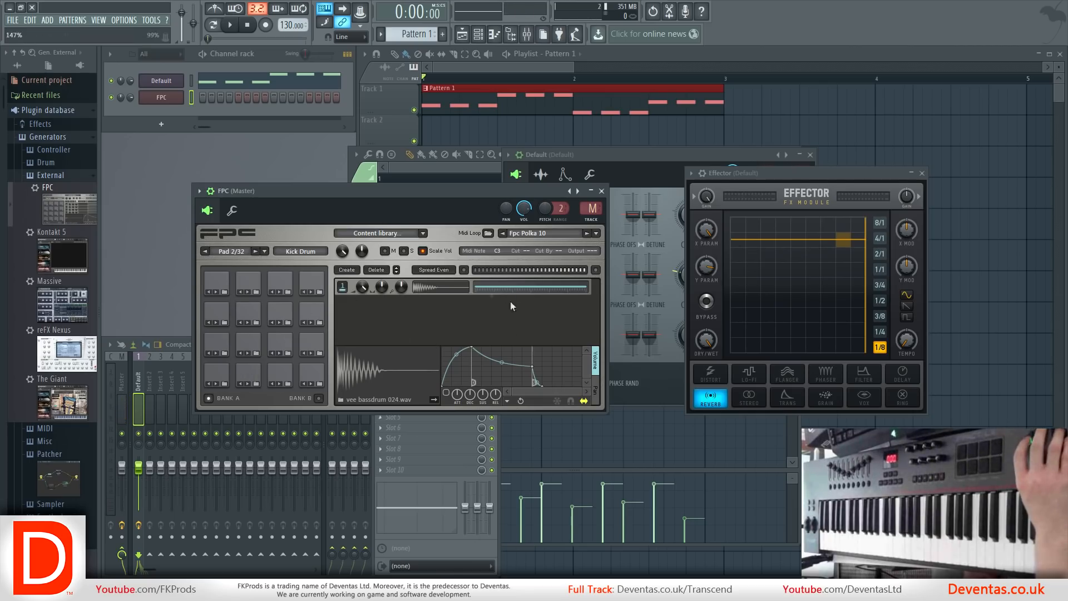
pyautogui.moveTo(273, 195); pyautogui.dragTo(295, 191)
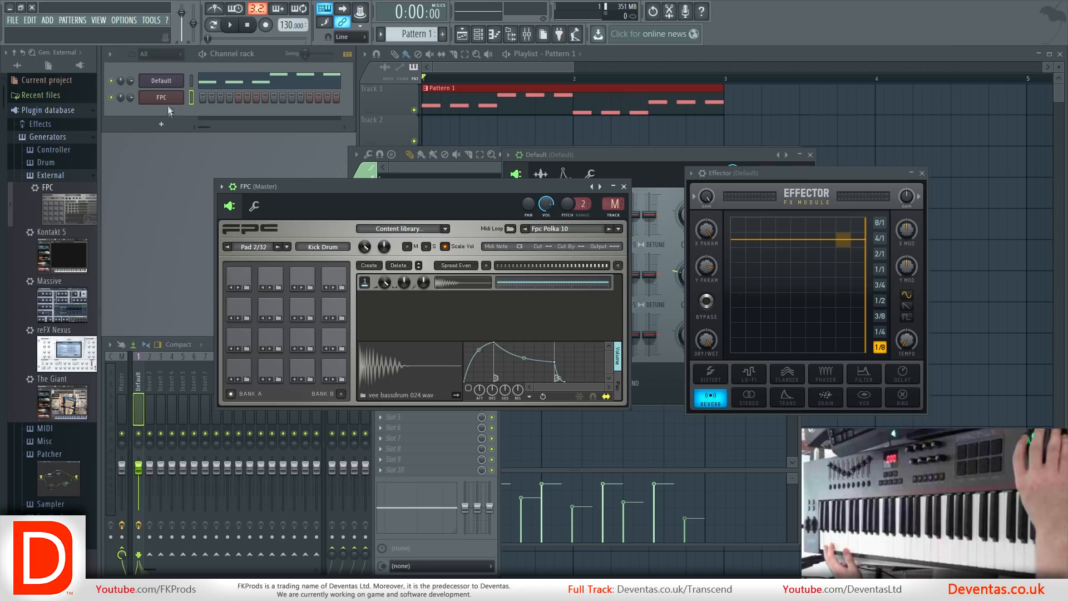
# Route the selected FPC channel to the Default mixer track.
pyautogui.rightClick(140, 384)
pyautogui.moveTo(228, 413)
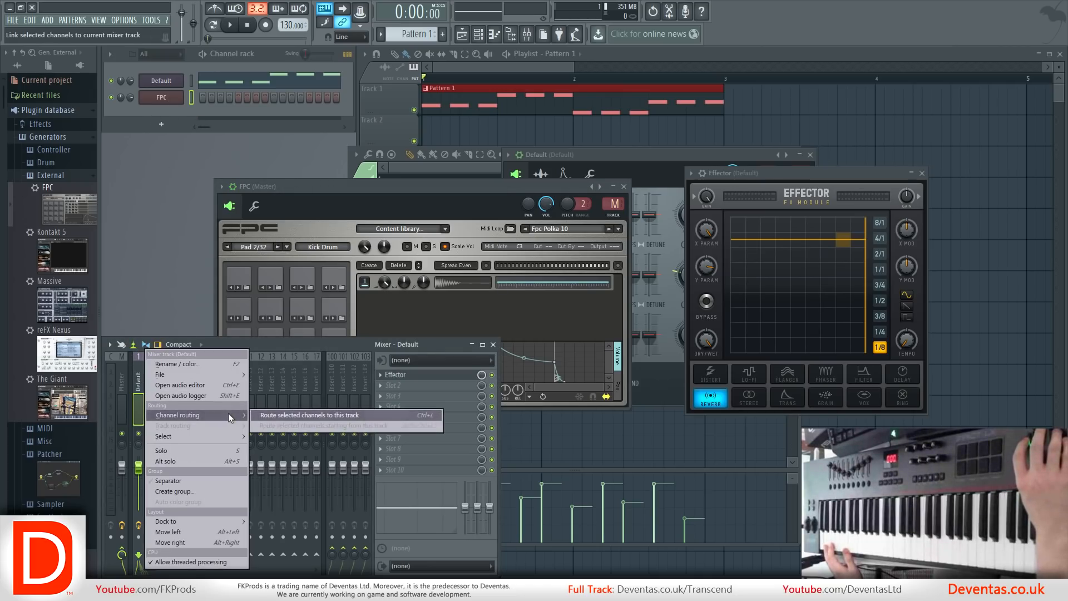
pyautogui.click(279, 416)
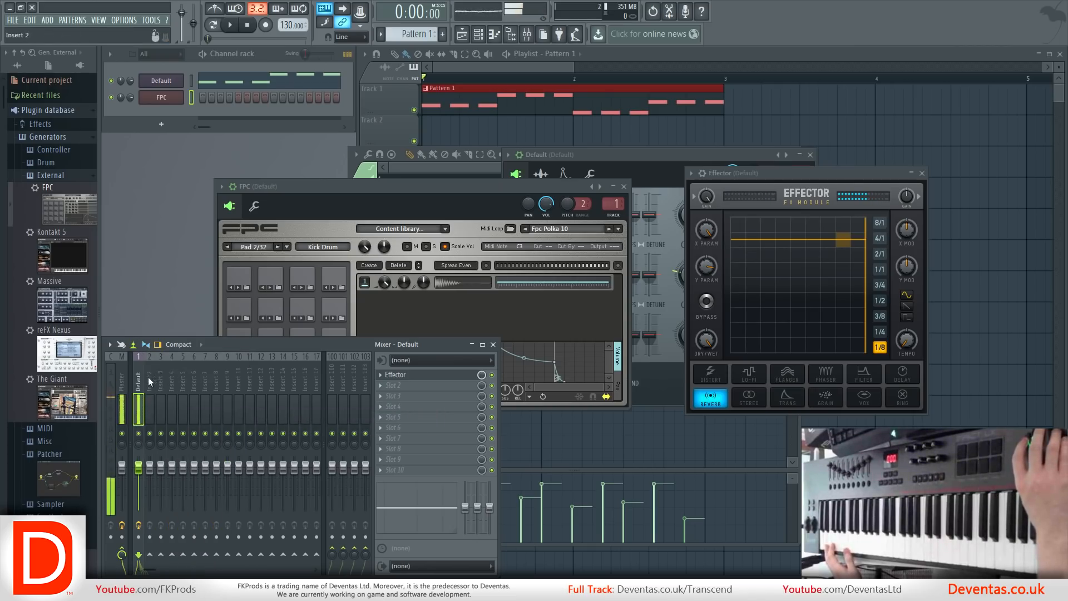
# Route the selected FPC channel to its own mixer track, Insert 2.
pyautogui.rightClick(149, 382)
pyautogui.moveTo(230, 414)
pyautogui.click(283, 412)
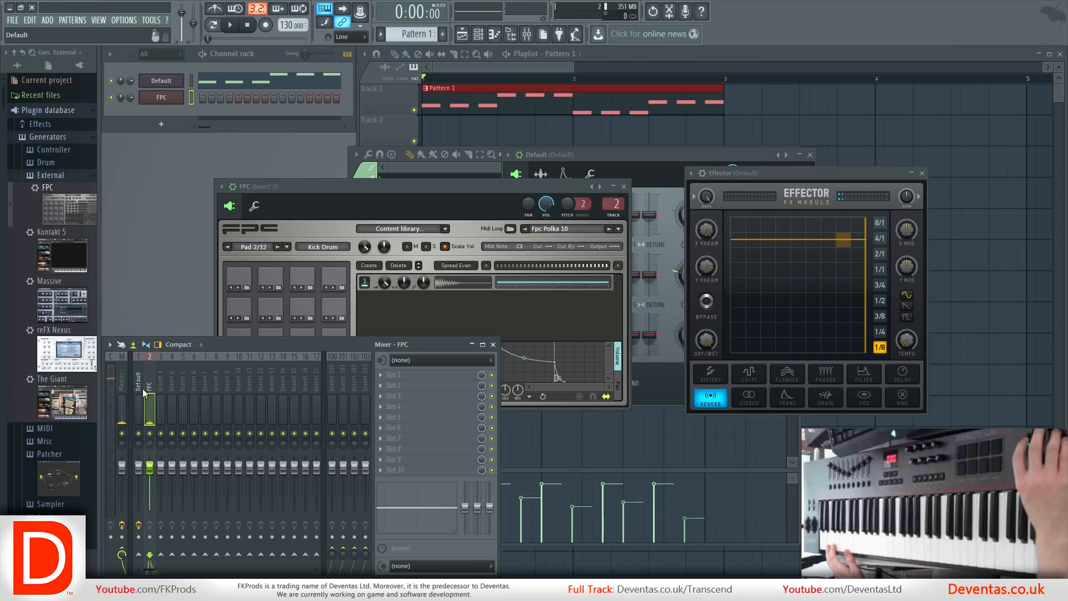
# Load Soundgoodizer into the first effect slot of the FPC mixer track, using mode A with a low amount.
pyautogui.click(383, 378)
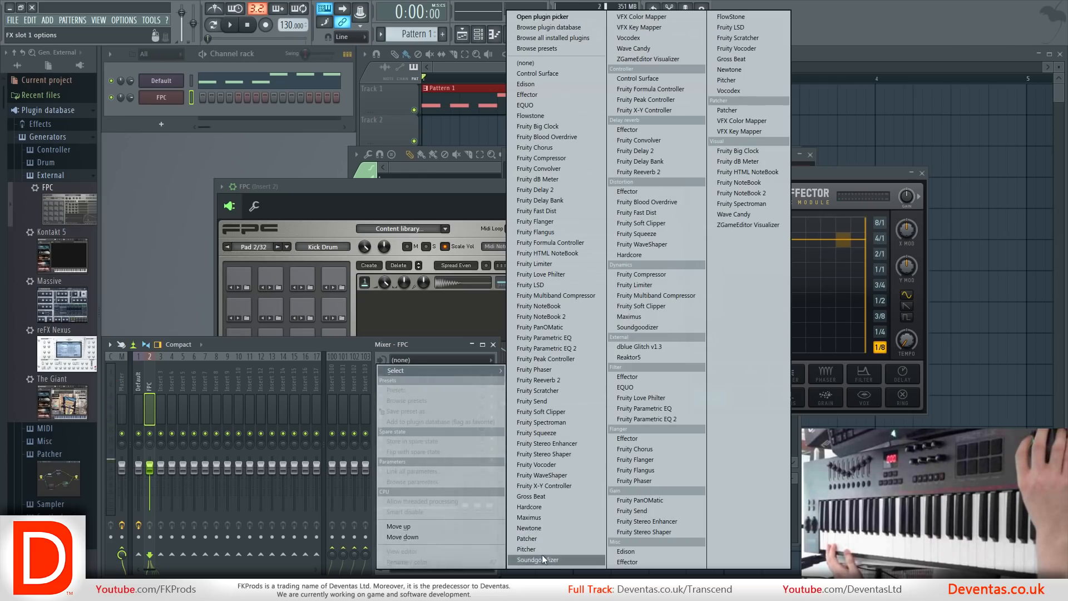
pyautogui.click(542, 559)
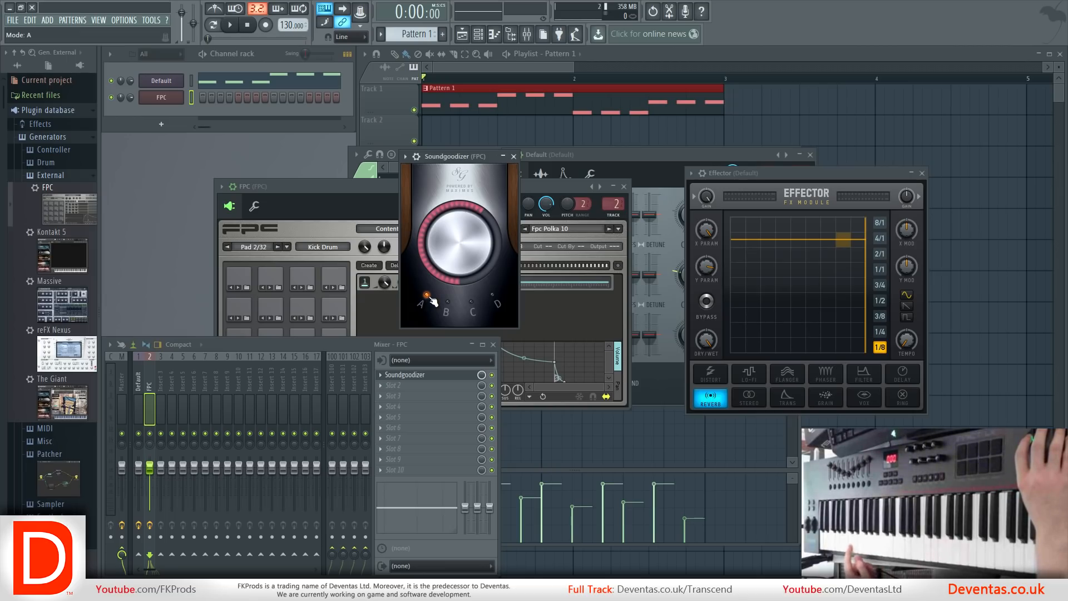
pyautogui.click(482, 309)
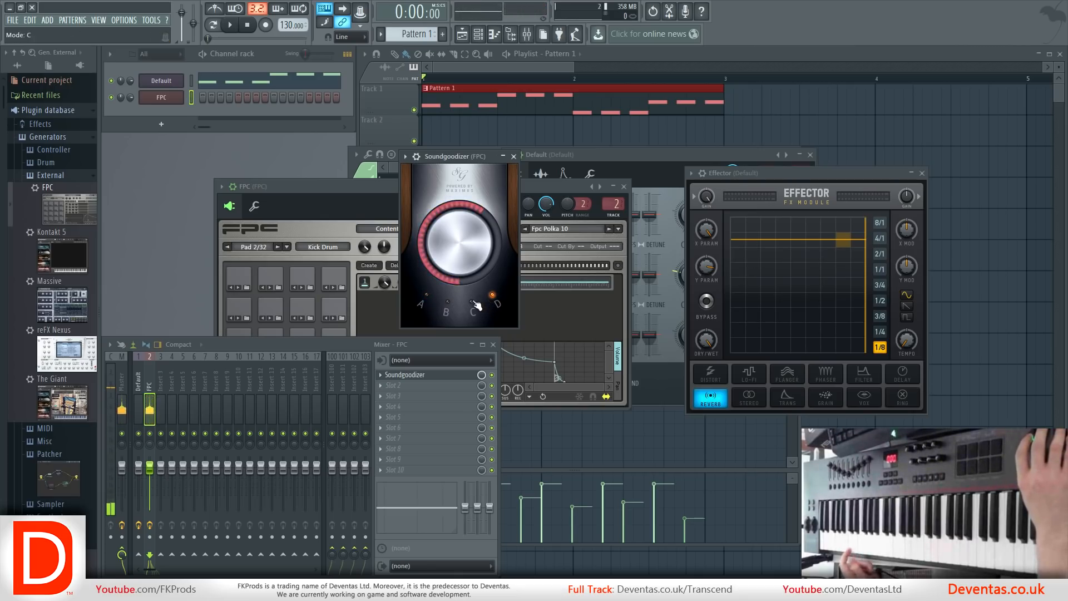
pyautogui.click(421, 304)
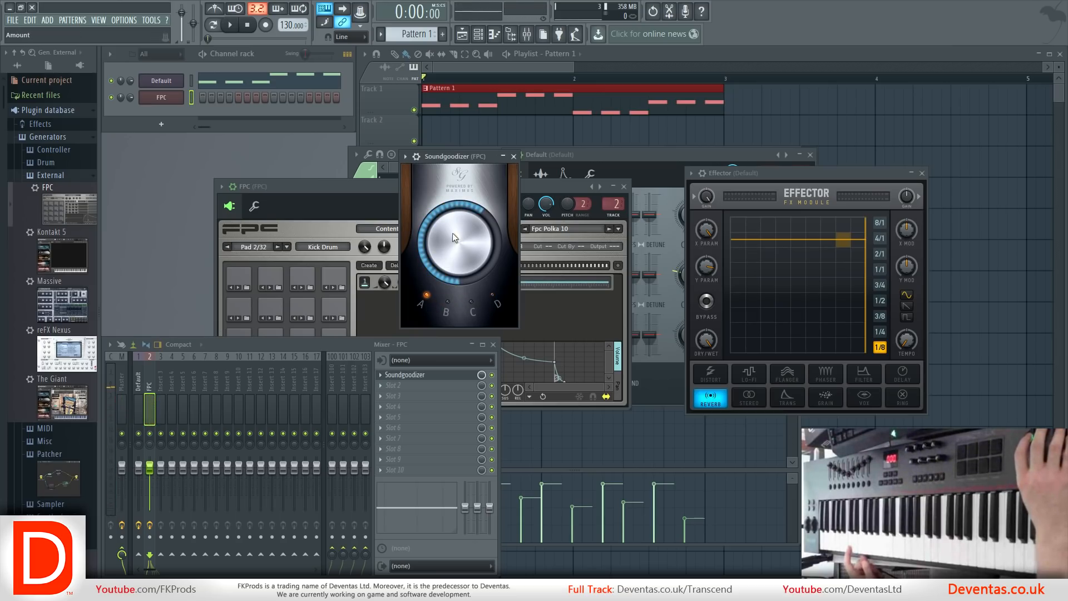
pyautogui.moveTo(452, 233); pyautogui.dragTo(453, 267)
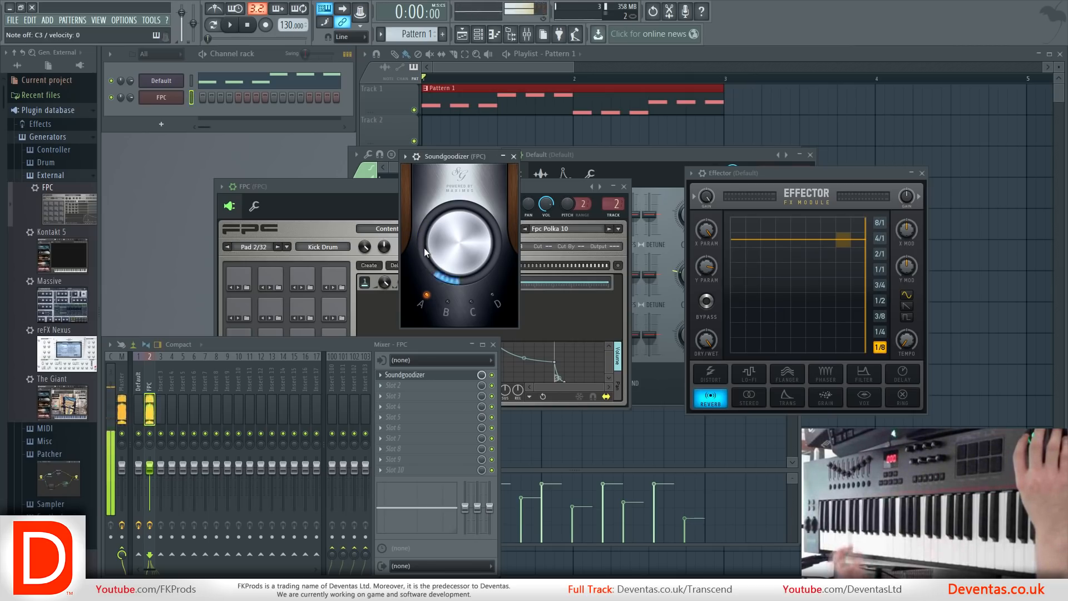
# Compare the Default and FPC channel windows and check FPC's piano roll in Pattern 1.
pyautogui.click(169, 81)
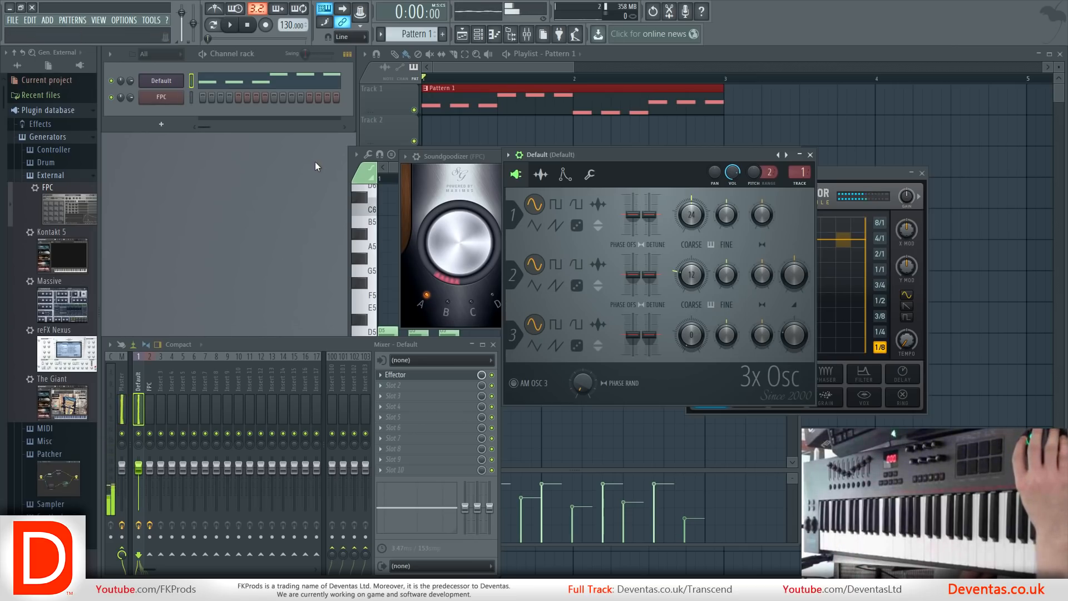
pyautogui.click(162, 98)
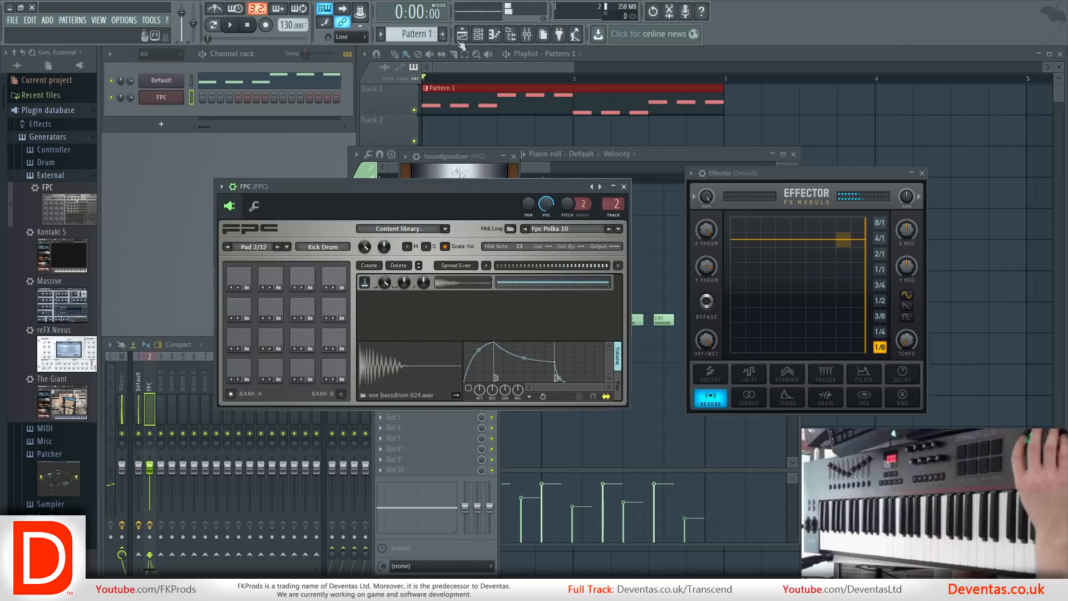
pyautogui.click(494, 35)
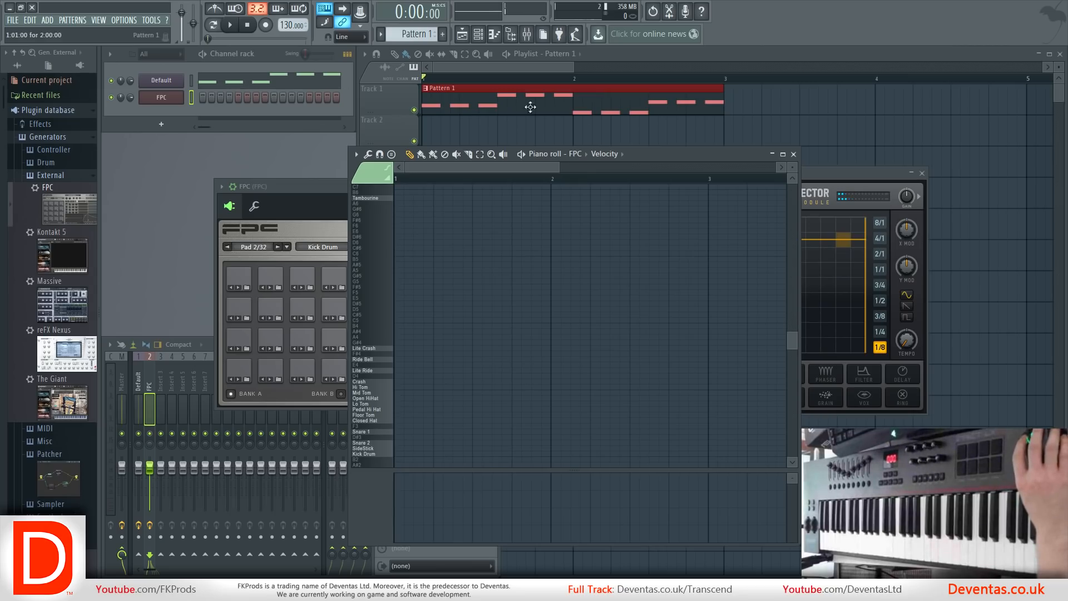
pyautogui.click(794, 155)
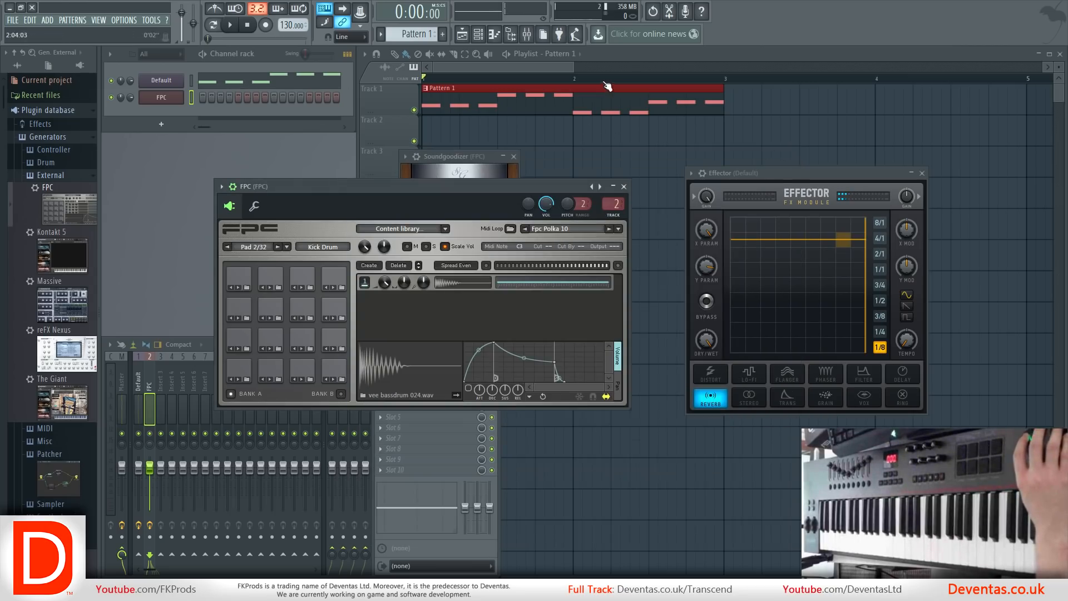
# Create Pattern 2 with its default name and place it at the start of Track 2 in the playlist.
pyautogui.click(443, 35)
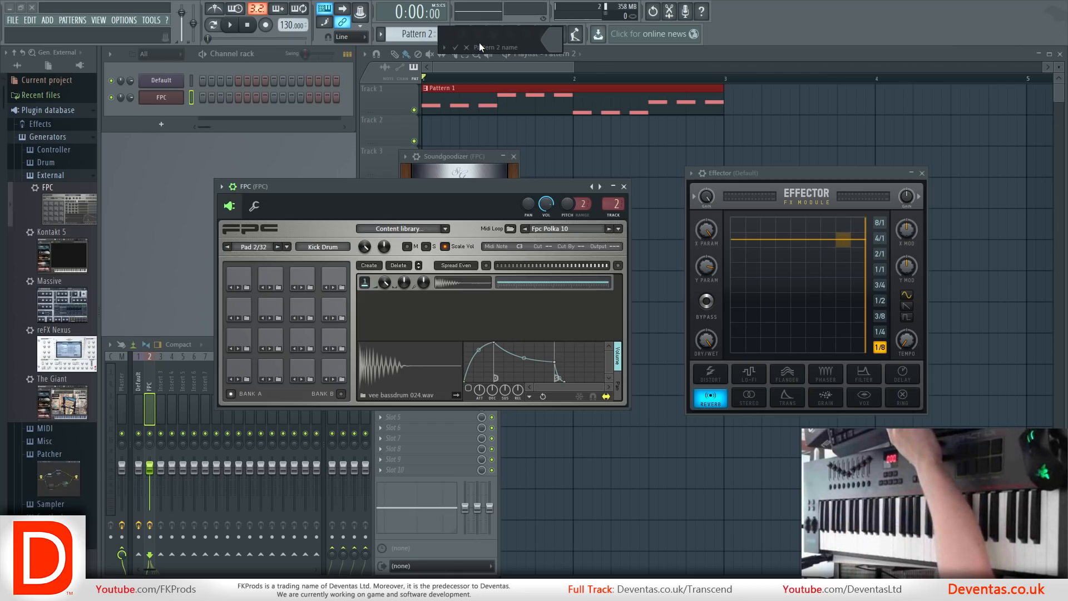
pyautogui.press('Return')
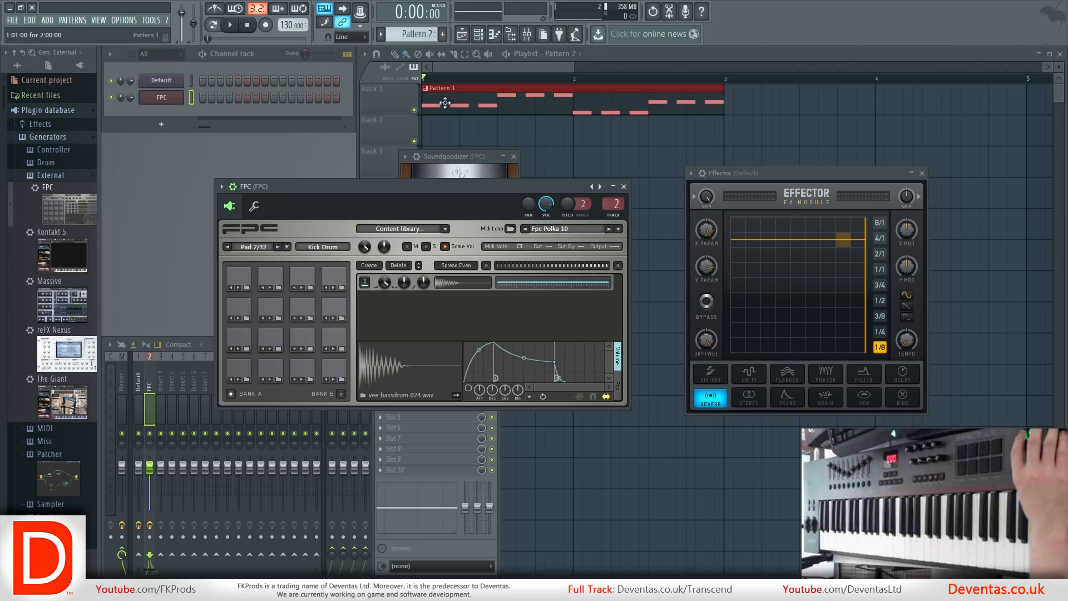
pyautogui.click(439, 136)
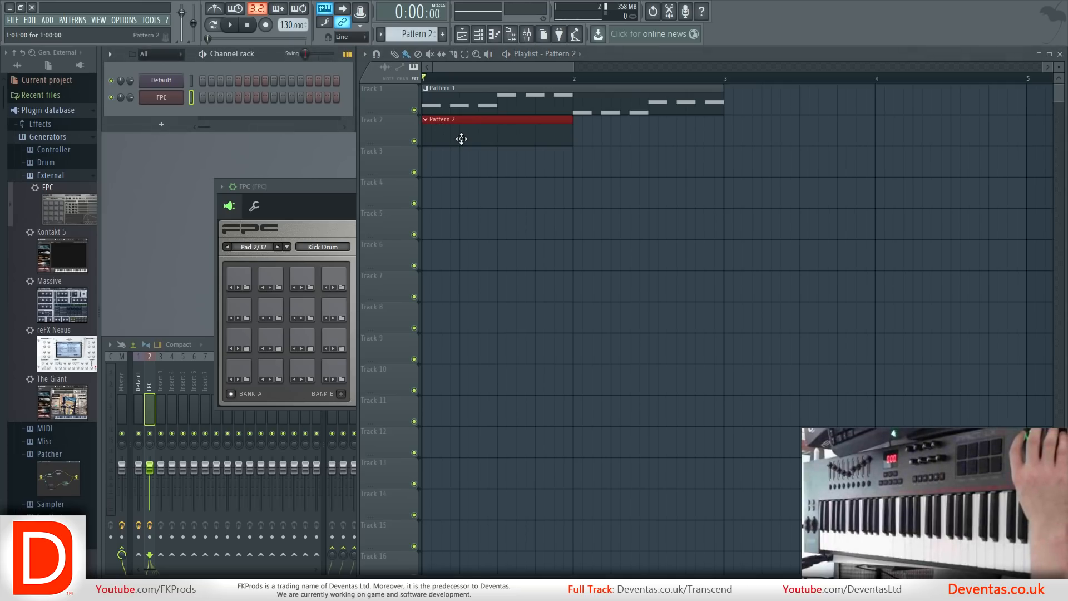
# With FPC's piano roll open for Pattern 2, set the tempo to 128 BPM and turn on the metronome.
pyautogui.click(495, 34)
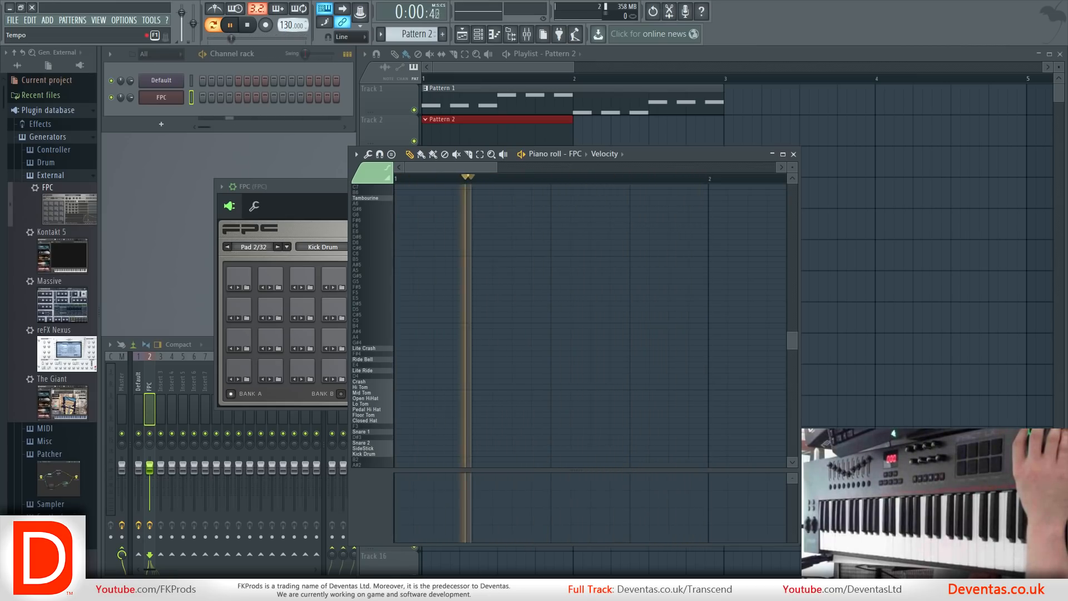
pyautogui.scroll(-1, 287, 25)
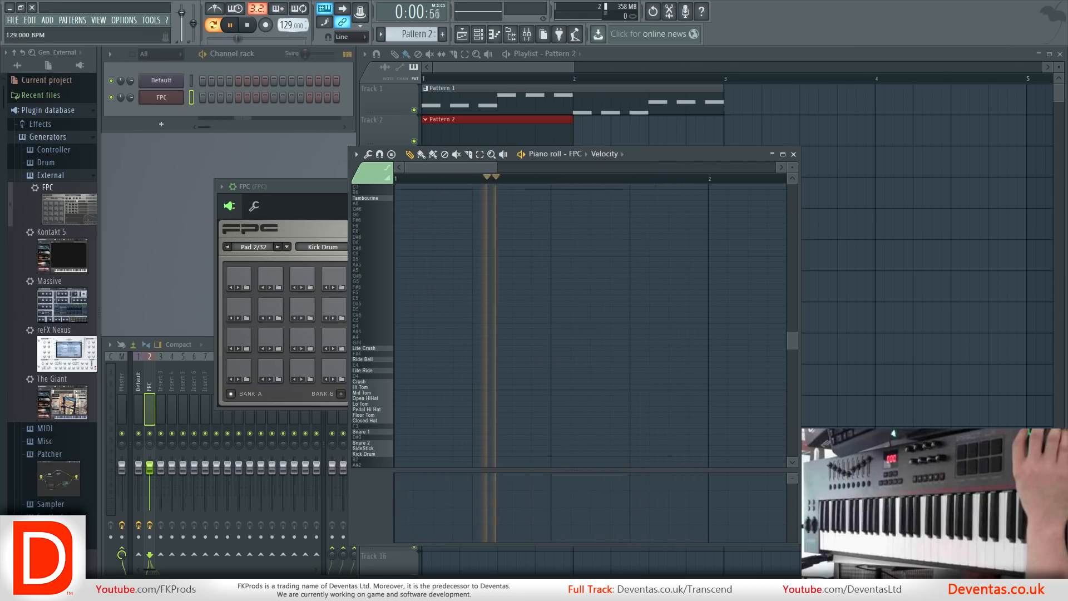
pyautogui.scroll(-1, 287, 25)
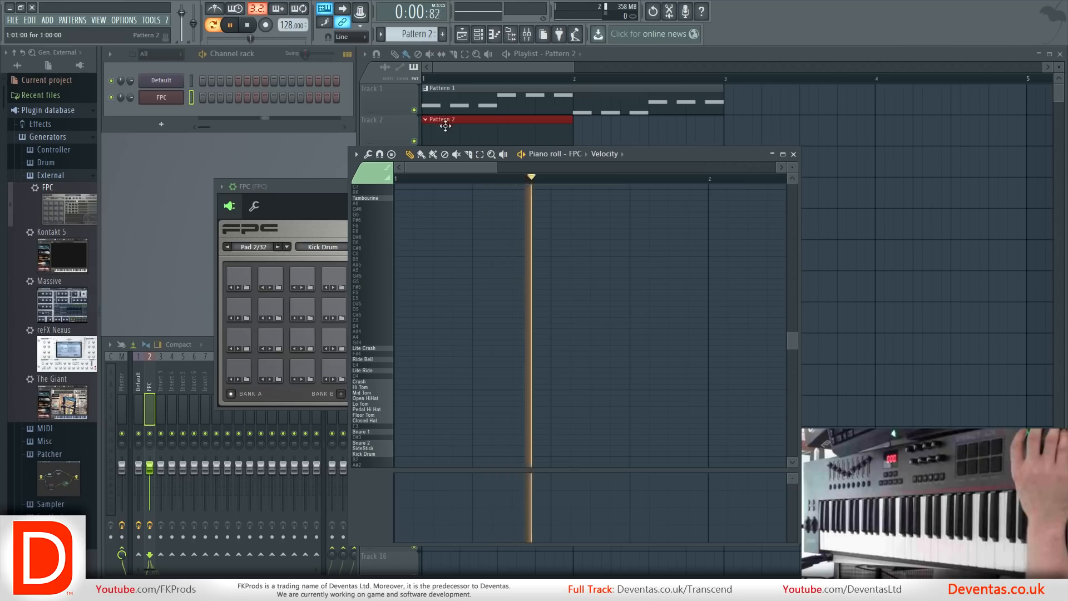
pyautogui.click(215, 9)
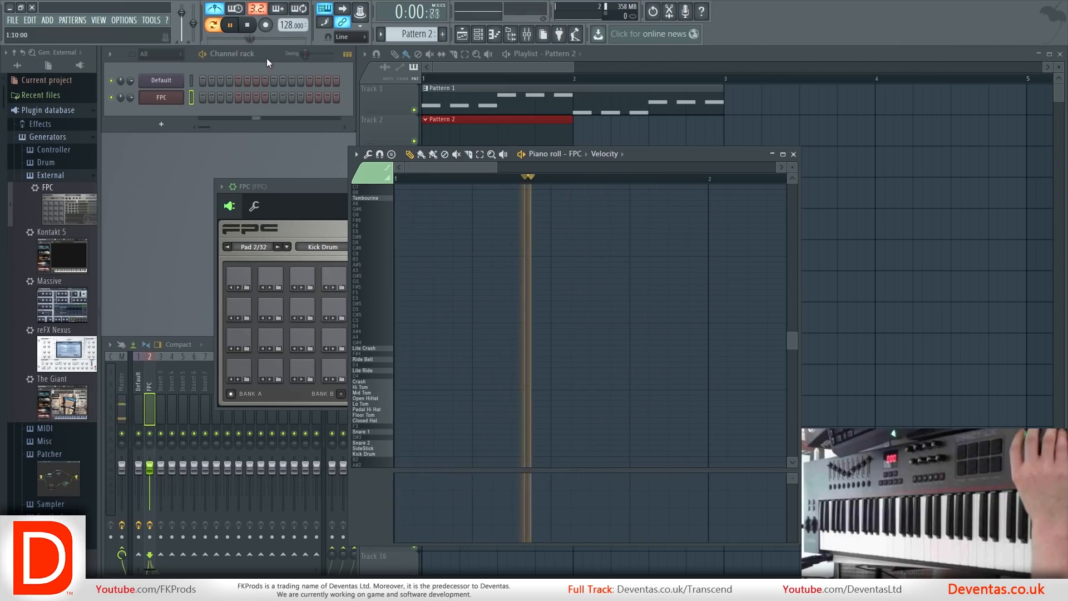
# Record a two-bar kick drum and Snare 1 beat into Pattern 2 using the Everything recording option, and inspect the recorded notes.
pyautogui.click(266, 25)
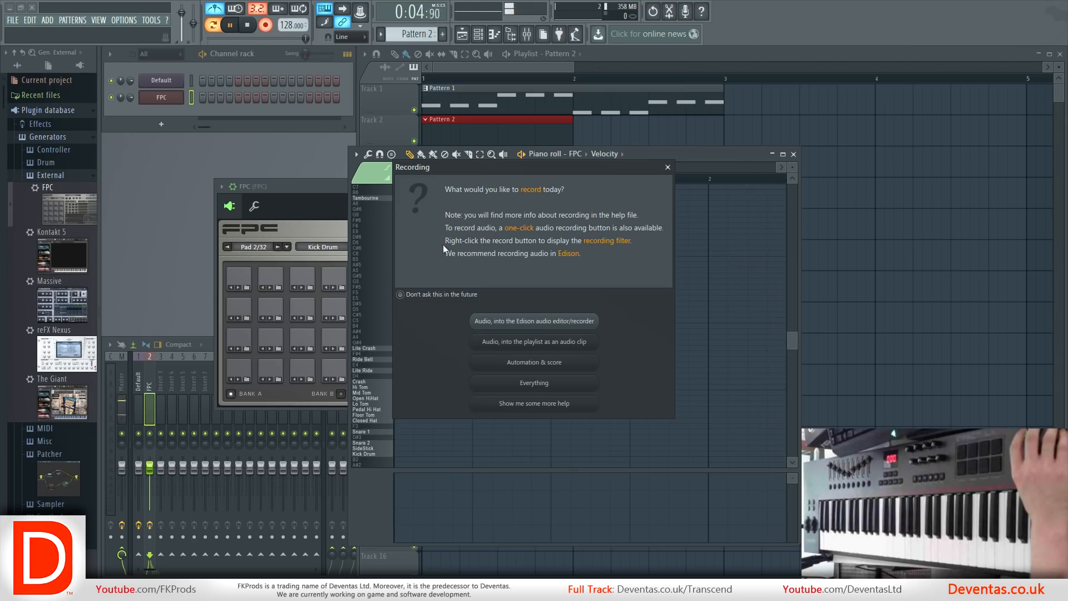
pyautogui.click(522, 384)
pyautogui.click(245, 28)
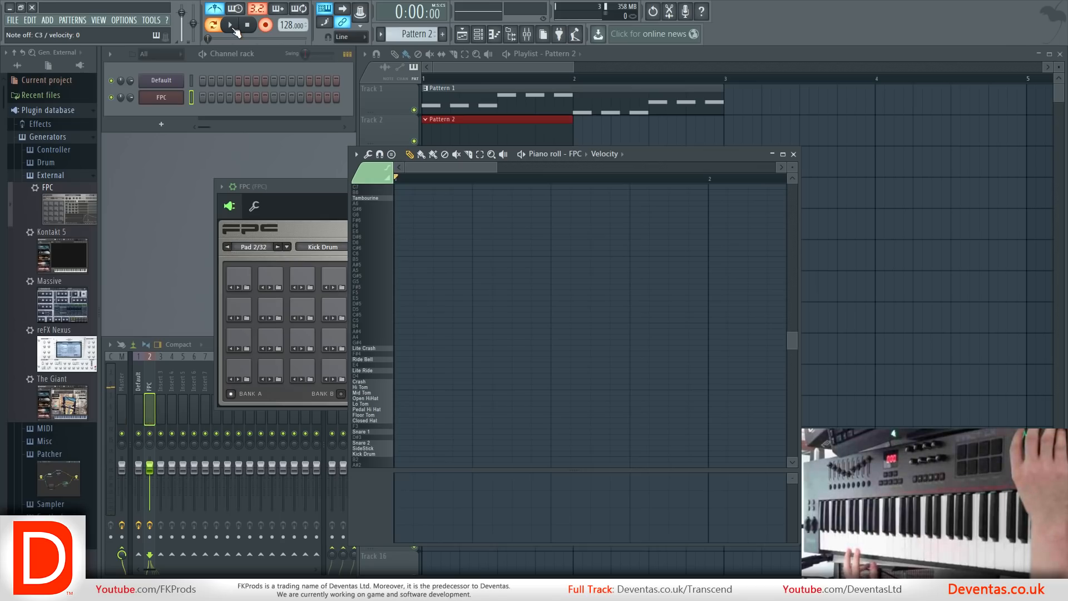
pyautogui.click(232, 27)
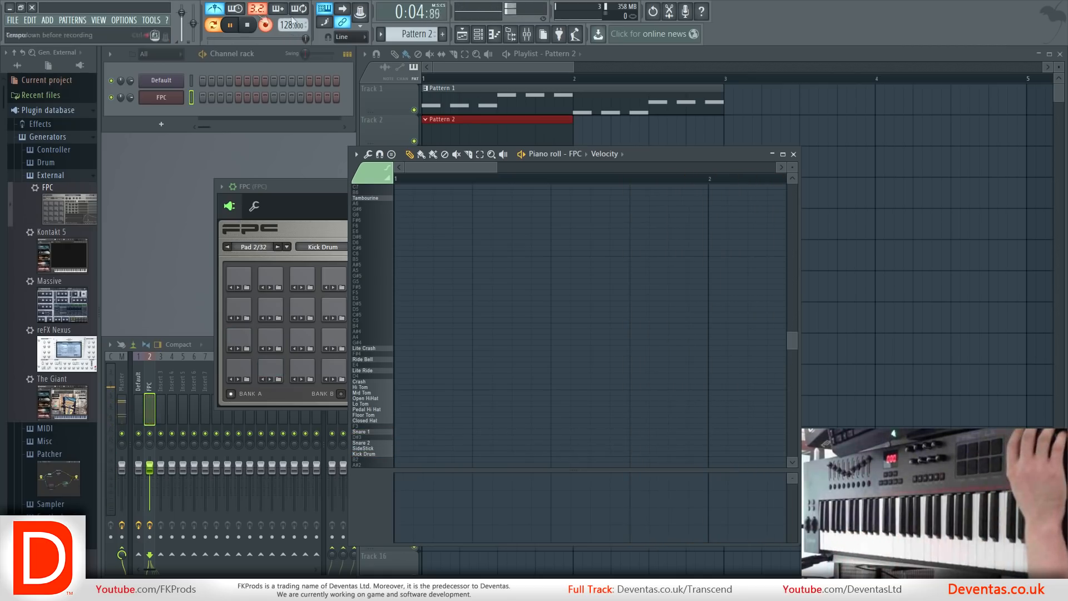
pyautogui.click(248, 27)
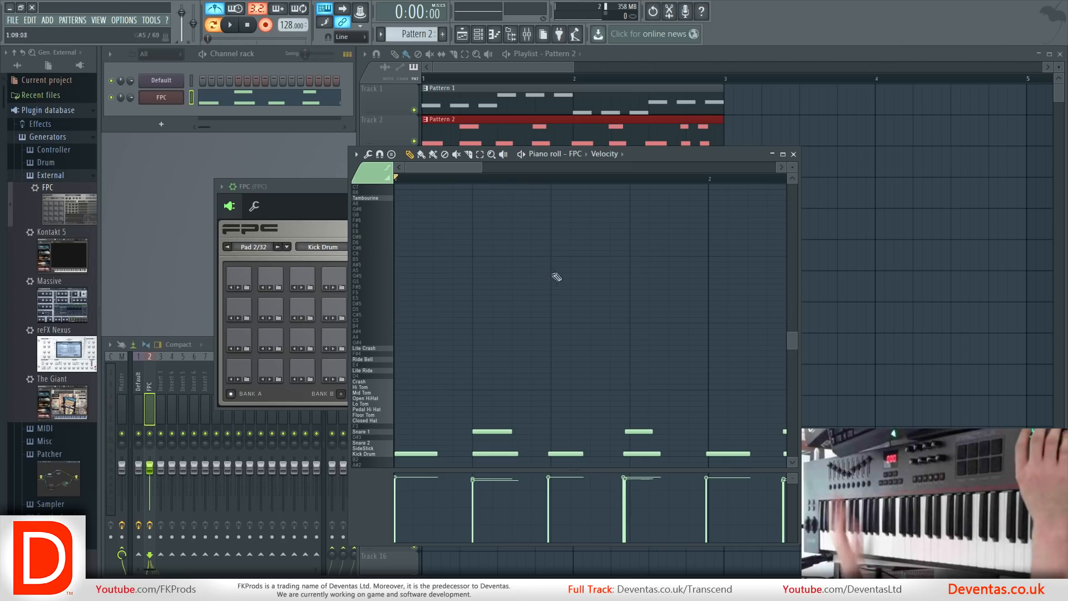
pyautogui.scroll(-5, 565, 298)
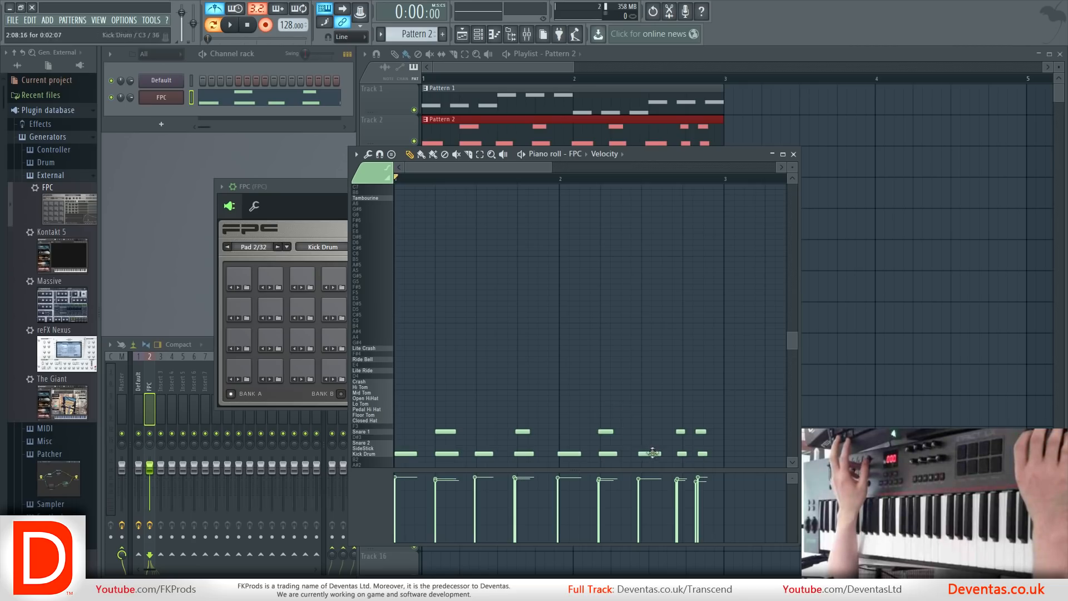
pyautogui.scroll(6, 679, 455)
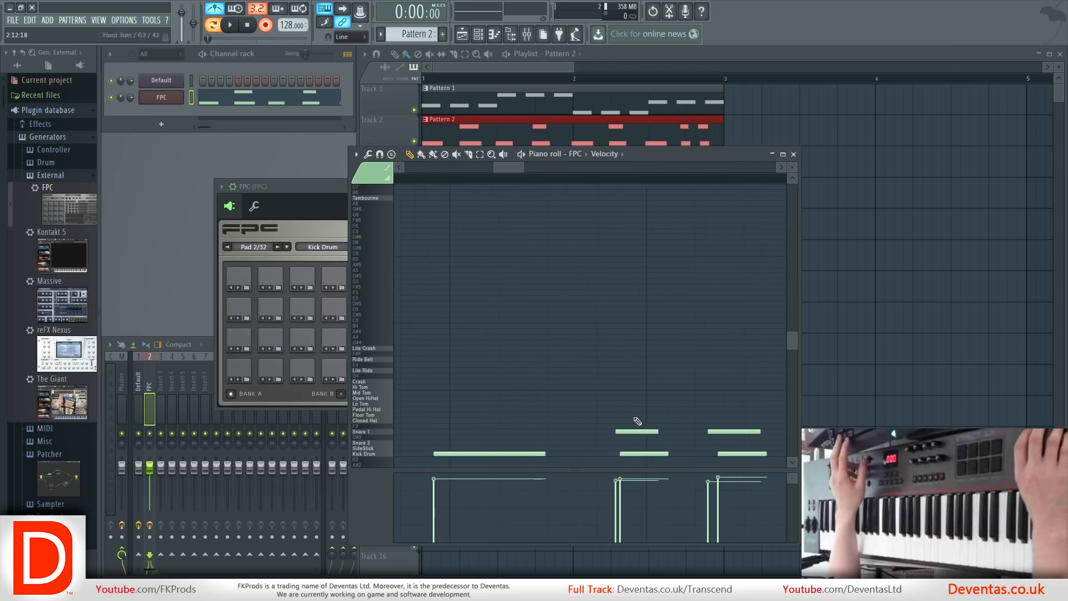
pyautogui.scroll(-5, 648, 406)
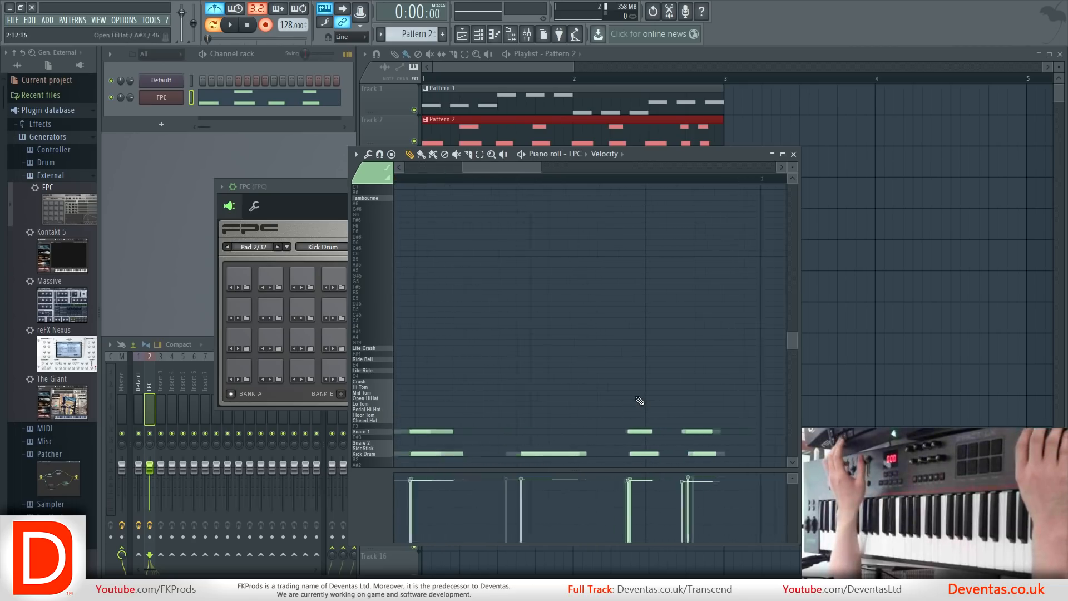
pyautogui.scroll(-2, 640, 402)
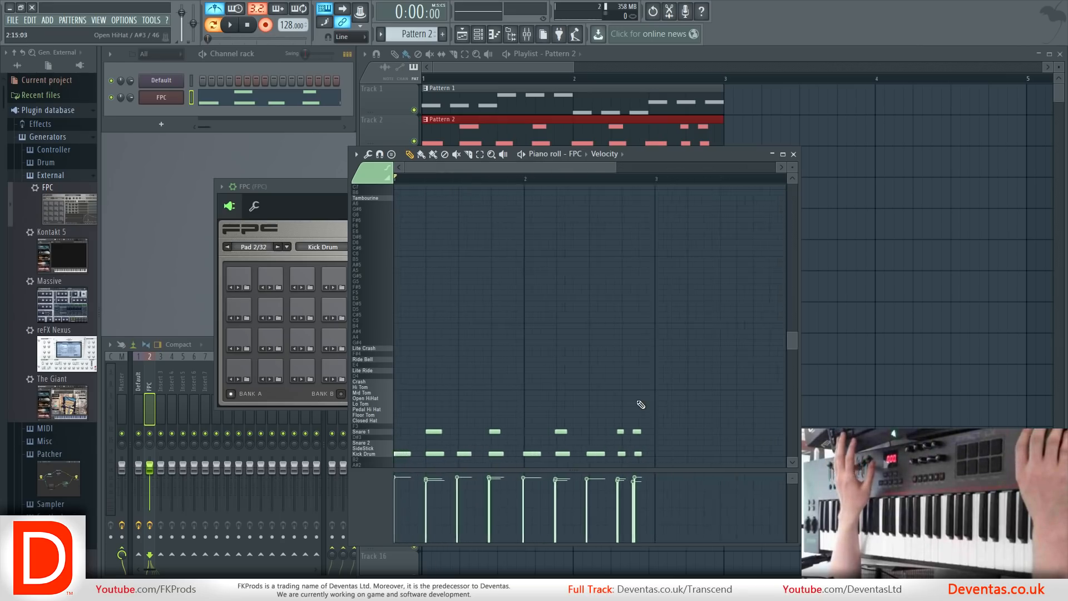
# Quantize the recorded kick and snare notes in FPC's piano roll and check their alignment with the grid.
pyautogui.moveTo(456, 415); pyautogui.dragTo(513, 465)
pyautogui.keyDown('ctrl'); pyautogui.click(587, 362); pyautogui.keyUp('ctrl')
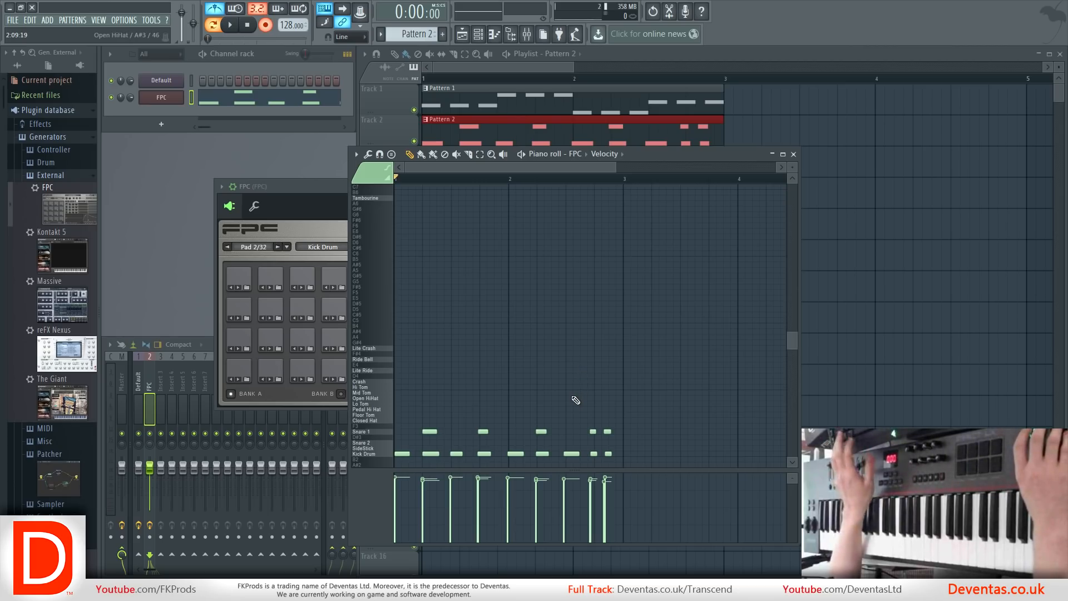
pyautogui.hotkey('ctrl', 'q')
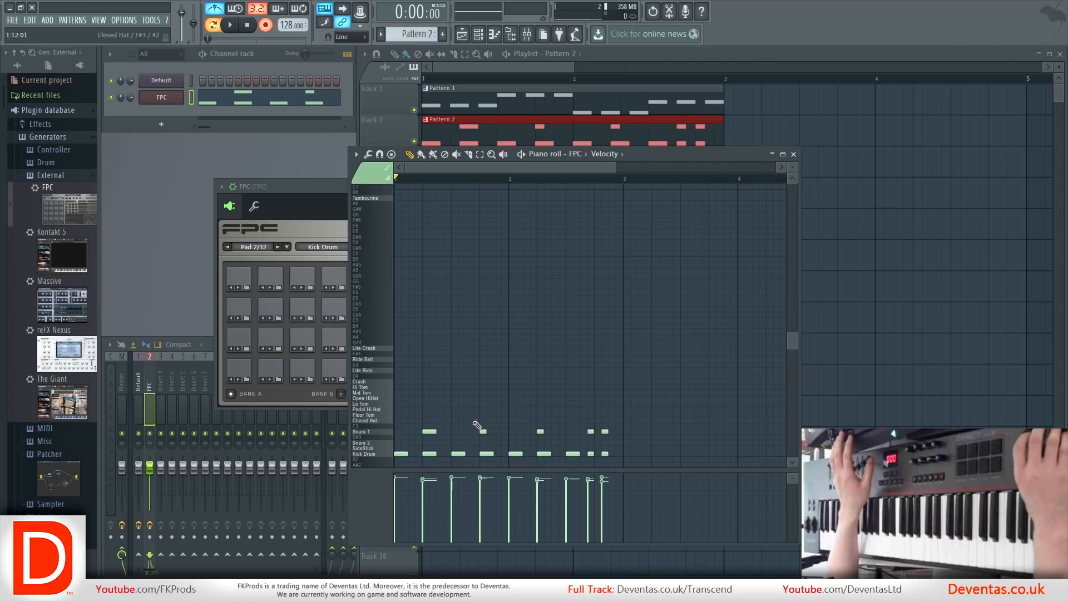
pyautogui.scroll(5, 459, 195)
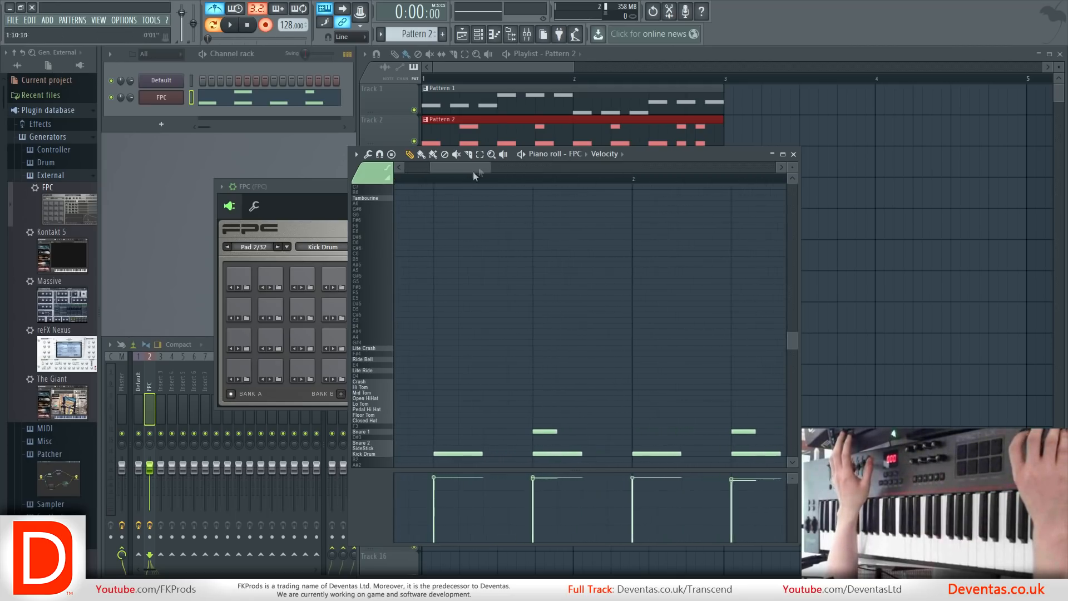
pyautogui.moveTo(461, 169); pyautogui.dragTo(414, 170)
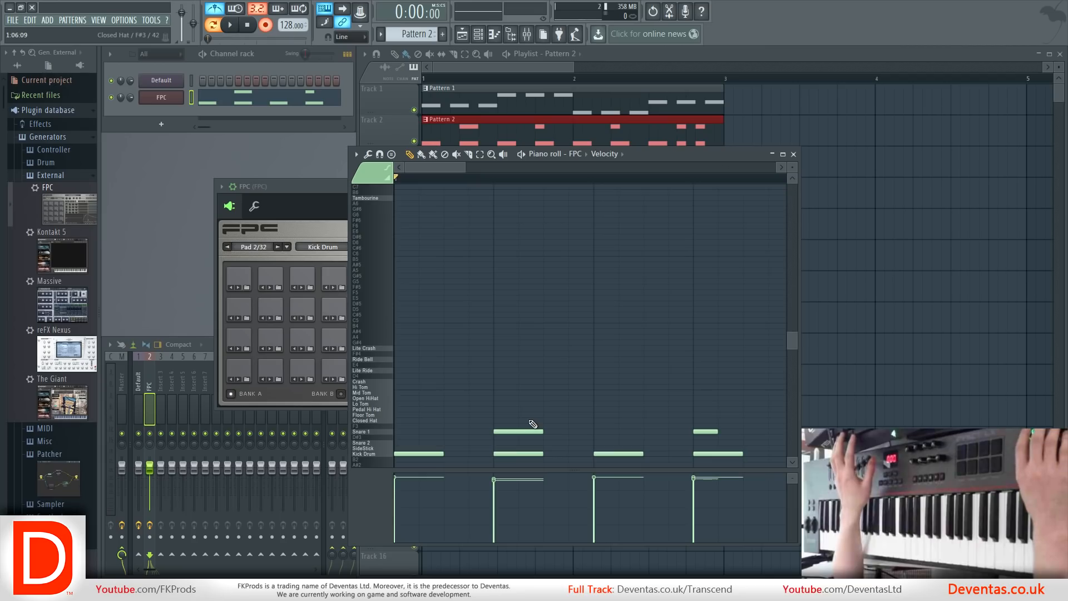
pyautogui.scroll(-7, 534, 424)
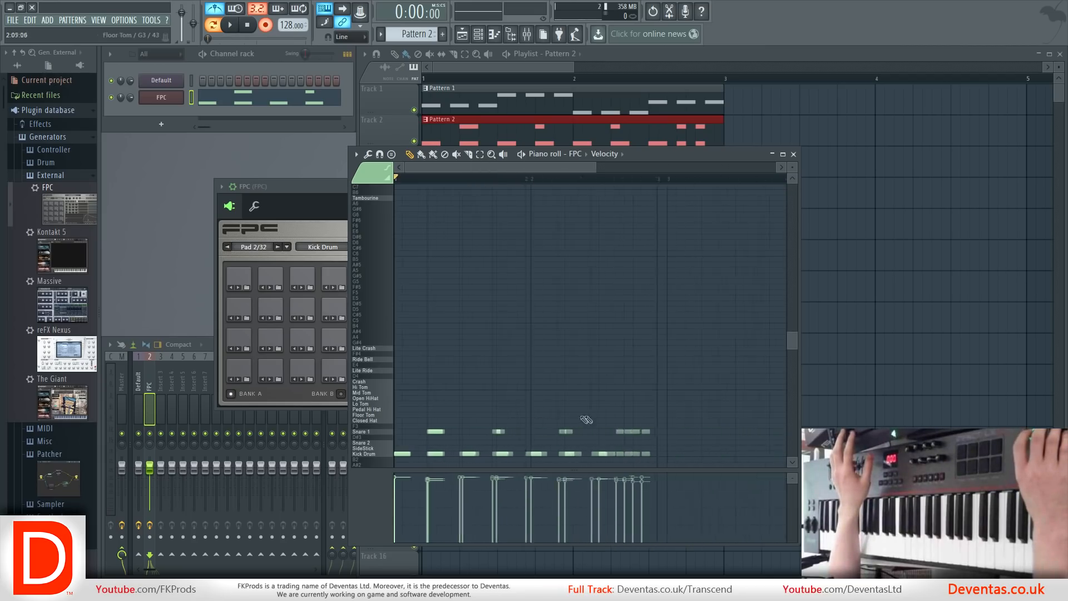
# Move the last two kick-and-snare hits at the end of bar 2 one sixteenth-note step later.
pyautogui.scroll(3, 637, 458)
pyautogui.scroll(3, 637, 458)
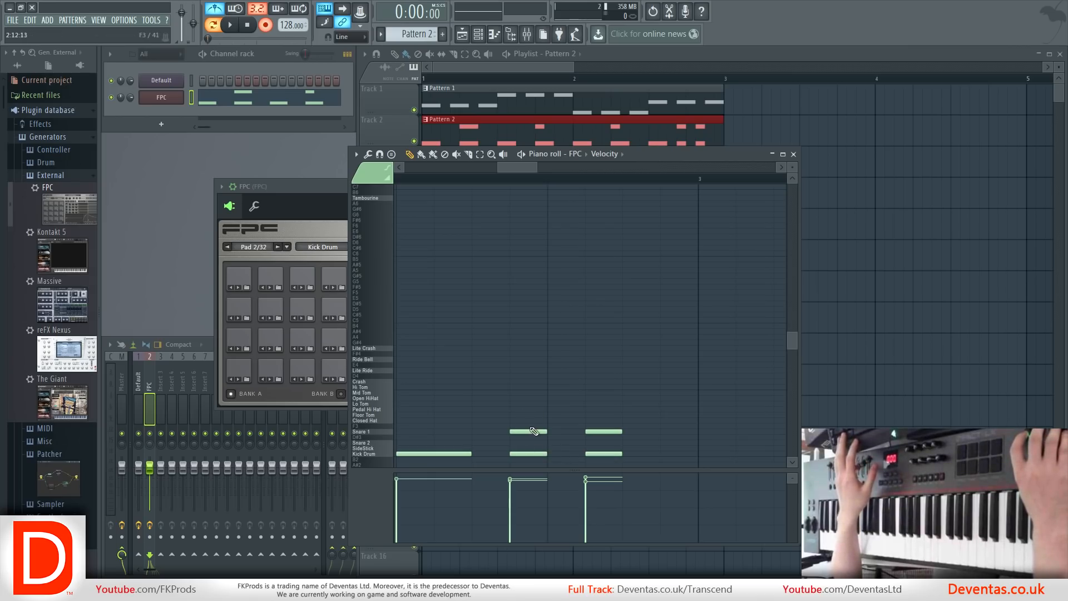
pyautogui.moveTo(509, 424); pyautogui.dragTo(631, 473)
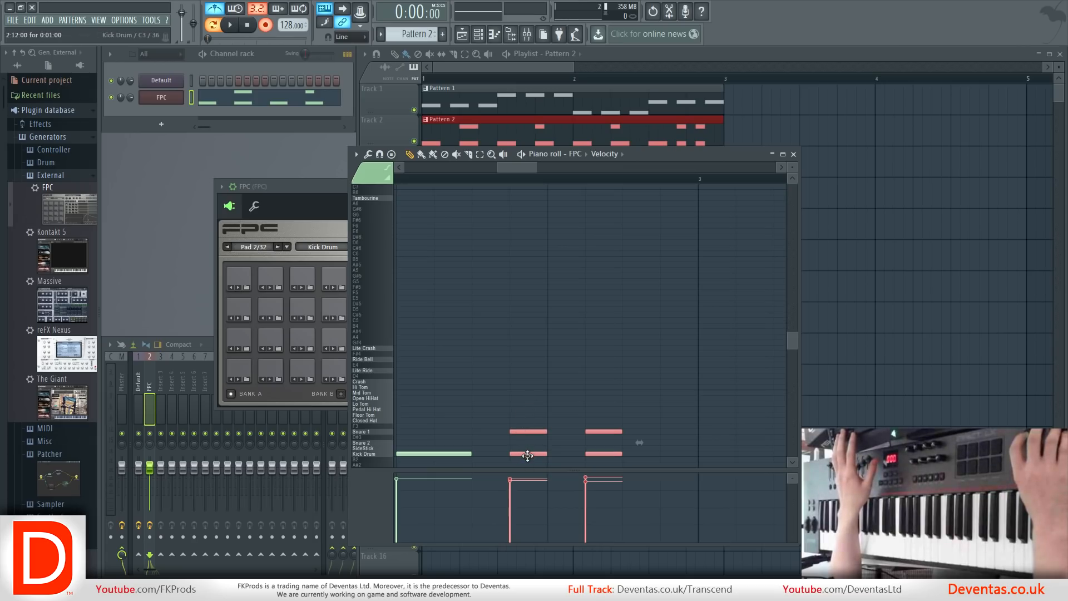
pyautogui.moveTo(545, 456); pyautogui.dragTo(556, 455)
pyautogui.keyDown('ctrl'); pyautogui.click(620, 332); pyautogui.keyUp('ctrl')
pyautogui.scroll(-2, 532, 413)
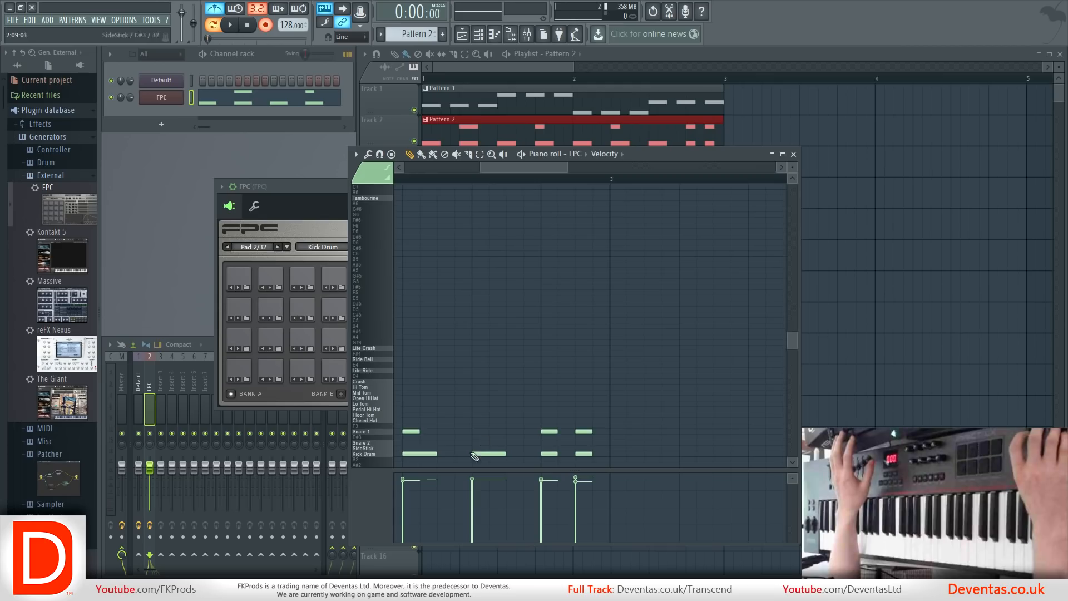
pyautogui.scroll(-3, 529, 407)
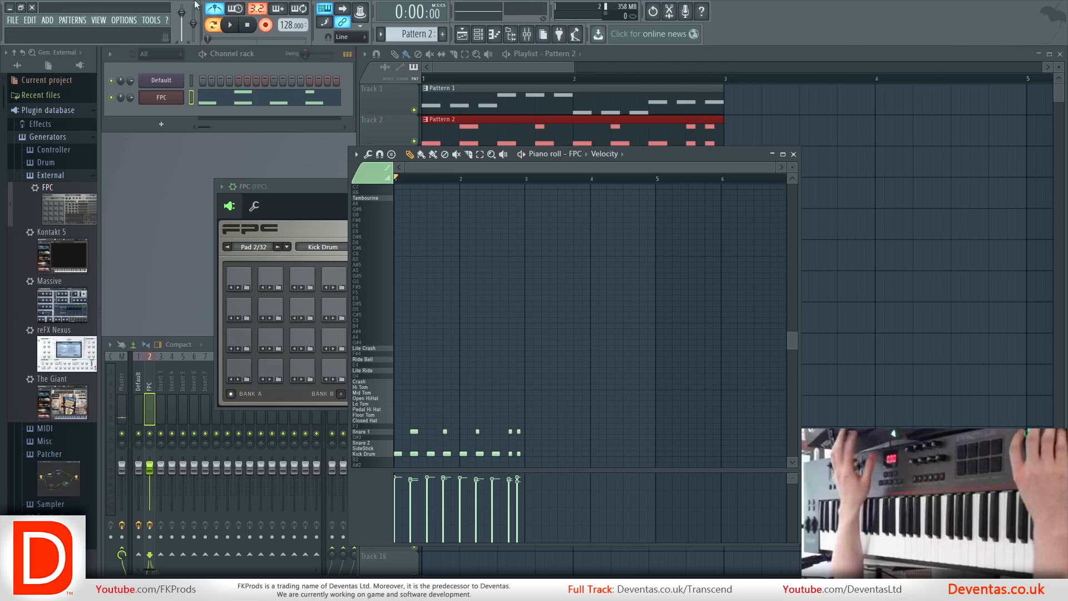
# Play back Pattern 2 to check the beat, then close the piano roll and listen to both patterns in song mode.
pyautogui.press('space')
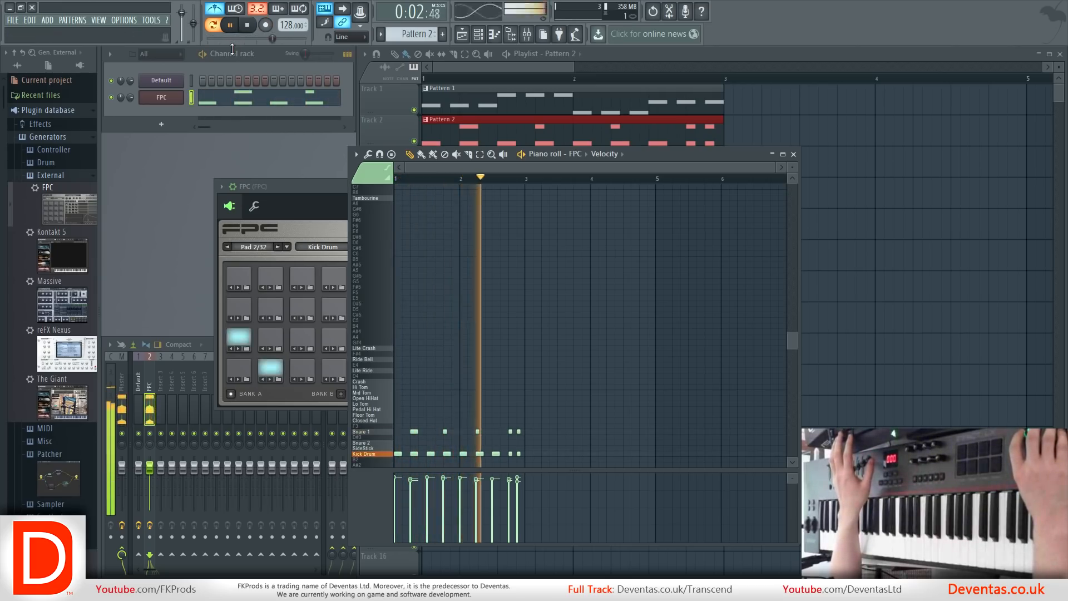
pyautogui.press('space')
pyautogui.click(794, 155)
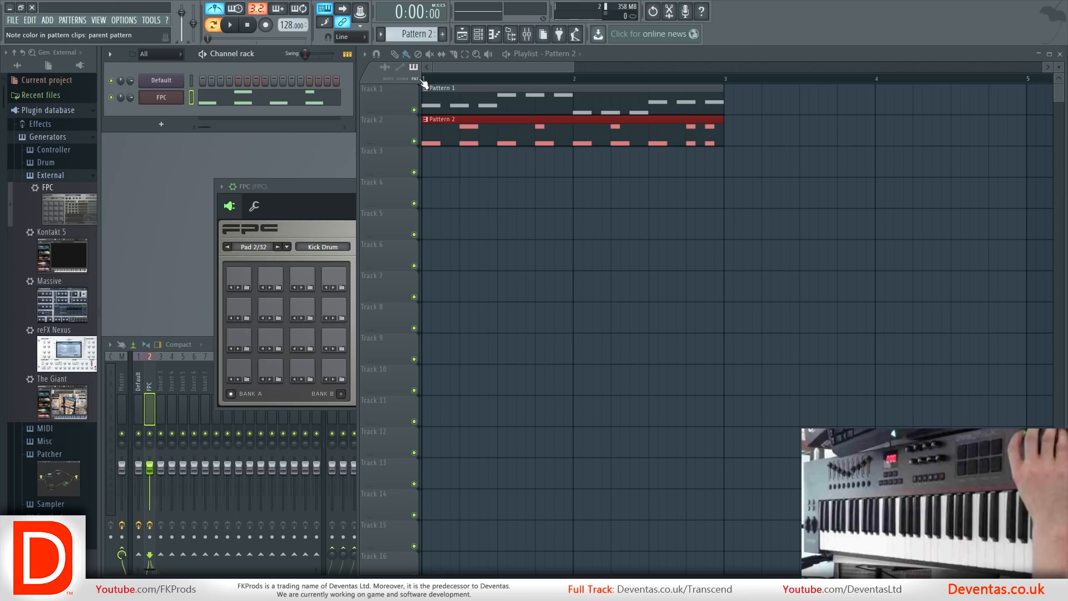
pyautogui.click(236, 27)
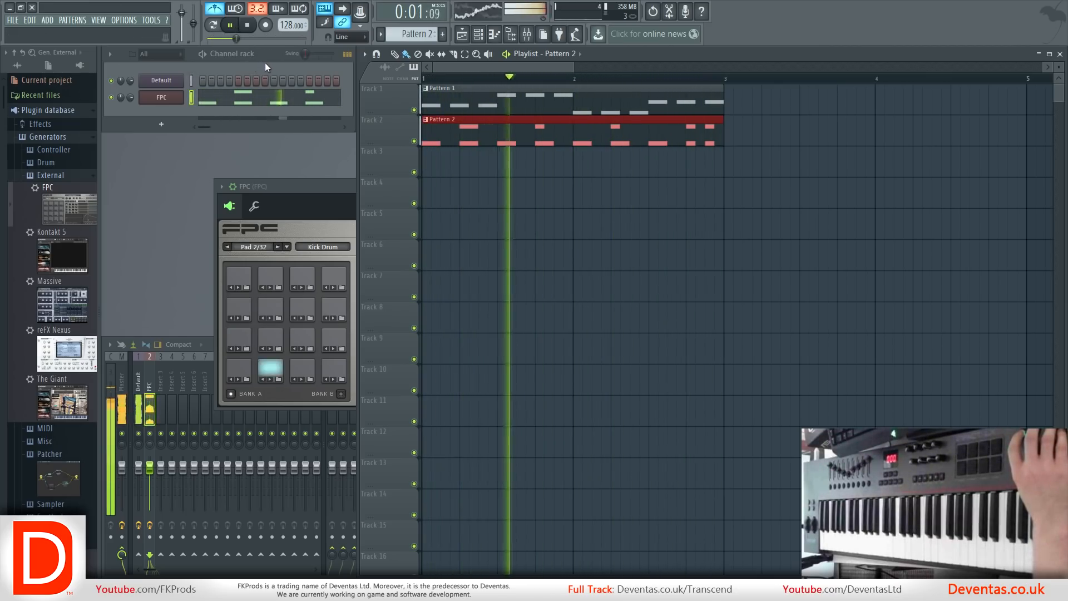
pyautogui.press('space')
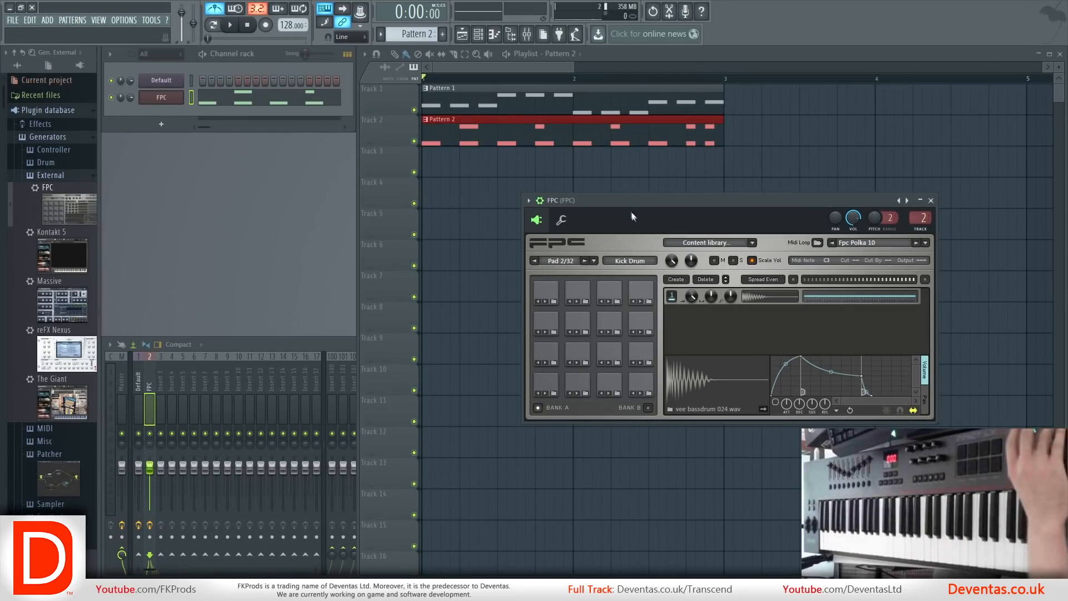
# Open the Effector on the Default channel's mixer track and switch its effect from Reverb to Filter.
pyautogui.click(161, 81)
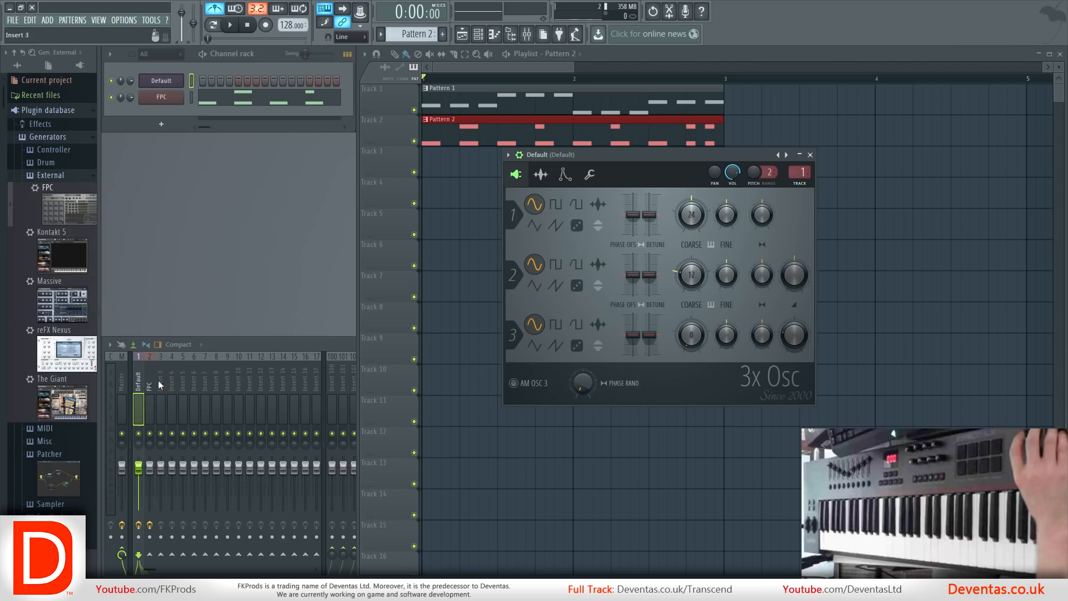
pyautogui.click(141, 384)
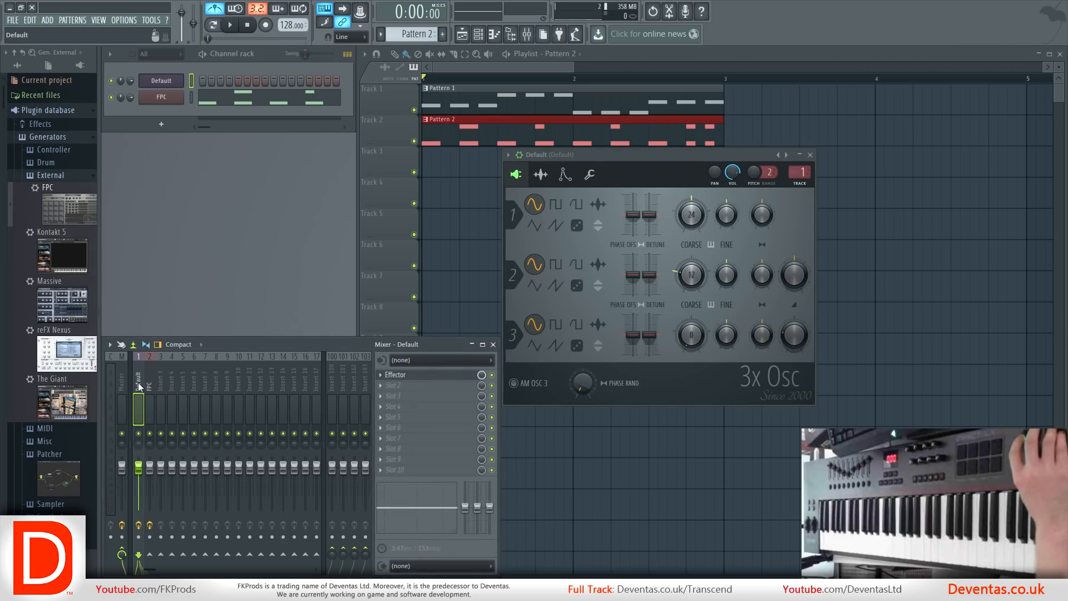
pyautogui.click(415, 376)
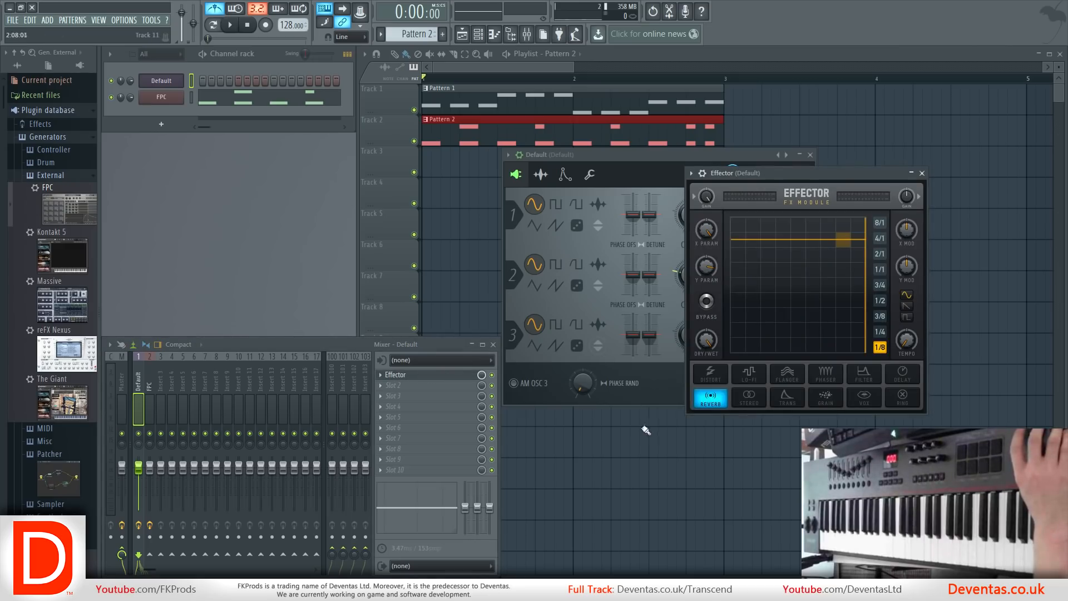
pyautogui.click(867, 377)
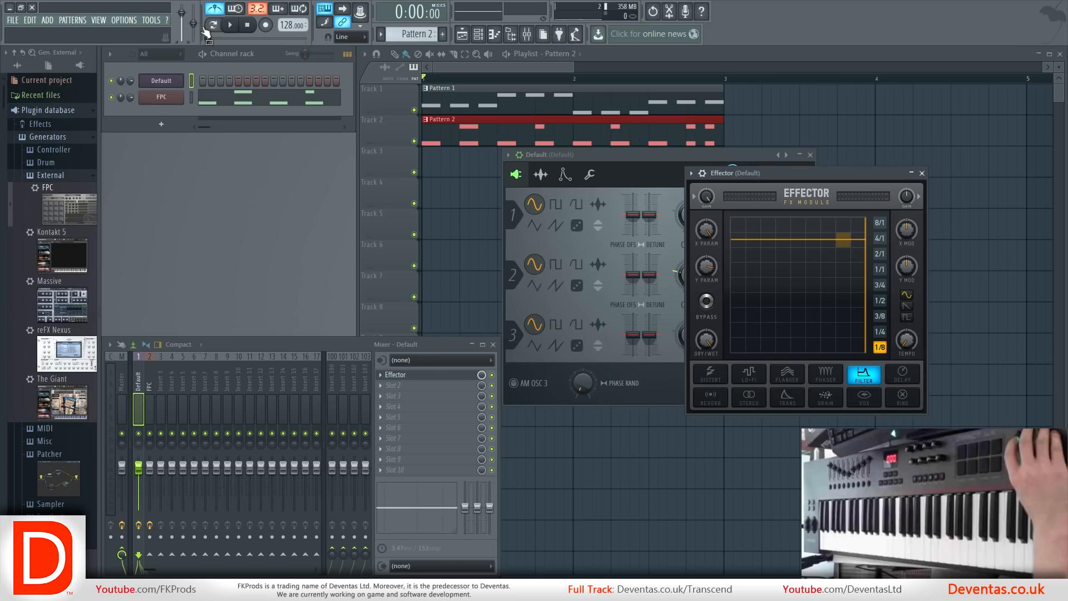
# Switch to pattern mode, select Pattern 1, turn off the metronome and start playback.
pyautogui.click(211, 28)
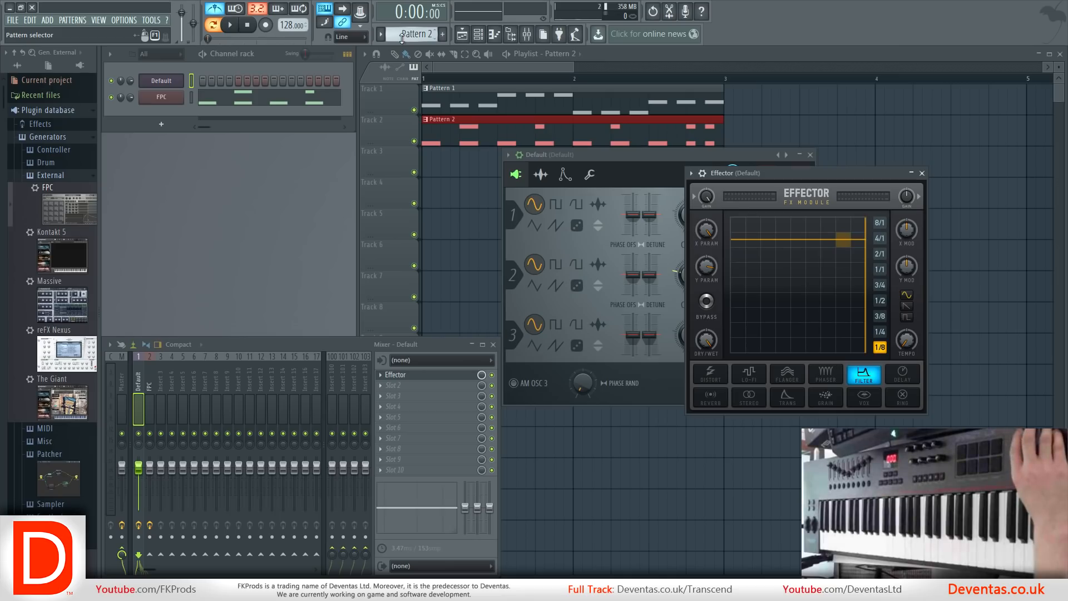
pyautogui.press('KP_Add')
pyautogui.press('KP_Subtract')
pyautogui.press('KP_Subtract')
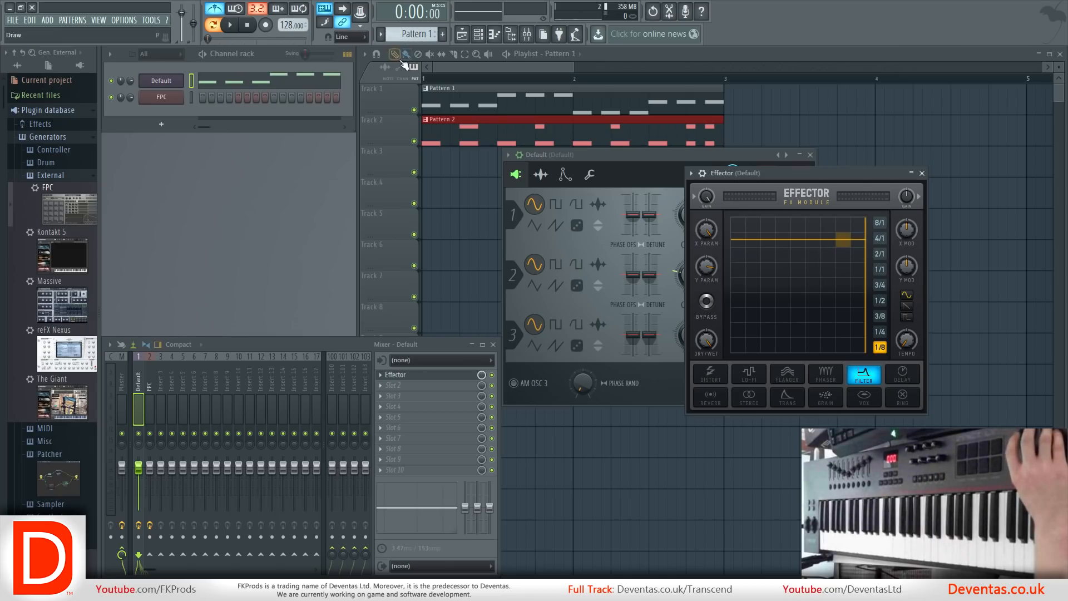
pyautogui.click(229, 28)
pyautogui.click(229, 25)
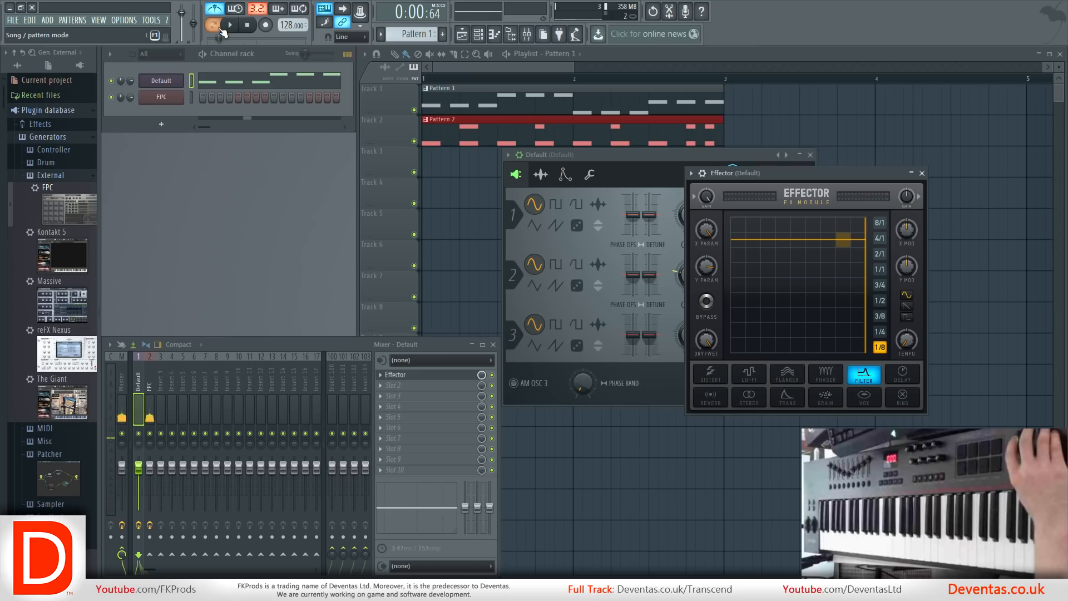
pyautogui.click(230, 24)
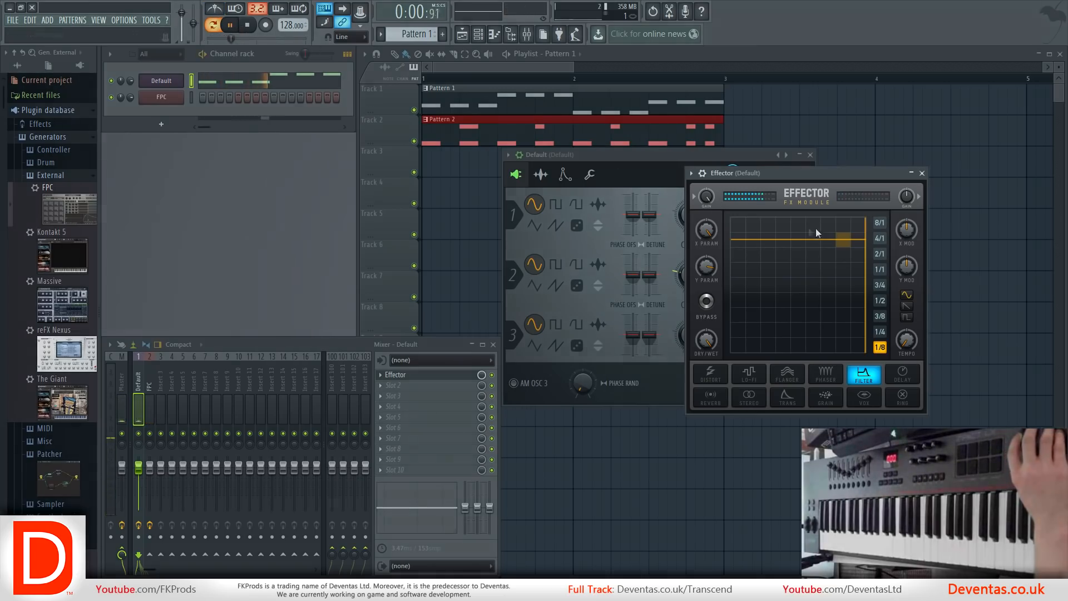
# Set Effector's filter to low X and Y values and create automation clips for Param X and Param Y.
pyautogui.moveTo(816, 228); pyautogui.dragTo(755, 337)
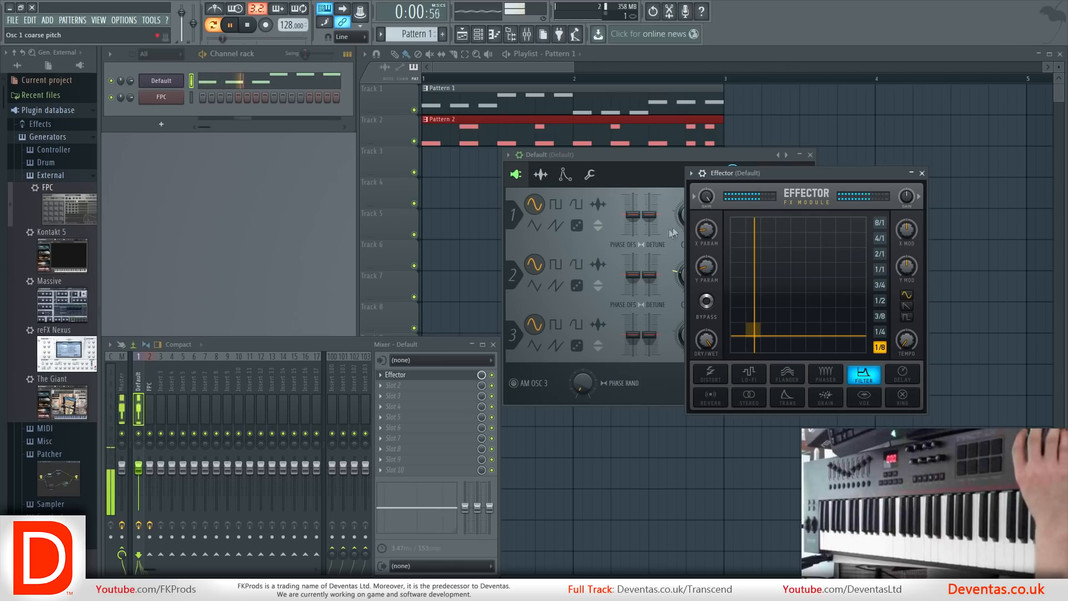
pyautogui.rightClick(707, 233)
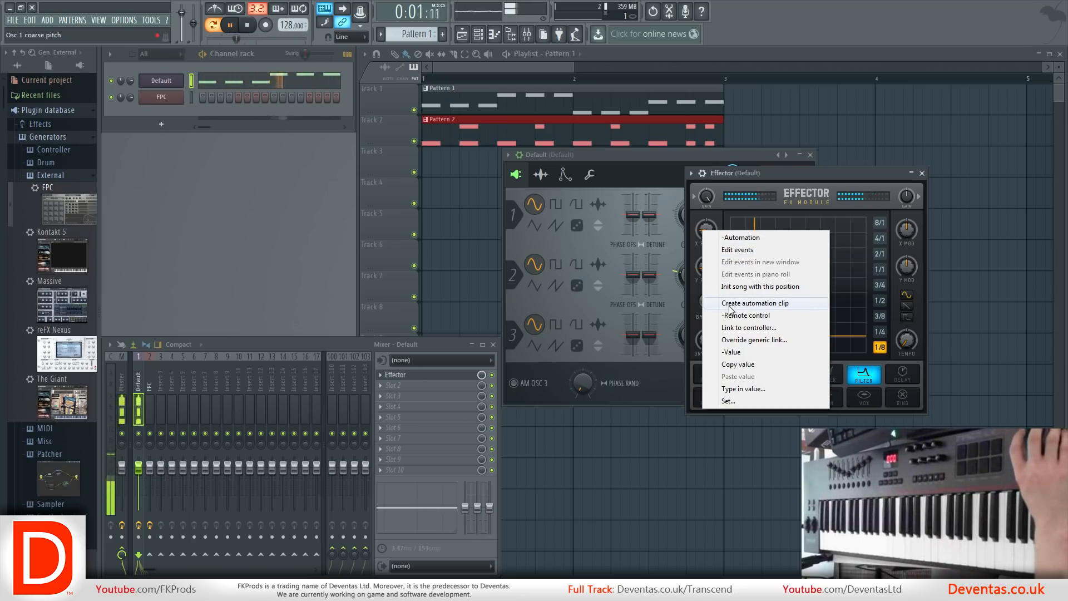
pyautogui.click(733, 305)
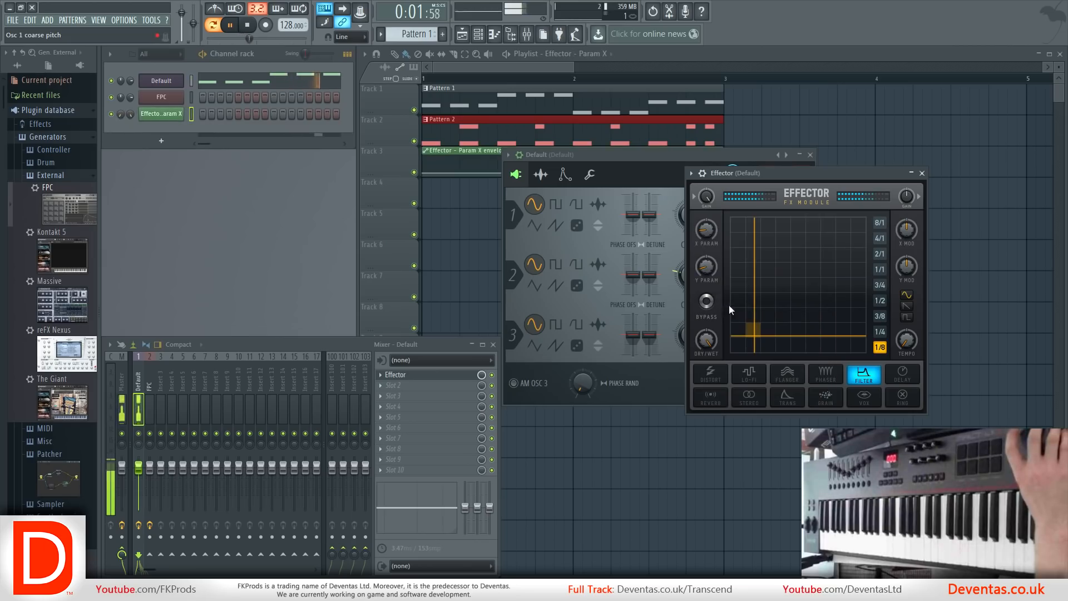
pyautogui.rightClick(710, 263)
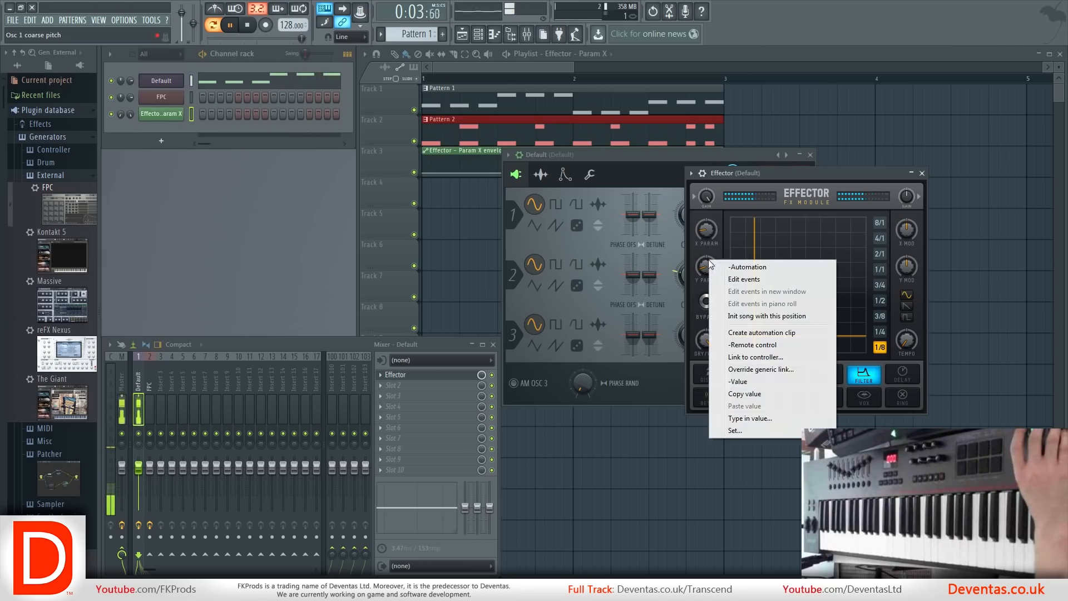
pyautogui.click(742, 333)
pyautogui.click(559, 68)
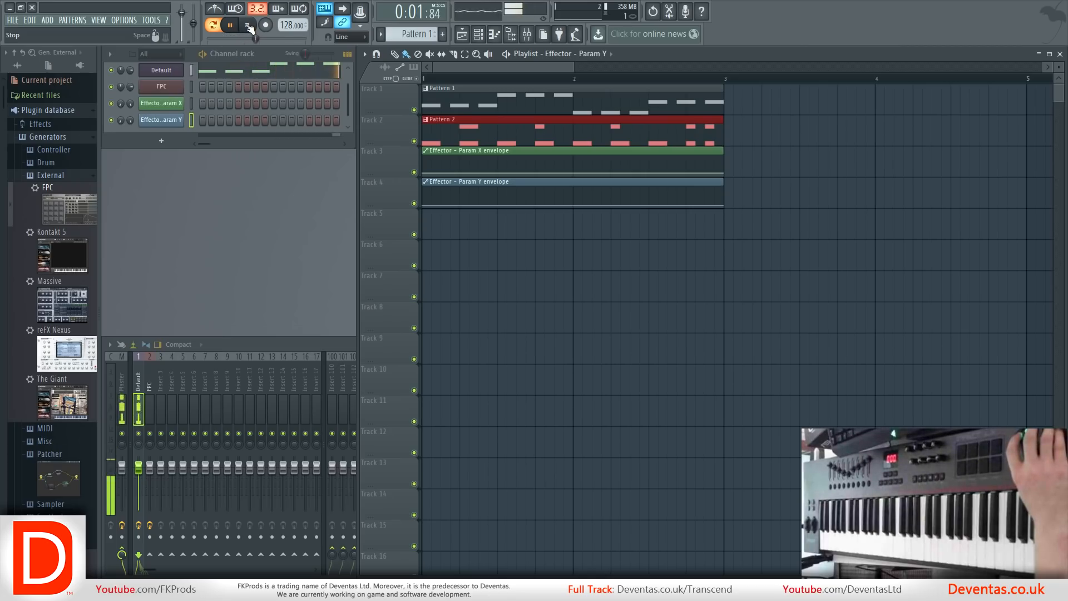
# In song mode, raise the end points of the Param X and Param Y envelopes and bend both into gradual upward curves.
pyautogui.click(219, 26)
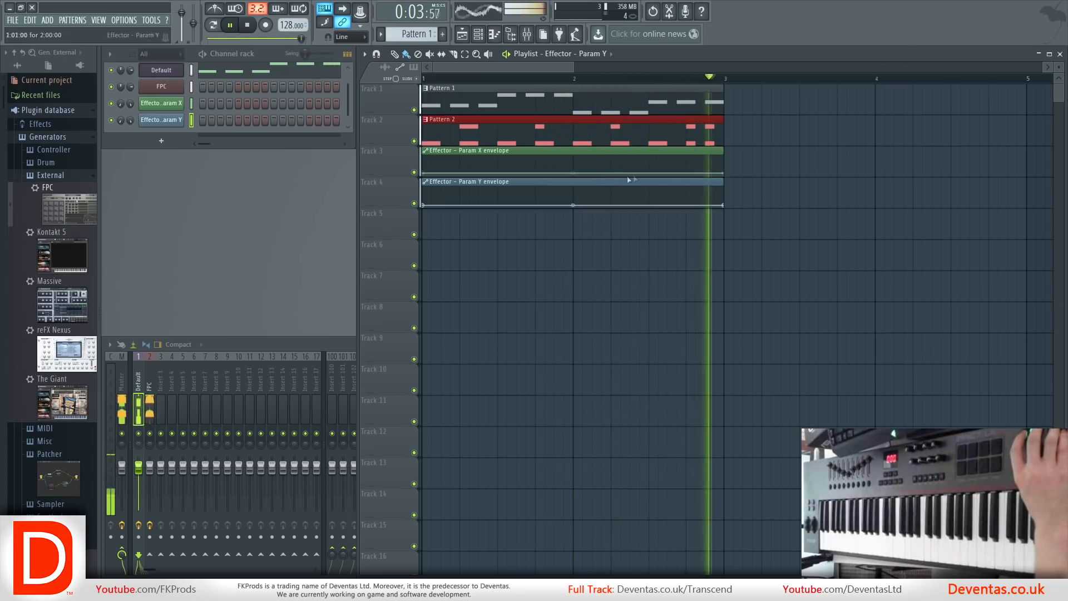
pyautogui.moveTo(724, 172); pyautogui.dragTo(726, 168)
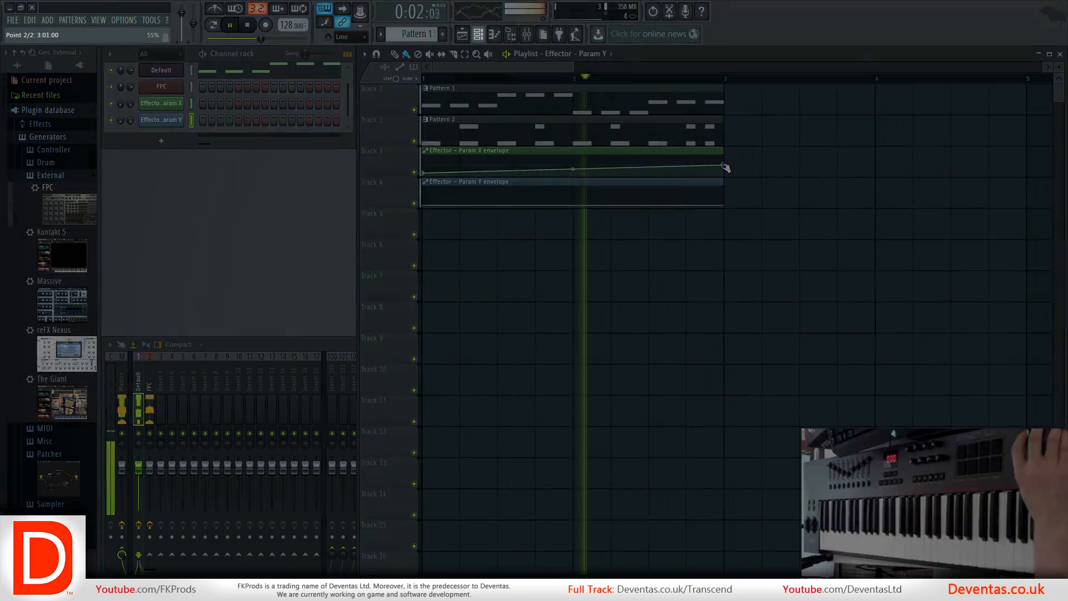
pyautogui.moveTo(726, 168); pyautogui.dragTo(725, 168)
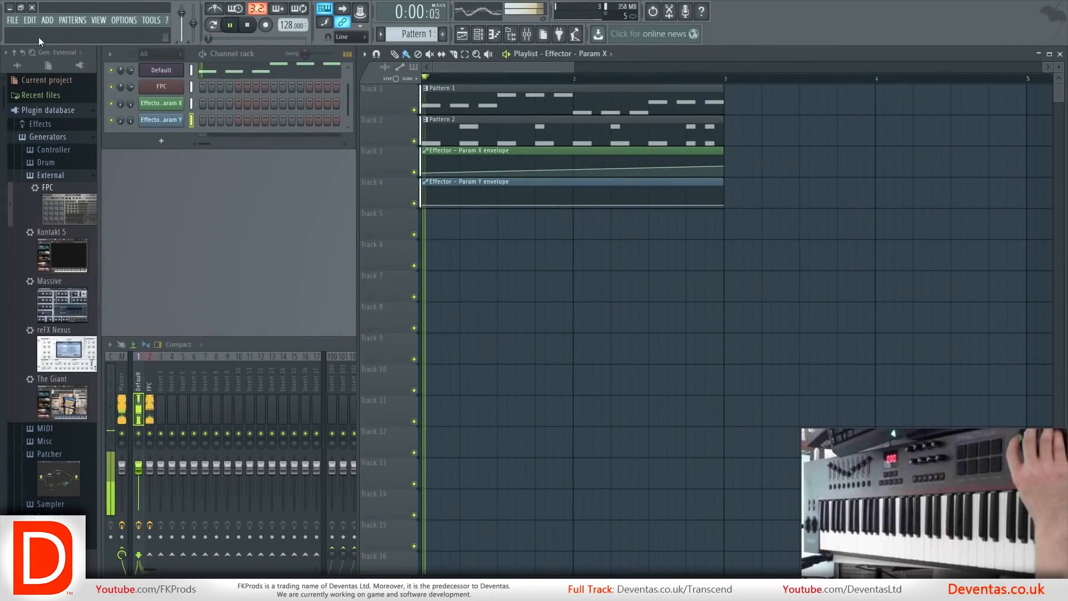
pyautogui.moveTo(724, 206); pyautogui.dragTo(724, 198)
pyautogui.moveTo(573, 202); pyautogui.dragTo(573, 203)
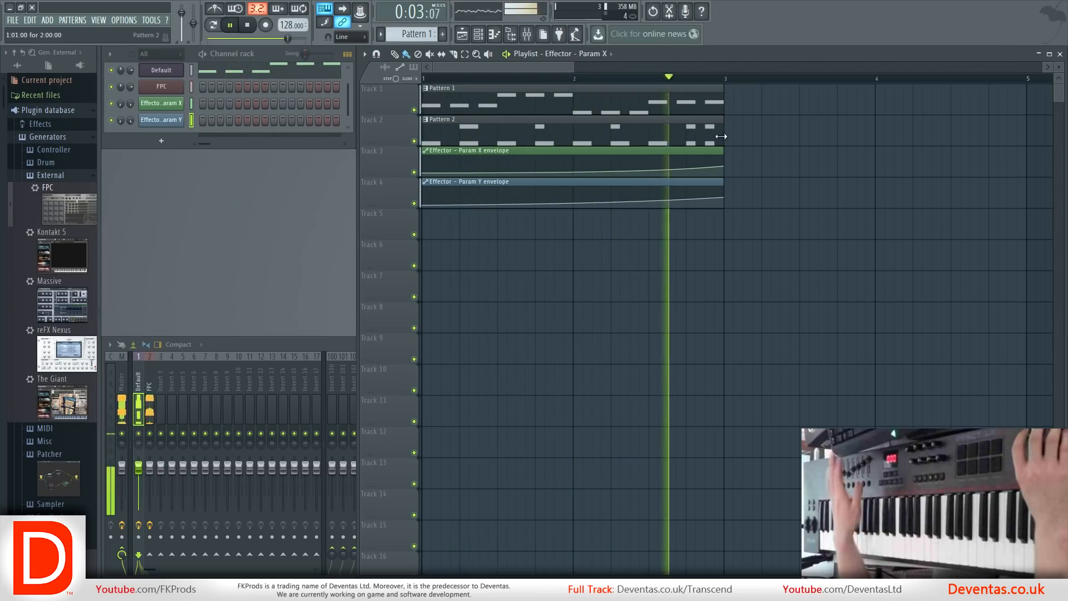
# Duplicate the Pattern 1 and Pattern 2 clips so that they repeat across bars 3 and 4 of the playlist.
pyautogui.moveTo(797, 139); pyautogui.dragTo(464, 106)
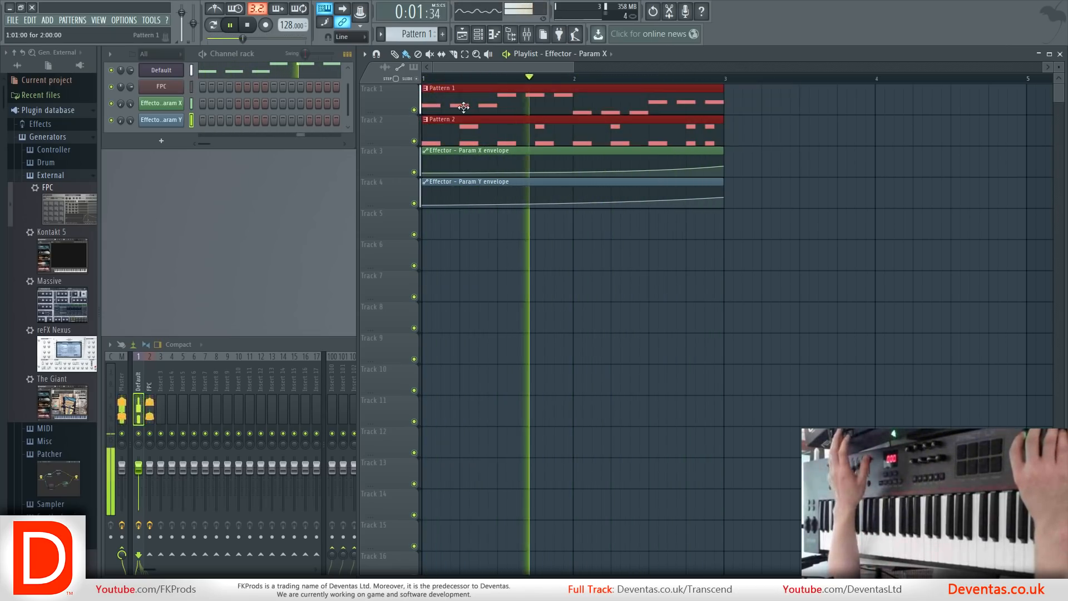
pyautogui.hotkey('ctrl', 'b')
pyautogui.scroll(-2, 732, 124)
pyautogui.moveTo(627, 234); pyautogui.dragTo(540, 164)
pyautogui.hotkey('ctrl', 'b')
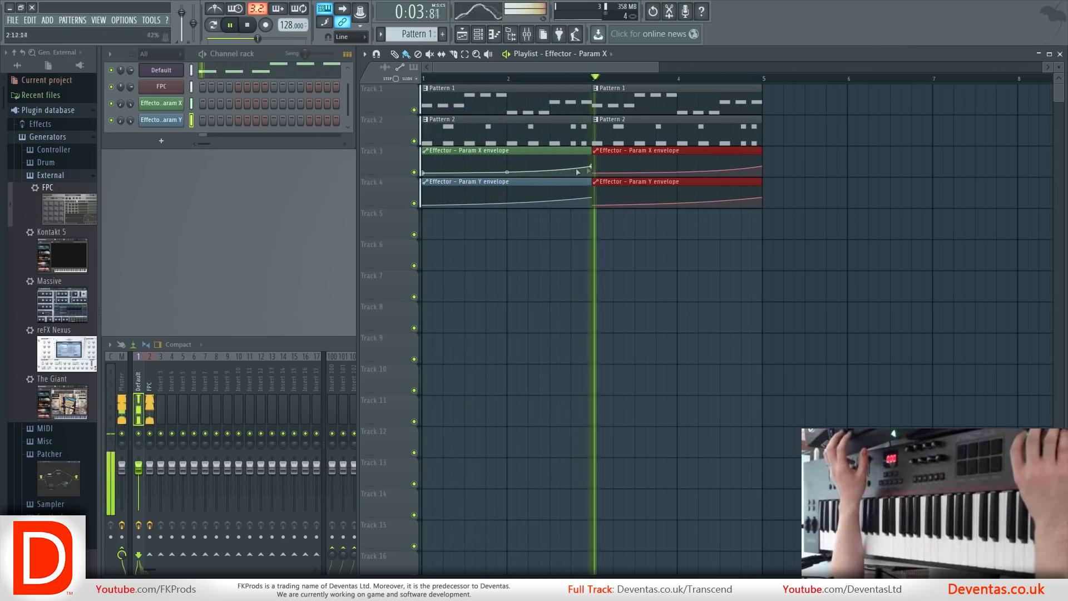
pyautogui.press('Delete')
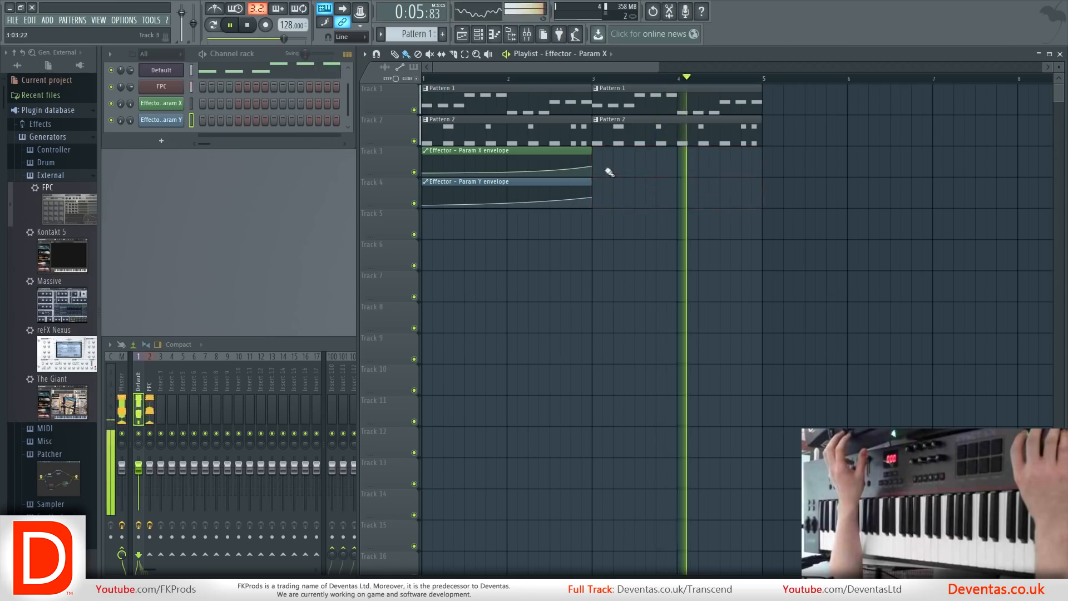
# Extend the Param X and Param Y envelopes to the end of bar 4 with matching dips and peaks, and stop playback.
pyautogui.moveTo(592, 166); pyautogui.dragTo(762, 166)
pyautogui.moveTo(592, 195); pyautogui.dragTo(766, 203)
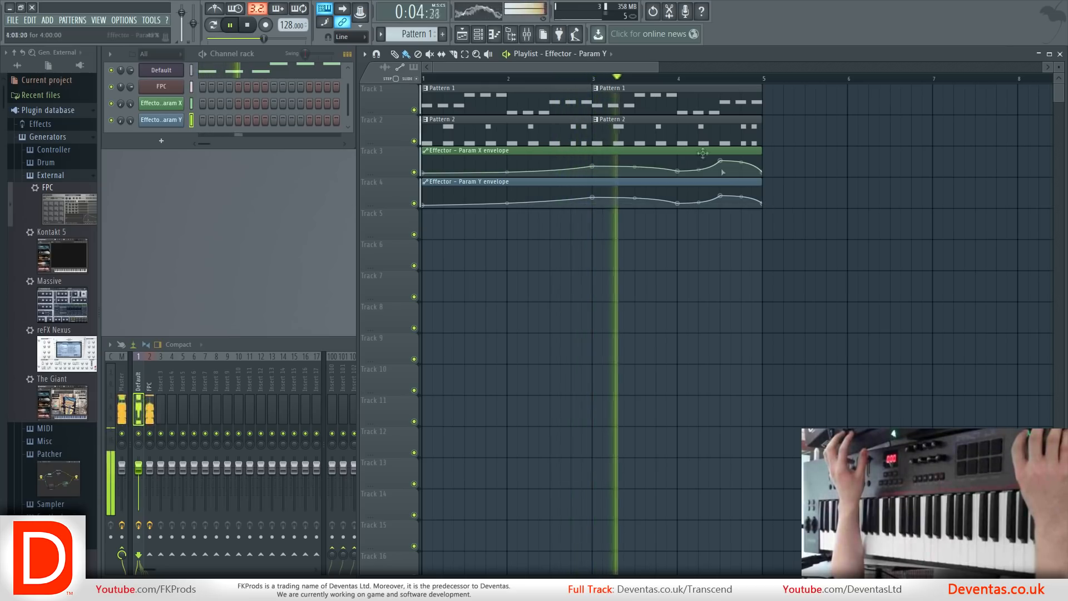
pyautogui.press('space')
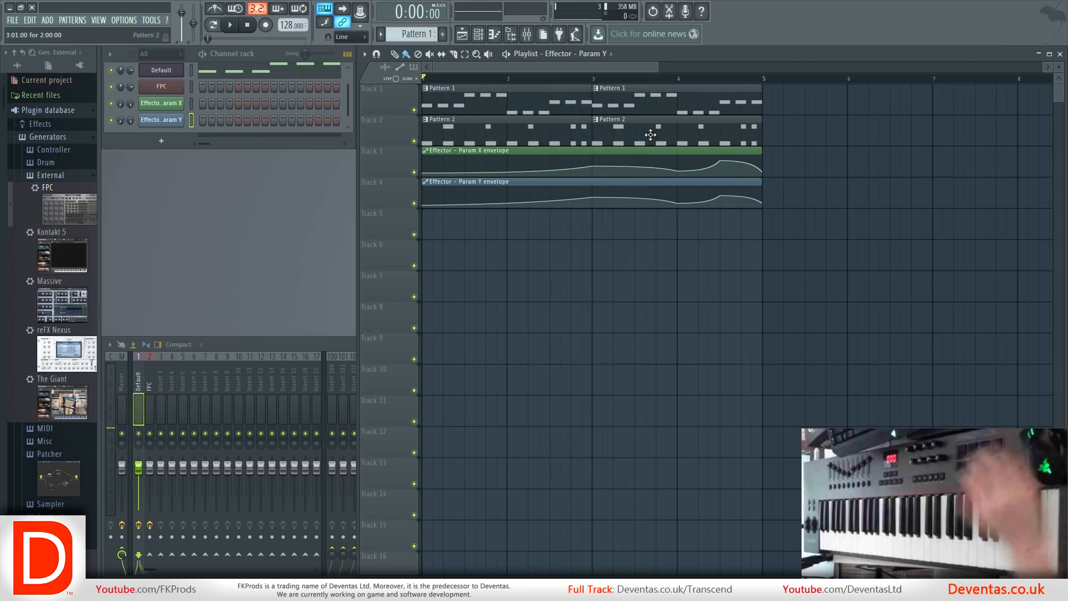
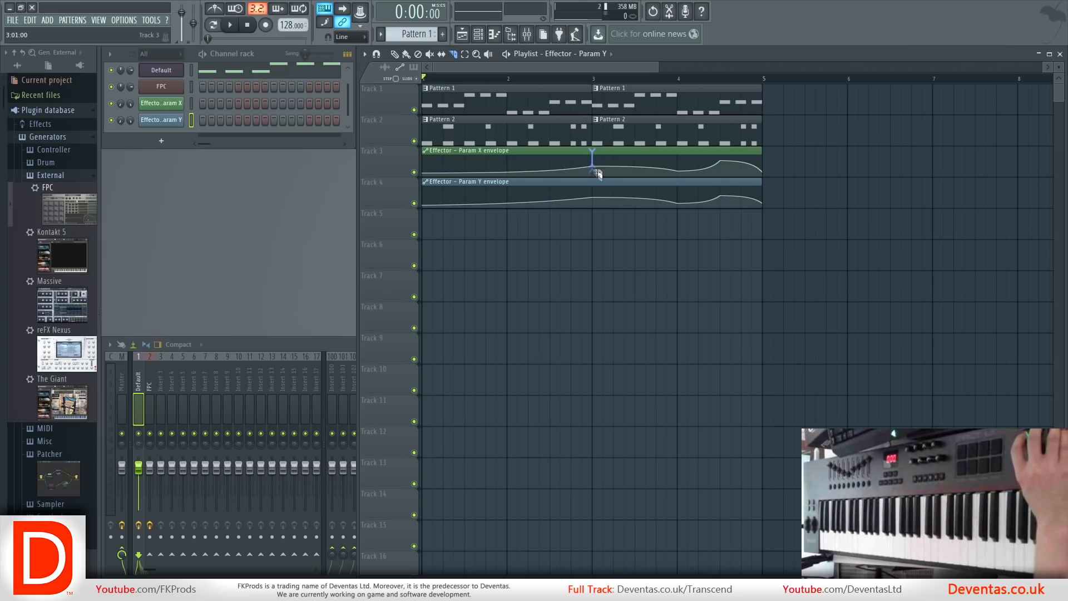
# Slice the Param X and Param Y envelopes at bar 3 and copy the second Param X clip to bar 5 as a unique clip.
pyautogui.moveTo(593, 219); pyautogui.dragTo(594, 220)
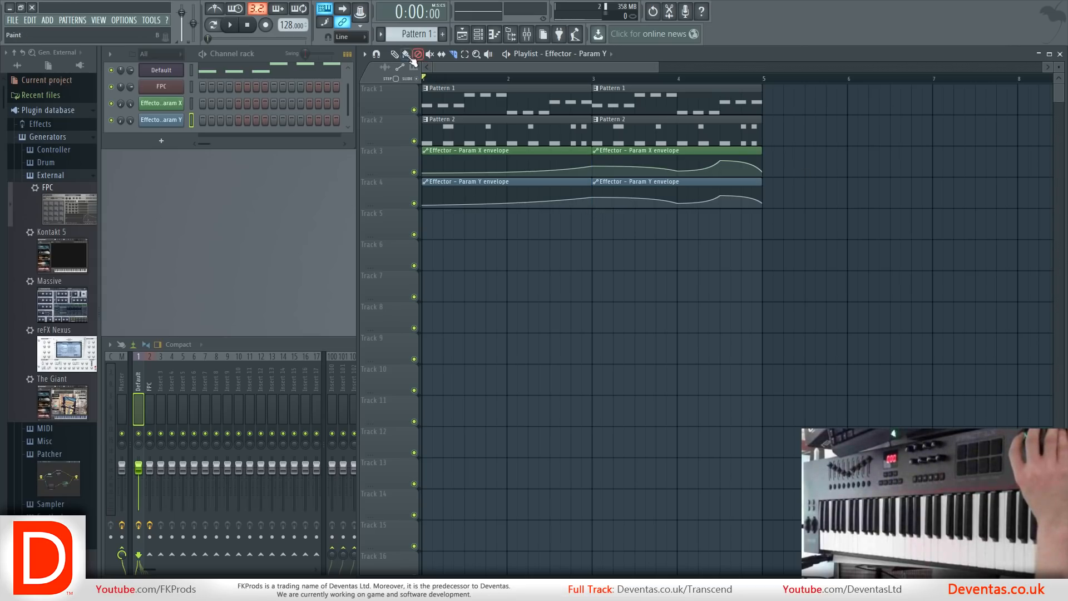
pyautogui.moveTo(634, 163)
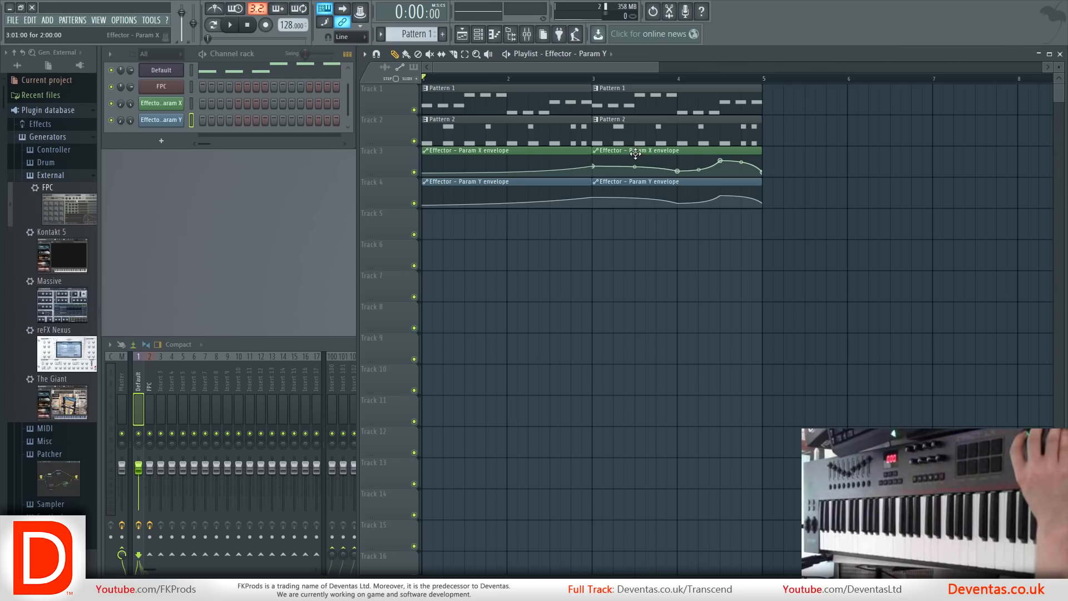
pyautogui.moveTo(635, 154); pyautogui.dragTo(811, 154)
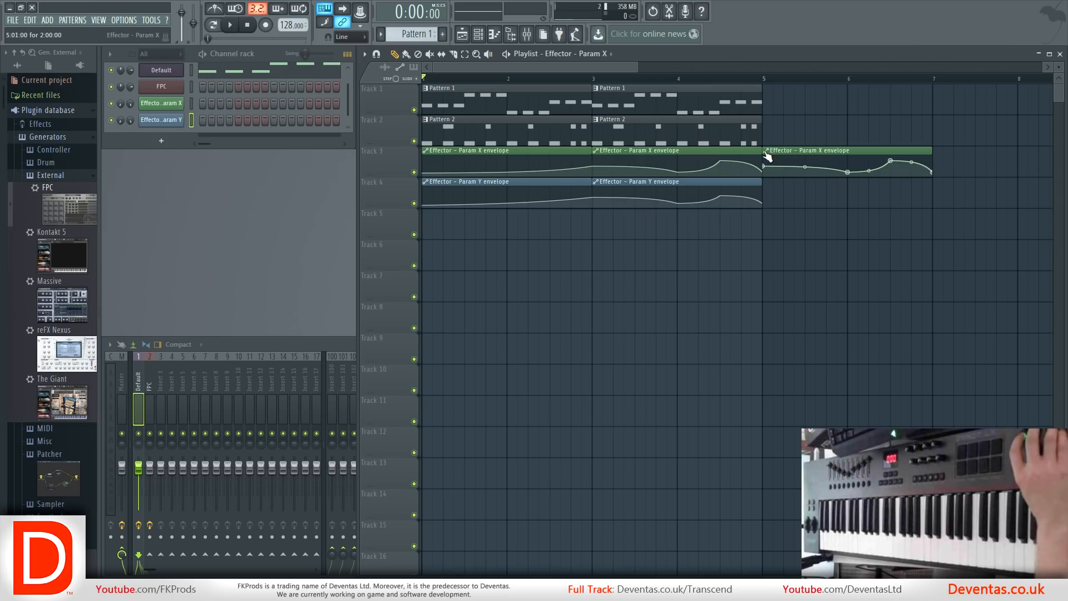
pyautogui.click(768, 151)
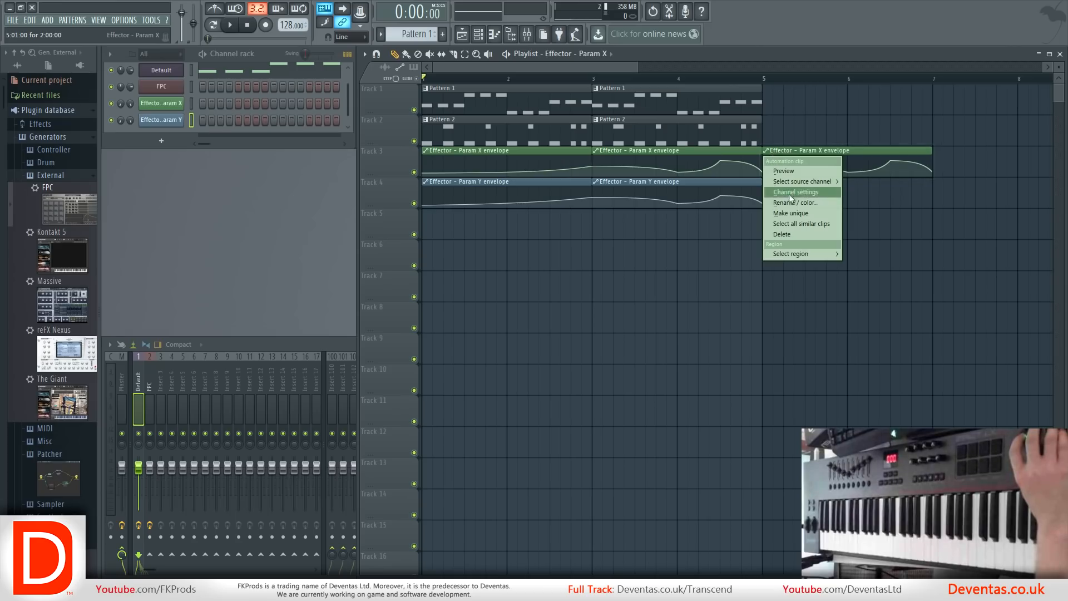
pyautogui.click(793, 213)
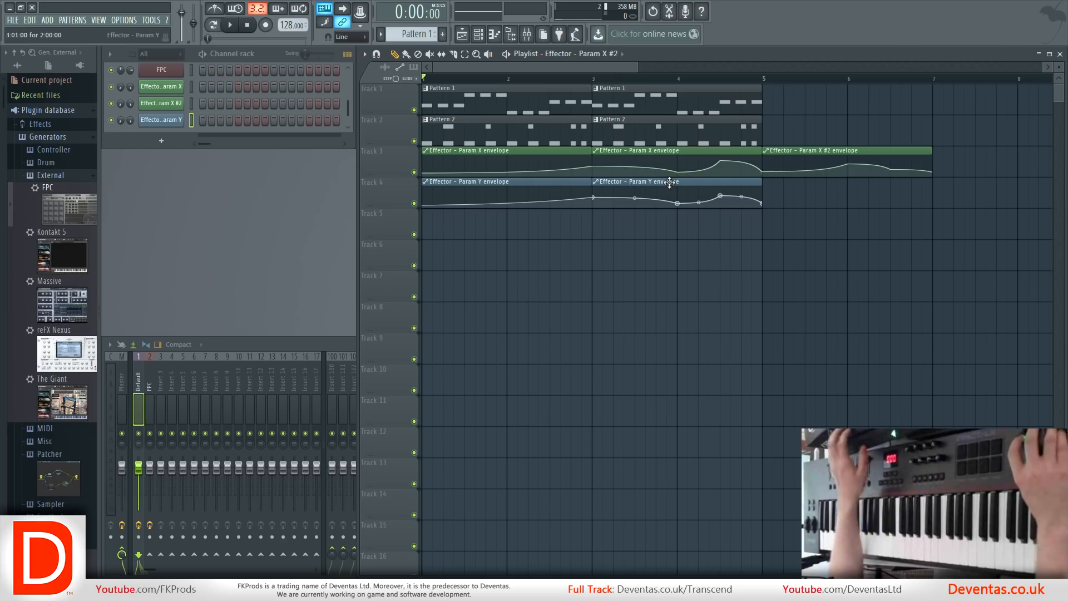
# Copy the second Param Y envelope clip to bar 5 and reshape it with a low start and a peak at bar 6.
pyautogui.moveTo(670, 183); pyautogui.dragTo(835, 194)
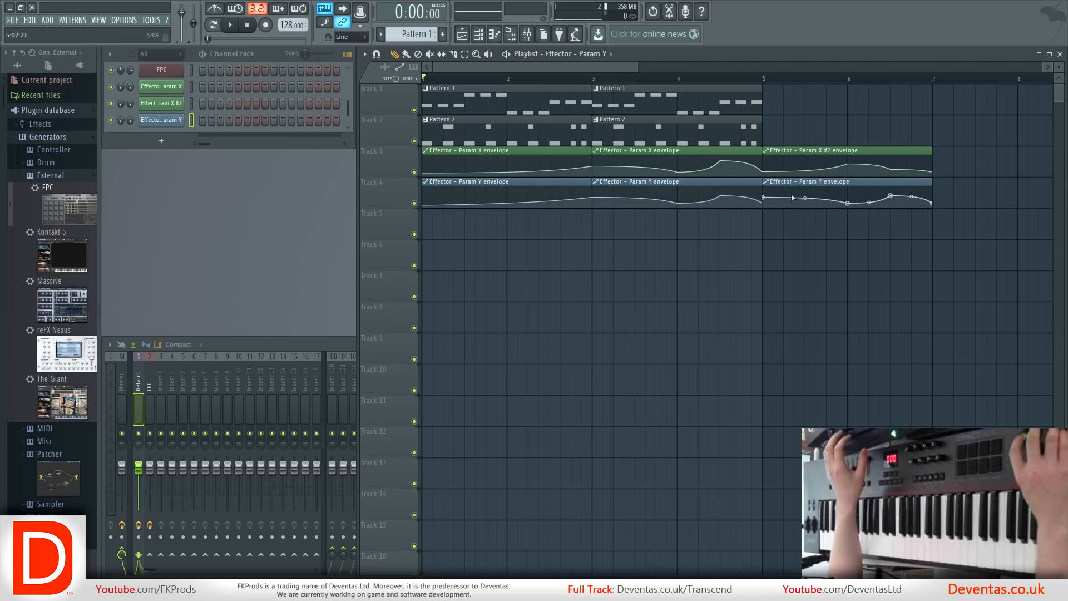
pyautogui.moveTo(764, 198); pyautogui.dragTo(764, 204)
pyautogui.moveTo(848, 203); pyautogui.dragTo(847, 191)
# Duplicate the Pattern 1 and Pattern 2 clips to bars 5 and 6 and play the arrangement through before stopping it.
pyautogui.moveTo(810, 131)
pyautogui.mouseDown()
pyautogui.moveTo(632, 104)
pyautogui.moveTo(801, 105)
pyautogui.mouseUp()
pyautogui.press('space')
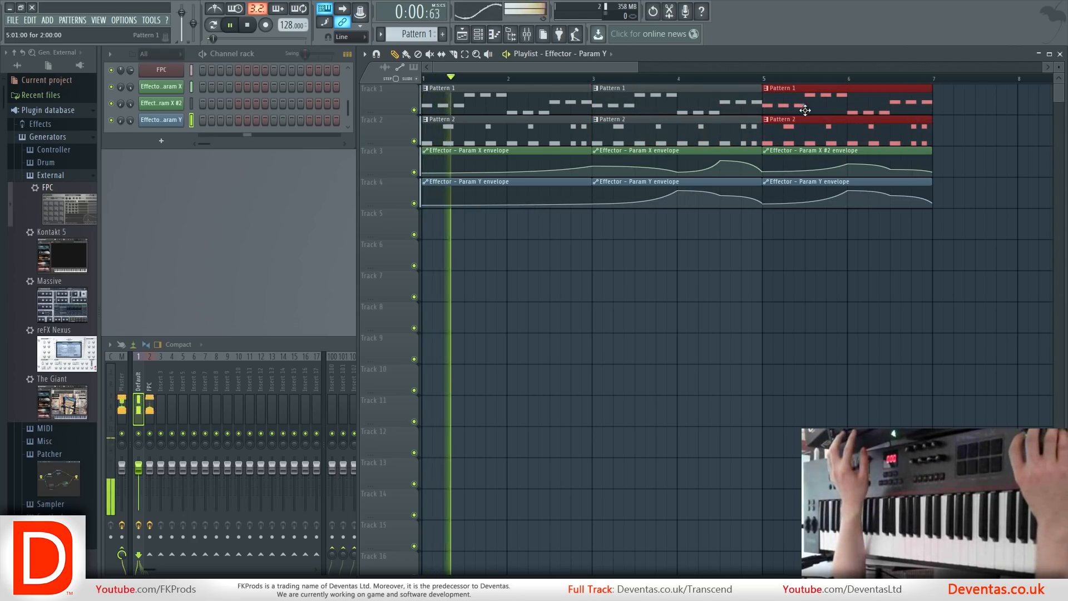
pyautogui.scroll(-1, 843, 150)
pyautogui.scroll(-2, 847, 191)
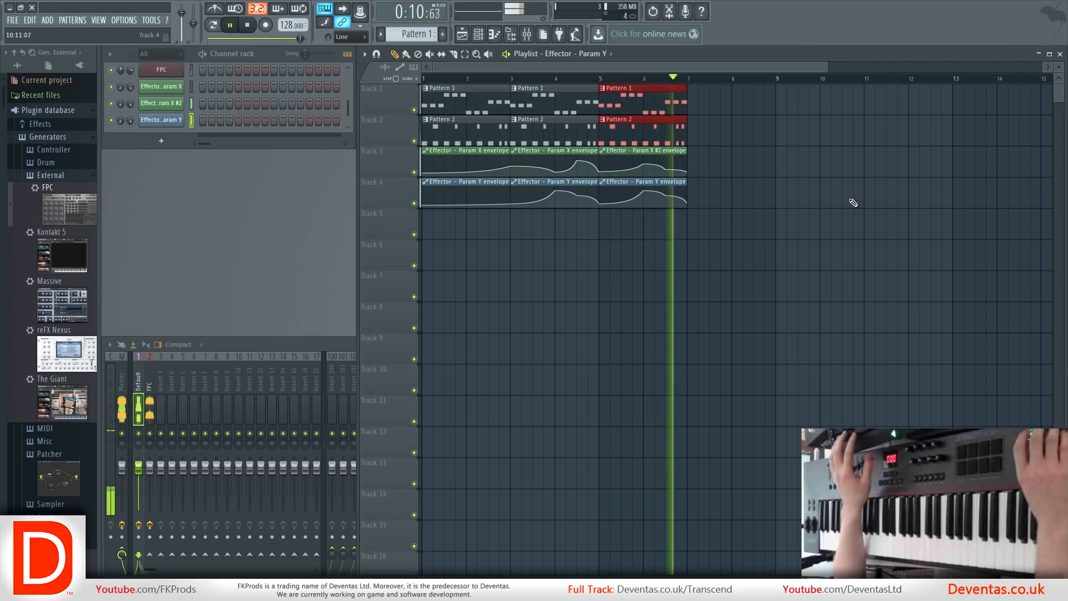
pyautogui.press('space')
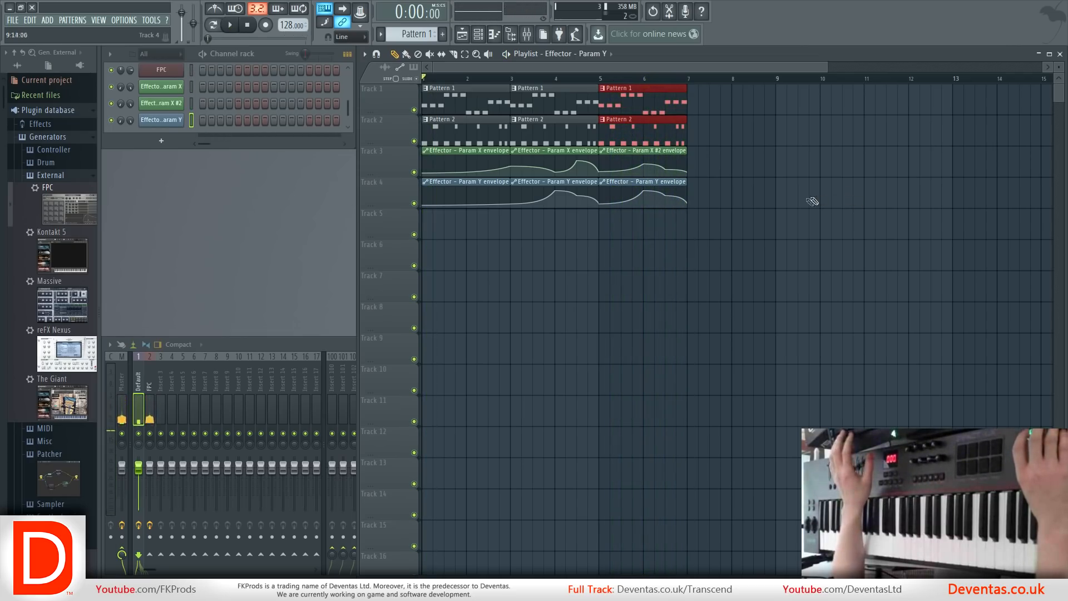
# Examine the extent of the playlist's tracks and bars at different zoom levels and track heights.
pyautogui.scroll(3, 807, 217)
pyautogui.scroll(-5, 817, 226)
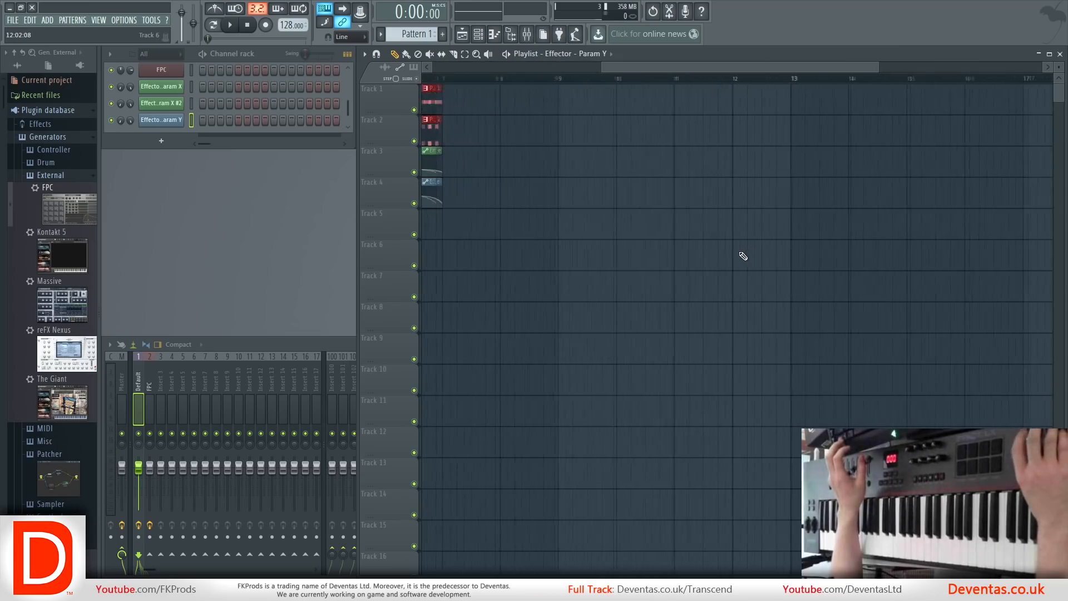
pyautogui.scroll(4, 742, 256)
pyautogui.scroll(3, 689, 293)
pyautogui.scroll(-5, 694, 297)
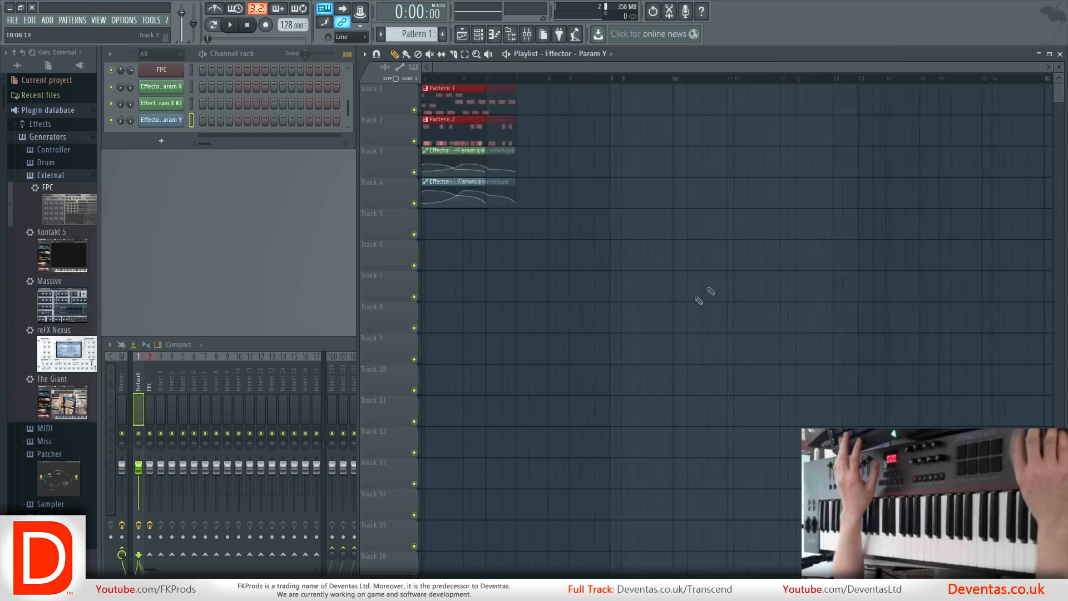
pyautogui.scroll(-10, 1060, 169)
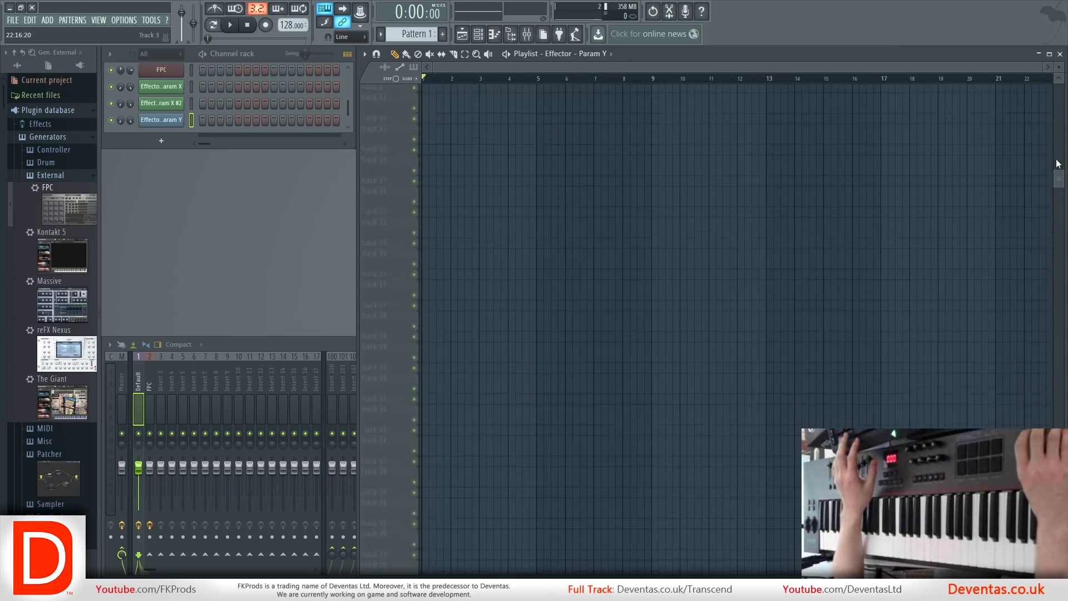
pyautogui.scroll(8, 1060, 169)
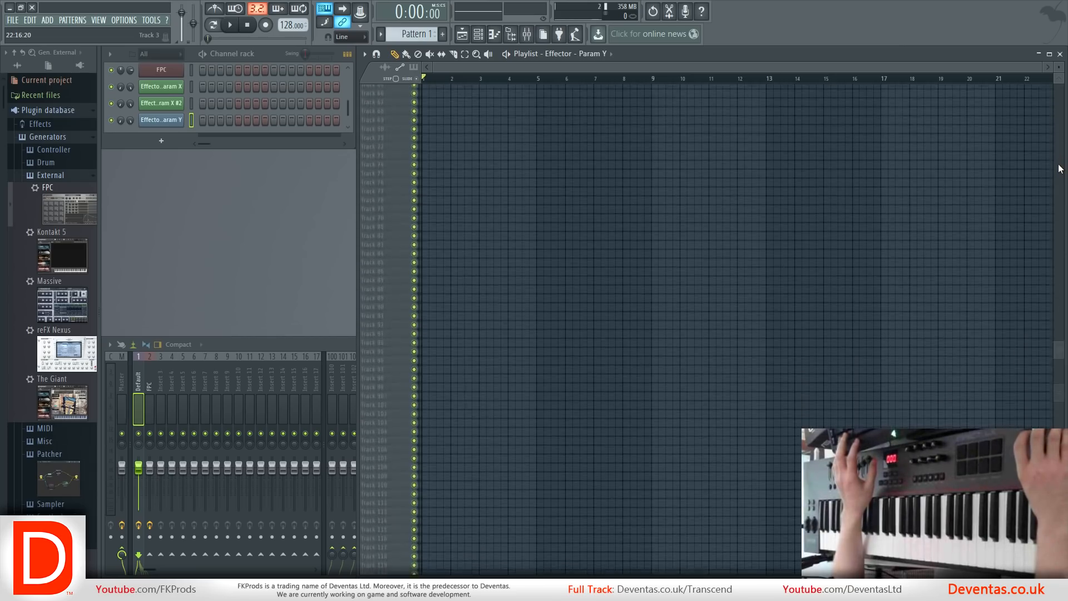
pyautogui.scroll(-5, 1061, 169)
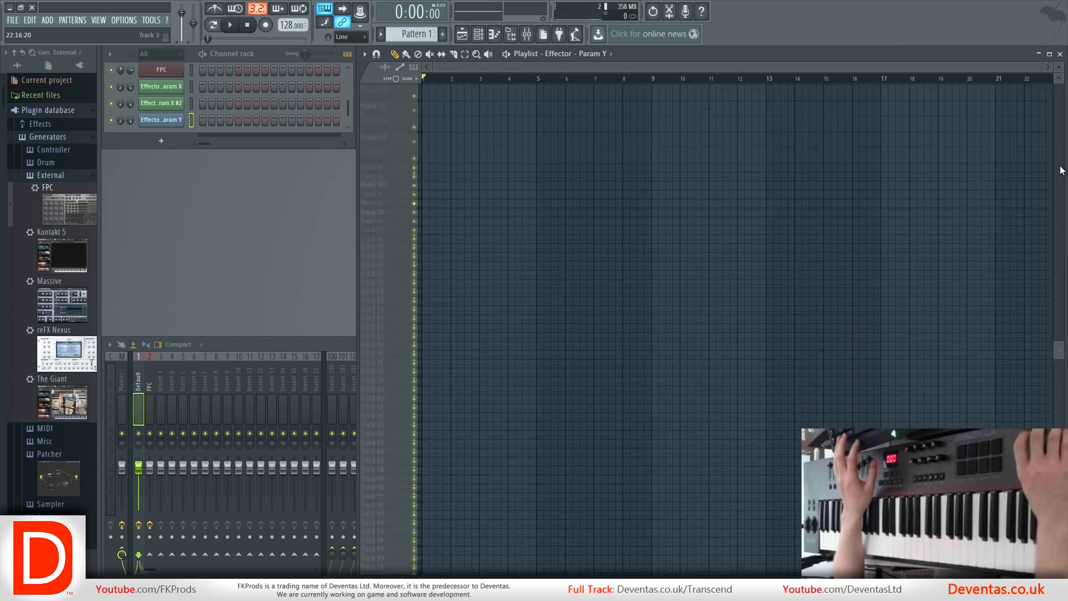
pyautogui.scroll(8, 1054, 165)
pyautogui.hscroll(8, 936, 70)
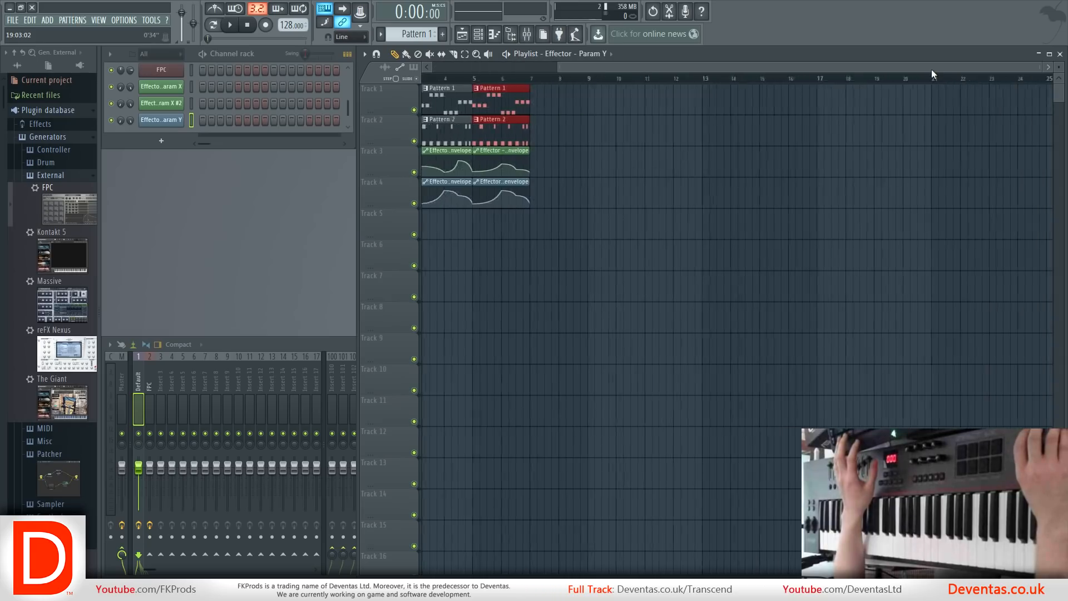
pyautogui.hscroll(-8, 933, 72)
pyautogui.hscroll(6, 933, 71)
pyautogui.hscroll(-8, 933, 72)
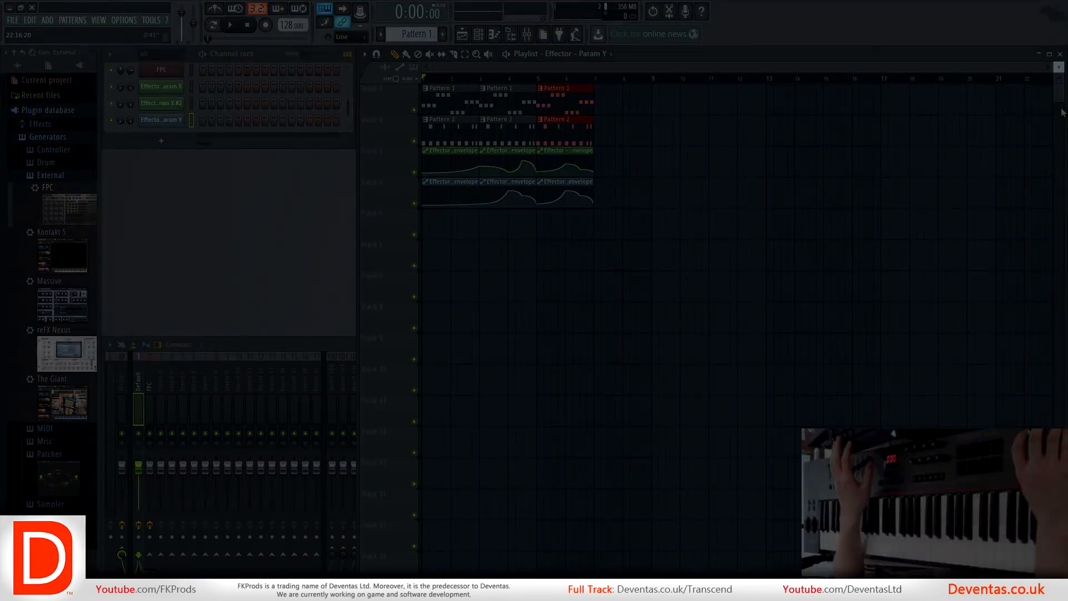
pyautogui.moveTo(1059, 67)
pyautogui.mouseDown()
pyautogui.moveTo(1059, 33)
pyautogui.moveTo(1059, 81)
pyautogui.moveTo(1059, 69)
pyautogui.mouseUp()
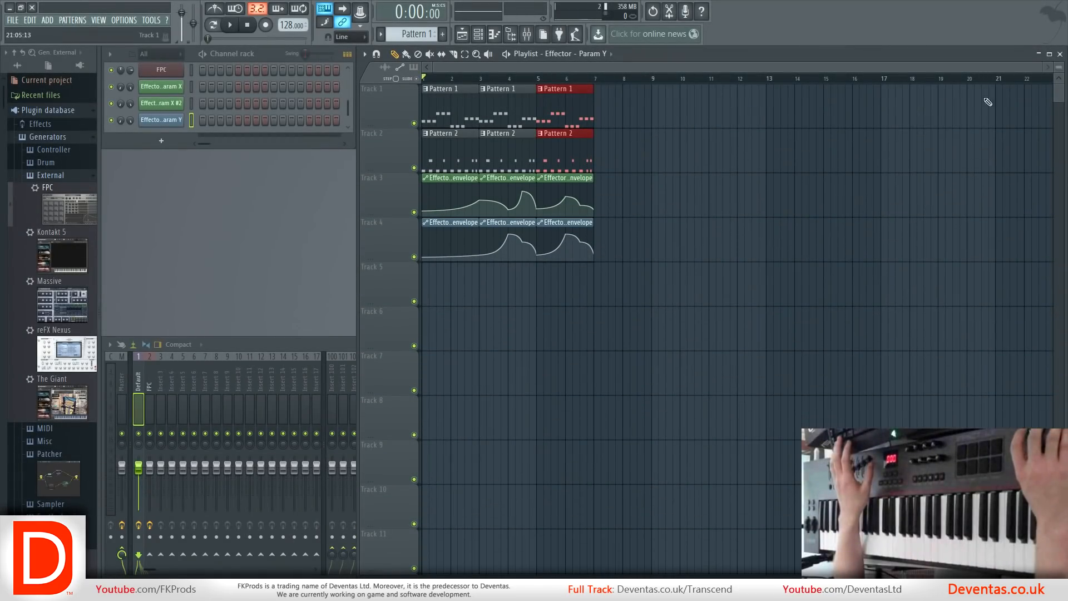
pyautogui.scroll(3, 632, 258)
pyautogui.scroll(-5, 637, 265)
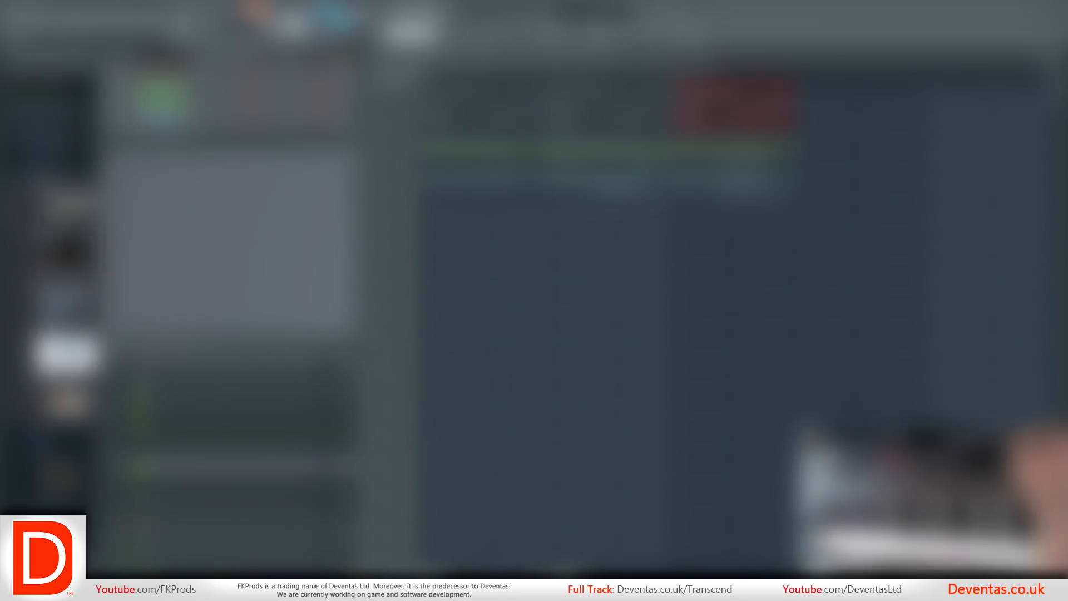
# Enlarge the channel rack so that all of its channels fit.
pyautogui.moveTo(352, 158); pyautogui.dragTo(350, 183)
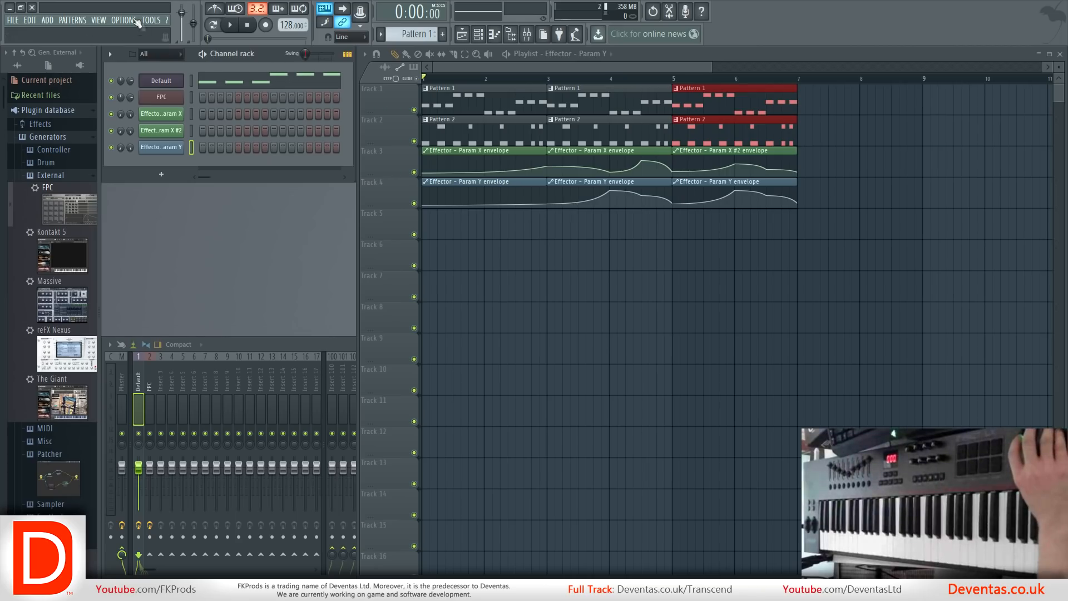
# Review the General settings and the File settings with the VST plugin search folder, then close the settings.
pyautogui.click(136, 21)
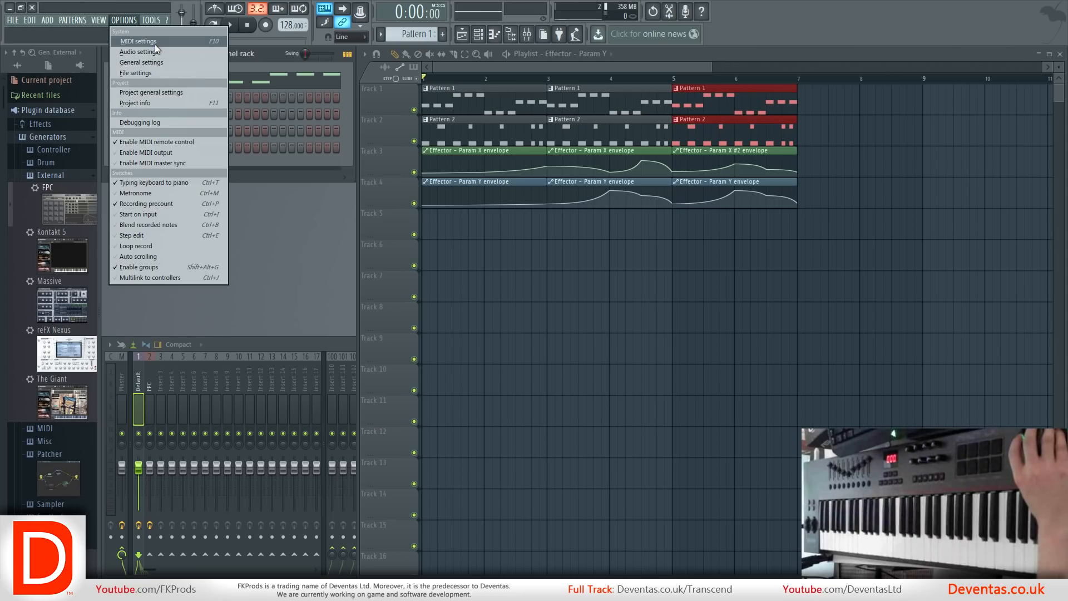
pyautogui.click(156, 61)
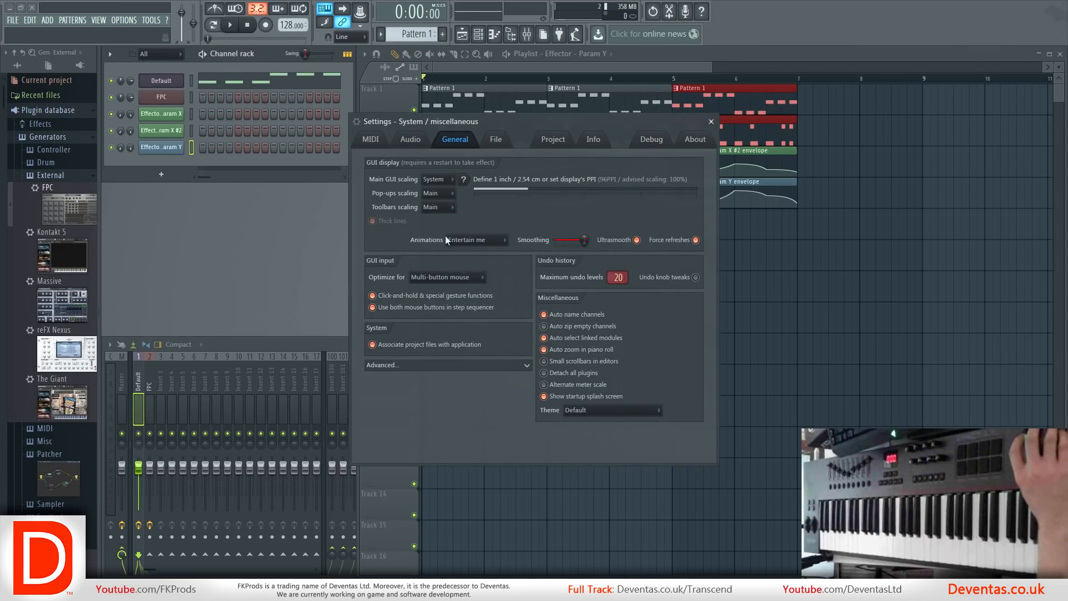
pyautogui.click(508, 140)
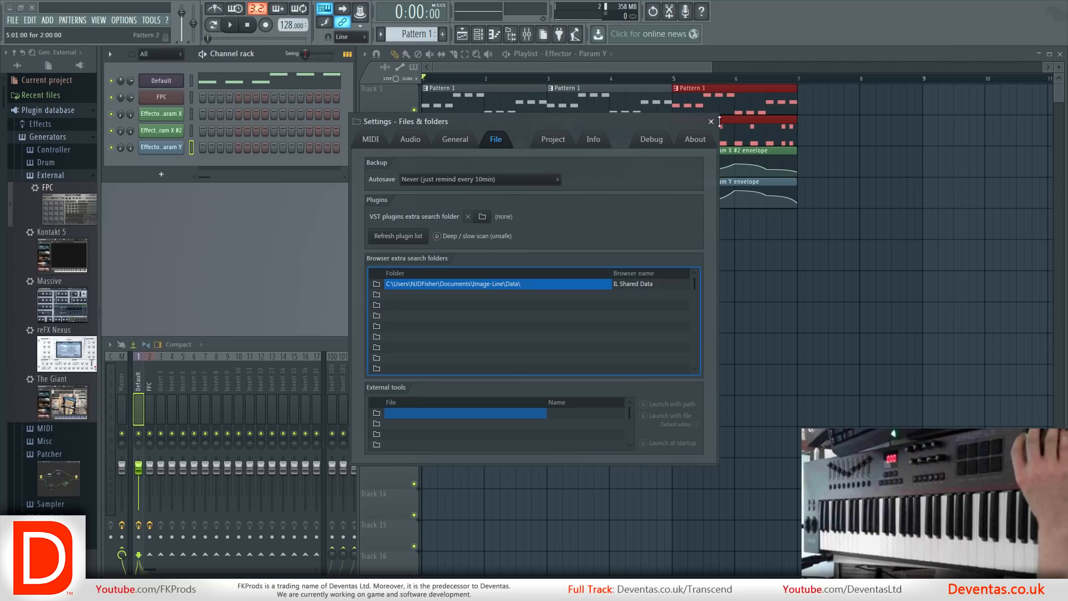
pyautogui.click(712, 122)
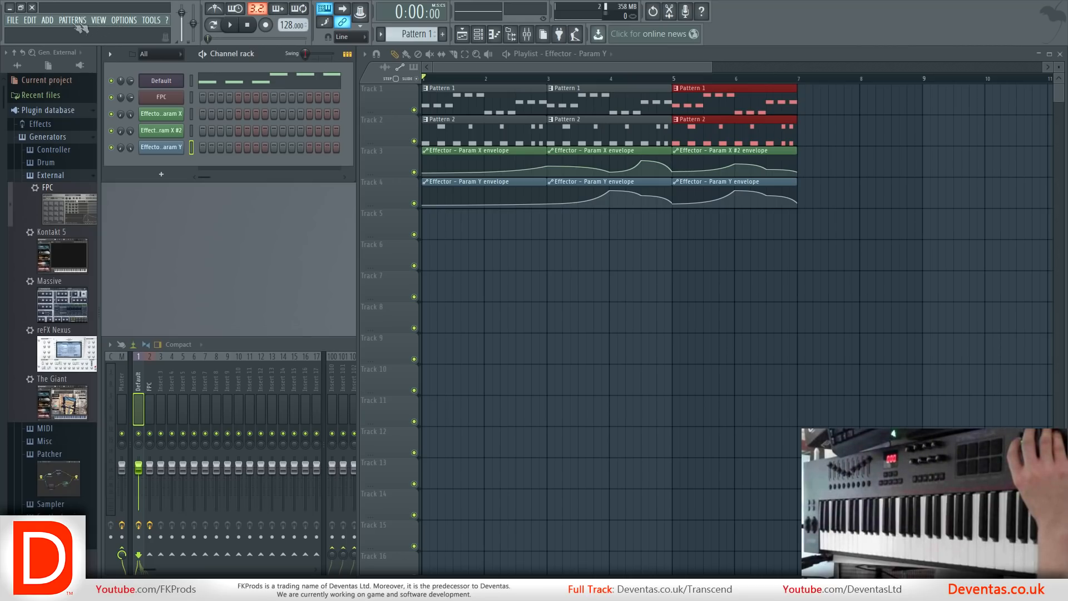
# Browse all installed plugins and look through the list of VST generators.
pyautogui.click(48, 21)
pyautogui.moveTo(53, 32)
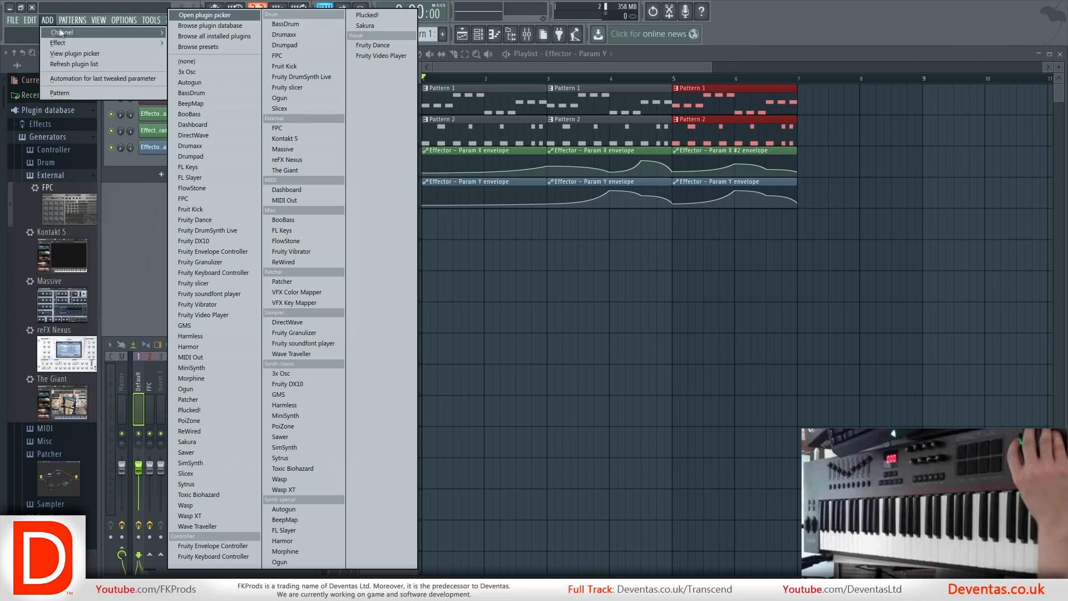
pyautogui.click(209, 35)
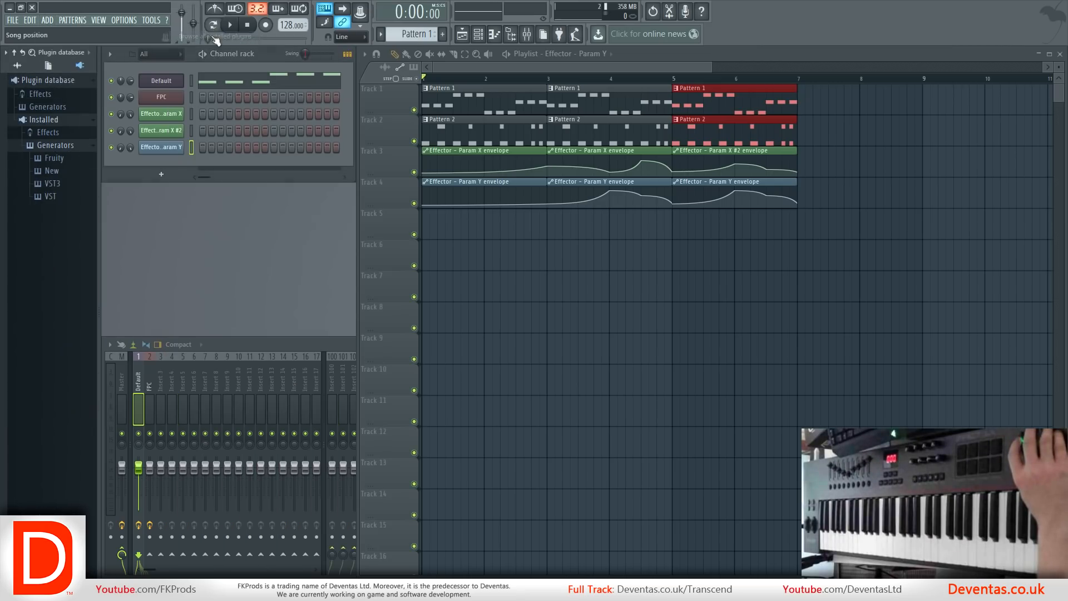
pyautogui.click(64, 199)
pyautogui.scroll(-15, 64, 202)
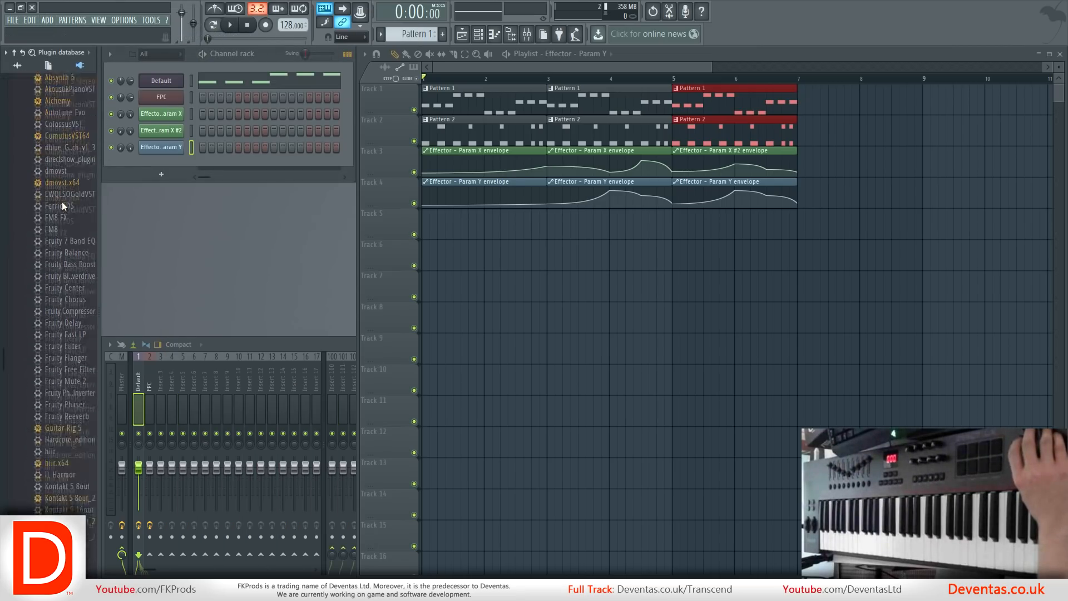
pyautogui.scroll(15, 64, 223)
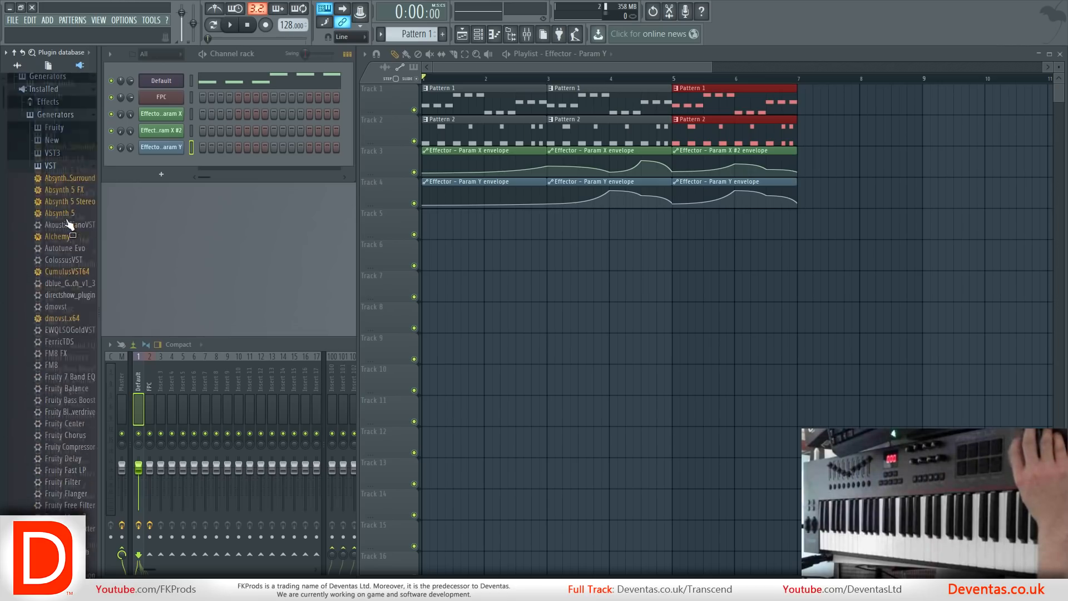
pyautogui.click(66, 197)
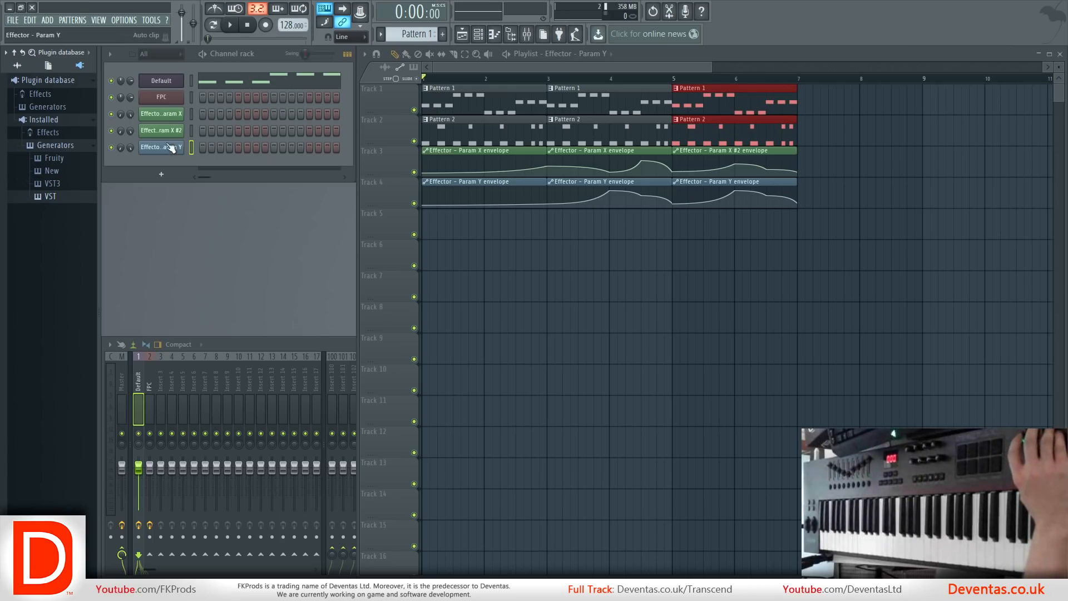
# Switch the browser to the Vengeance snapshot and look through its sample folders.
pyautogui.click(77, 55)
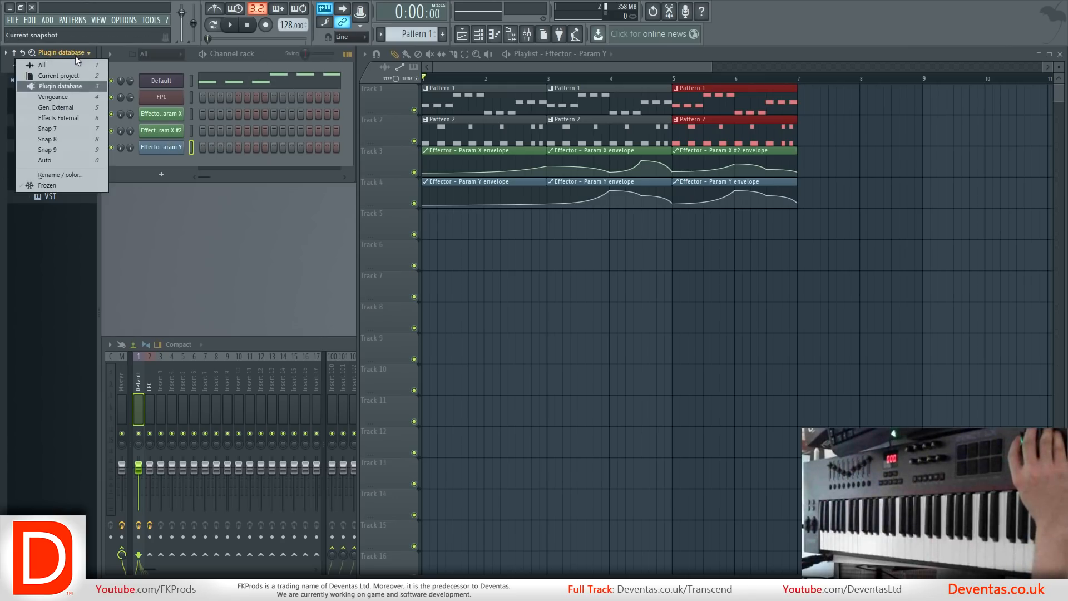
pyautogui.click(59, 97)
pyautogui.scroll(5, 66, 161)
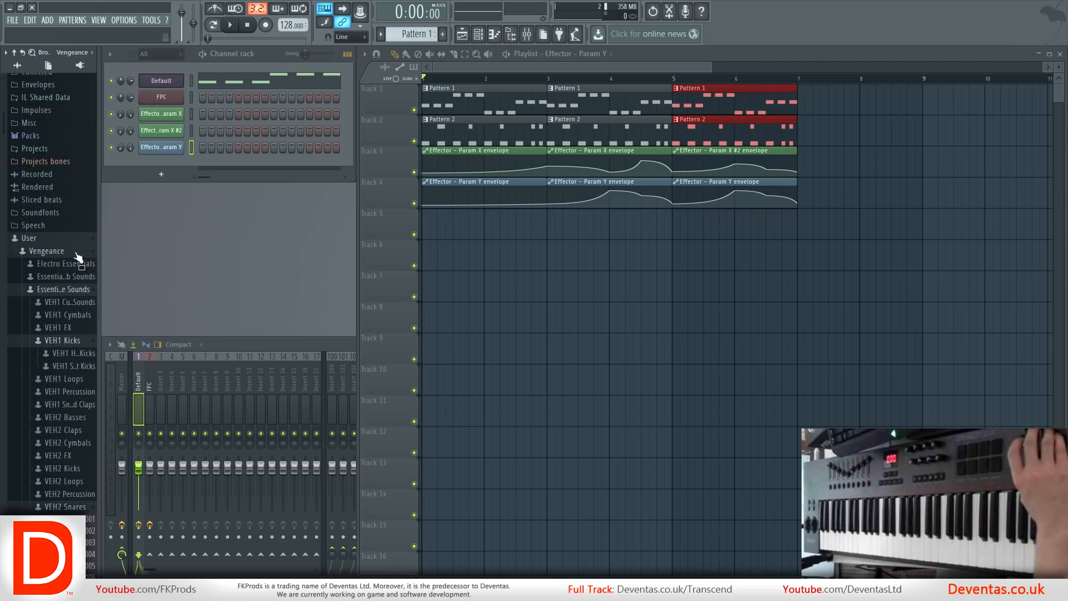
pyautogui.scroll(3, 60, 295)
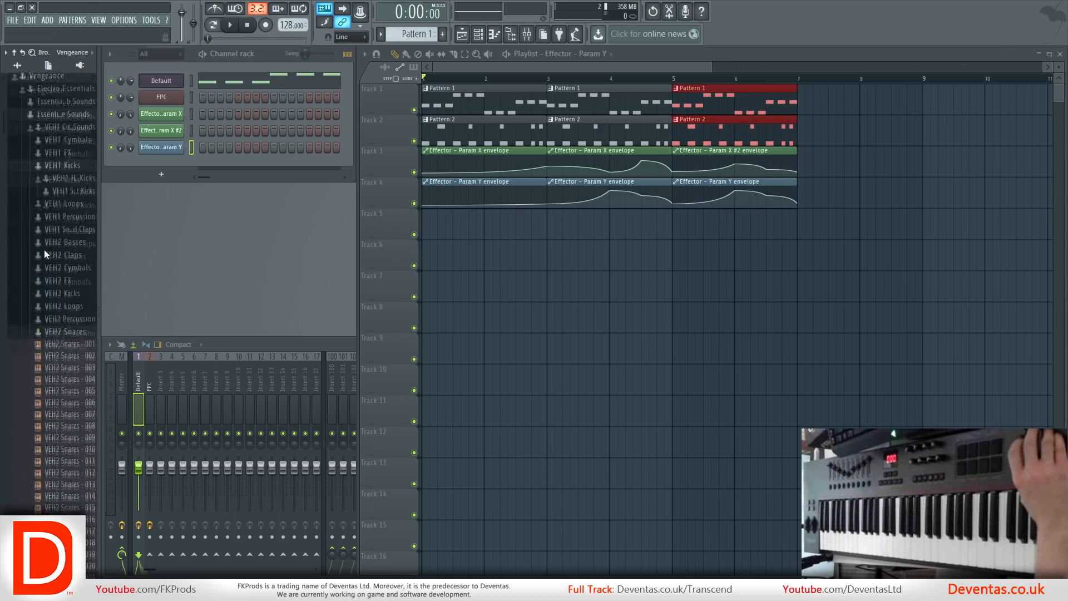
pyautogui.scroll(3, 60, 292)
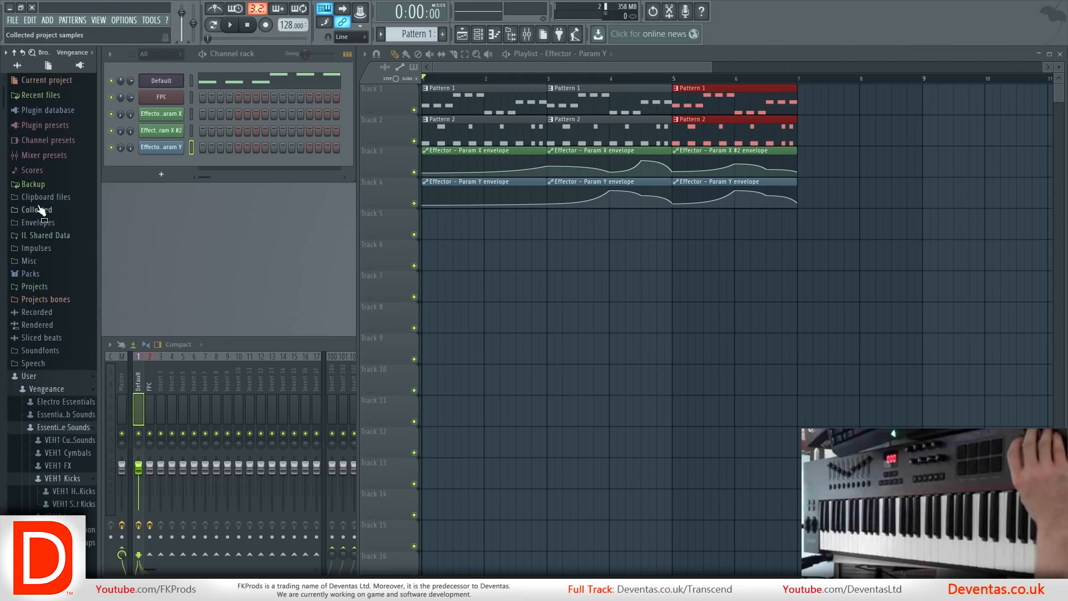
# Switch the browser to the Snap 7 snapshot and expand the Plugin presets folder.
pyautogui.click(71, 56)
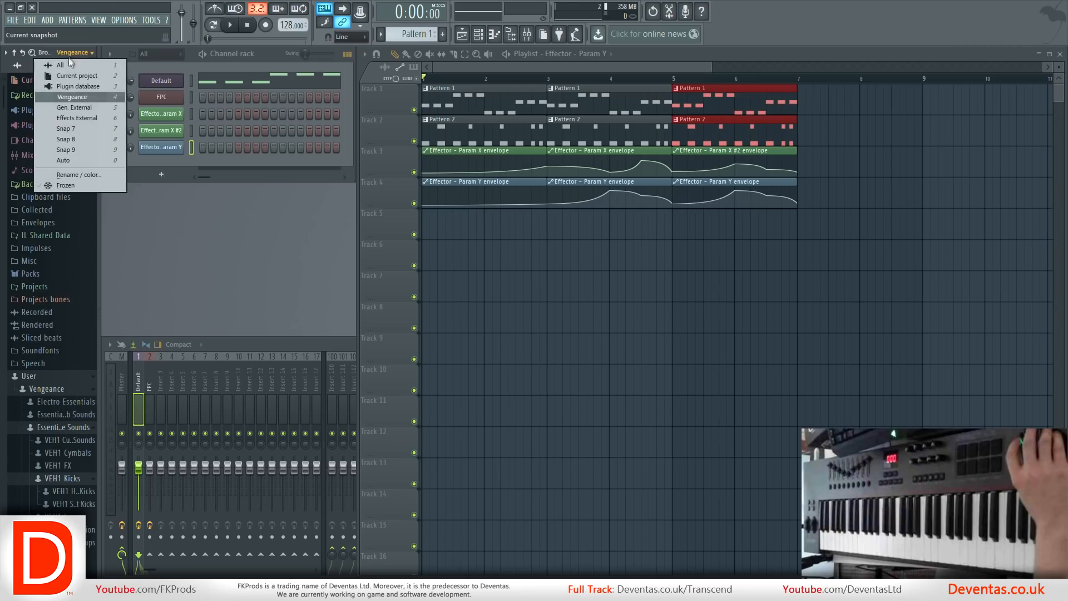
pyautogui.click(65, 126)
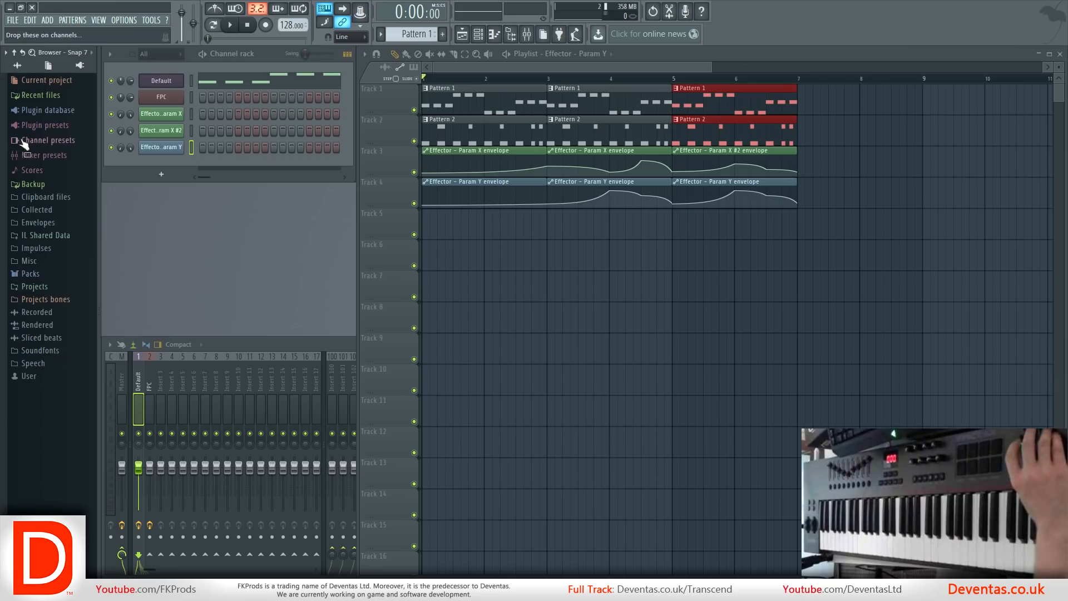
pyautogui.click(45, 129)
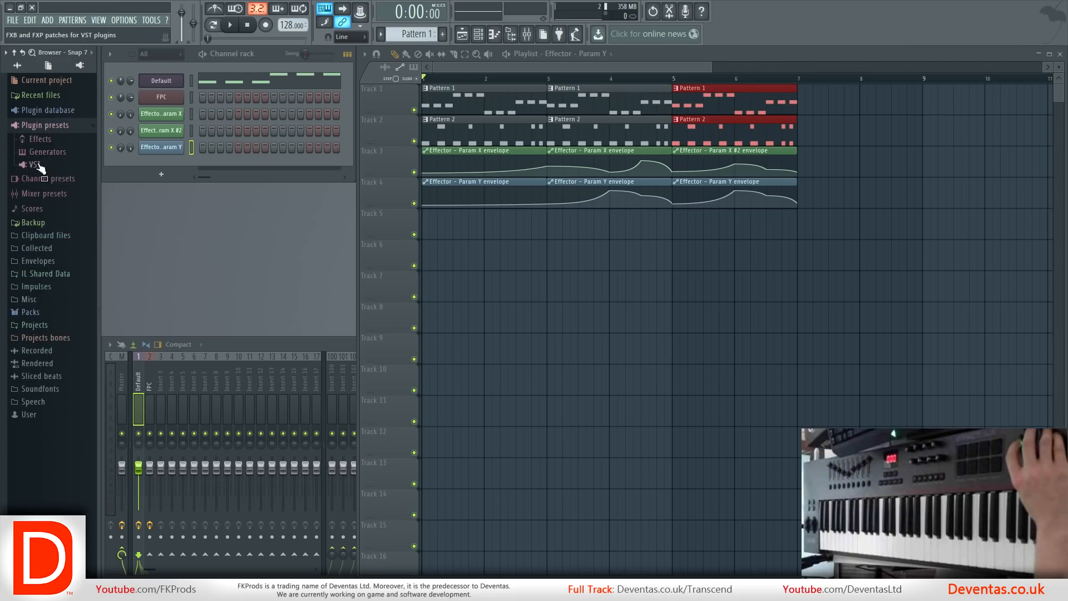
# Expand the Mixer presets folder in the browser and rename snapshot 7 as Mixer Presets.
pyautogui.click(48, 196)
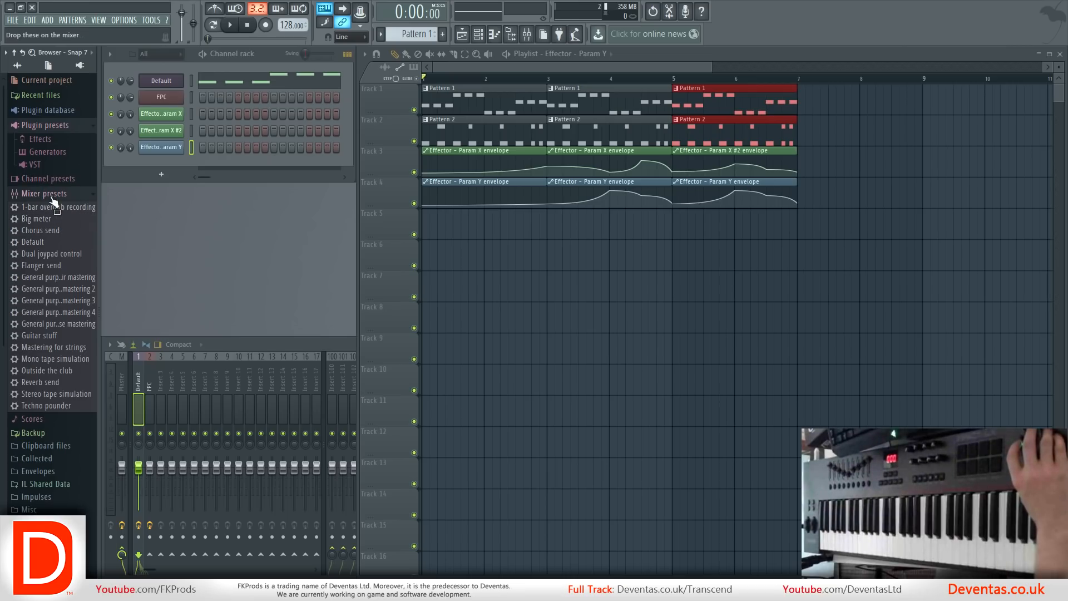
pyautogui.click(79, 55)
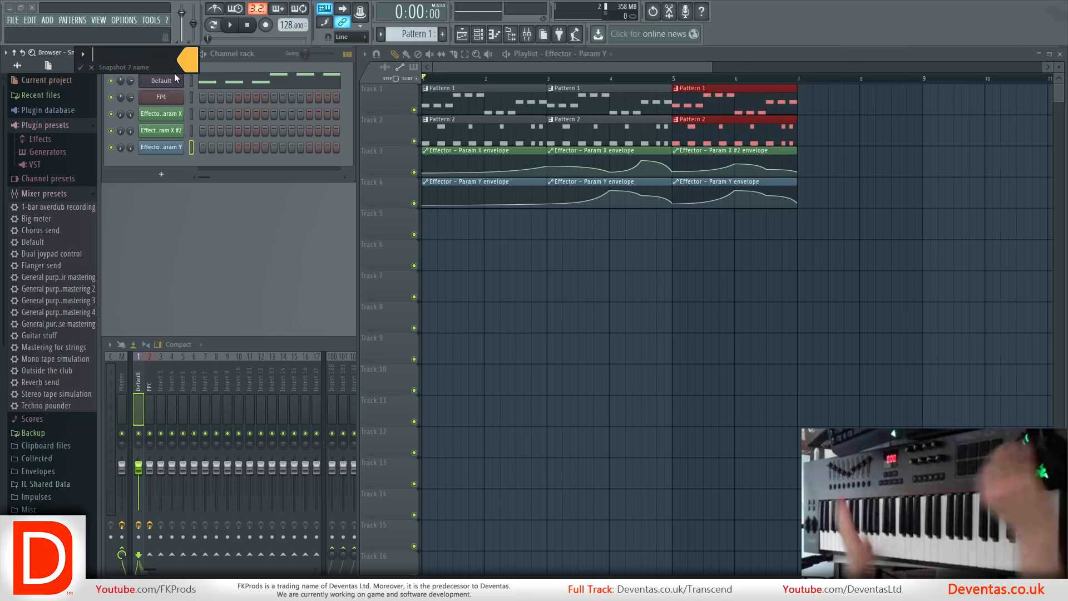
pyautogui.write('Mixewr')
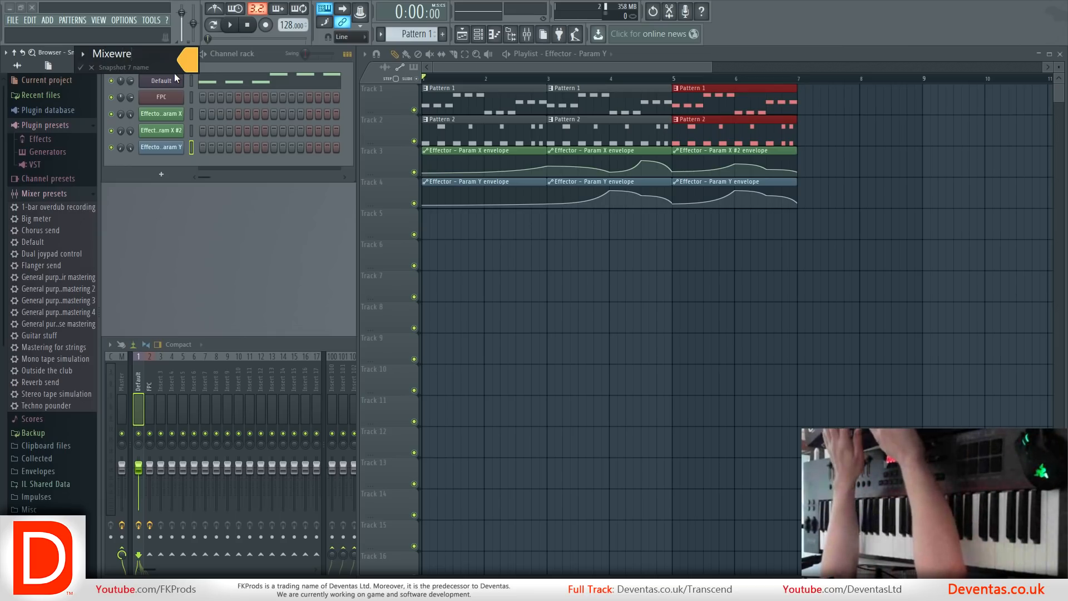
pyautogui.press('BackSpace')
pyautogui.write('r Presets')
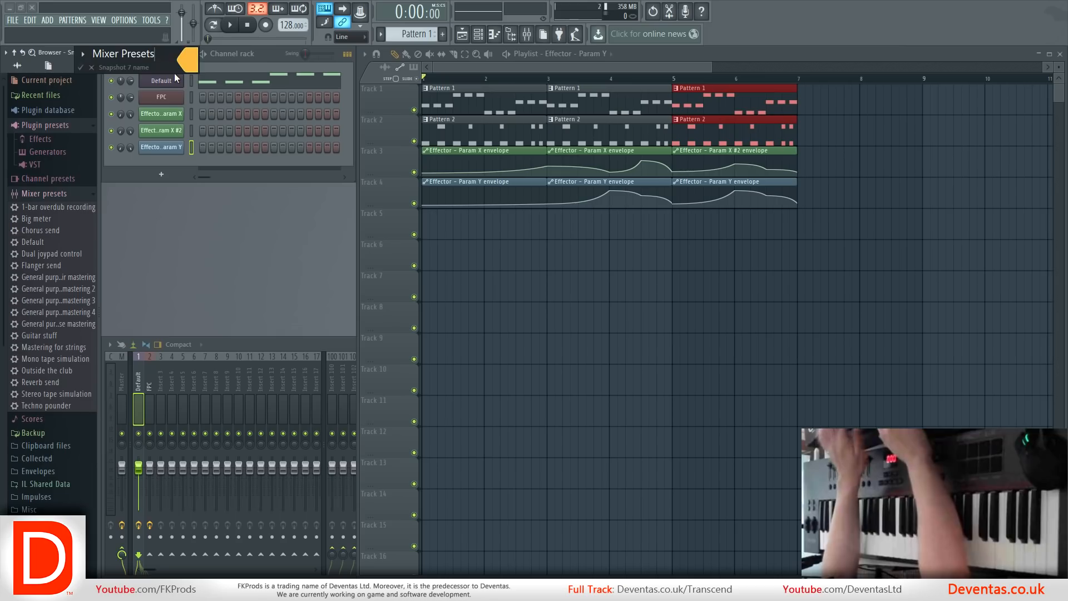
pyautogui.press('Return')
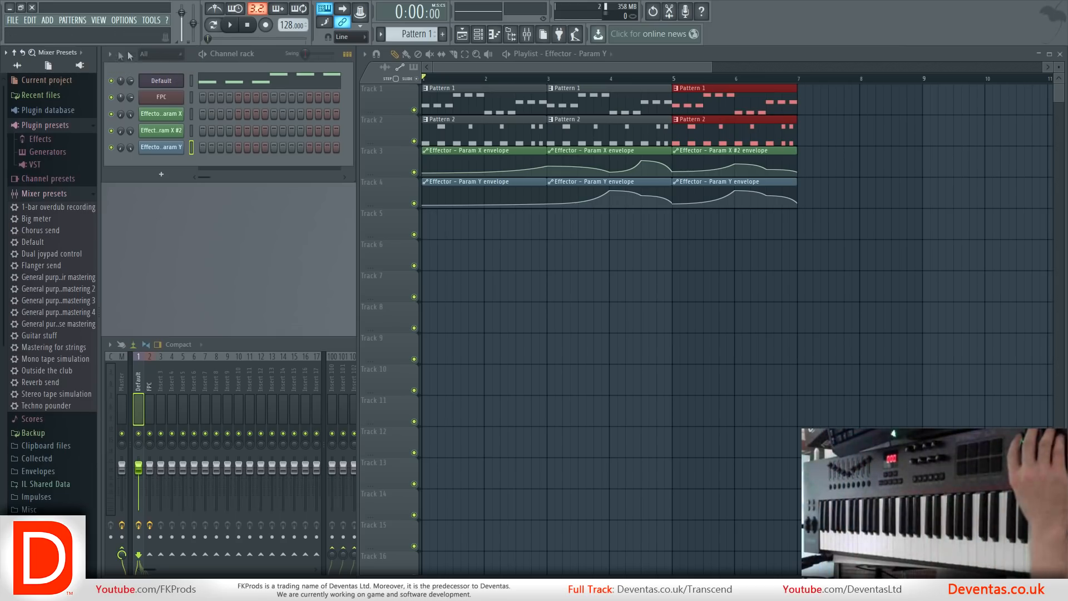
# Check the Gen. External browser snapshot and bring up the Hardcore Kicks VST free edition channel's plugin window.
pyautogui.click(79, 53)
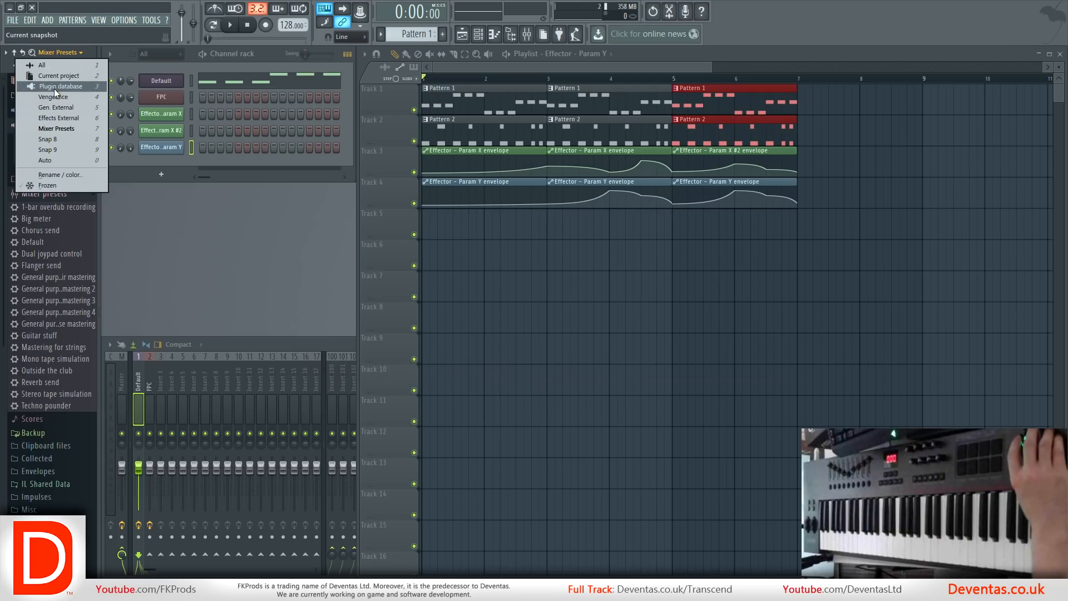
pyautogui.click(59, 107)
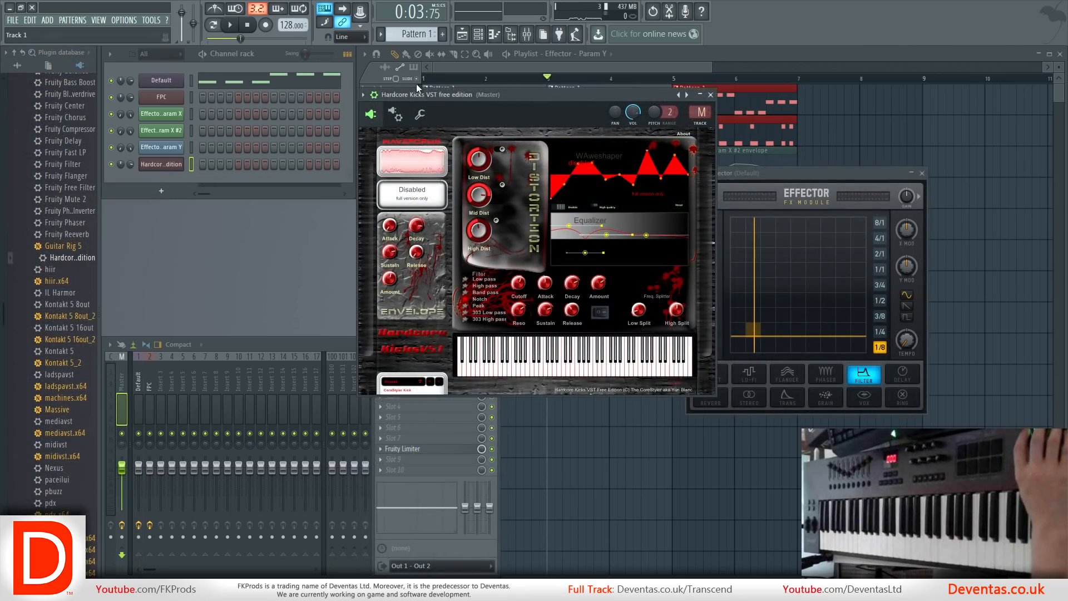
pyautogui.click(418, 88)
pyautogui.click(161, 164)
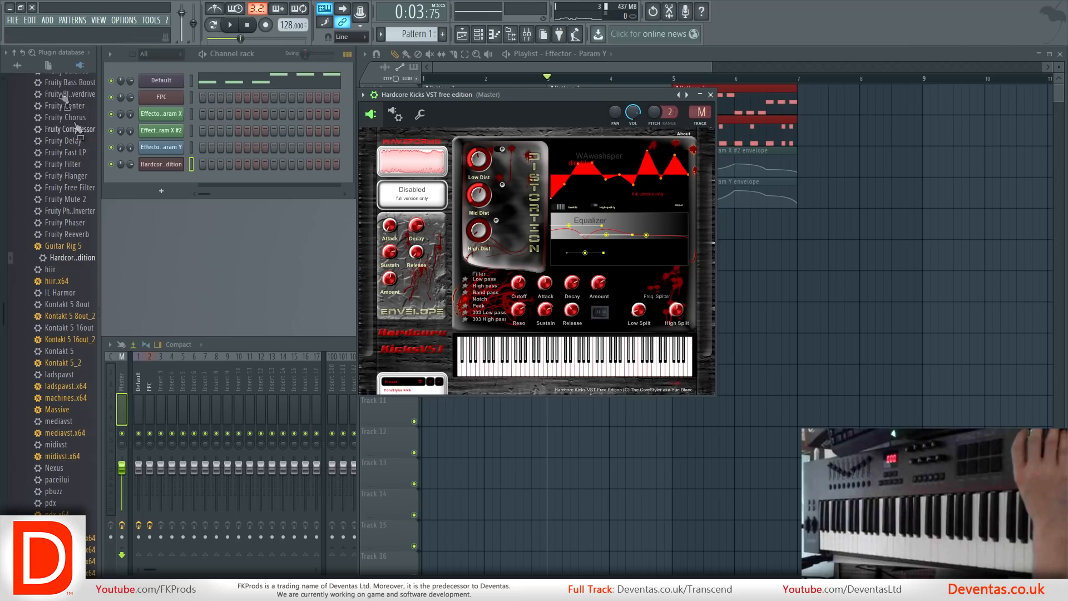
# Switch the browser to the Gen. External snapshot and reload the External folder of generators.
pyautogui.click(61, 52)
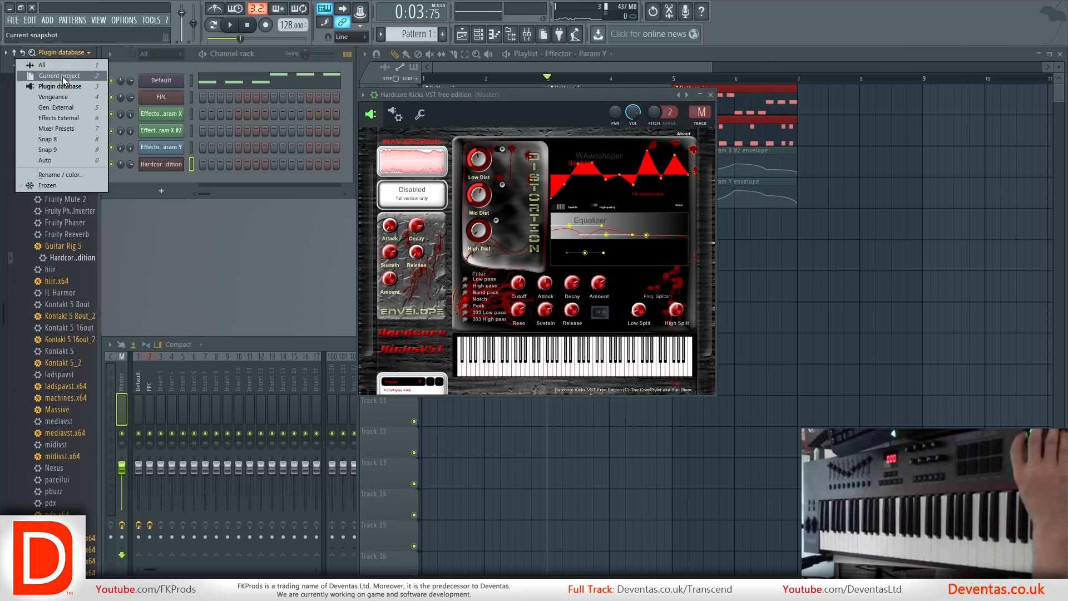
pyautogui.click(56, 108)
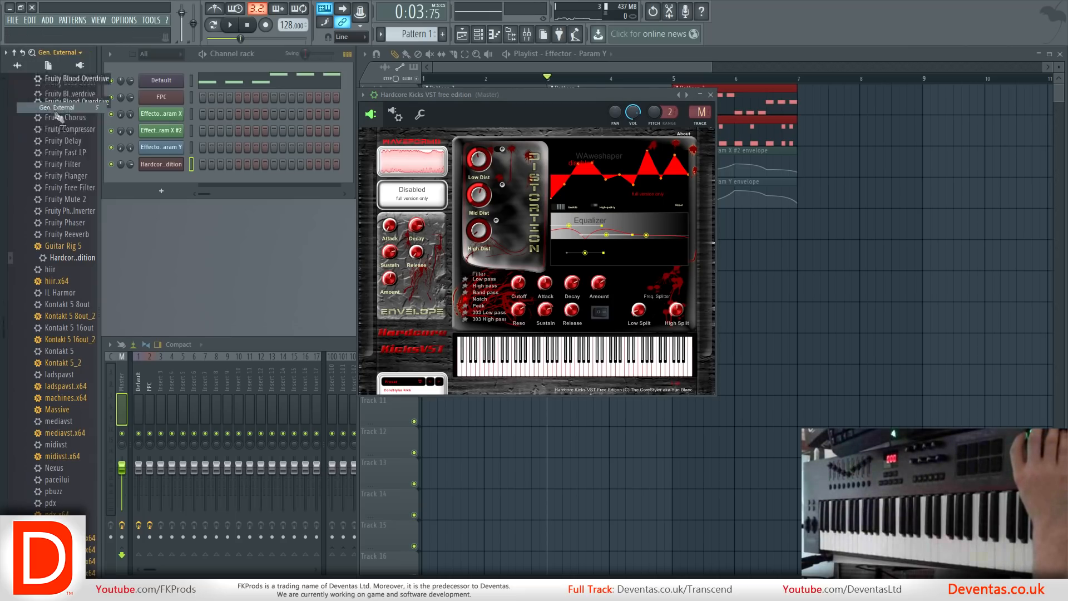
pyautogui.click(48, 178)
pyautogui.click(48, 178)
pyautogui.moveTo(48, 182); pyautogui.dragTo(81, 179)
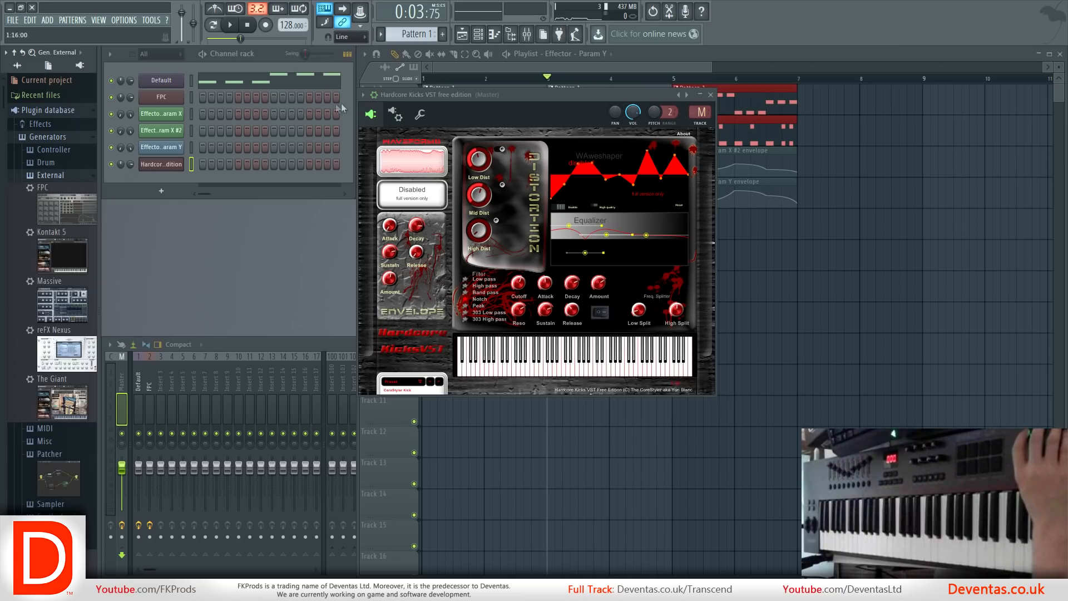
# Add Hardcore Kicks VST free edition to the plugin database as a favorite in the External subcategory and locate its browser entry.
pyautogui.click(363, 95)
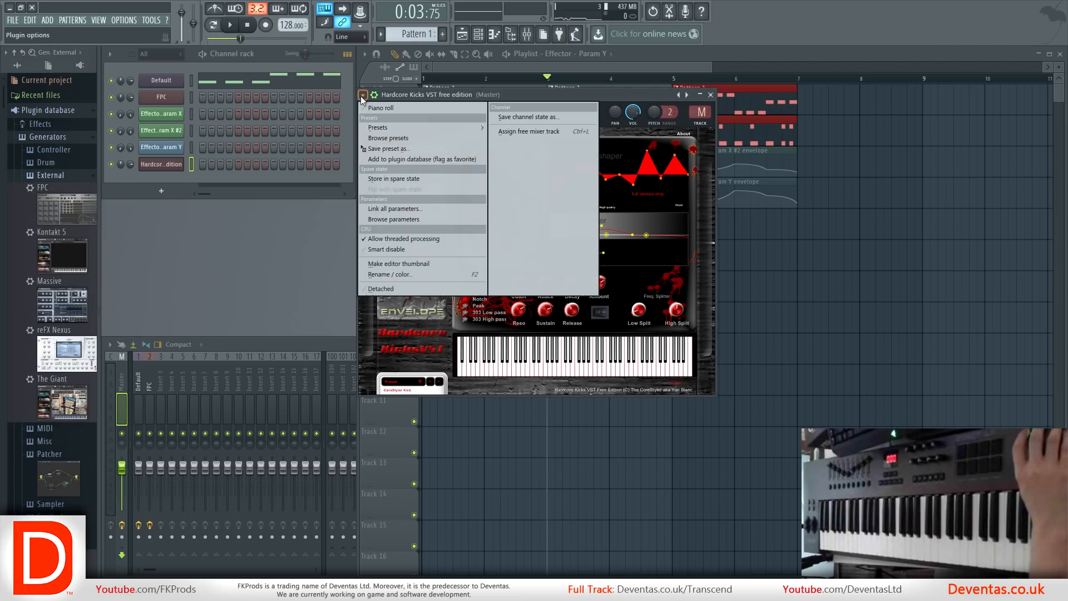
pyautogui.click(426, 159)
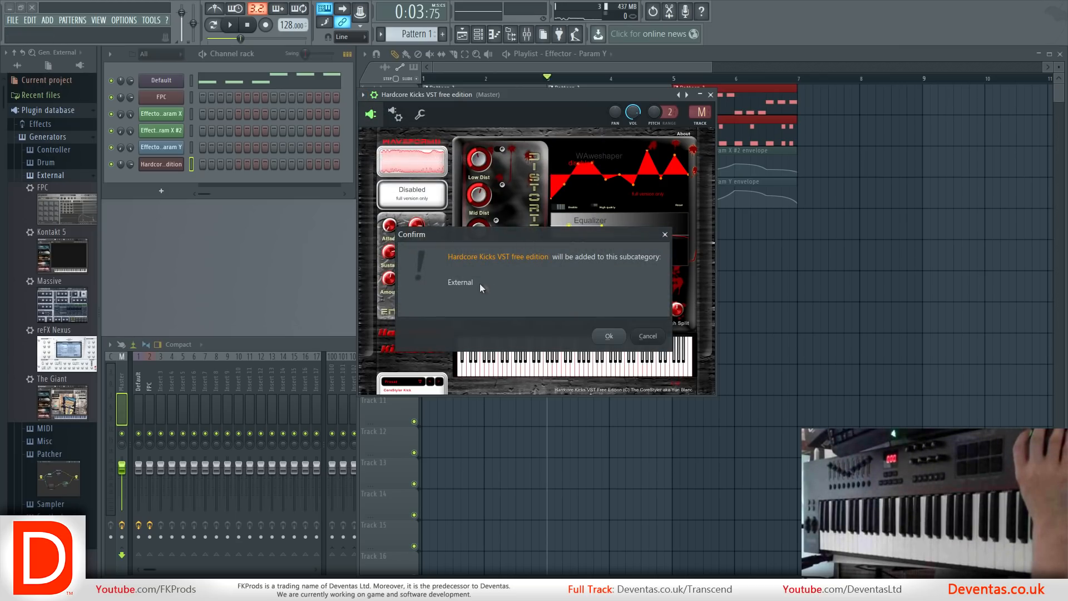
pyautogui.click(610, 336)
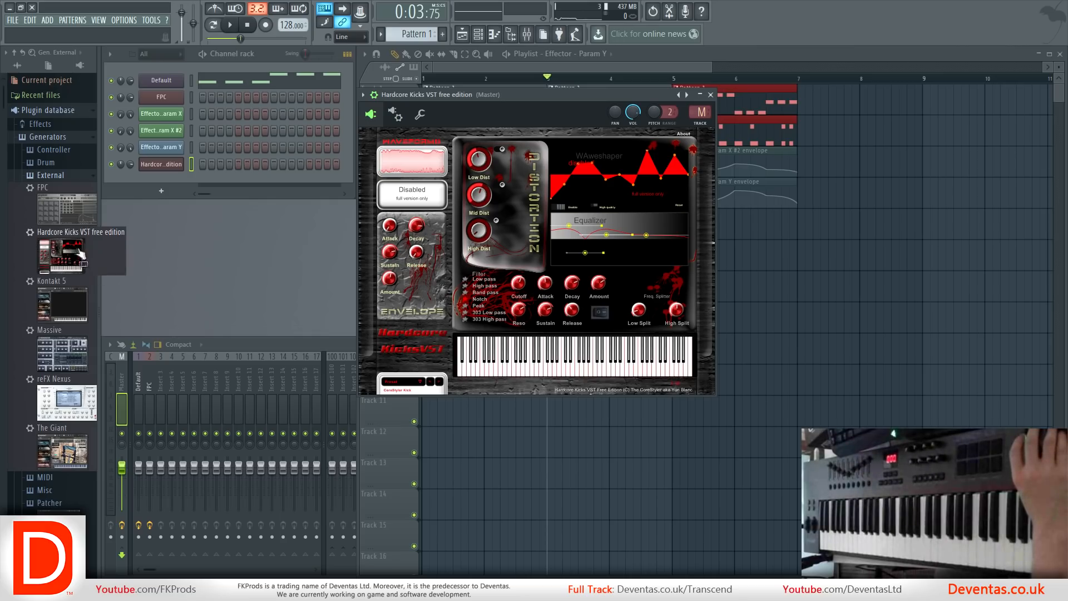
pyautogui.click(38, 237)
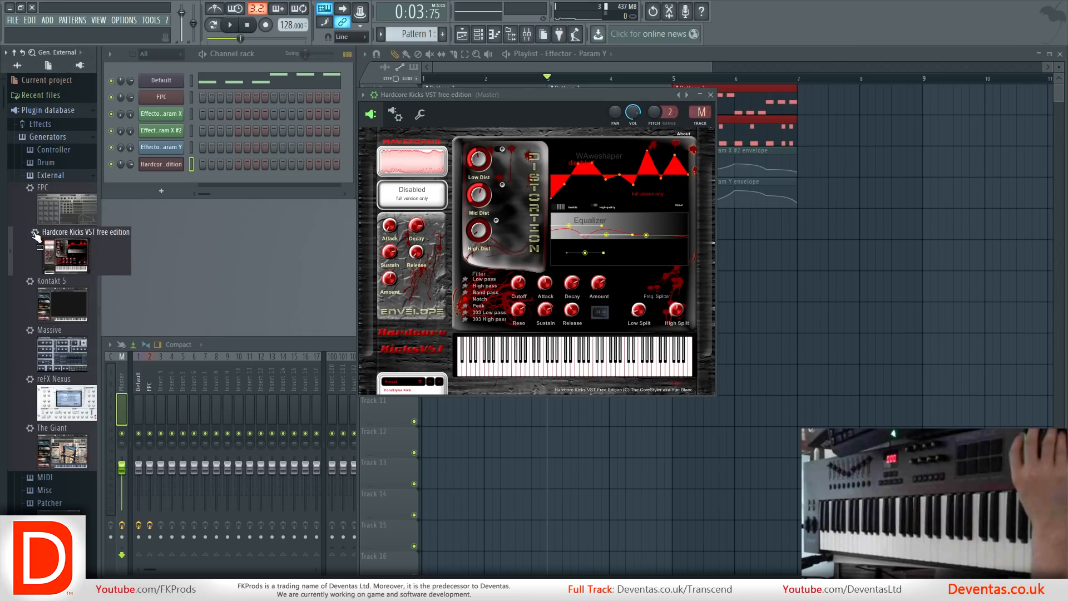
pyautogui.moveTo(33, 232); pyautogui.dragTo(61, 285)
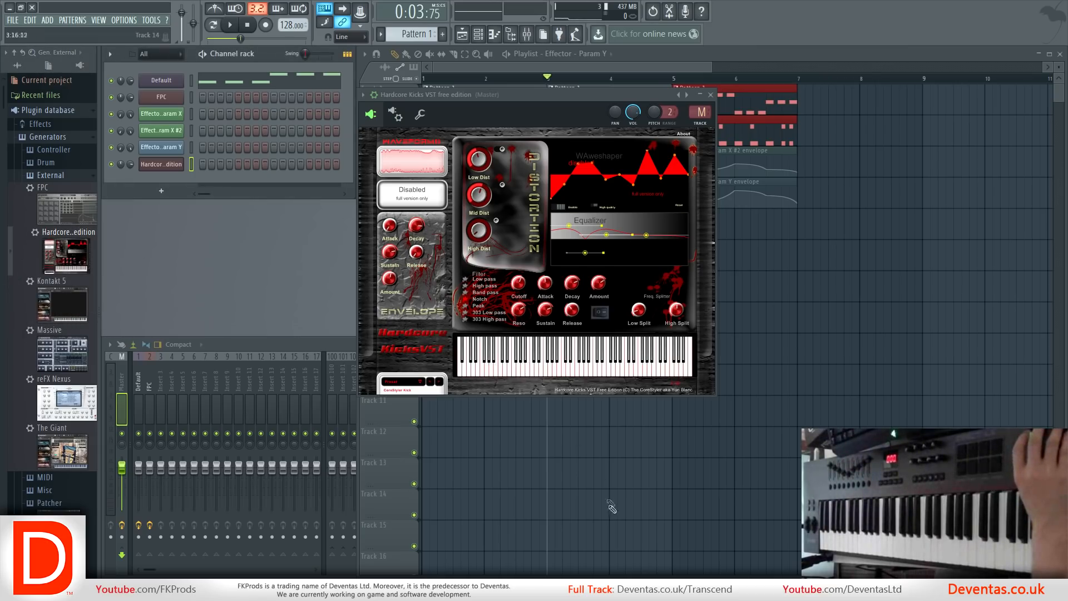
# Switch to Windows Explorer and open Data > Patches > Plugin database > Generators > External inside the FL Studio 12 folder.
pyautogui.click(586, 590)
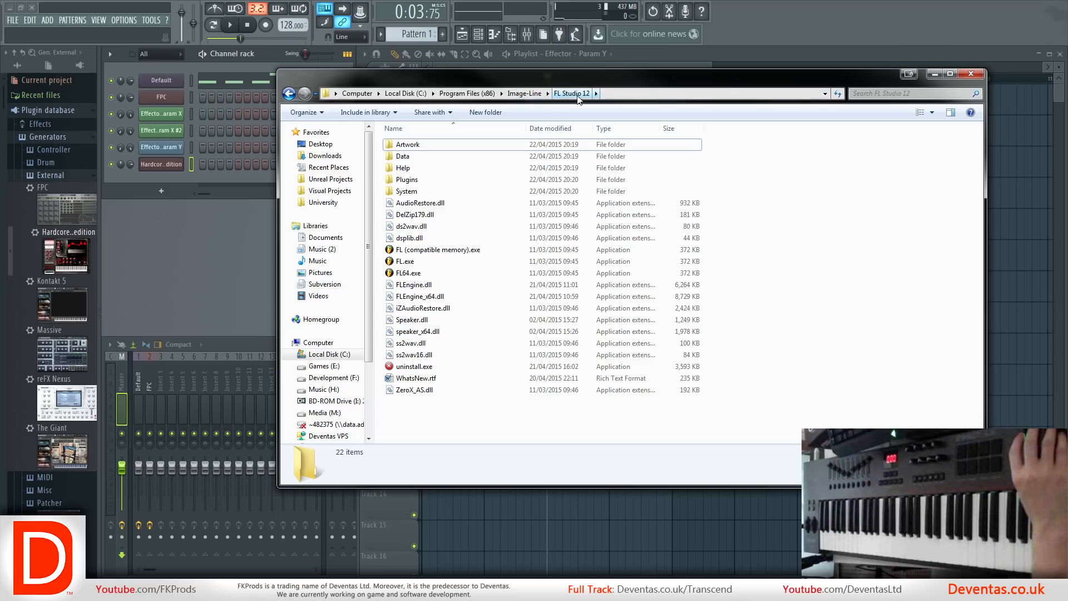
pyautogui.doubleClick(427, 160)
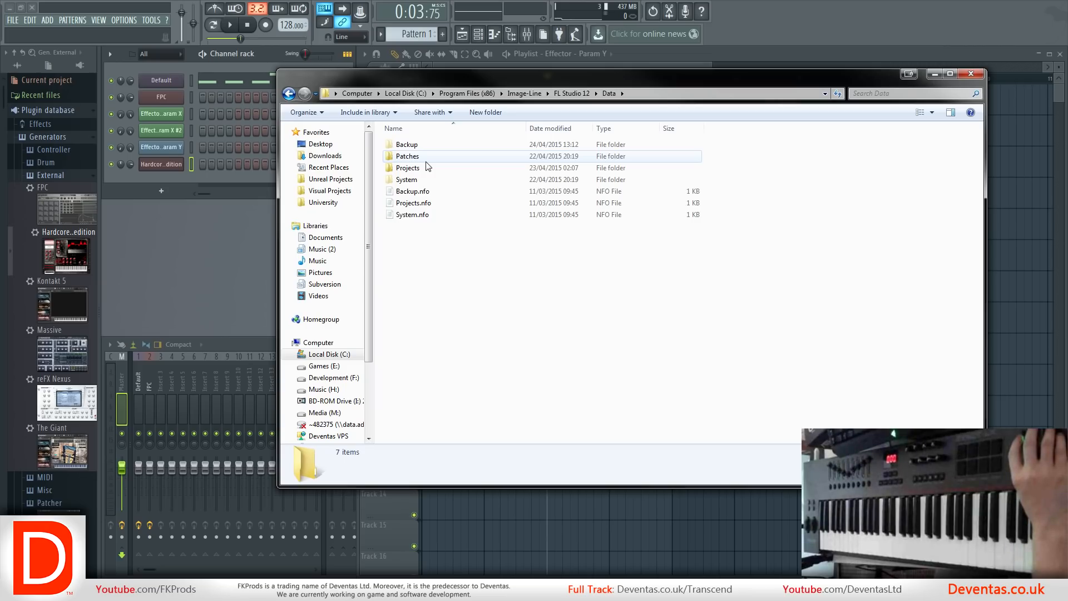
pyautogui.doubleClick(432, 159)
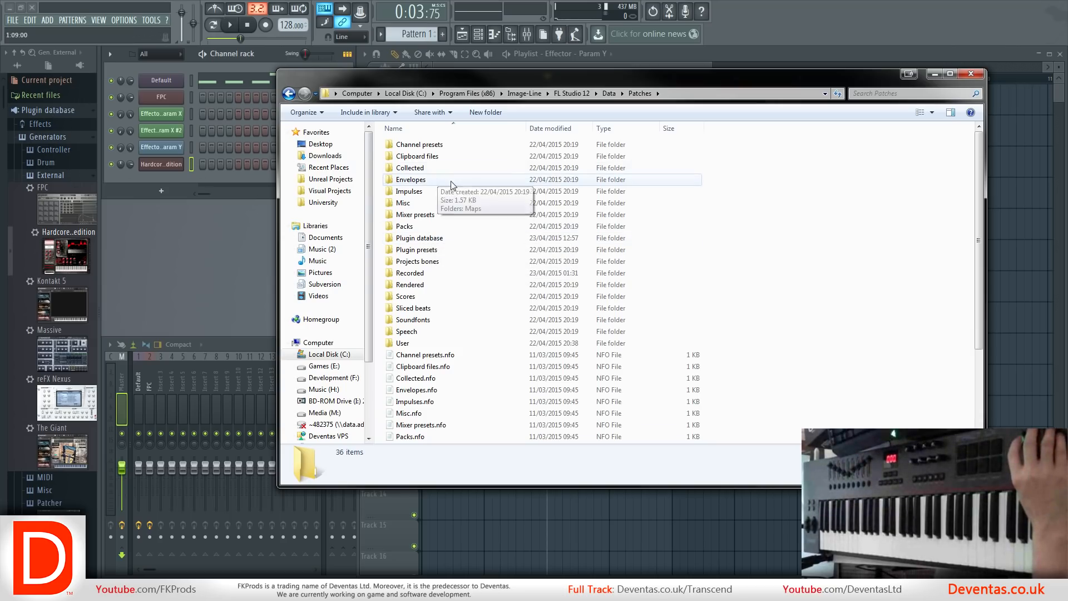
pyautogui.doubleClick(443, 238)
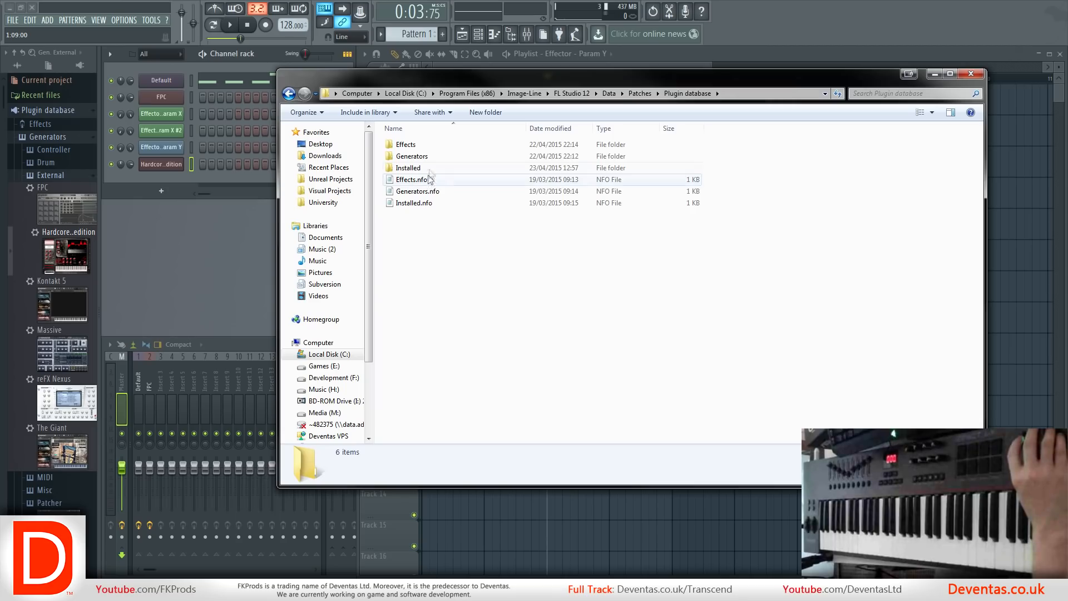
pyautogui.doubleClick(439, 157)
pyautogui.click(428, 176)
pyautogui.doubleClick(429, 168)
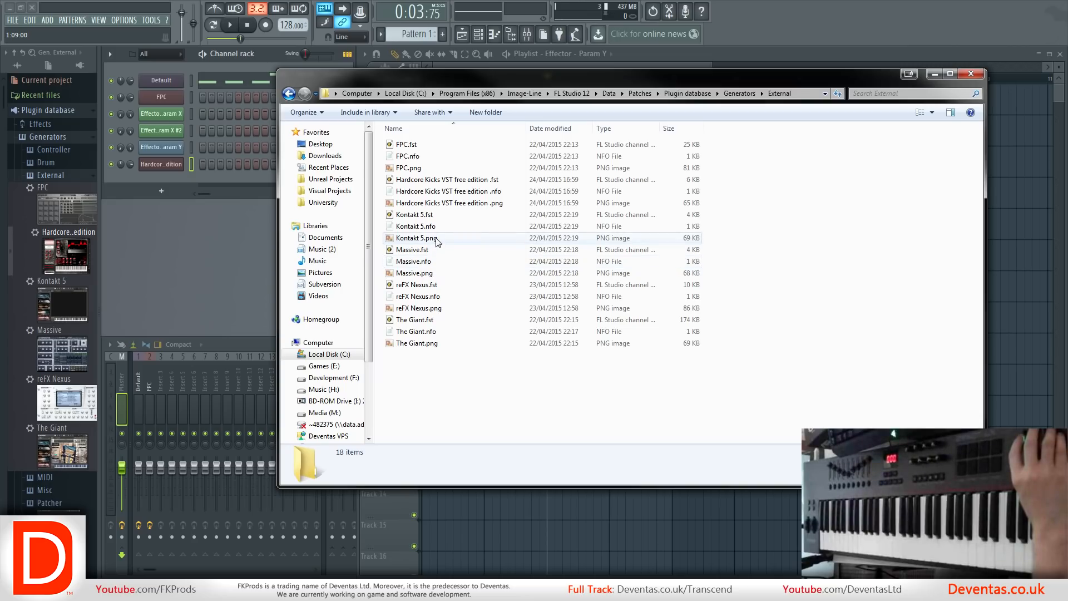
# Rename the .fst, .nfo and .png files of Hardcore Kicks VST free edition as Hardcore 1.
pyautogui.moveTo(442, 179); pyautogui.dragTo(71, 227)
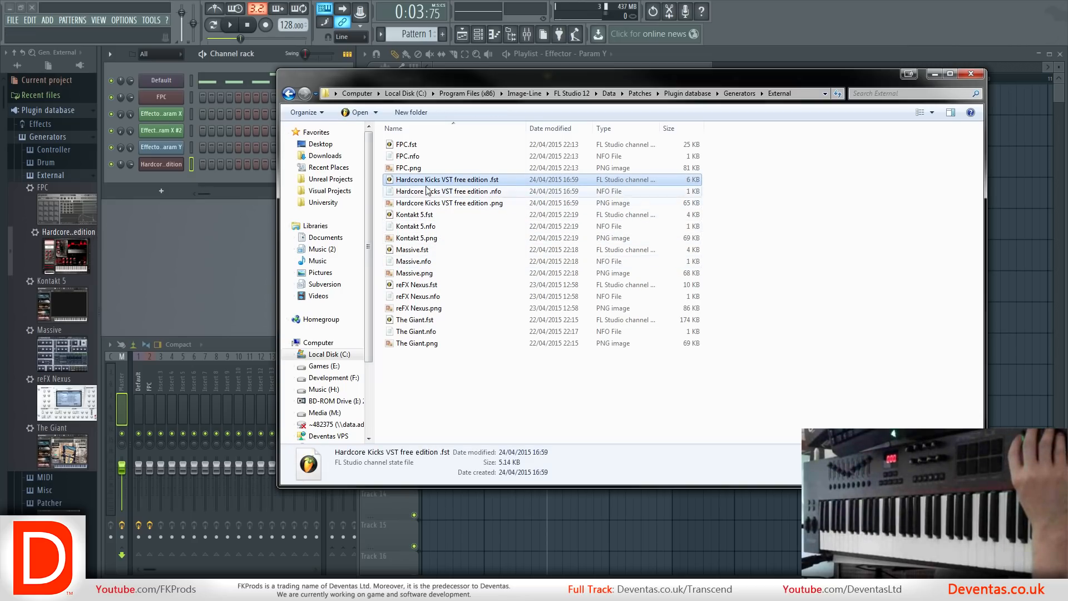
pyautogui.click(452, 181)
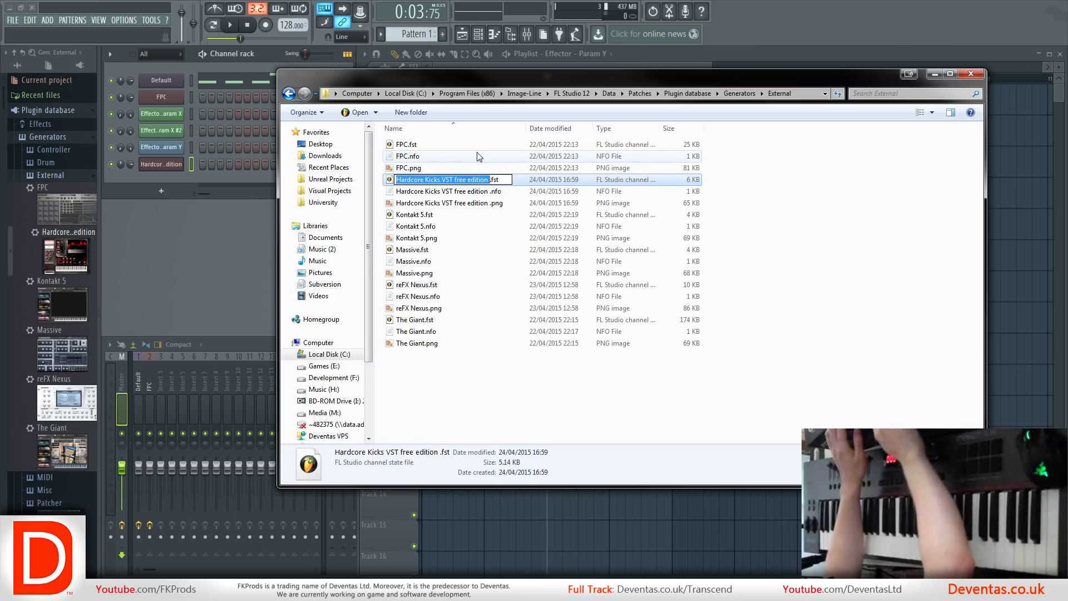
pyautogui.write('Hardcore 1')
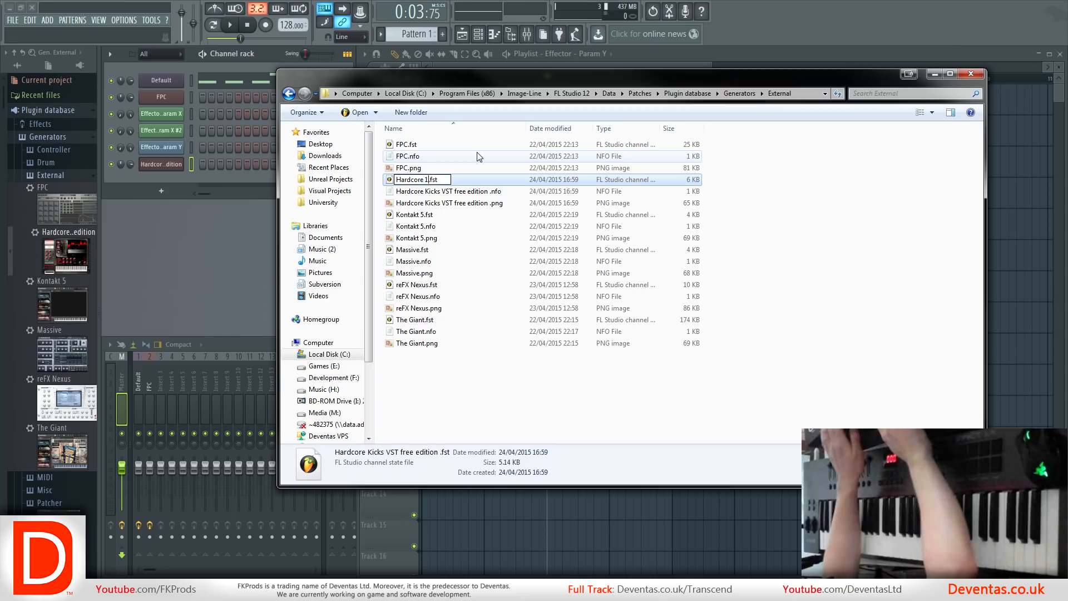
pyautogui.press('Return')
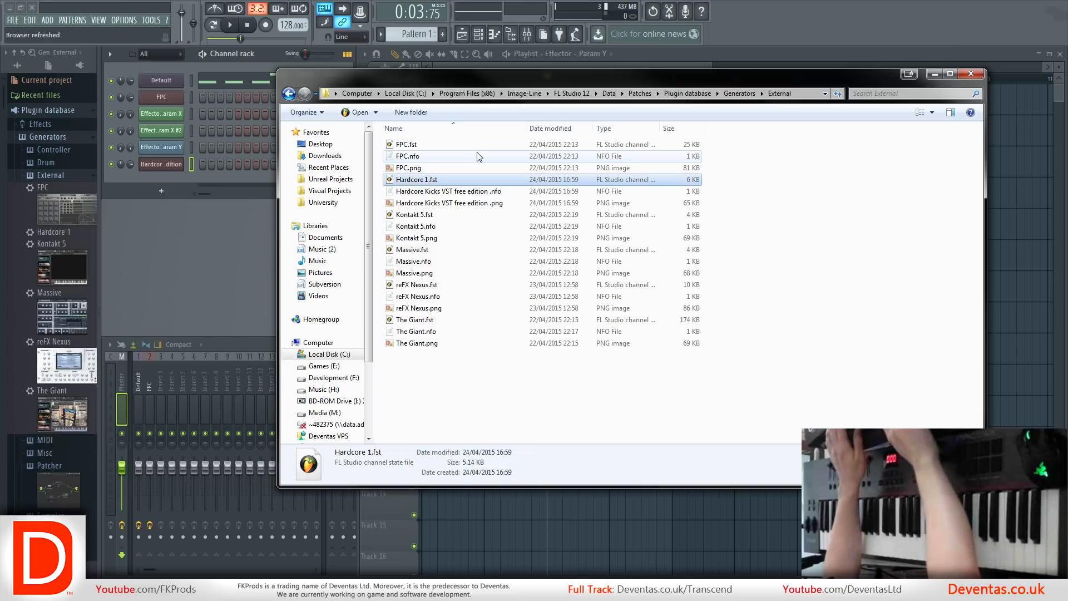
pyautogui.click(428, 195)
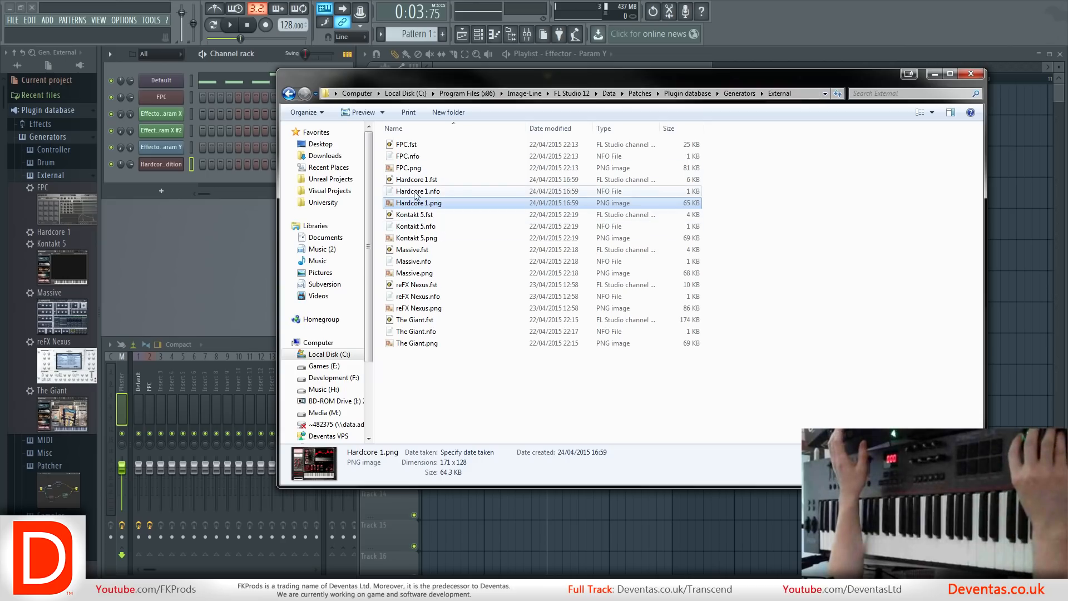
# Edit Hardcore 1.nfo in Notepad so the bitmap reference reads Hardcore 1.png, then save and close it.
pyautogui.click(415, 195)
pyautogui.rightClick(413, 196)
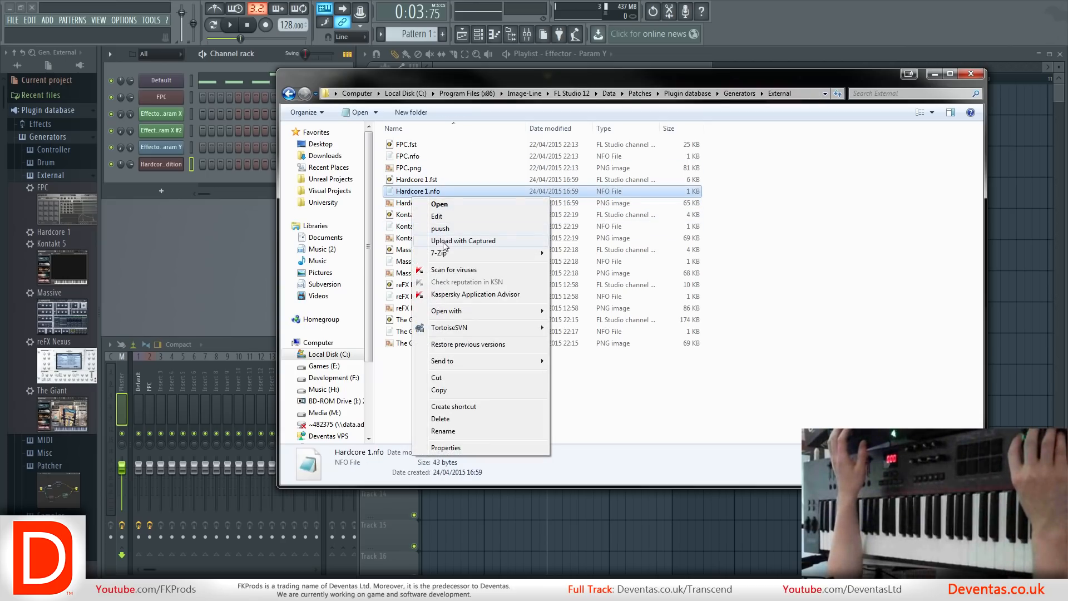
pyautogui.click(440, 216)
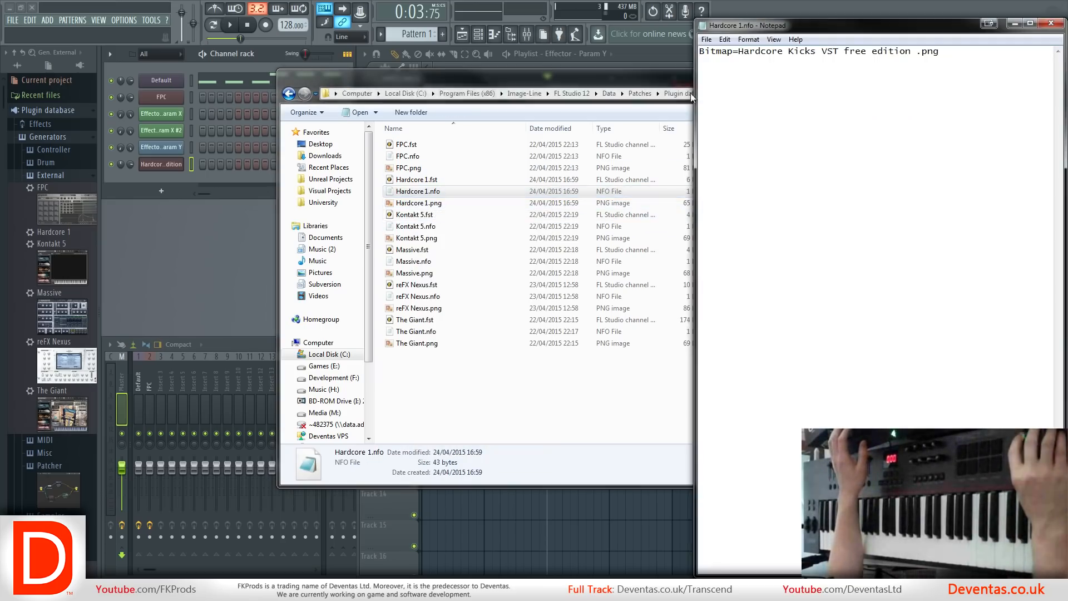
pyautogui.moveTo(918, 51); pyautogui.dragTo(813, 59)
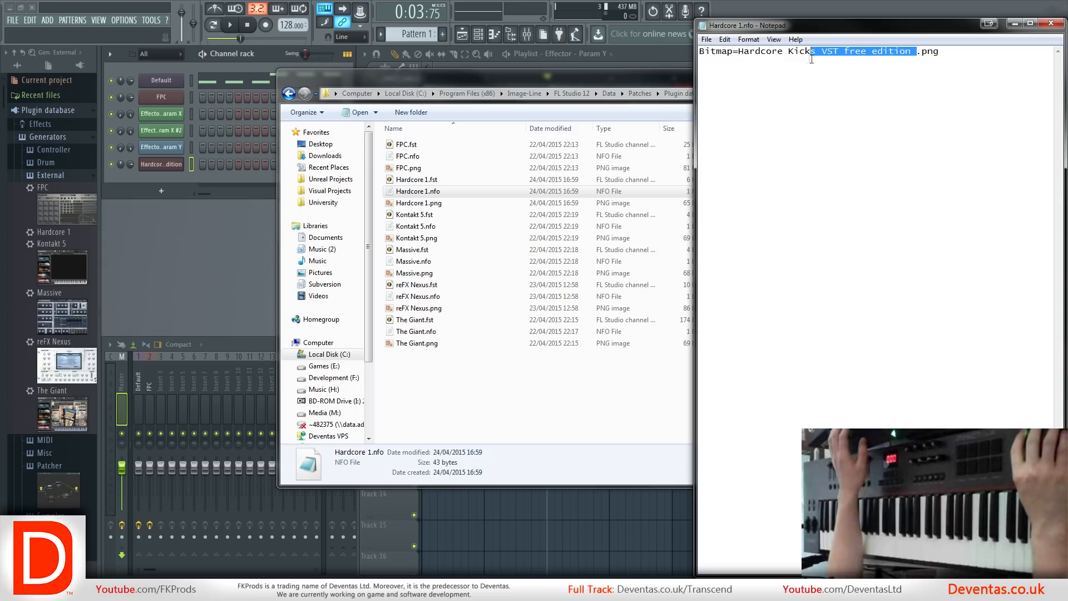
pyautogui.write('ardcore 1')
pyautogui.press('Return')
pyautogui.press('BackSpace')
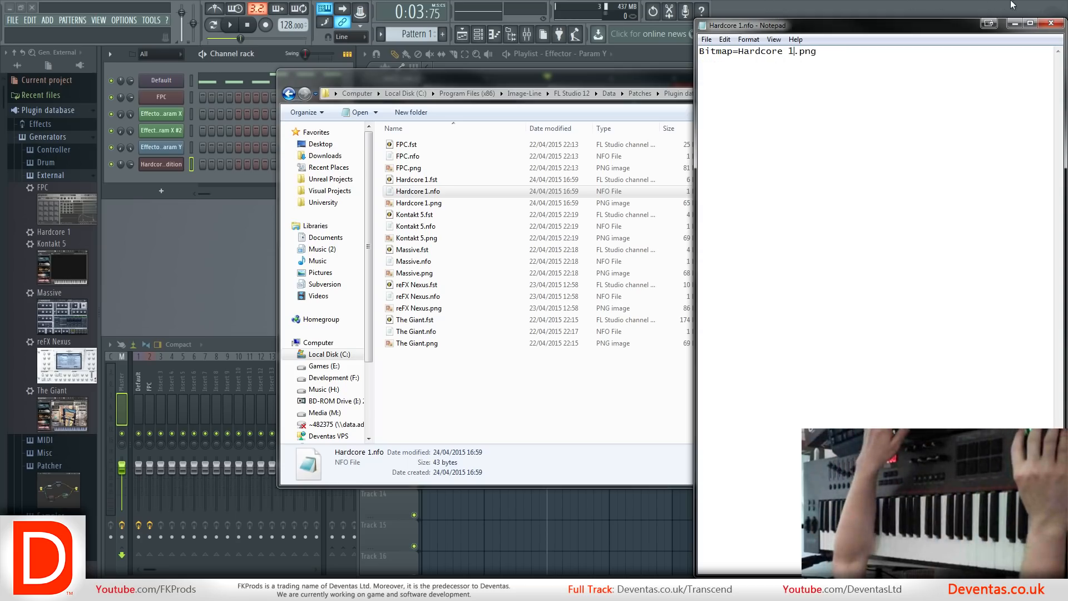
pyautogui.click(1052, 23)
pyautogui.press('Return')
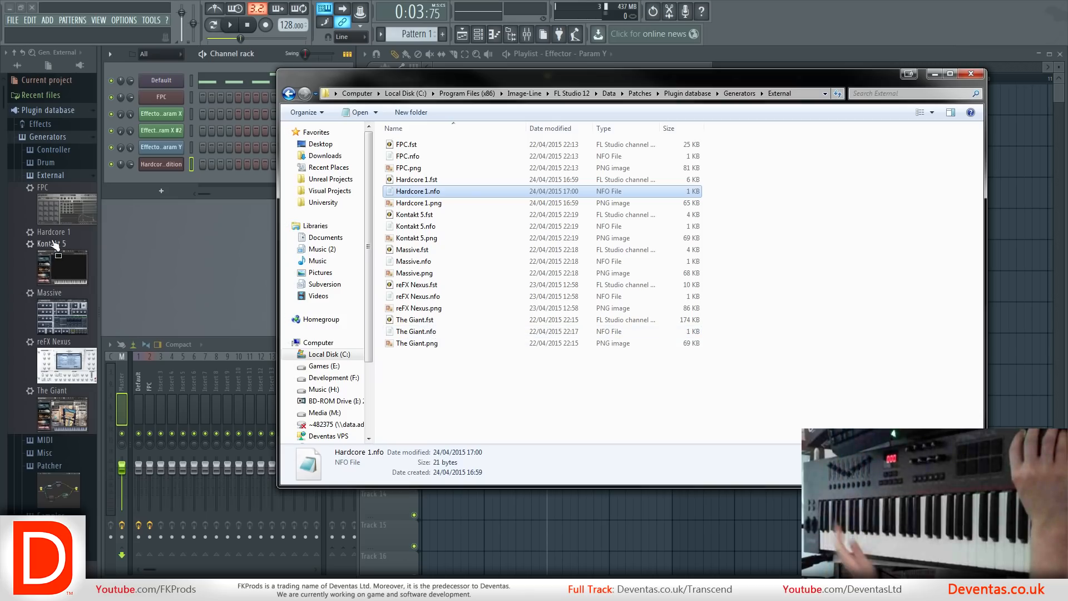
# Return to FL Studio, reload the External folder and load the Hardcore 1 preset onto the Hardcore Kicks channel.
pyautogui.click(51, 175)
pyautogui.click(50, 178)
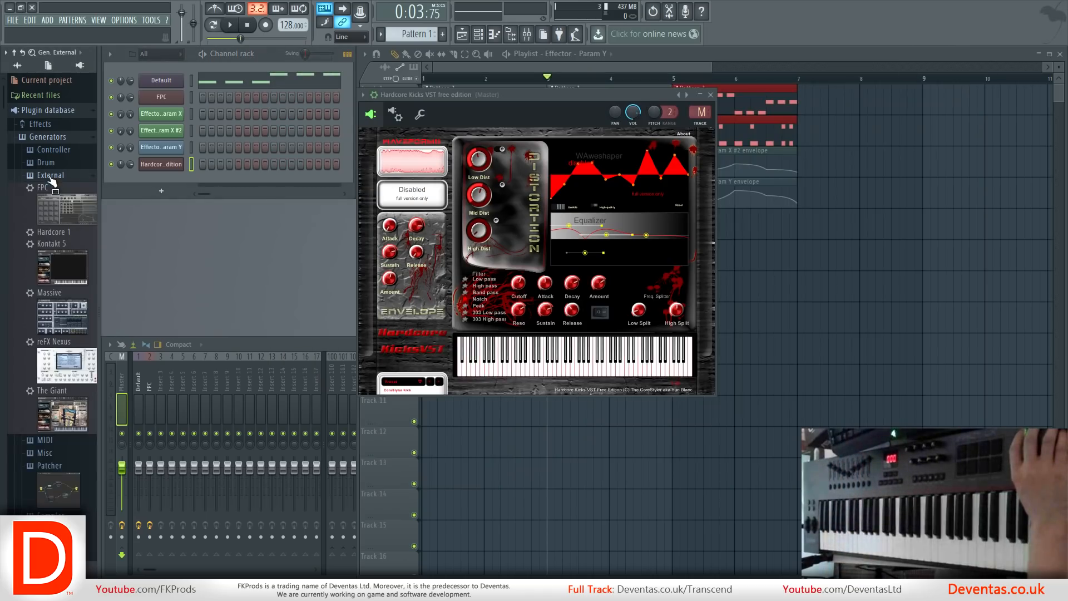
pyautogui.moveTo(56, 232); pyautogui.dragTo(152, 164)
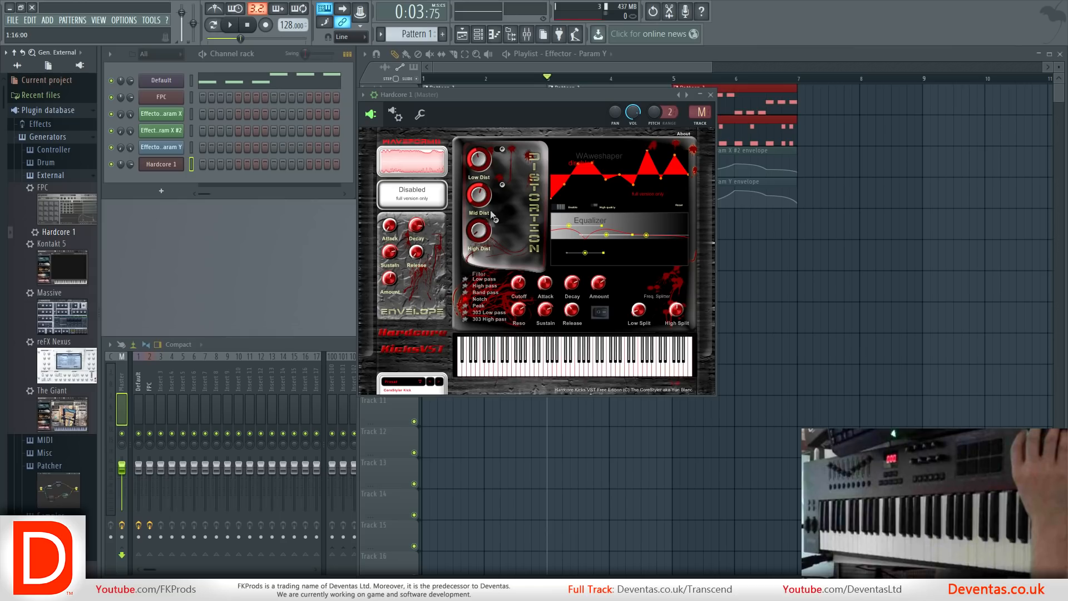
# Add the Hardcore 1 channel's plugin to the database as a favorite under External, and load the new Hardcore Kicks entry as another channel.
pyautogui.click(485, 166)
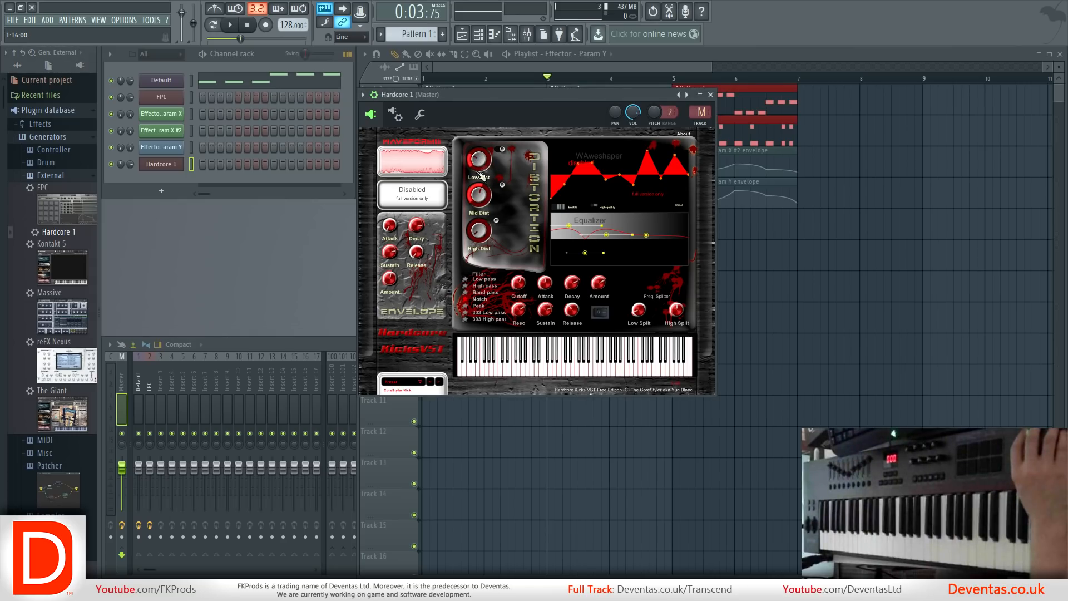
pyautogui.click(363, 95)
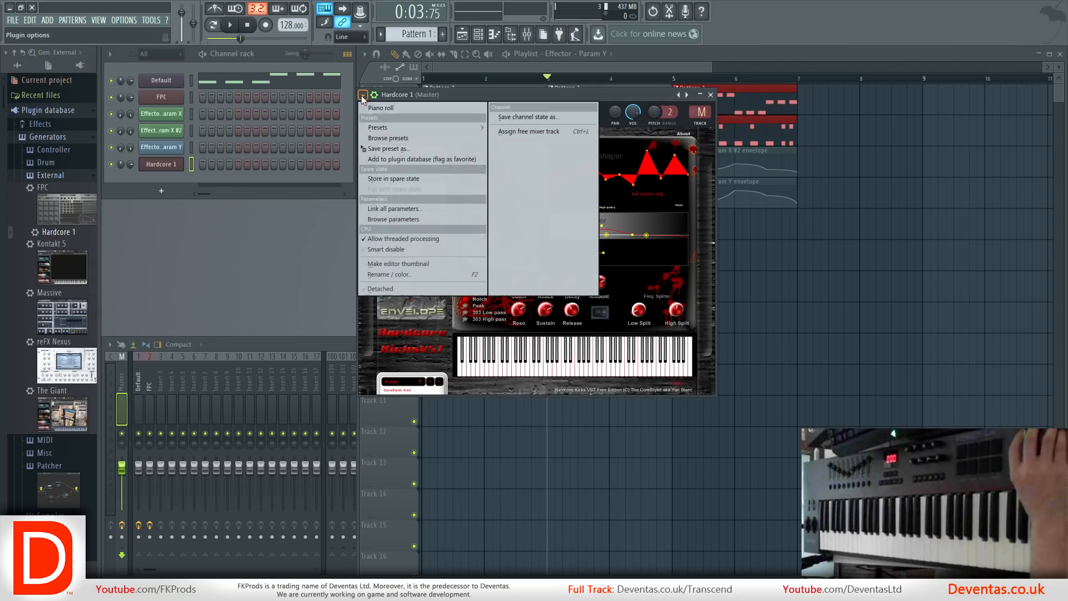
pyautogui.click(388, 160)
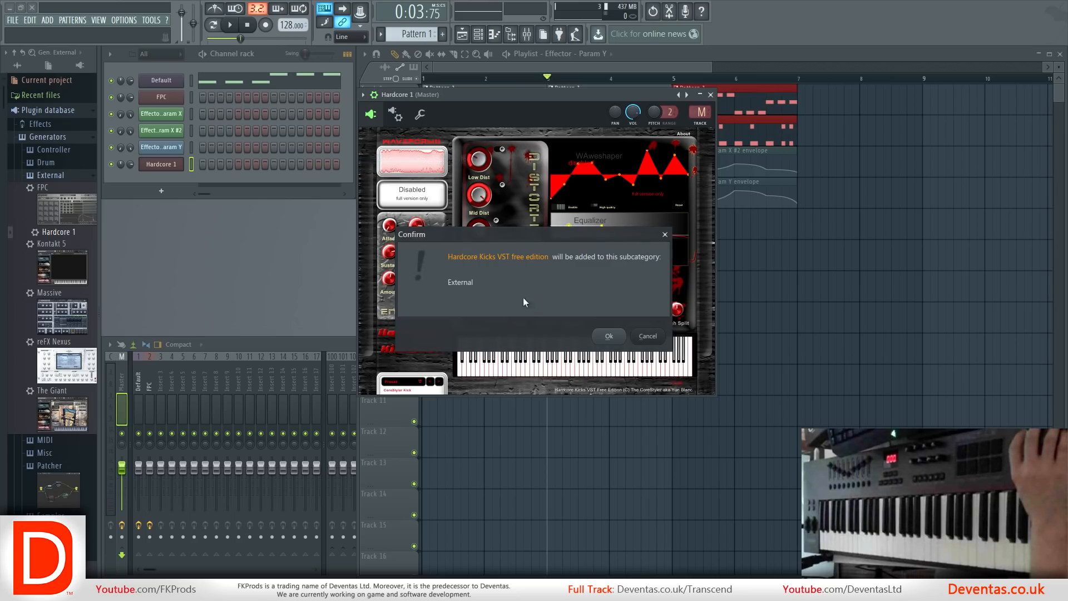
pyautogui.click(610, 336)
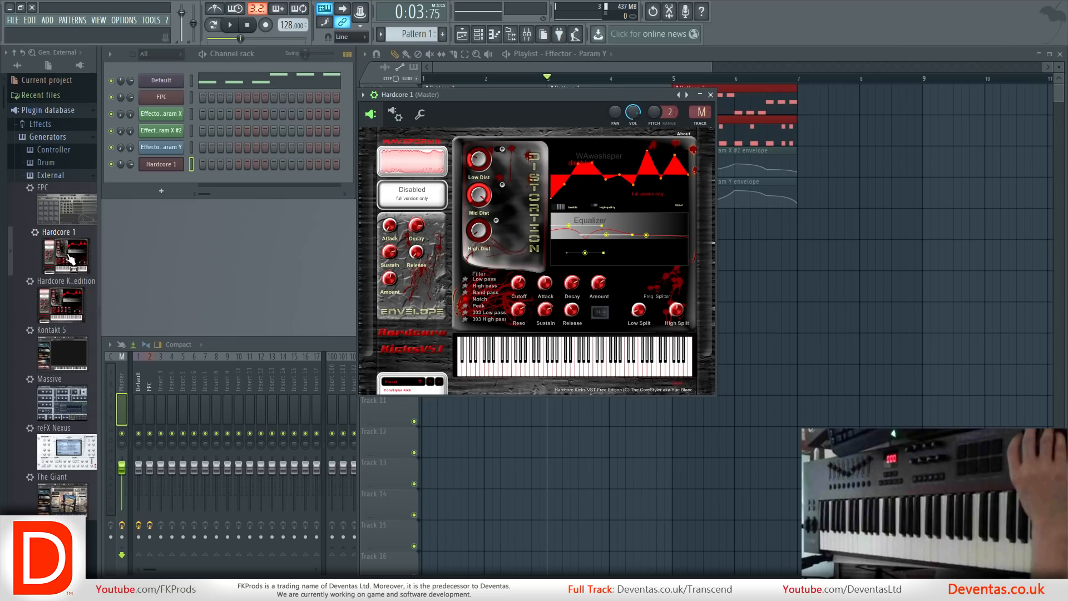
pyautogui.moveTo(70, 297); pyautogui.dragTo(148, 173)
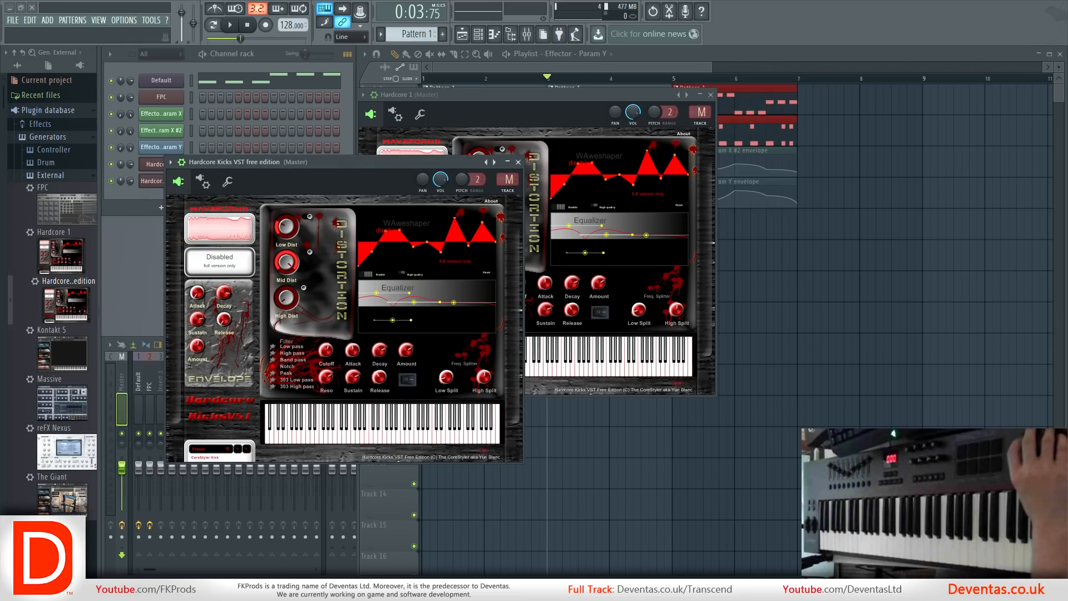
# Switch to Windows Explorer, check the Hardcore Kicks VST free edition files in the External folder, and close the window.
pyautogui.hotkey('alt', 'Tab')
pyautogui.click(430, 272)
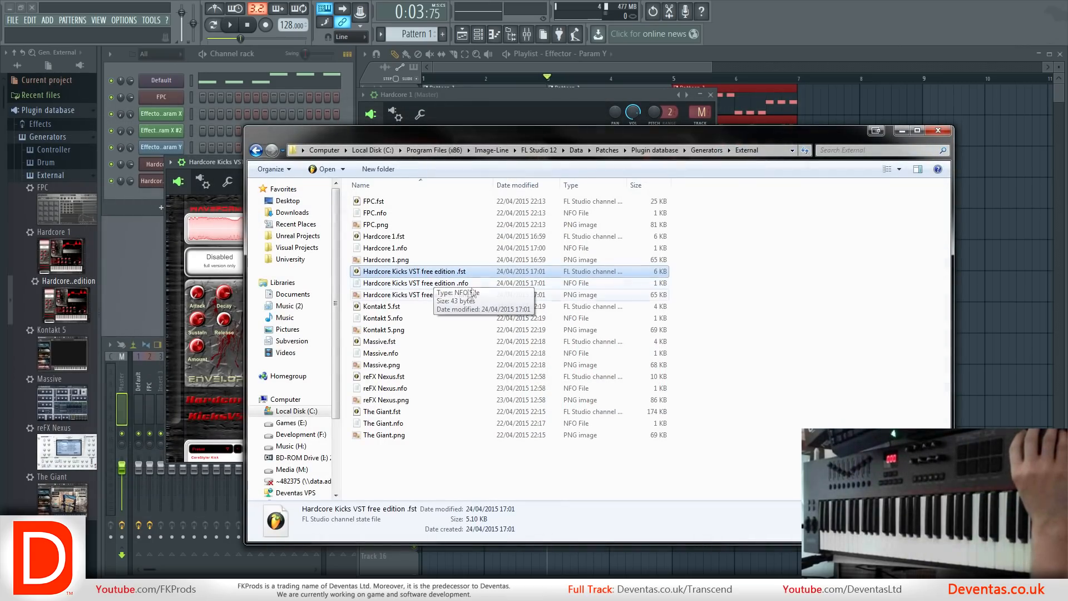
pyautogui.click(939, 131)
# Load Kontakt 5 from the plugin database as a new channel, move its window clear of the others, and list The Giant library's instruments.
pyautogui.moveTo(55, 334); pyautogui.dragTo(149, 192)
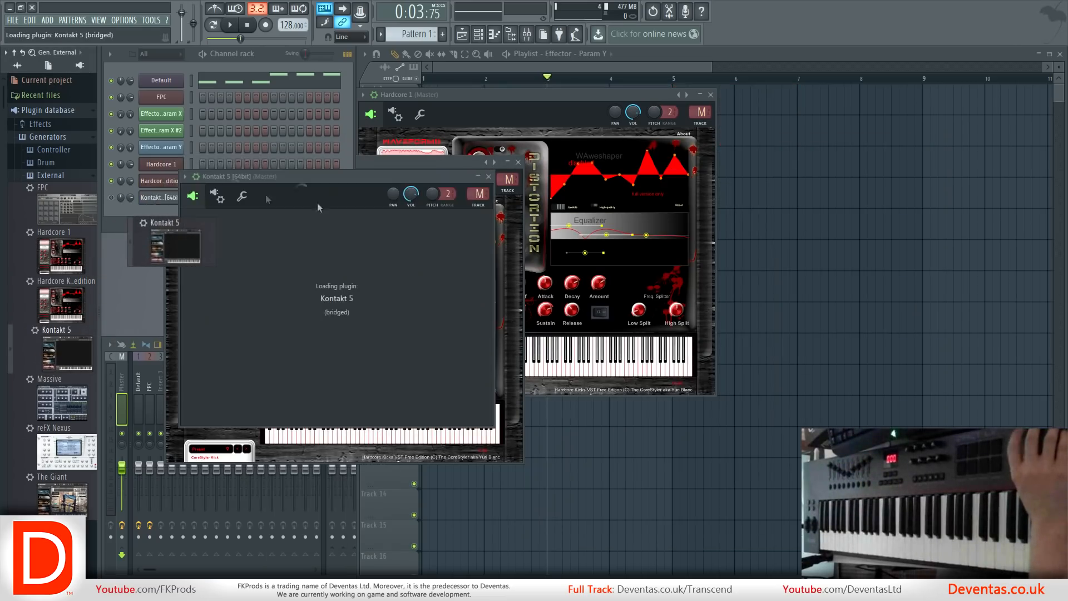
pyautogui.moveTo(427, 176); pyautogui.dragTo(728, 109)
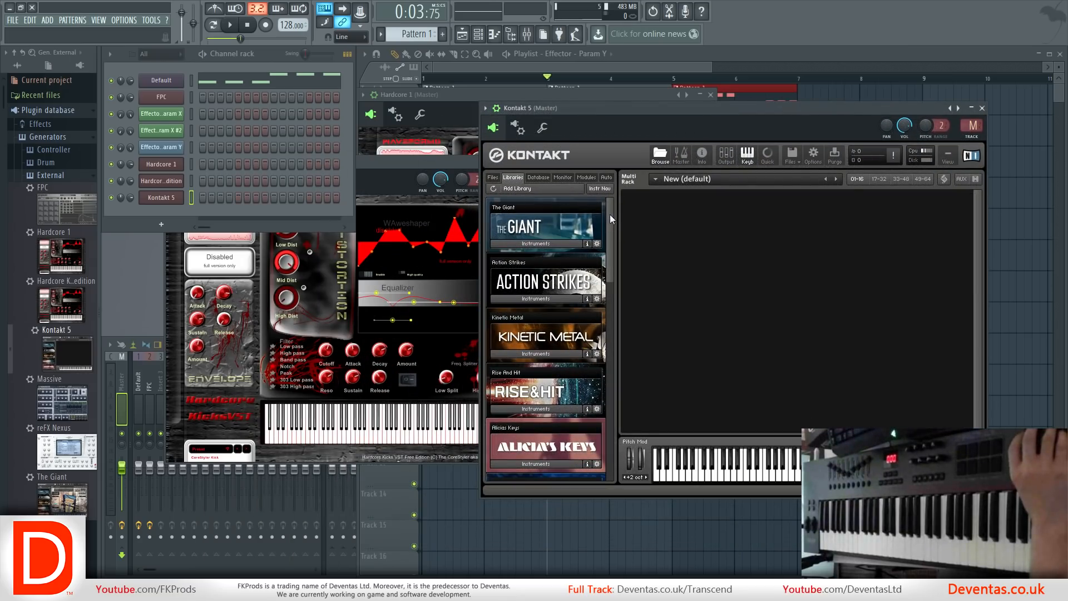
pyautogui.moveTo(612, 213)
pyautogui.mouseDown()
pyautogui.moveTo(601, 269)
pyautogui.moveTo(614, 215)
pyautogui.mouseUp()
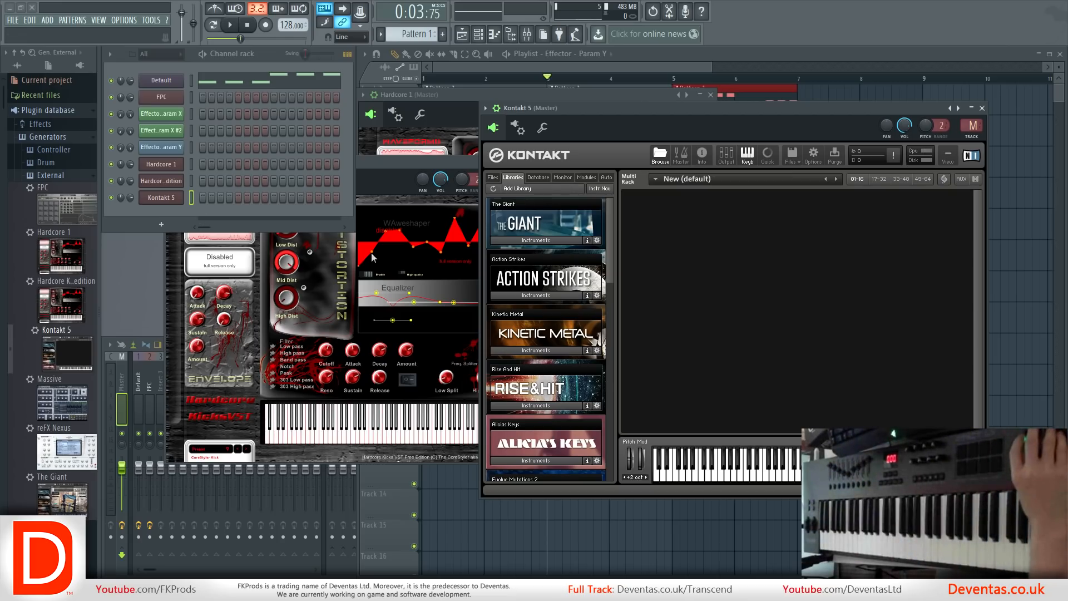
pyautogui.click(529, 240)
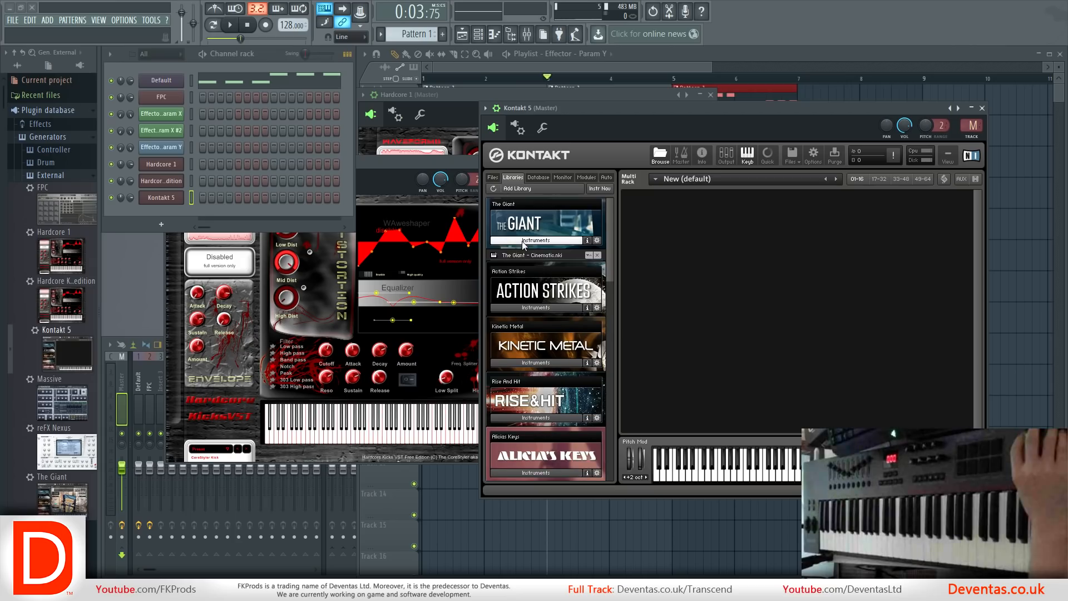
# Load The Giant preset from the plugin database as a new channel and reposition its window slightly.
pyautogui.moveTo(56, 477); pyautogui.dragTo(153, 223)
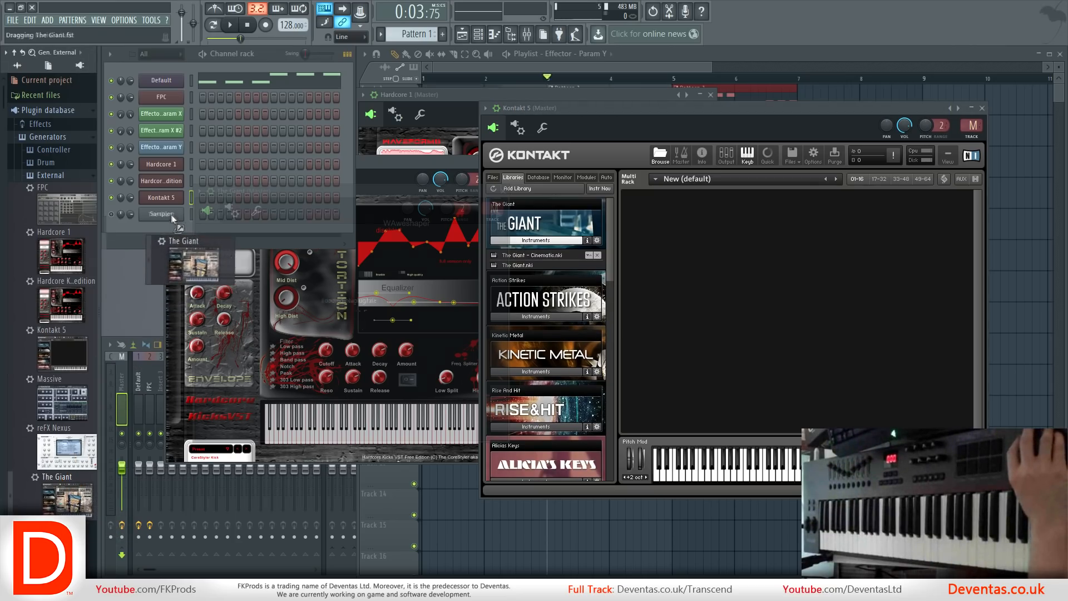
pyautogui.click(763, 123)
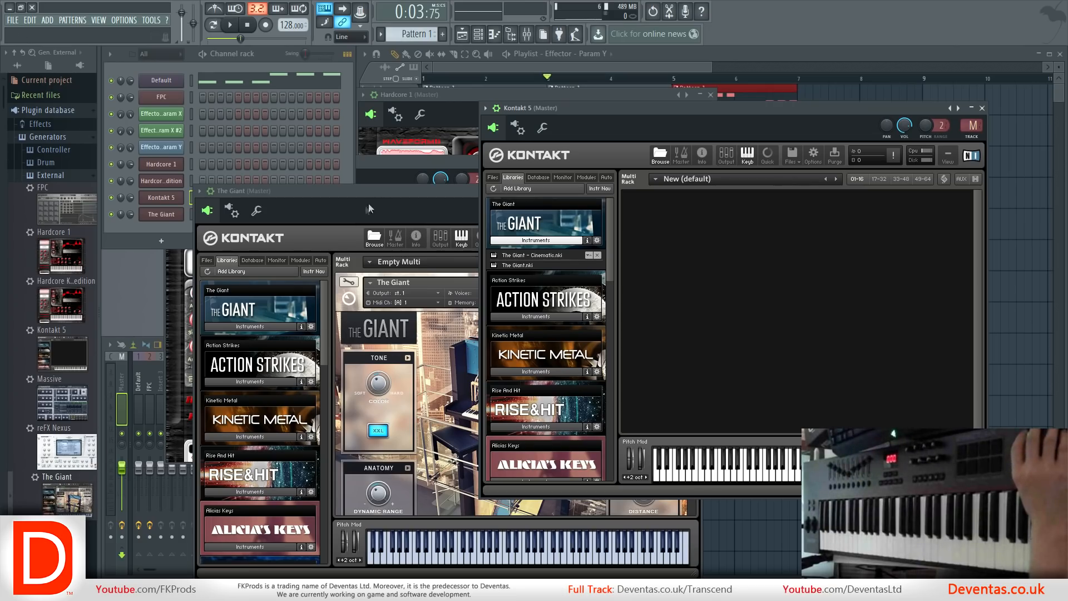
pyautogui.moveTo(377, 195); pyautogui.dragTo(368, 190)
# Load the Scarbee Rickenbacker Bass.nki instrument from its library into the empty Kontakt 5 channel.
pyautogui.click(668, 120)
pyautogui.scroll(-8, 593, 307)
pyautogui.click(548, 400)
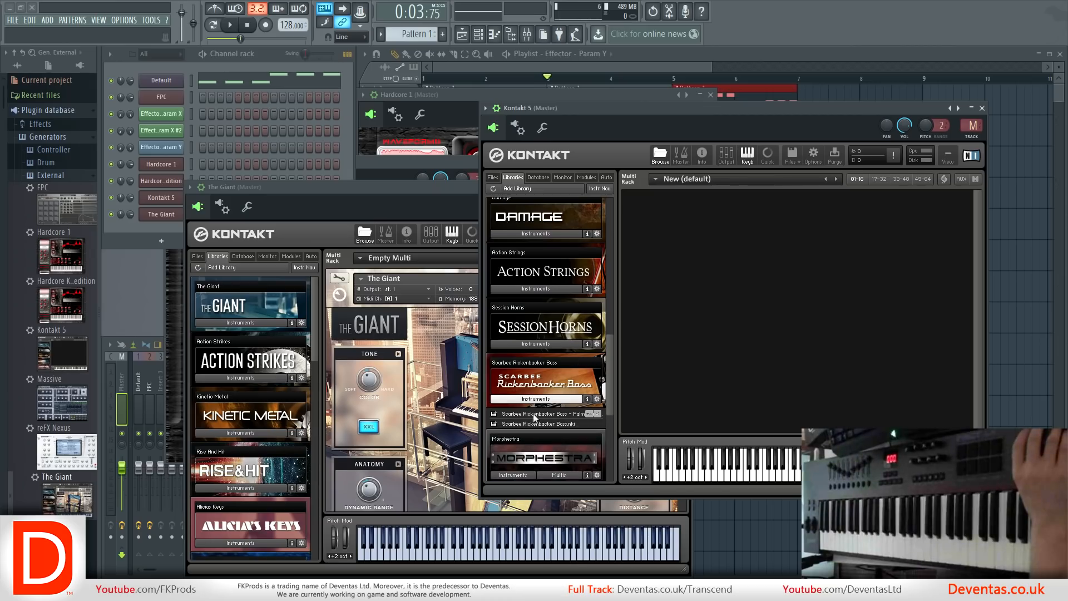
pyautogui.click(530, 425)
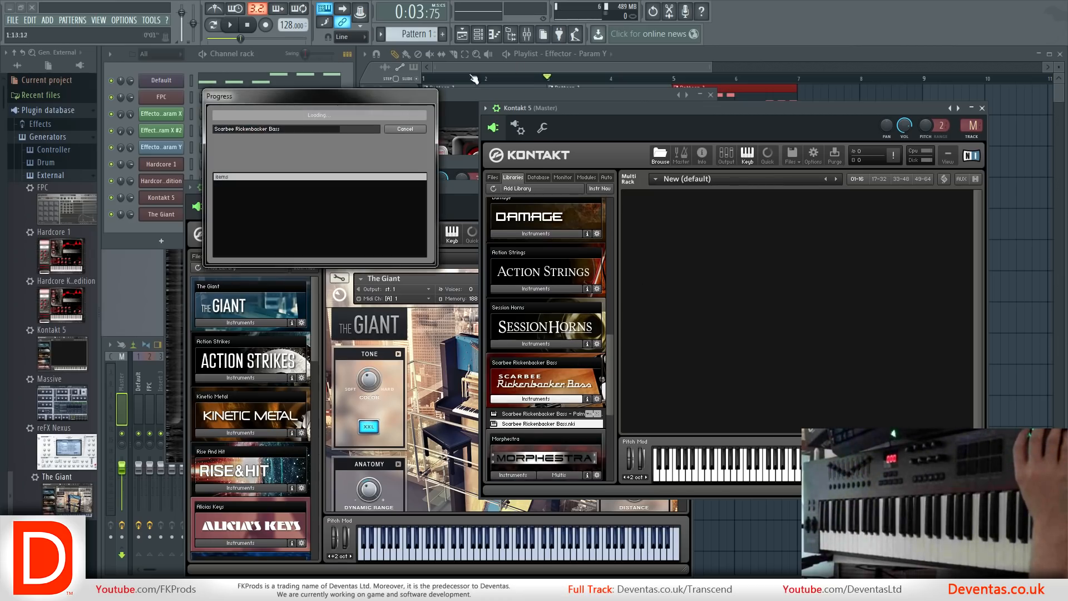
# Open the Effector effect on the Default mixer track and choose to add it to the plugin database as a favorite.
pyautogui.click(113, 354)
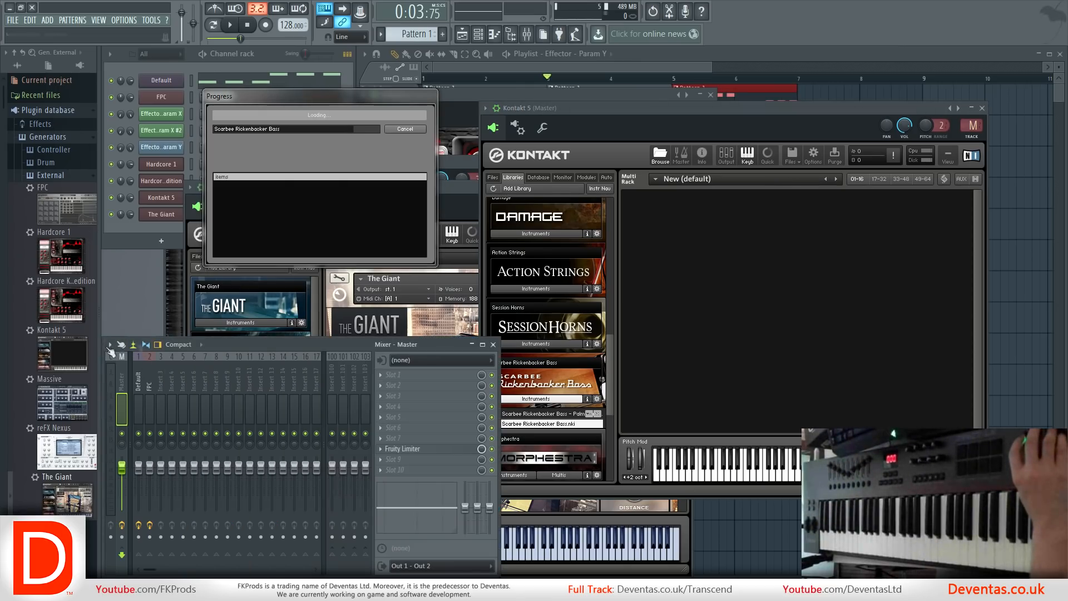
pyautogui.click(142, 383)
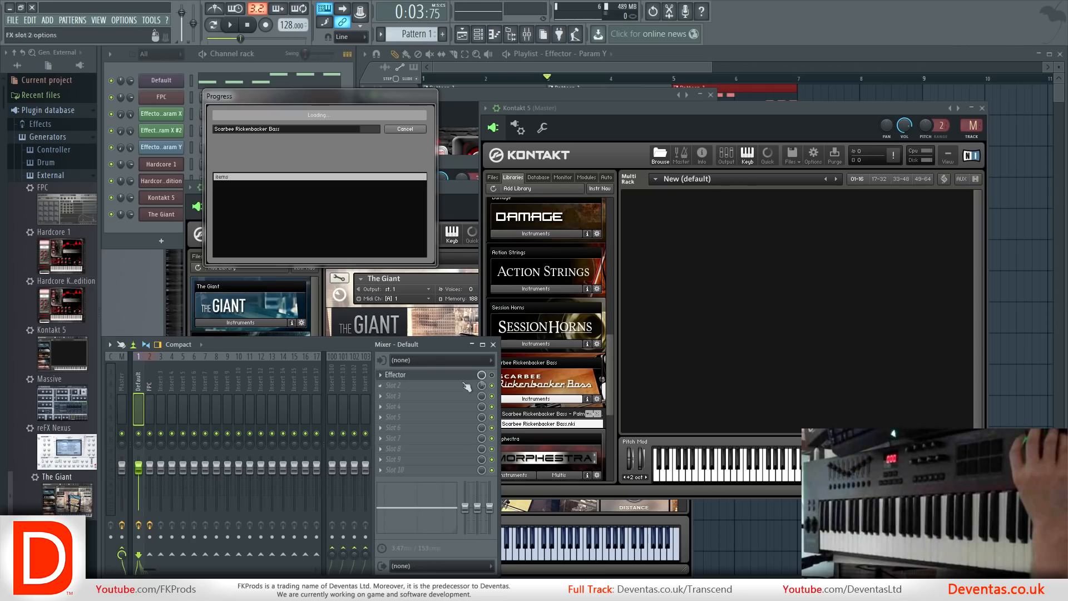
pyautogui.click(404, 374)
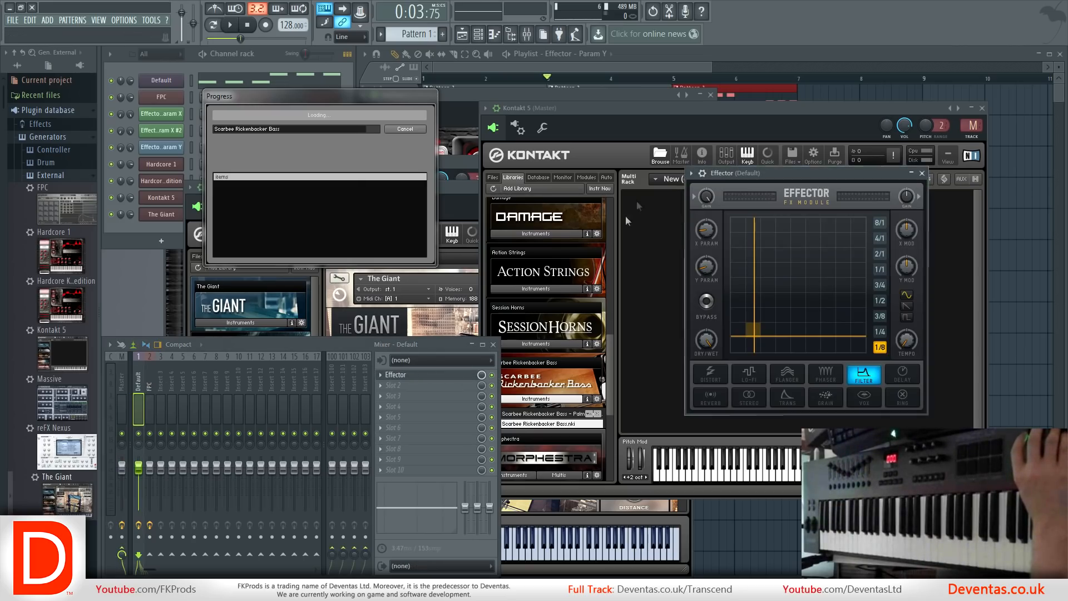
pyautogui.click(691, 173)
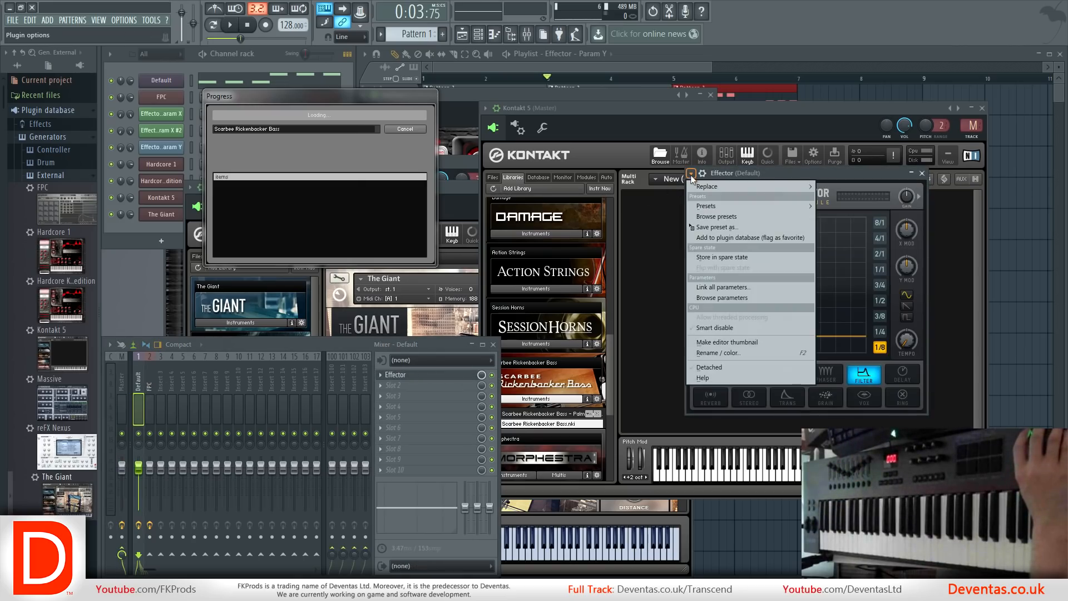
pyautogui.click(709, 240)
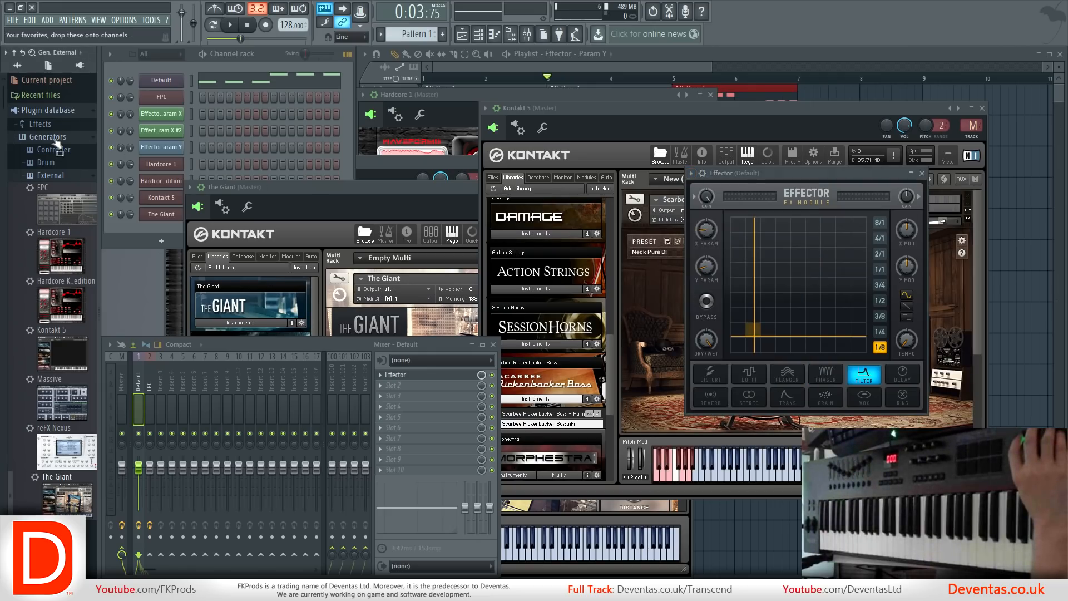
# Browse the External effects in the plugin database and view the list of plugins that can replace Effector.
pyautogui.click(55, 140)
pyautogui.click(49, 124)
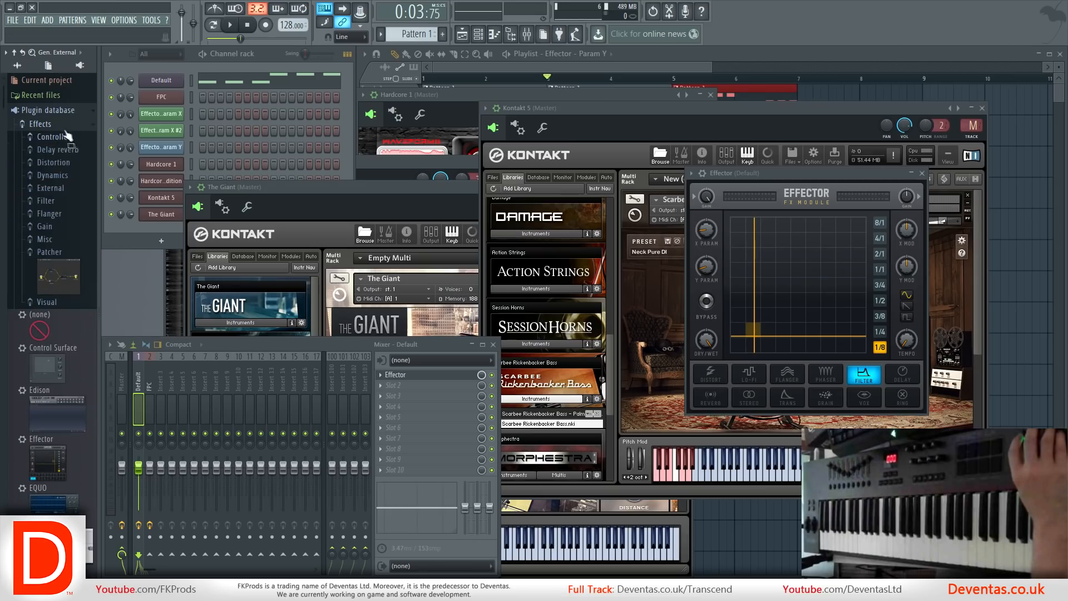
pyautogui.click(51, 188)
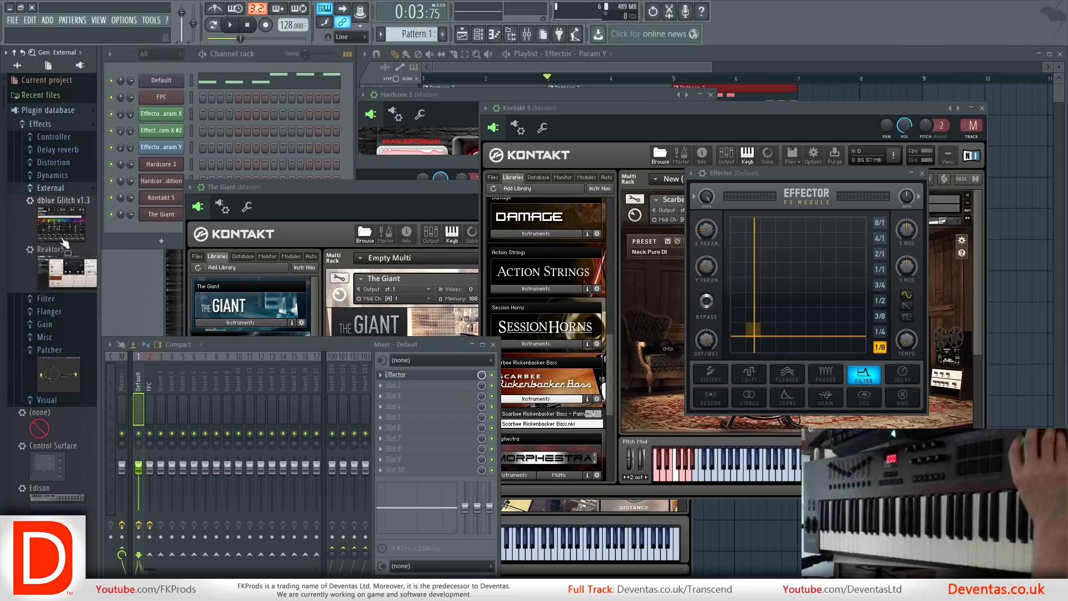
pyautogui.click(691, 173)
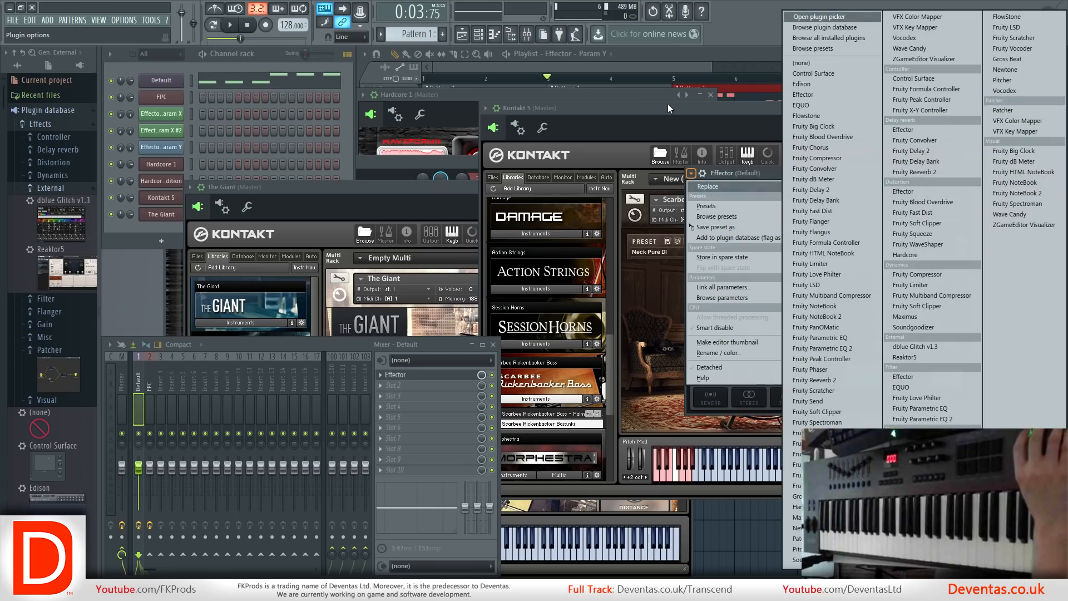
pyautogui.click(668, 104)
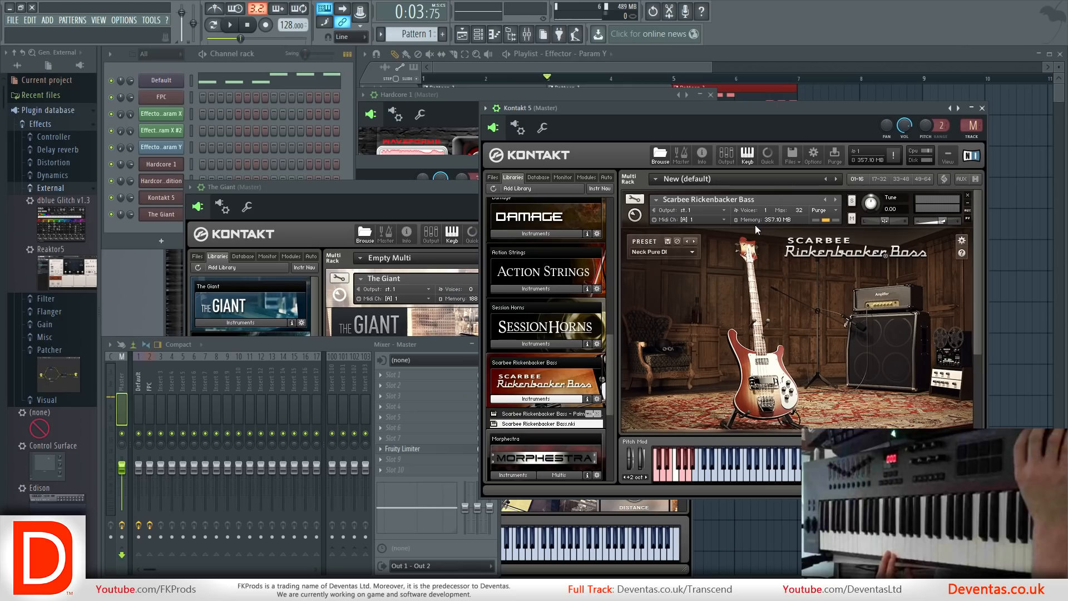
# Bring up The Giant channel and audition its Dream Land, Eternity and Soft At Heart presets, leaving Soft At Heart selected.
pyautogui.click(154, 216)
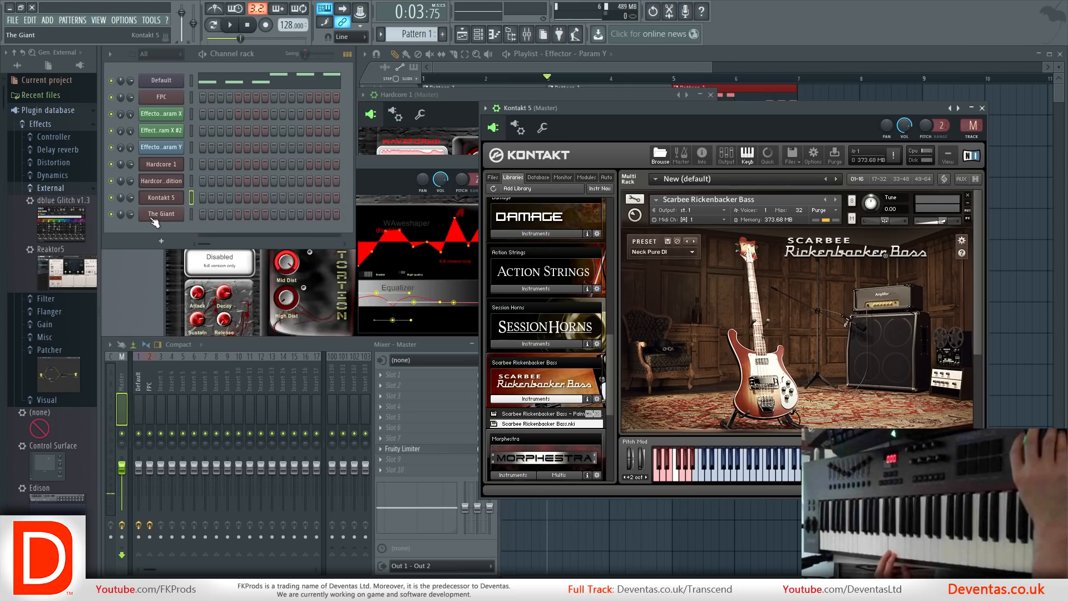
pyautogui.click(155, 216)
pyautogui.click(160, 198)
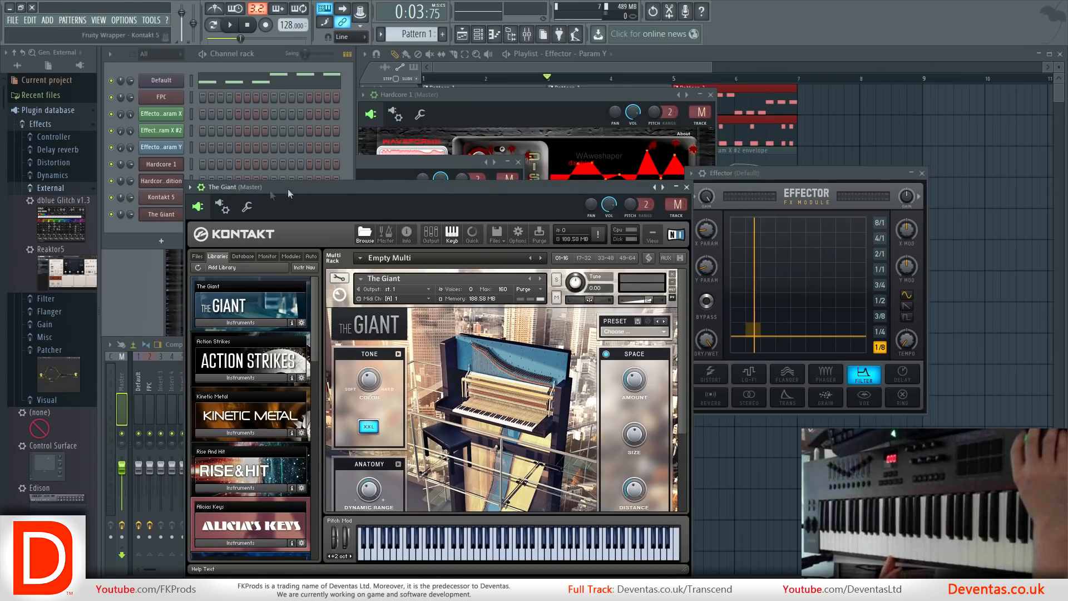
pyautogui.click(660, 333)
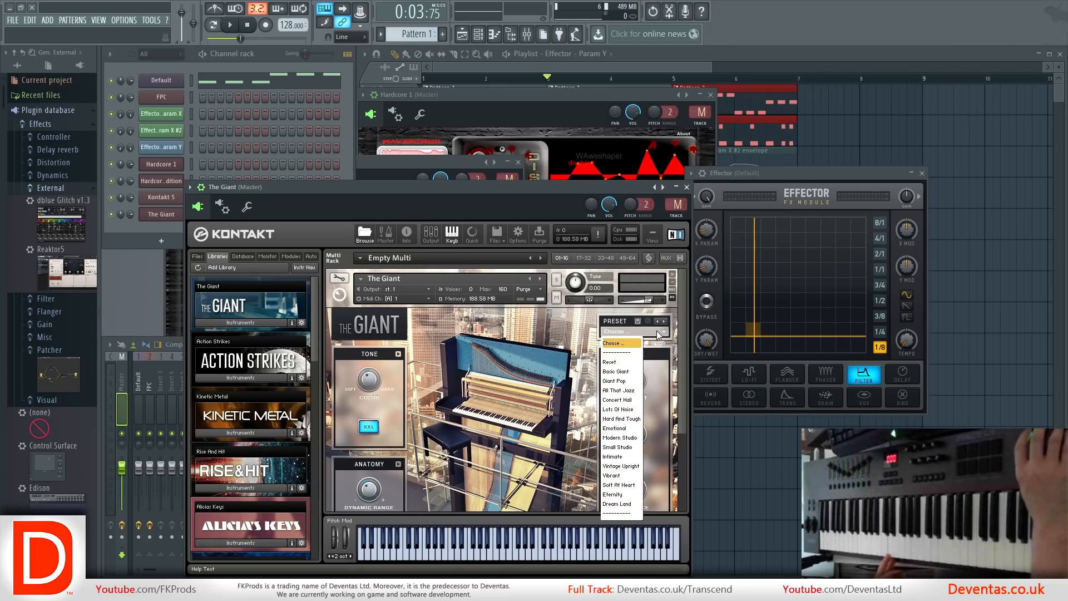
pyautogui.click(619, 504)
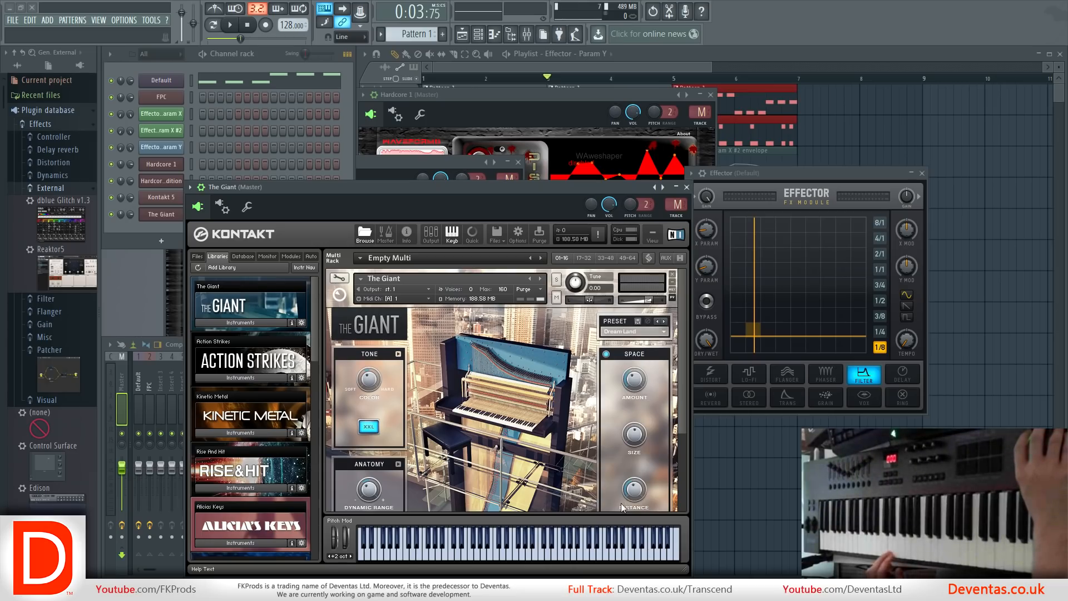
pyautogui.click(664, 332)
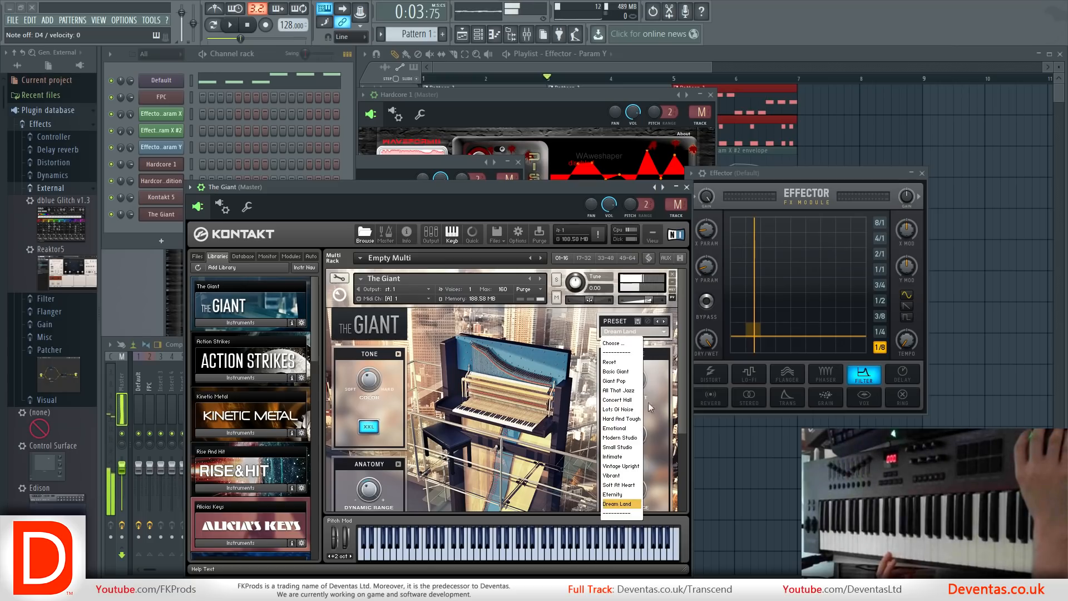
pyautogui.click(632, 503)
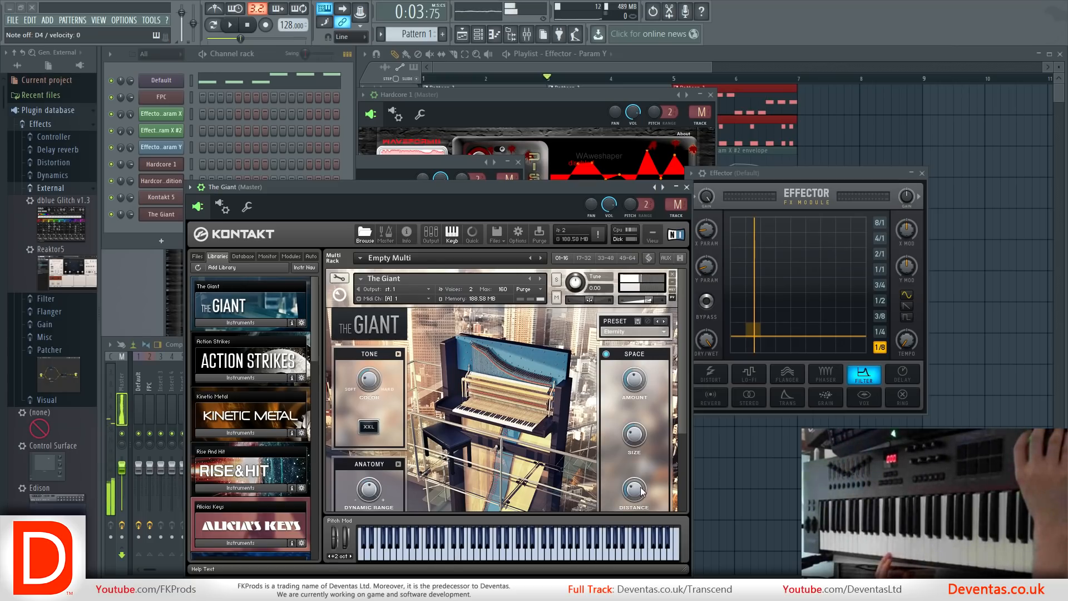
pyautogui.click(664, 321)
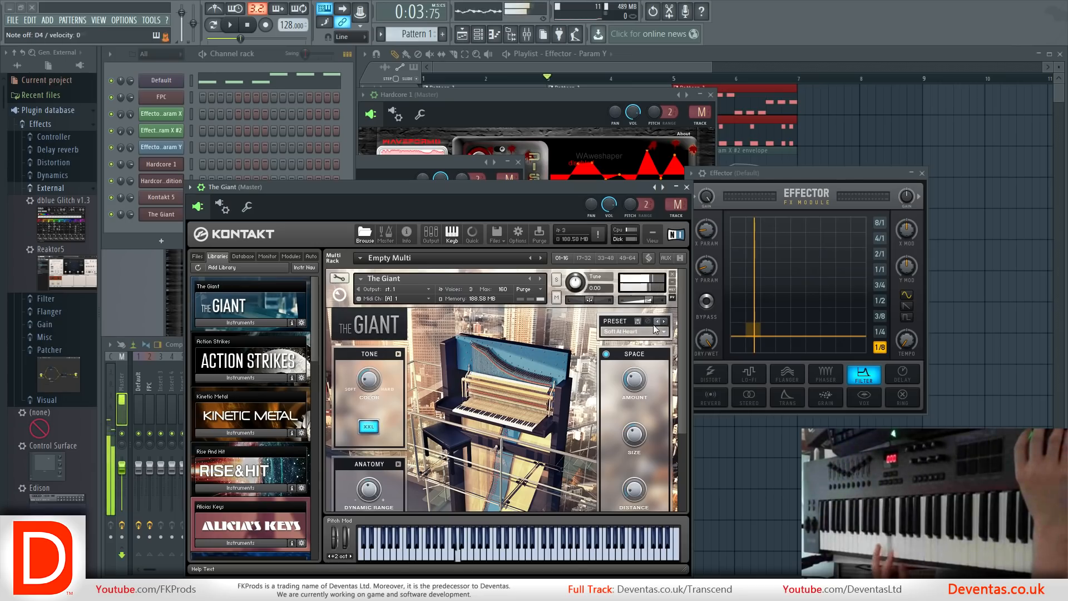
# Bring up the Kontakt 5 channel and view its option for adding the plugin to the database as a favorite.
pyautogui.click(161, 199)
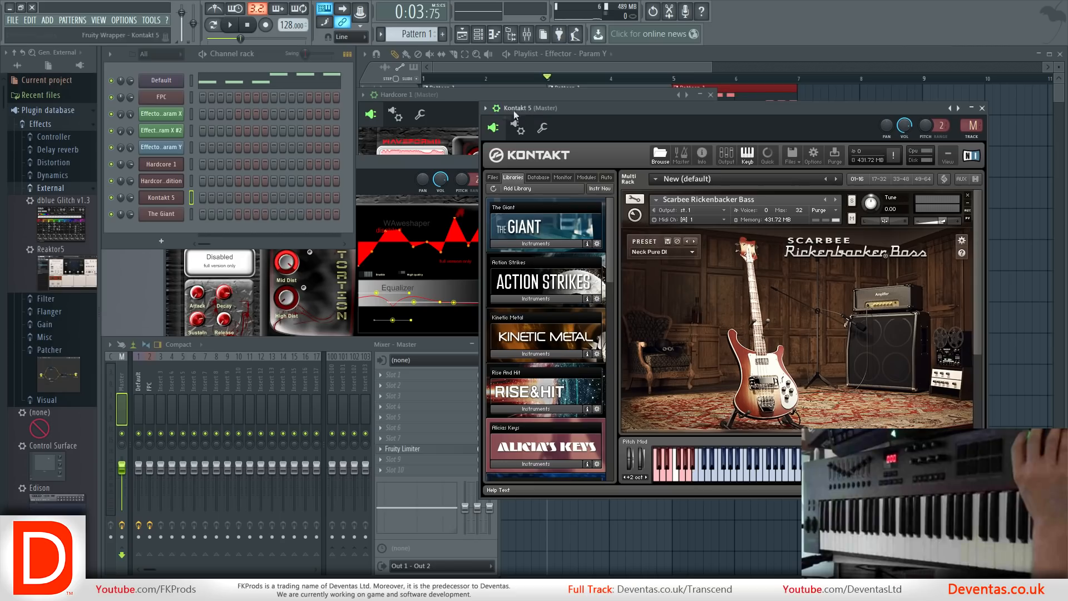
pyautogui.click(485, 108)
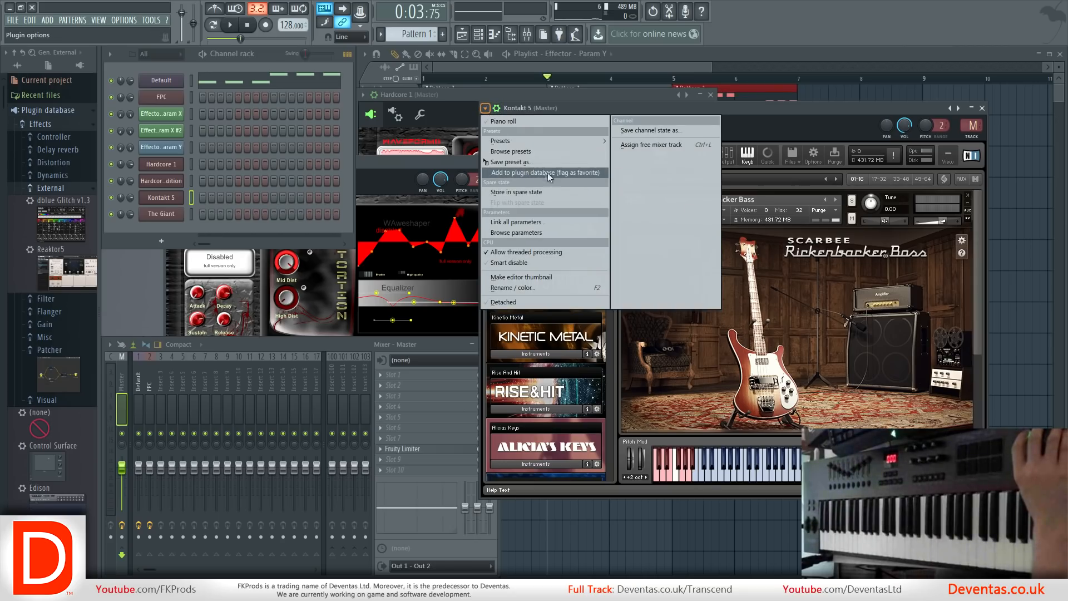
pyautogui.click(704, 109)
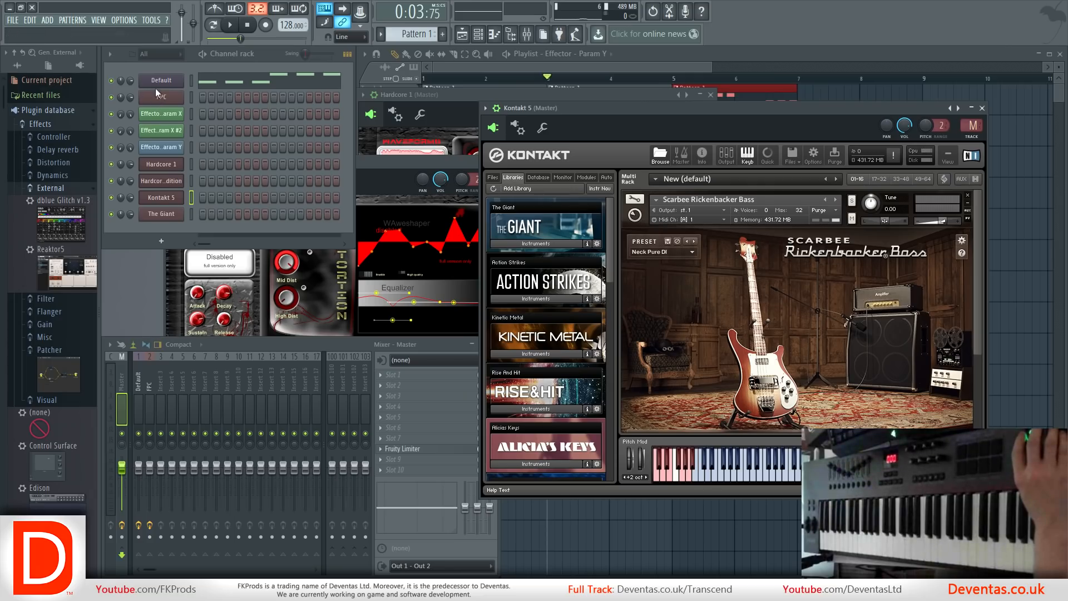
# Collapse the plugin database in the browser to show the remaining top-level folders.
pyautogui.click(61, 54)
pyautogui.click(62, 54)
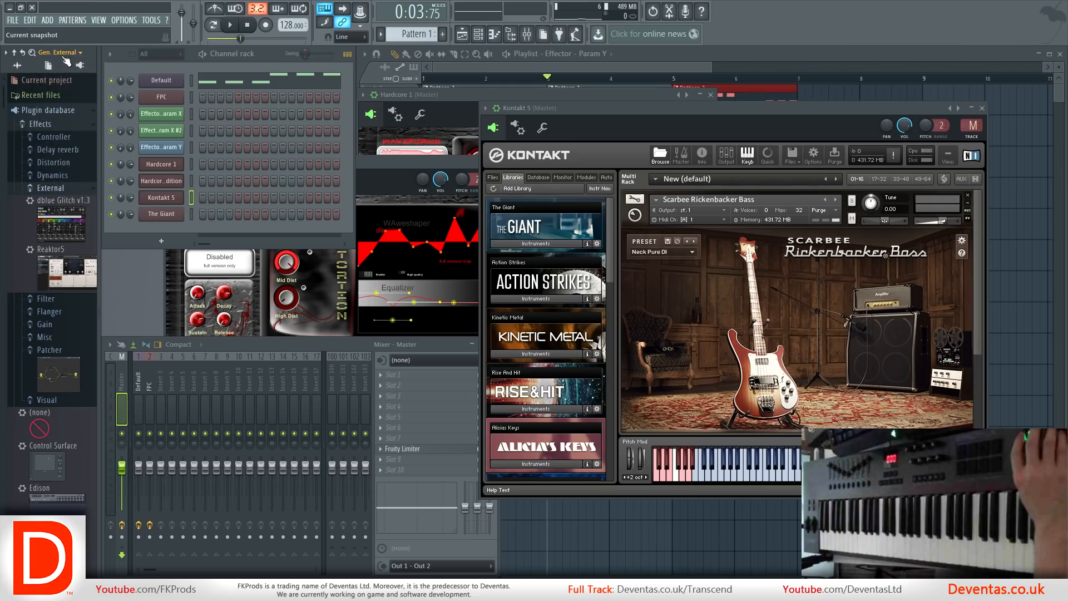
pyautogui.click(63, 111)
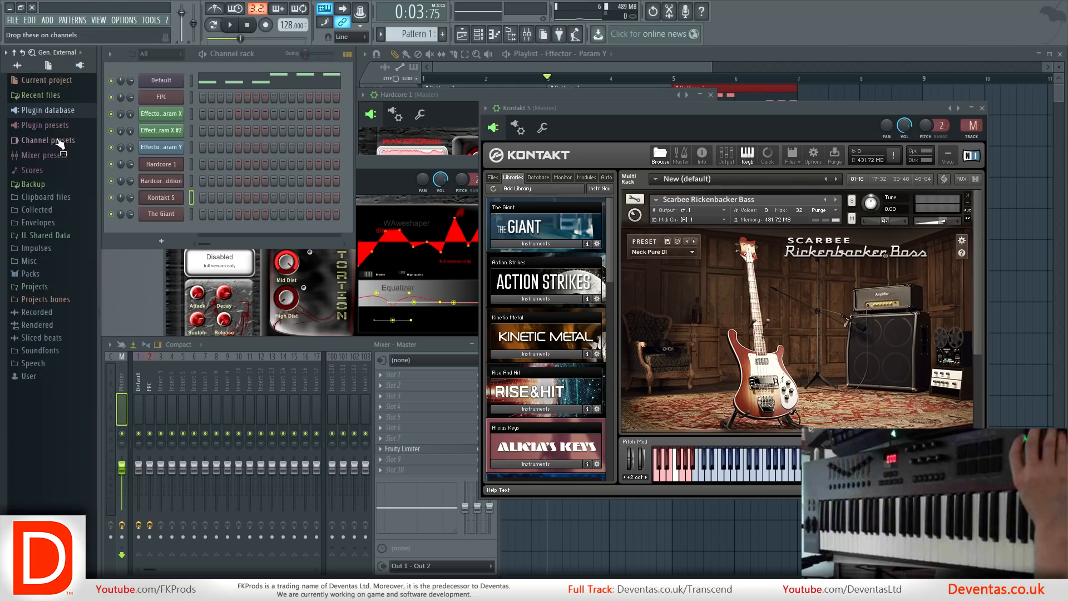
# Expand the plugin database, collapse its Effects folder and open Generators to show the External instruments.
pyautogui.click(67, 112)
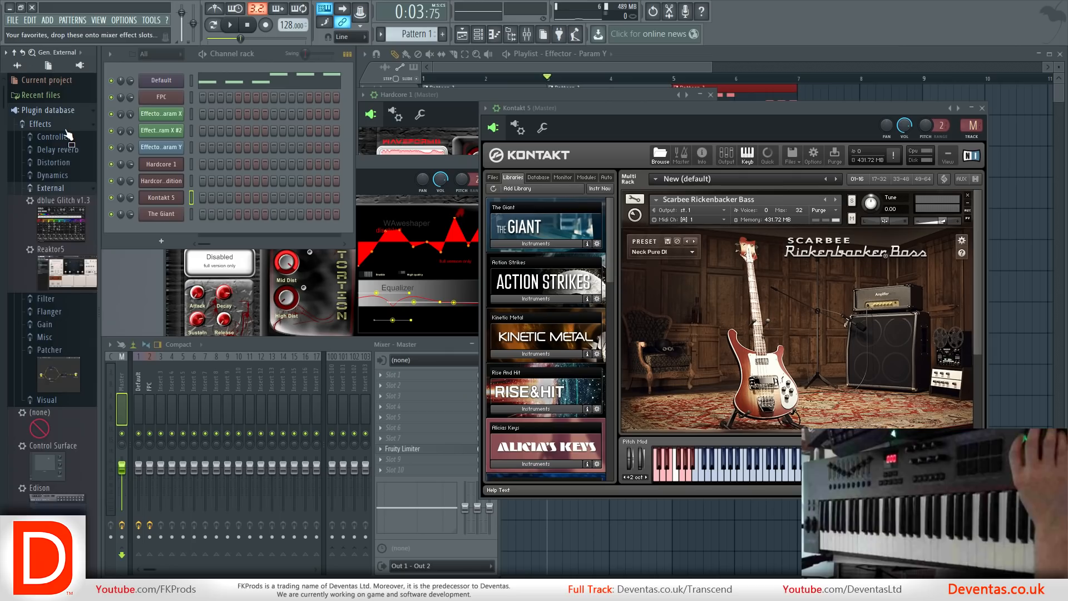
pyautogui.click(66, 129)
pyautogui.click(64, 137)
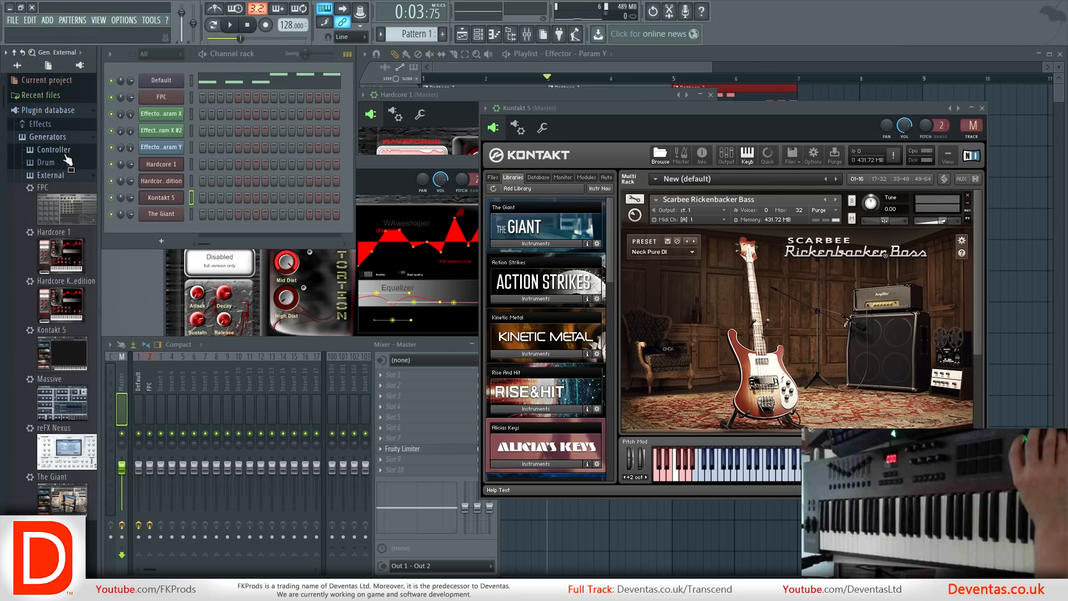
# Delete the channels The Giant and Kontakt 5 from the channel rack.
pyautogui.click(160, 219)
pyautogui.rightClick(155, 216)
pyautogui.click(226, 293)
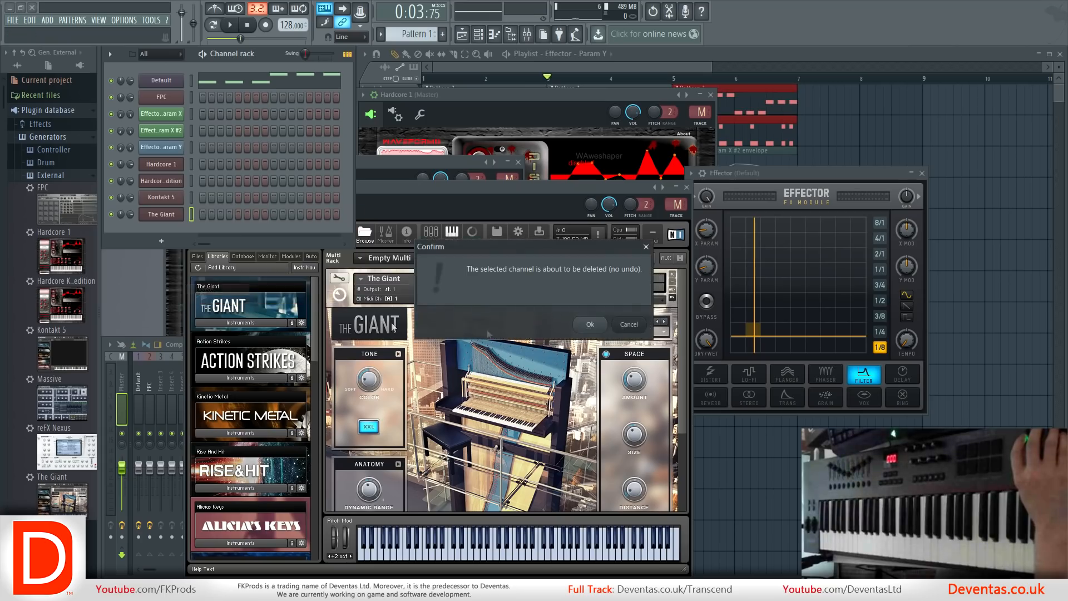
pyautogui.press('Return')
pyautogui.click(160, 201)
pyautogui.rightClick(160, 202)
pyautogui.click(290, 273)
pyautogui.press('Return')
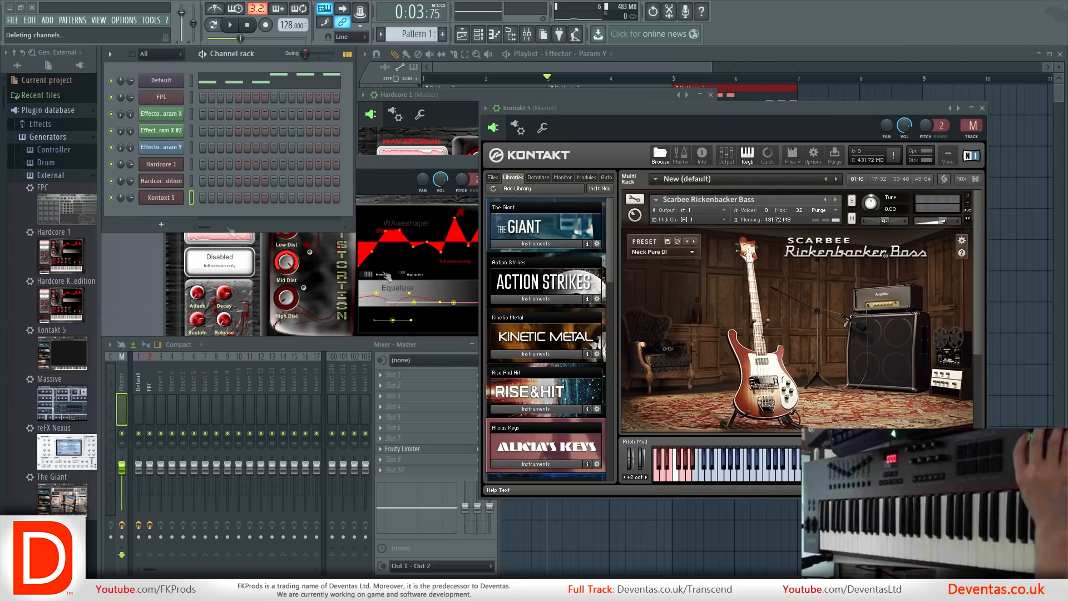
# Delete the Hardcore Kicks free edition and Hardcore 1 channels from the channel rack.
pyautogui.rightClick(159, 179)
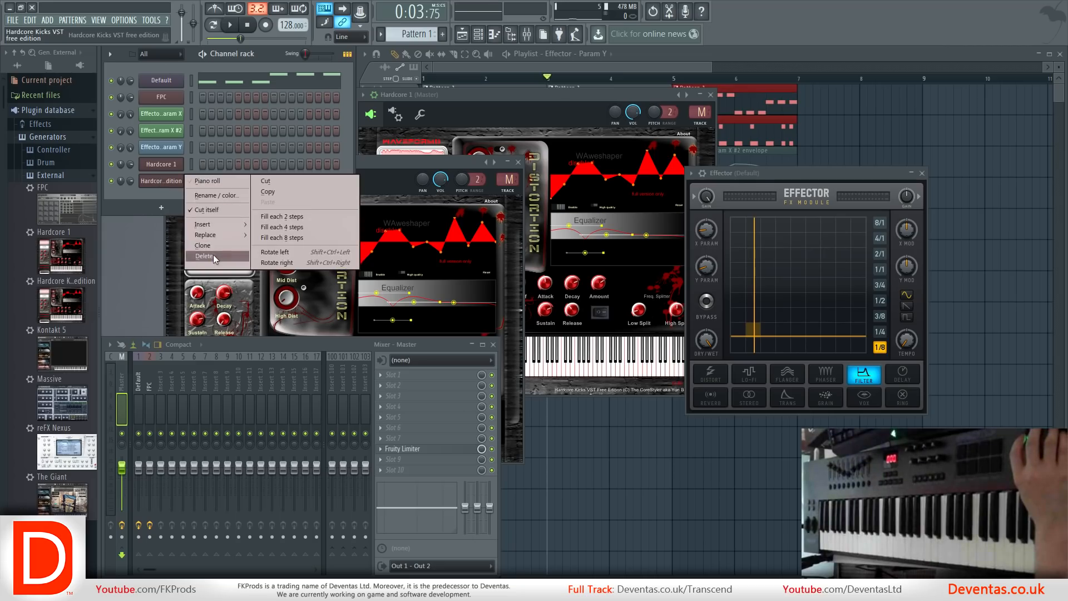
pyautogui.click(212, 255)
pyautogui.press('Return')
pyautogui.click(159, 167)
pyautogui.click(161, 167)
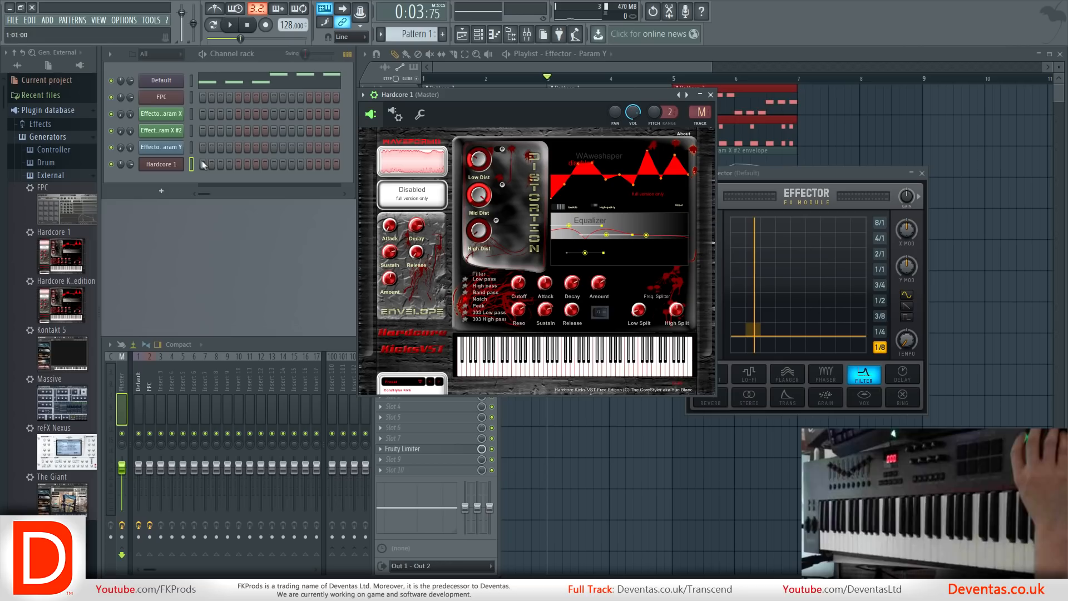
pyautogui.rightClick(162, 167)
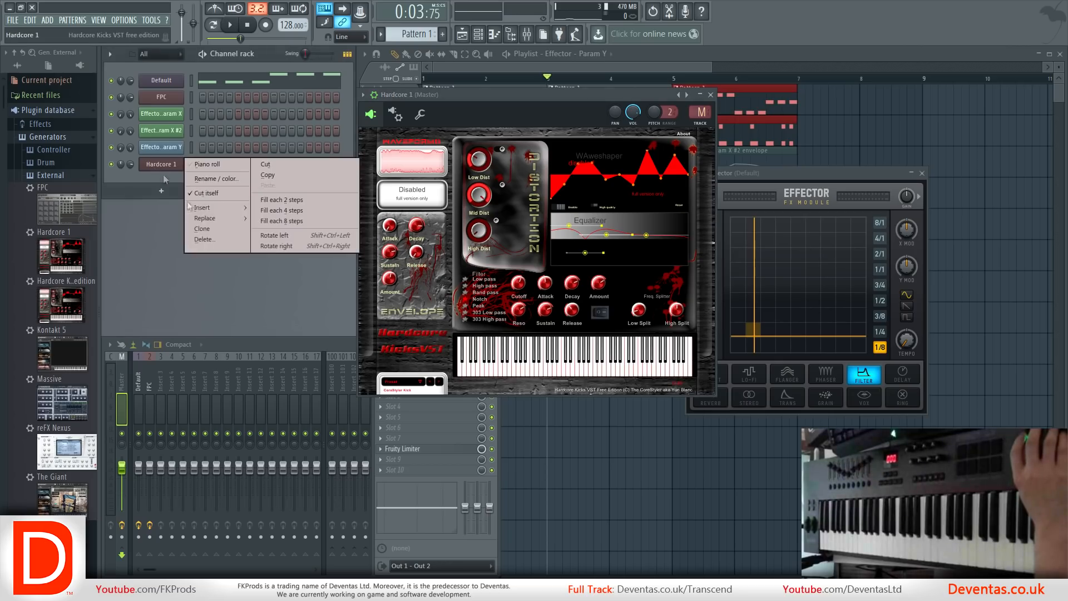
pyautogui.click(198, 239)
pyautogui.press('Return')
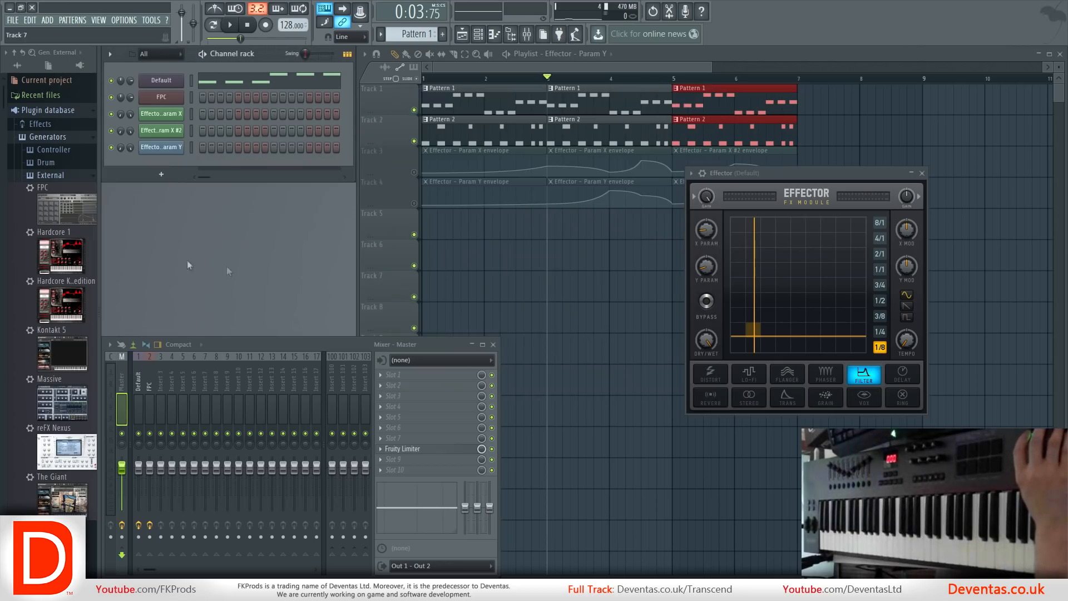
# Delete the Hardcore Kicks VST free edition entry from the External generators in the plugin database.
pyautogui.rightClick(66, 294)
pyautogui.click(94, 351)
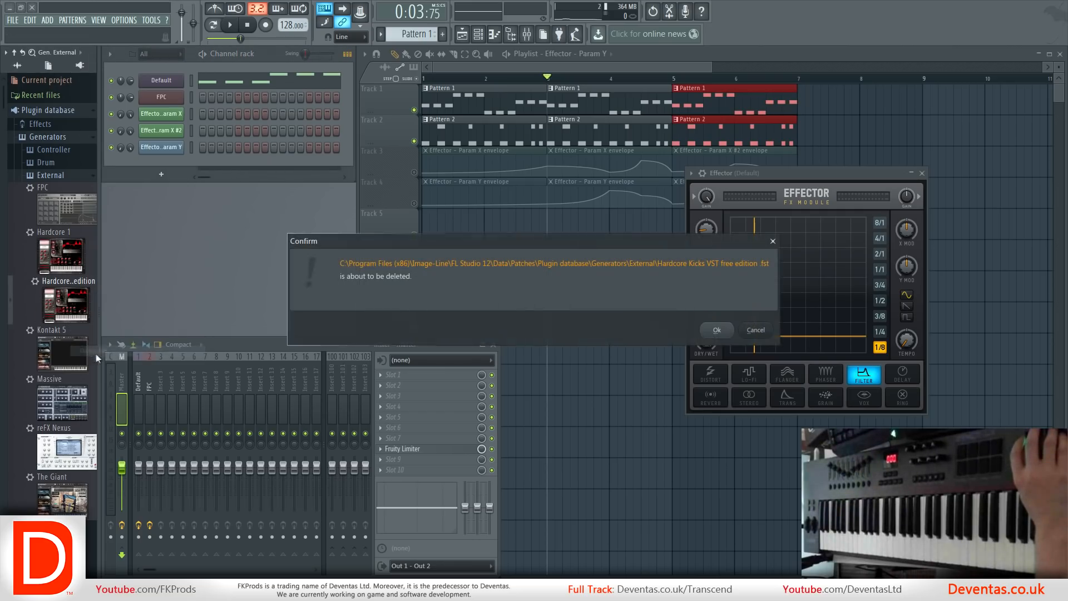
pyautogui.click(717, 338)
# Add Massive from the plugin database as a new channel and load the Emergency bass preset from its Massive Threat bank.
pyautogui.moveTo(60, 347); pyautogui.dragTo(157, 161)
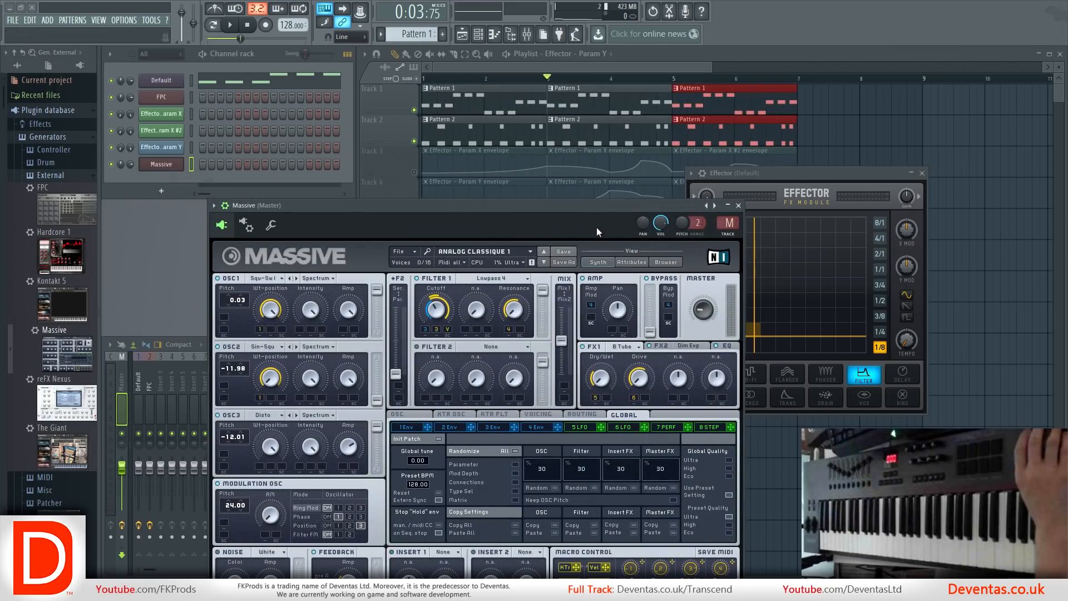
pyautogui.click(659, 263)
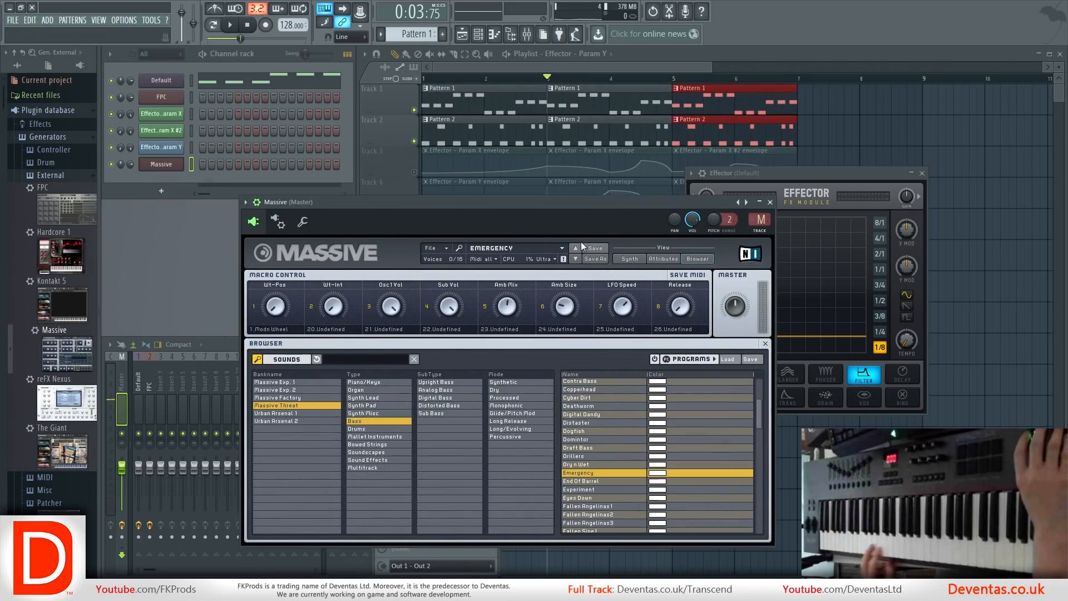
# Examine the MIDI and macro options offered for Massive's LFO Speed macro knob.
pyautogui.rightClick(584, 306)
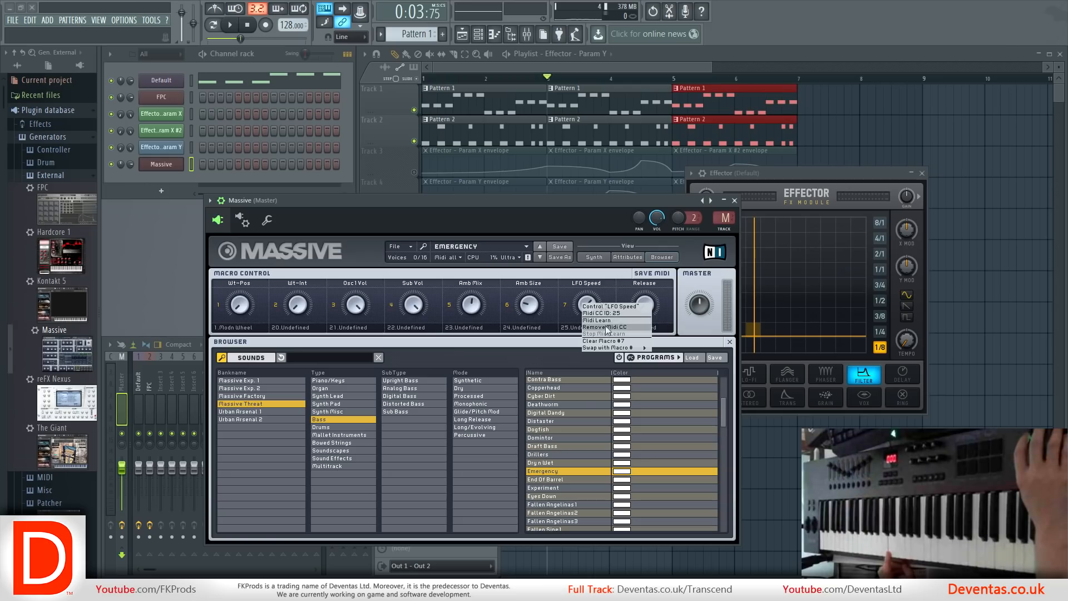
pyautogui.click(591, 198)
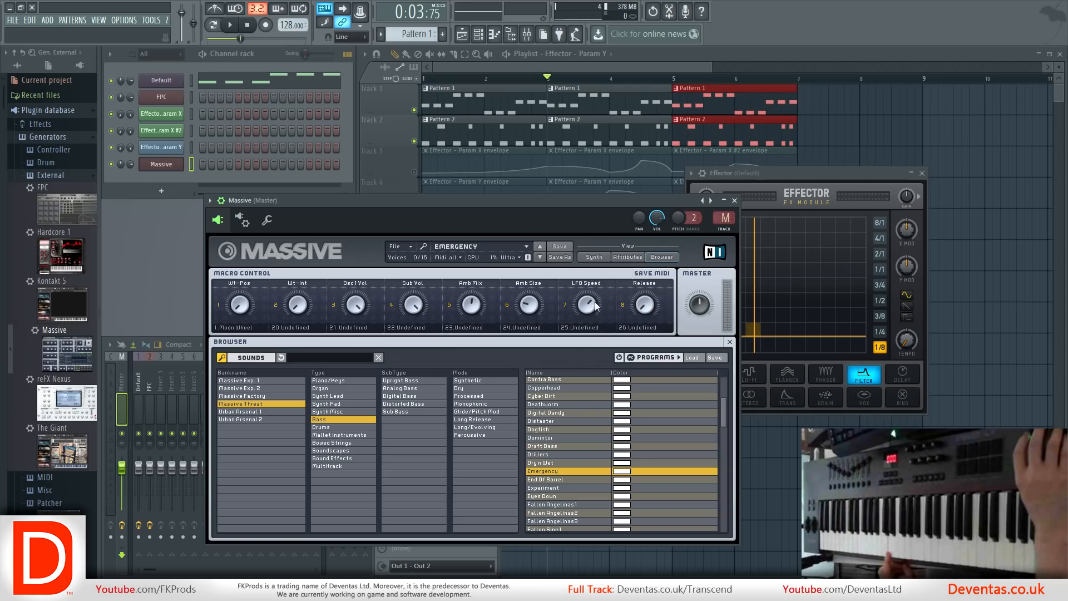
pyautogui.rightClick(592, 306)
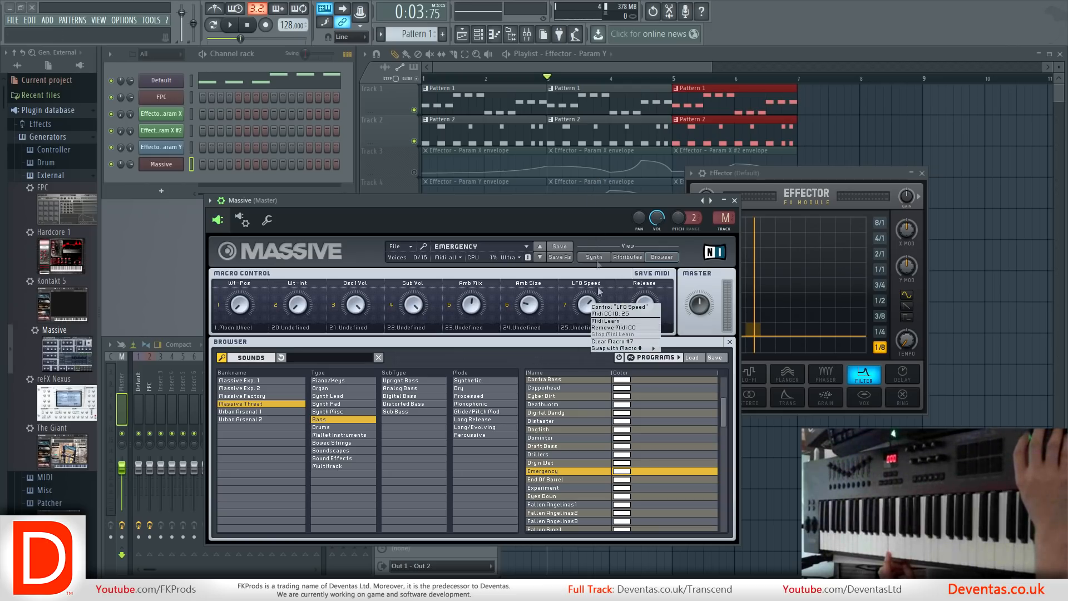
pyautogui.click(589, 207)
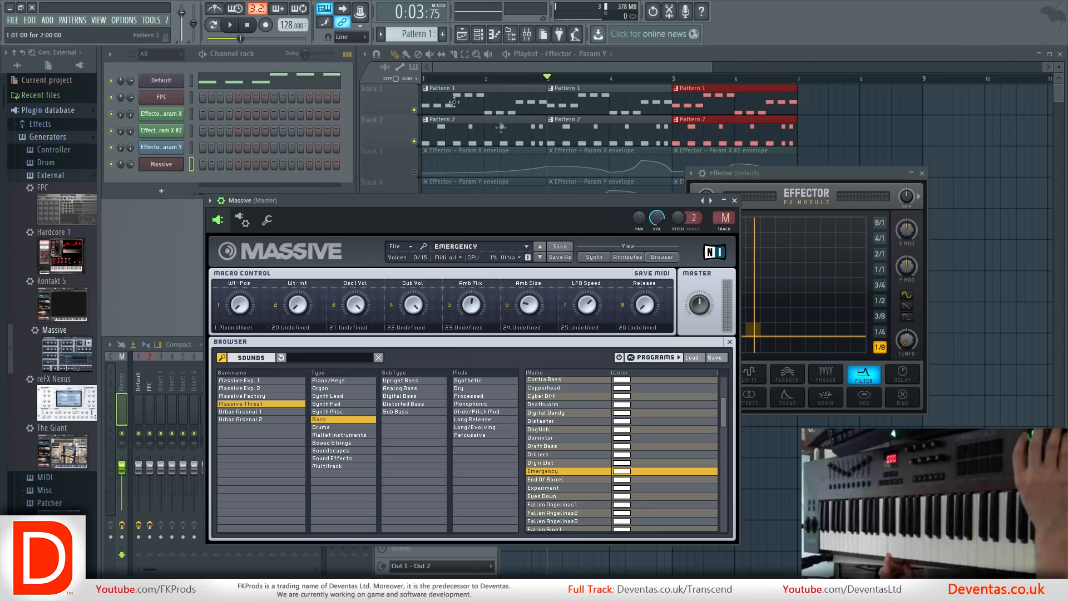
# Link Massive's LFO Speed macro to a hardware controller using Multilink to controllers.
pyautogui.click(519, 140)
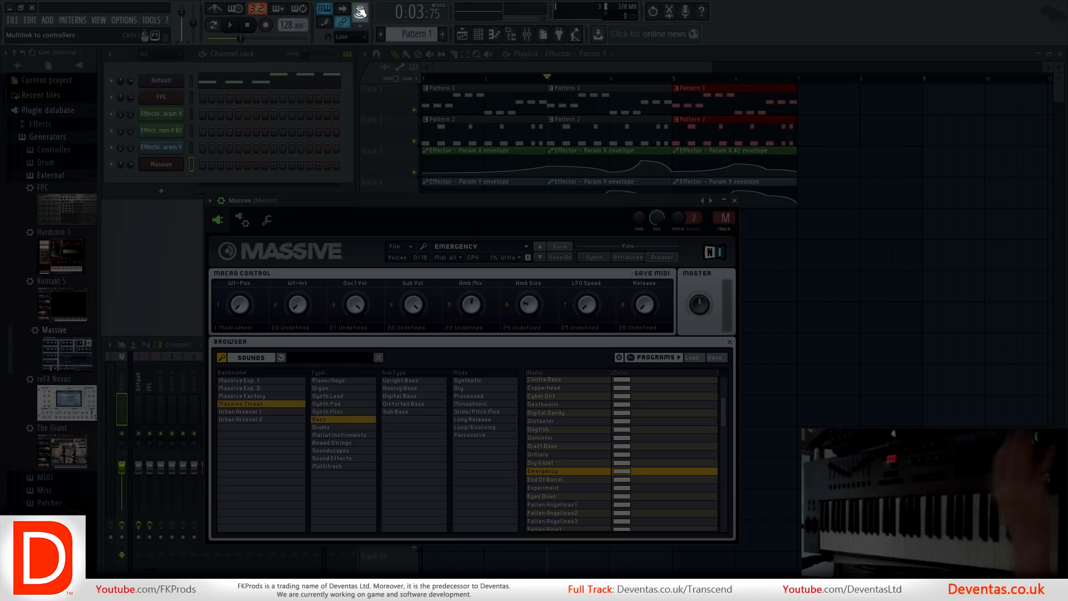
pyautogui.click(359, 10)
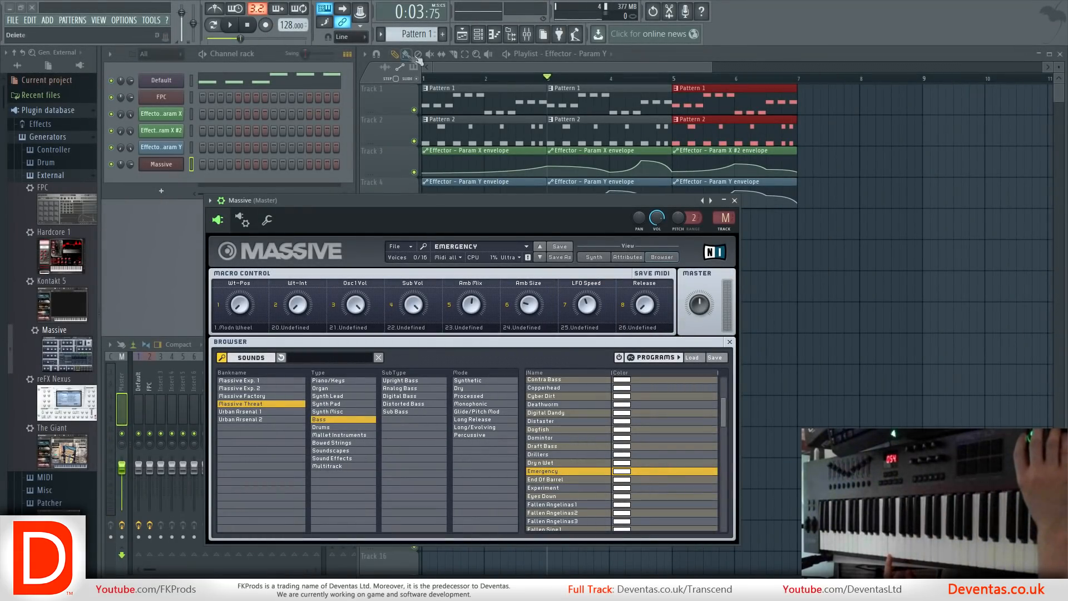
# Create Pattern 3 and record a Massive performance with LFO Speed movement into it, choosing Everything as the recording type.
pyautogui.click(444, 35)
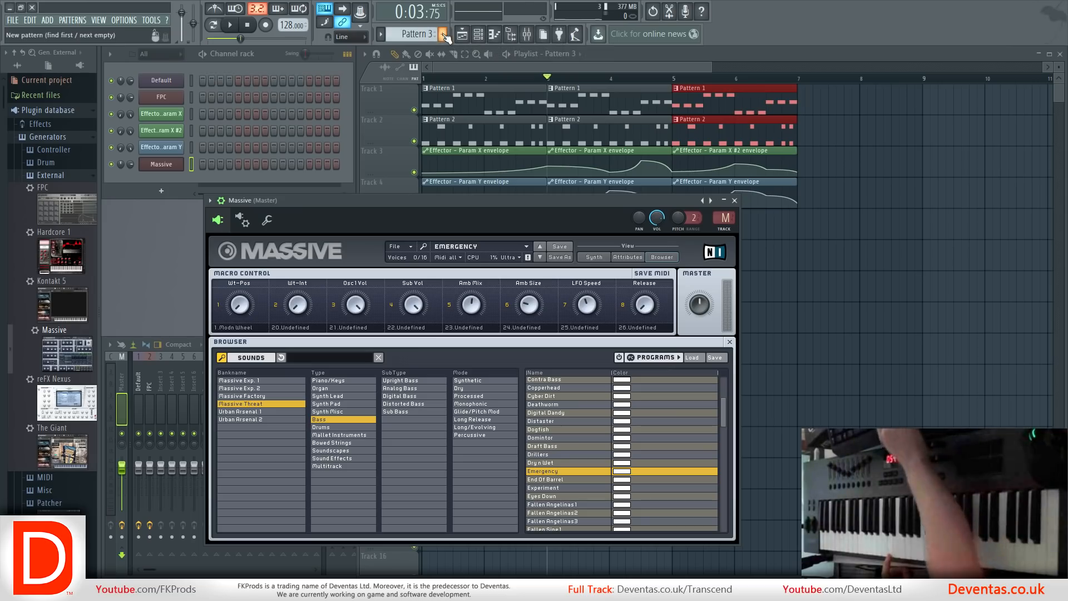
pyautogui.press('r')
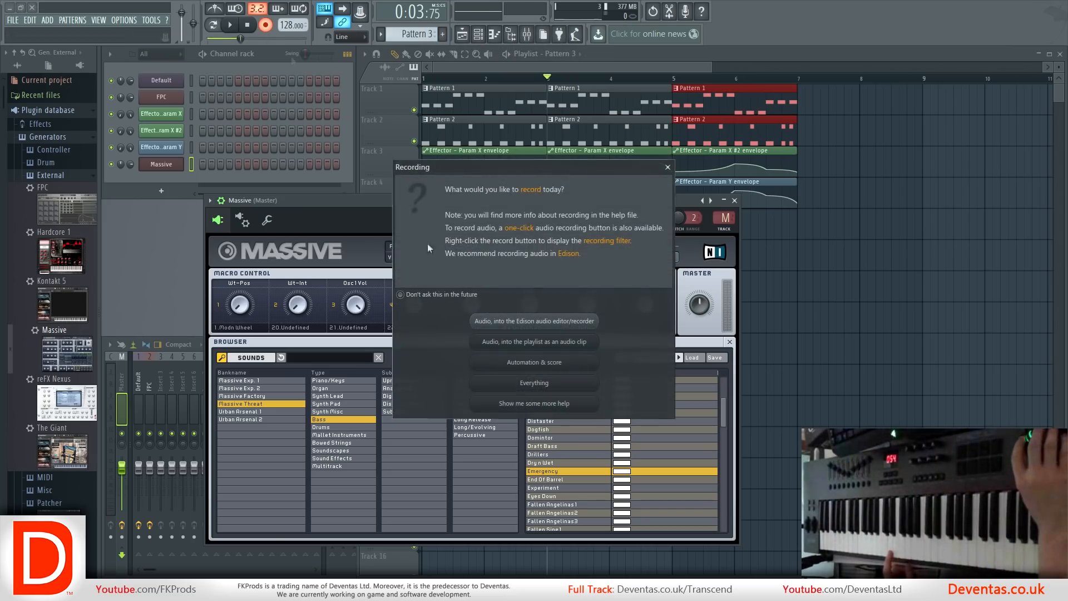
pyautogui.click(501, 387)
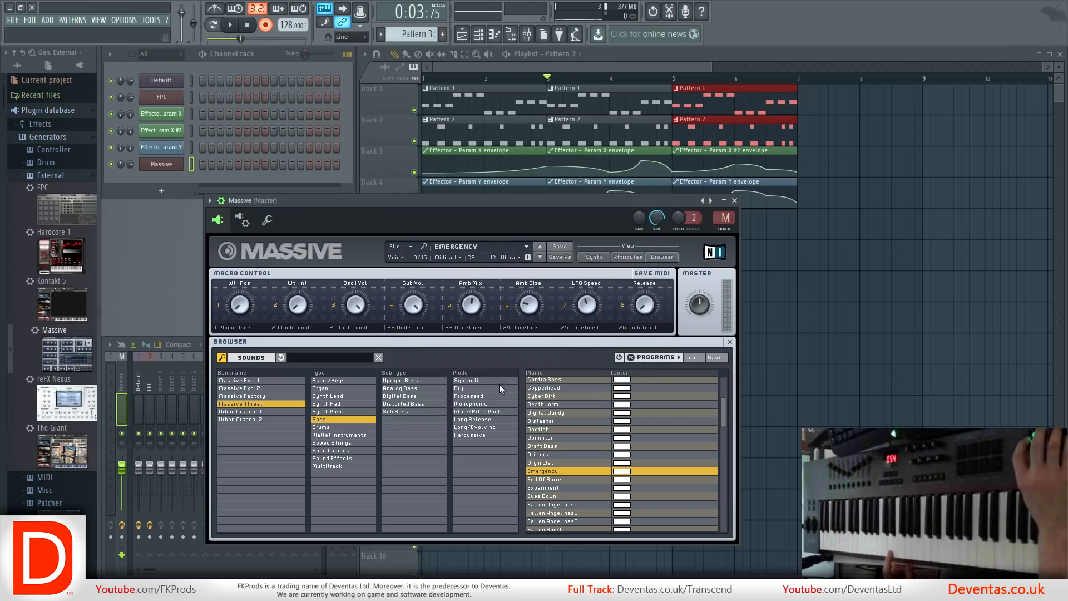
pyautogui.click(230, 25)
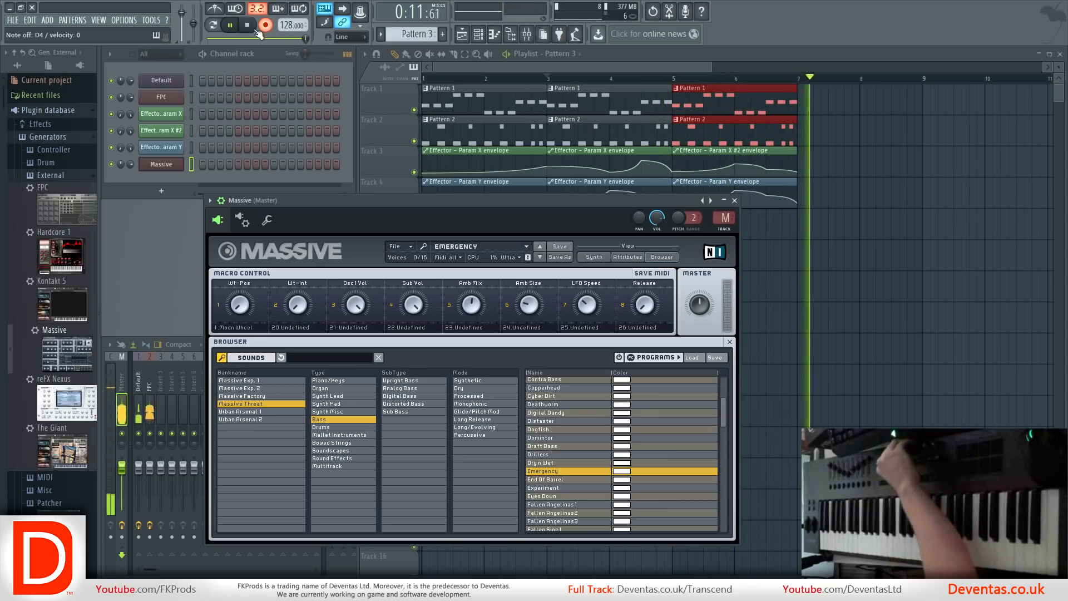
pyautogui.click(246, 27)
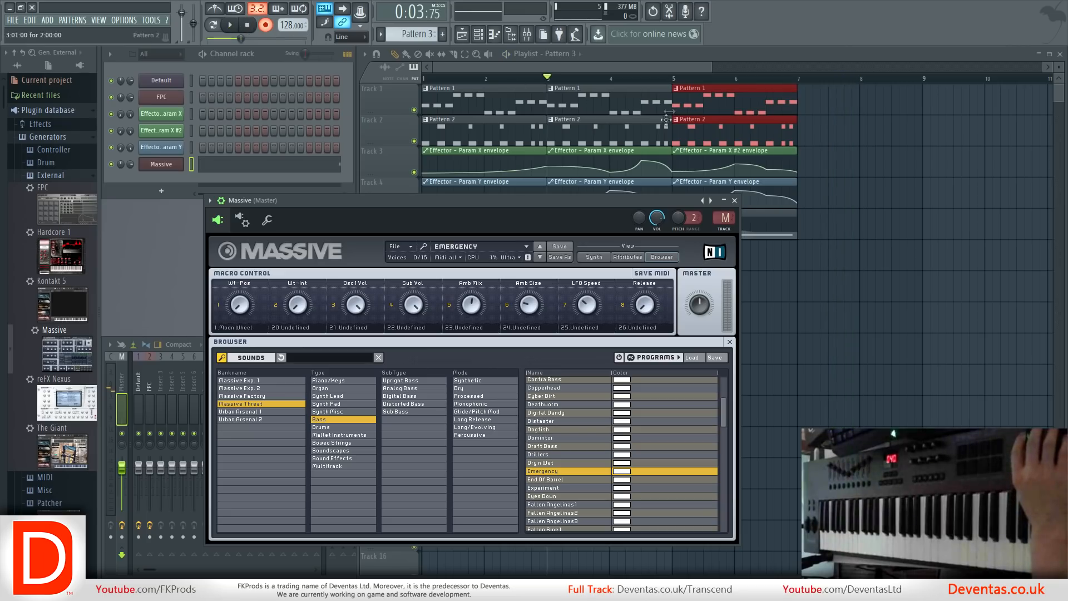
# Inspect the recorded Pattern 3 clip in the playlist and its Massive note in the piano roll.
pyautogui.click(650, 62)
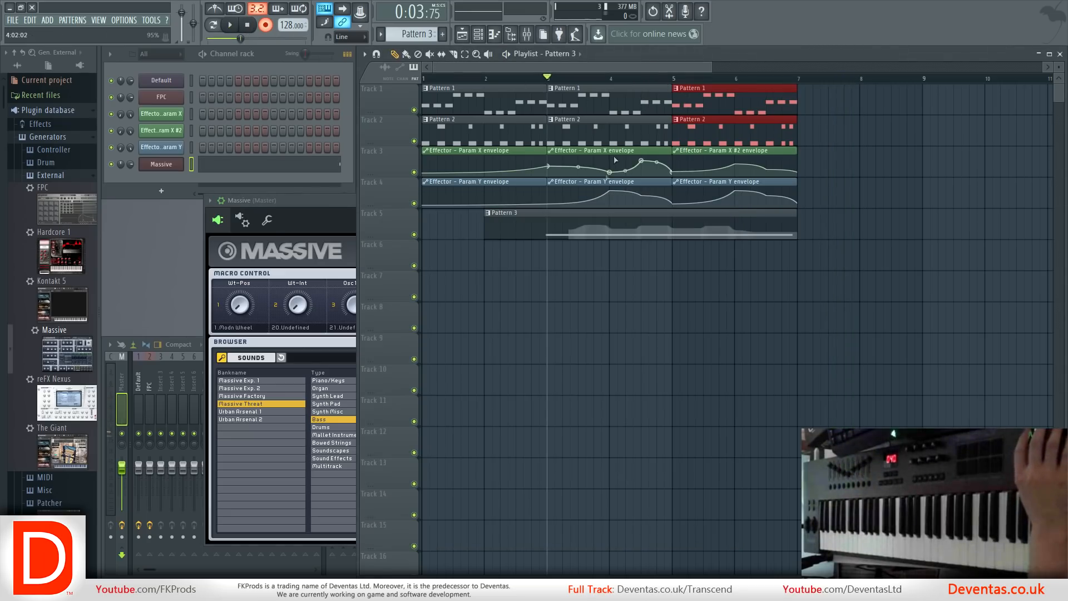
pyautogui.doubleClick(591, 236)
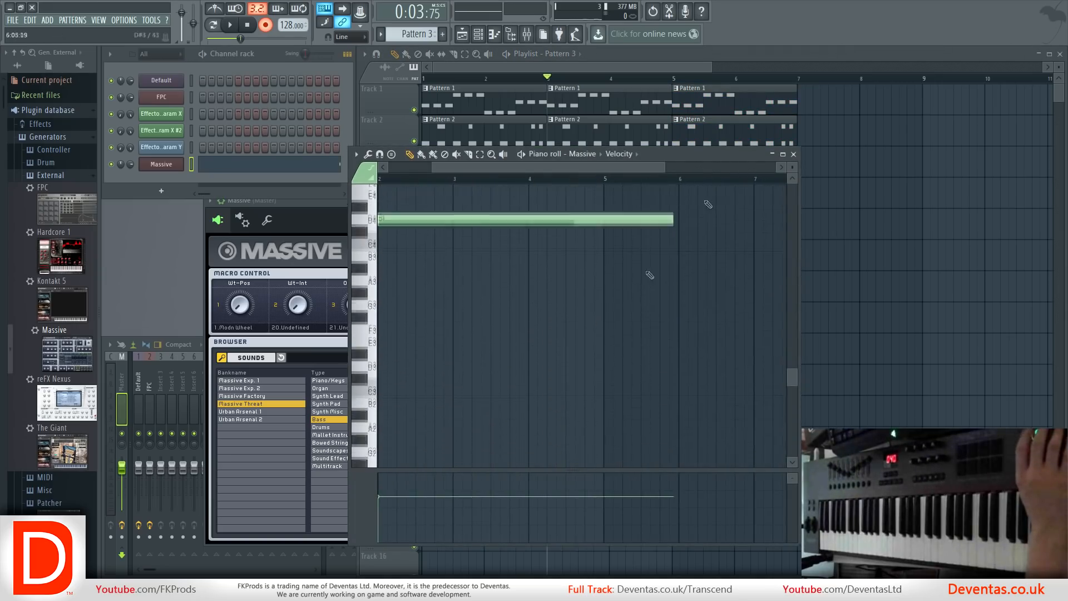
pyautogui.click(795, 154)
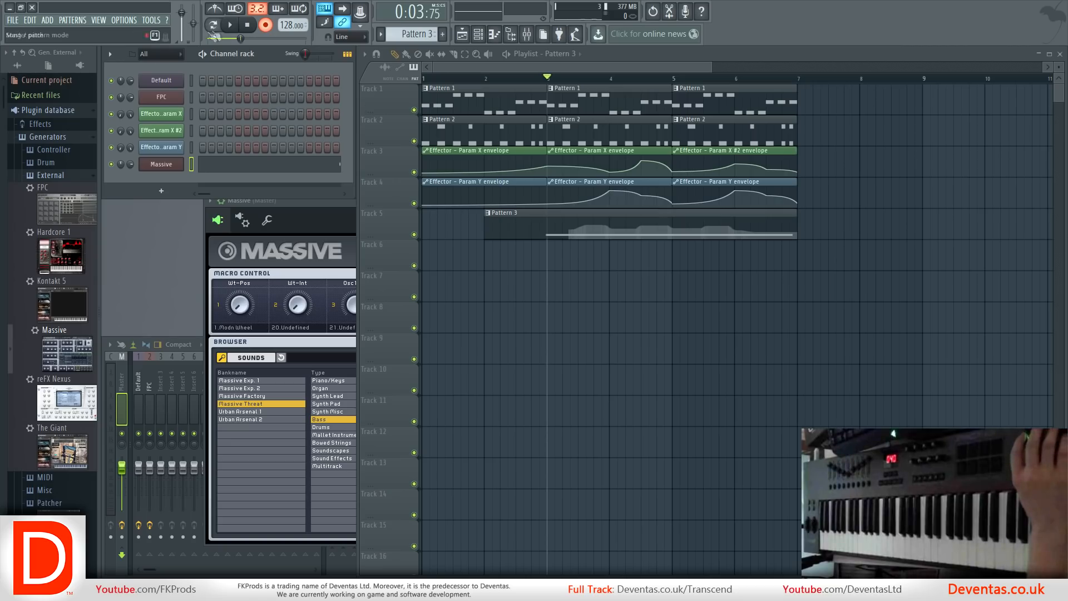
# Turn off recording mode and play the song to hear the recorded Pattern 3.
pyautogui.click(230, 25)
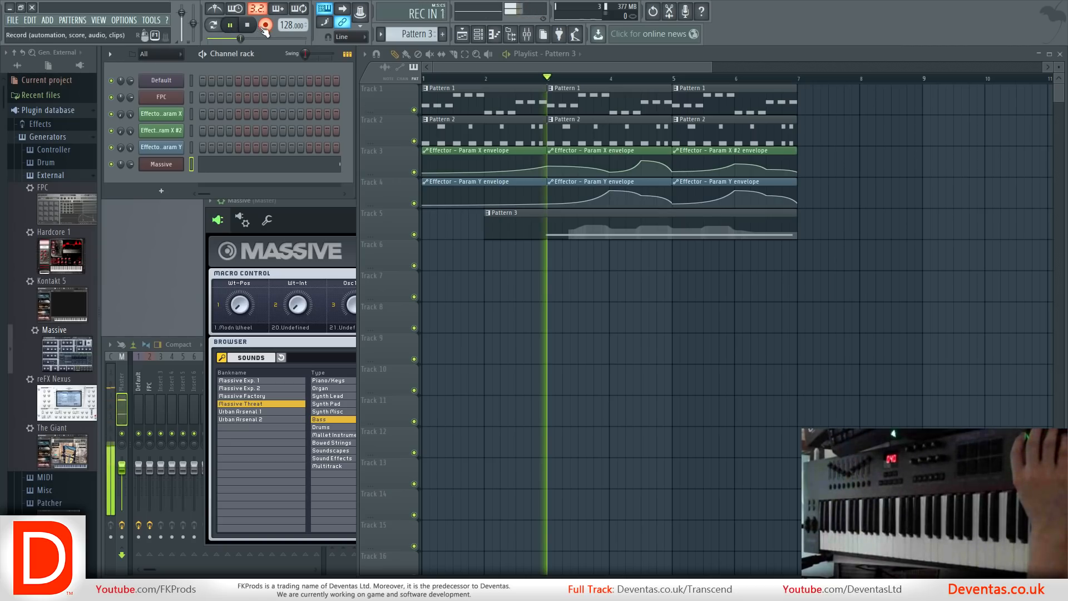
pyautogui.click(247, 25)
pyautogui.click(230, 25)
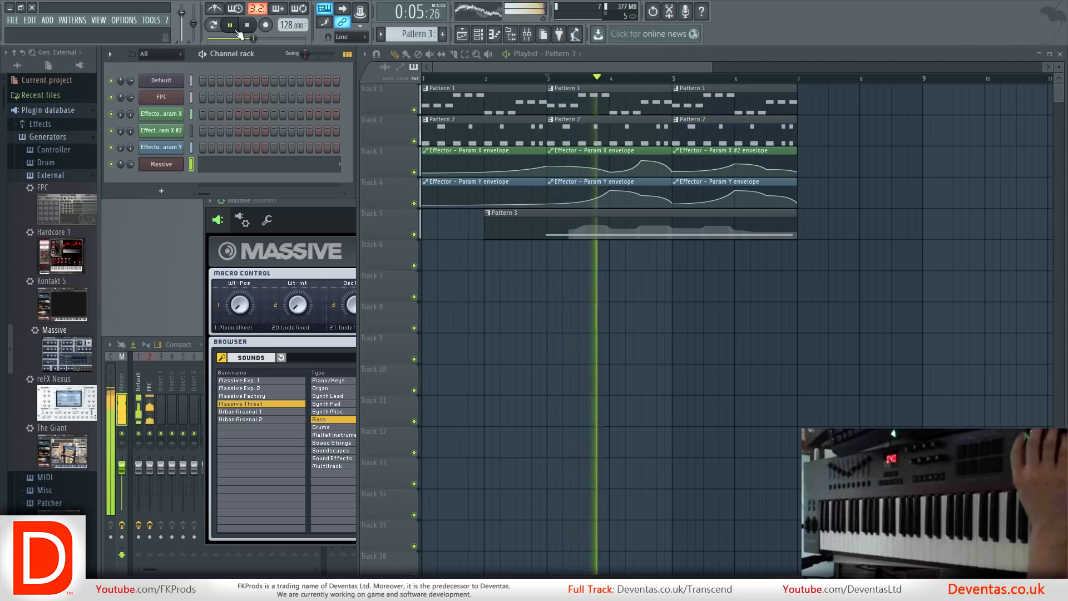
pyautogui.click(247, 25)
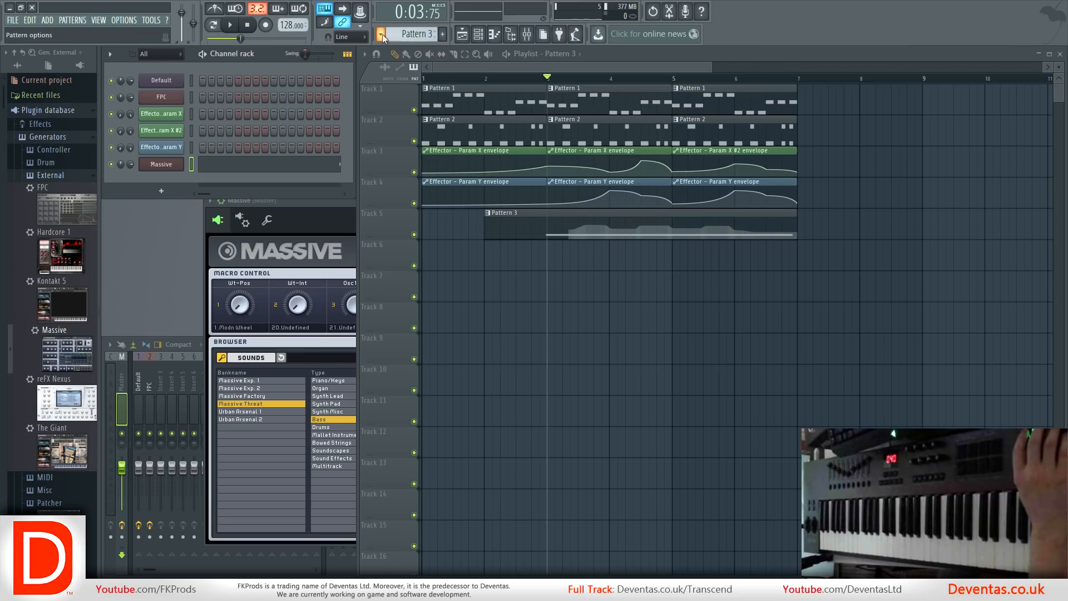
# Delete the recorded Pattern 3 from the project.
pyautogui.click(382, 35)
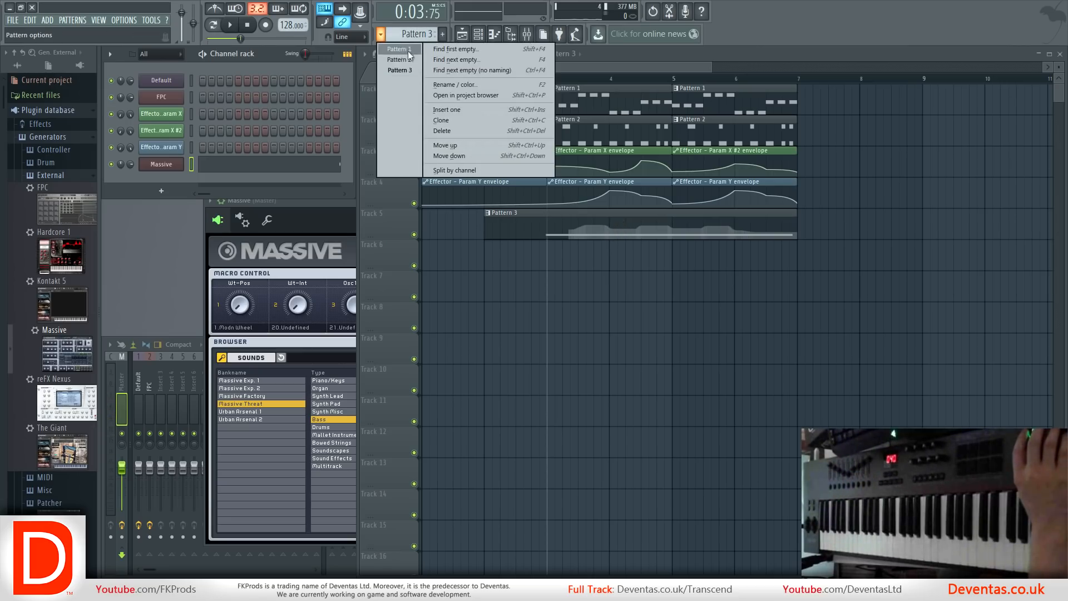
pyautogui.click(467, 132)
pyautogui.click(592, 324)
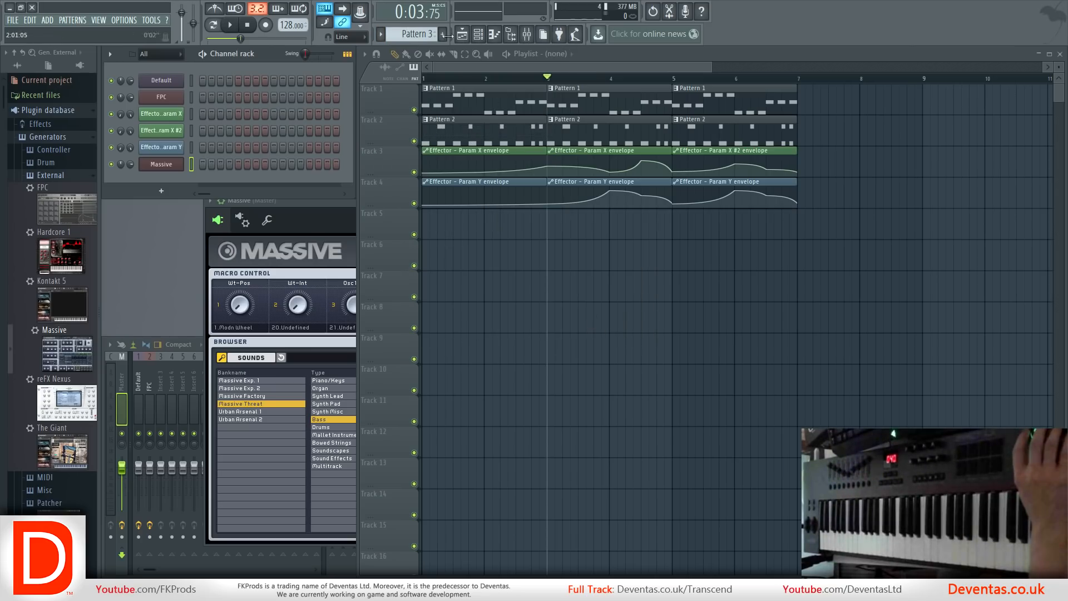
# Capture Massive's LFO Speed macro with Multilink to controllers and create an automation clip for it in the playlist.
pyautogui.click(309, 205)
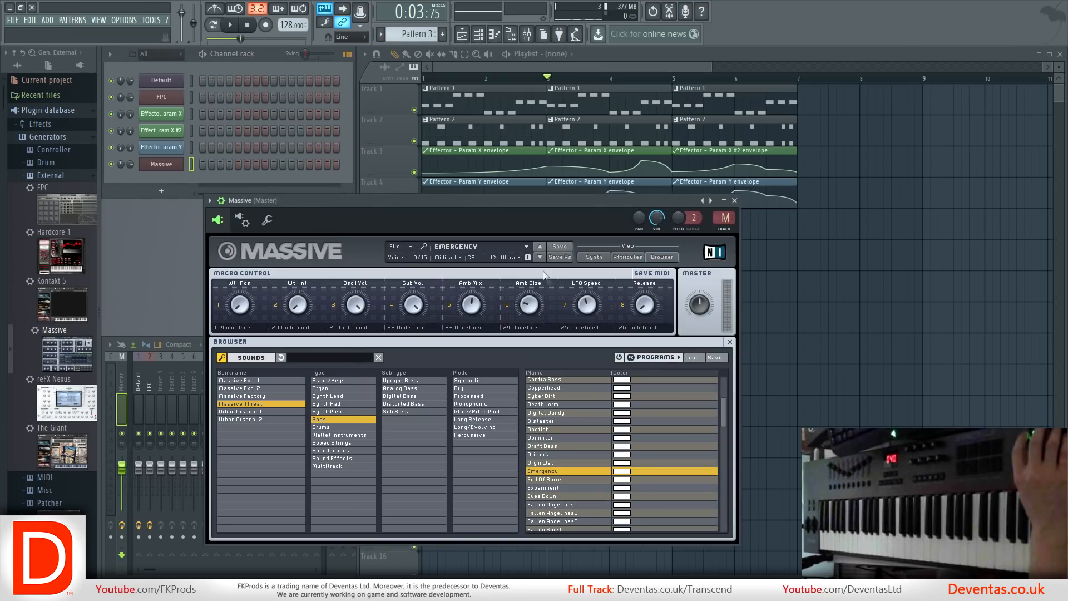
pyautogui.click(360, 13)
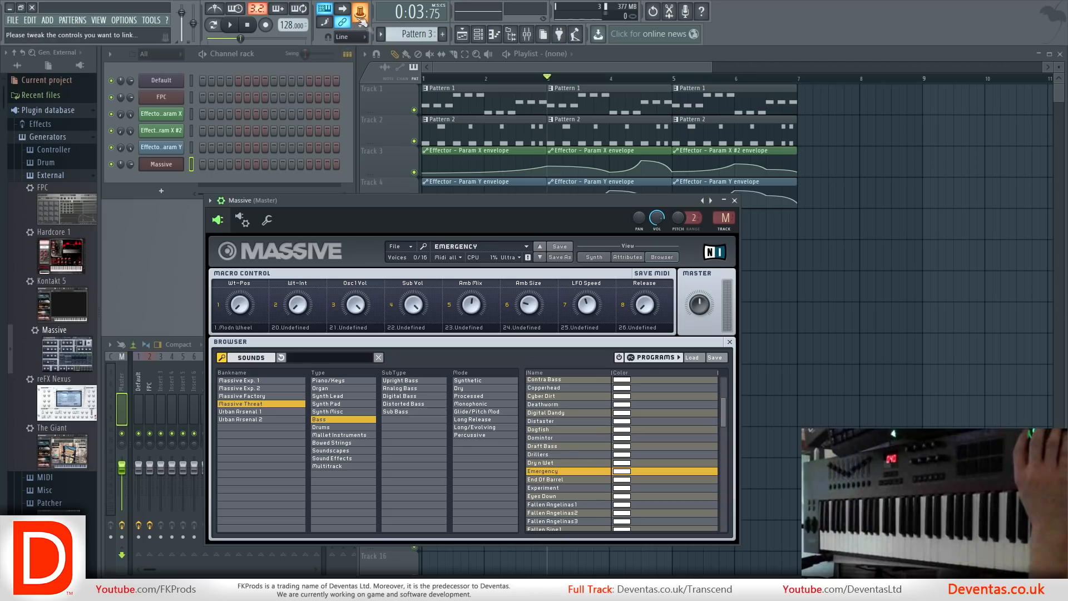
pyautogui.moveTo(591, 306); pyautogui.dragTo(593, 321)
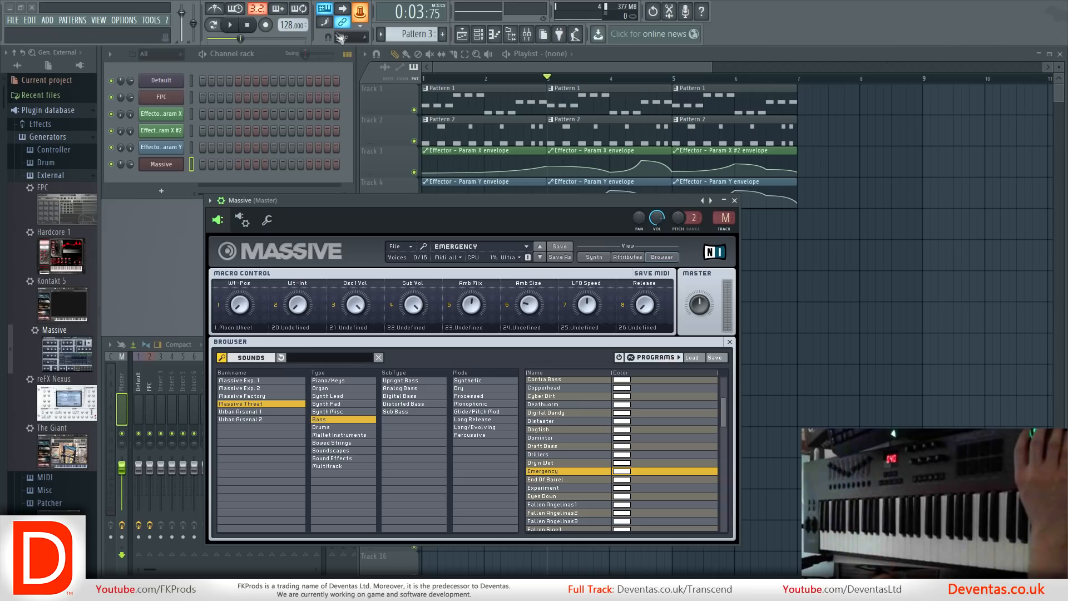
pyautogui.click(361, 17)
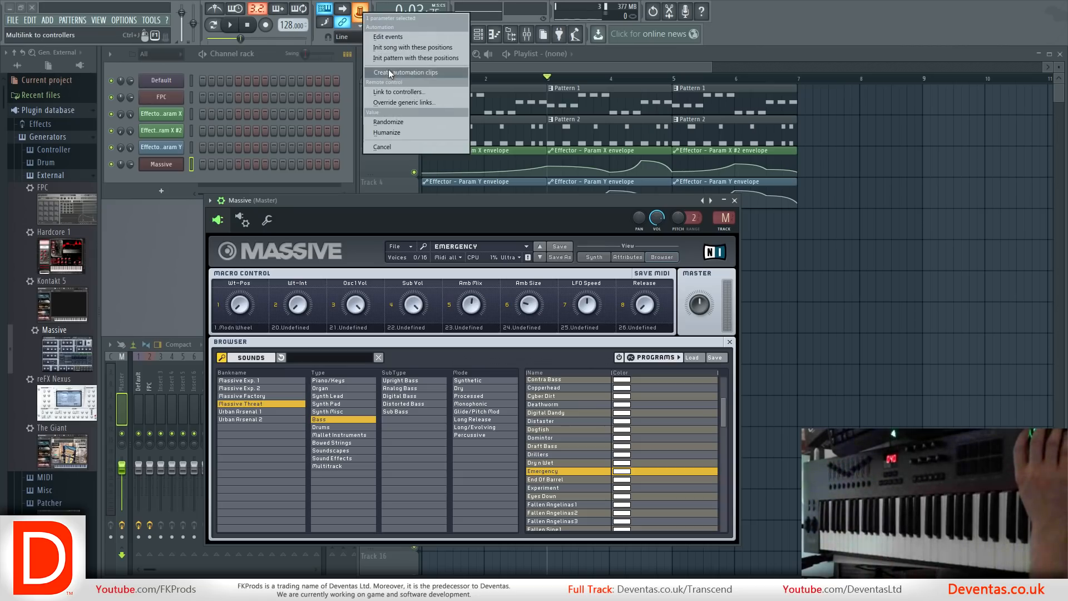
pyautogui.click(425, 72)
pyautogui.click(491, 69)
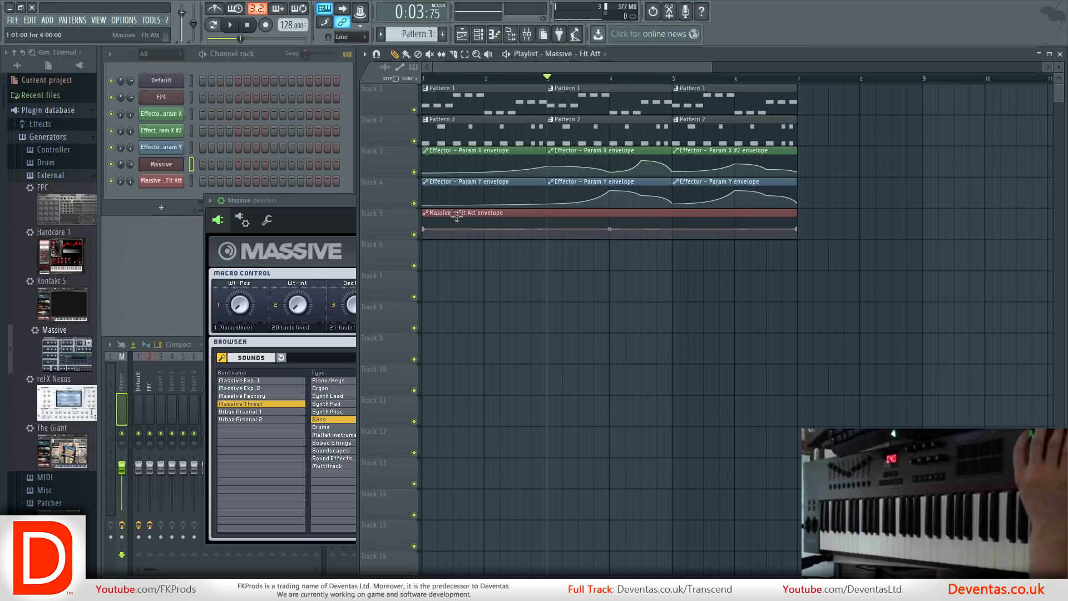
# Repeat the one-bar Massive filter-attack envelope clip along Track 5 up to bar 7, aligning the copies with the first clip.
pyautogui.click(406, 54)
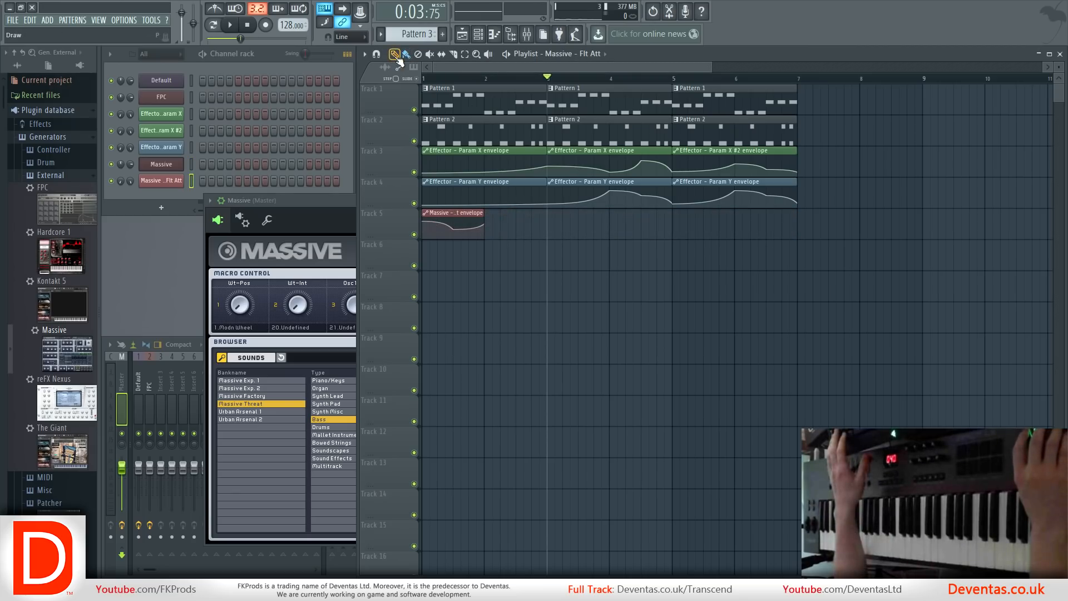
pyautogui.moveTo(499, 239); pyautogui.dragTo(768, 249)
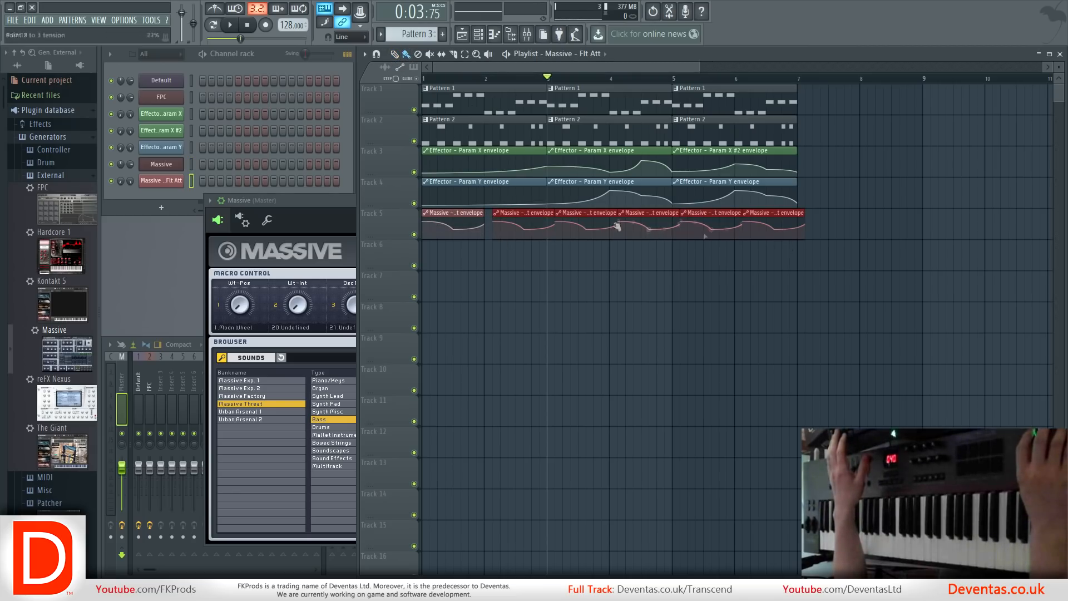
pyautogui.moveTo(526, 215); pyautogui.dragTo(519, 215)
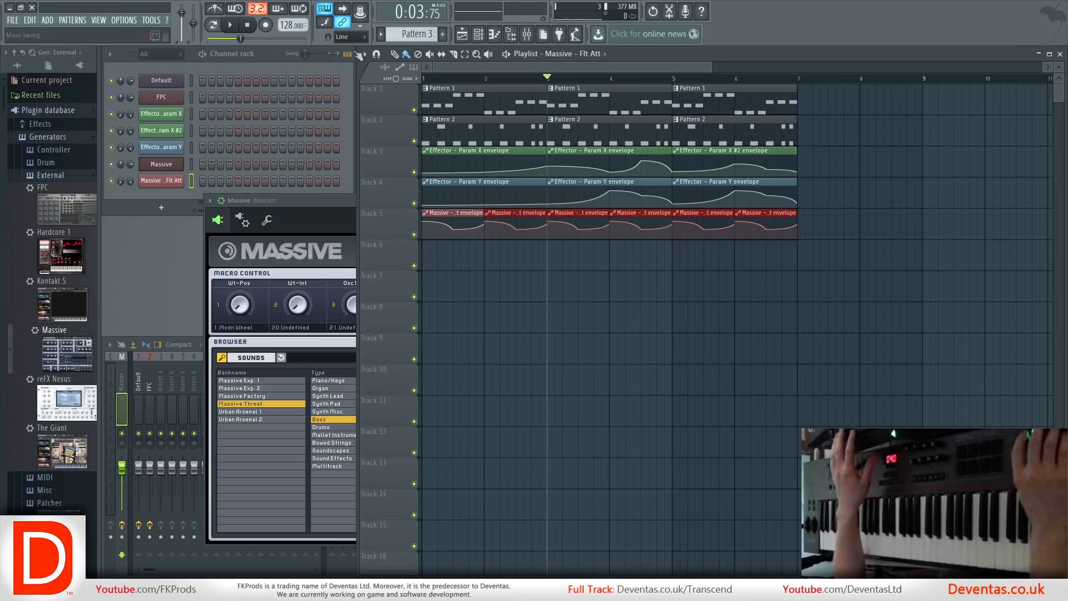
# Write the Massive notes D4, F4, B3 and E4 across one bar of Pattern 3 and play the pattern.
pyautogui.click(213, 25)
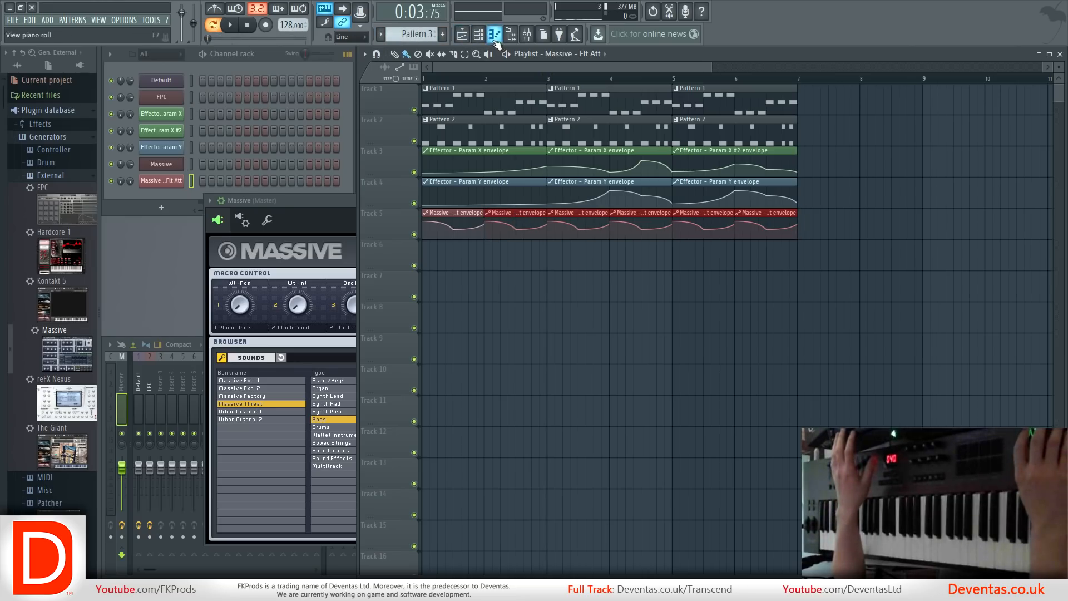
pyautogui.click(494, 34)
pyautogui.press('space')
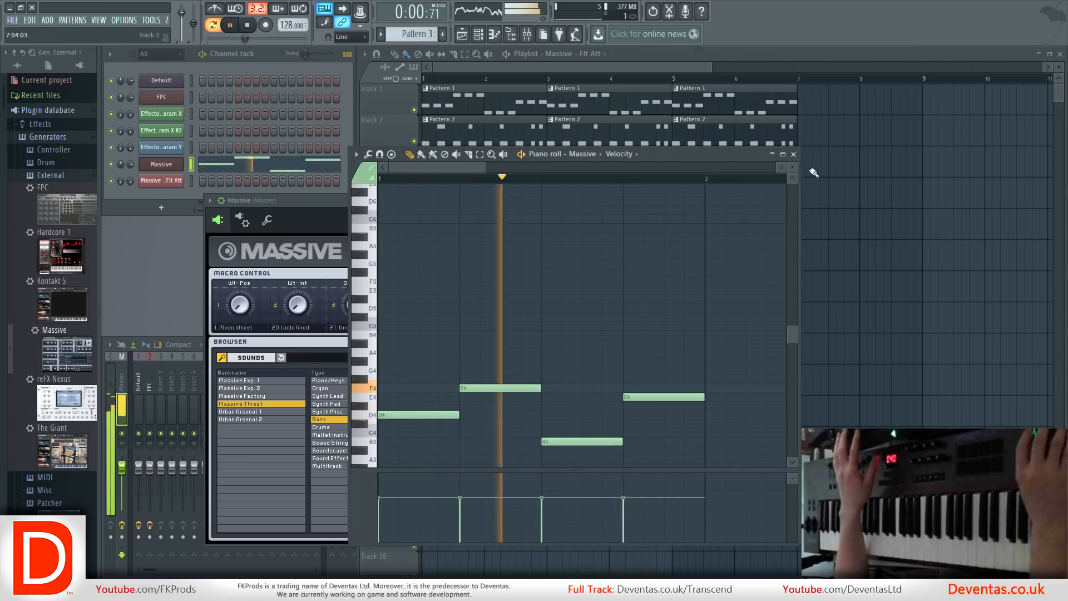
pyautogui.click(793, 154)
pyautogui.press('space')
pyautogui.click(480, 65)
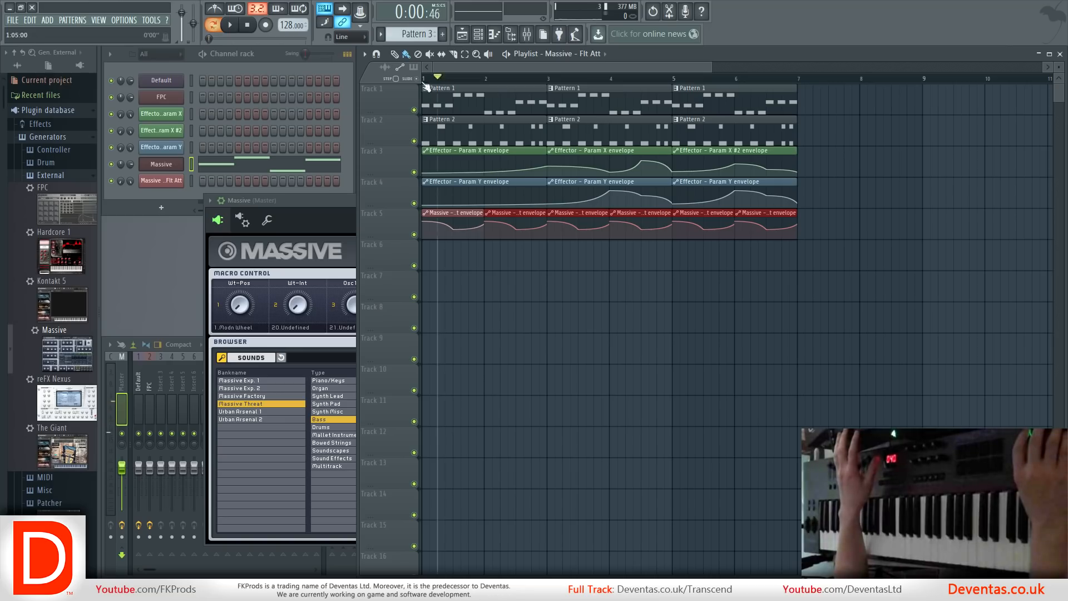
pyautogui.press('space')
pyautogui.press('space')
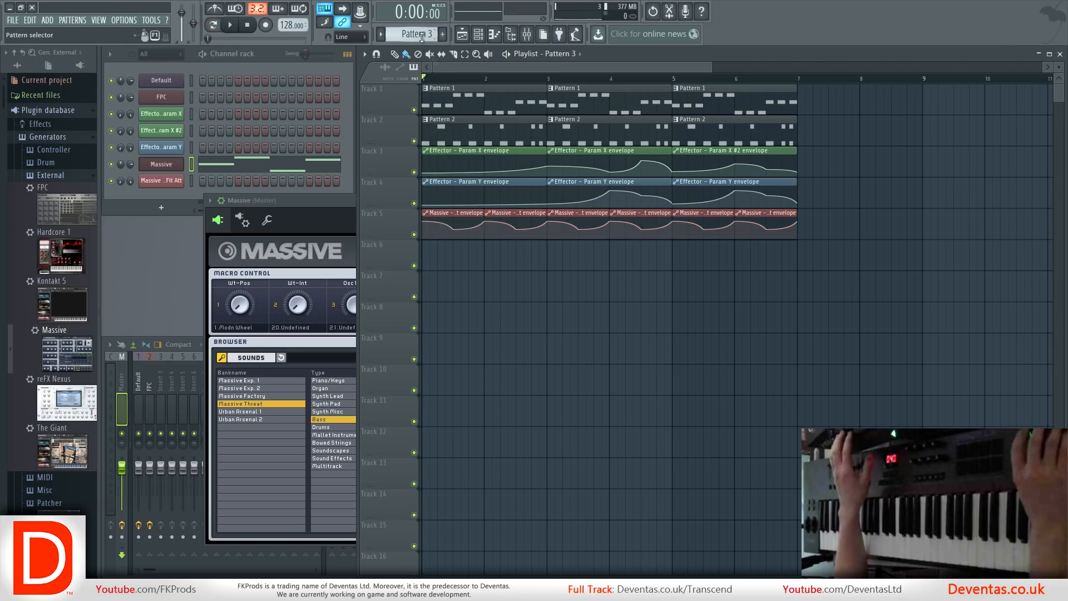
# Place Pattern 3 clips along Track 6 from bar 1 to bar 7 and play the song.
pyautogui.click(579, 53)
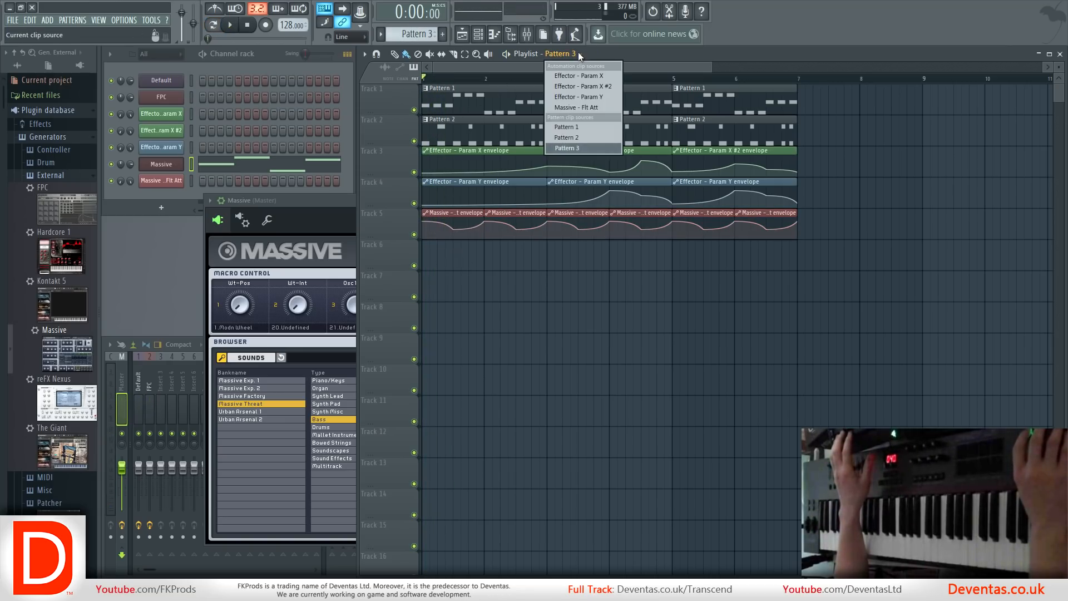
pyautogui.click(579, 53)
pyautogui.moveTo(431, 264)
pyautogui.mouseDown()
pyautogui.moveTo(740, 261)
pyautogui.moveTo(699, 261)
pyautogui.mouseUp()
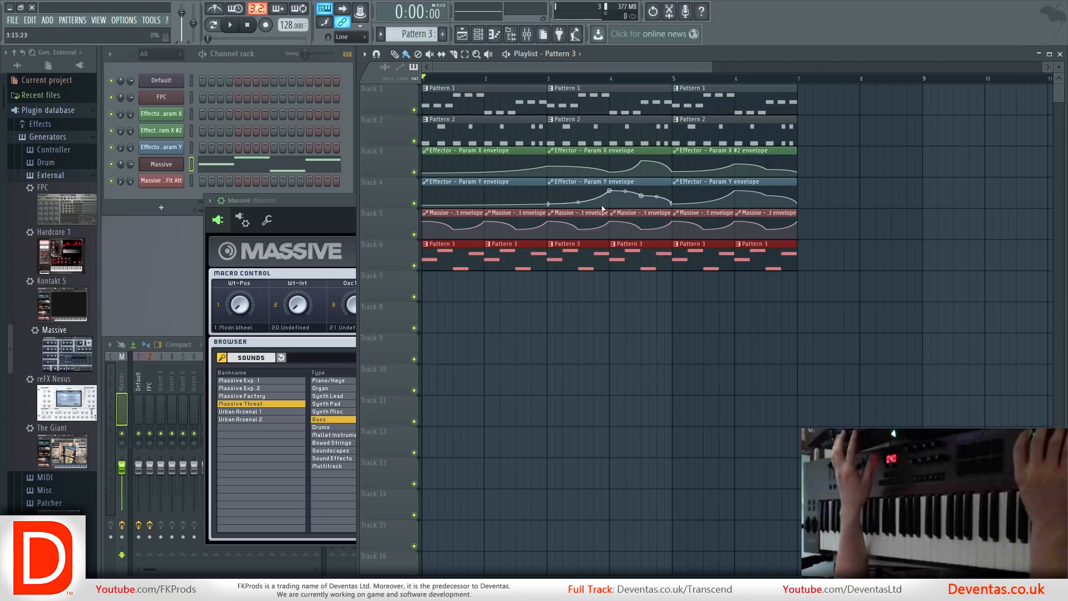
pyautogui.press('space')
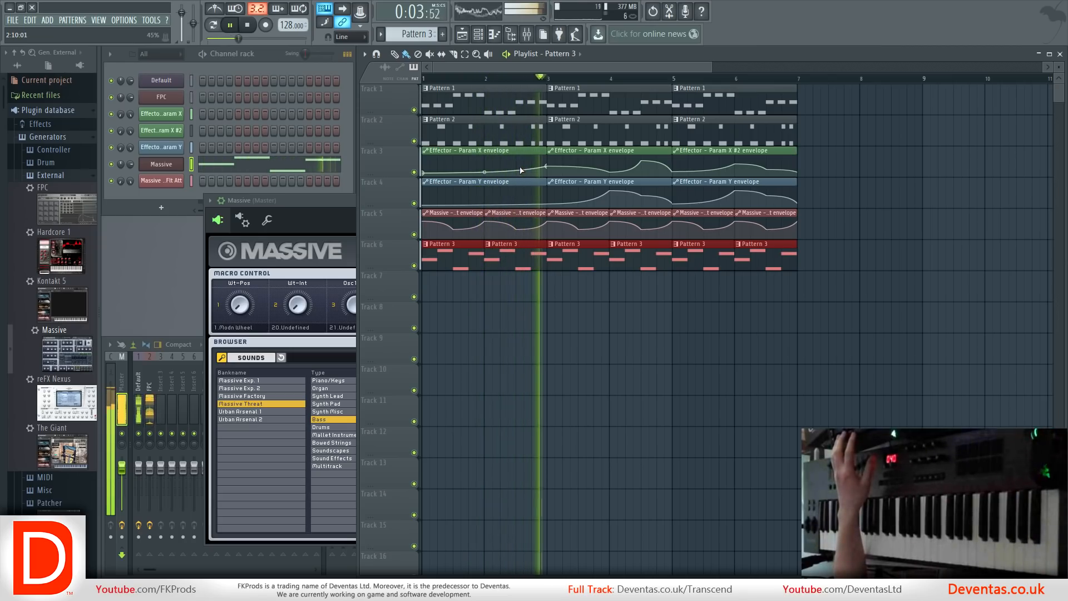
pyautogui.press('space')
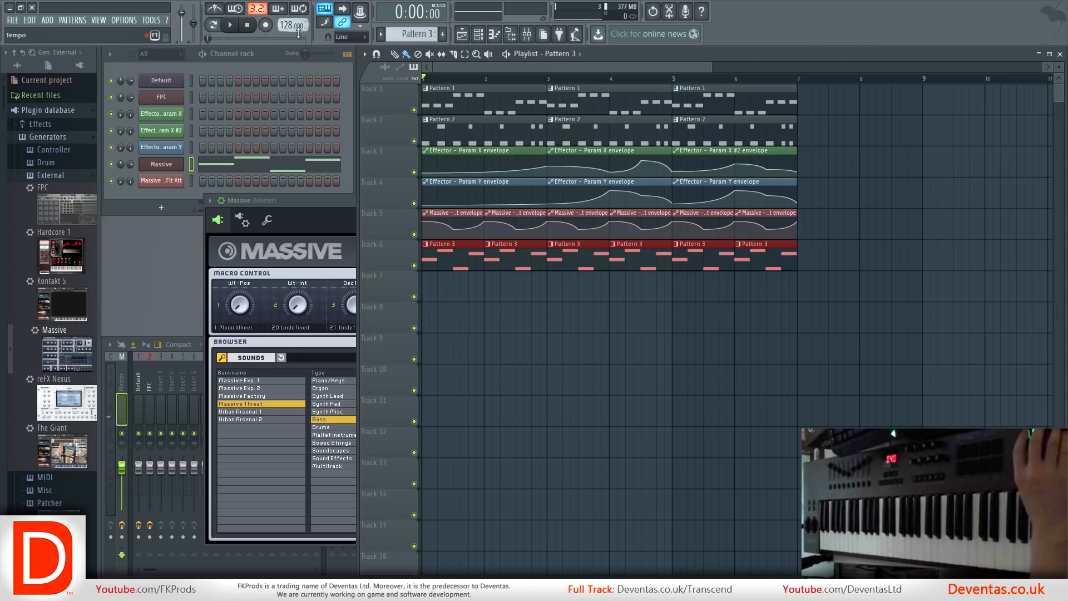
# Reshape the first Massive filter-attack envelope clip, setting its start point to about 63% and its end point to about 61%.
pyautogui.click(425, 225)
pyautogui.click(427, 227)
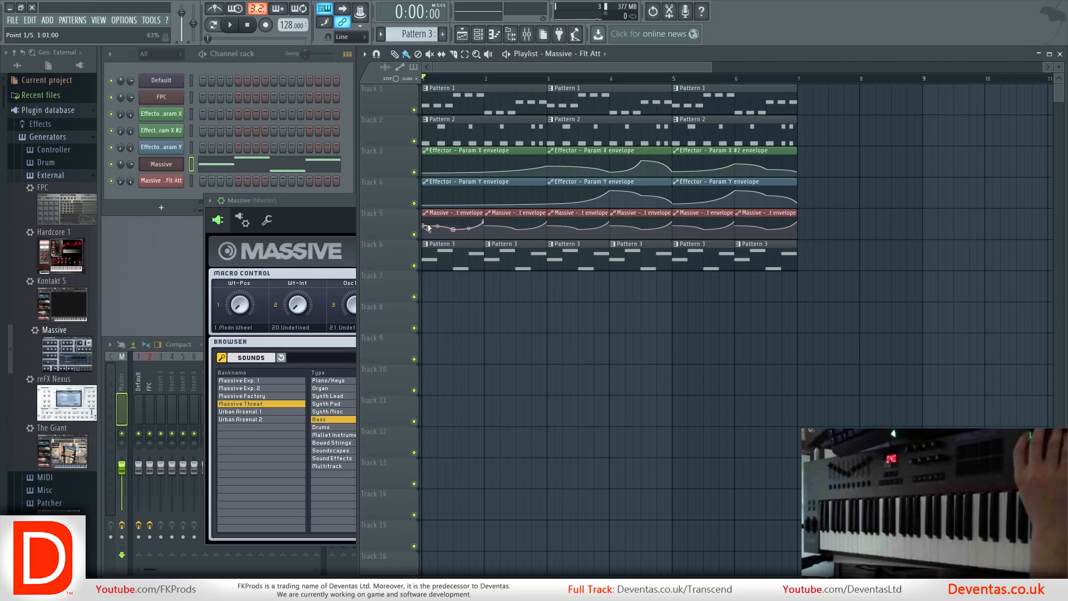
pyautogui.moveTo(454, 229); pyautogui.dragTo(488, 228)
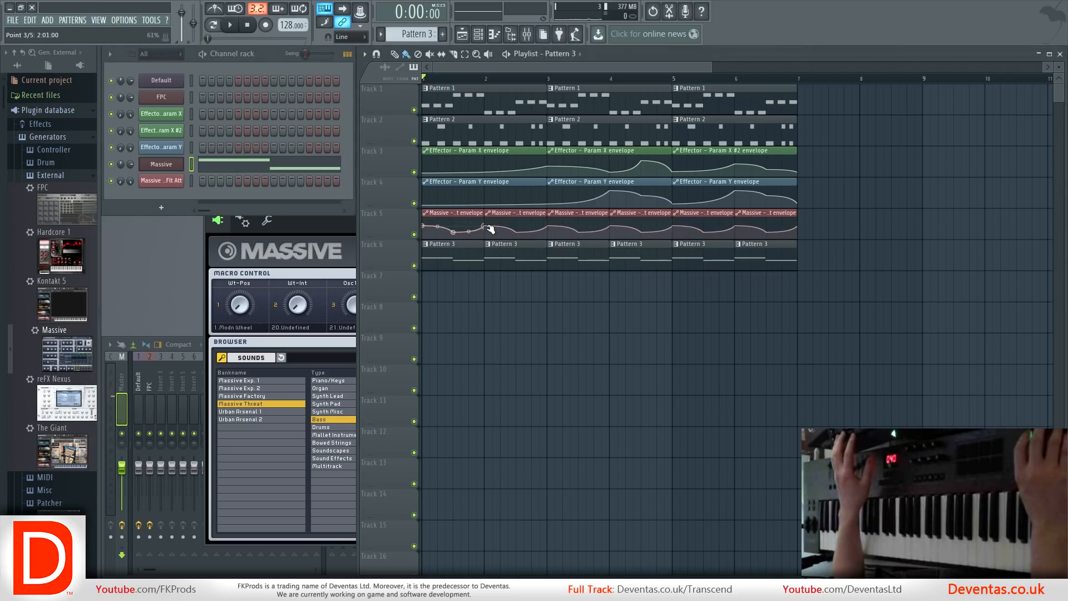
pyautogui.click(487, 226)
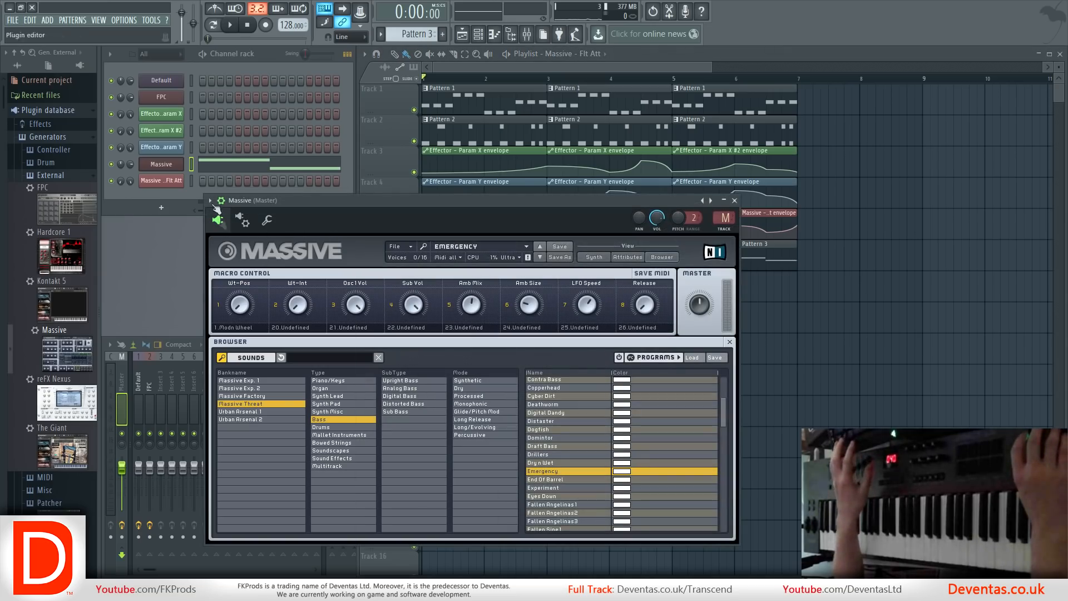
pyautogui.click(168, 83)
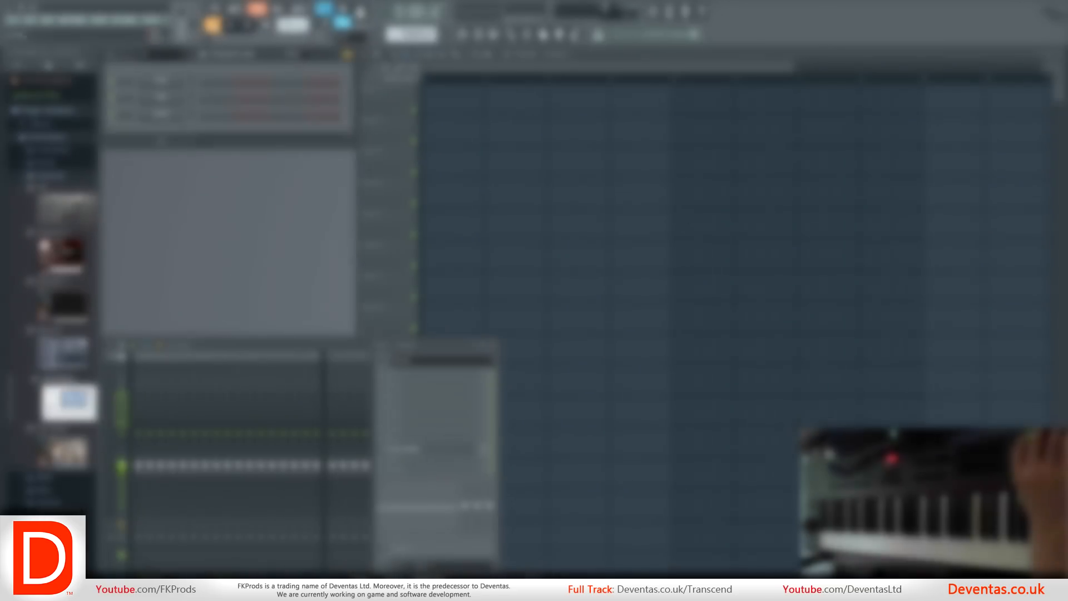
# Delete the Clap and Kick channels from the new project's channel rack.
pyautogui.rightClick(162, 98)
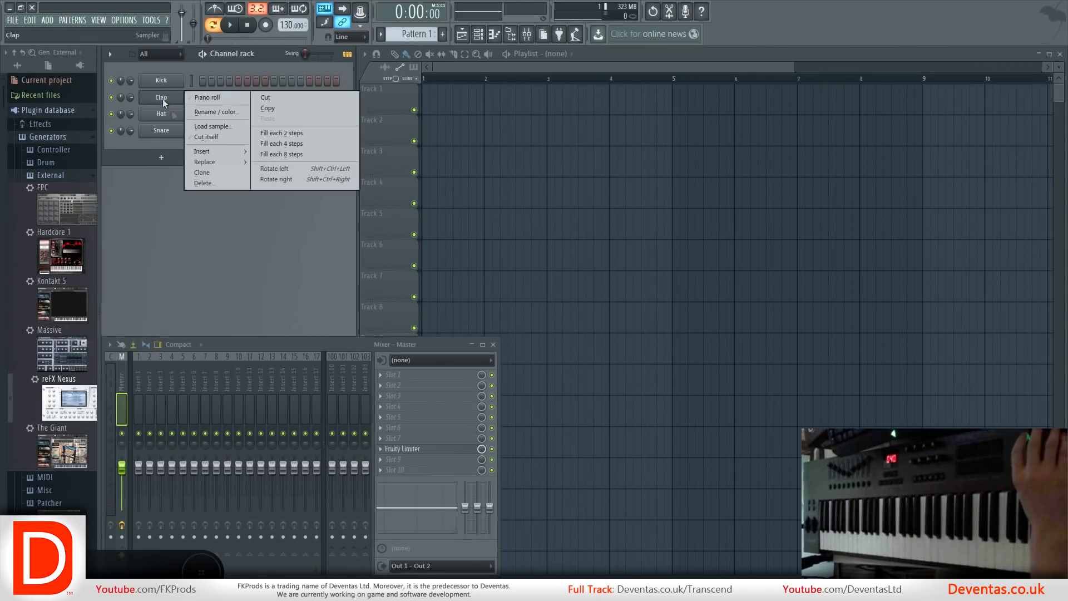
pyautogui.click(217, 182)
pyautogui.click(586, 325)
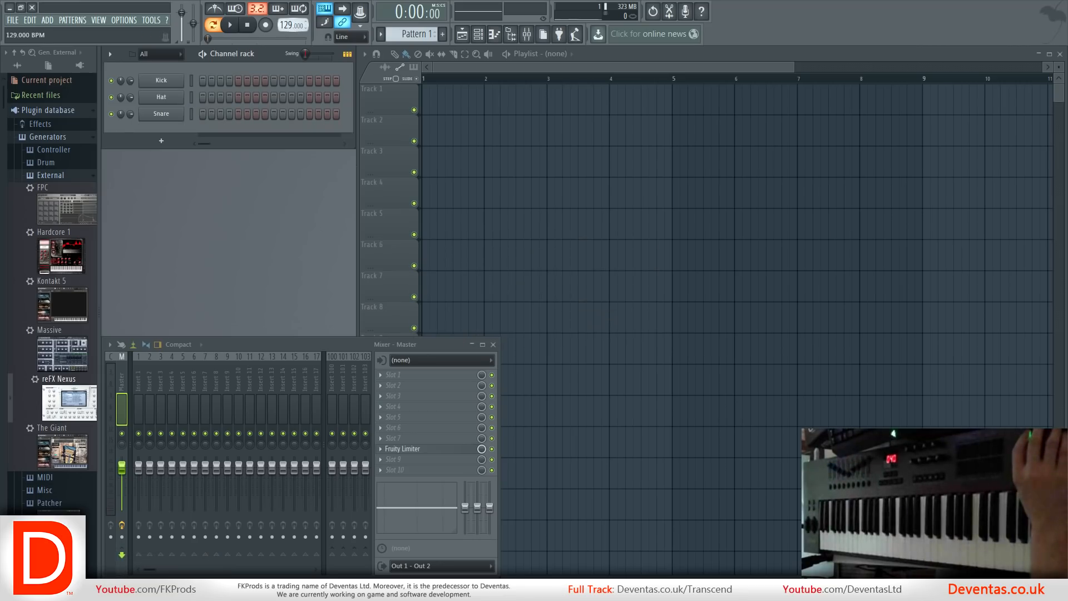
pyautogui.rightClick(159, 81)
pyautogui.click(204, 166)
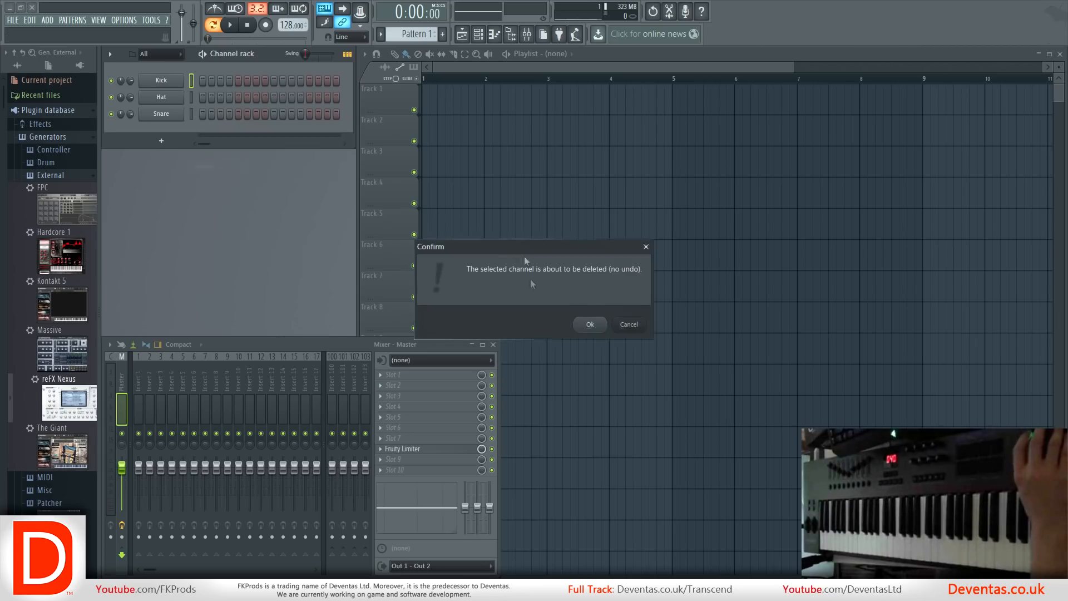
pyautogui.click(590, 324)
# Delete the Hat and Snare channels so only an empty Sampler channel remains.
pyautogui.rightClick(161, 84)
pyautogui.click(211, 161)
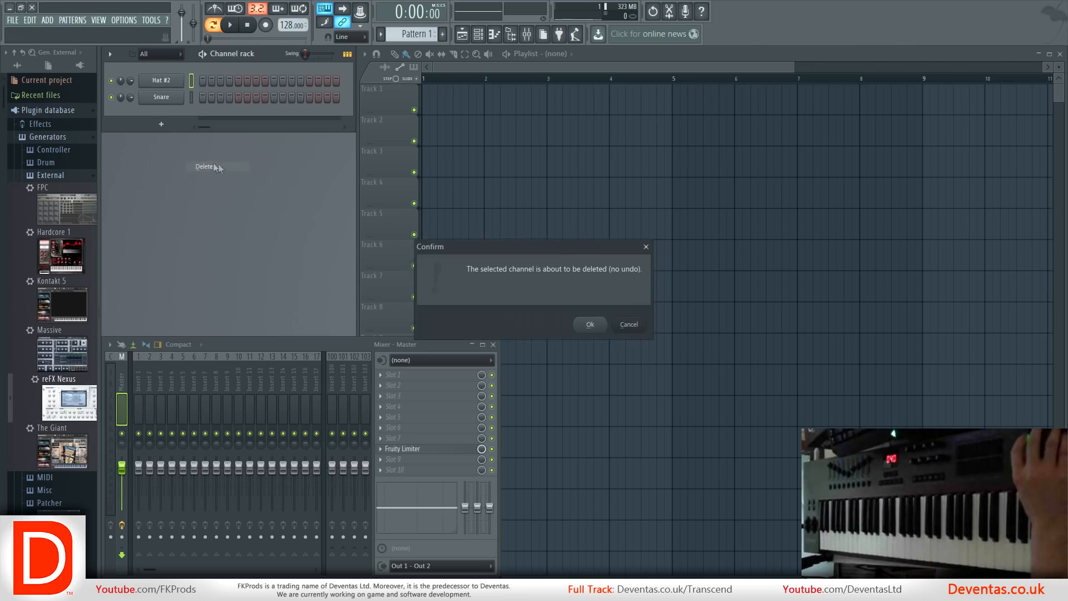
pyautogui.click(588, 324)
pyautogui.rightClick(181, 83)
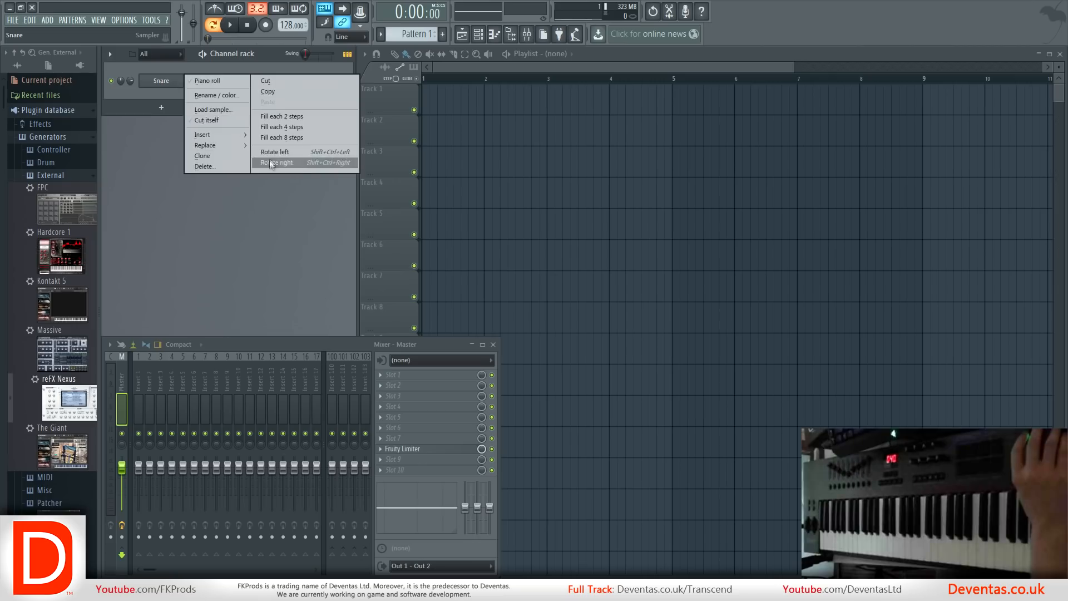
pyautogui.click(203, 167)
pyautogui.rightClick(154, 83)
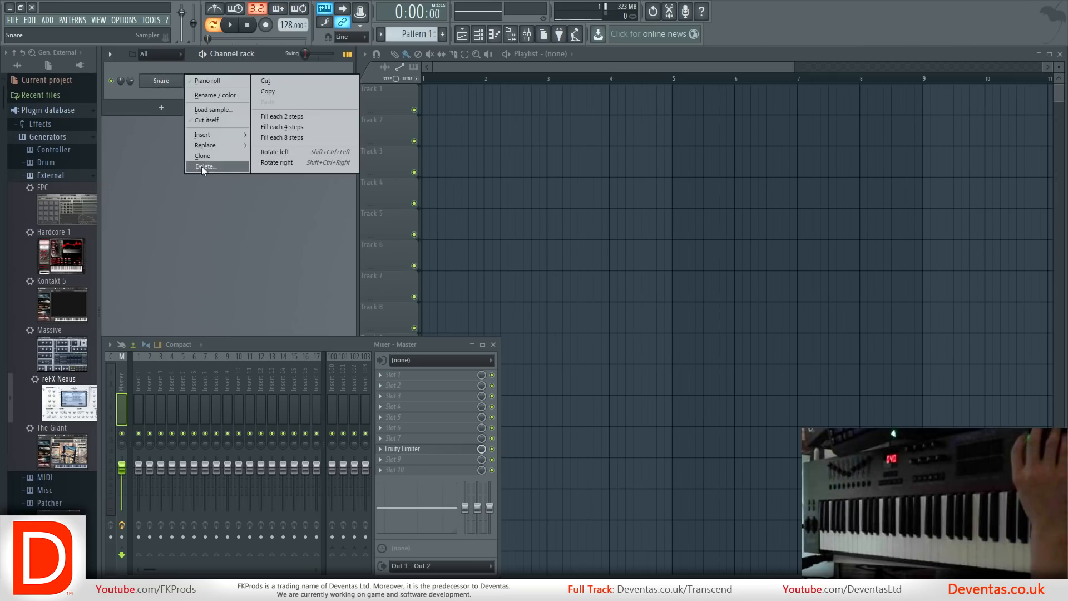
pyautogui.click(204, 166)
pyautogui.click(588, 324)
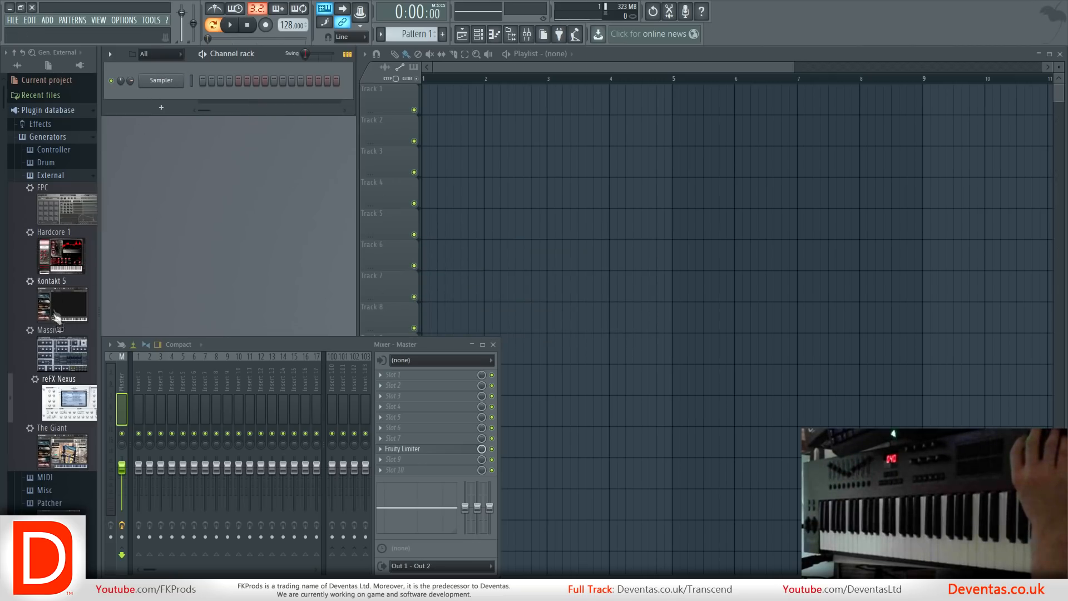
# Replace the Sampler channel with FPC, add a Massive channel below it, and move both plugin windows clear of the channel rack.
pyautogui.moveTo(56, 225); pyautogui.dragTo(149, 78)
pyautogui.moveTo(265, 114); pyautogui.dragTo(644, 122)
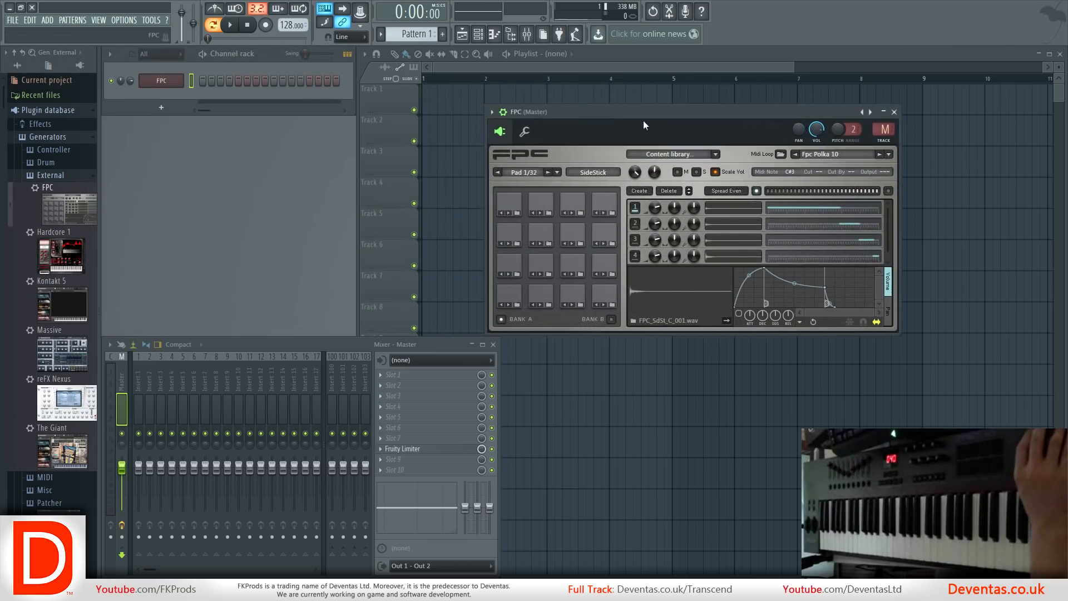
pyautogui.moveTo(60, 333); pyautogui.dragTo(159, 90)
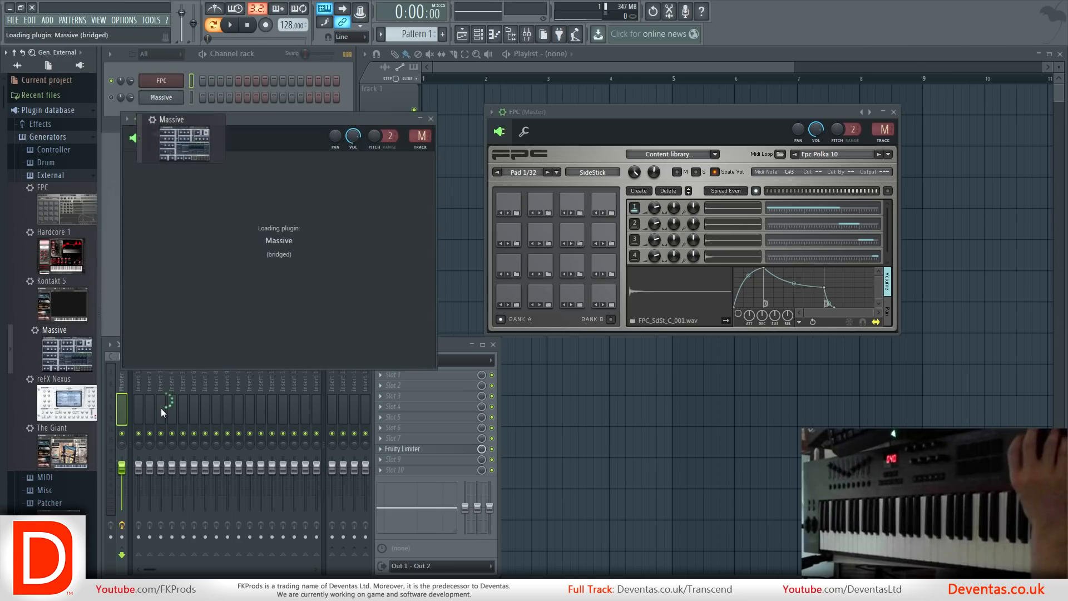
pyautogui.moveTo(225, 132); pyautogui.dragTo(417, 148)
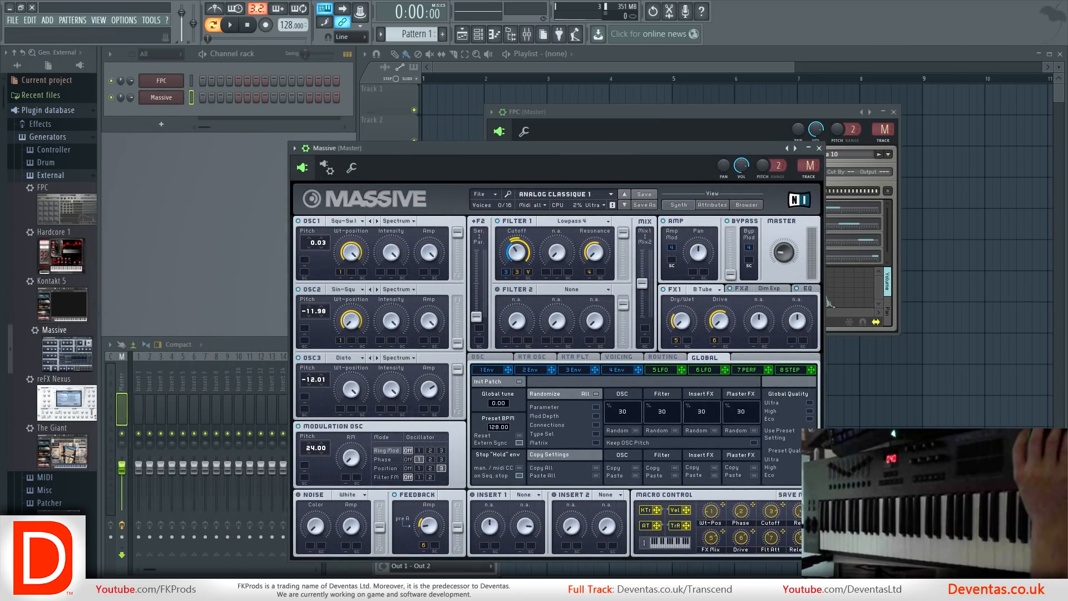
# Add reFX Nexus and The Giant as channels below Massive and move their windows clear of the channel rack.
pyautogui.moveTo(67, 401); pyautogui.dragTo(162, 108)
pyautogui.moveTo(268, 134); pyautogui.dragTo(554, 139)
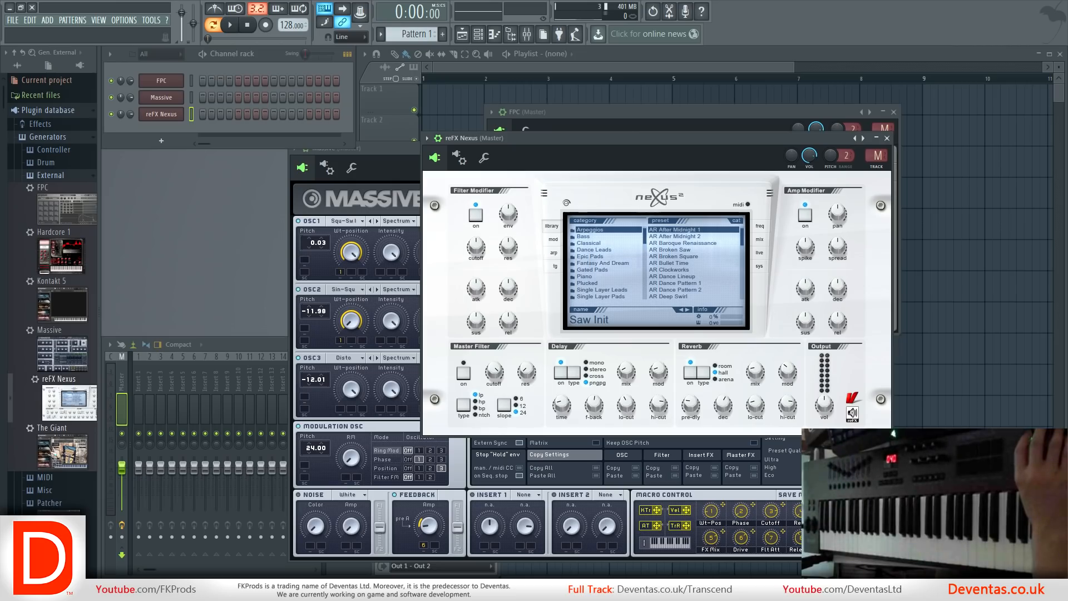
pyautogui.moveTo(67, 451); pyautogui.dragTo(167, 128)
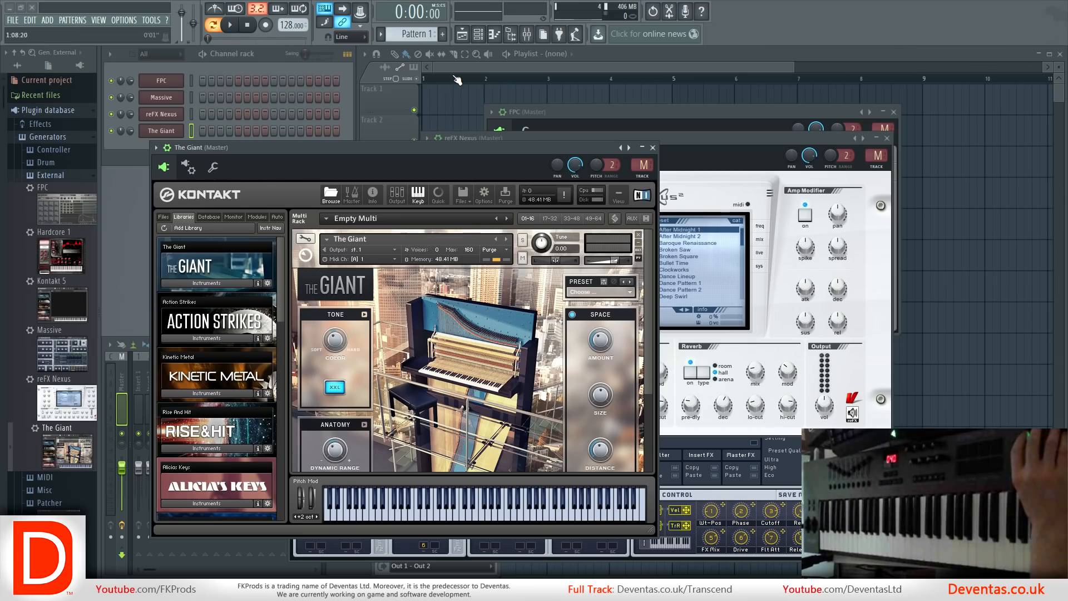
pyautogui.moveTo(279, 146); pyautogui.dragTo(522, 110)
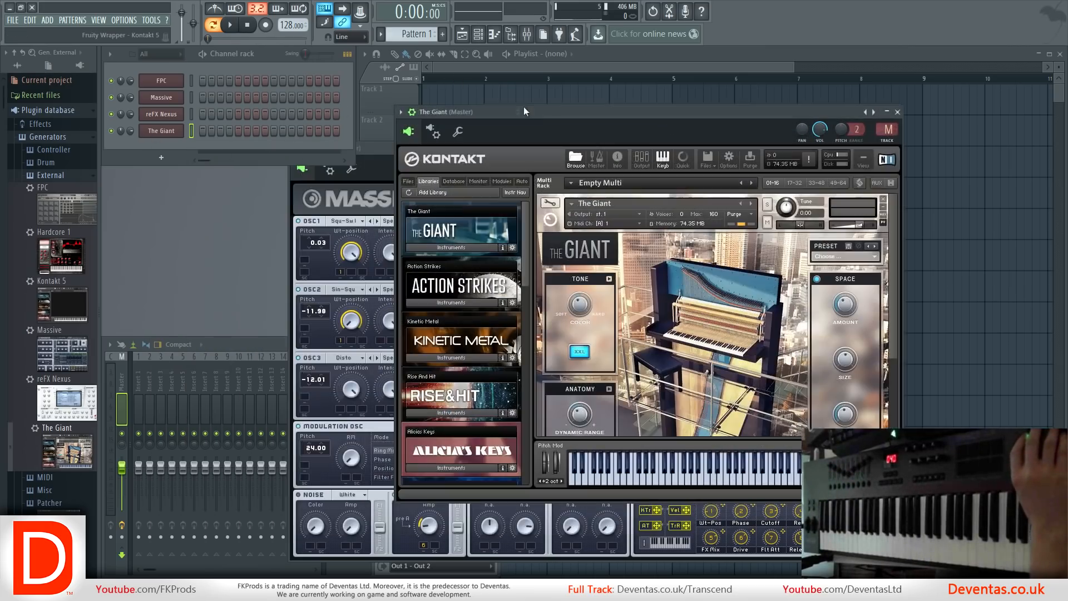
# Add a Kontakt 5 channel and load Filthy Tones.nki from the Rise & Hit library.
pyautogui.moveTo(67, 300); pyautogui.dragTo(157, 143)
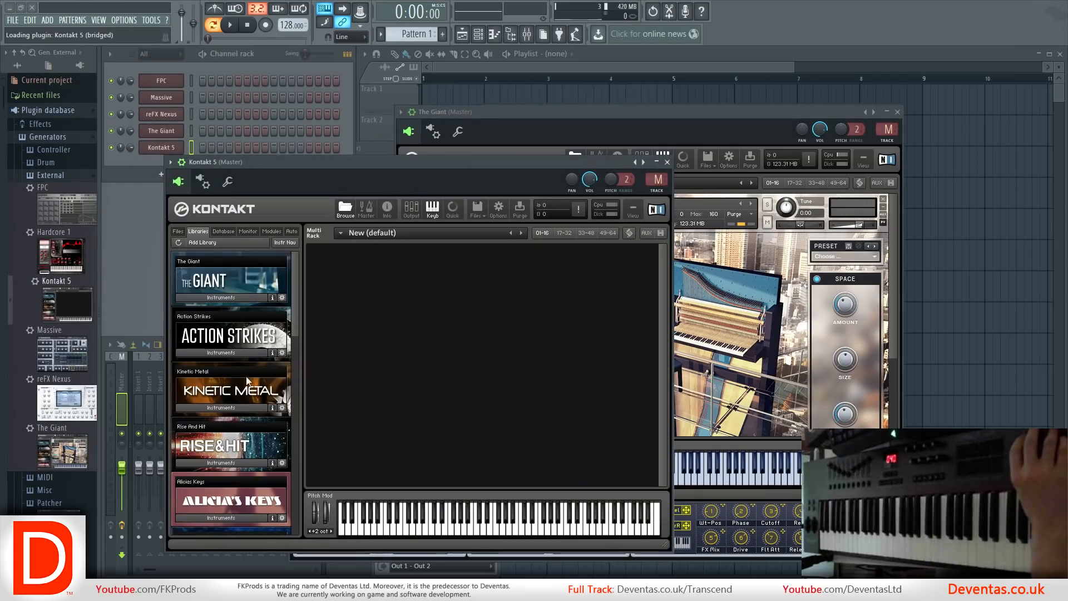
pyautogui.click(219, 466)
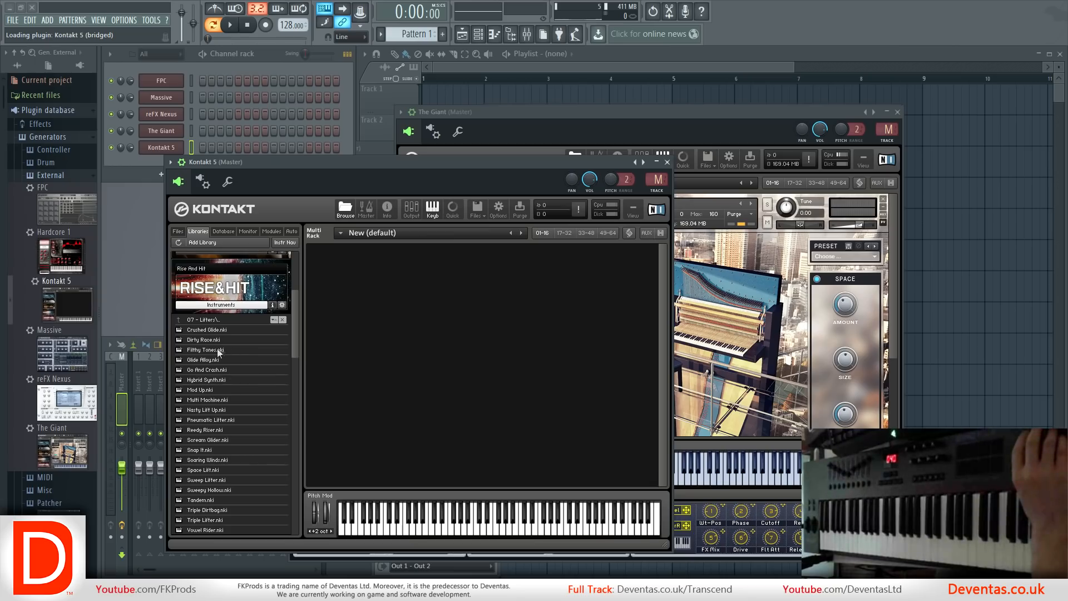
pyautogui.doubleClick(217, 352)
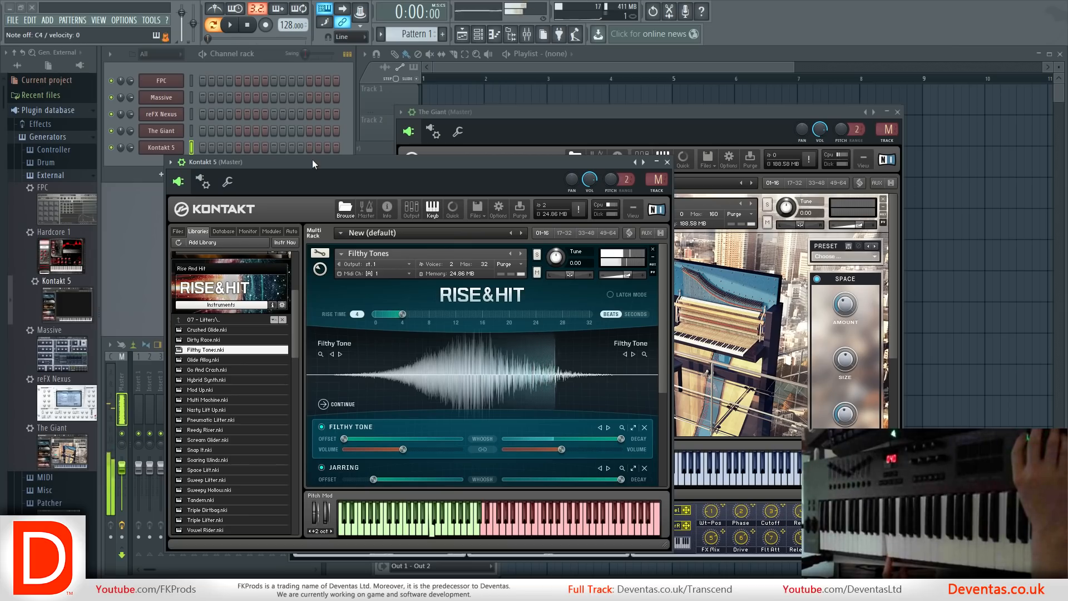
pyautogui.moveTo(312, 159); pyautogui.dragTo(663, 103)
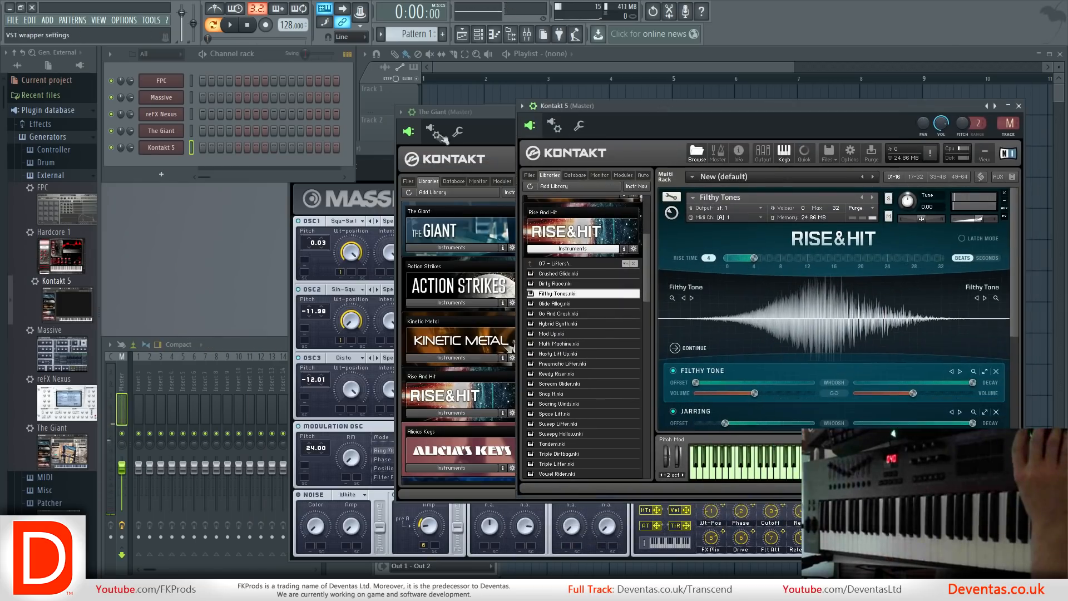
# Load the Empty preset in the FPC channel.
pyautogui.click(174, 83)
pyautogui.click(491, 112)
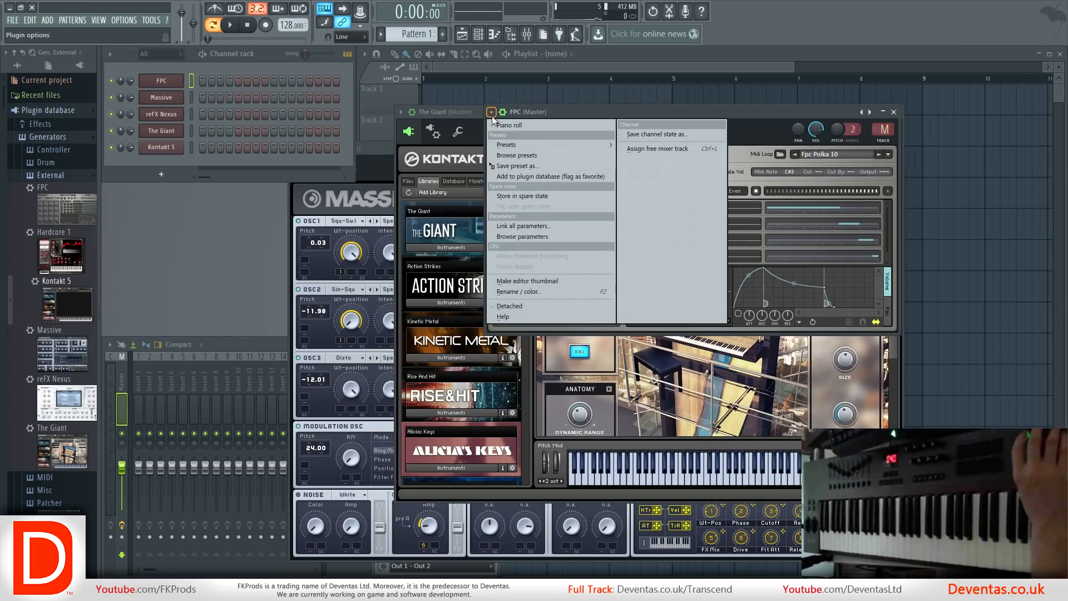
pyautogui.moveTo(607, 147)
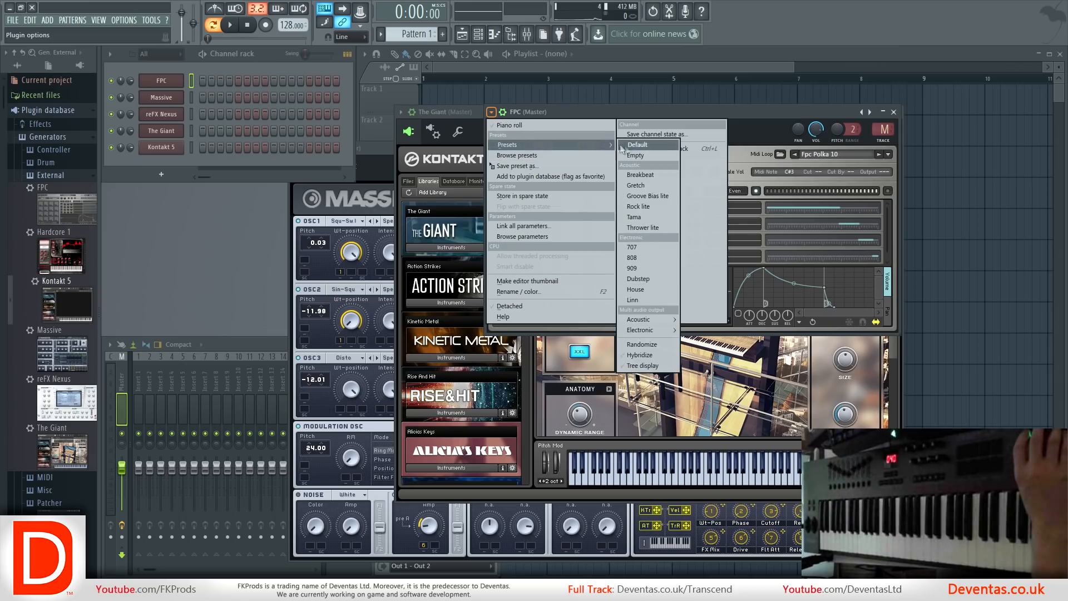
pyautogui.click(637, 156)
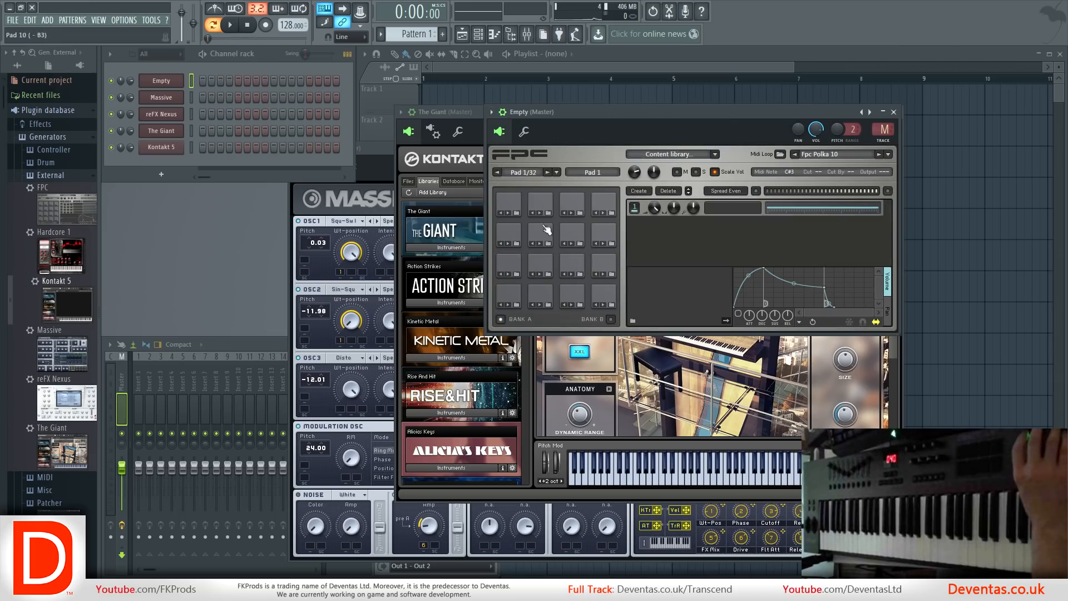
# Switch the browser to the Vengeance snapshot.
pyautogui.click(56, 52)
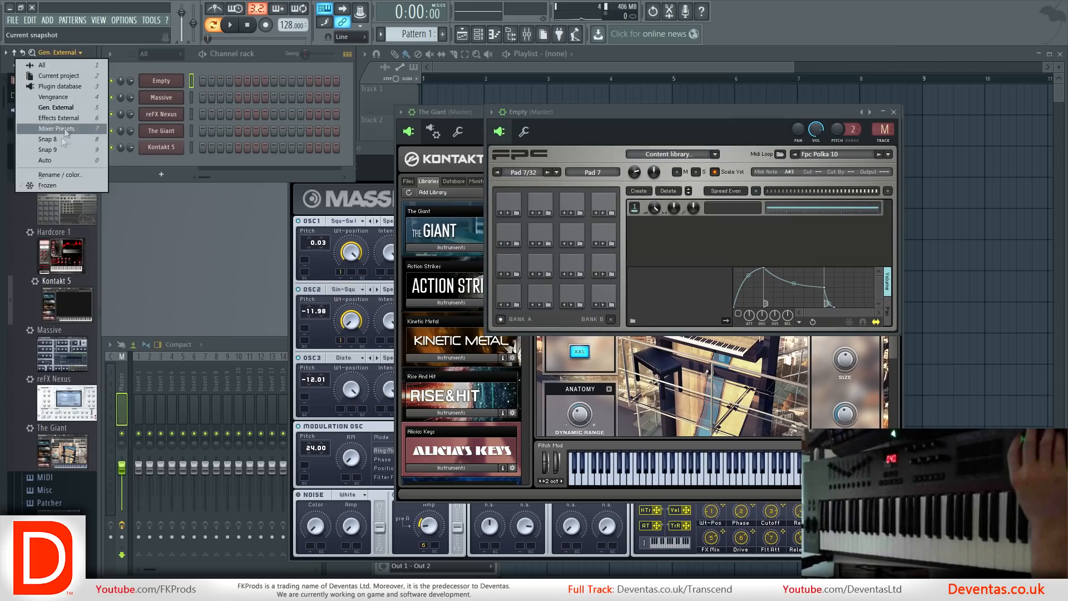
pyautogui.click(70, 98)
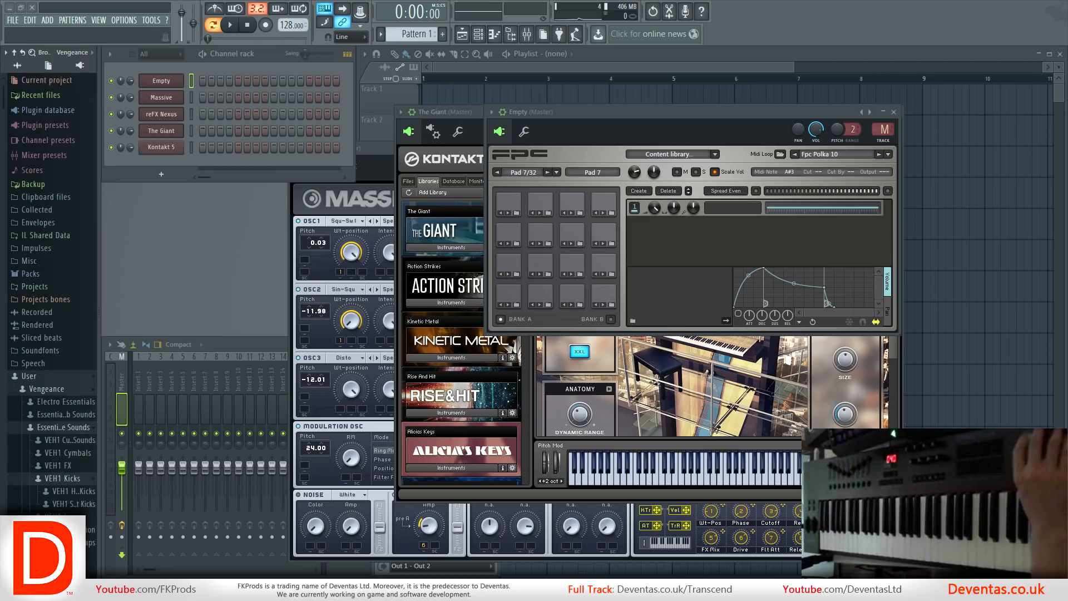
# Examine the Vengeance sample folder on disk under Image-Line\FL Studio 12\Data\Patches\User in Windows Explorer.
pyautogui.press('super+e')
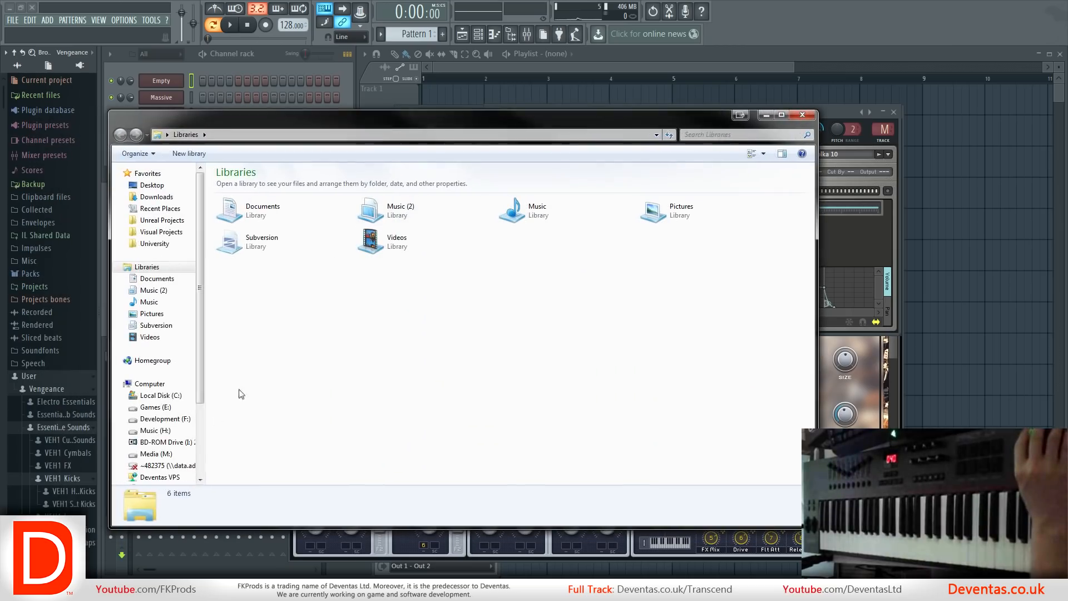
pyautogui.click(163, 396)
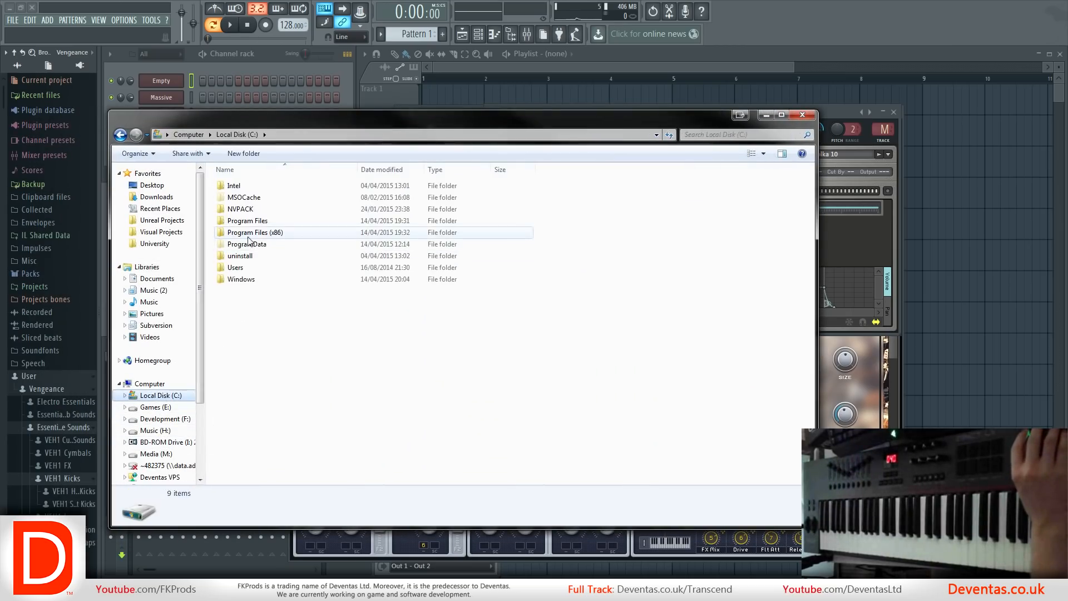
pyautogui.doubleClick(250, 232)
pyautogui.doubleClick(247, 198)
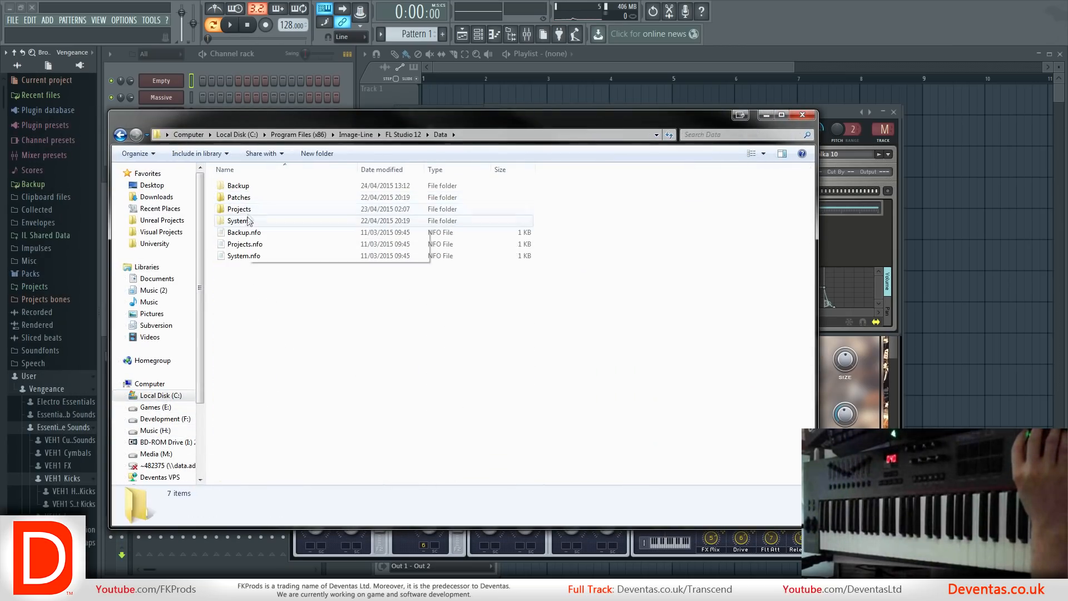
pyautogui.doubleClick(257, 199)
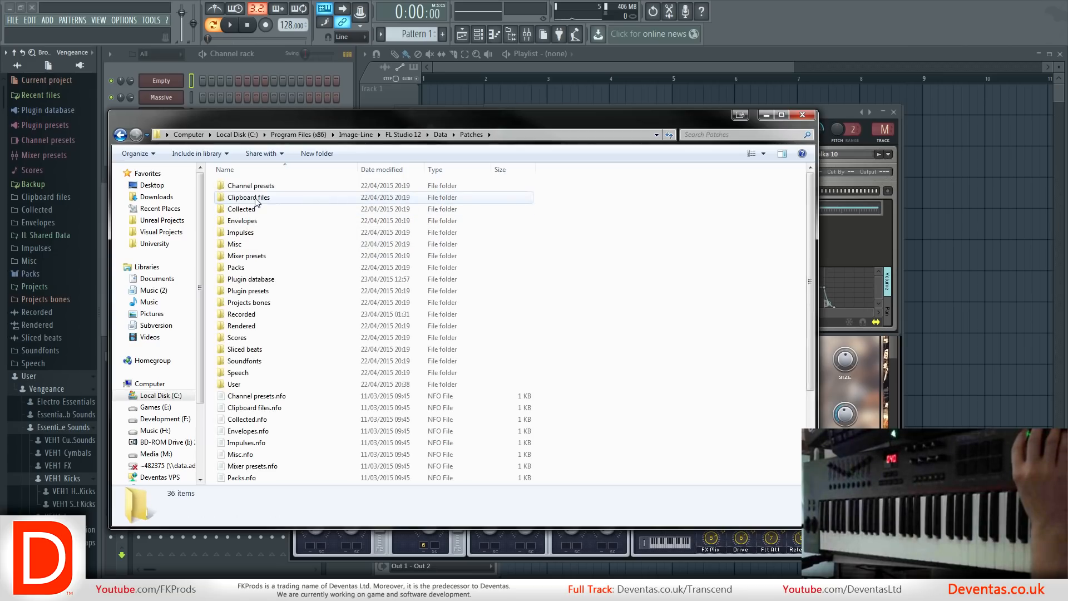
pyautogui.doubleClick(252, 385)
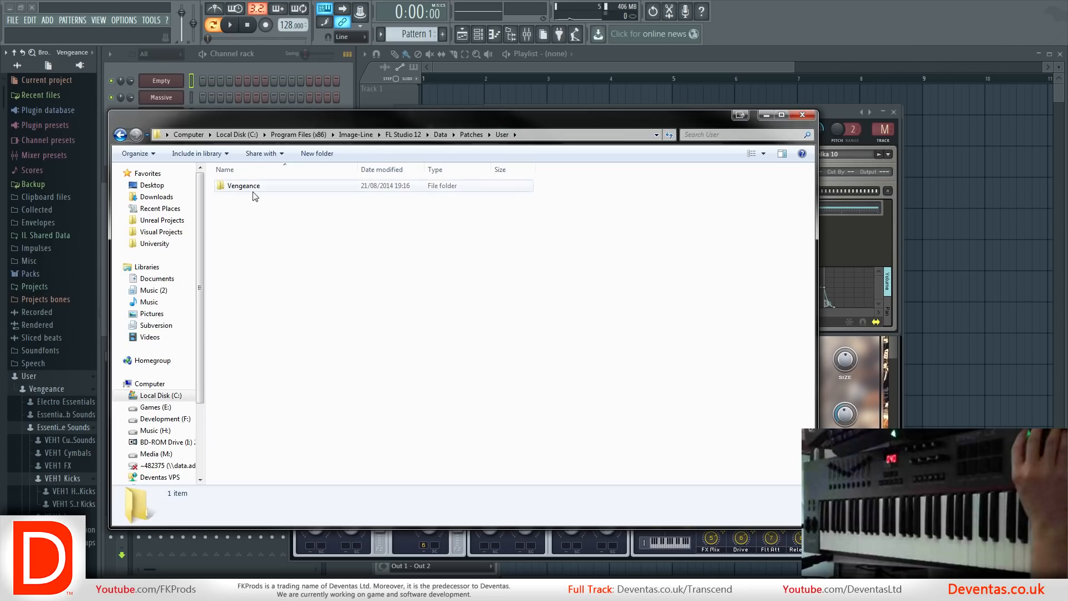
pyautogui.doubleClick(245, 186)
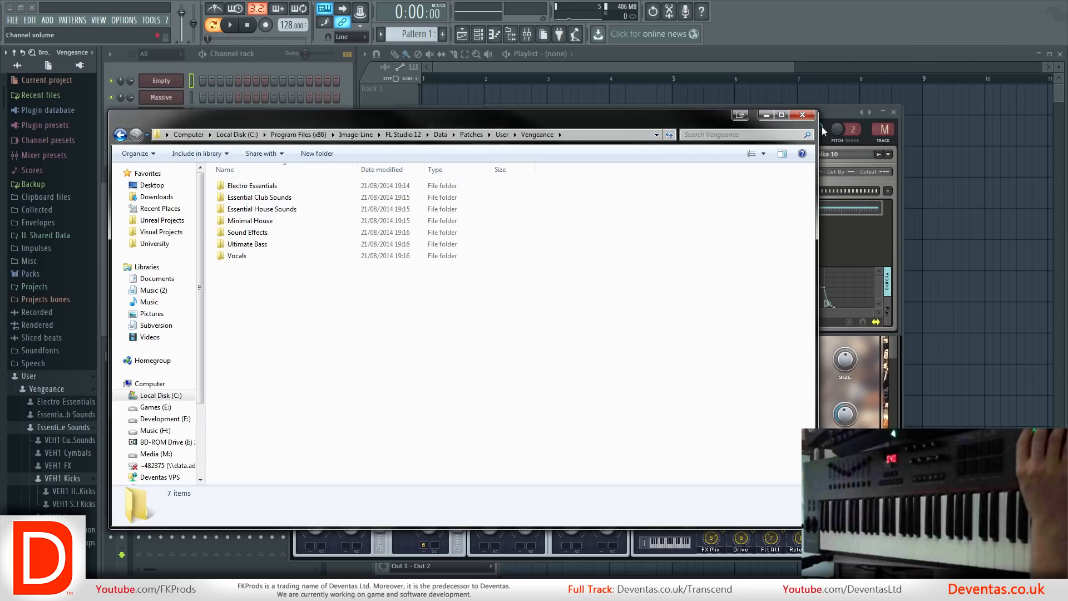
pyautogui.click(803, 115)
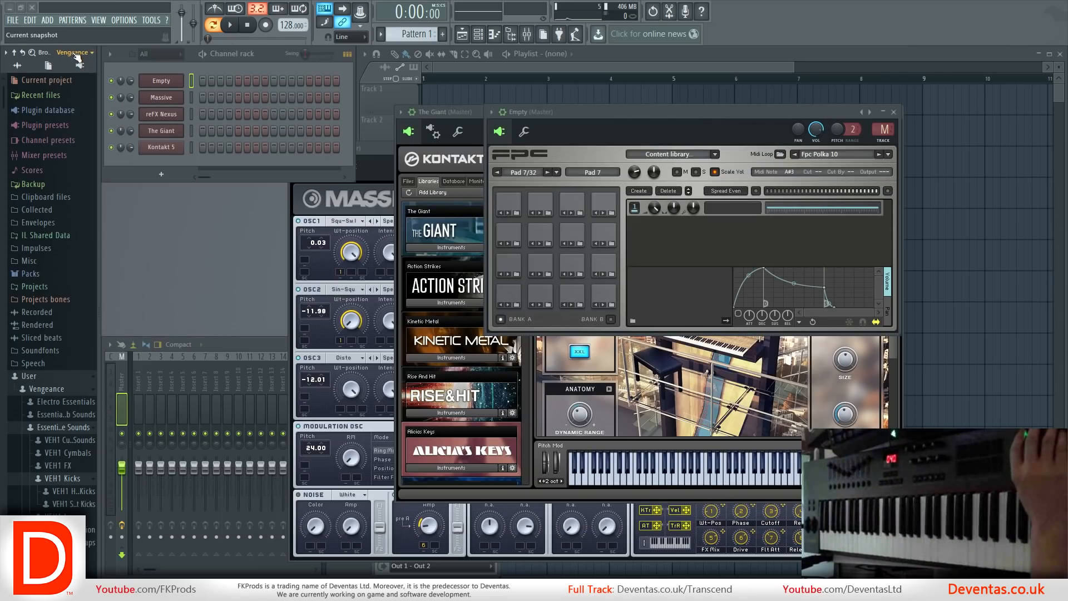
# Load VEE Bassdrum 035 from the Vengeance Electro Essentials bassdrums into FPC pad 2.
pyautogui.click(73, 53)
pyautogui.click(74, 53)
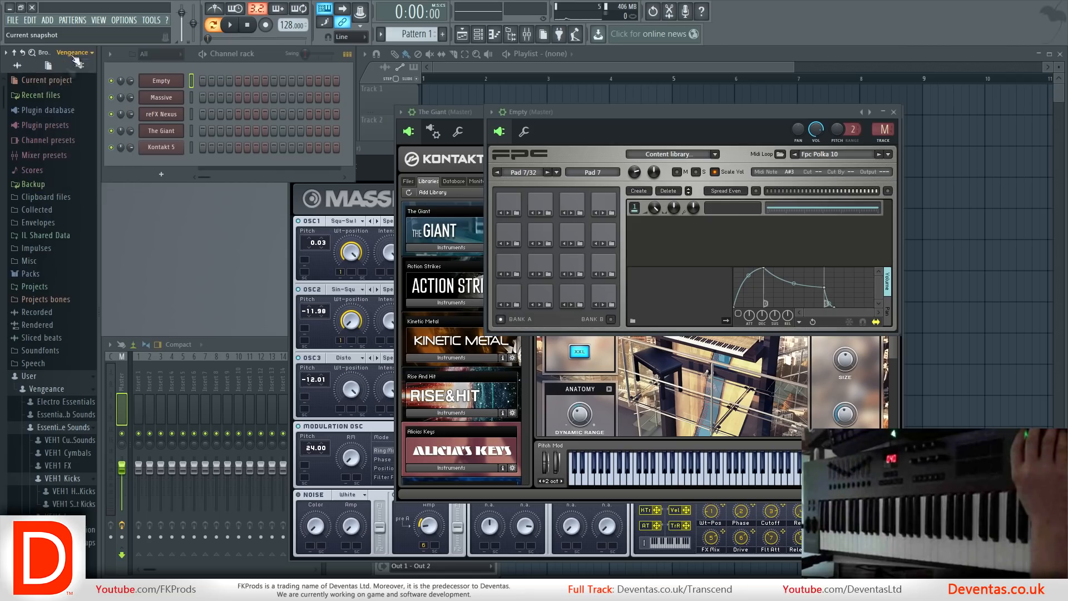
pyautogui.scroll(-7, 40, 394)
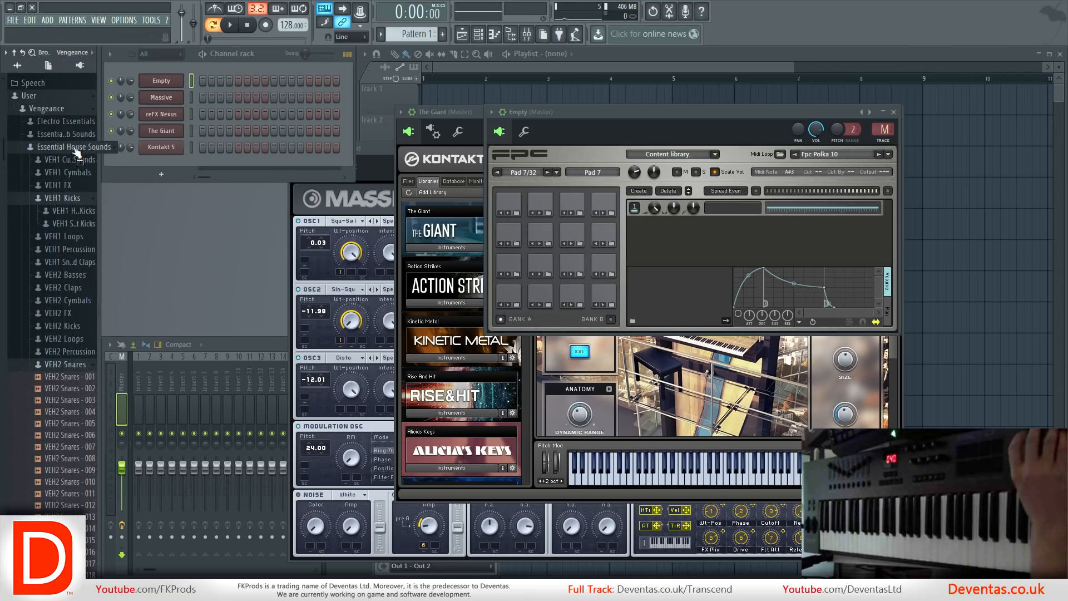
pyautogui.click(67, 121)
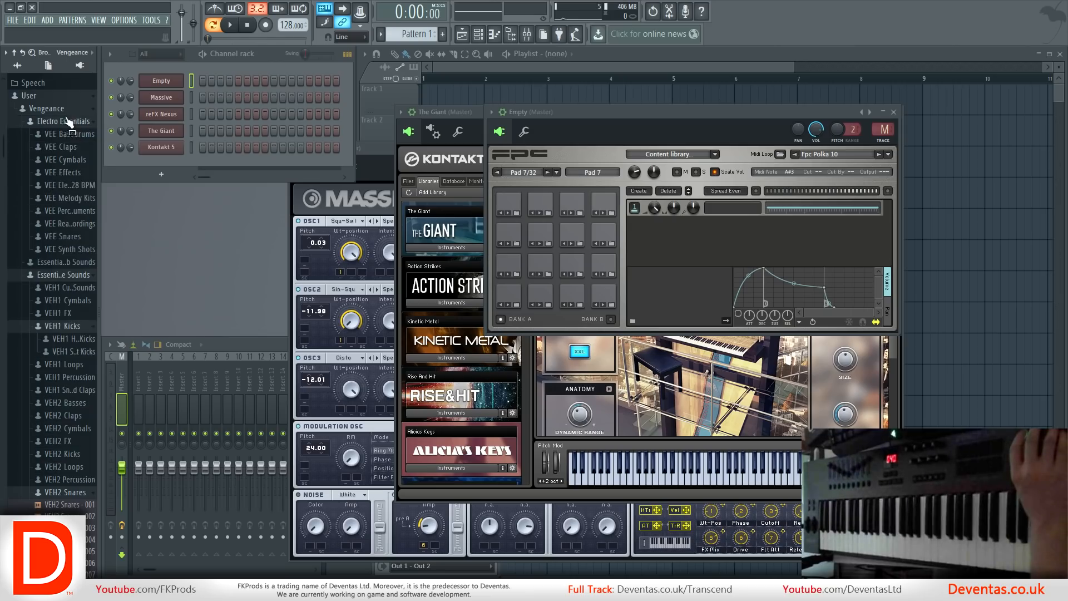
pyautogui.click(71, 135)
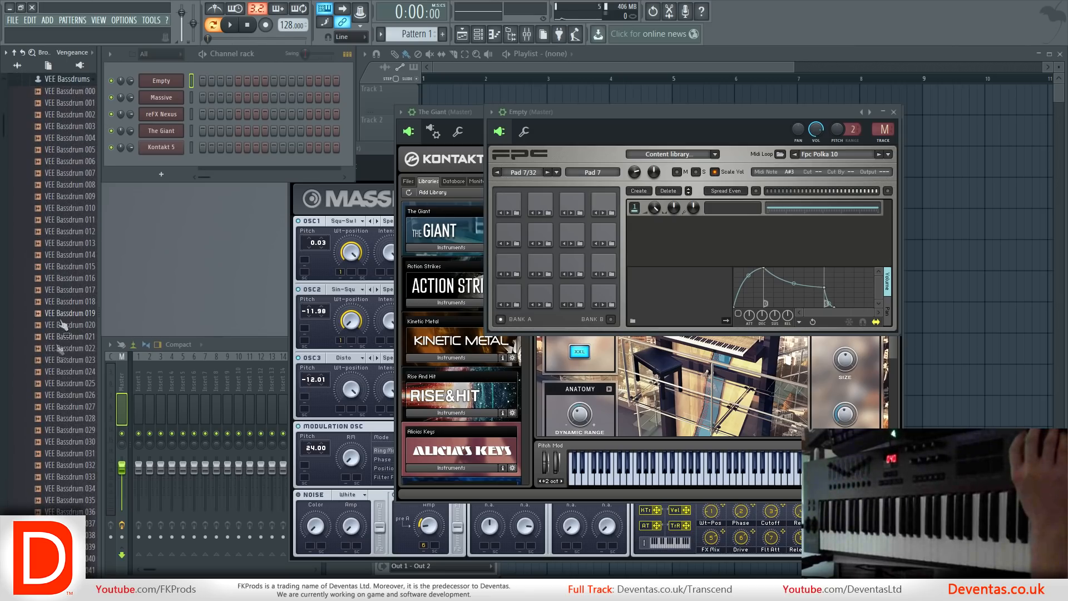
pyautogui.click(59, 370)
pyautogui.click(59, 371)
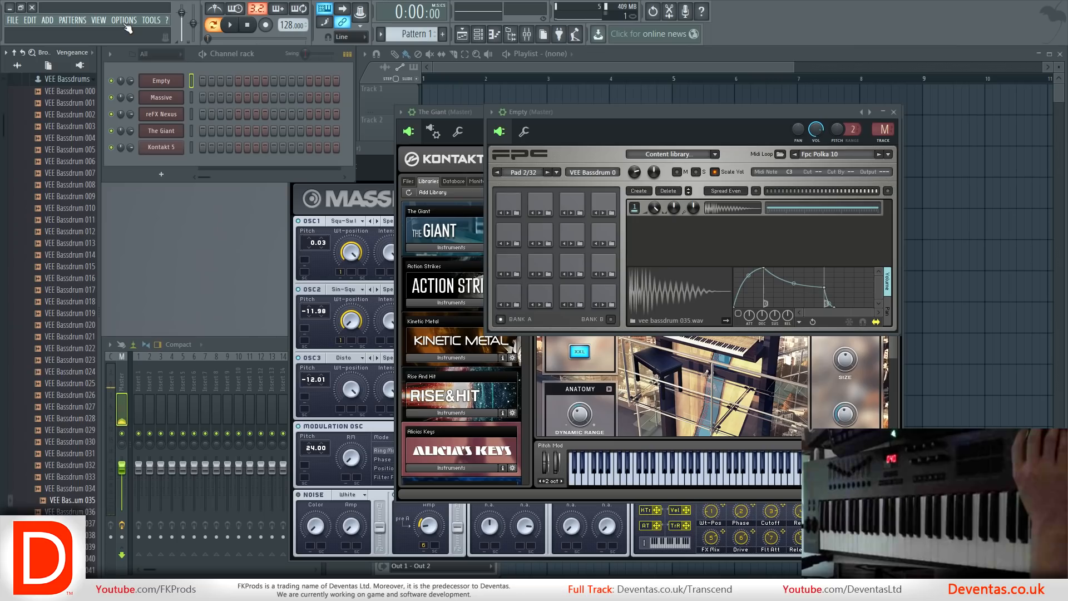
# In the MIDI settings, set the Game Controller 1 and IMPACT LX61 inputs to Nektar Impact series and enable them along with Image-Line Remote.
pyautogui.click(124, 21)
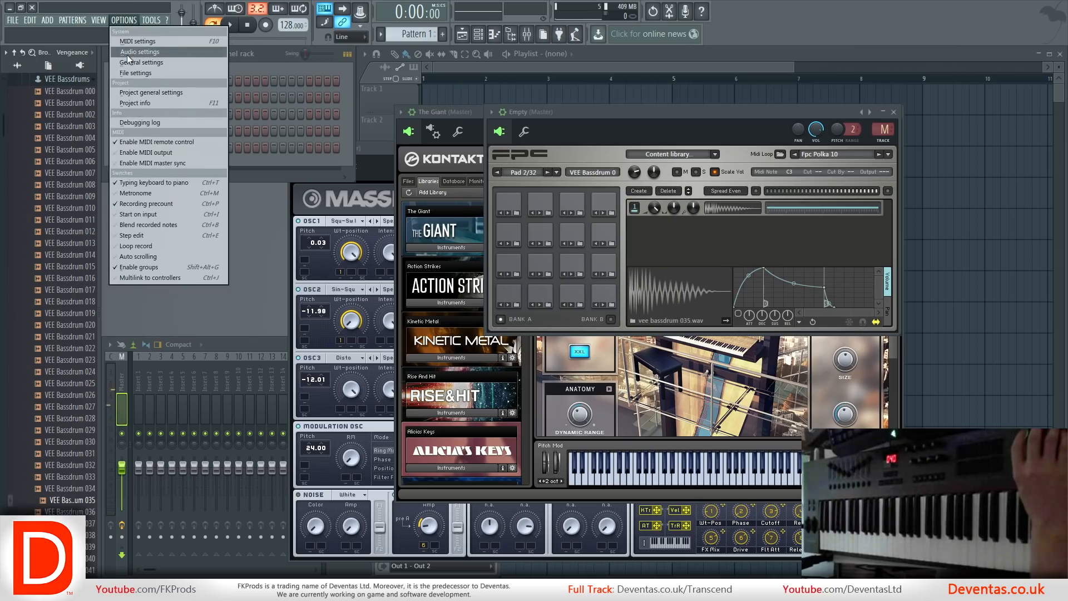
pyautogui.click(129, 51)
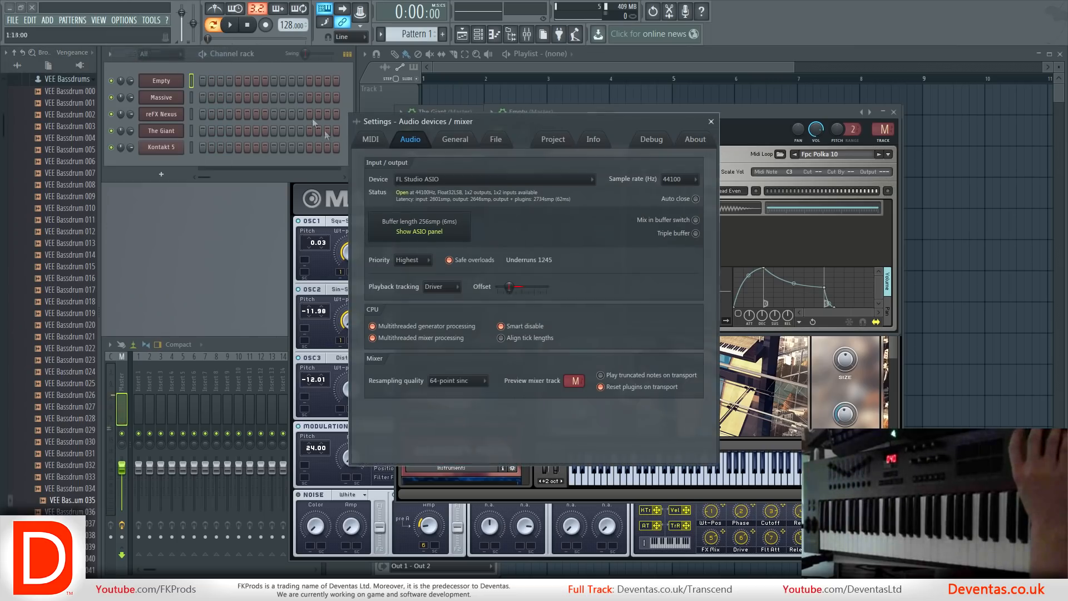
pyautogui.click(373, 140)
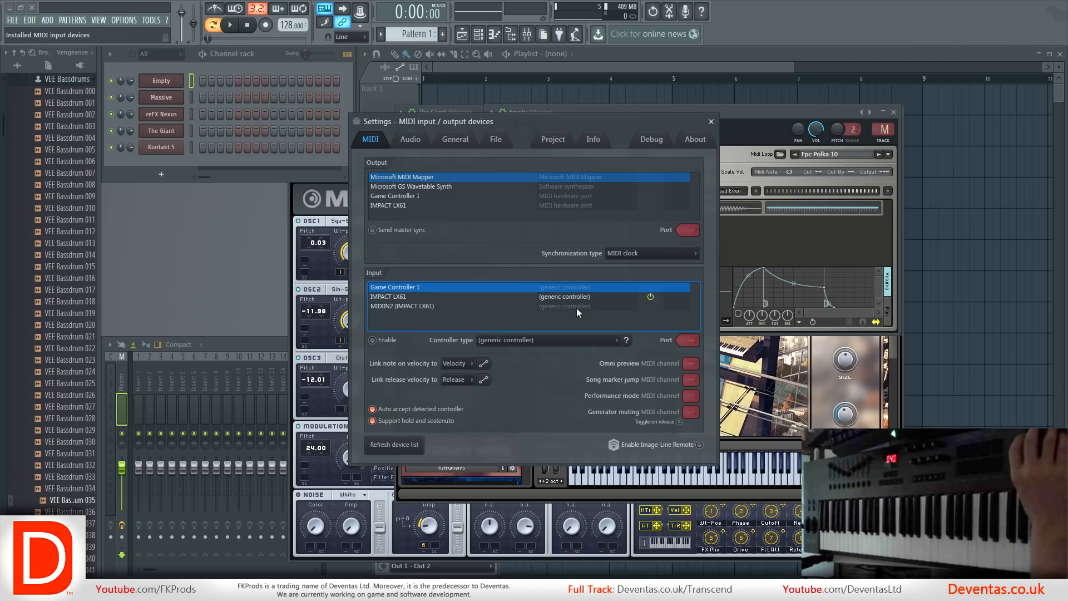
pyautogui.click(577, 340)
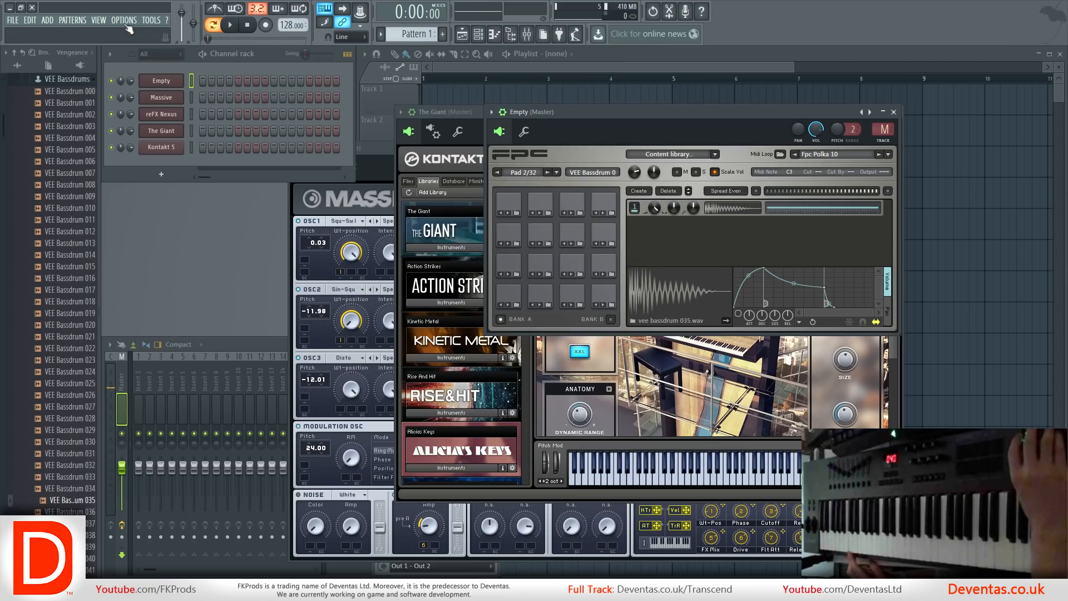
pyautogui.click(128, 21)
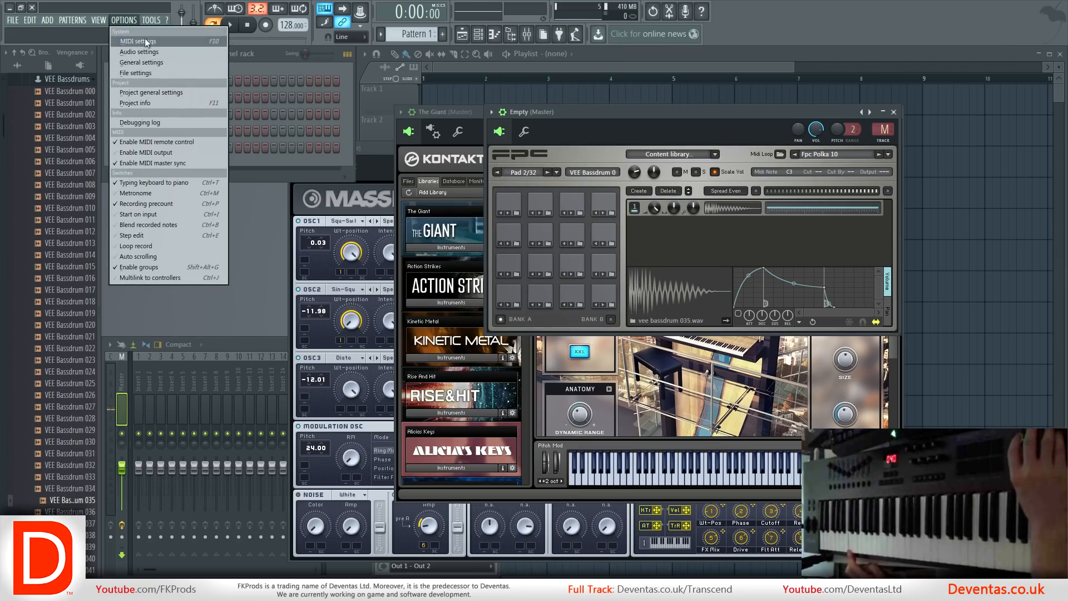
pyautogui.click(144, 40)
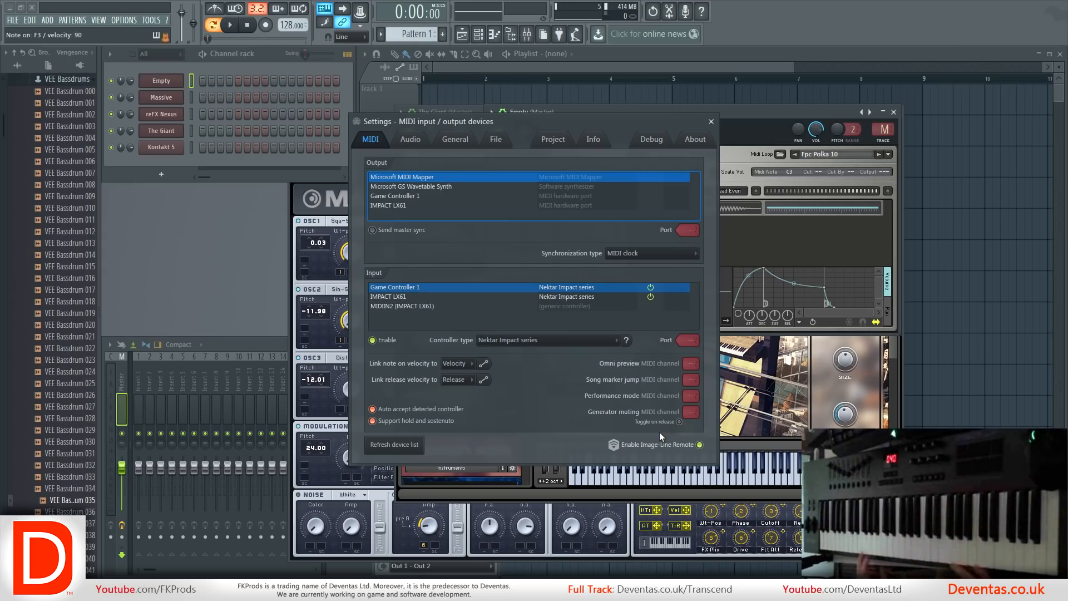
pyautogui.click(711, 123)
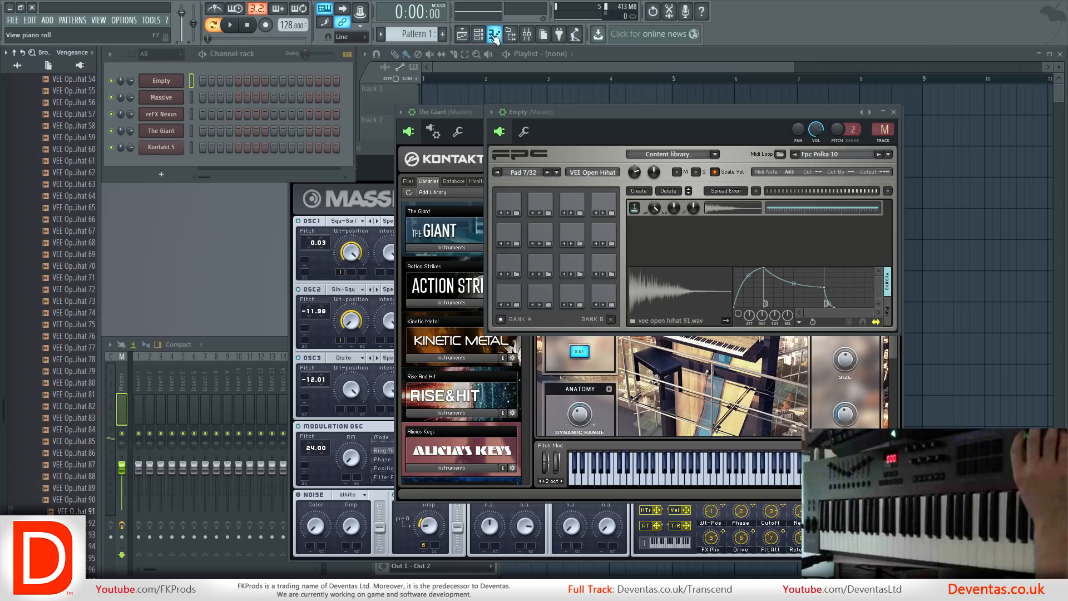
# In the FPC piano roll, write one bar with bassdrum 035 on every beat, snare 033 on beats 2 and 4, and open hihat 32 on eighths.
pyautogui.click(494, 34)
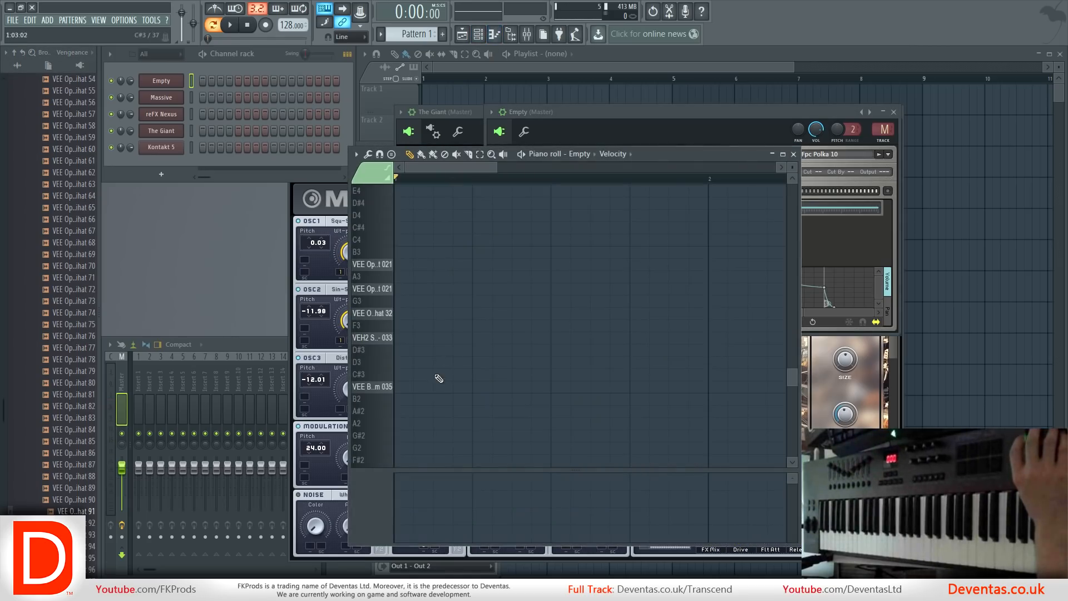
pyautogui.click(399, 389)
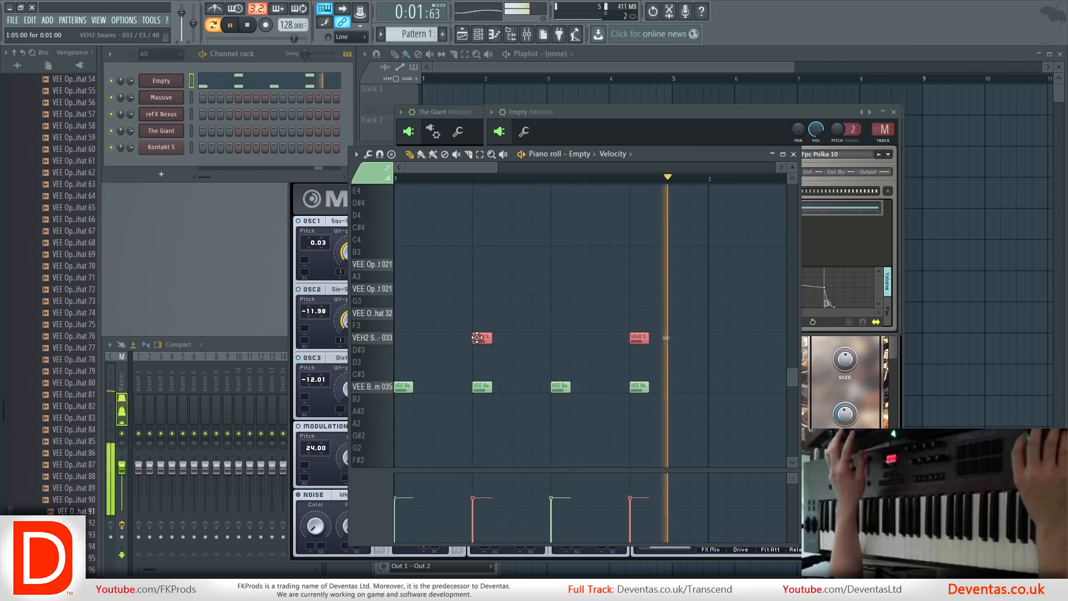
pyautogui.keyDown('ctrl'); pyautogui.click(483, 424); pyautogui.keyUp('ctrl')
pyautogui.moveTo(673, 432)
pyautogui.mouseDown()
pyautogui.moveTo(530, 374)
pyautogui.moveTo(407, 362)
pyautogui.moveTo(395, 315)
pyautogui.moveTo(433, 320)
pyautogui.mouseUp()
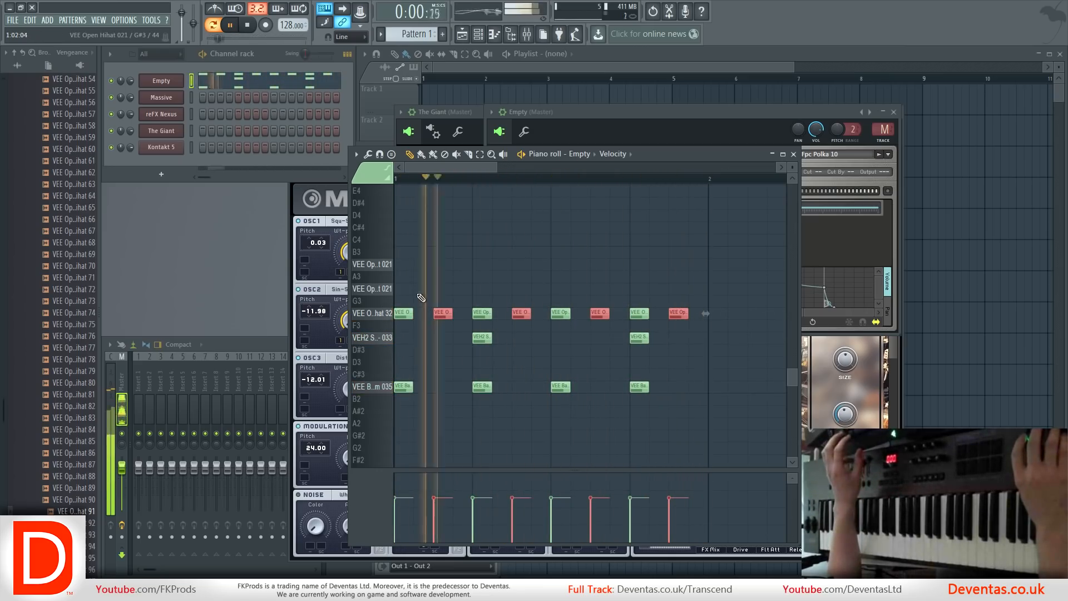
# Add an open hihat 021 note at G#3 on beat 4 with reduced velocity and another at A#3 an eighth note after it.
pyautogui.rightClick(615, 291)
pyautogui.click(634, 289)
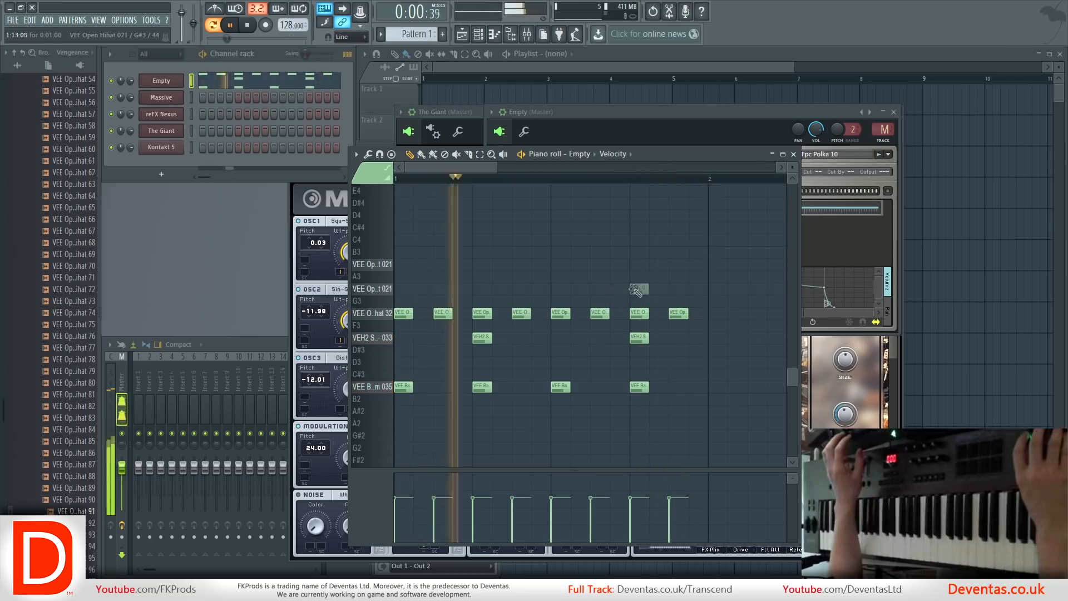
pyautogui.click(675, 265)
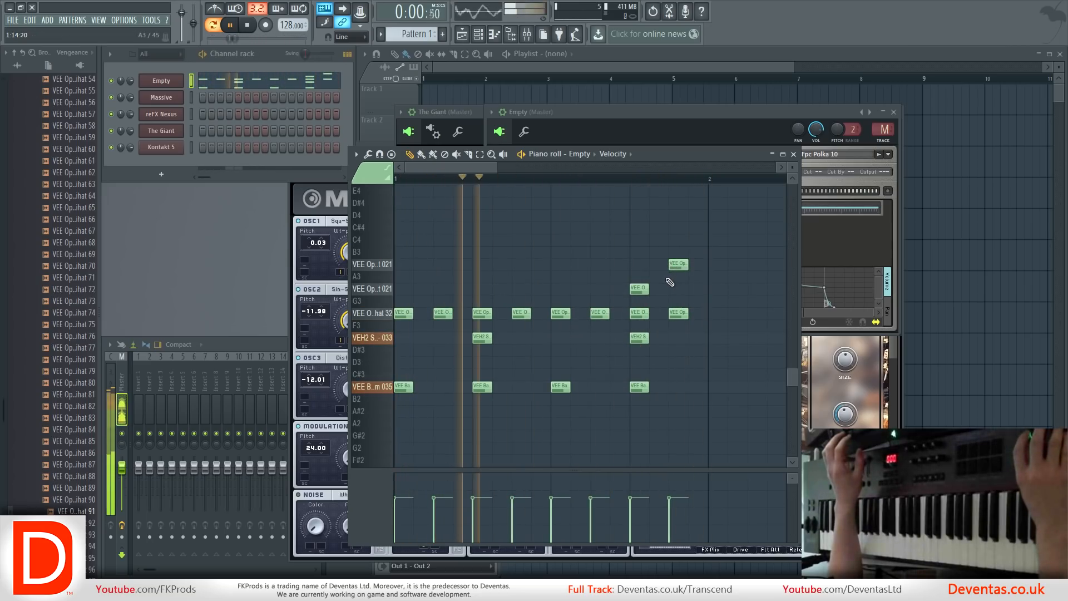
pyautogui.moveTo(632, 304); pyautogui.dragTo(697, 261)
pyautogui.moveTo(632, 515); pyautogui.dragTo(632, 520)
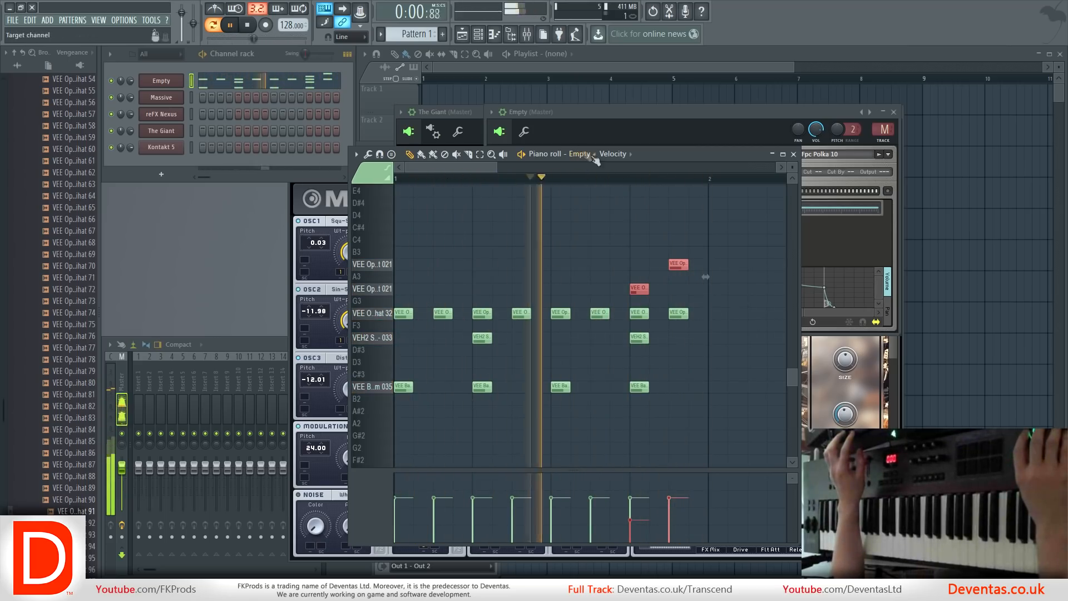
# Duplicate the first bar's drum notes into bar 2 and play the pattern back.
pyautogui.press('space')
pyautogui.moveTo(707, 428); pyautogui.dragTo(395, 215)
pyautogui.moveTo(402, 392); pyautogui.dragTo(715, 386)
pyautogui.press('space')
pyautogui.keyDown('ctrl'); pyautogui.click(692, 424); pyautogui.keyUp('ctrl')
pyautogui.scroll(-2, 691, 328)
pyautogui.press('space')
pyautogui.press('space')
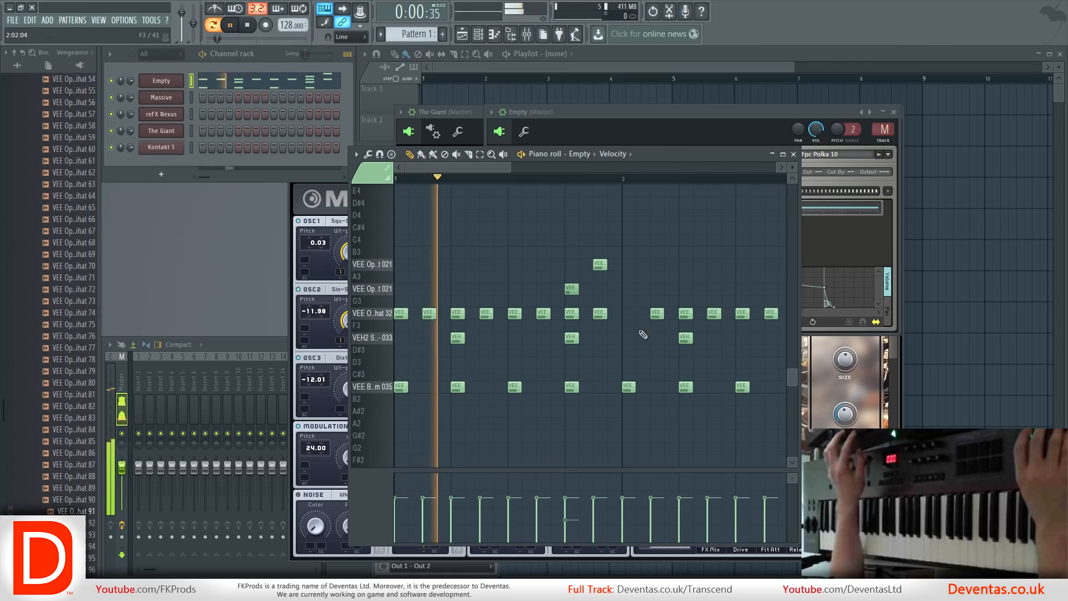
# Lower the velocity of the open hihat 32 note on the first beat of bar 2.
pyautogui.hotkey('ctrl', 'z')
pyautogui.click(632, 529)
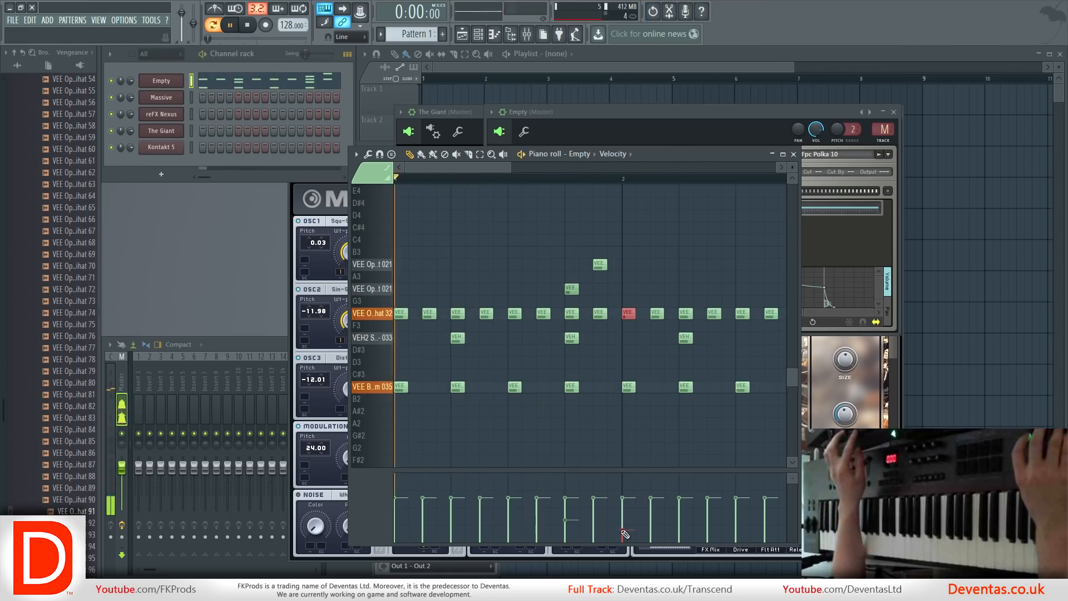
pyautogui.scroll(-2, 655, 313)
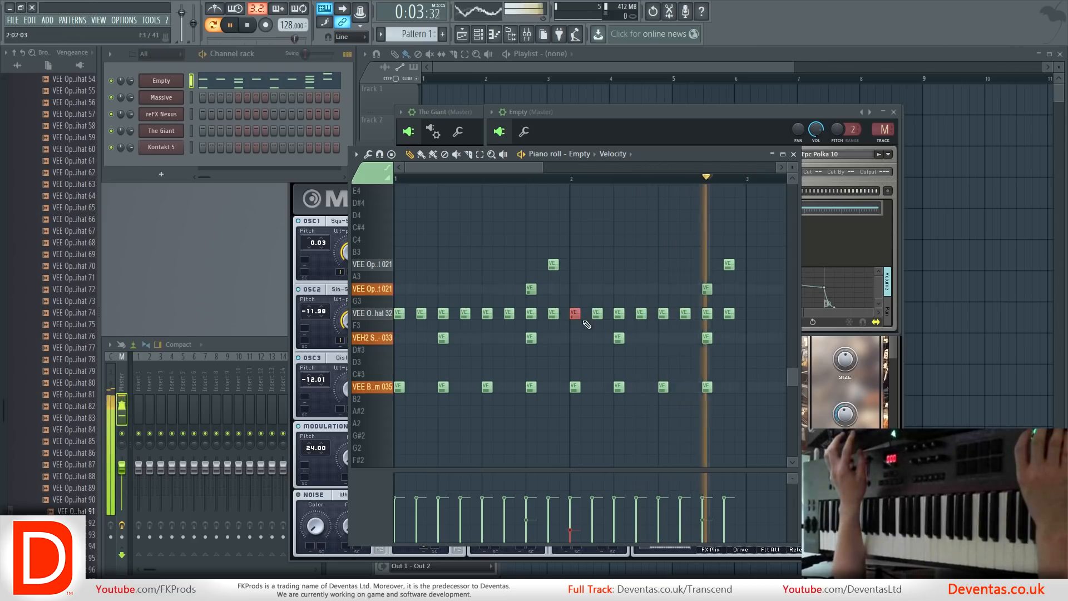
# Add extra bassdrum 035 notes on the last two sixteenth steps of bar 2 and reduce their velocities.
pyautogui.click(706, 388)
pyautogui.click(729, 387)
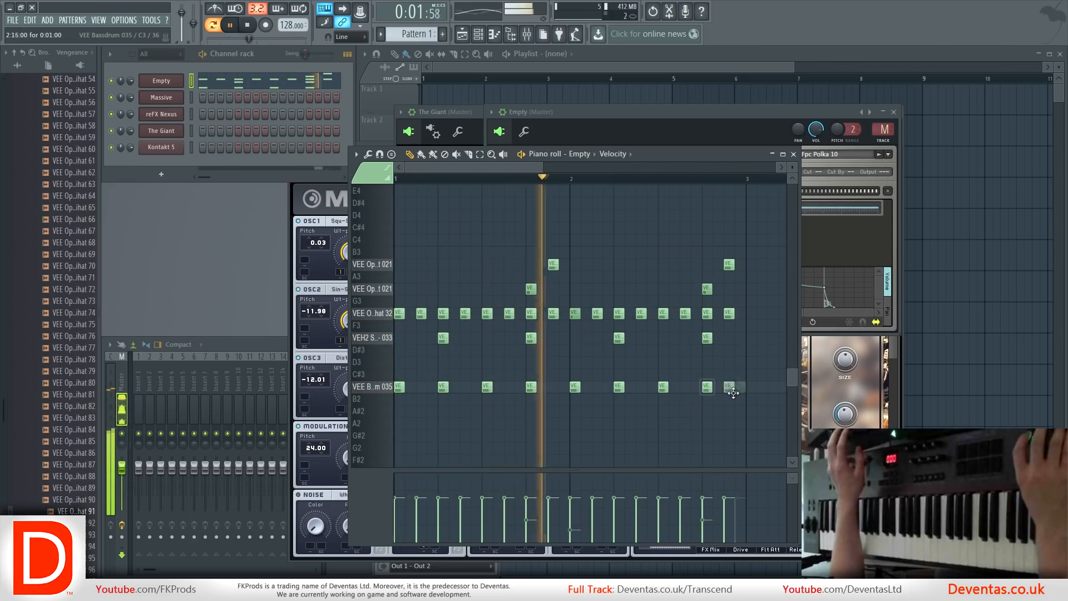
pyautogui.click(729, 522)
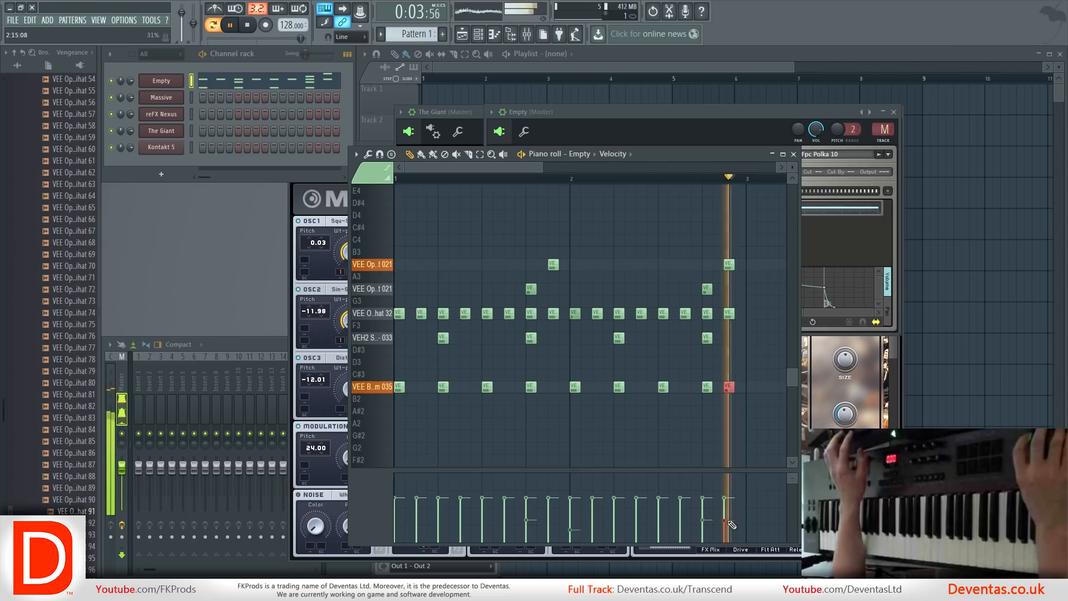
pyautogui.click(740, 387)
pyautogui.click(742, 504)
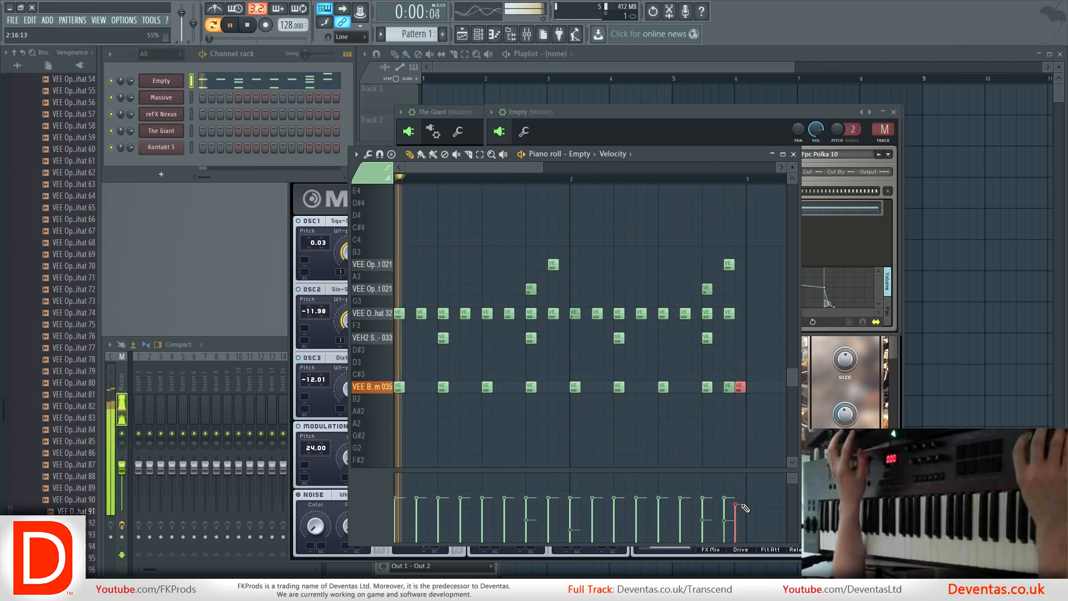
pyautogui.moveTo(734, 396); pyautogui.dragTo(726, 385)
pyautogui.moveTo(735, 505); pyautogui.dragTo(734, 523)
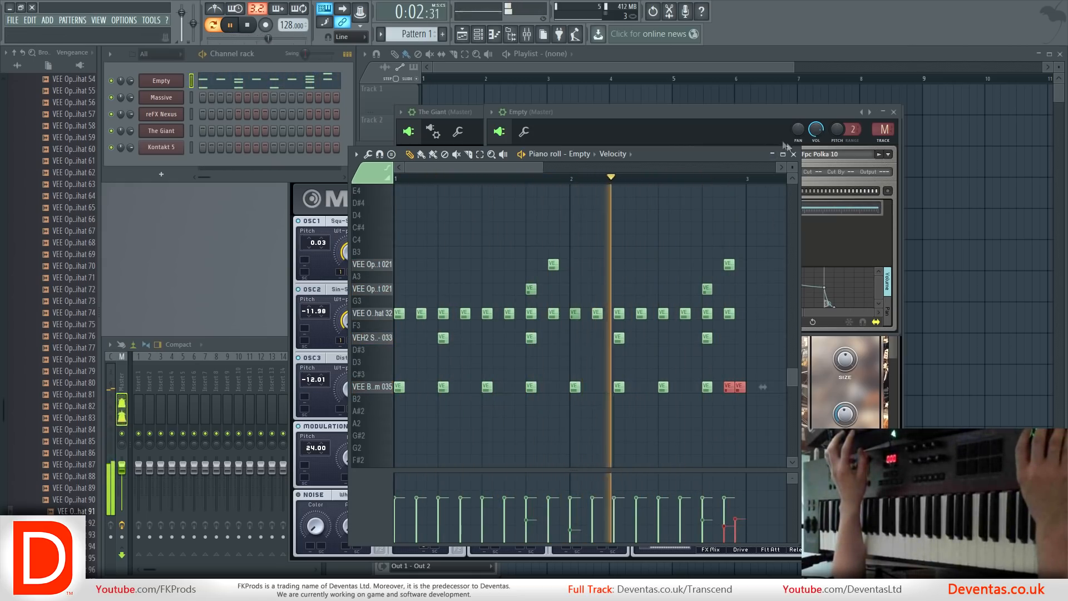
# Close the piano roll and place Pattern 1 at bar 1 of Track 1 in the playlist.
pyautogui.press('F7')
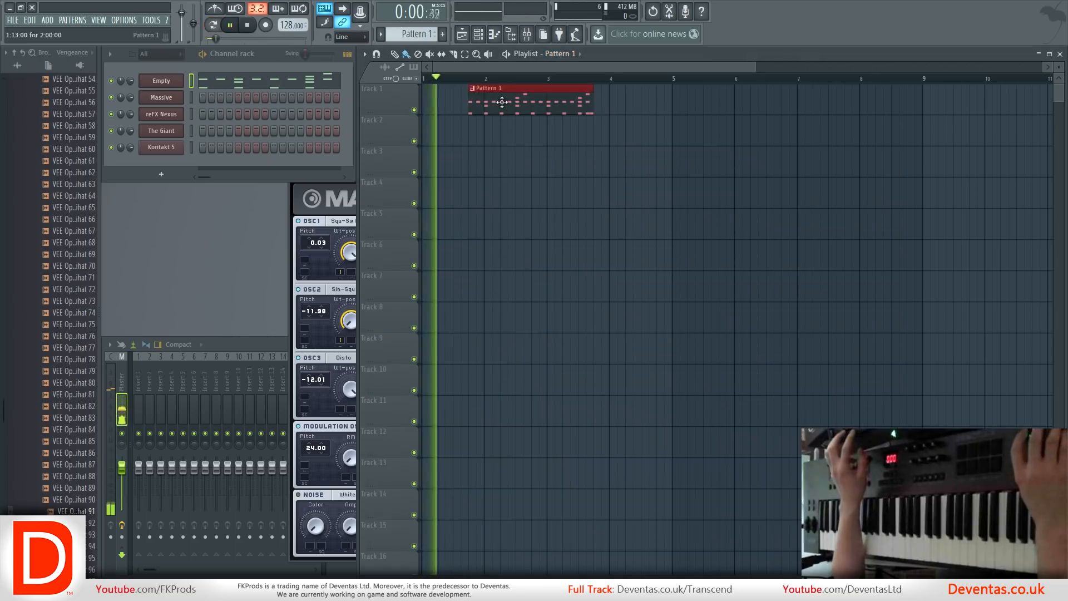
pyautogui.moveTo(502, 102); pyautogui.dragTo(455, 102)
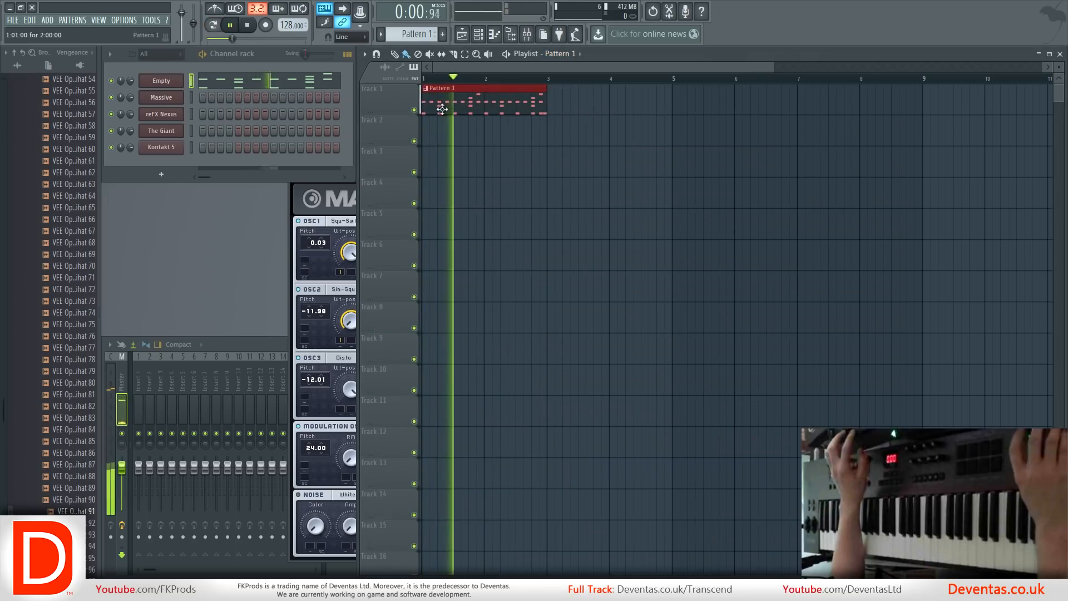
# Stop playback and route the Empty drum channel to mixer Insert 1.
pyautogui.press('space')
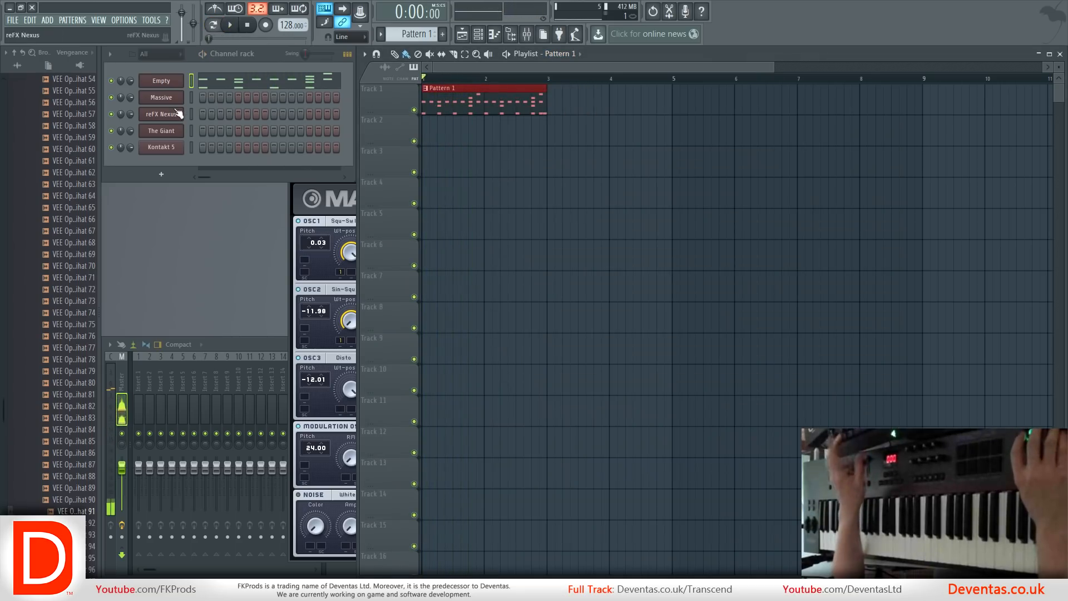
pyautogui.rightClick(137, 376)
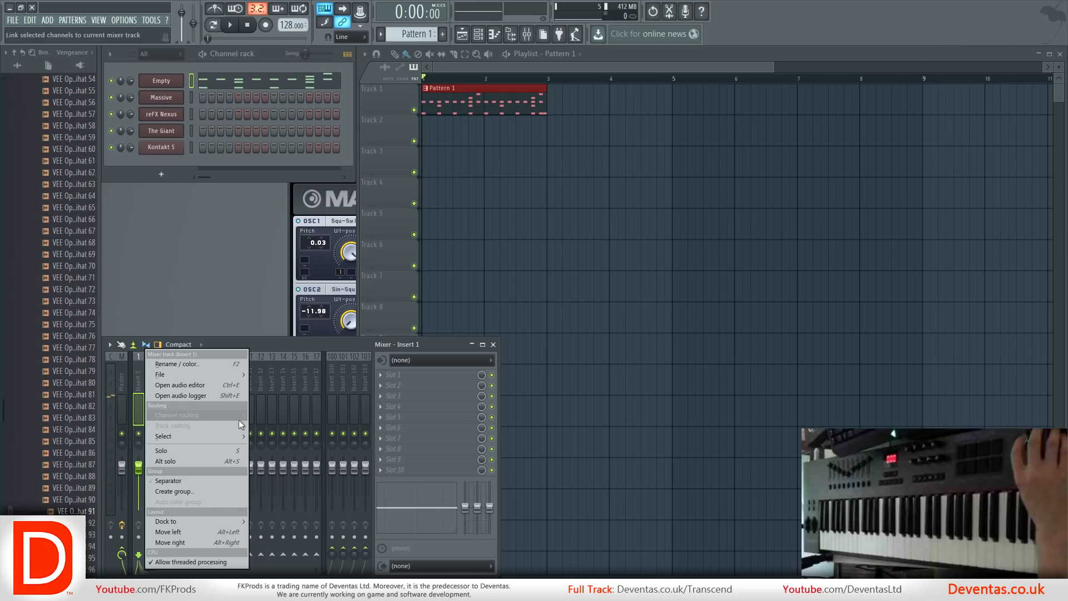
pyautogui.click(253, 416)
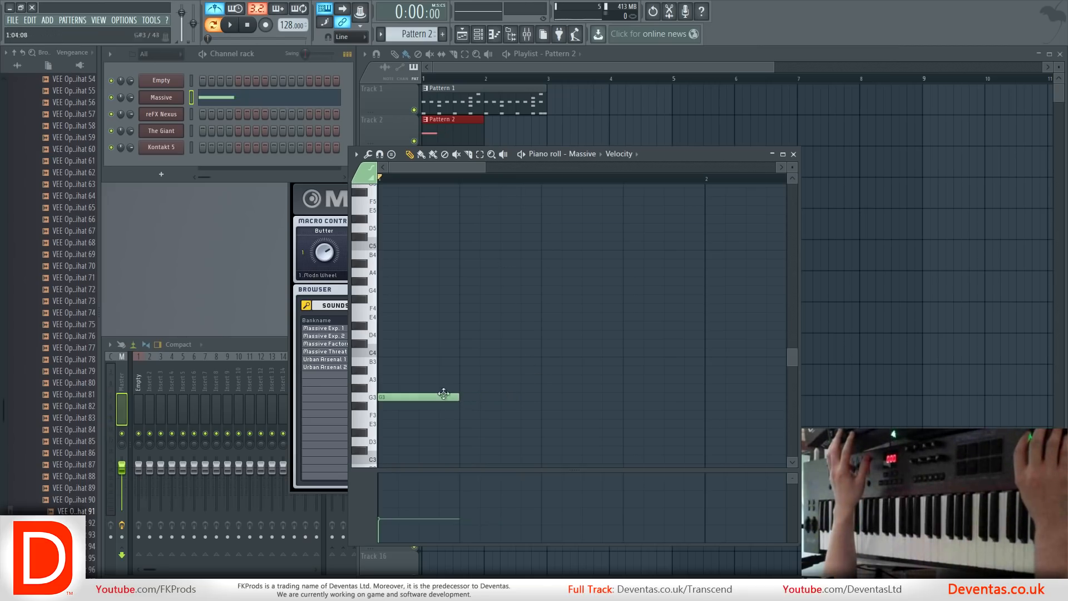
# Add a half-beat G4 note directly after the G3 note in Massive's Pattern 2 and audition it.
pyautogui.moveTo(423, 397)
pyautogui.mouseDown()
pyautogui.moveTo(494, 331)
pyautogui.moveTo(522, 281)
pyautogui.moveTo(501, 295)
pyautogui.mouseUp()
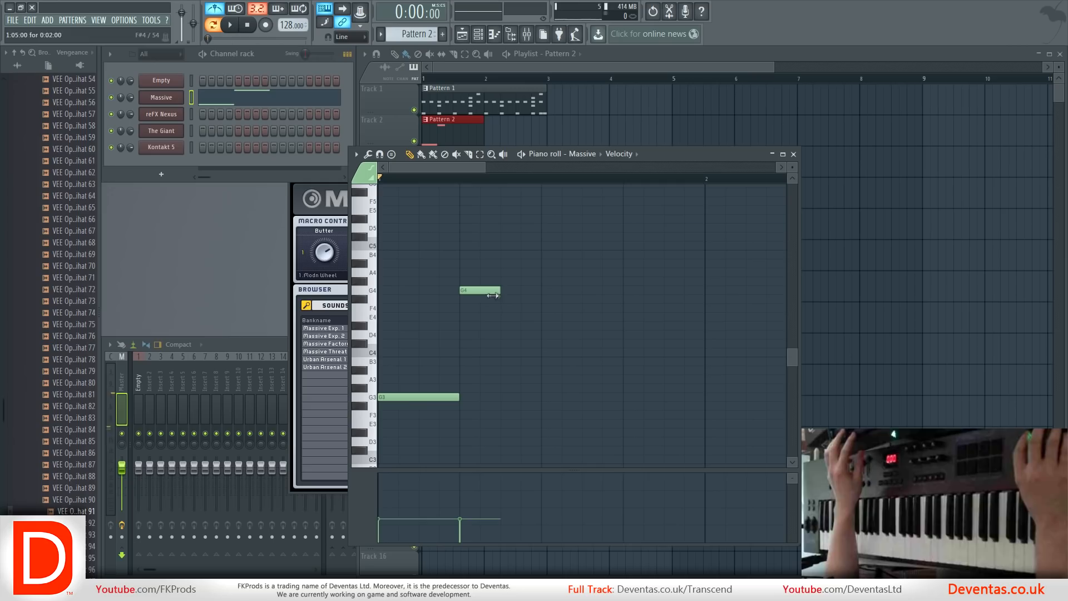
pyautogui.click(369, 399)
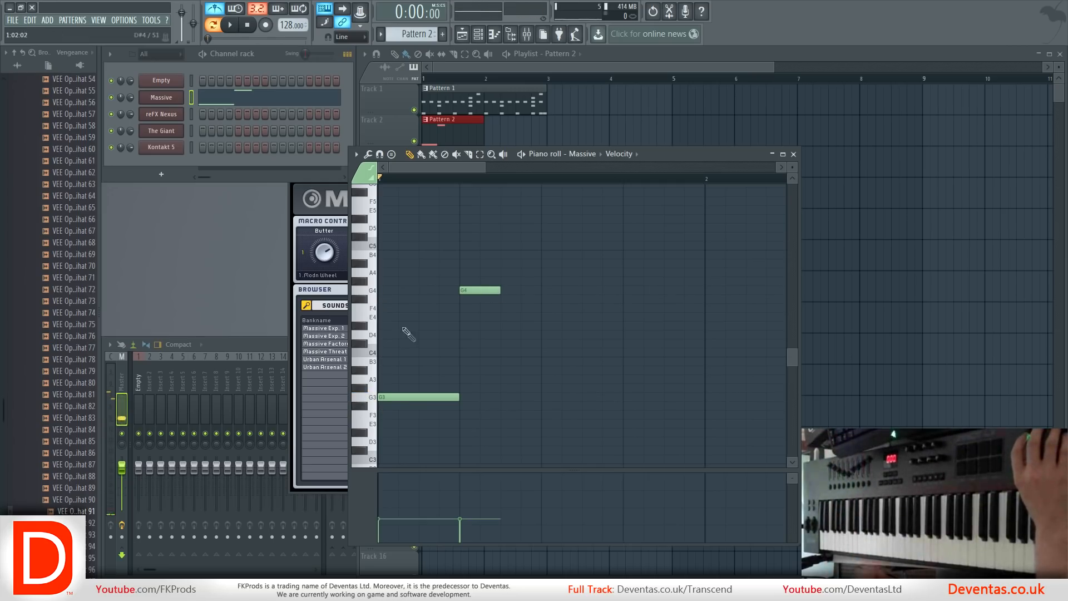
pyautogui.press('space')
pyautogui.press('space')
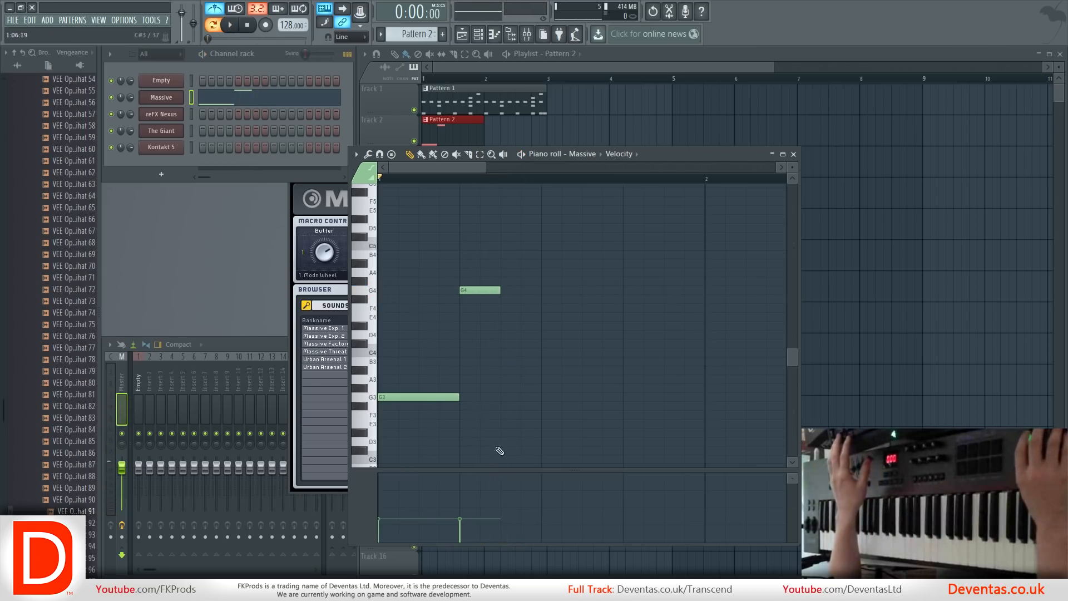
# Select the G3 and G4 bass notes and duplicate them to fill both bars of Pattern 2.
pyautogui.moveTo(578, 445); pyautogui.dragTo(430, 227)
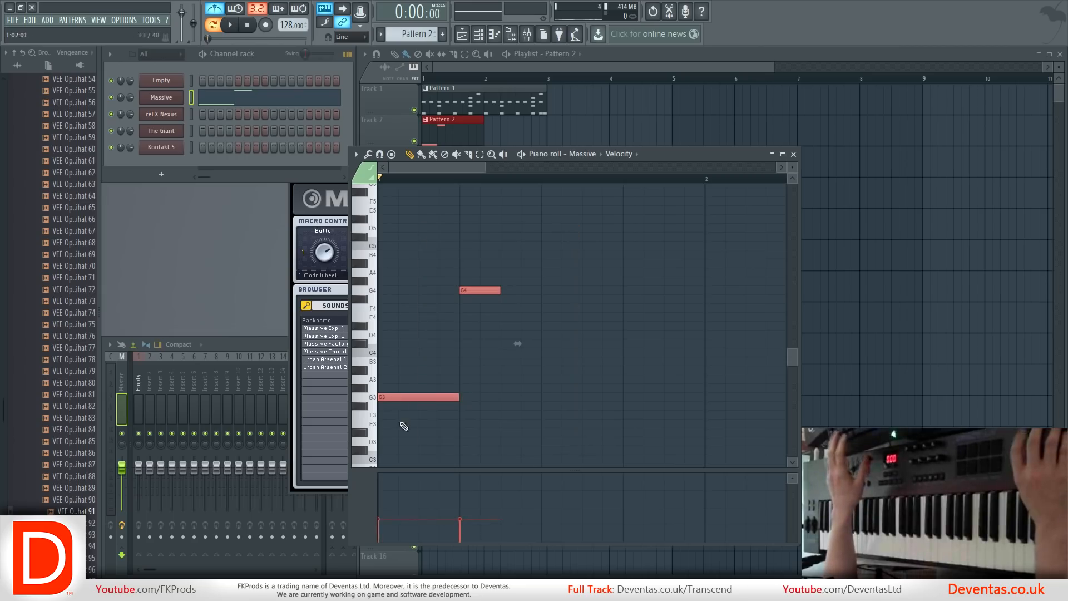
pyautogui.moveTo(397, 400); pyautogui.dragTo(524, 404)
pyautogui.click(589, 293)
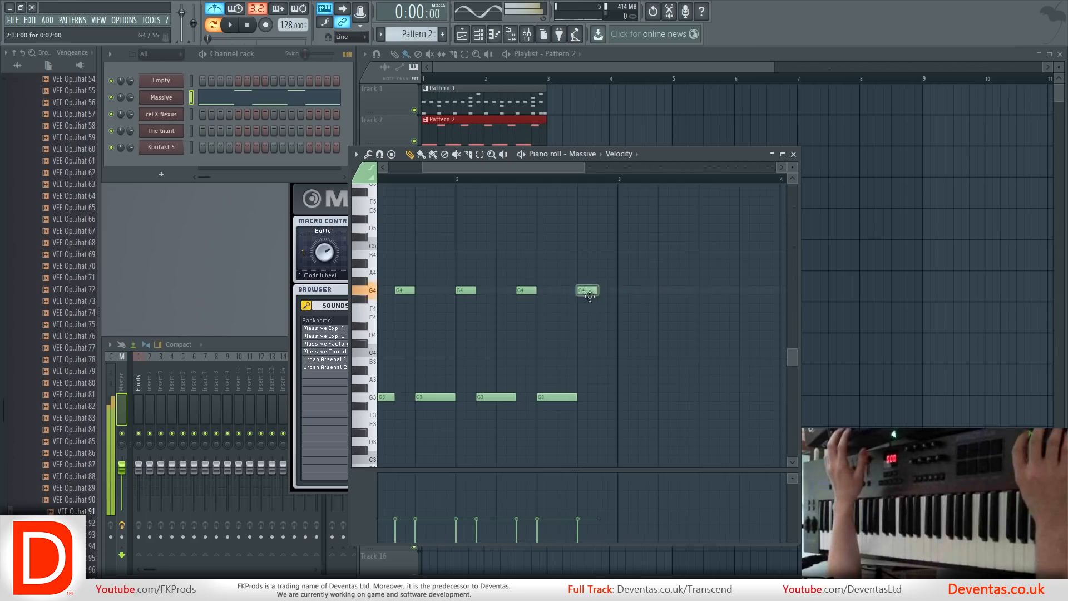
pyautogui.click(609, 392)
# Play the finished bass pattern, close the piano roll and listen to it with the drums in song mode.
pyautogui.press('space')
pyautogui.press('F7')
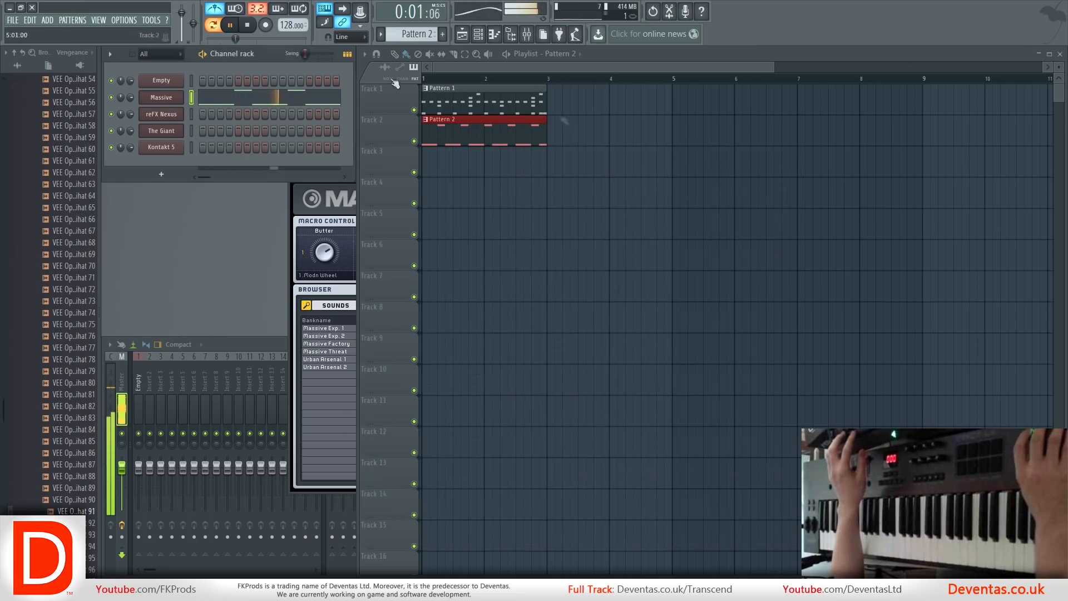
pyautogui.click(218, 19)
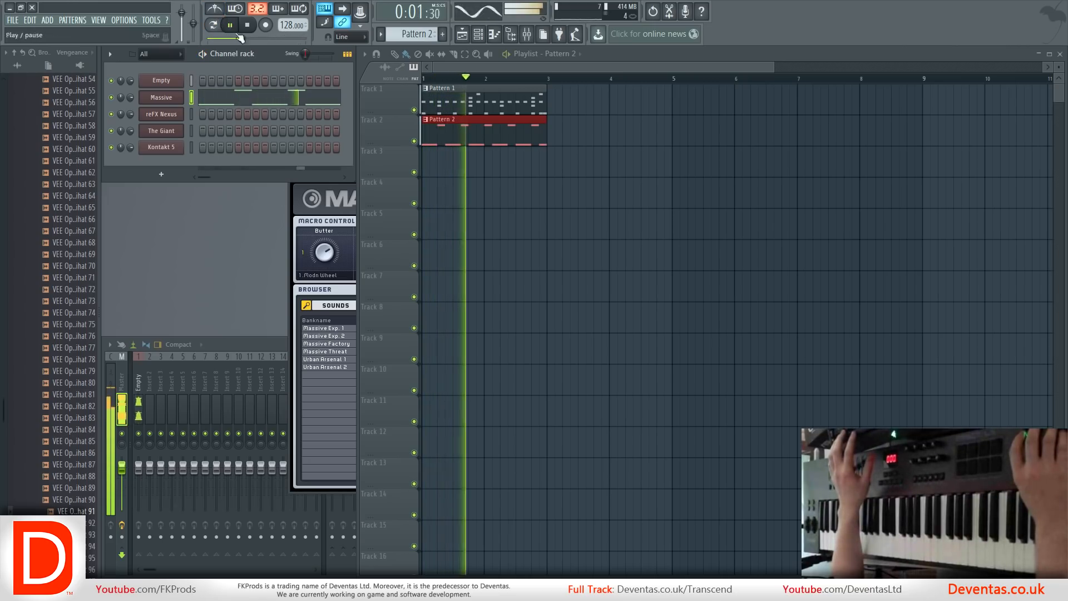
pyautogui.press('space')
# Open the reFX Nexus channel and load the LD Paradise Lead preset from the XP Dance Vol.2 category.
pyautogui.click(174, 116)
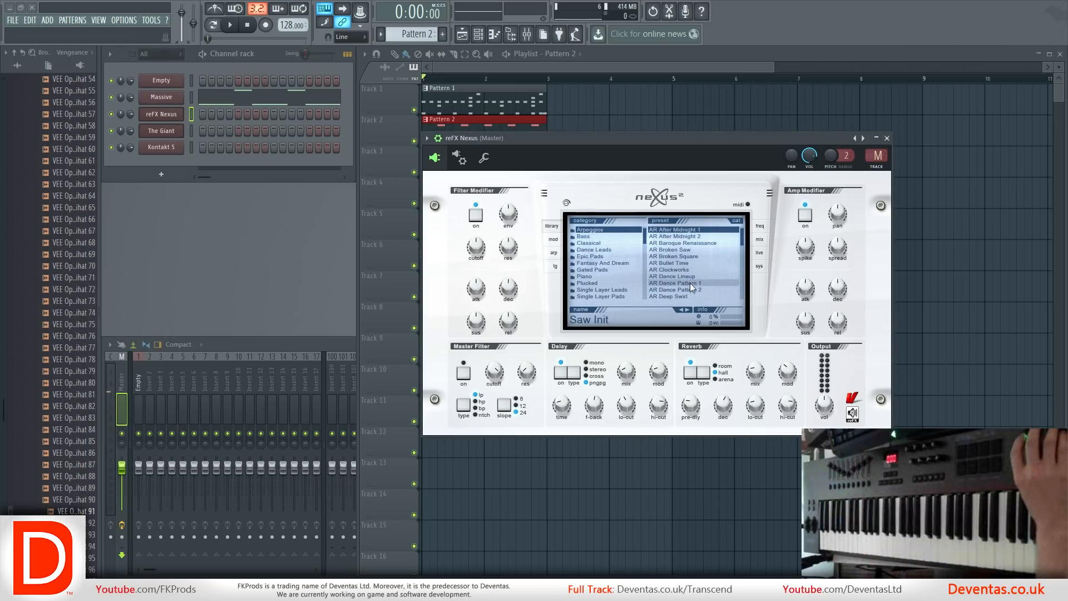
pyautogui.click(622, 249)
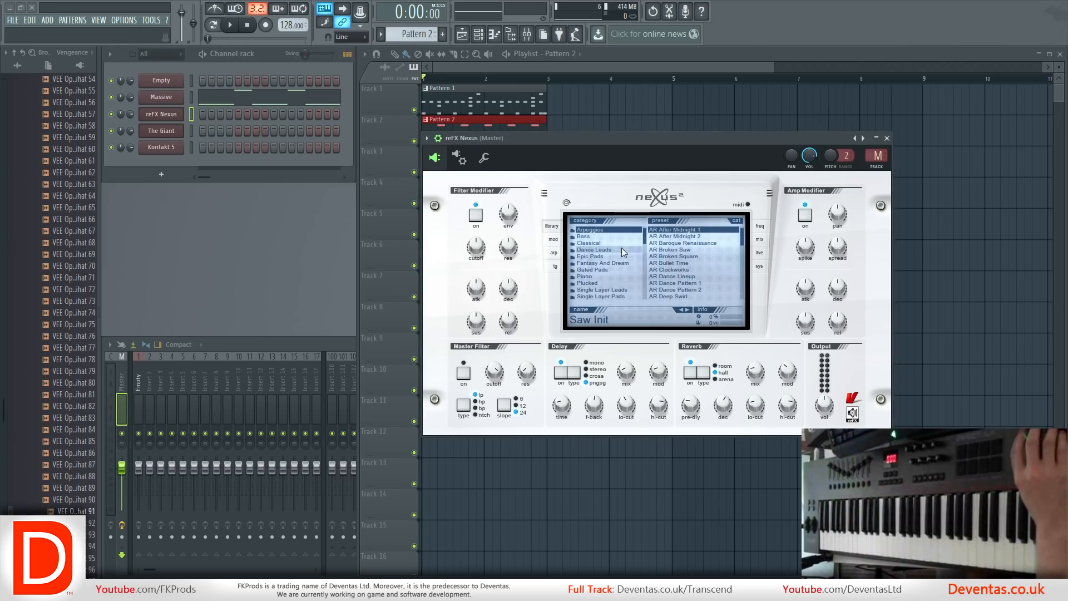
pyautogui.scroll(-2, 698, 289)
pyautogui.click(689, 276)
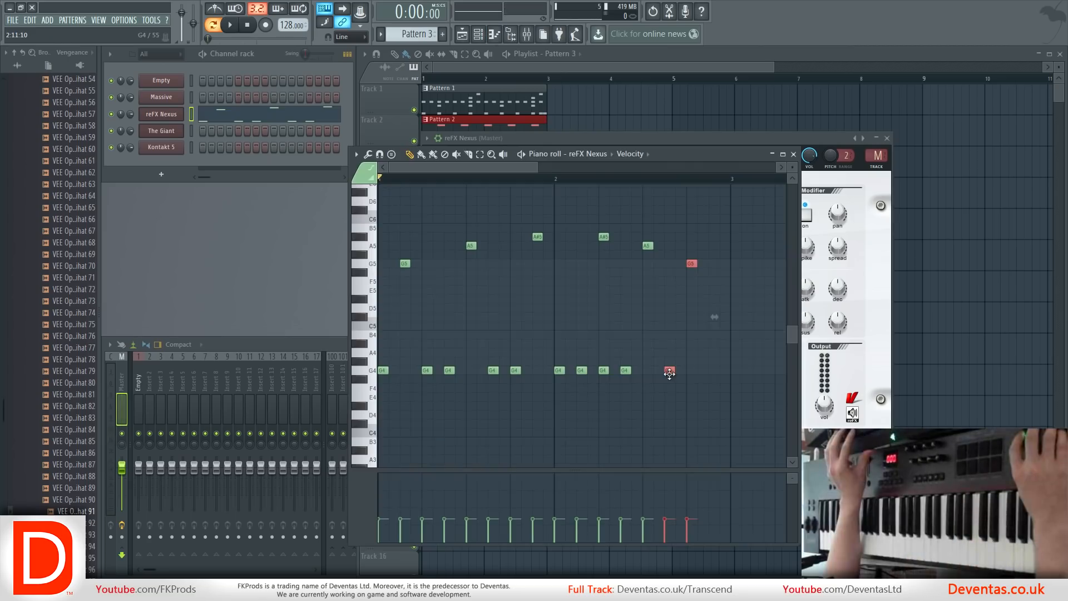
# Play back the Nexus melody in Pattern 3, select all its notes and vary their velocities.
pyautogui.press('space')
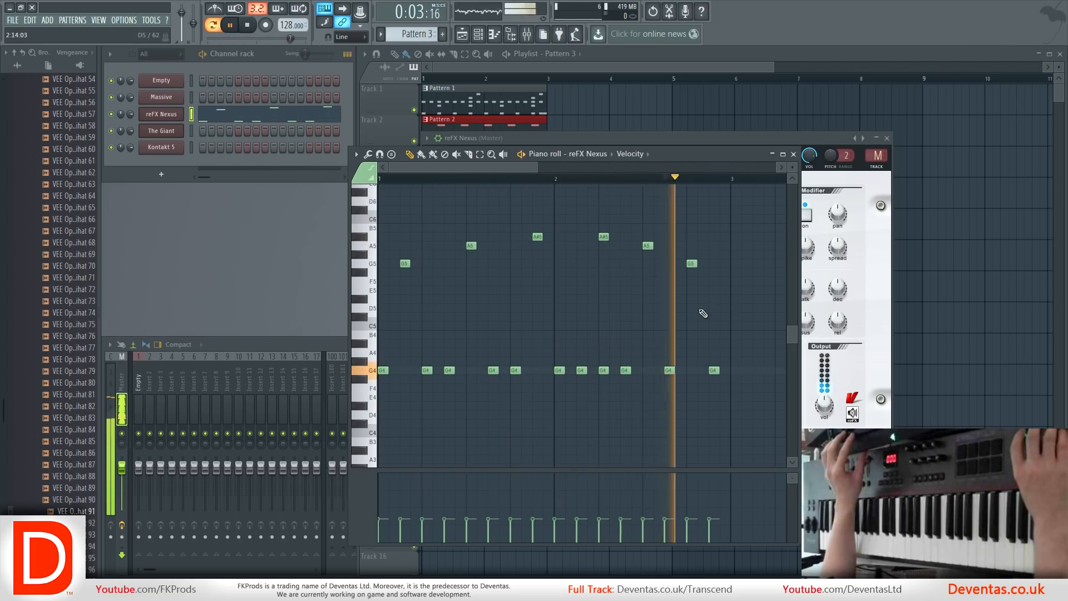
pyautogui.moveTo(739, 392); pyautogui.dragTo(382, 187)
pyautogui.press('space')
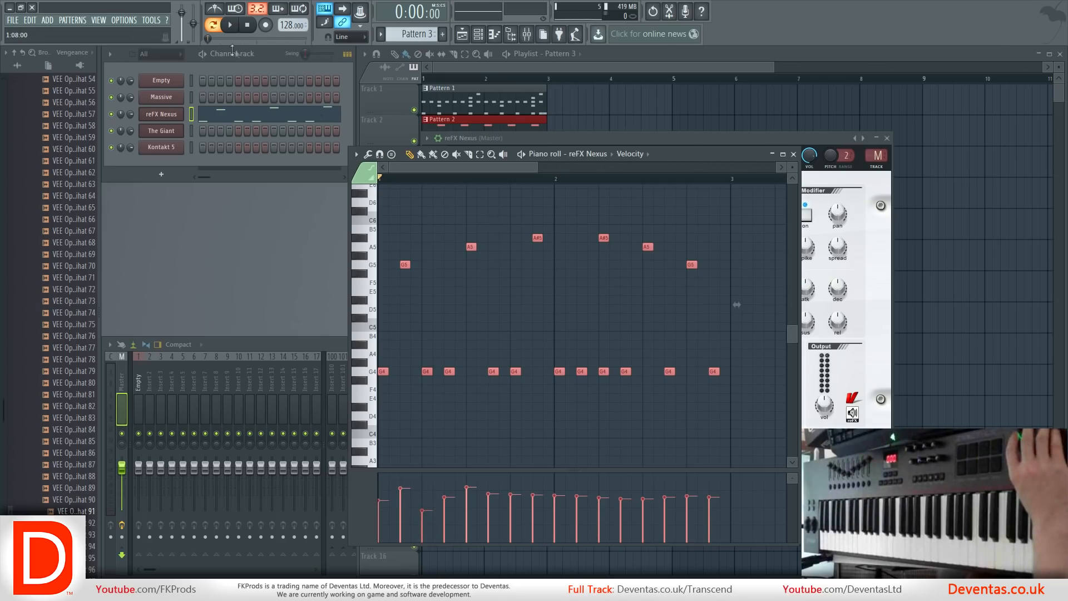
pyautogui.press('space')
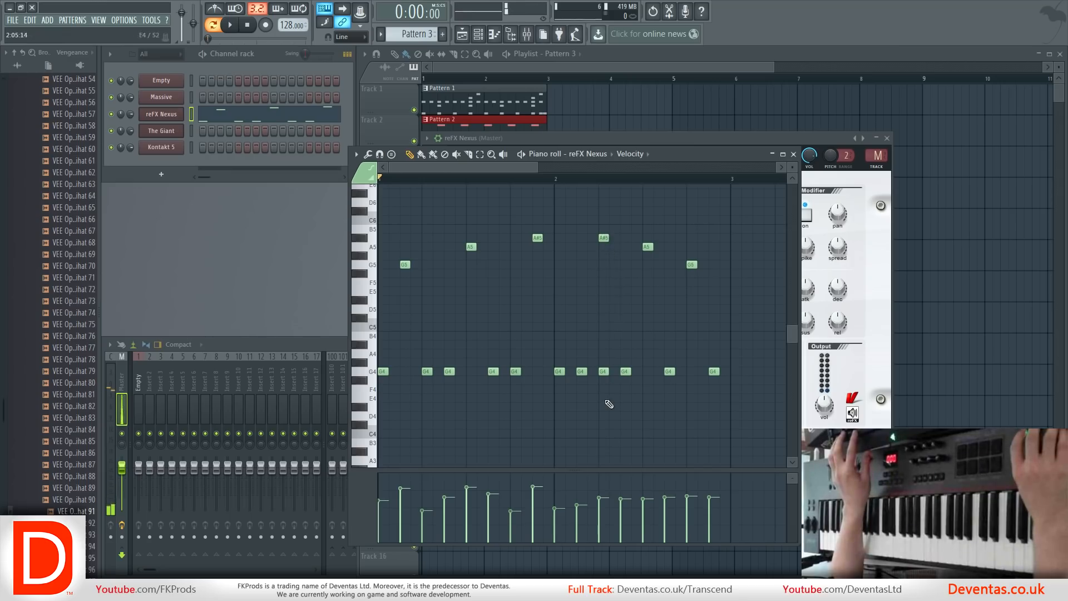
# Adjust the velocities of the low G4 notes and bar 2's high notes separately, and play the melody back.
pyautogui.click(603, 372)
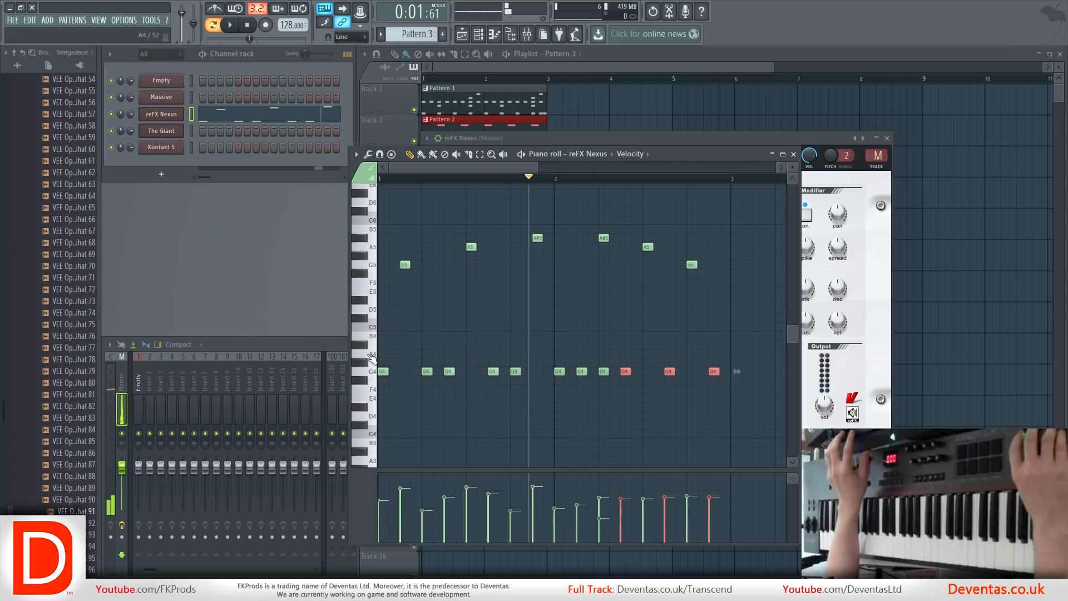
pyautogui.moveTo(745, 403); pyautogui.dragTo(378, 331)
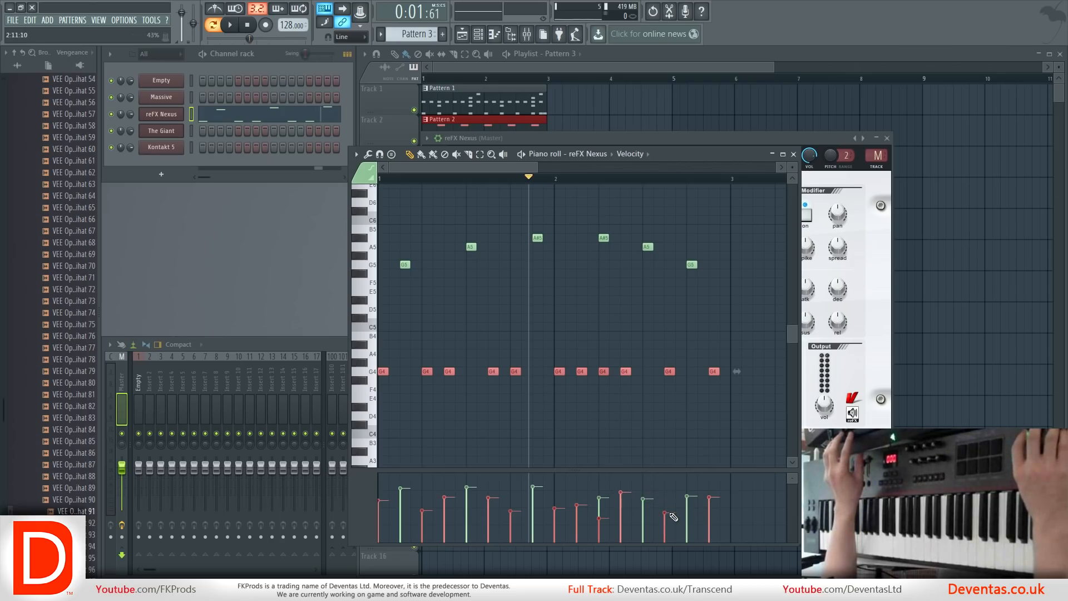
pyautogui.keyDown('ctrl'); pyautogui.click(717, 451); pyautogui.keyUp('ctrl')
pyautogui.moveTo(711, 283); pyautogui.dragTo(568, 208)
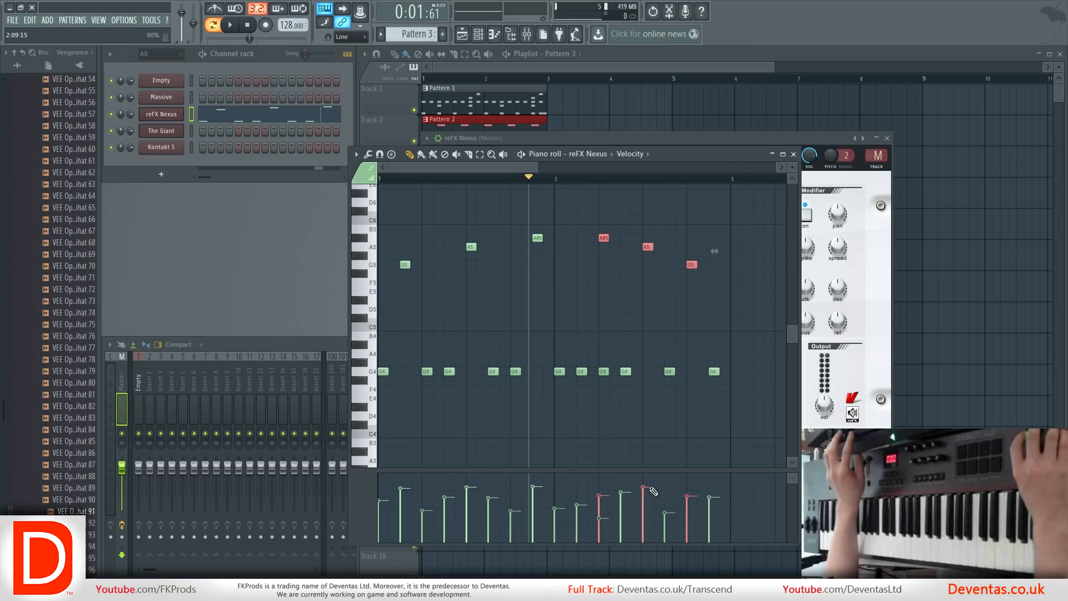
pyautogui.press('space')
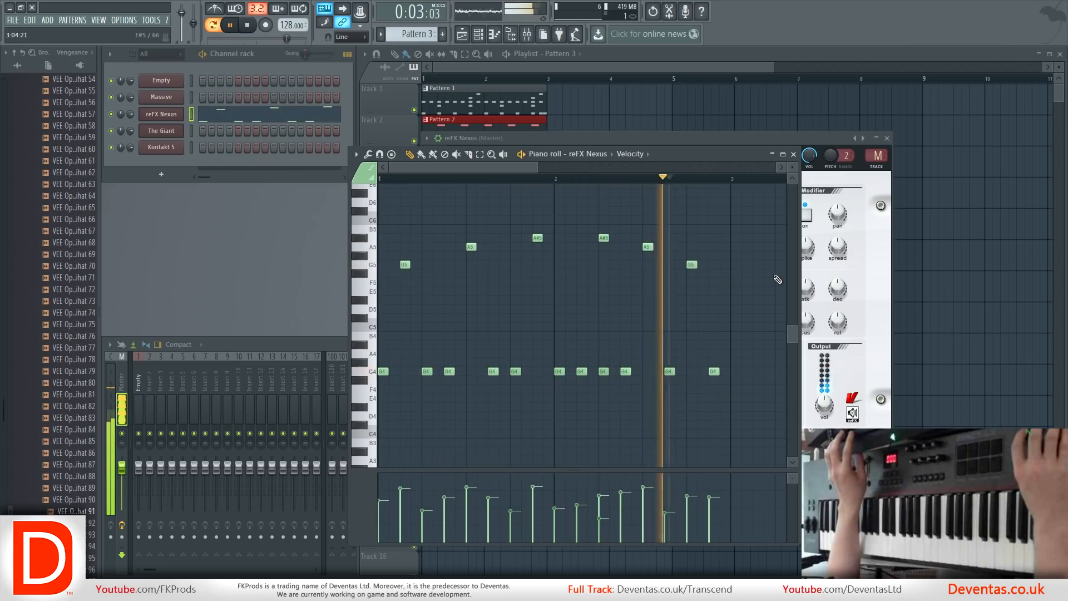
pyautogui.press('space')
# Close the piano roll and Nexus windows and place Pattern 3 at bar 1 of Track 3 in the playlist.
pyautogui.click(794, 155)
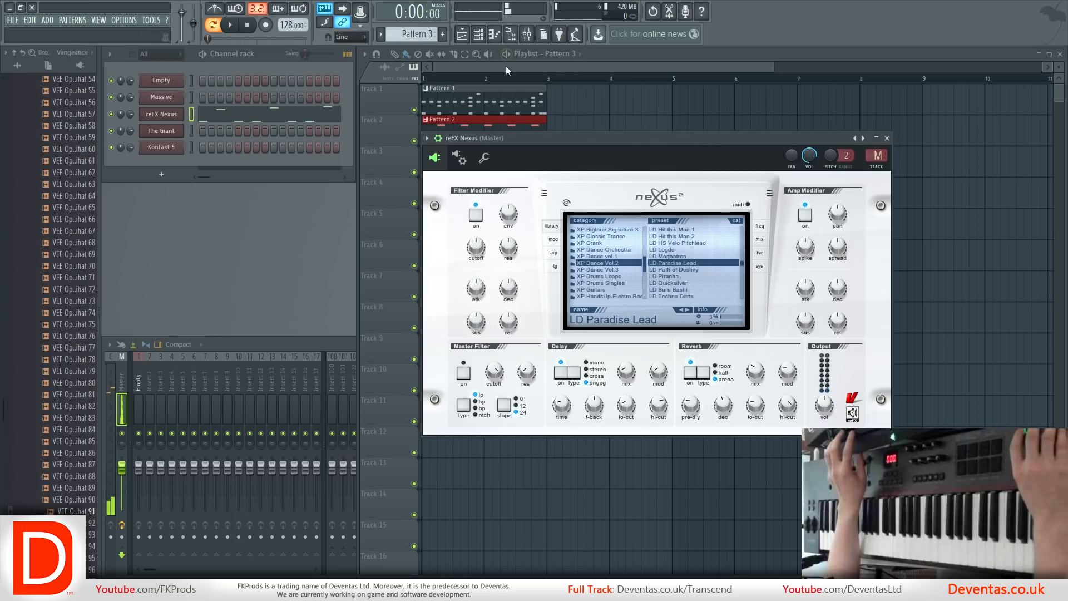
pyautogui.click(887, 138)
pyautogui.click(451, 170)
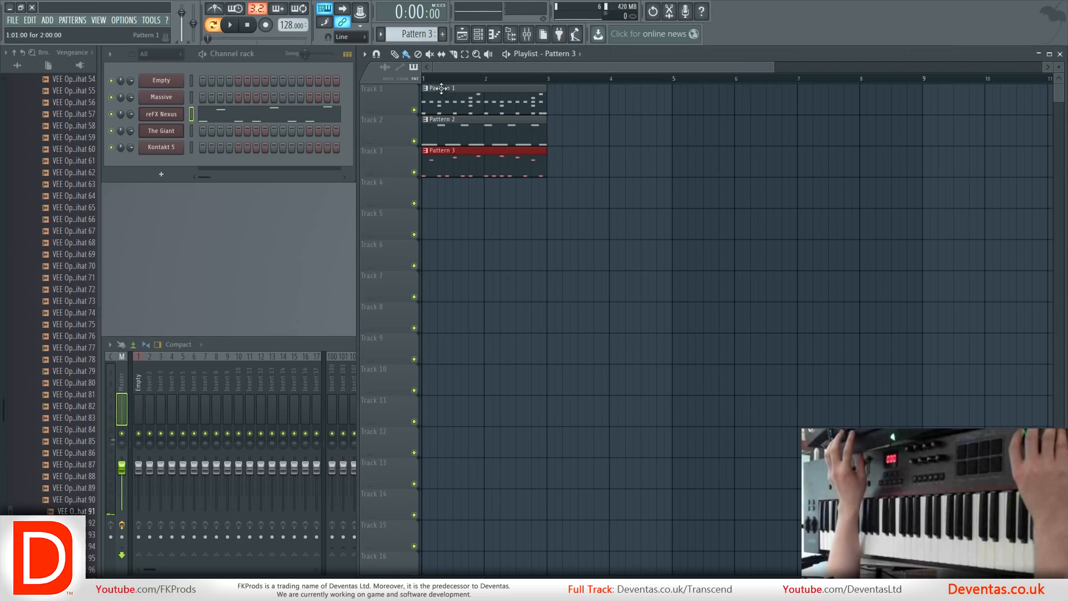
# Switch to song mode and play the three-track arrangement.
pyautogui.press('l')
pyautogui.press('space')
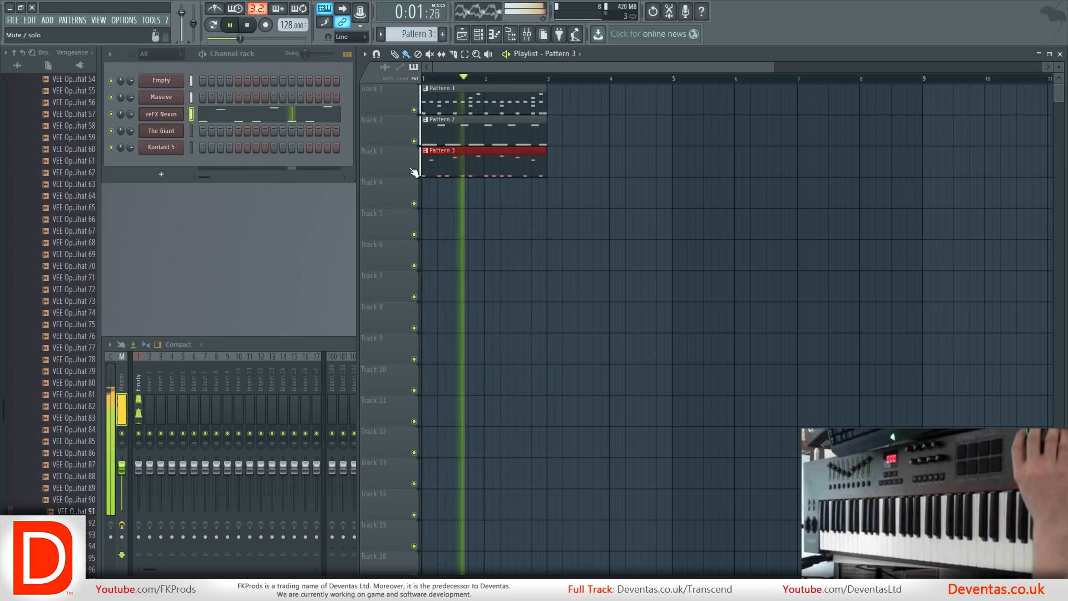
pyautogui.press('space')
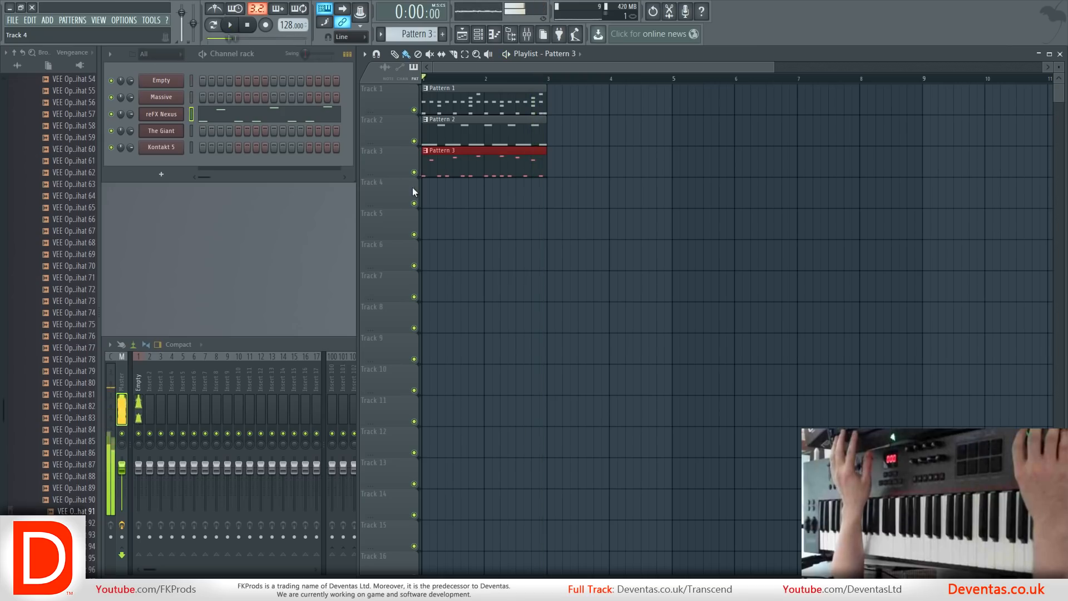
# Open The Giant and play its piano along with the arrangement, then stop and view the reFX Nexus channel.
pyautogui.click(170, 131)
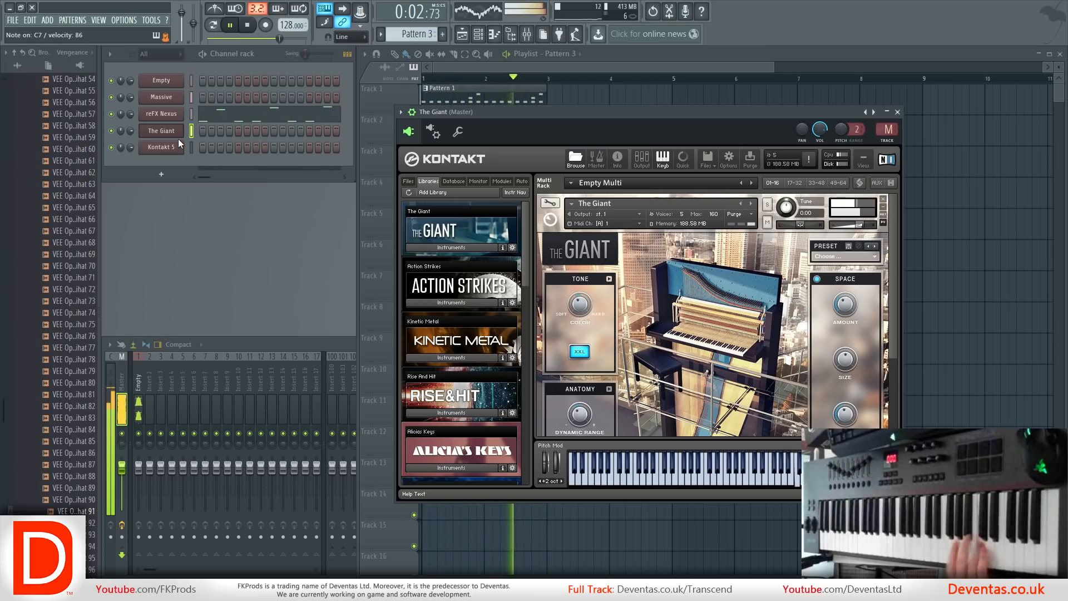
pyautogui.press('space')
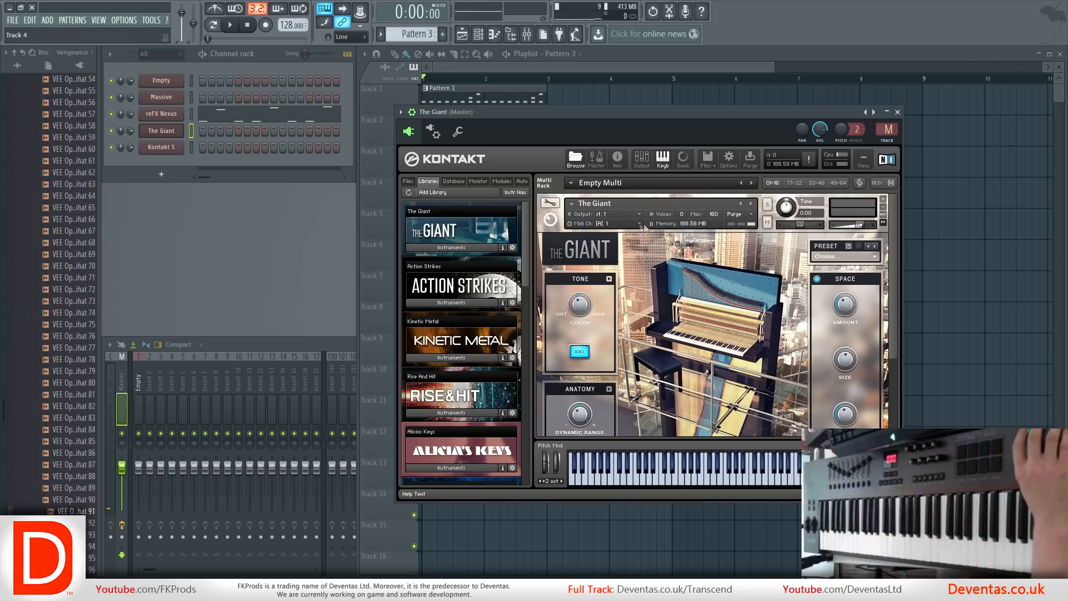
pyautogui.click(154, 115)
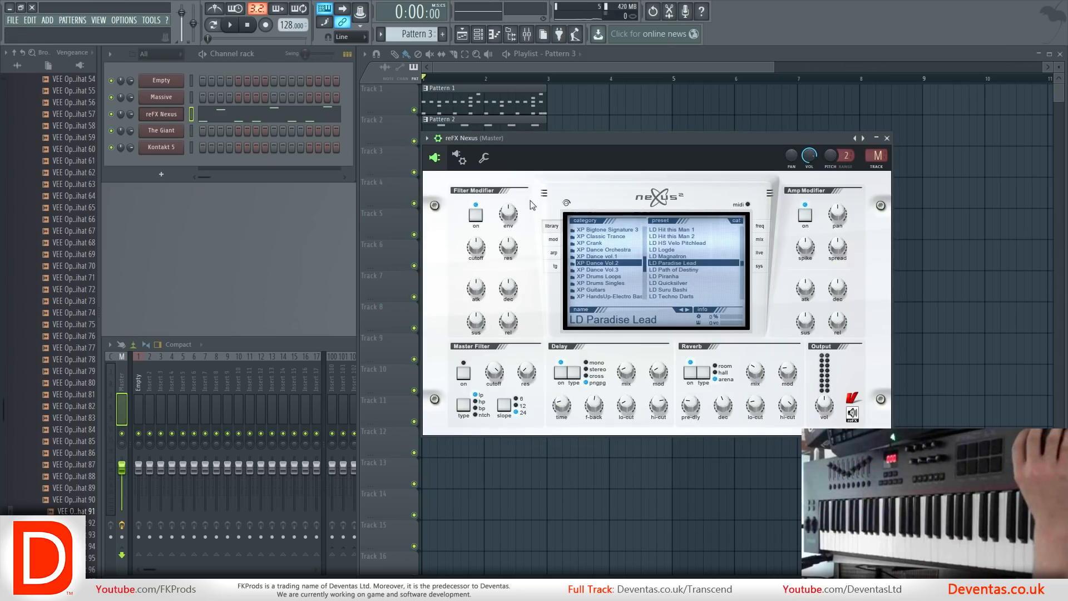
# Route the Massive channel to mixer Insert 2.
pyautogui.click(161, 98)
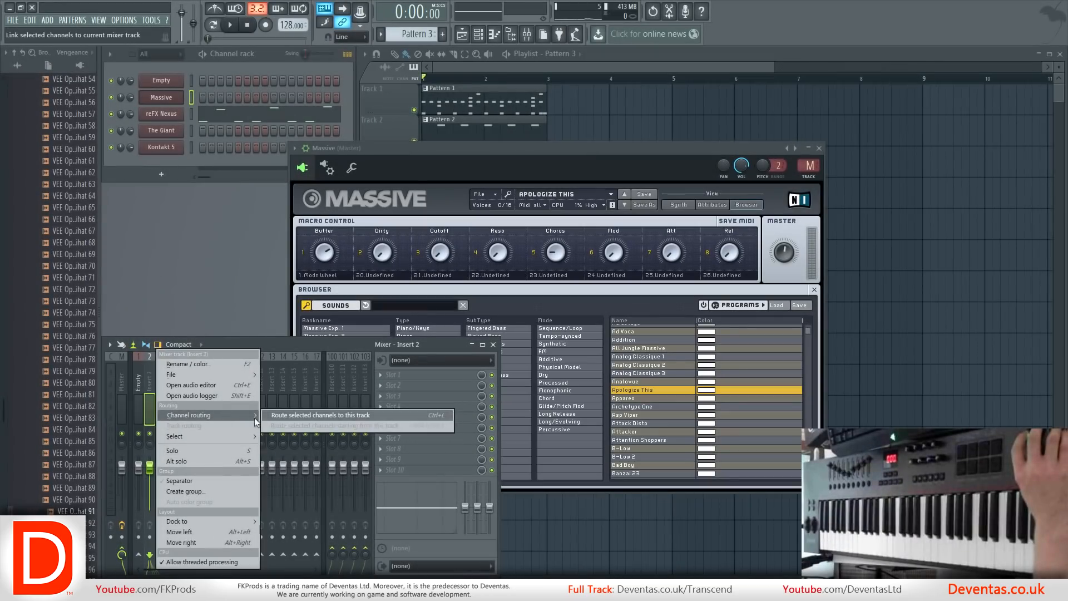
pyautogui.click(267, 416)
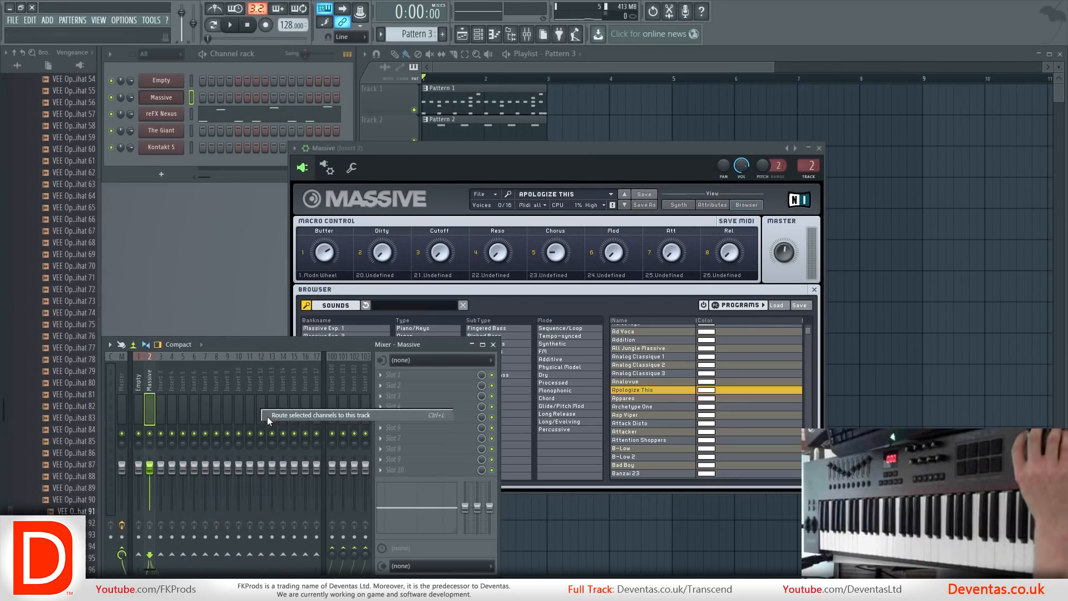
# Route the reFX Nexus channel to mixer Insert 3.
pyautogui.click(164, 117)
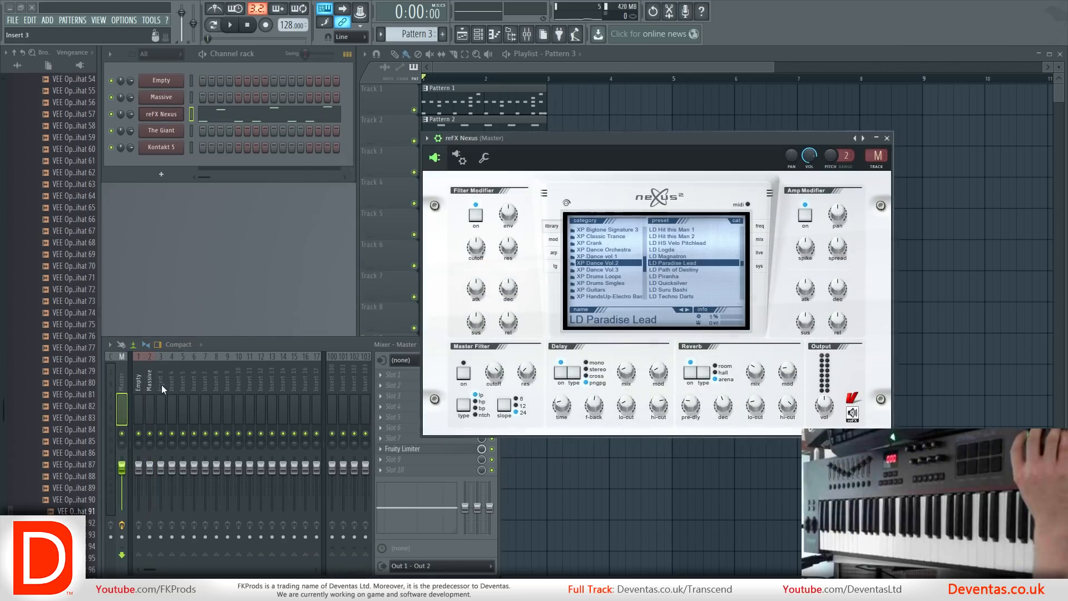
pyautogui.rightClick(159, 387)
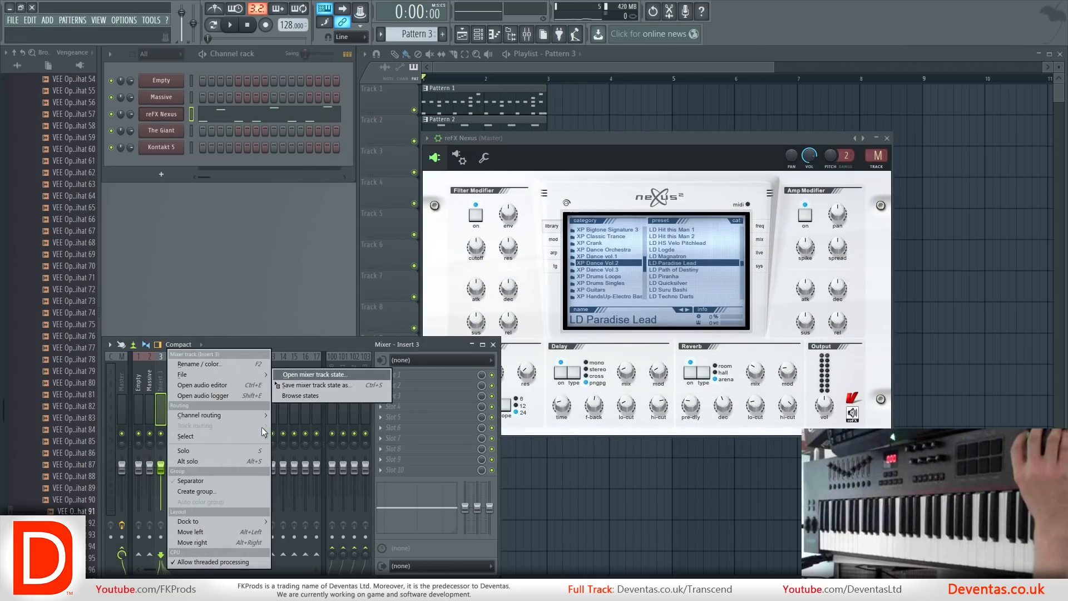
pyautogui.click(279, 416)
# Route The Giant channel to mixer Insert 4.
pyautogui.click(164, 131)
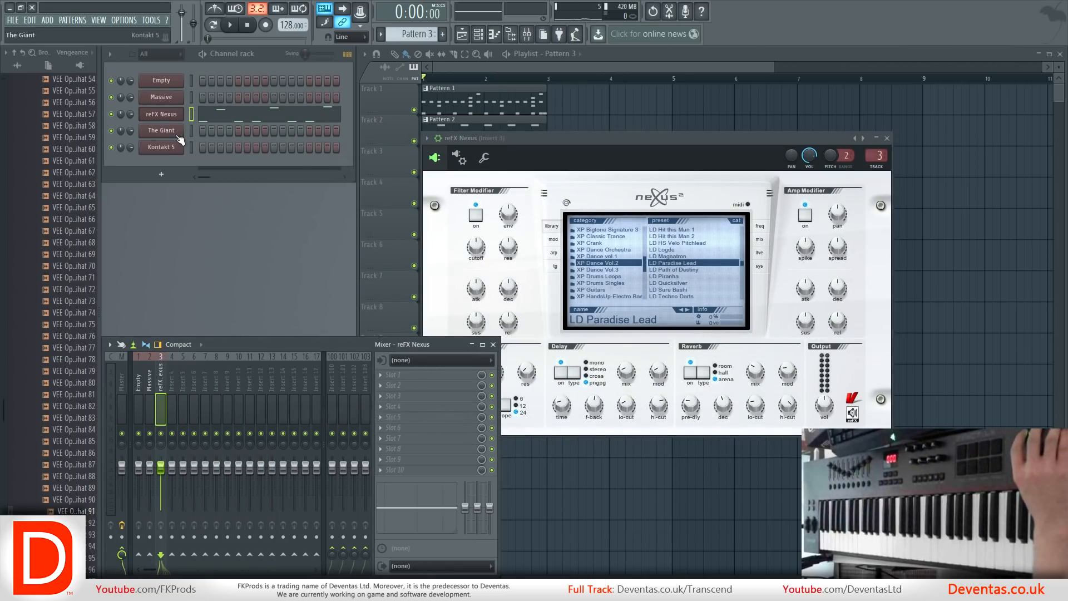
pyautogui.rightClick(170, 392)
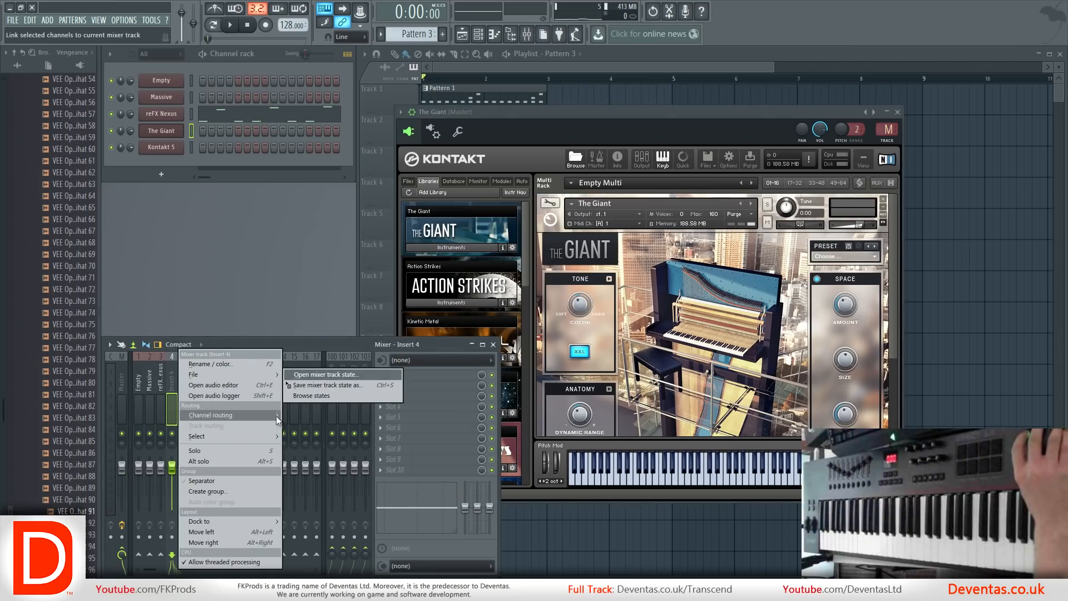
pyautogui.click(292, 416)
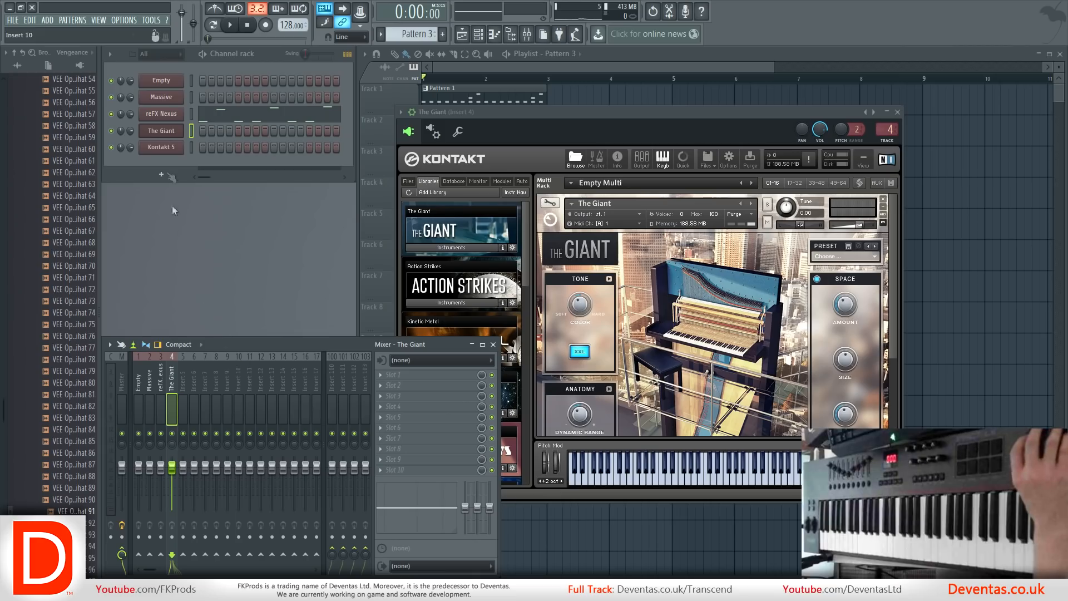
# Route the Kontakt 5 channel to mixer Insert 5.
pyautogui.click(167, 147)
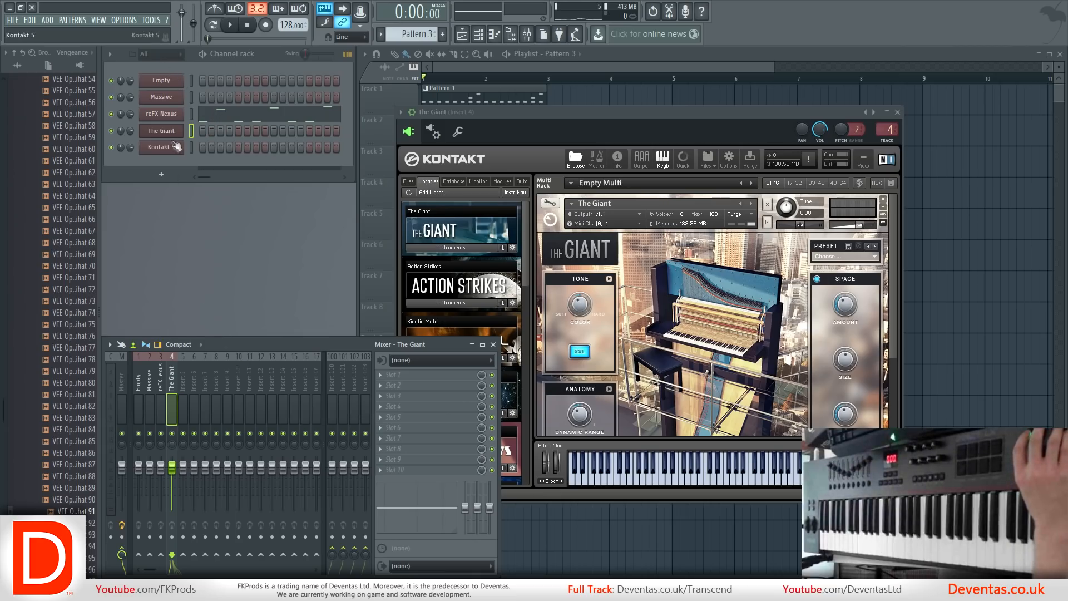
pyautogui.rightClick(184, 388)
pyautogui.moveTo(273, 415)
pyautogui.click(315, 415)
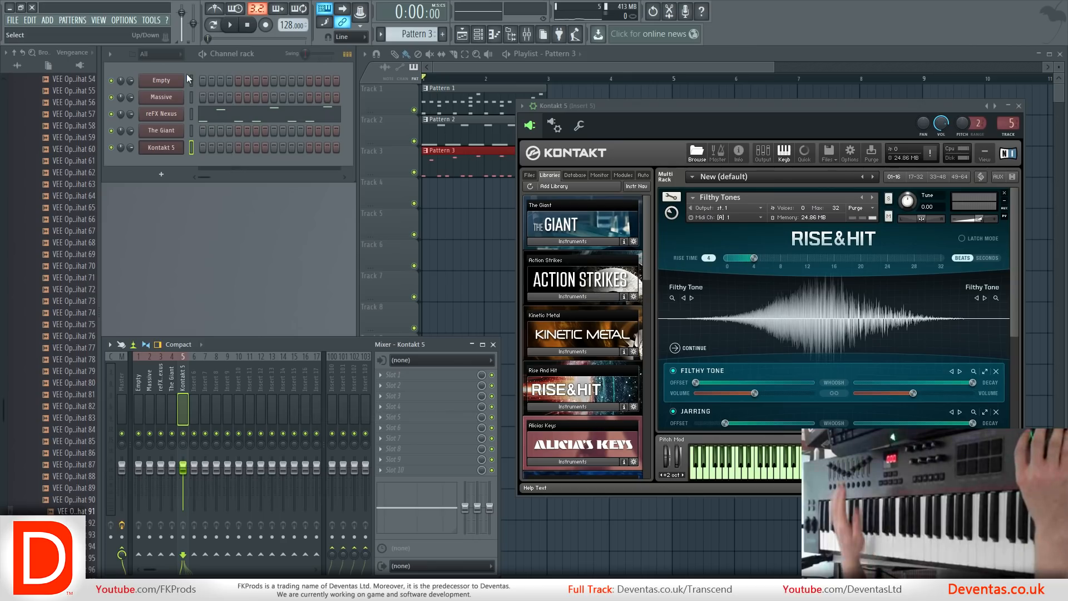
# Play the arrangement and examine the levels of the reFX Nexus, Massive and Empty mixer tracks.
pyautogui.press('space')
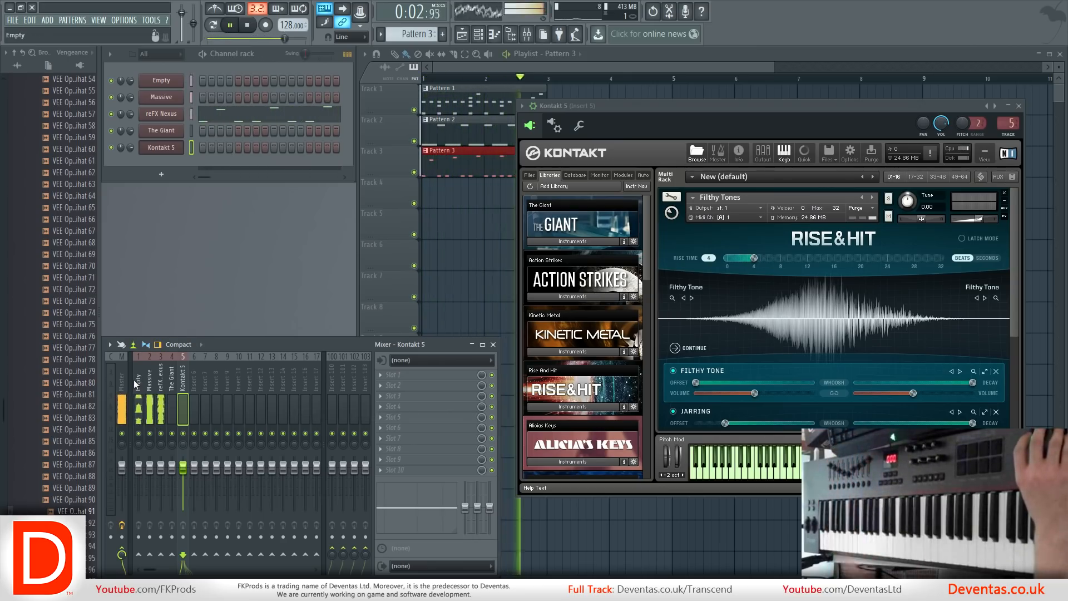
pyautogui.click(162, 376)
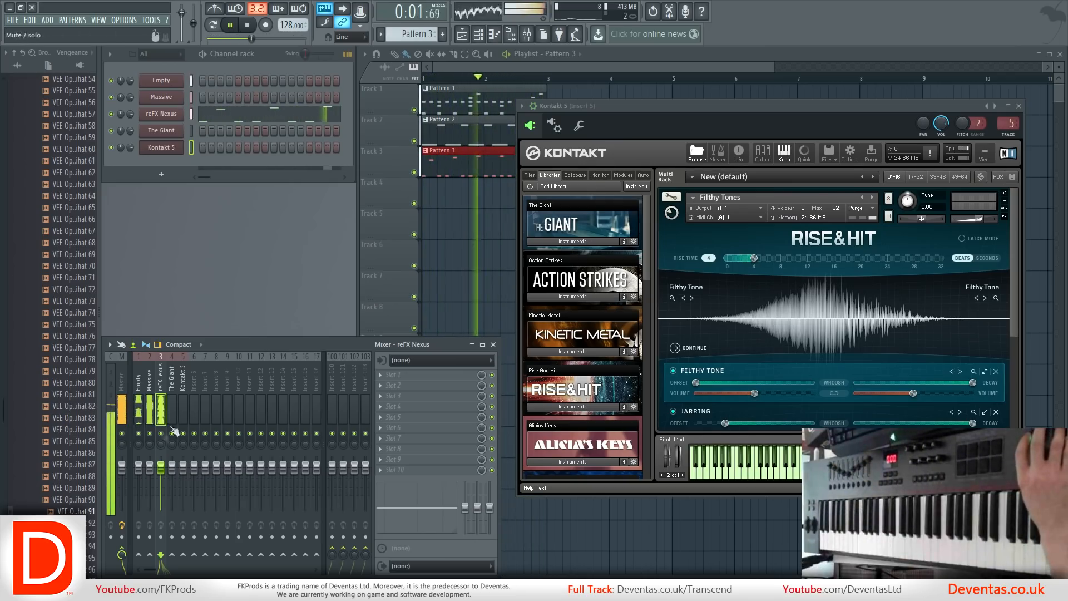
pyautogui.click(150, 388)
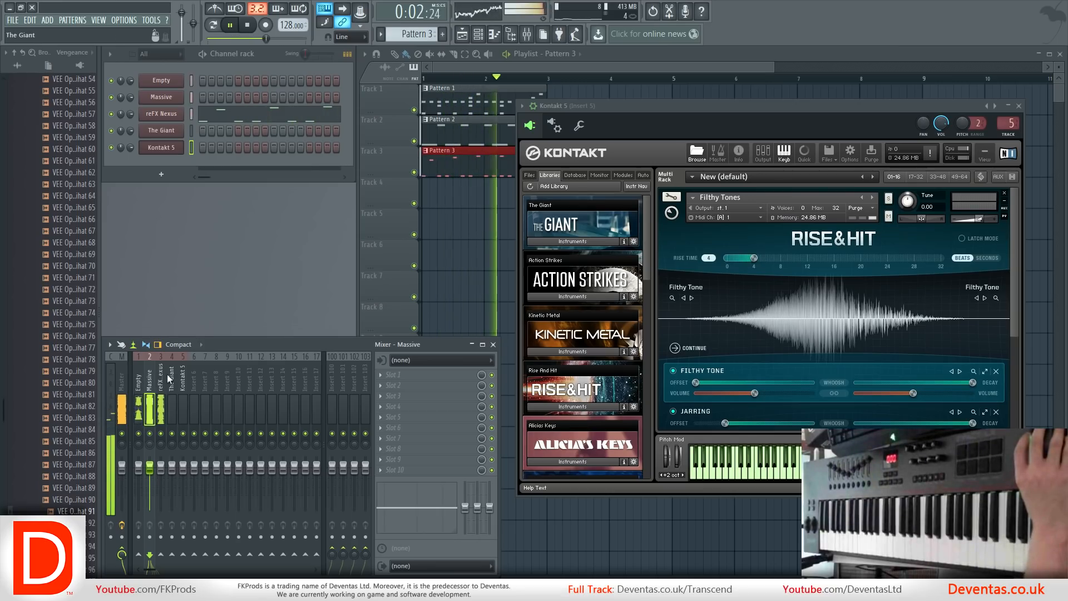
pyautogui.click(139, 384)
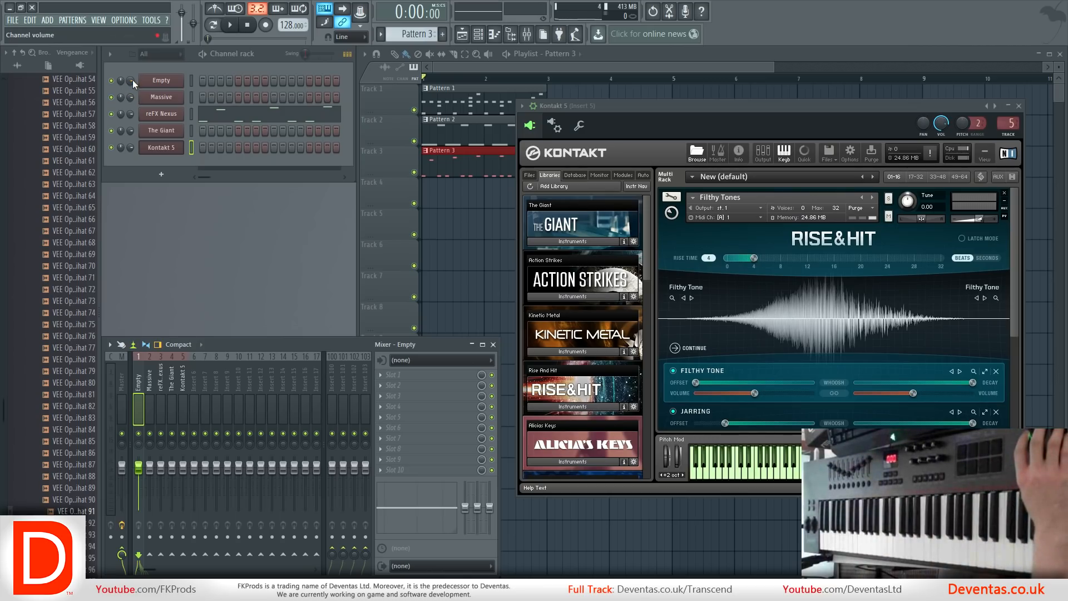
pyautogui.moveTo(133, 79); pyautogui.dragTo(133, 69)
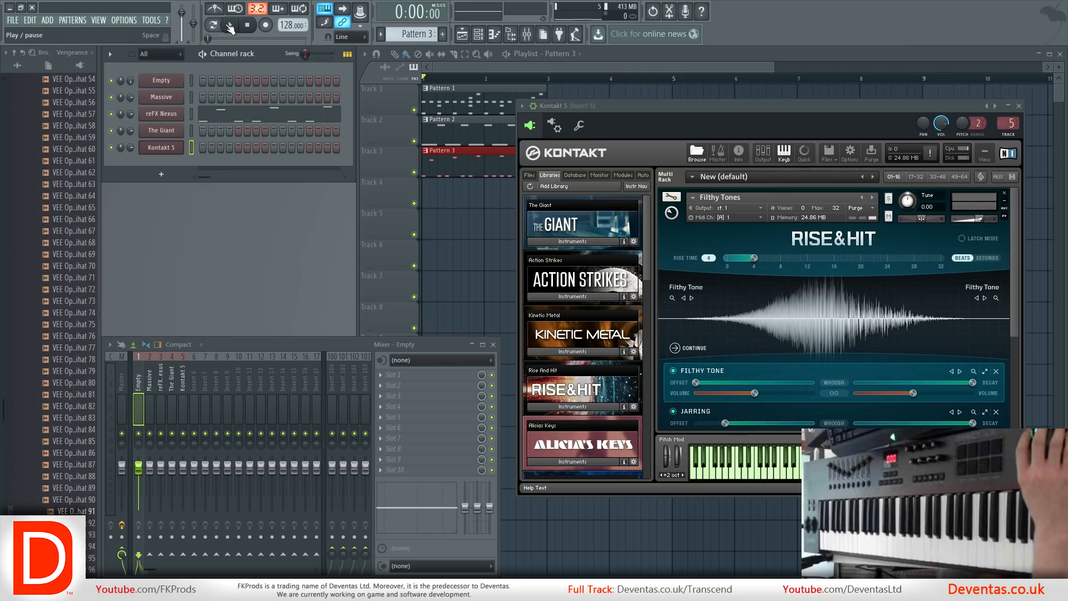
# Select the Master mixer track and inspect its Fruity Limiter, closing the effect window again.
pyautogui.click(120, 391)
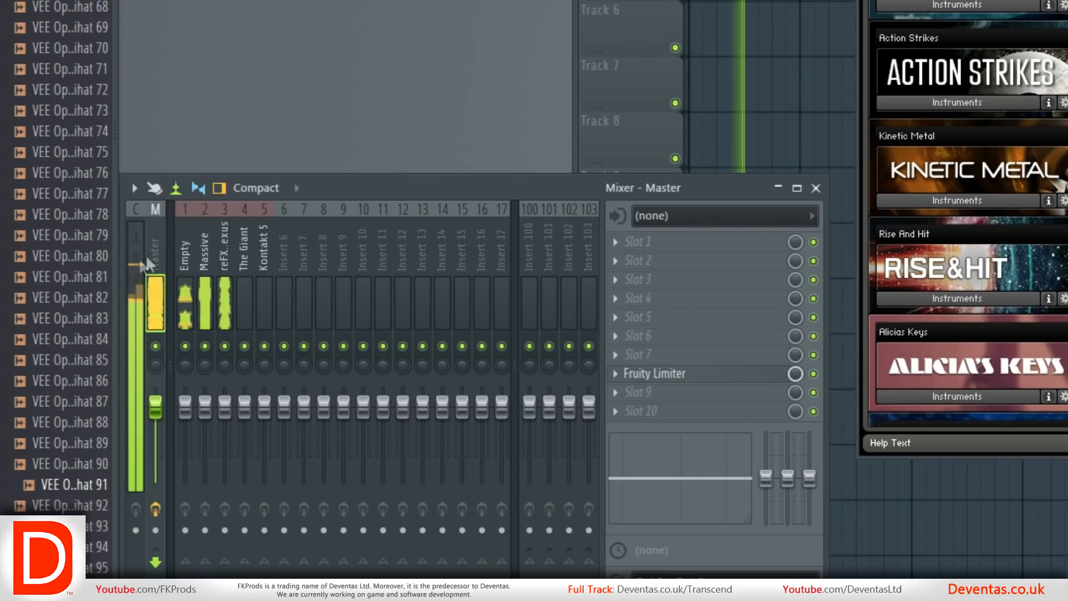
pyautogui.click(673, 373)
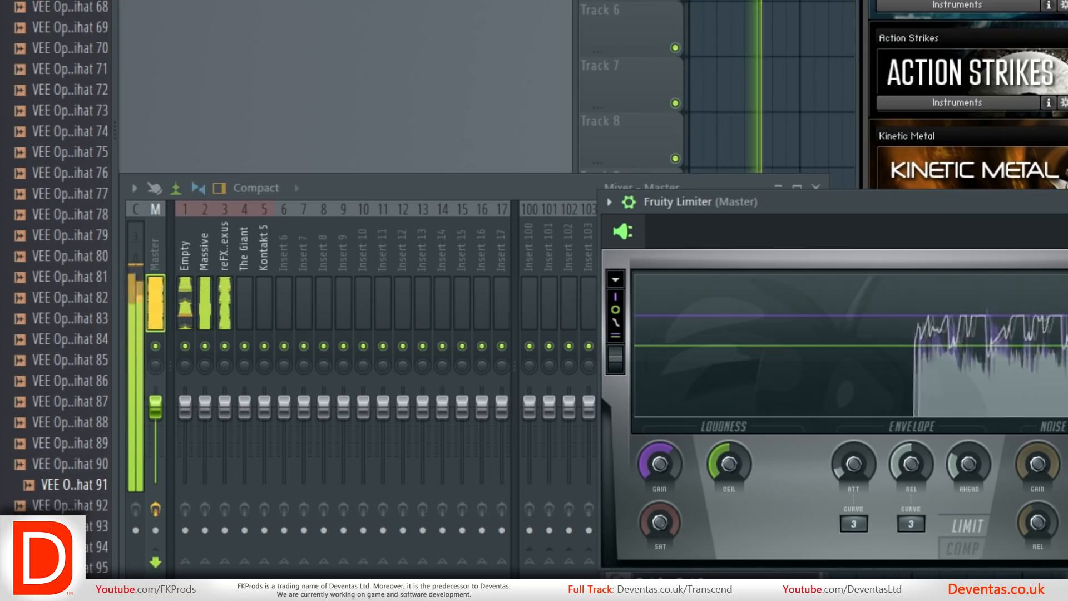
pyautogui.click(1067, 202)
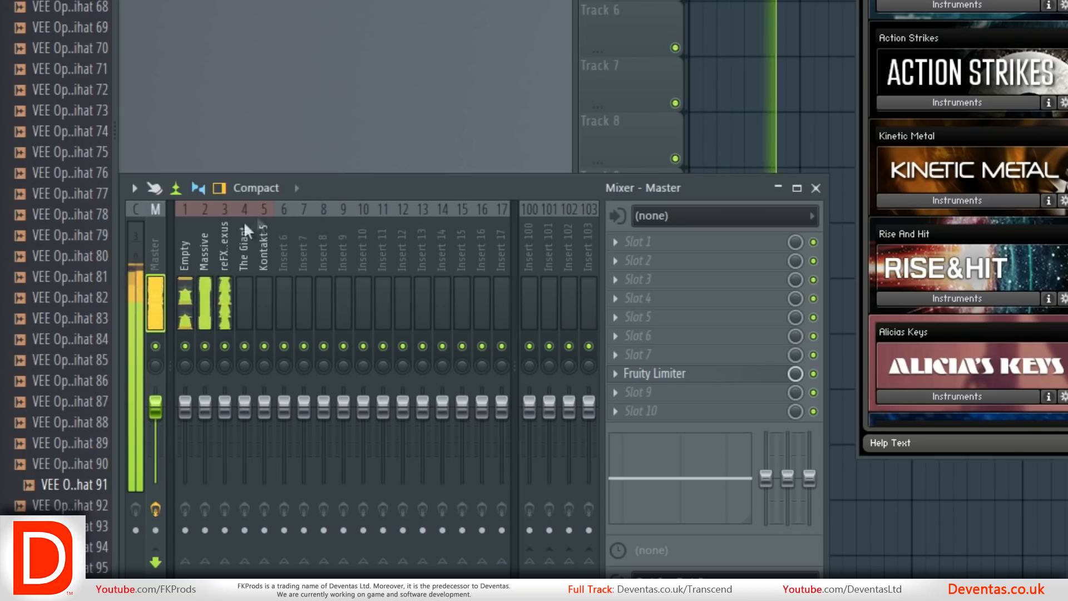
# Lower the Empty, reFX Nexus and Massive mixer faders slightly, checking the Master level after each change.
pyautogui.click(182, 245)
pyautogui.moveTo(185, 407); pyautogui.dragTo(185, 413)
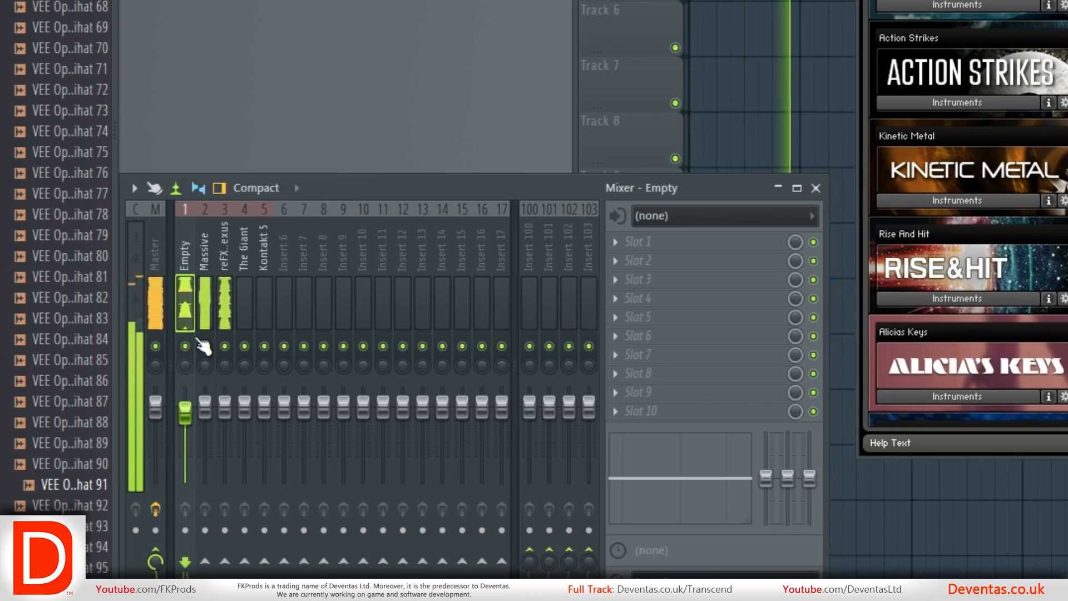
pyautogui.click(158, 248)
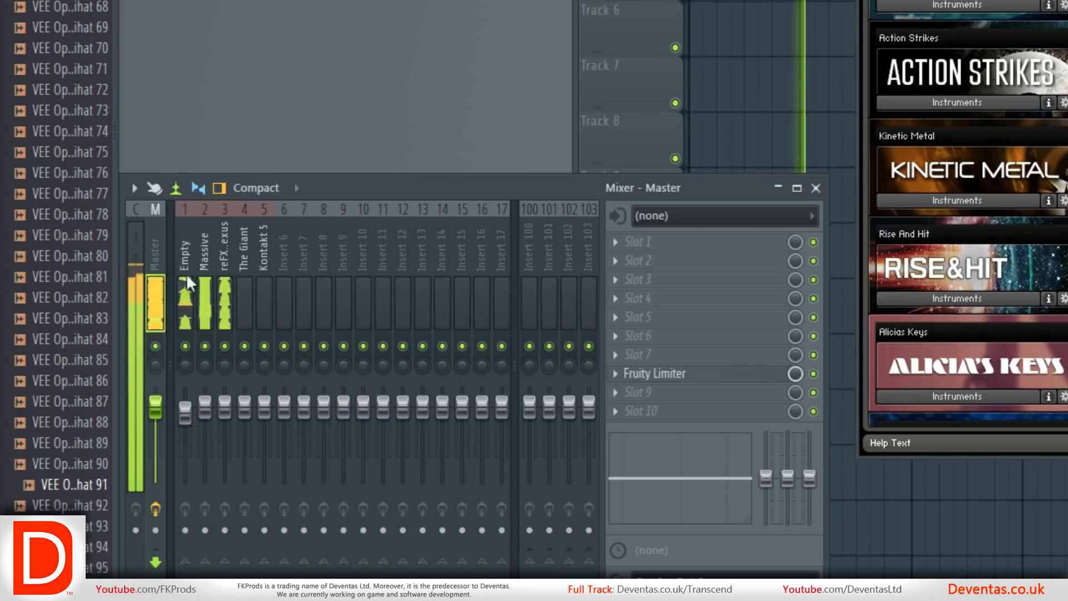
pyautogui.click(222, 258)
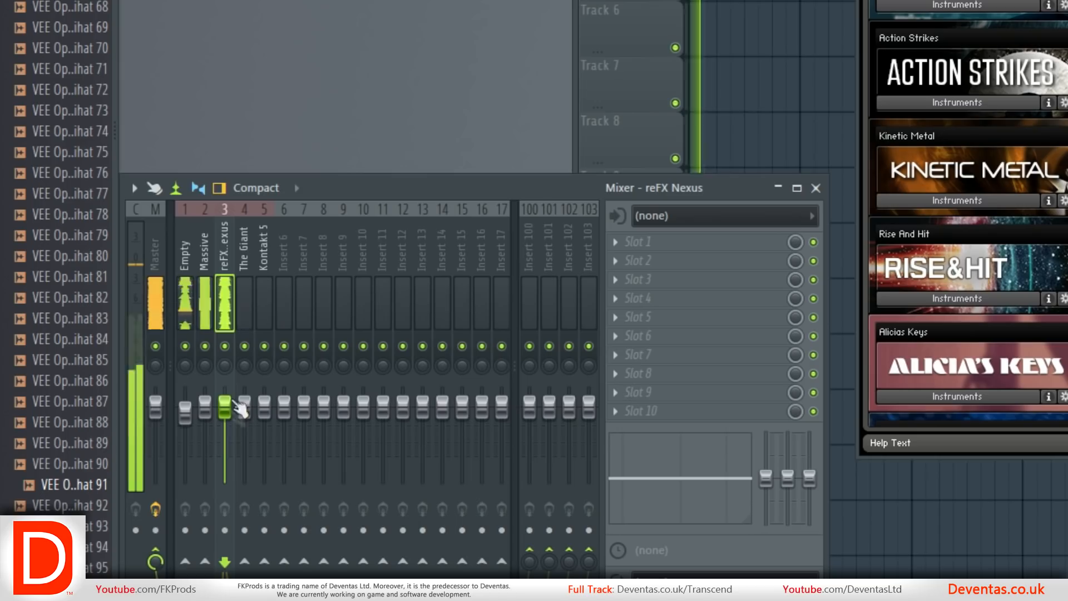
pyautogui.moveTo(224, 407); pyautogui.dragTo(225, 417)
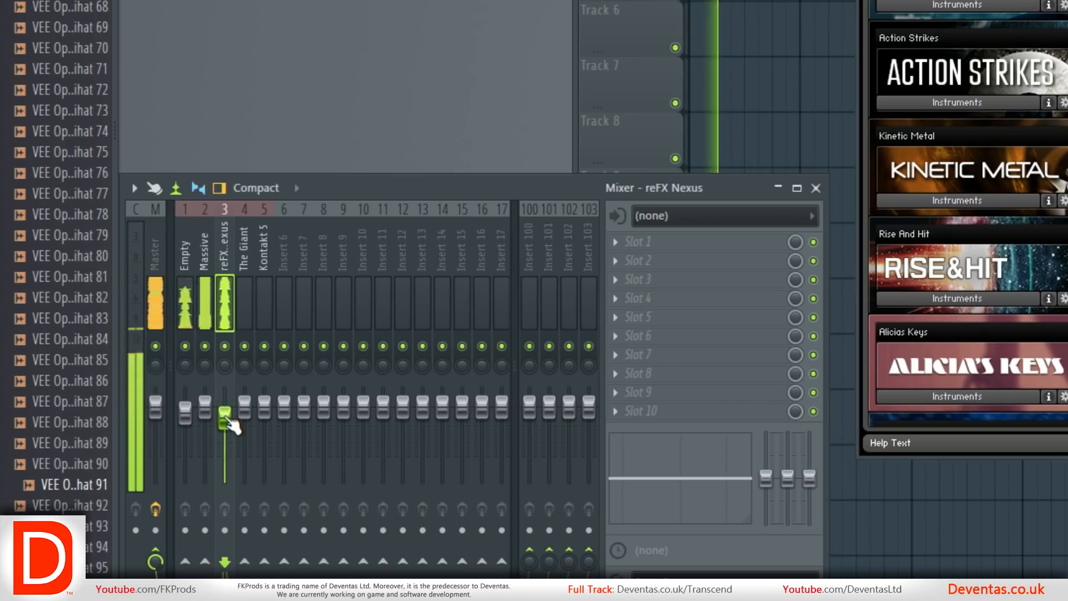
pyautogui.click(152, 299)
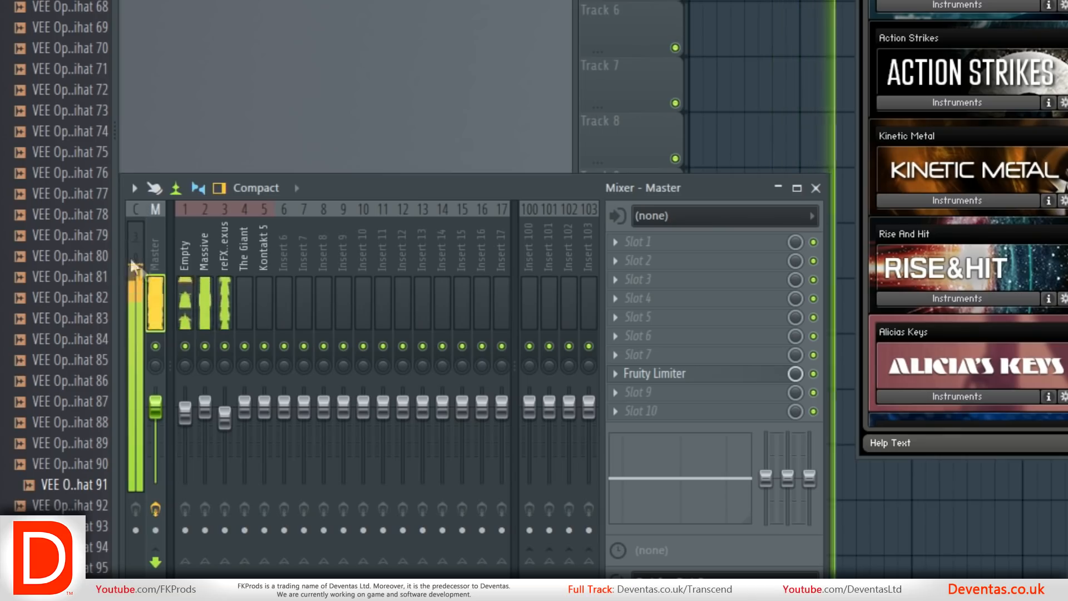
pyautogui.click(209, 288)
pyautogui.moveTo(205, 408); pyautogui.dragTo(205, 416)
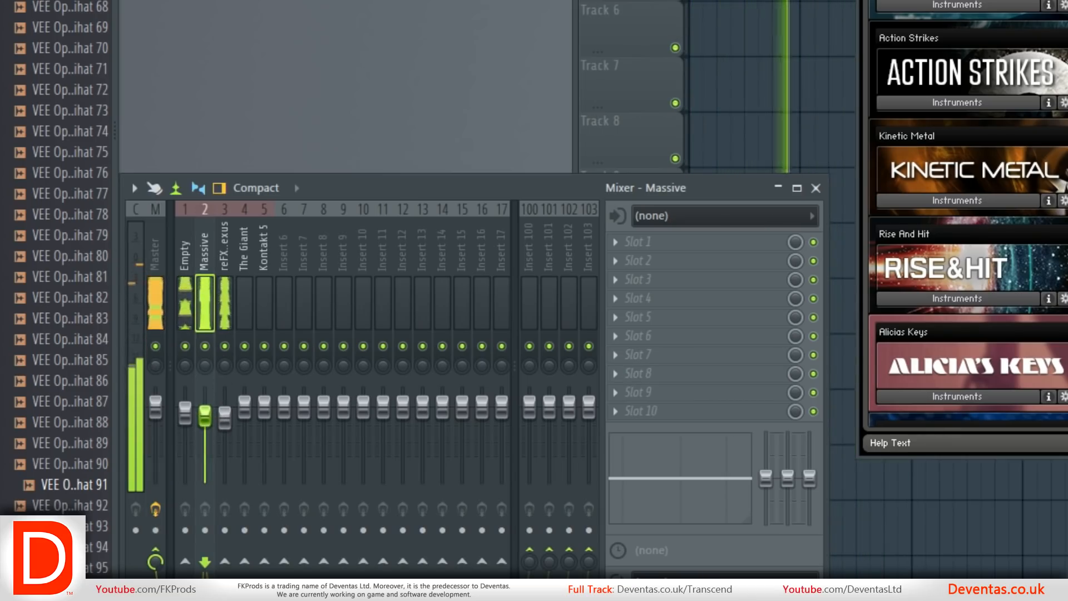
pyautogui.click(155, 310)
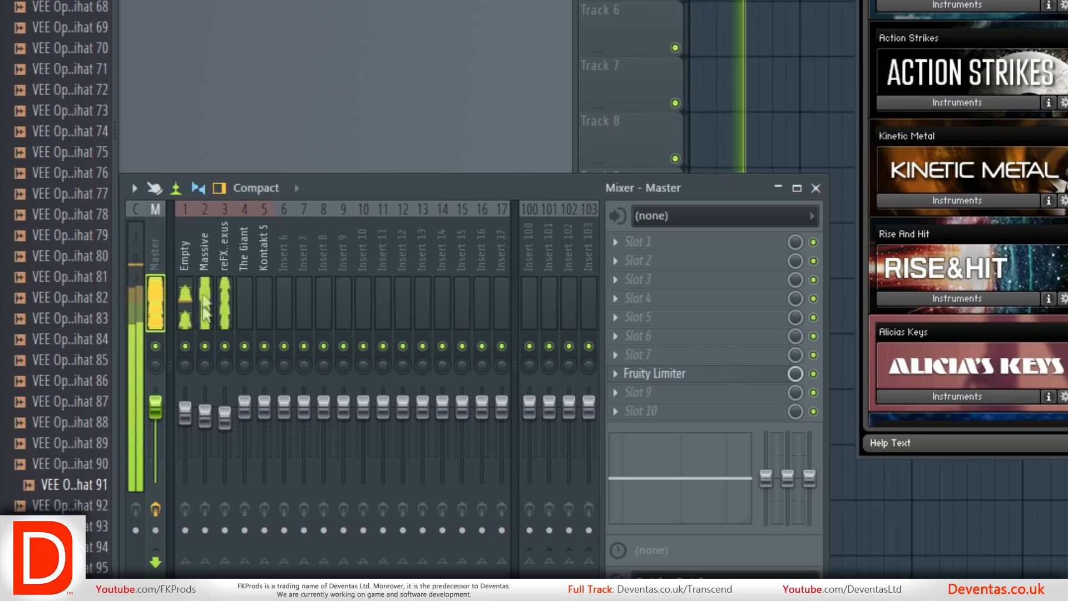
pyautogui.click(141, 272)
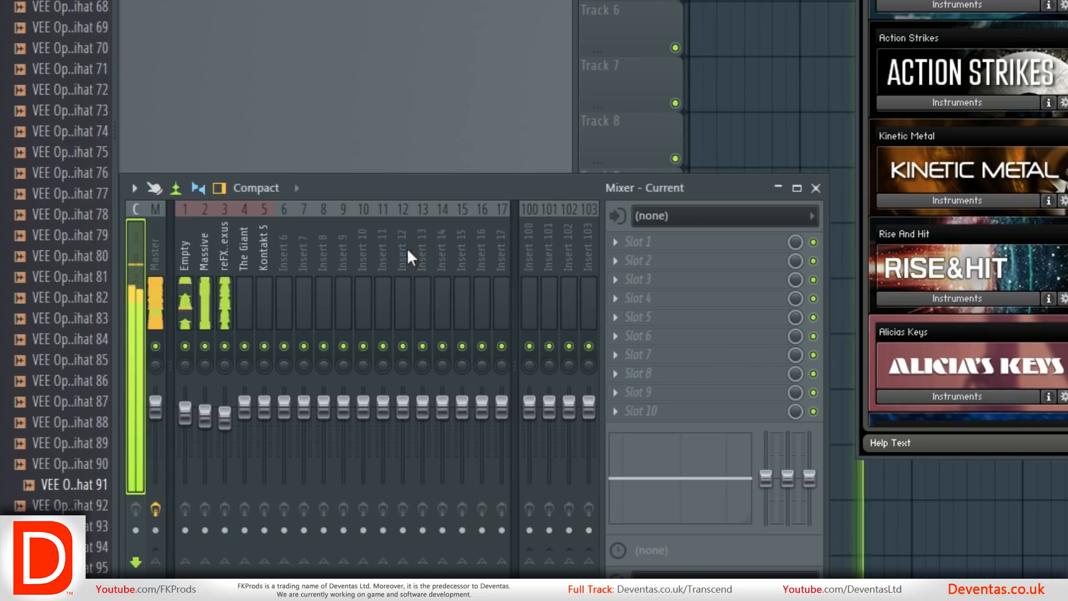
pyautogui.click(168, 237)
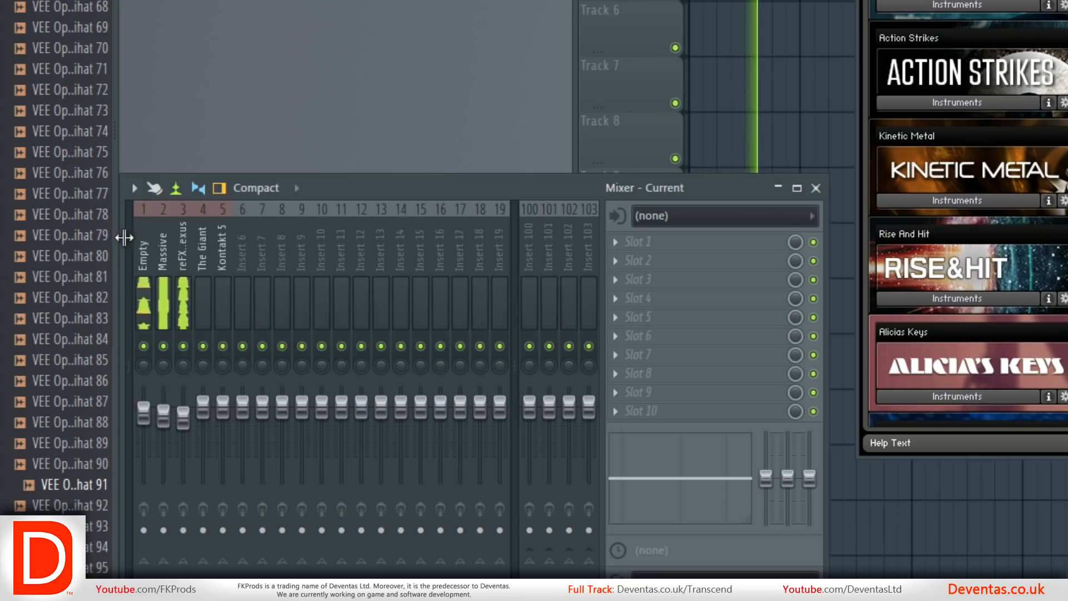
pyautogui.click(128, 236)
# Remove the Fruity Limiter from the Master track's effect slot 8.
pyautogui.click(157, 251)
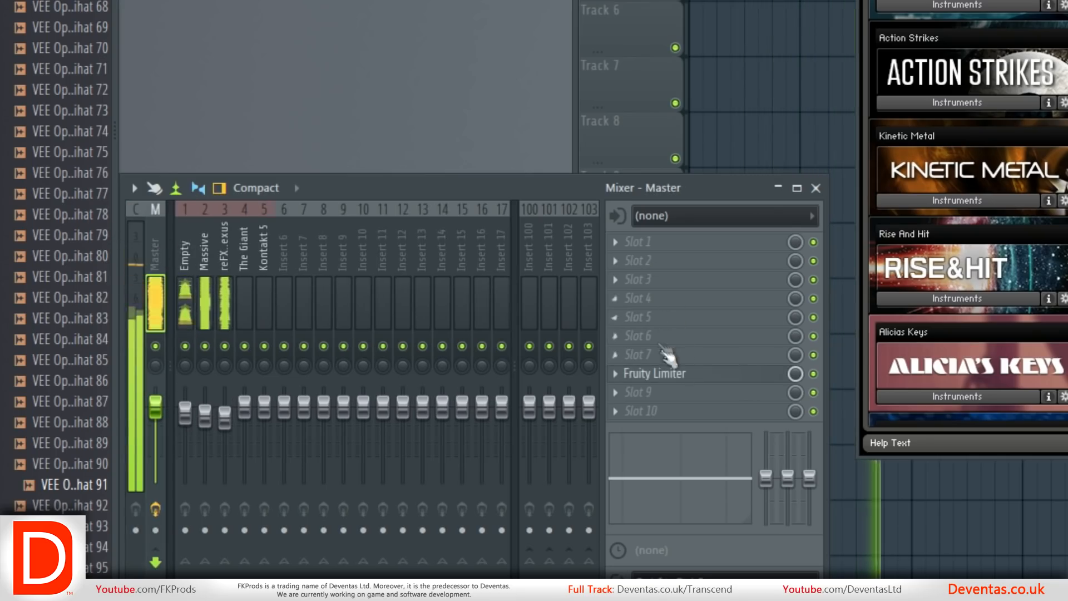
pyautogui.click(612, 373)
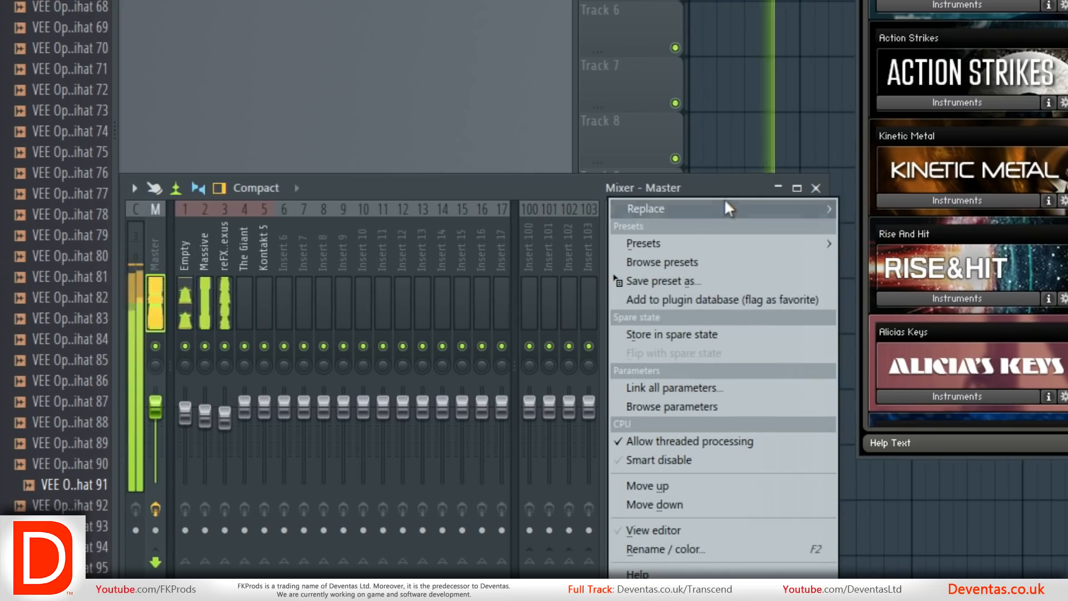
pyautogui.moveTo(723, 209)
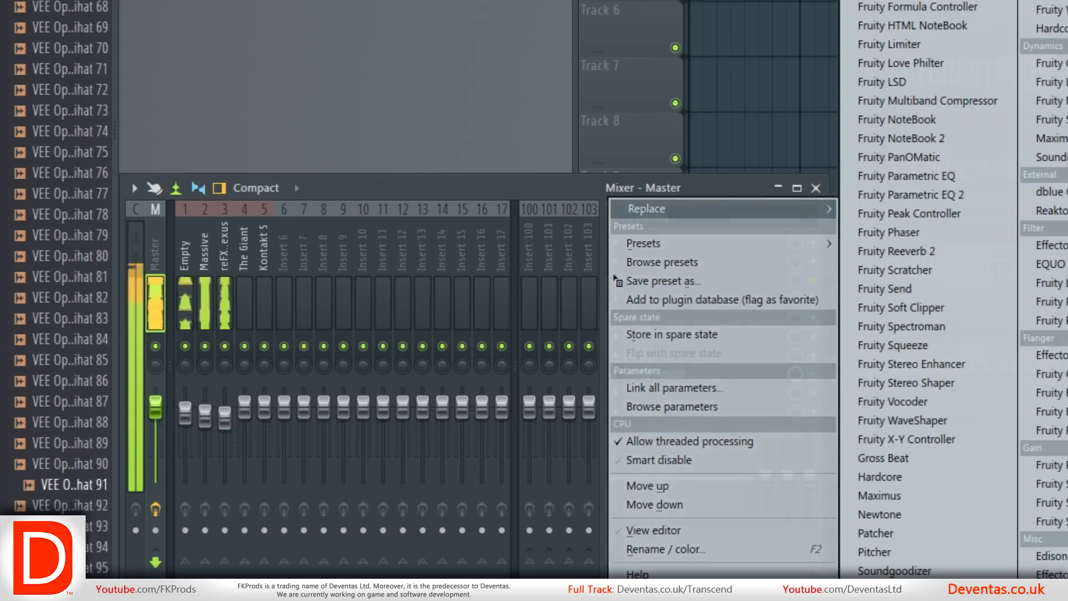
pyautogui.click(873, 1)
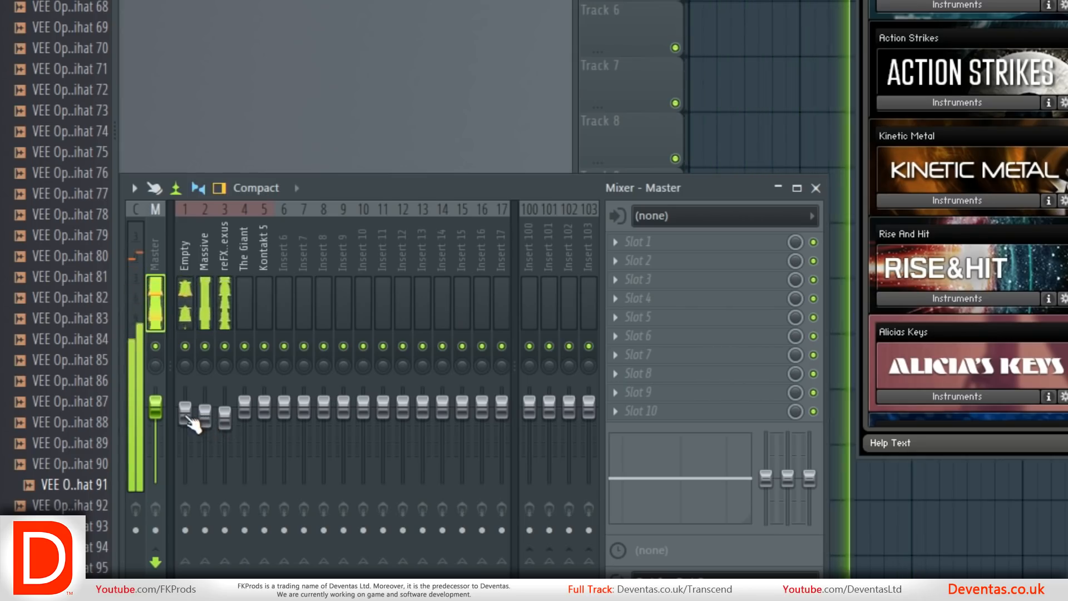
# Lower the Empty mixer fader a little further and raise the Massive and reFX Nexus faders.
pyautogui.moveTo(188, 418); pyautogui.dragTo(188, 426)
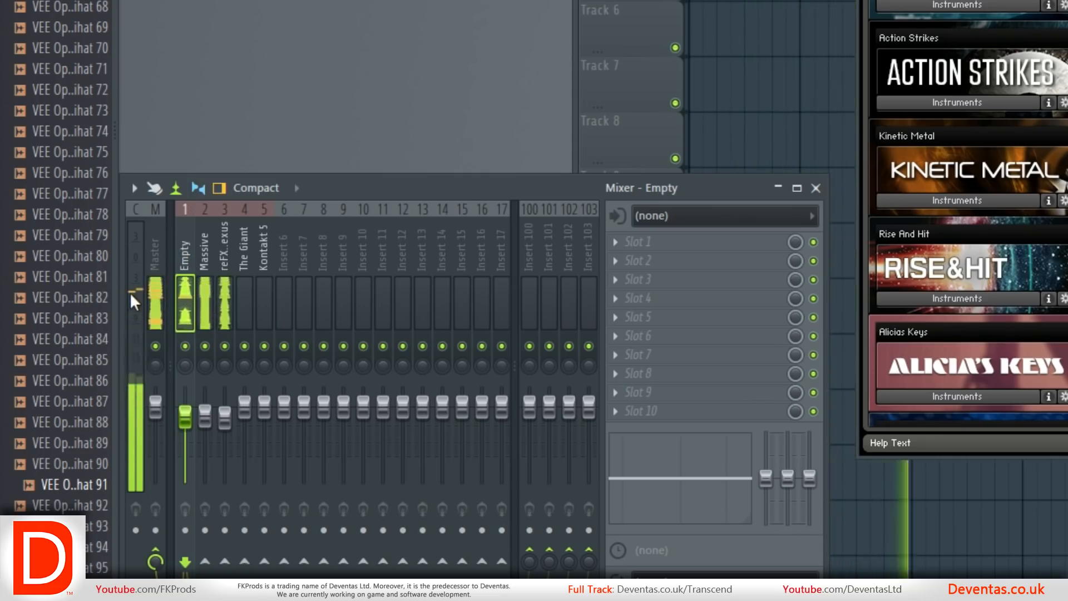
pyautogui.click(205, 260)
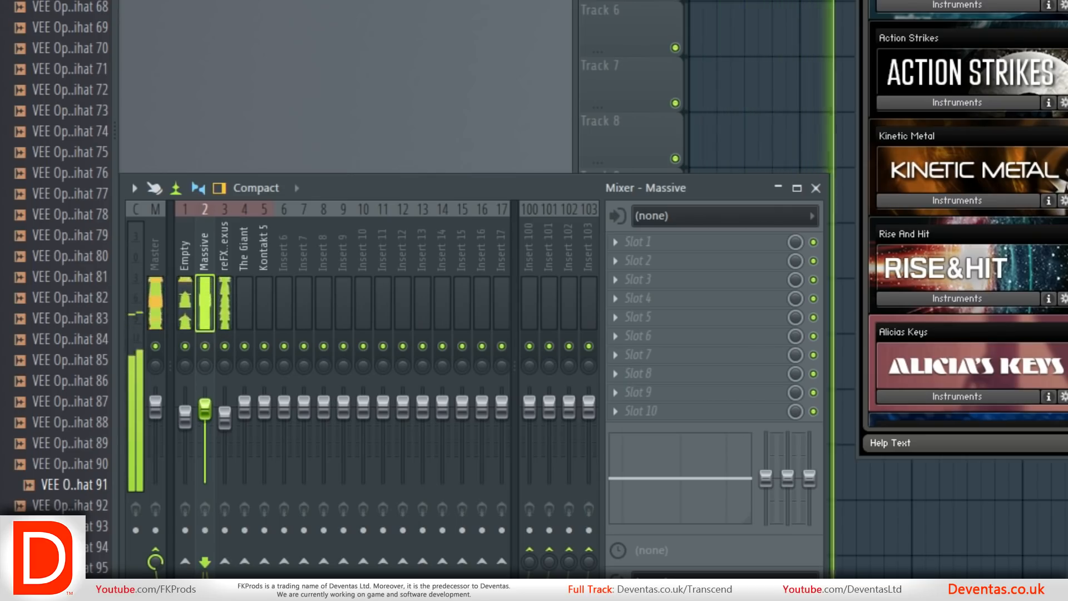
pyautogui.click(222, 303)
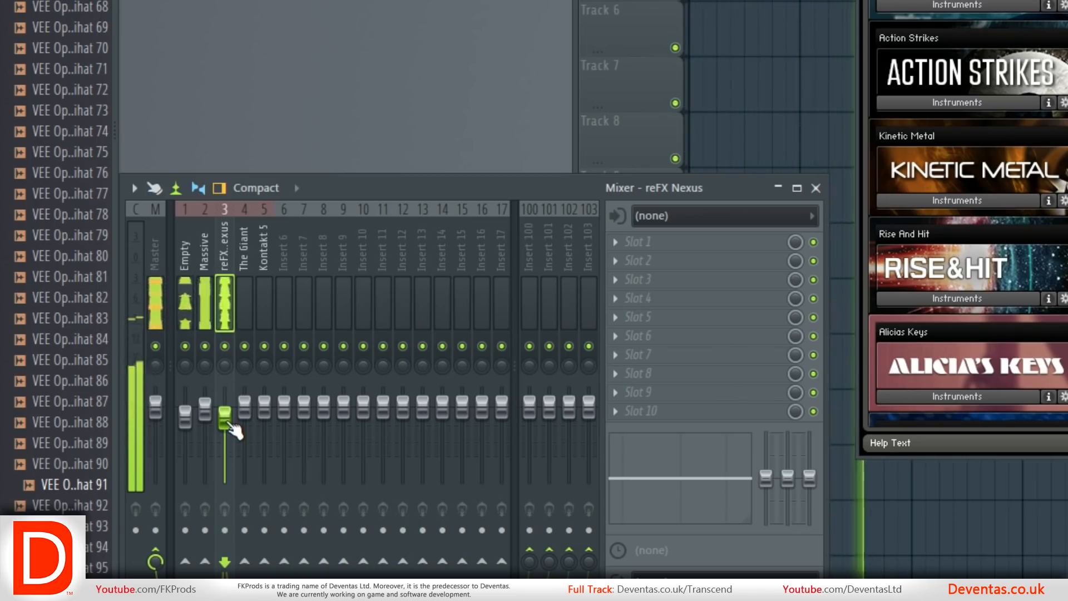
pyautogui.moveTo(229, 424); pyautogui.dragTo(229, 414)
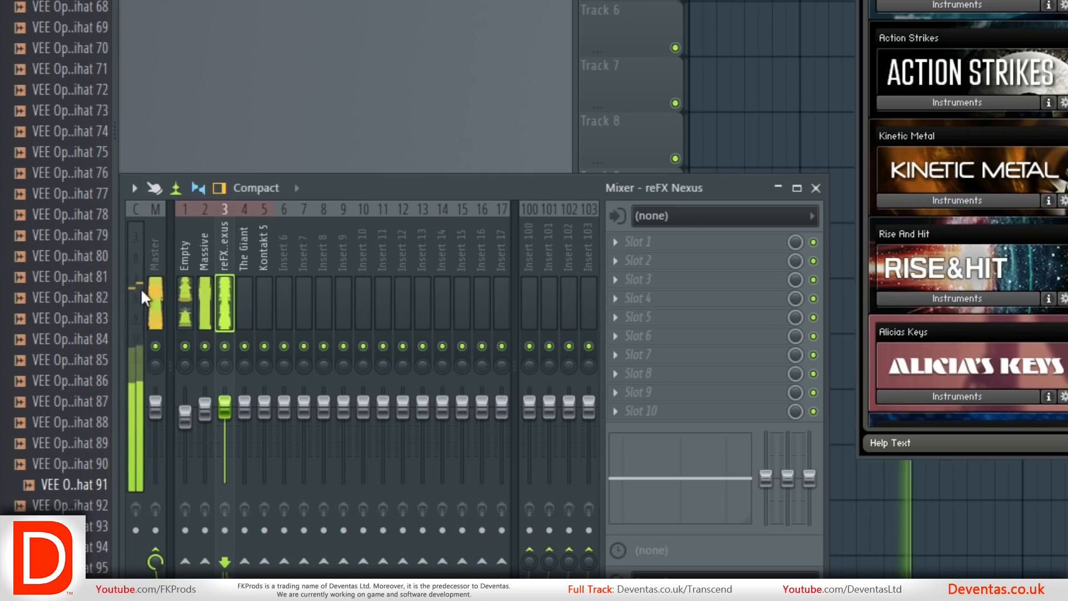
# Fine-tune the balance by nudging the reFX Nexus fader down and the Massive fader up slightly.
pyautogui.click(204, 259)
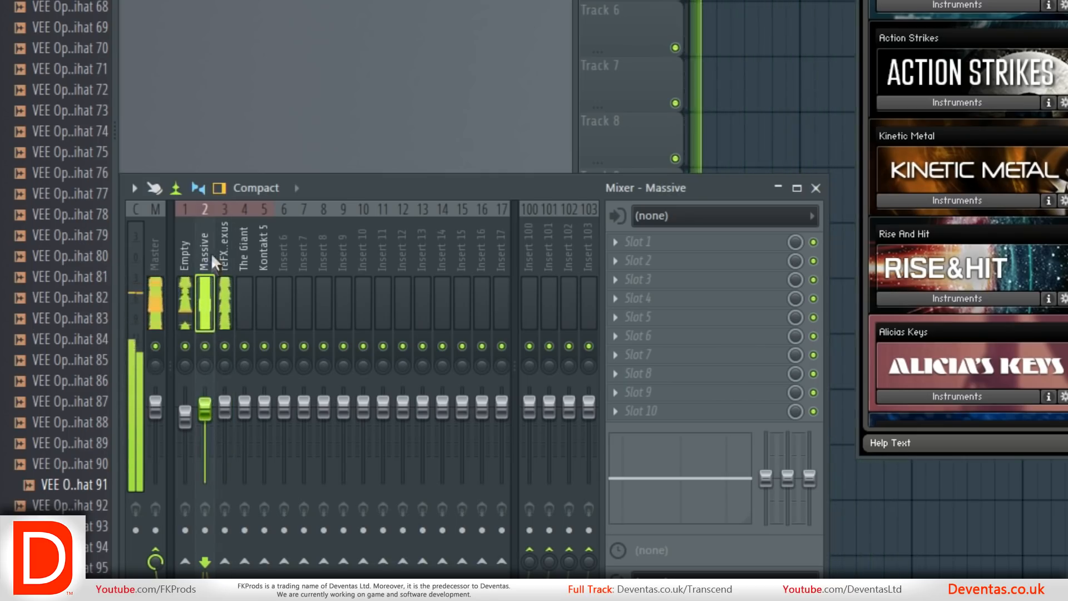
pyautogui.click(224, 245)
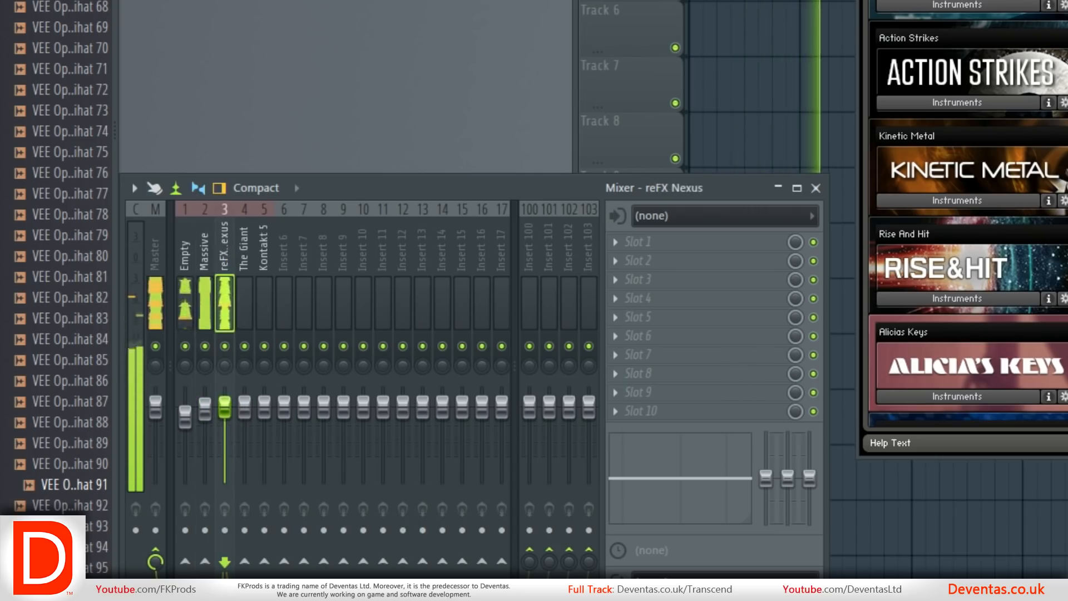
pyautogui.click(211, 287)
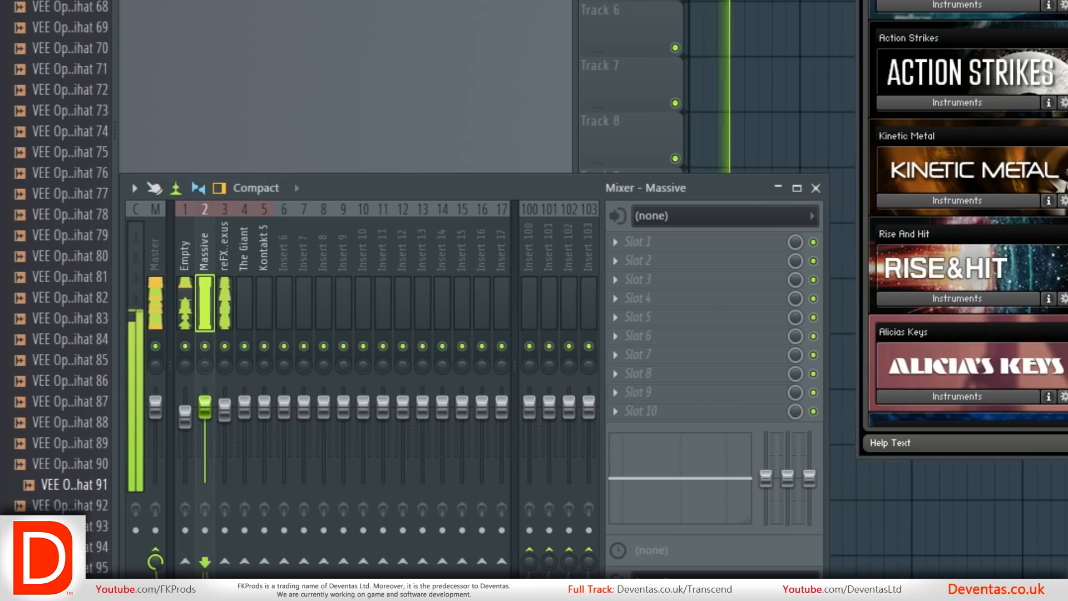
# Open The Giant channel's instrument window.
pyautogui.click(340, 2)
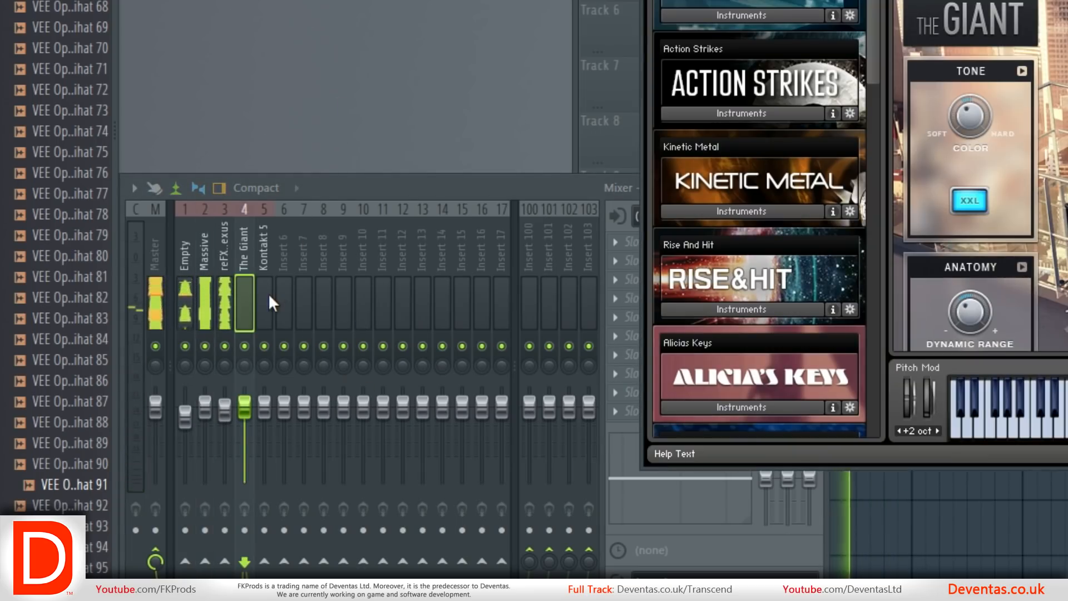
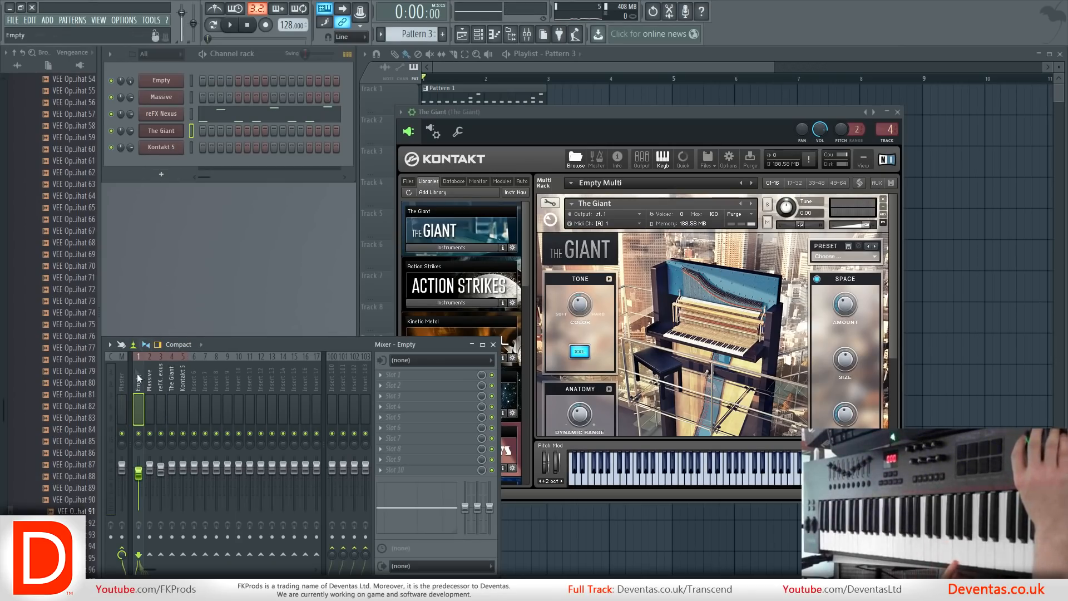
# Repeat the Pattern 1, Pattern 2 and Pattern 3 clips in the playlist so they fill bars 1 to 8.
pyautogui.click(221, 39)
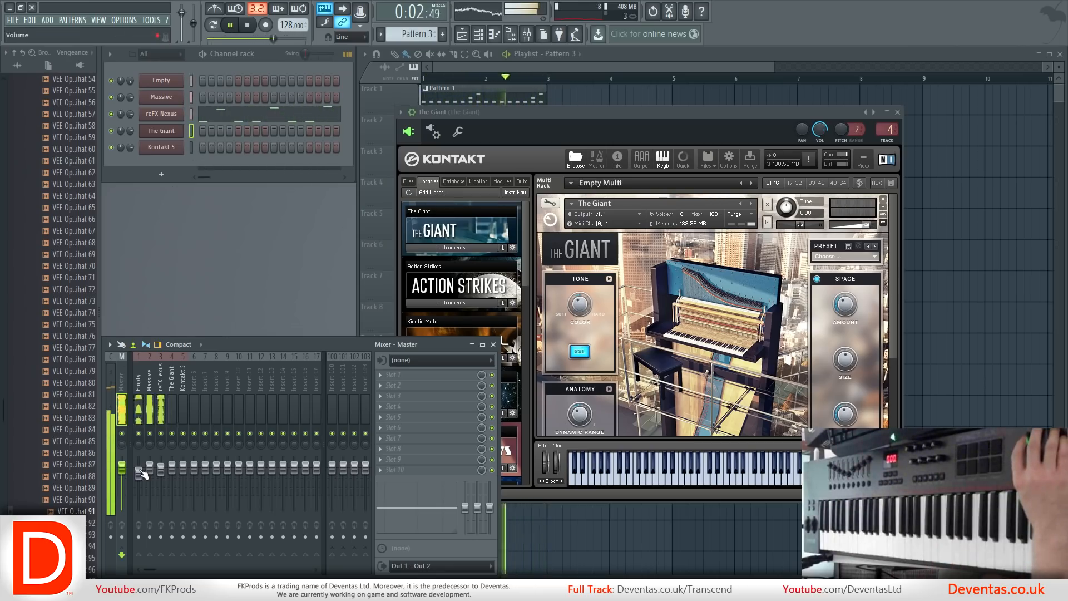
pyautogui.click(137, 428)
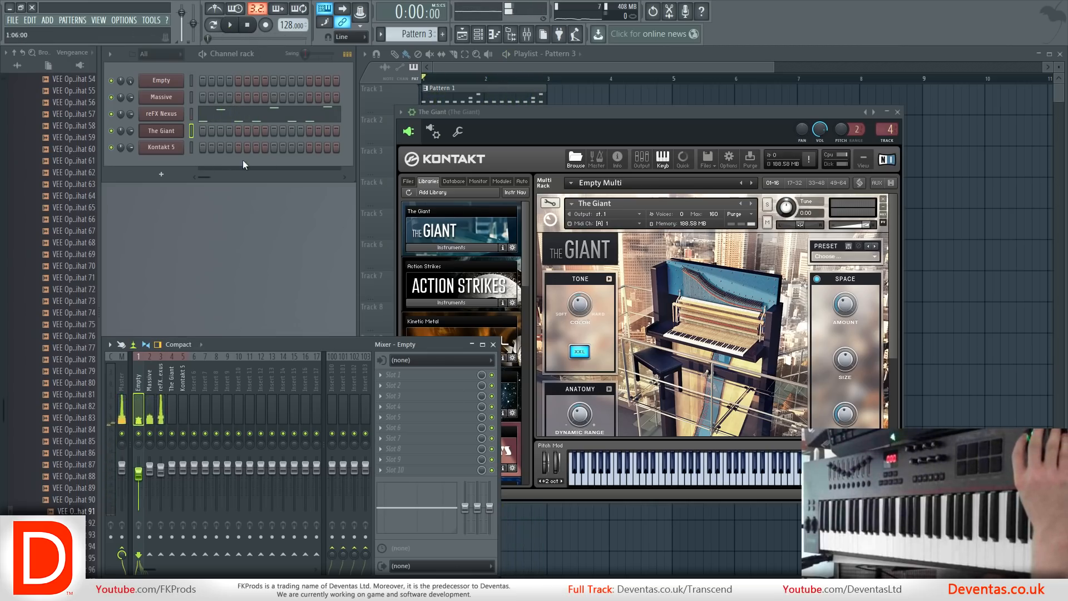
pyautogui.rightClick(580, 93)
pyautogui.moveTo(607, 253); pyautogui.dragTo(562, 102)
pyautogui.moveTo(771, 239); pyautogui.dragTo(691, 106)
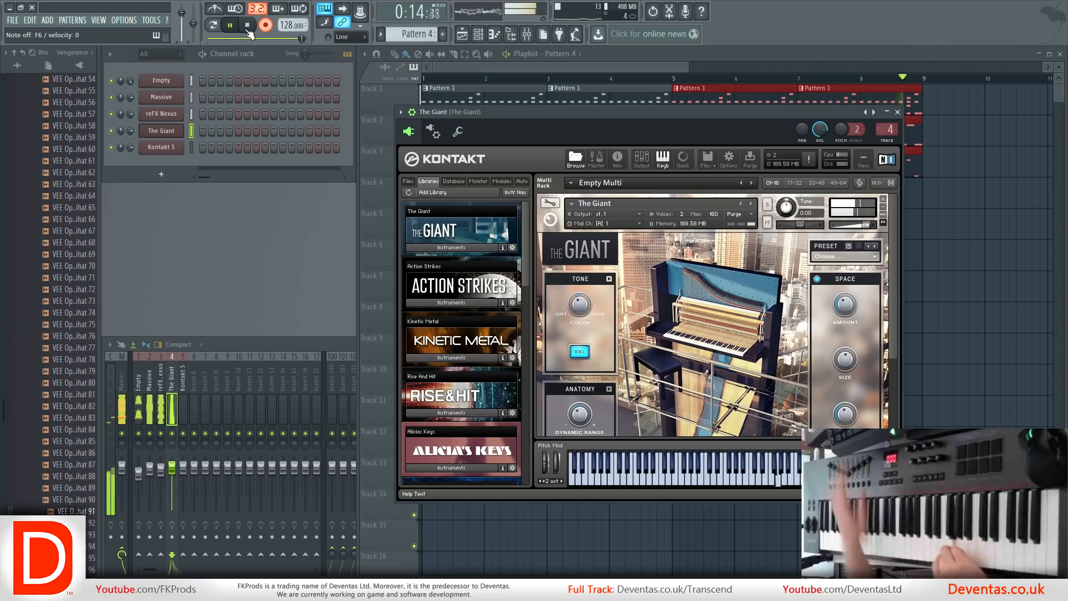
# Finish recording The Giant's melody into Pattern 4 and open the recorded notes in the piano roll.
pyautogui.click(247, 25)
pyautogui.click(575, 71)
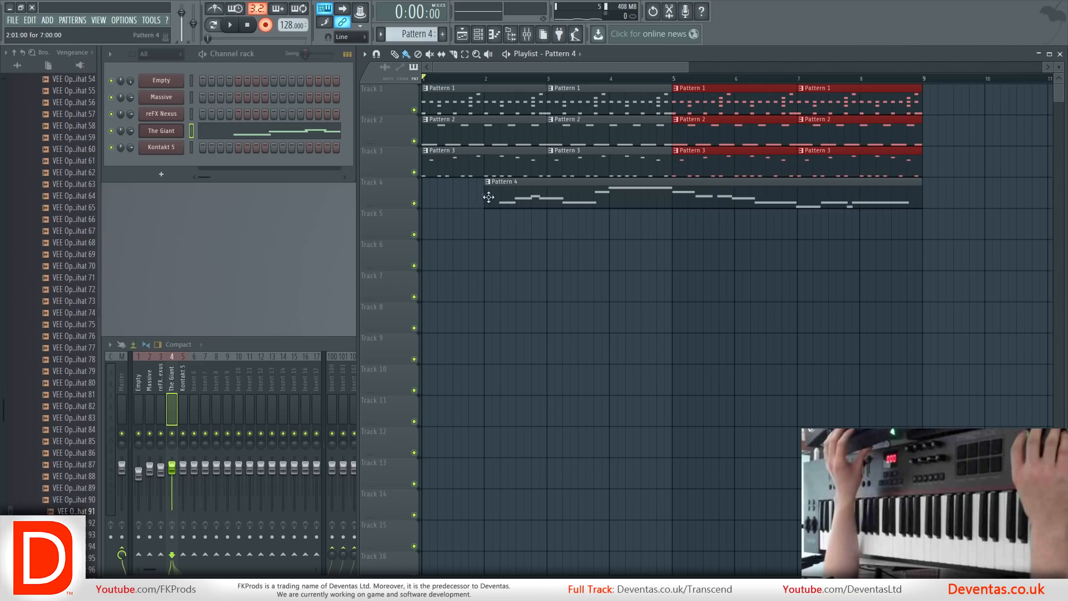
pyautogui.doubleClick(511, 203)
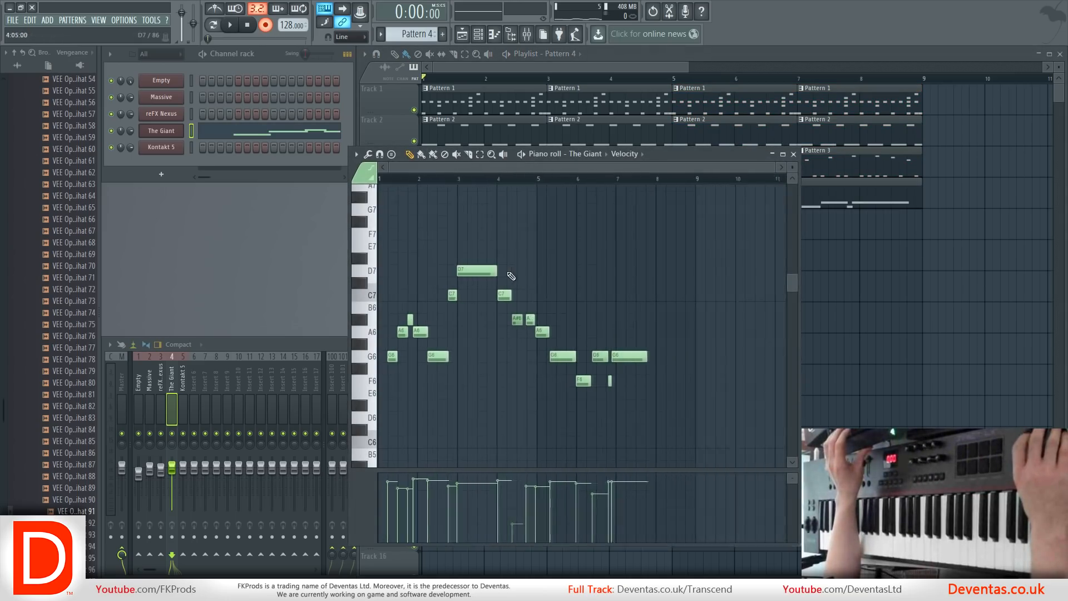
# Shift all the recorded melody notes later to begin at bar 2, and move the Pattern 4 clip back to bar 1.
pyautogui.moveTo(664, 424); pyautogui.dragTo(378, 241)
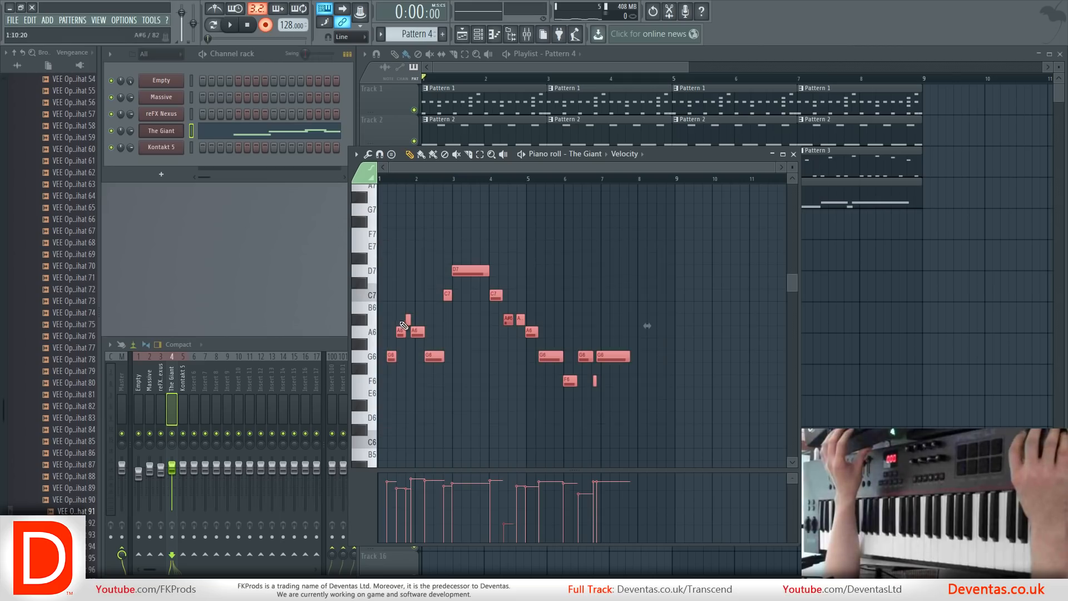
pyautogui.moveTo(396, 359); pyautogui.dragTo(425, 359)
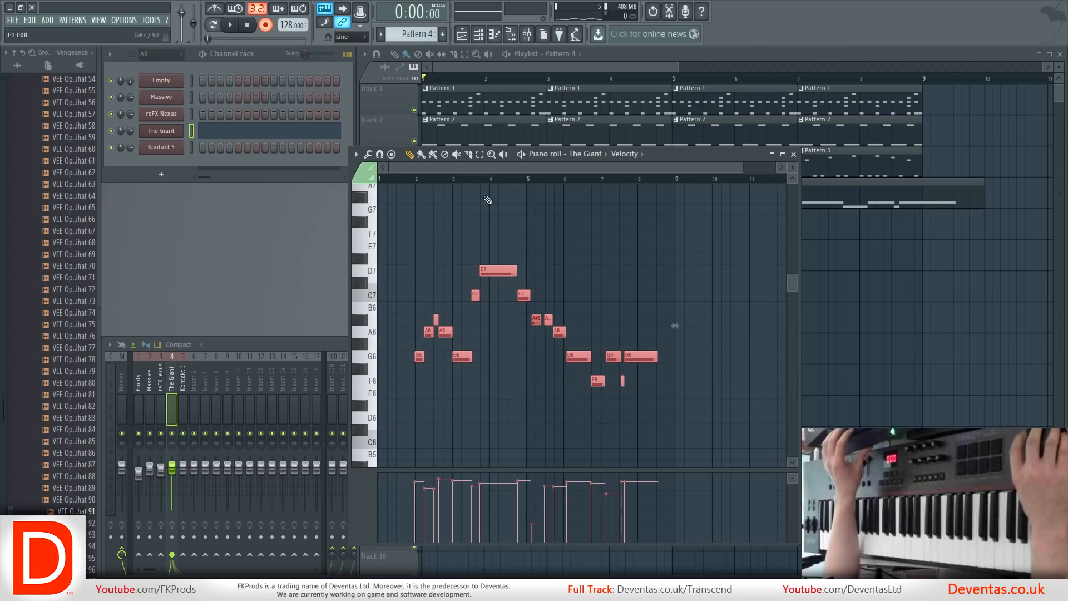
pyautogui.moveTo(679, 154); pyautogui.dragTo(228, 145)
pyautogui.moveTo(534, 202); pyautogui.dragTo(470, 203)
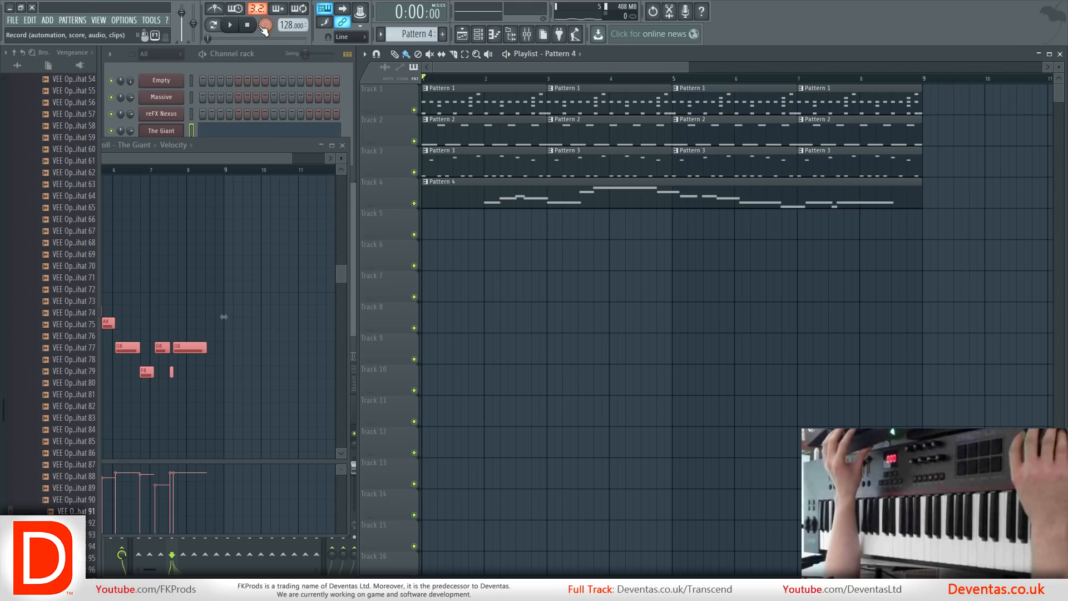
# Shift all of The Giant's notes about one beat later and check their timing in playback.
pyautogui.press('space')
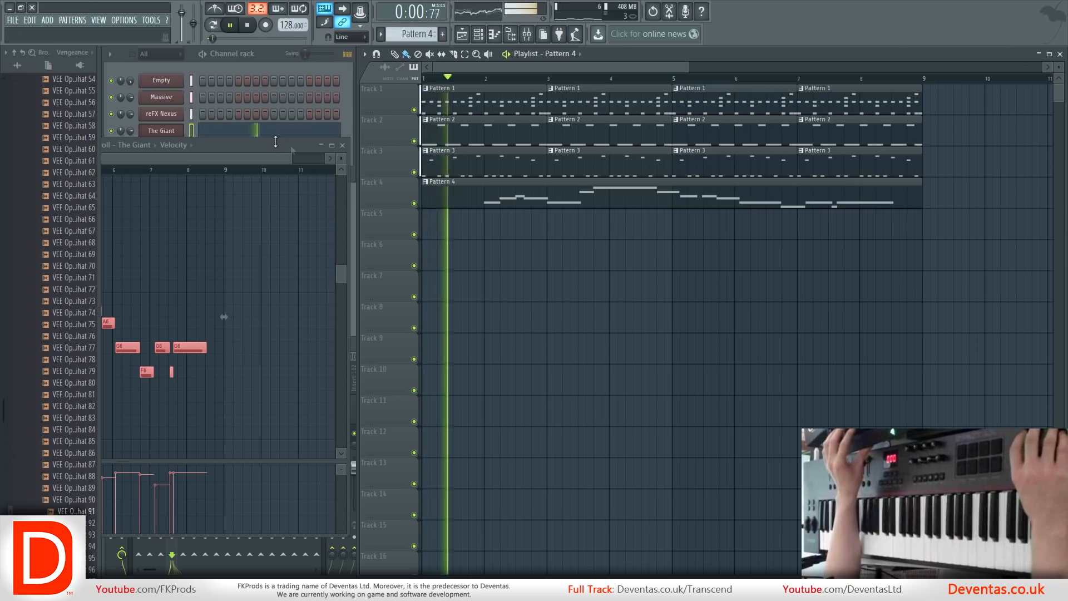
pyautogui.moveTo(269, 148); pyautogui.dragTo(616, 132)
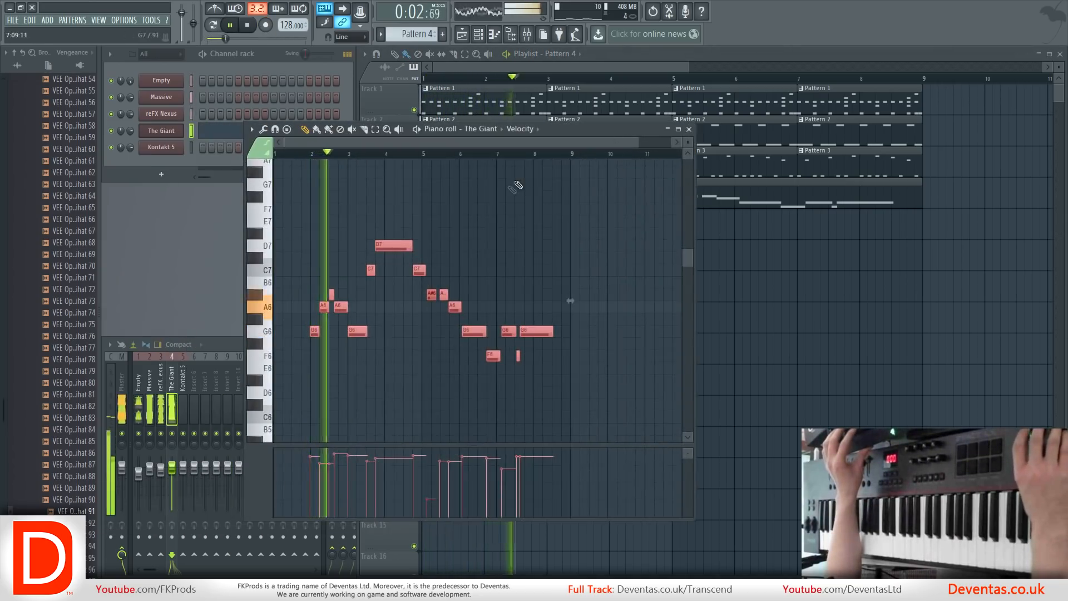
pyautogui.press('space')
pyautogui.moveTo(579, 387); pyautogui.dragTo(303, 190)
pyautogui.press('space')
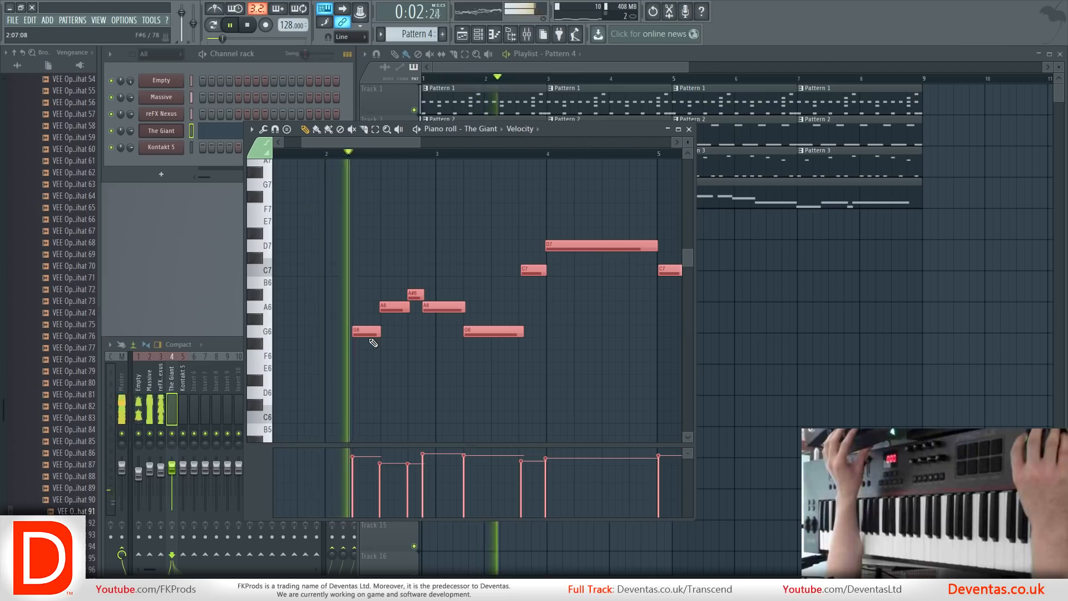
pyautogui.press('space')
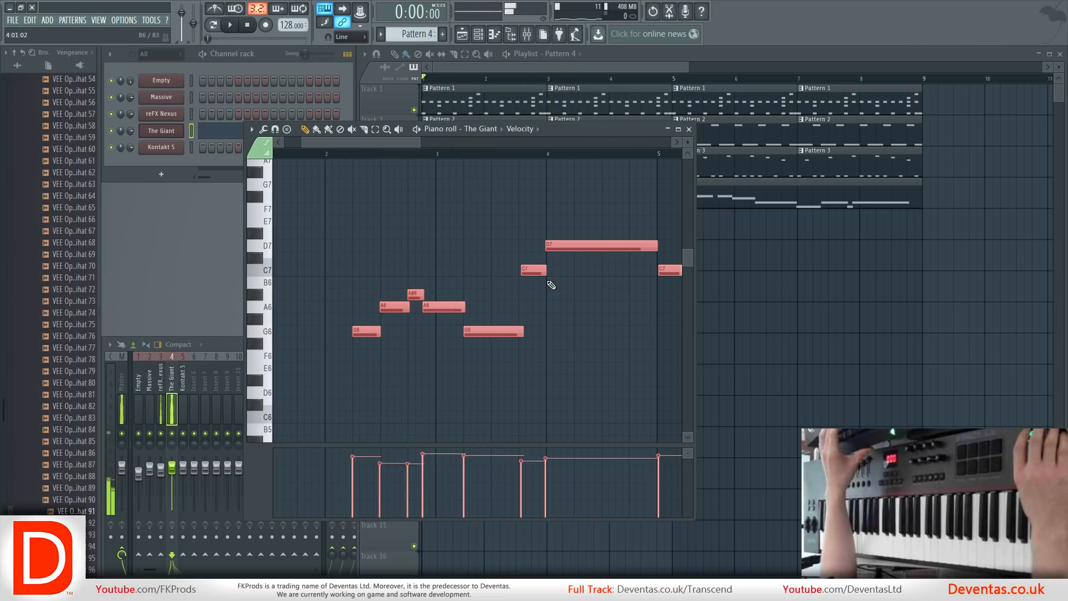
# Snap The Giant's notes to the grid and raise the velocity of the quiet A#6 note.
pyautogui.keyDown('ctrl'); pyautogui.click(507, 297); pyautogui.keyUp('ctrl')
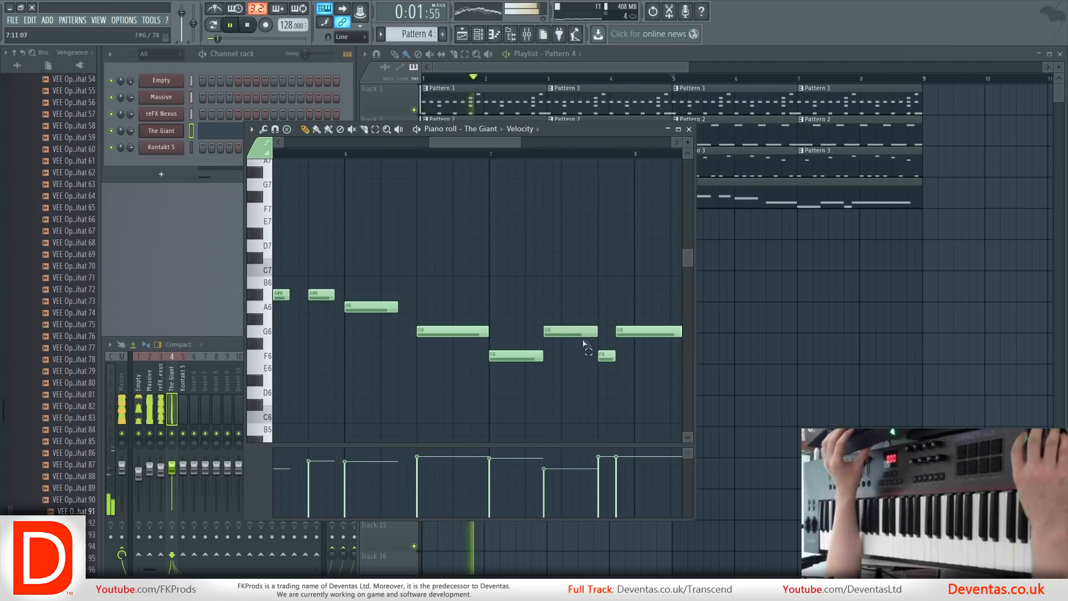
pyautogui.keyDown('ctrl'); pyautogui.click(580, 333); pyautogui.keyUp('ctrl')
pyautogui.click(545, 464)
pyautogui.scroll(-4, 574, 410)
pyautogui.scroll(-2, 578, 411)
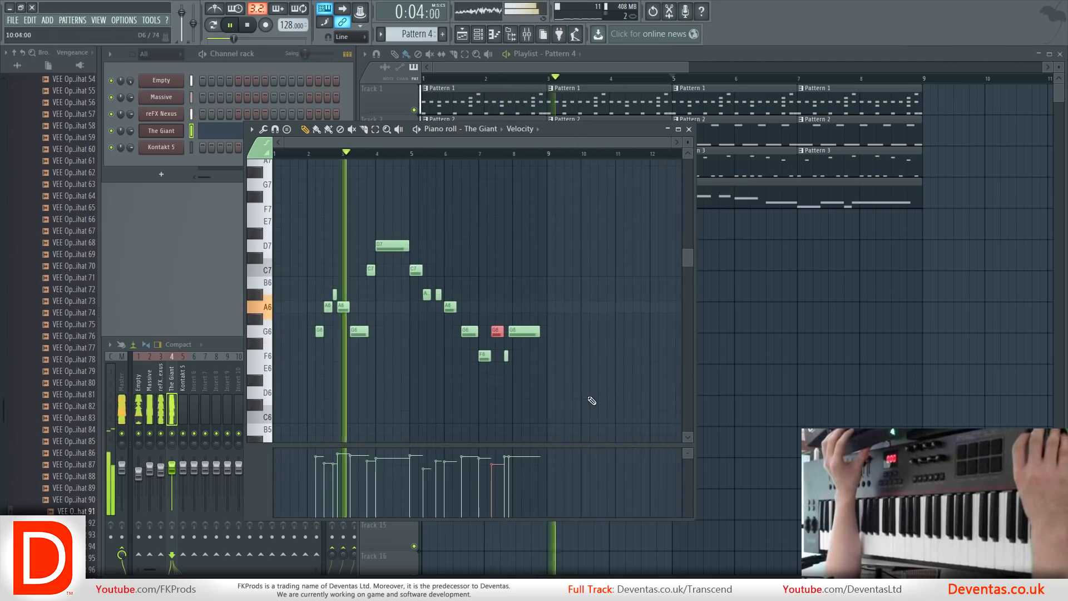
pyautogui.click(689, 130)
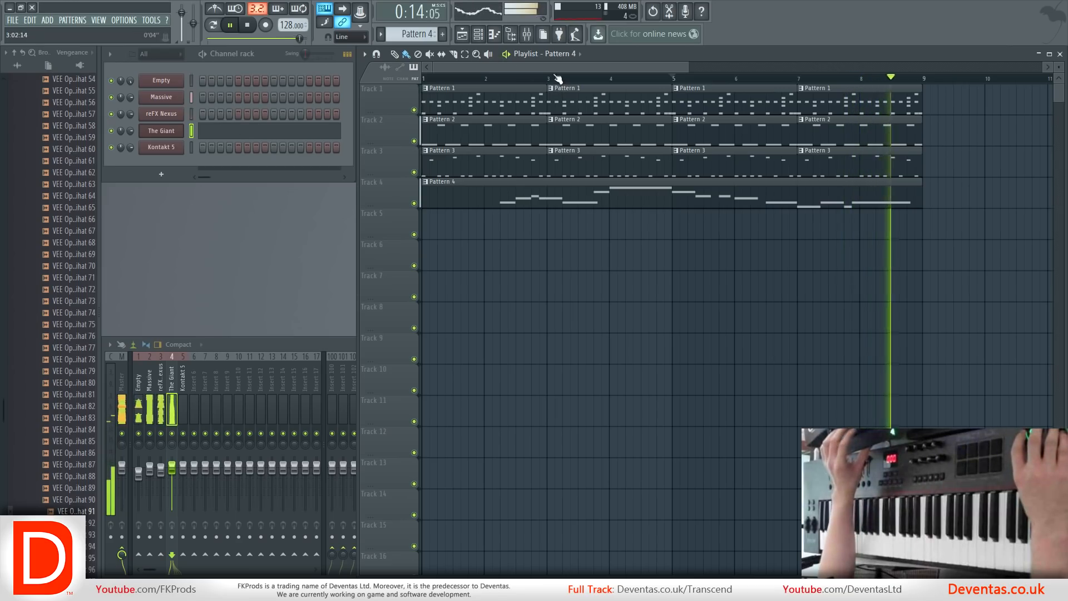
# Move all the clips on Tracks 1 to 4 eight bars later so they start at bar 9.
pyautogui.press('space')
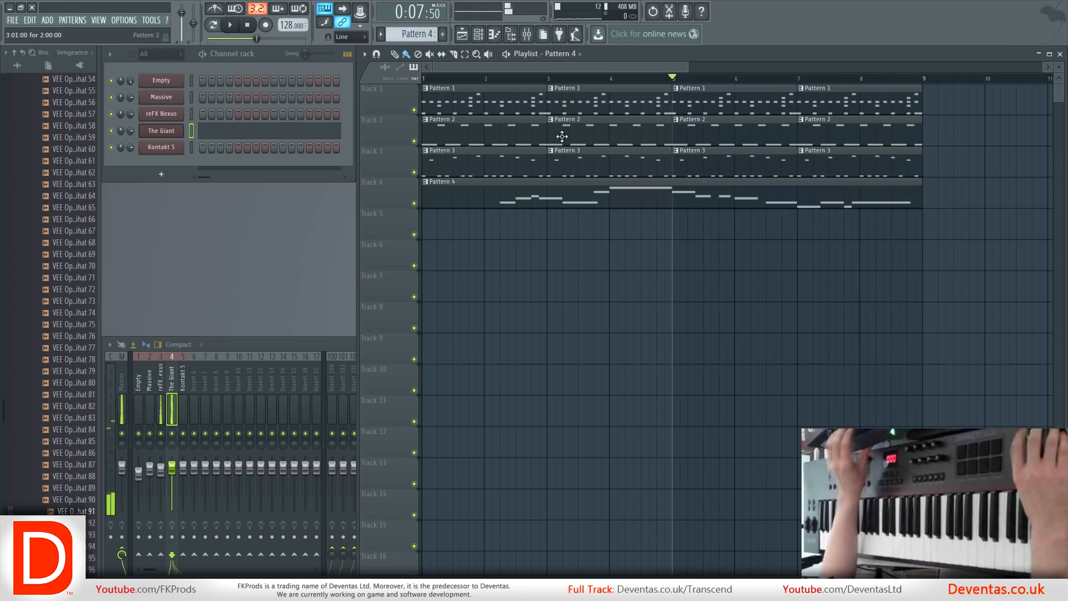
pyautogui.scroll(-5, 620, 198)
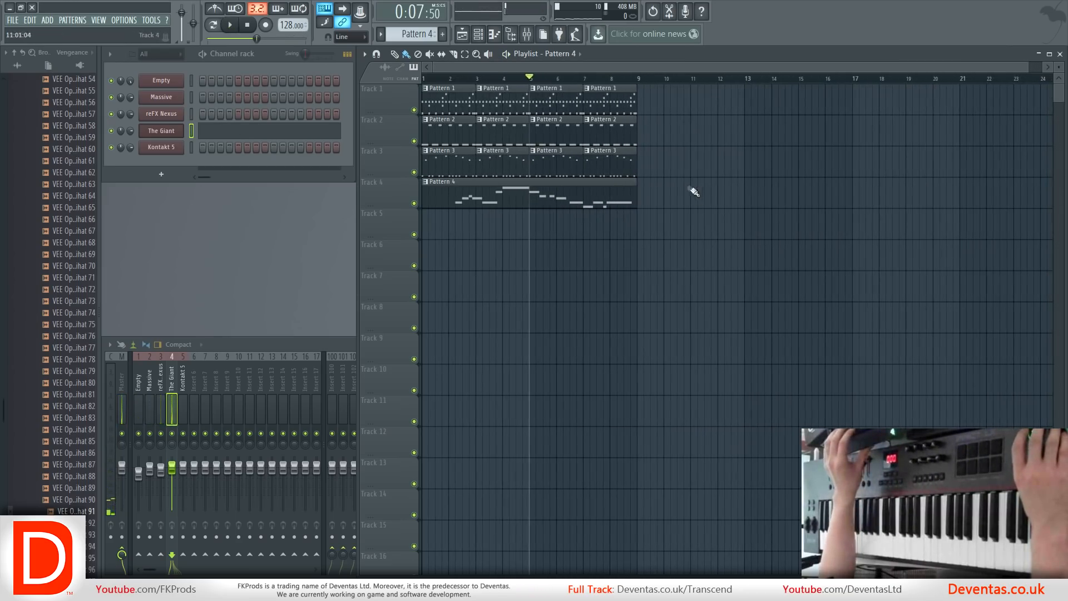
pyautogui.moveTo(687, 239); pyautogui.dragTo(424, 84)
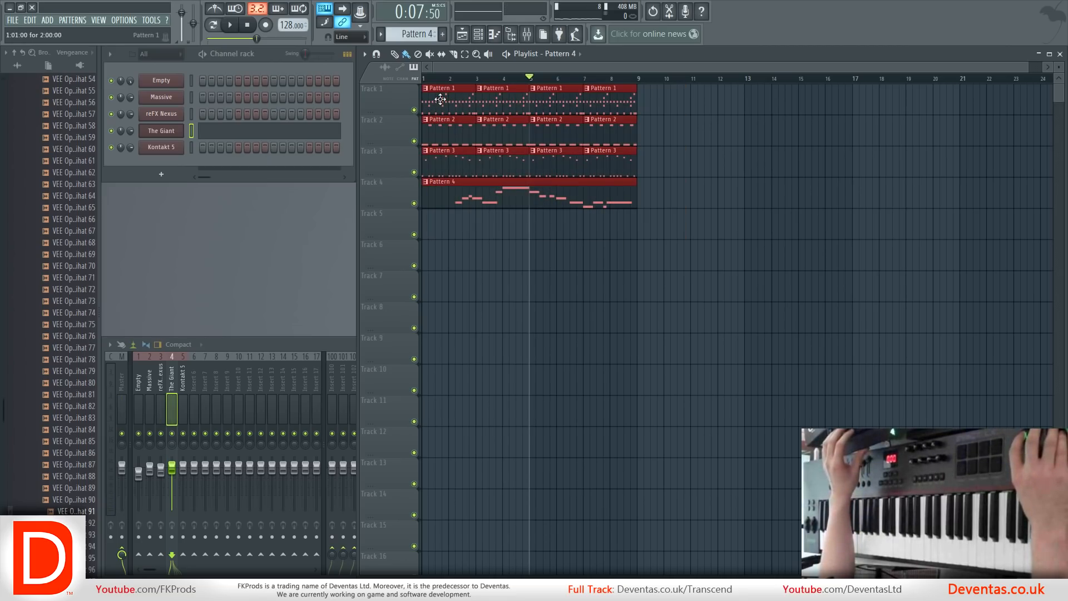
pyautogui.moveTo(440, 99); pyautogui.dragTo(654, 119)
pyautogui.click(701, 229)
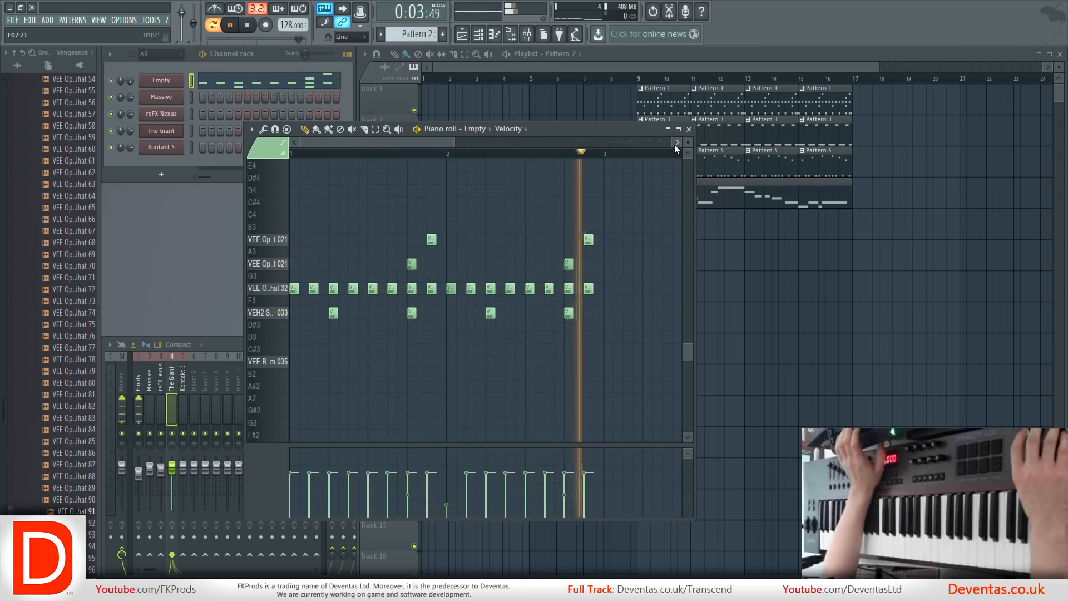
# Fill bars 1 to 8 of Track 1 with Pattern 2 clips and place a Pattern 5 clip at bar 1 of Track 4.
pyautogui.click(689, 129)
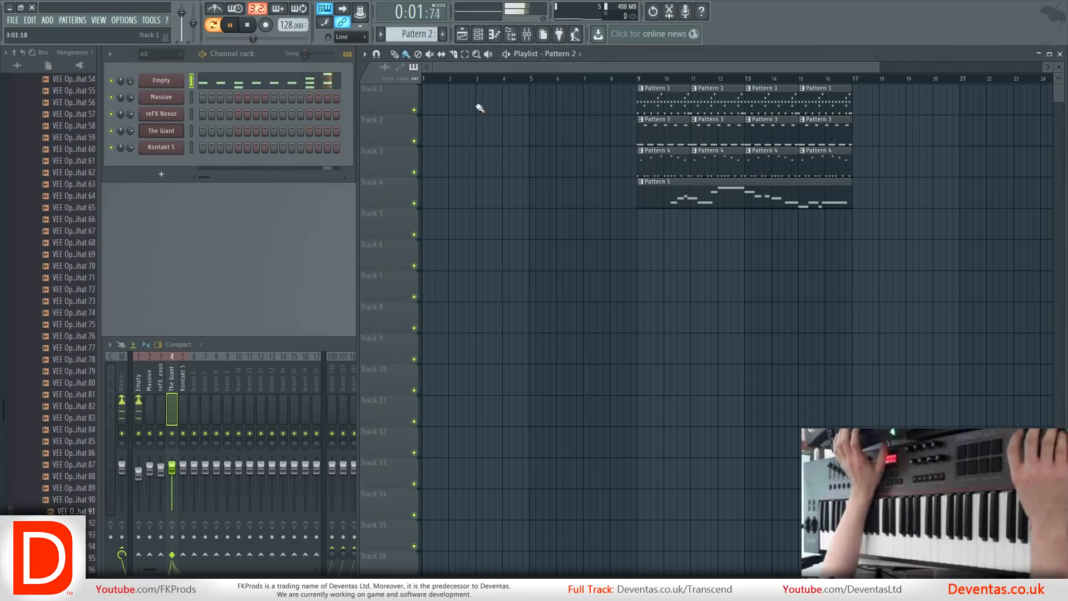
pyautogui.moveTo(443, 116); pyautogui.dragTo(548, 115)
pyautogui.press('space')
pyautogui.click(590, 109)
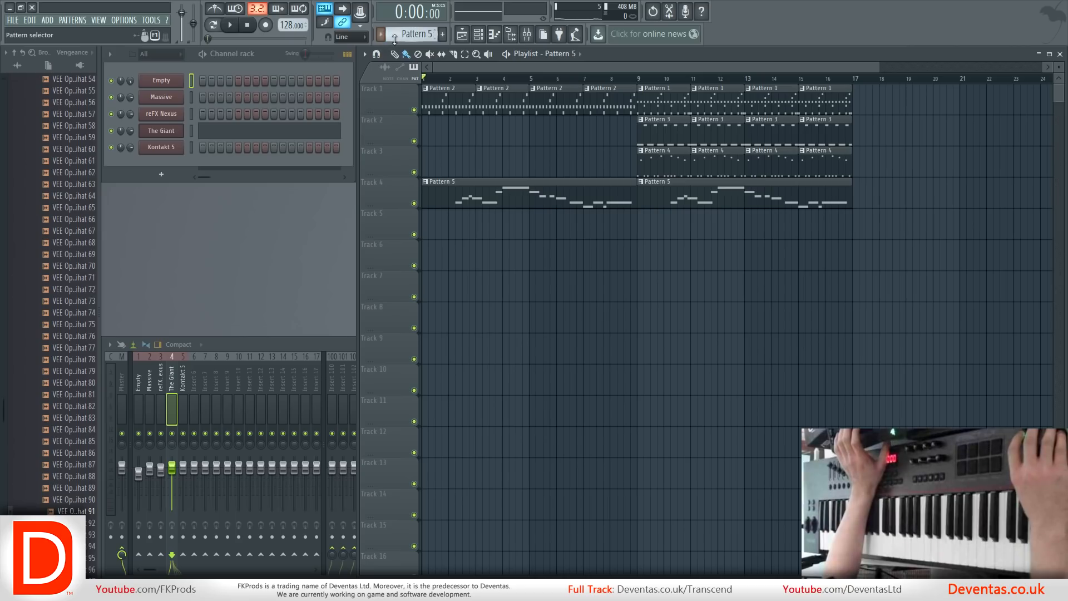
# Clone Pattern 5 and replace the Track 4 clip at bar 1 with the clone.
pyautogui.click(396, 35)
pyautogui.click(464, 114)
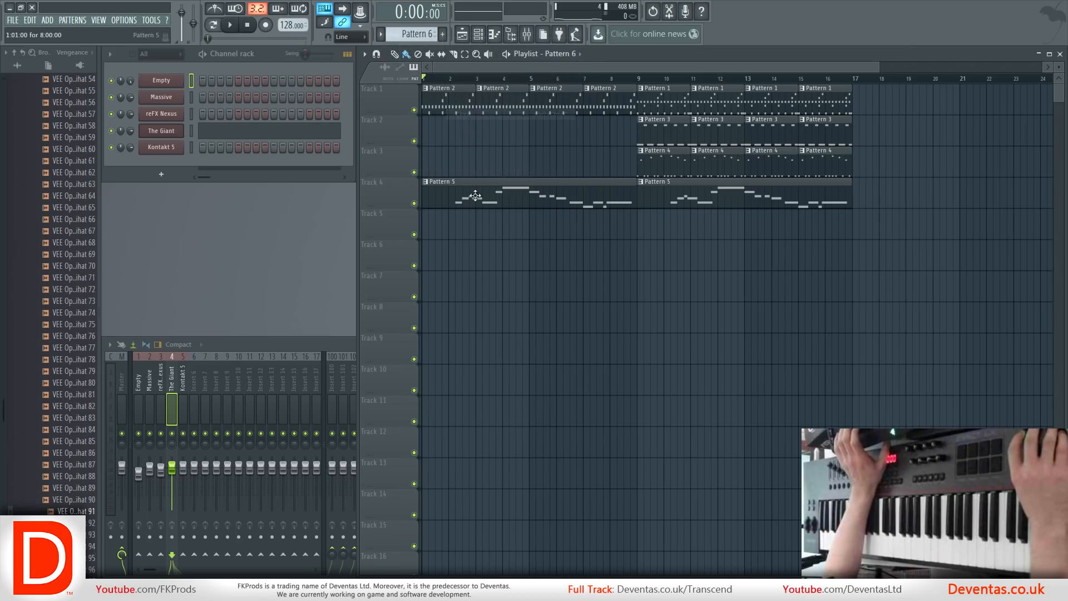
pyautogui.rightClick(479, 200)
pyautogui.click(444, 196)
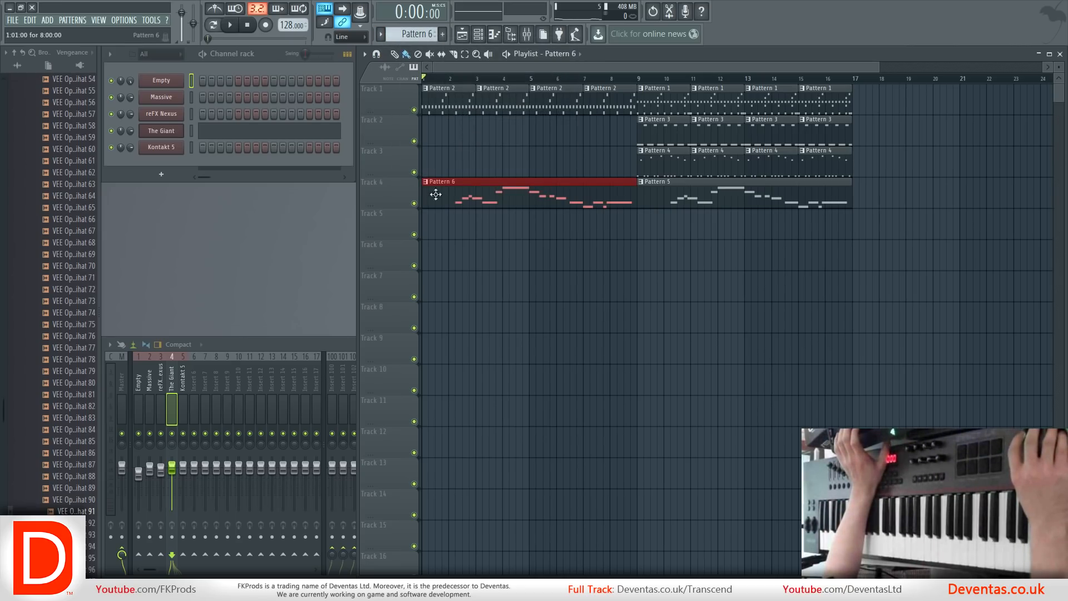
# Add a G6 note just over one bar long at the start of Pattern 6 and play back the arrangement.
pyautogui.doubleClick(467, 196)
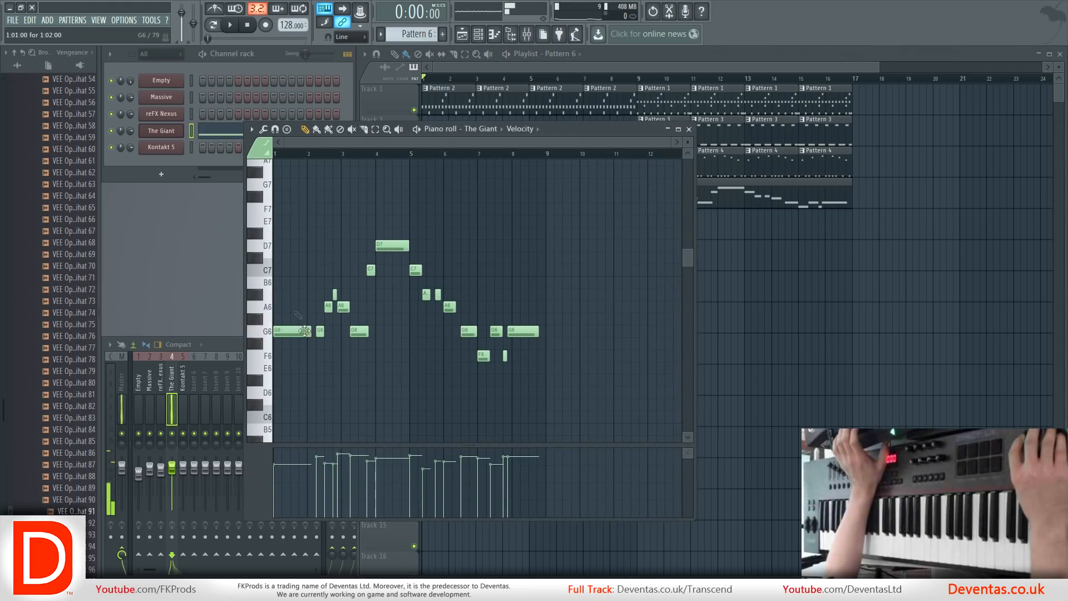
pyautogui.click(511, 70)
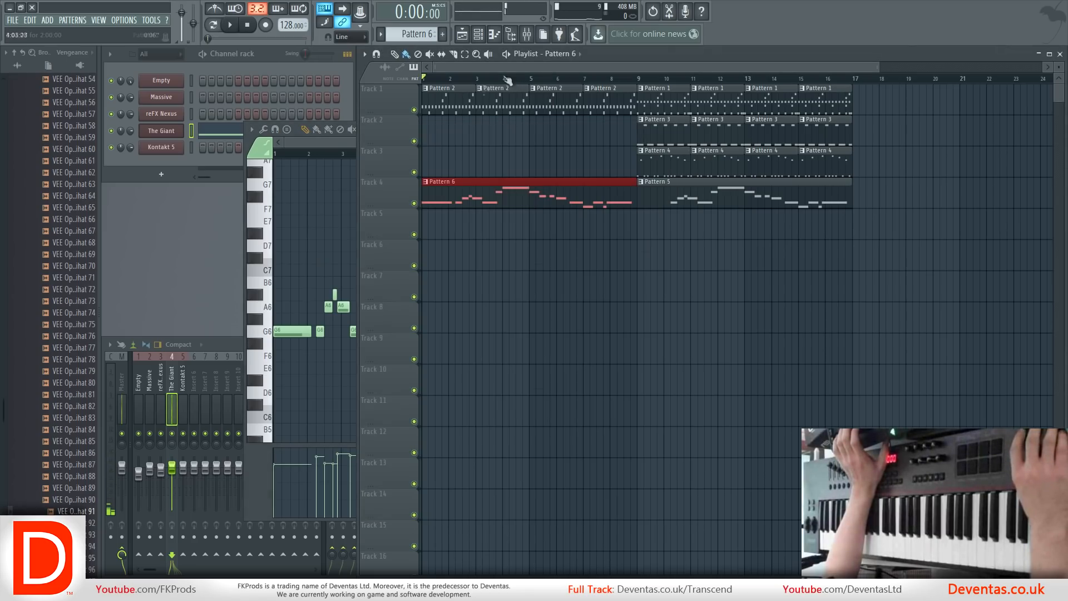
pyautogui.press('space')
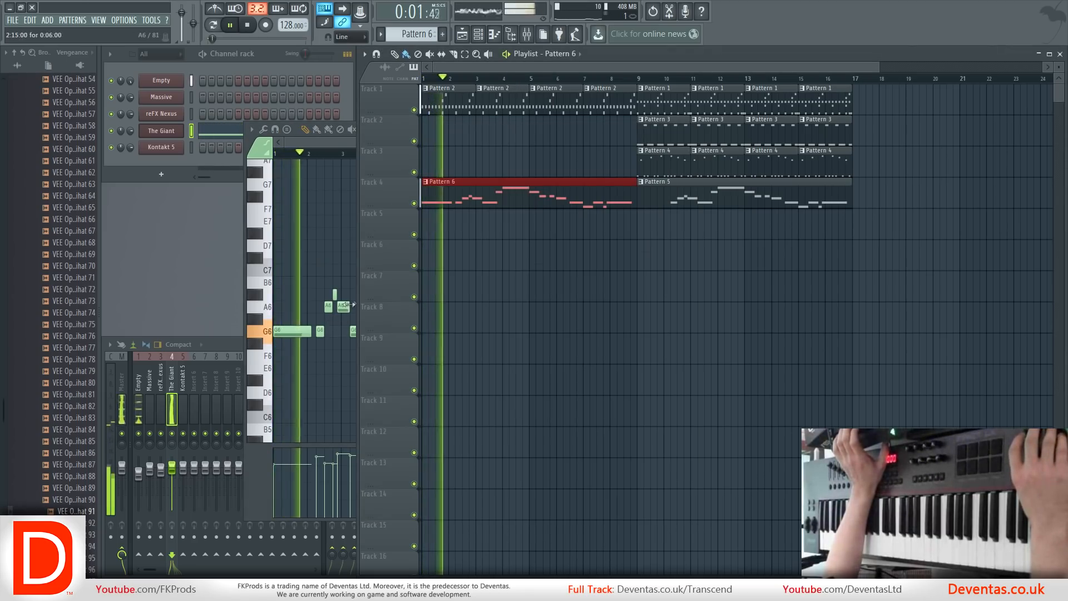
pyautogui.click(339, 141)
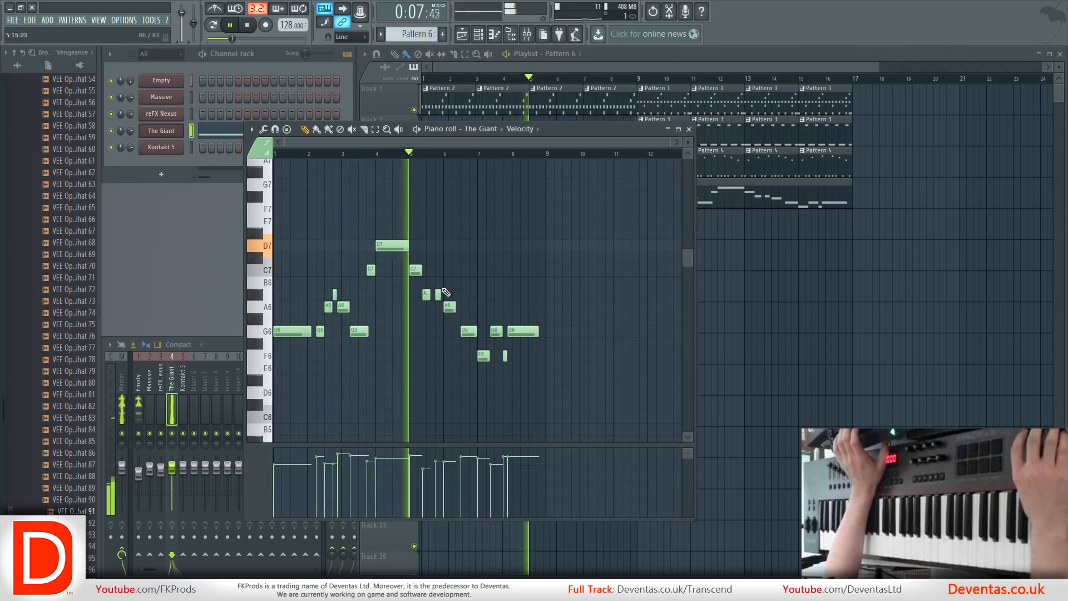
pyautogui.click(689, 129)
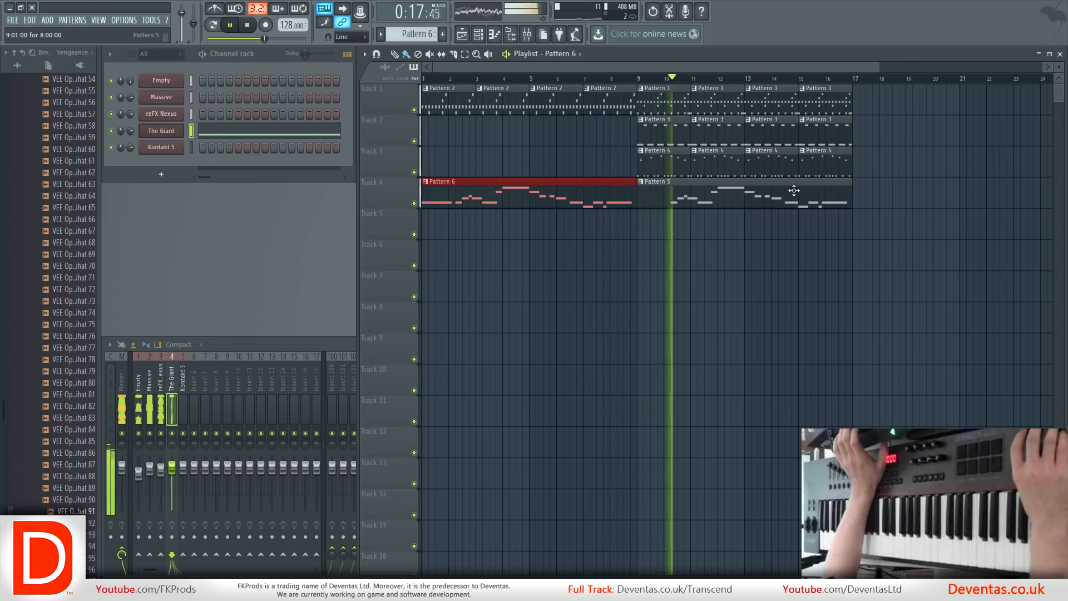
pyautogui.press('space')
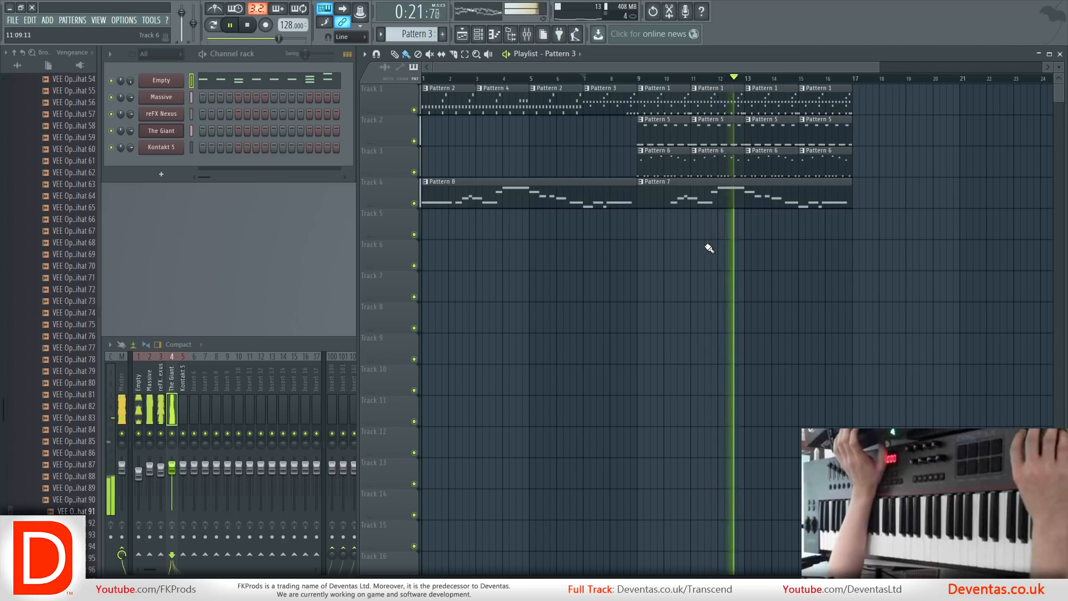
# Move the Pattern 7 clip on Track 4 to bar 17 and play the arrangement from the beginning.
pyautogui.press('space')
pyautogui.moveTo(702, 205); pyautogui.dragTo(897, 193)
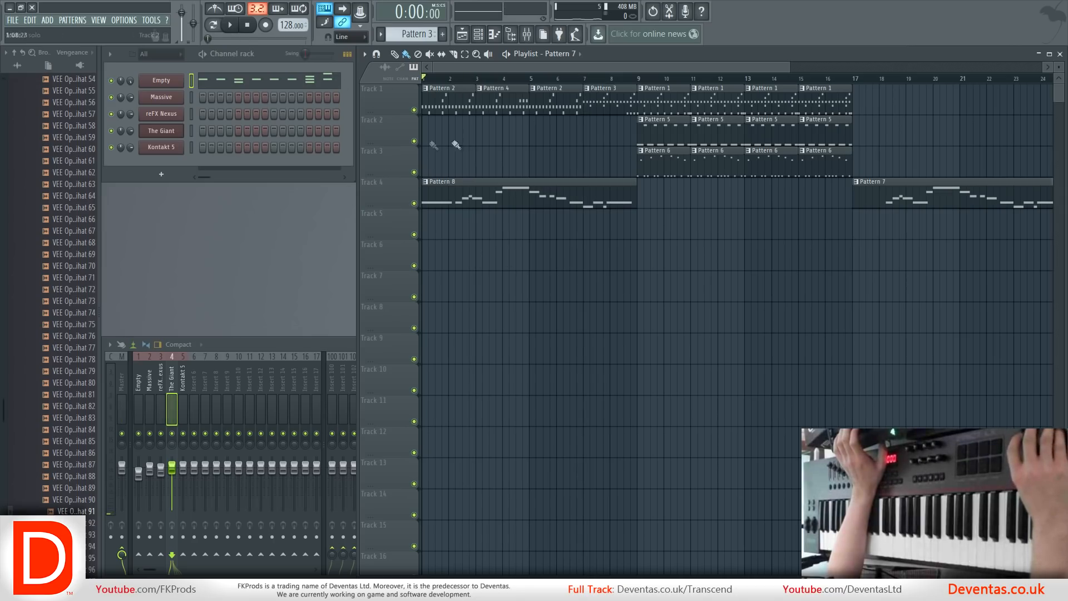
pyautogui.press('space')
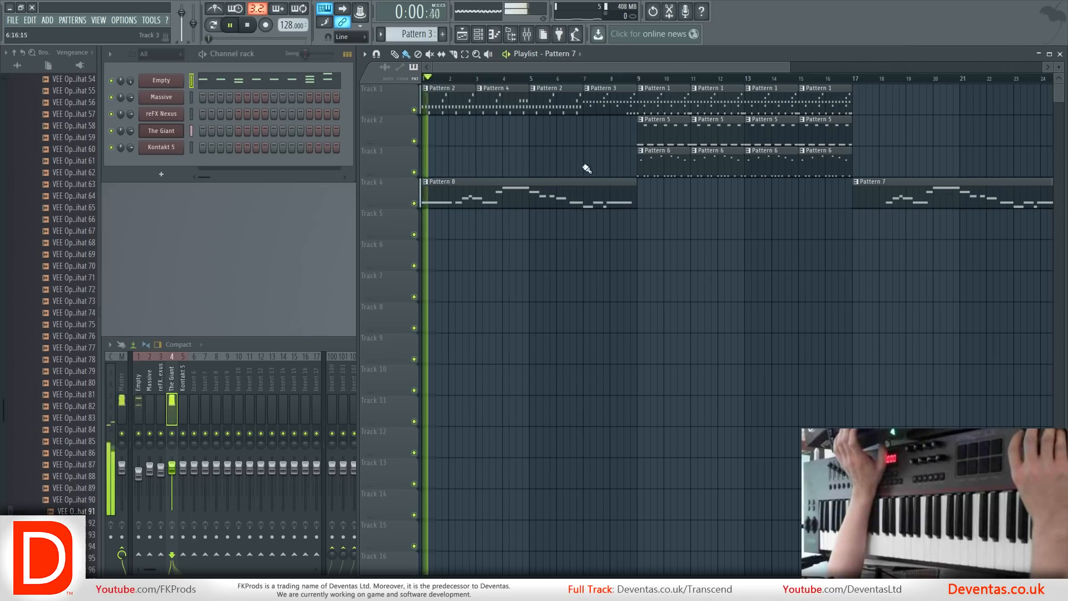
# Load Effector into slot 1 of The Giant's mixer track and audition its Filter effect.
pyautogui.click(231, 344)
pyautogui.press('space')
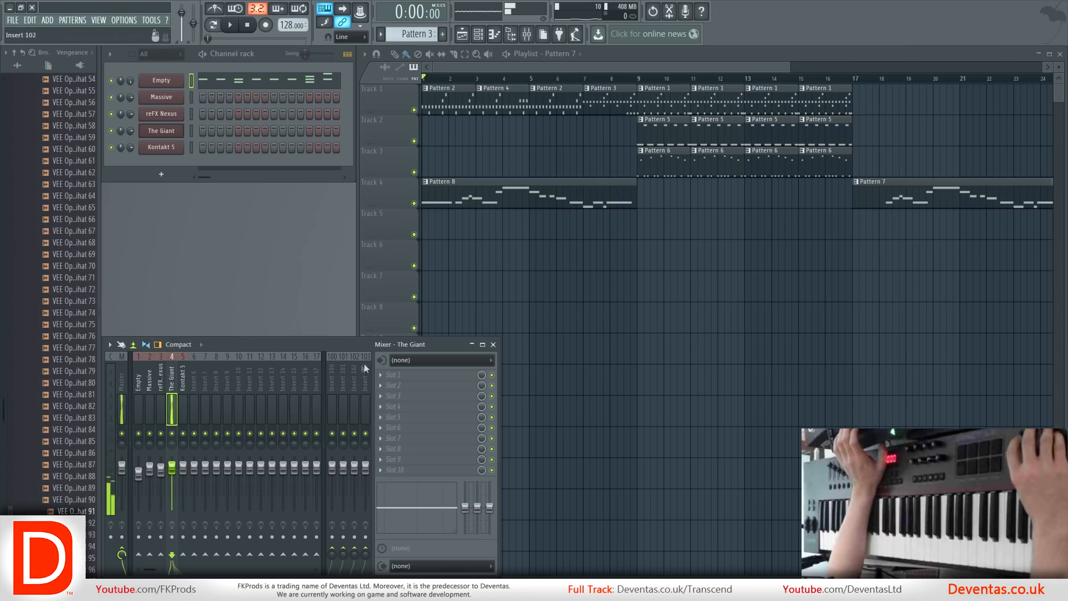
pyautogui.click(400, 375)
pyautogui.moveTo(408, 370)
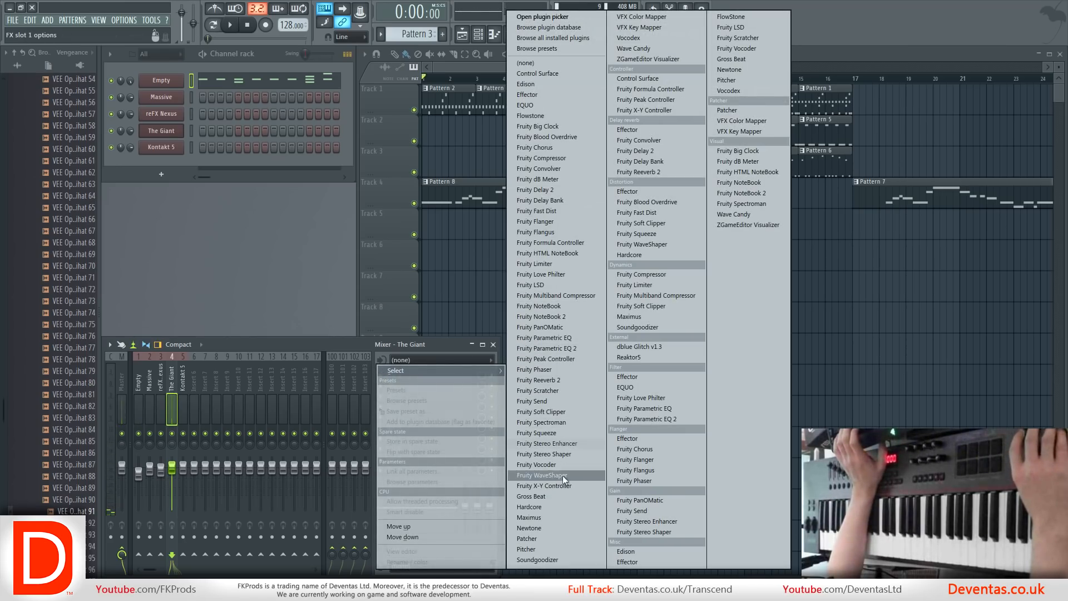
pyautogui.click(542, 96)
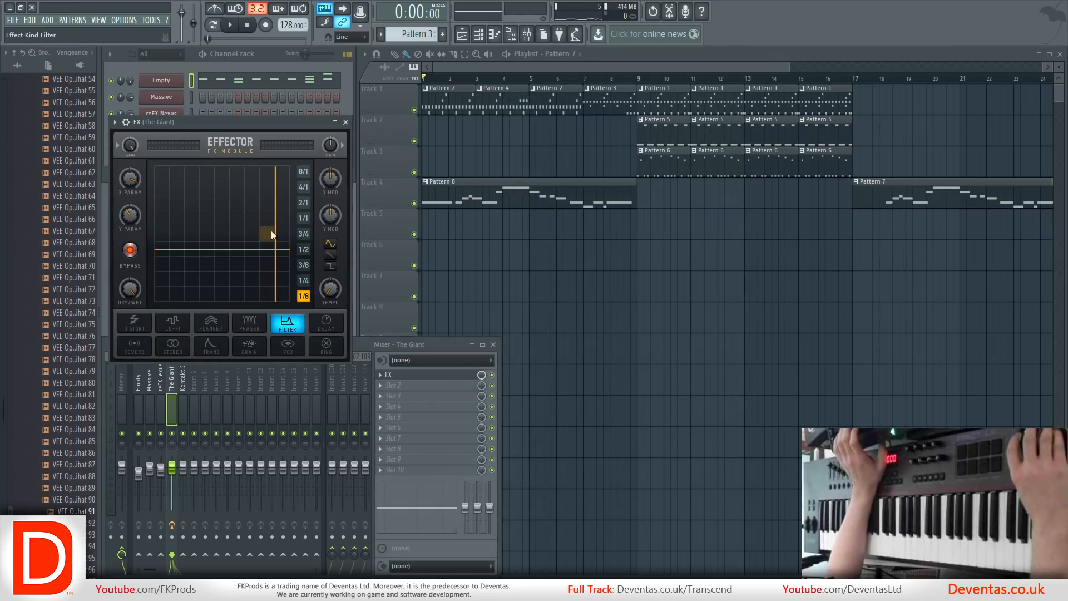
pyautogui.press('space')
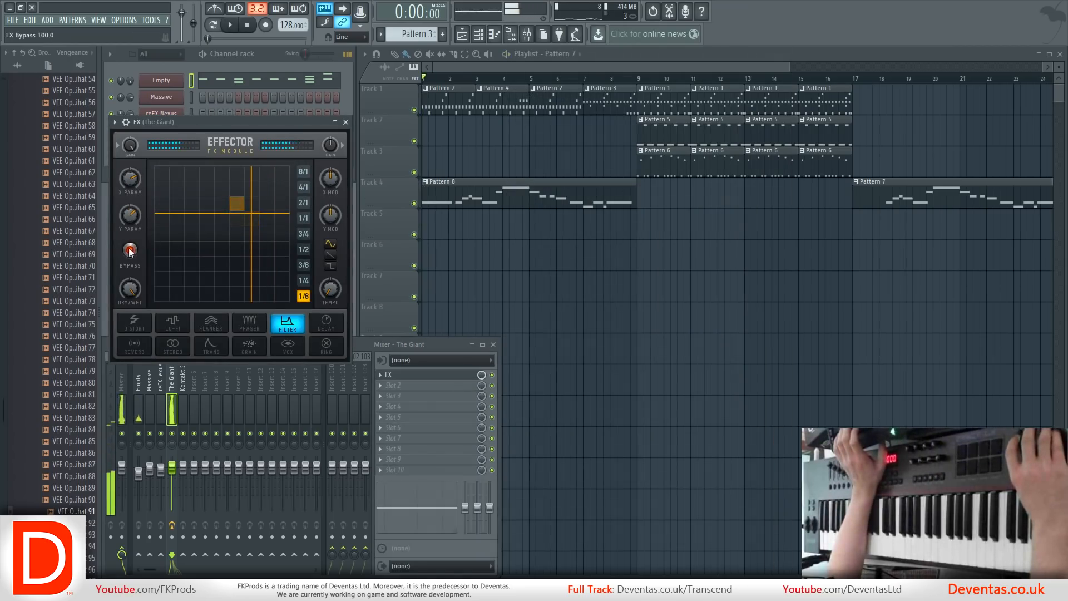
# Move the Effector's filter point during playback and audition the intro's Param X and Param Y automation from bar 7.
pyautogui.press('space')
pyautogui.moveTo(242, 212); pyautogui.dragTo(209, 216)
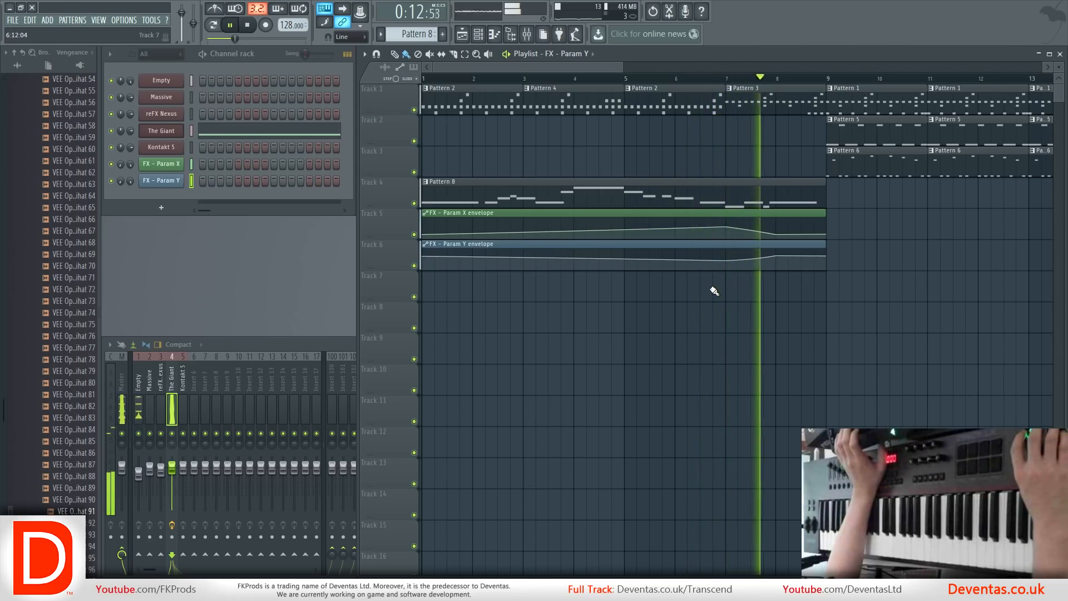
pyautogui.press('space')
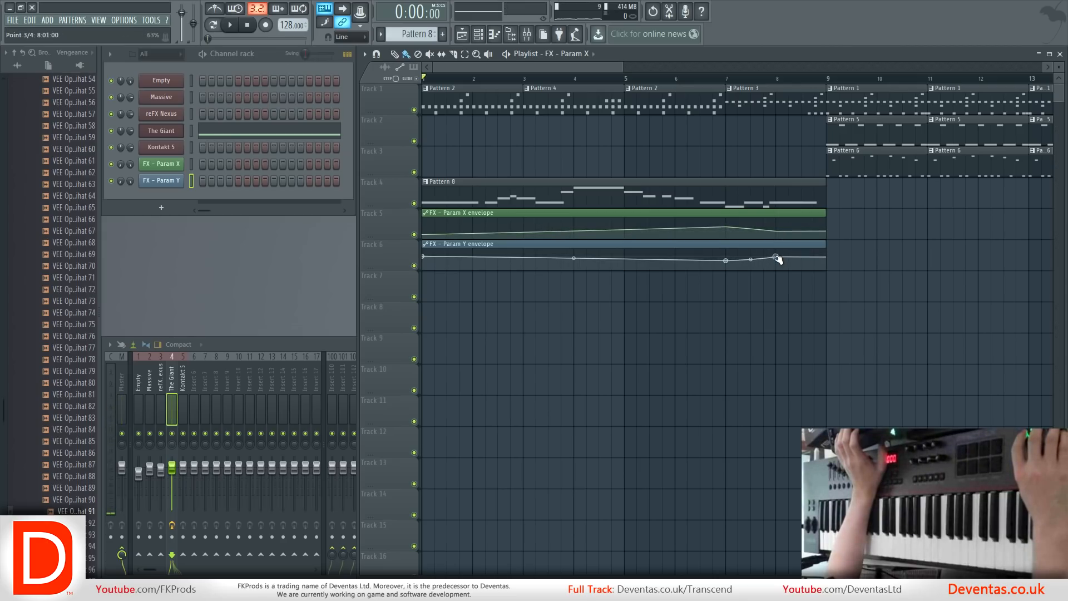
pyautogui.click(725, 83)
pyautogui.press('space')
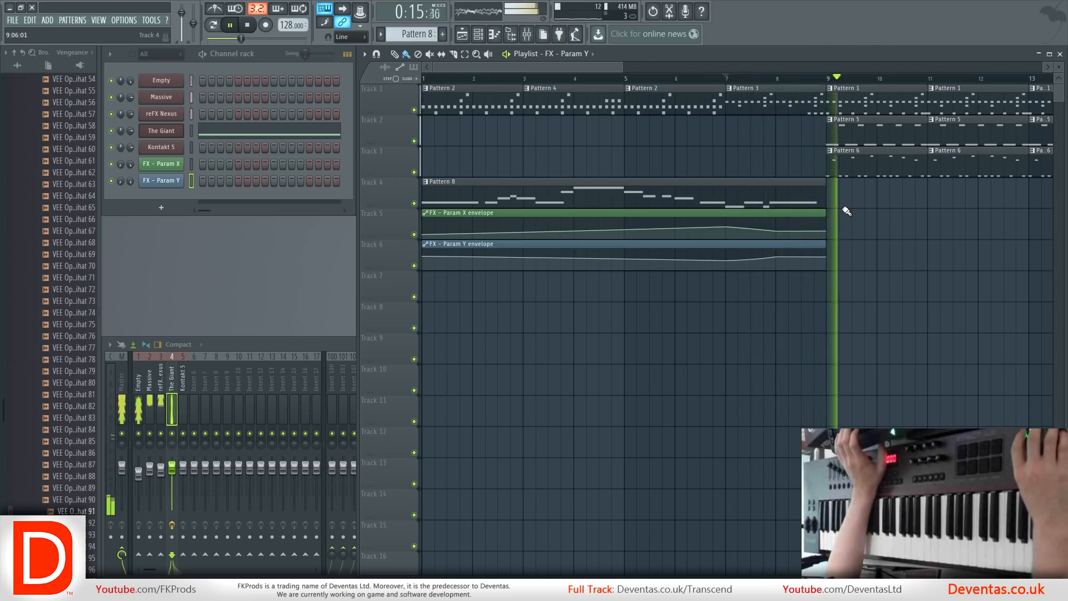
pyautogui.press('space')
# Place Param X and Param Y automation clips beneath Pattern 7 on Tracks 5 and 6, and make the Param Y clip at bar 17 unique.
pyautogui.scroll(-3, 847, 220)
pyautogui.scroll(-2, 847, 225)
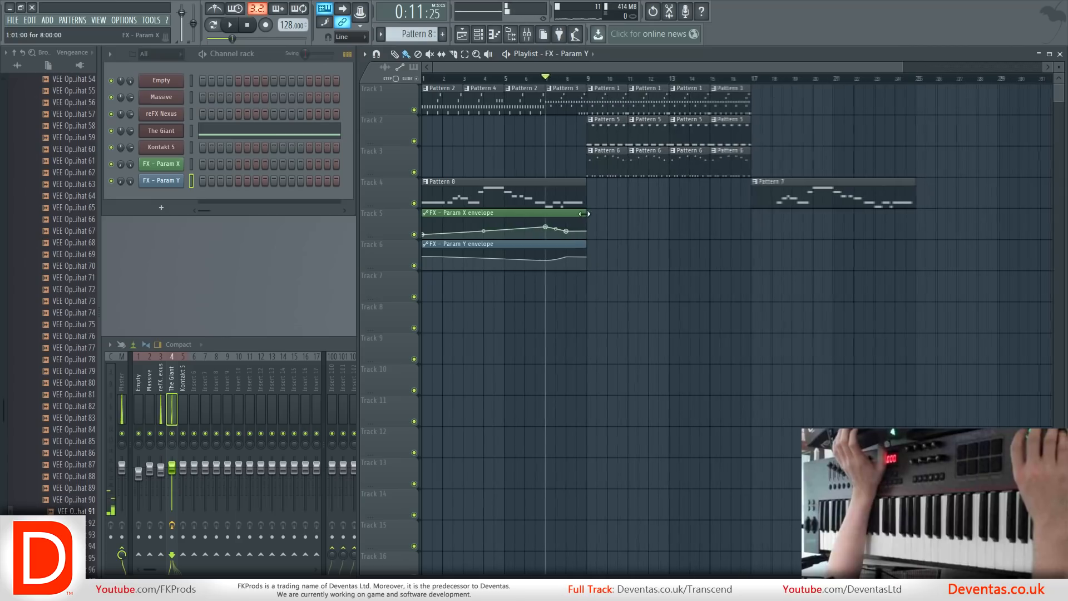
pyautogui.click(838, 217)
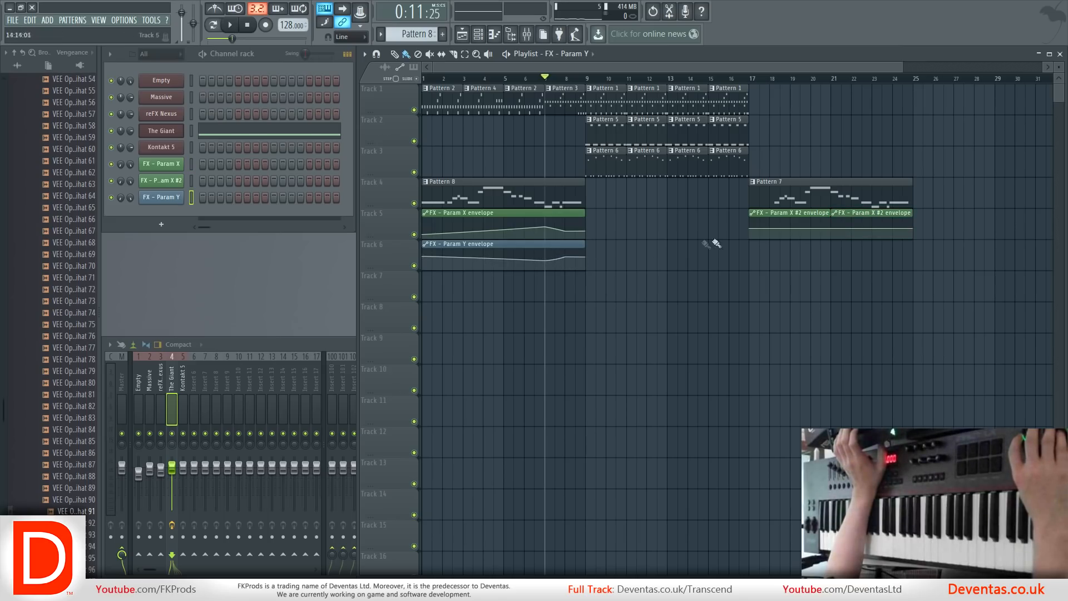
pyautogui.click(755, 253)
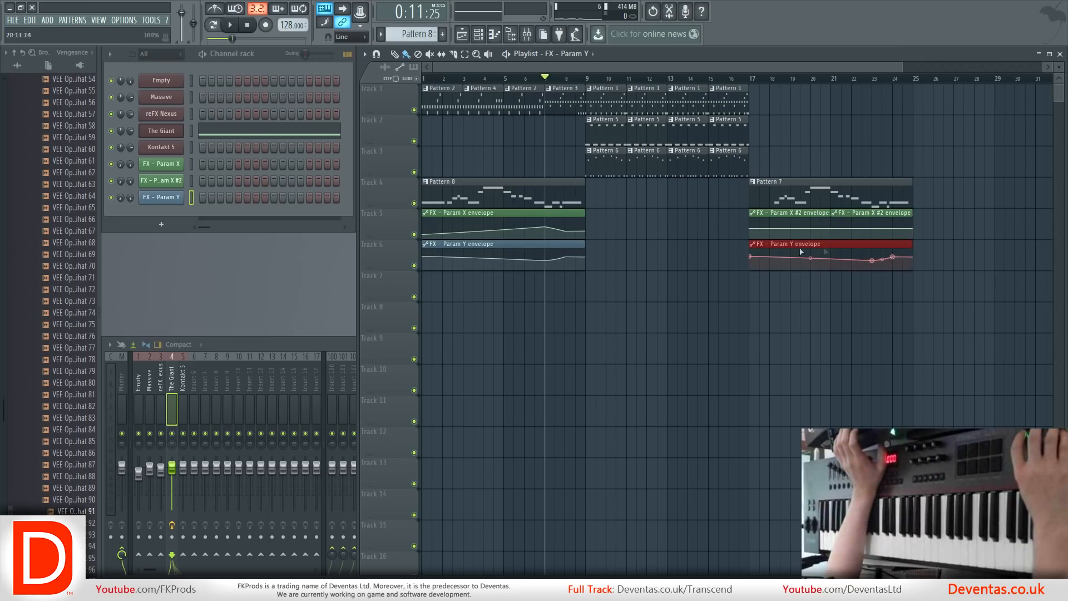
pyautogui.click(755, 247)
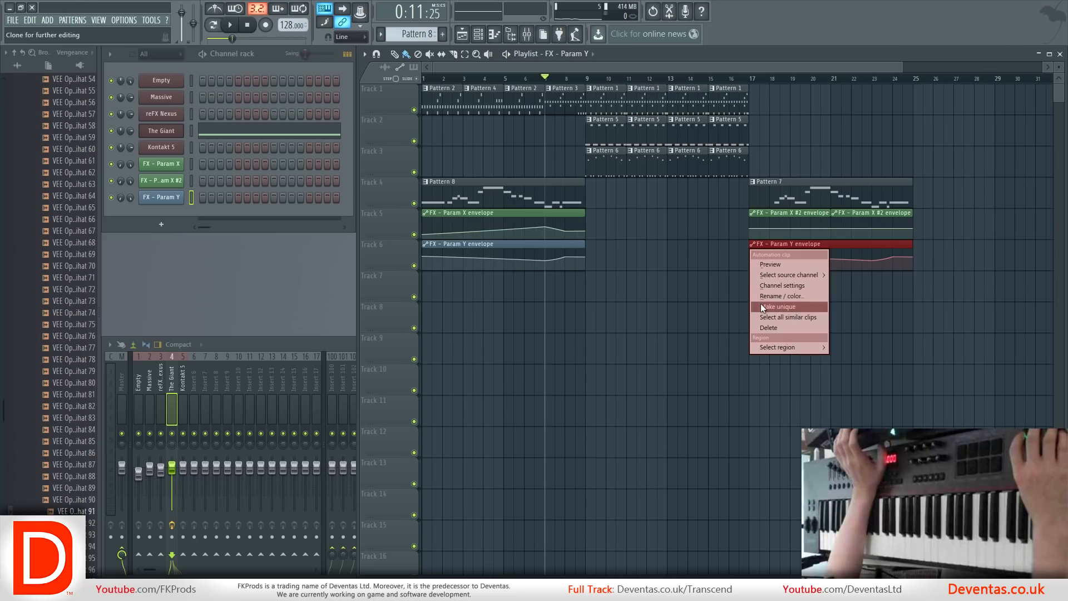
pyautogui.click(763, 306)
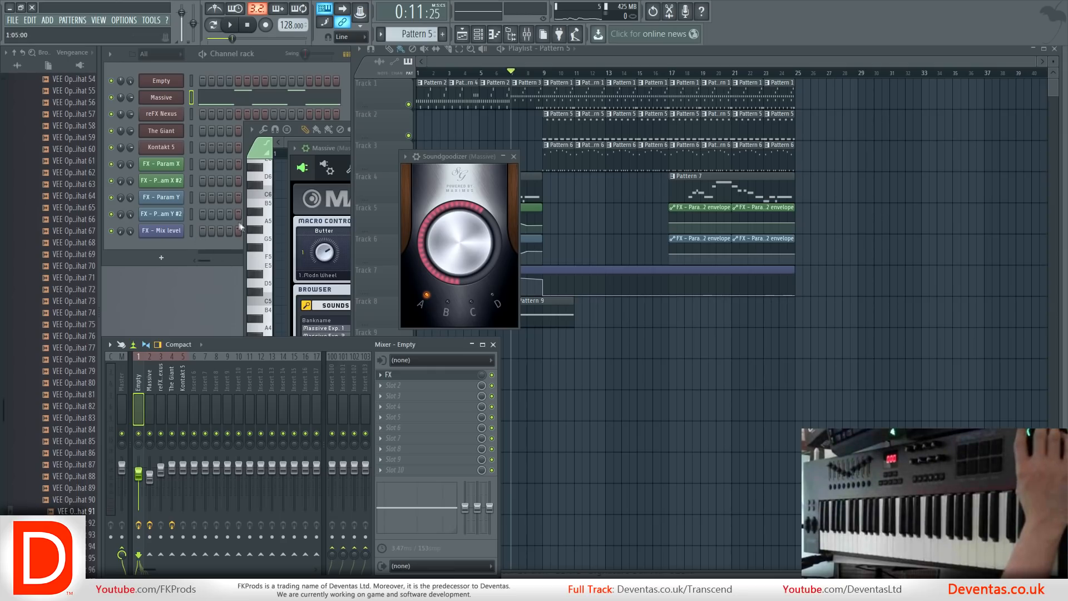
# Load Fruity Compressor into slot 9 of the Empty mixer track with threshold -7.0 dB, ratio 20.0:1 and gain 3.0 dB, and play Pattern 1.
pyautogui.click(382, 460)
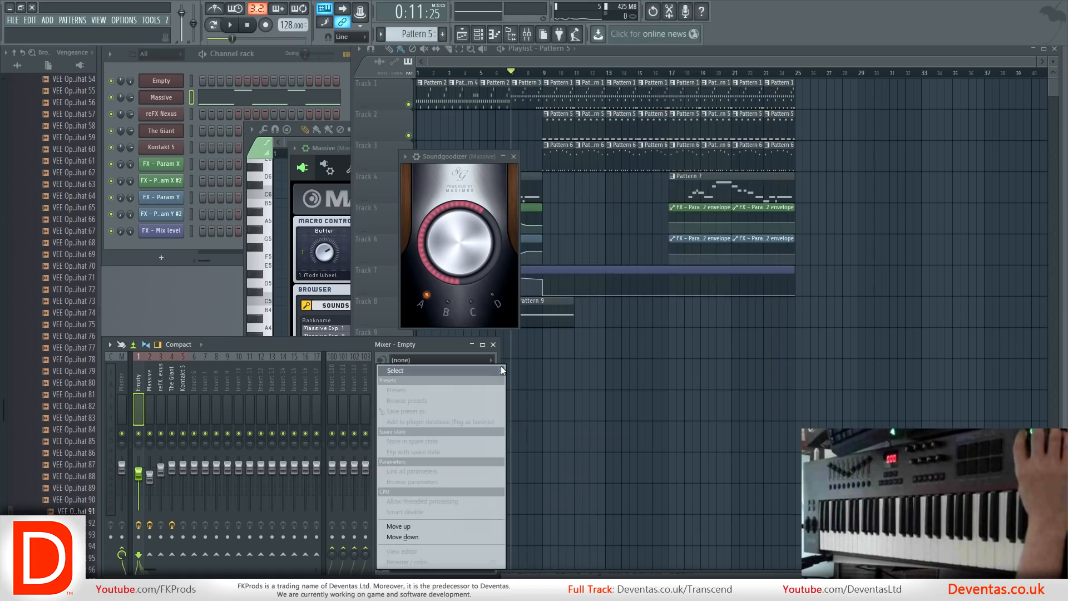
pyautogui.moveTo(501, 370)
pyautogui.click(551, 158)
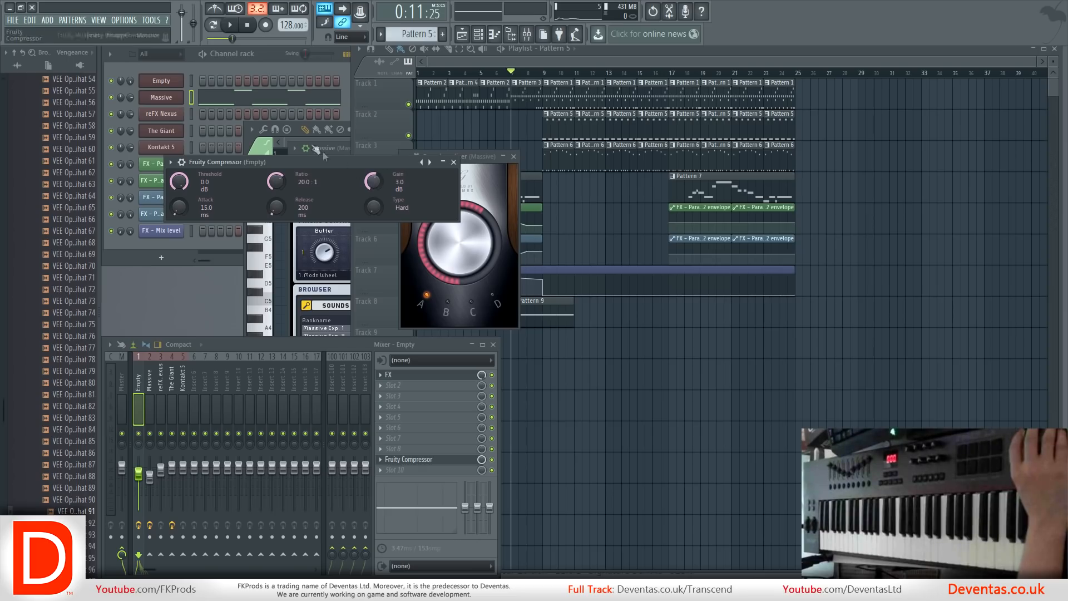
pyautogui.click(380, 34)
pyautogui.click(383, 49)
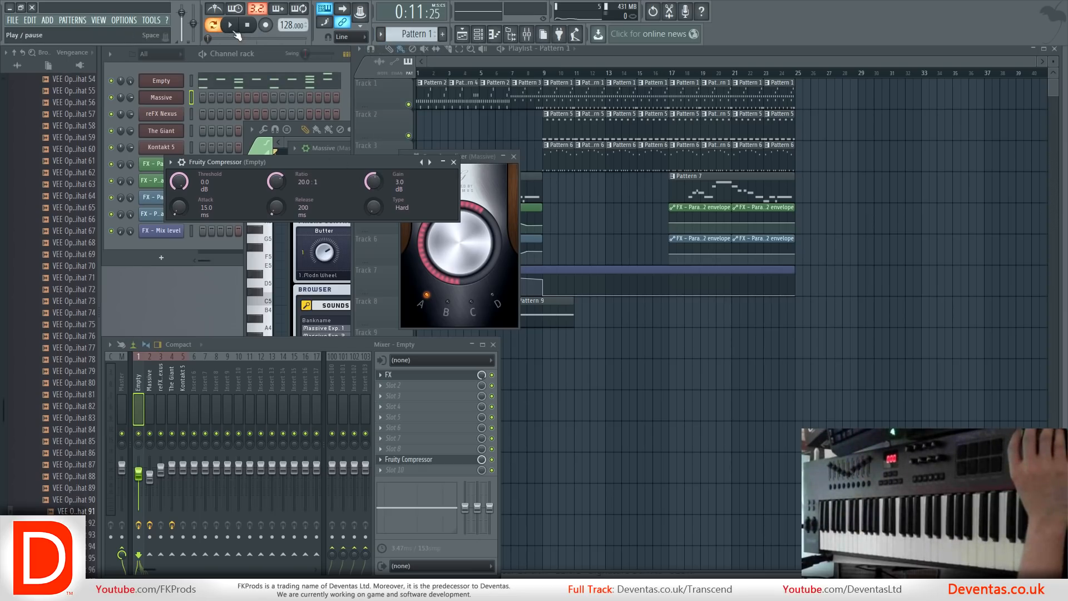
pyautogui.click(235, 32)
# Load Fruity Parametric EQ 2 into slot 10 of the Empty track, cut band 1 about 6 dB and narrowly boost band 2 about 5 dB.
pyautogui.click(384, 472)
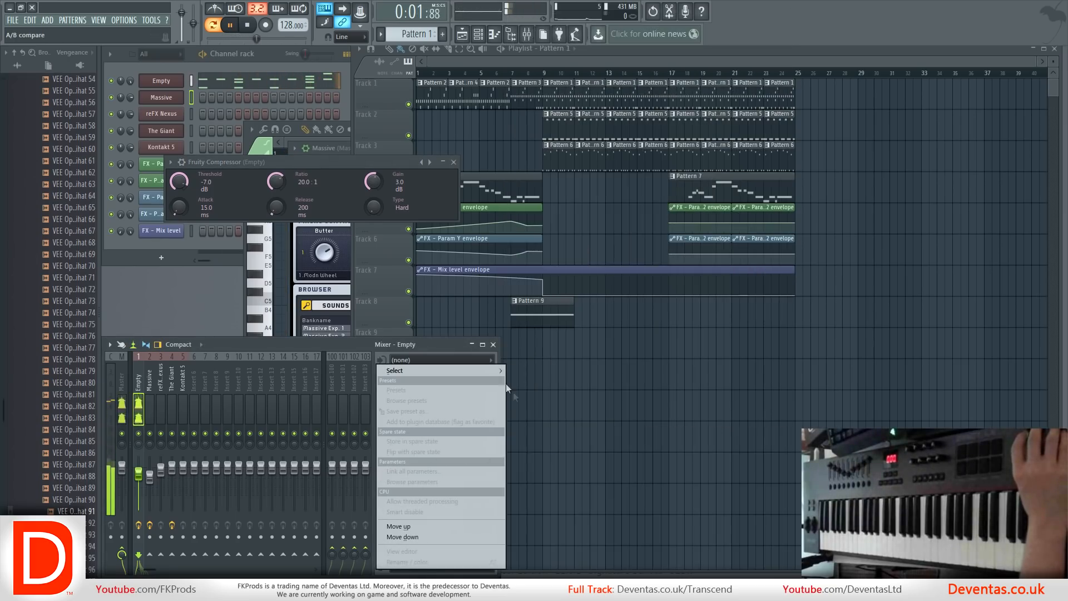
pyautogui.moveTo(494, 370)
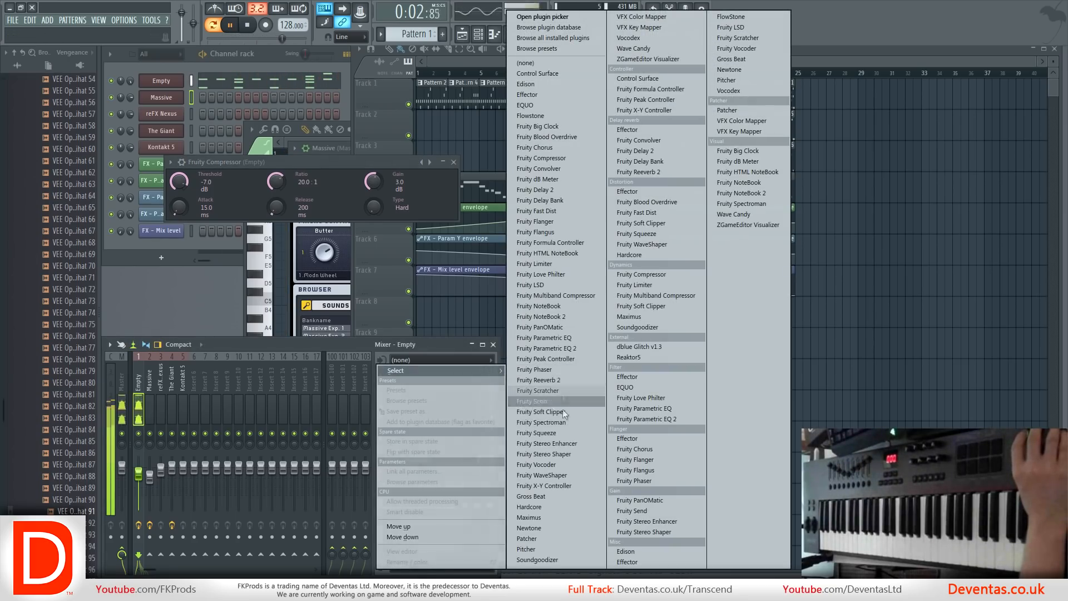
pyautogui.click(565, 348)
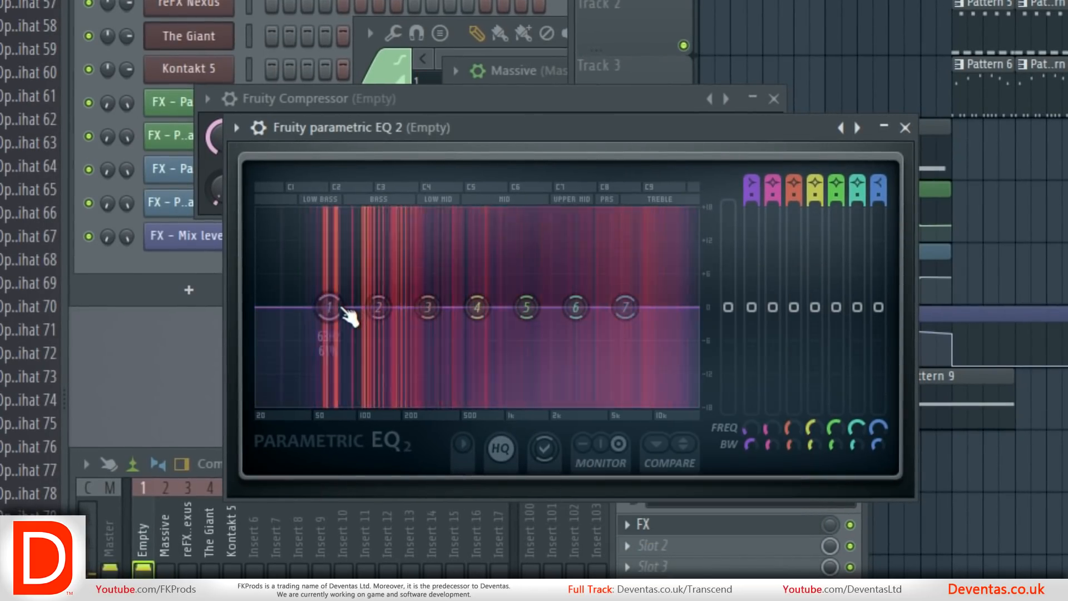
pyautogui.moveTo(329, 308); pyautogui.dragTo(301, 339)
pyautogui.moveTo(379, 307); pyautogui.dragTo(342, 278)
pyautogui.moveTo(771, 444); pyautogui.dragTo(771, 478)
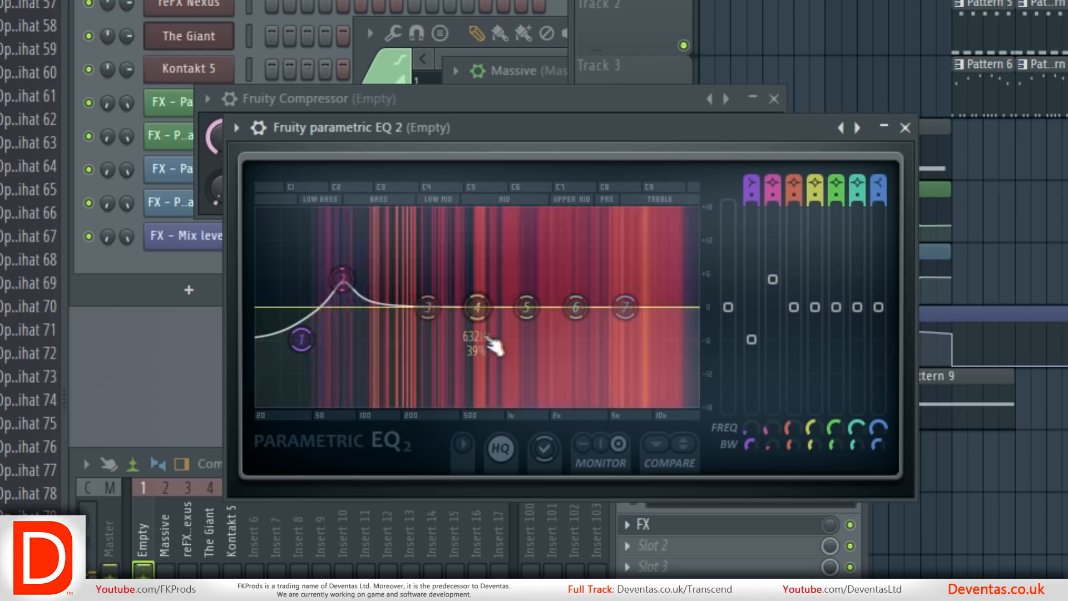
# Boost EQ band 4 about 5 dB with a narrow bandwidth, cut band 3 near 253 Hz about 4 dB, and soften band 1's cut.
pyautogui.moveTo(481, 313); pyautogui.dragTo(488, 284)
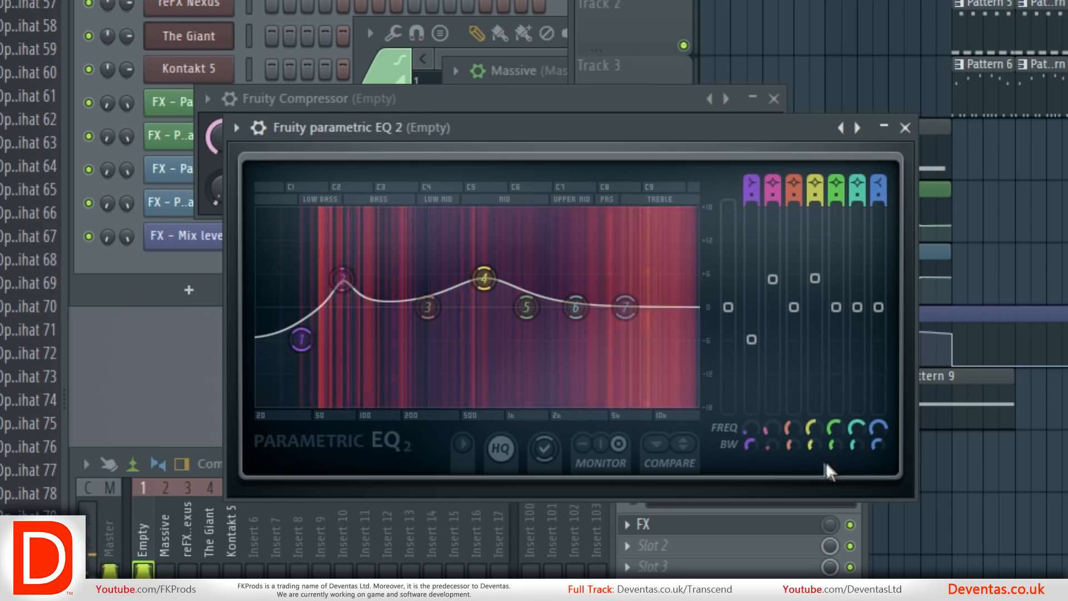
pyautogui.moveTo(815, 444); pyautogui.dragTo(815, 476)
pyautogui.moveTo(428, 309); pyautogui.dragTo(423, 330)
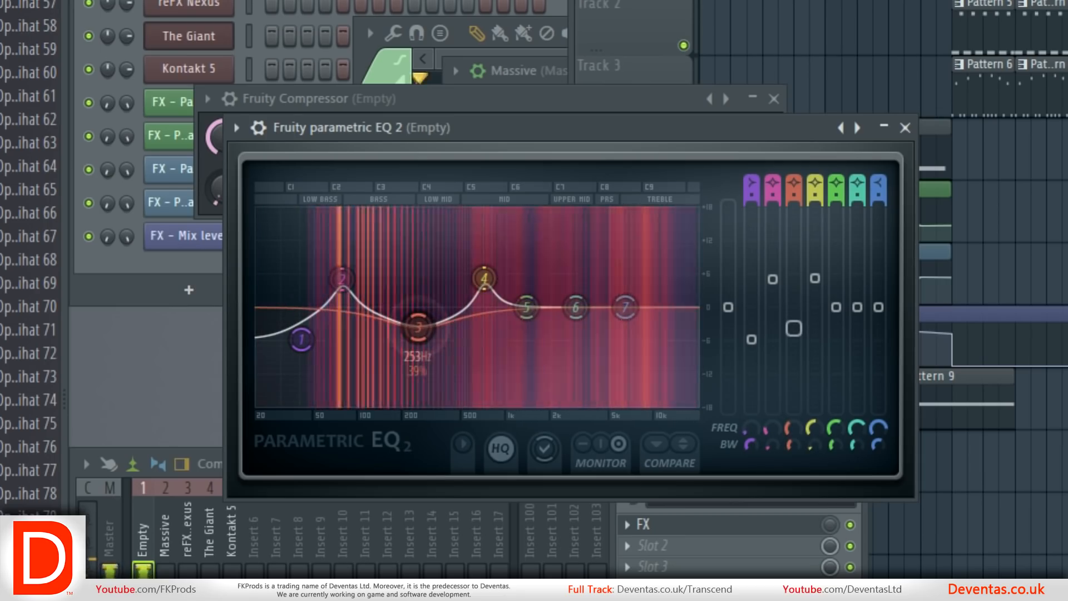
pyautogui.moveTo(301, 339); pyautogui.dragTo(291, 331)
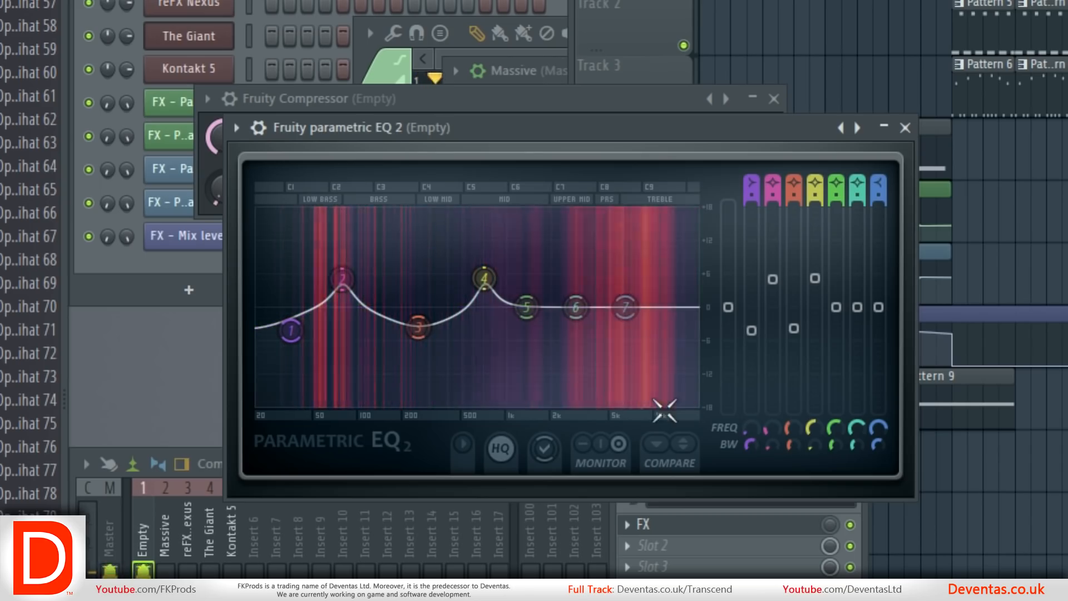
# Cut EQ band 7, narrowly boost band 6 near 3405 Hz, dip band 5 near 1602 Hz, and close the equalizer.
pyautogui.moveTo(626, 308); pyautogui.dragTo(643, 326)
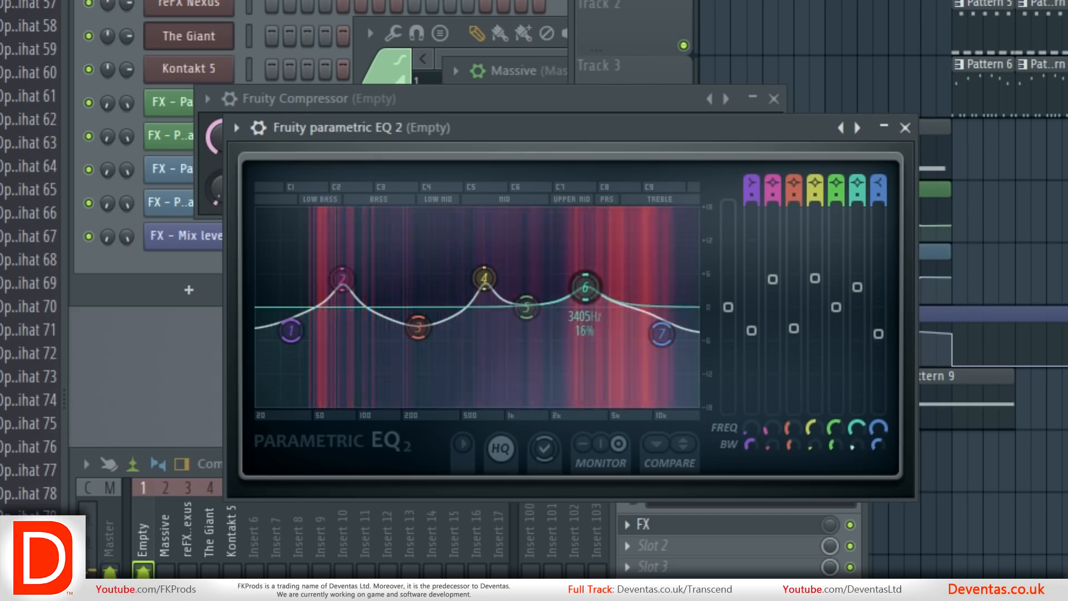
pyautogui.moveTo(532, 328); pyautogui.dragTo(541, 336)
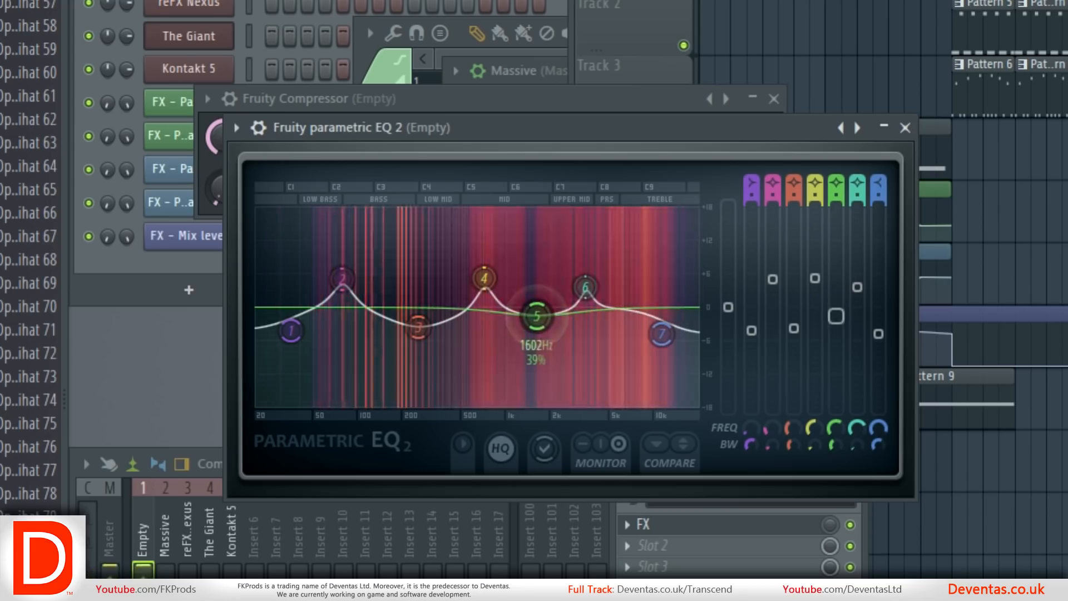
pyautogui.moveTo(585, 288); pyautogui.dragTo(587, 284)
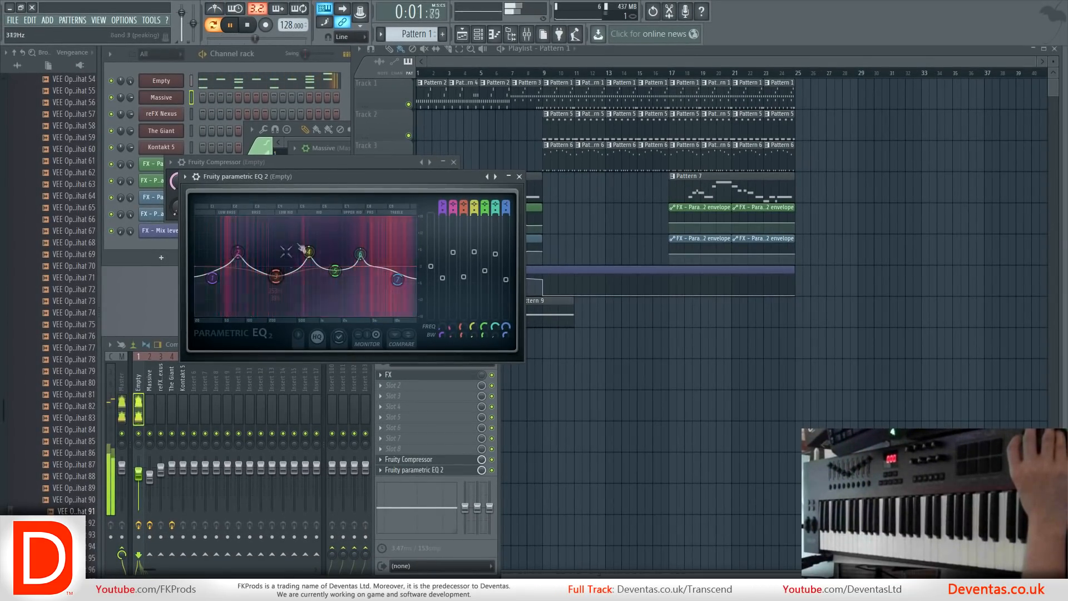
pyautogui.click(520, 177)
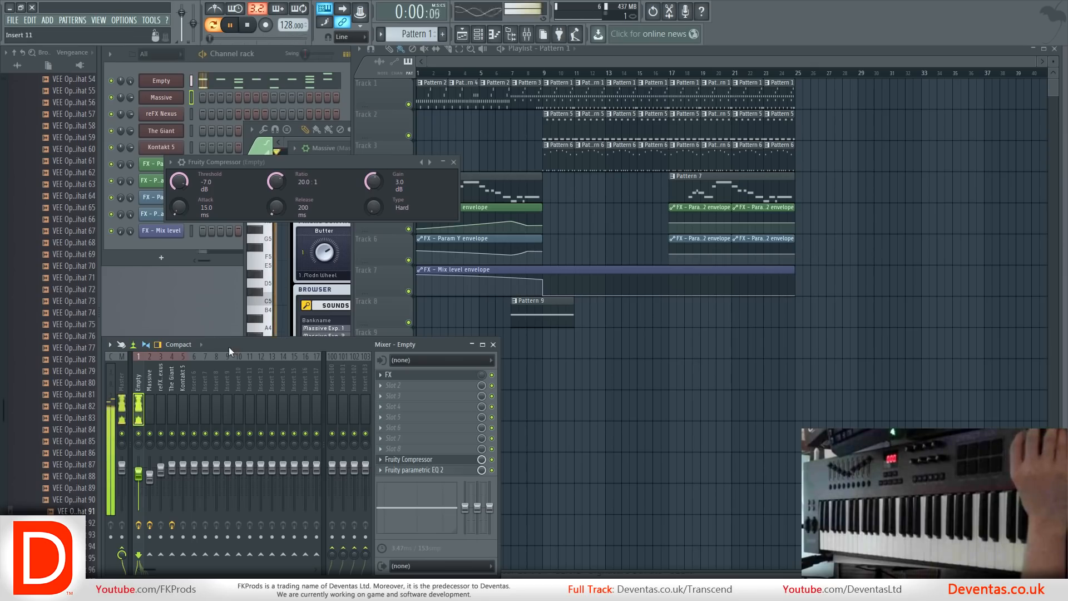
# Load Fruity Parametric EQ 2 into slot 10 of the Massive track and, playing Pattern 5, boost bands 2 and 3 while slightly cutting bands 1 and 4.
pyautogui.click(151, 382)
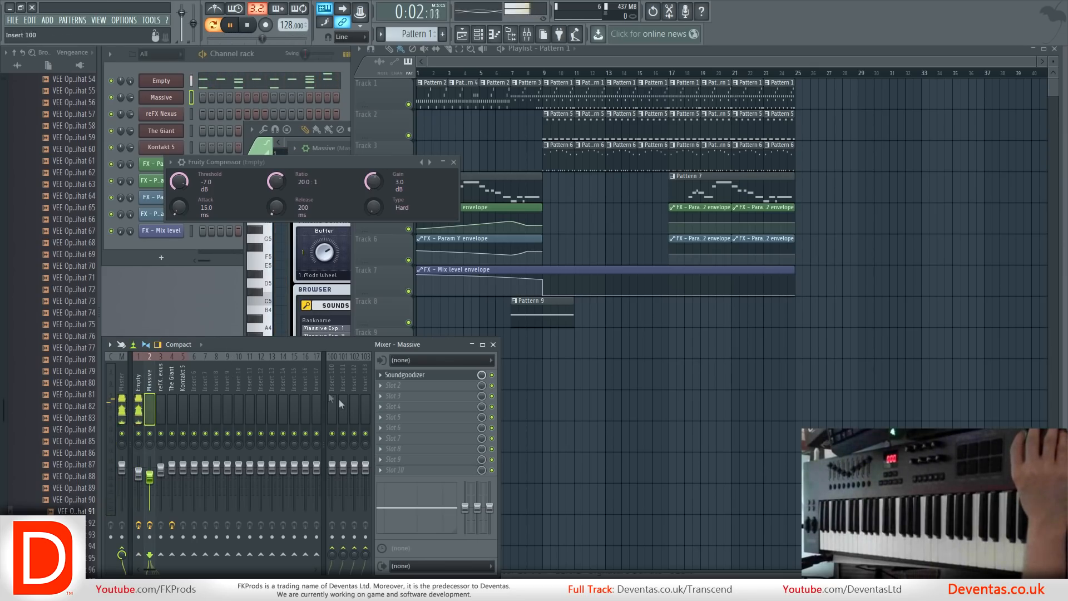
pyautogui.click(384, 471)
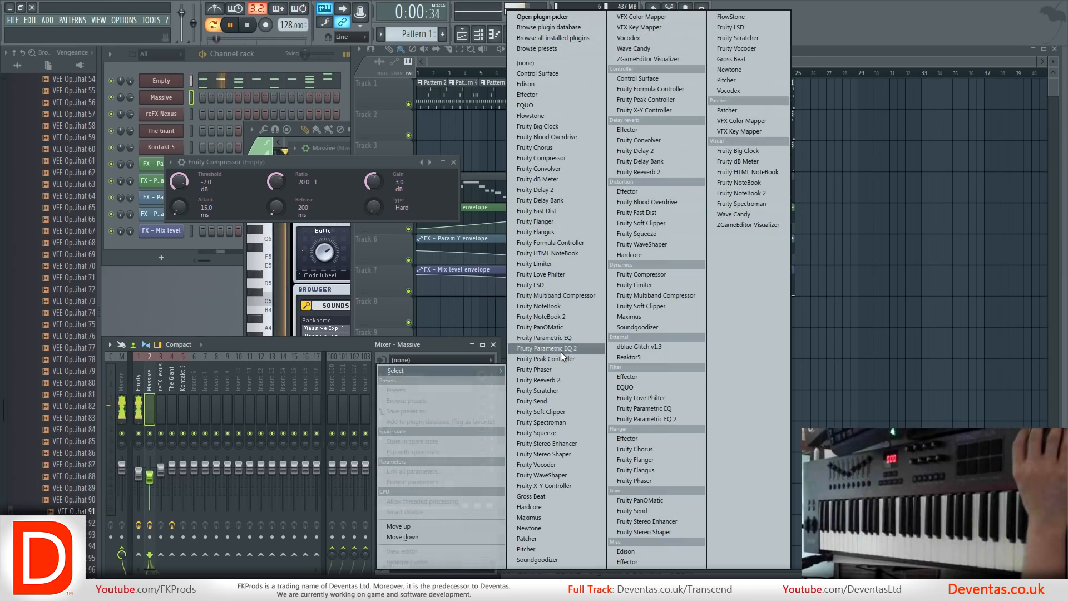
pyautogui.click(561, 353)
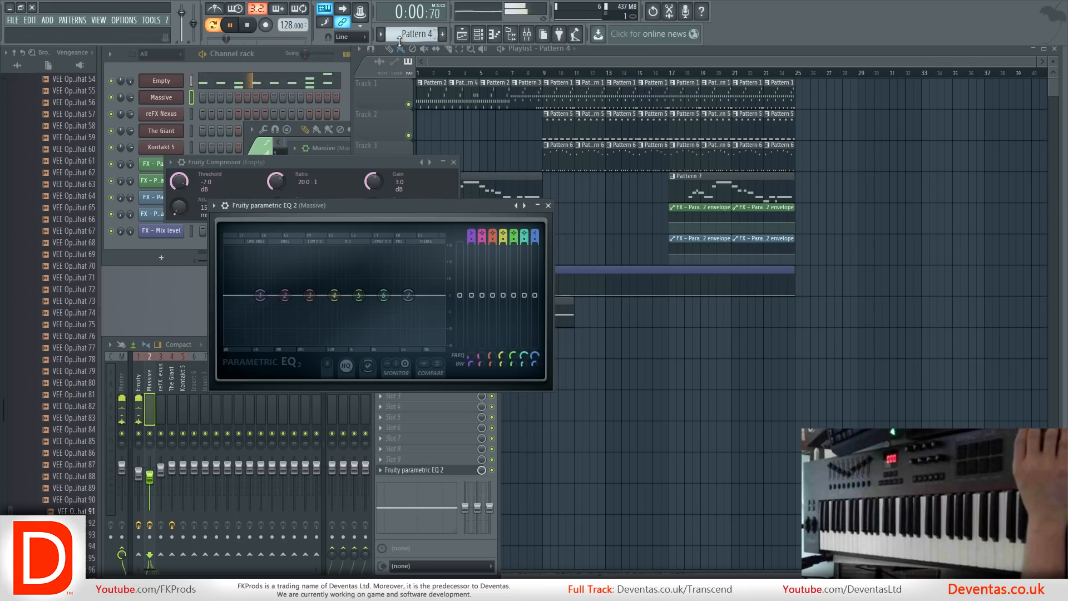
pyautogui.moveTo(399, 42); pyautogui.dragTo(399, 45)
pyautogui.moveTo(260, 295); pyautogui.dragTo(254, 309)
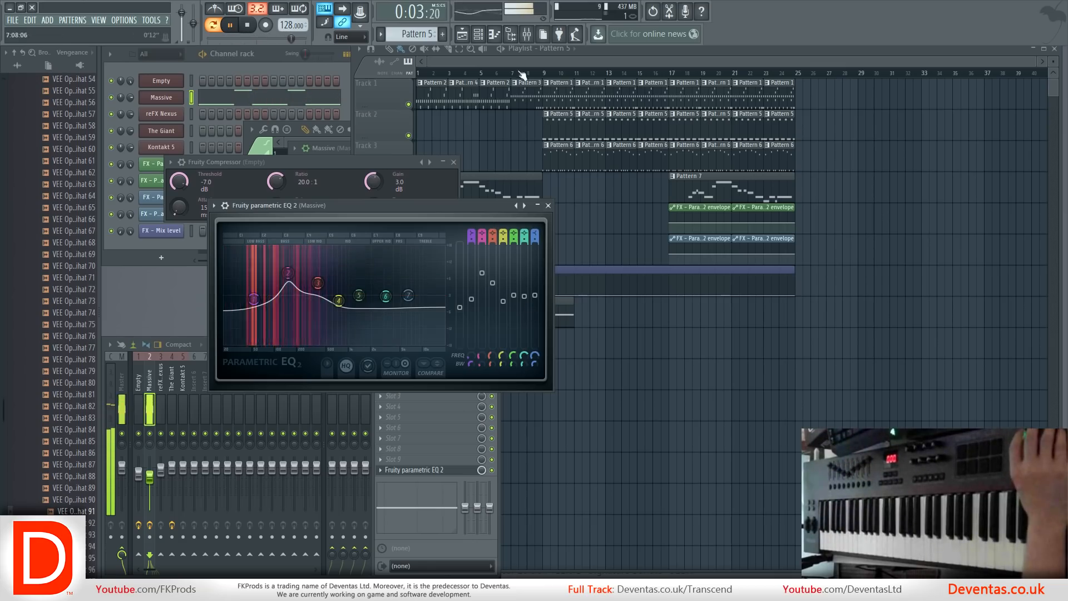
# Play the arrangement from bar 9 and lower the reFX Nexus and The Giant mixer faders to roughly match Massive's.
pyautogui.click(548, 75)
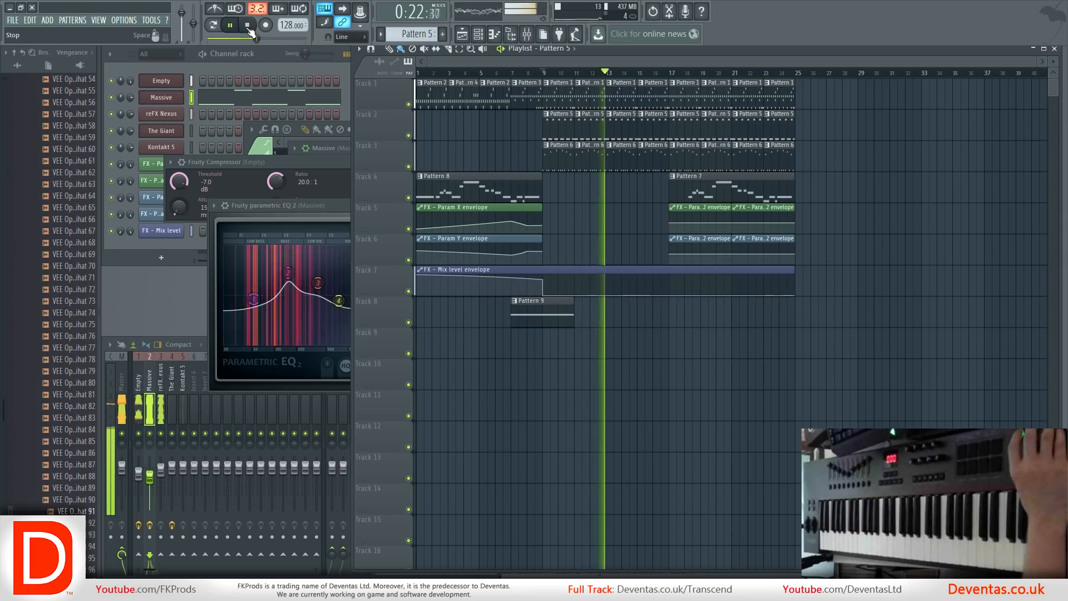
pyautogui.click(120, 383)
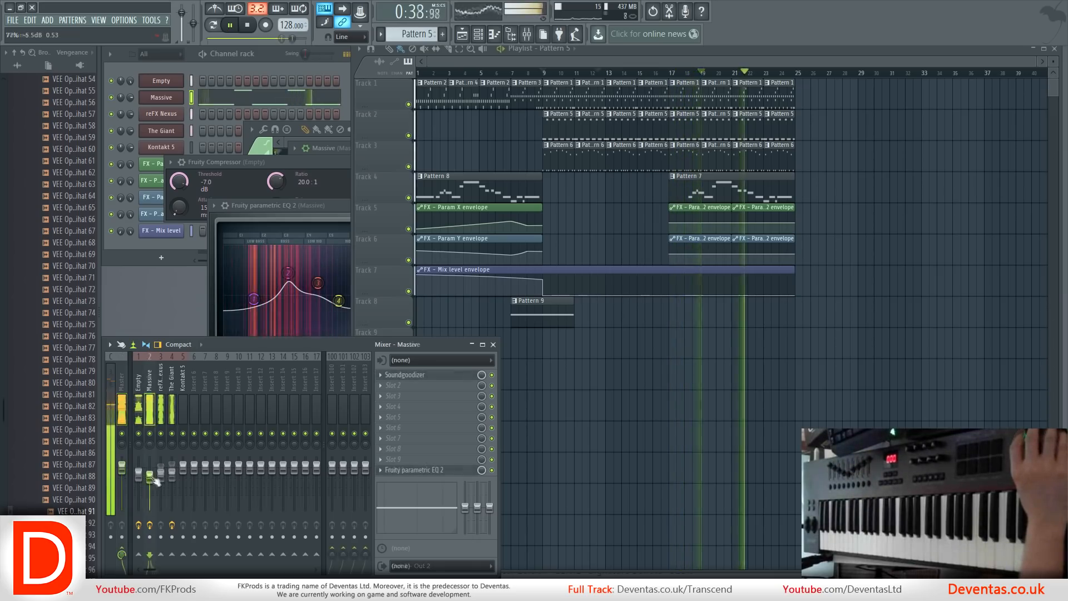
pyautogui.moveTo(149, 474); pyautogui.dragTo(172, 475)
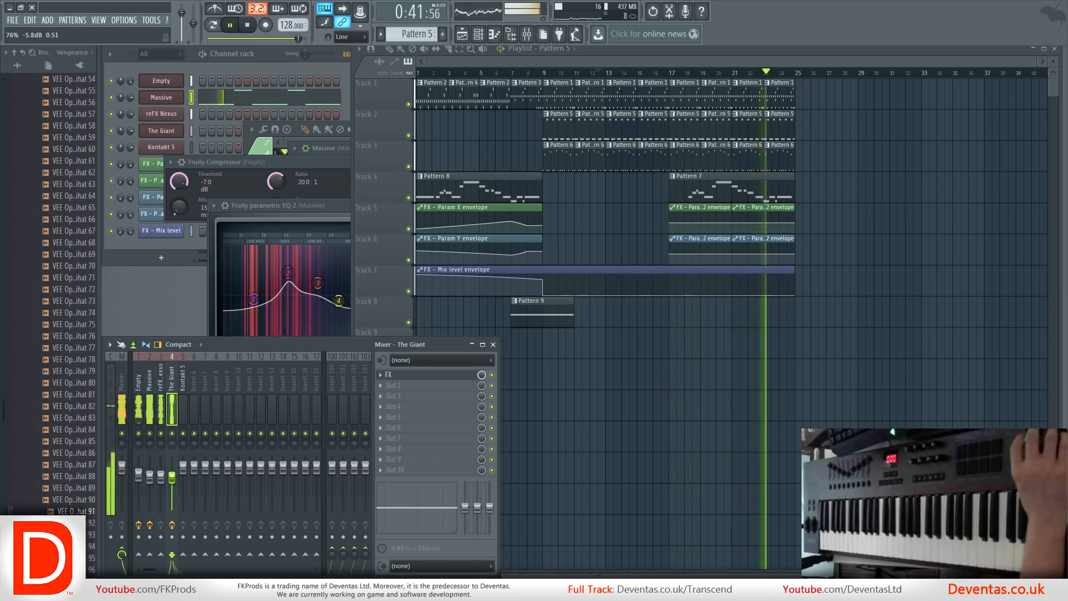
pyautogui.click(123, 389)
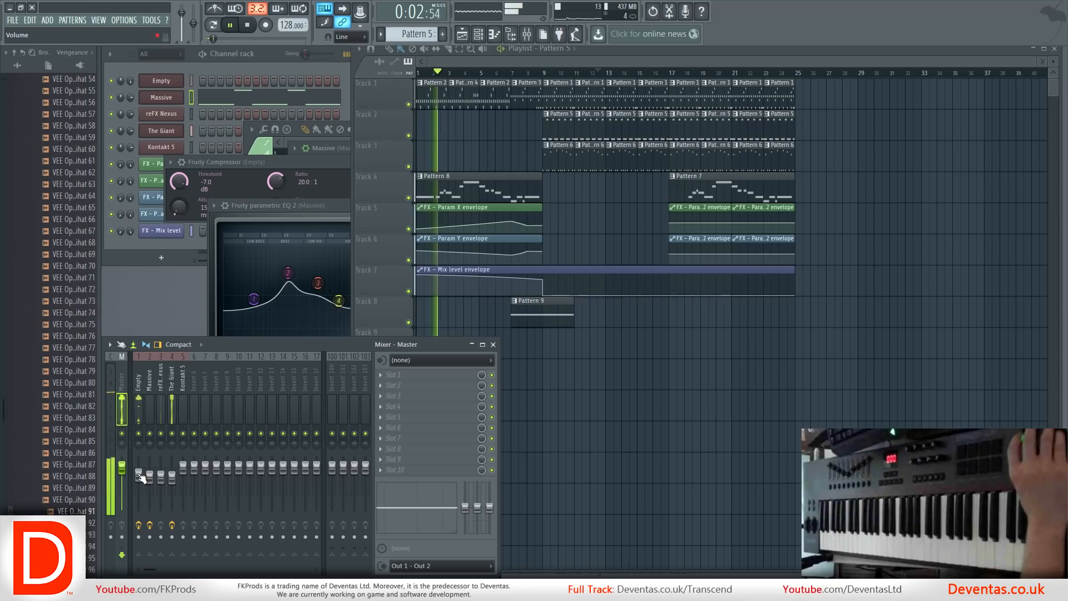
# Loop playback over bars 13 to 21 and check the levels of the Massive, Empty and Master mixer tracks.
pyautogui.moveTo(611, 73); pyautogui.dragTo(670, 82)
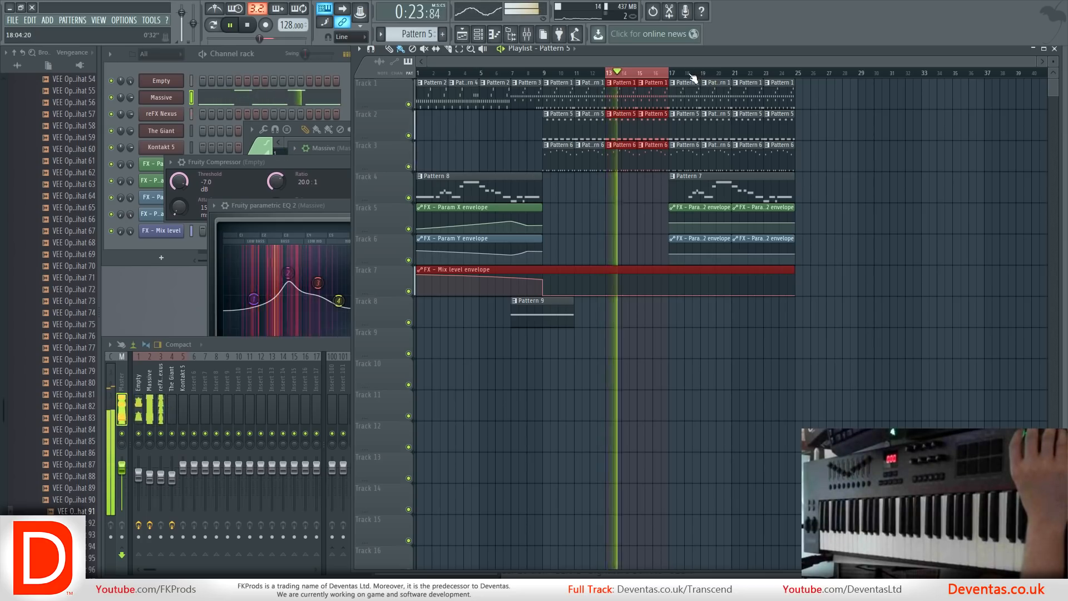
pyautogui.moveTo(707, 75); pyautogui.dragTo(733, 76)
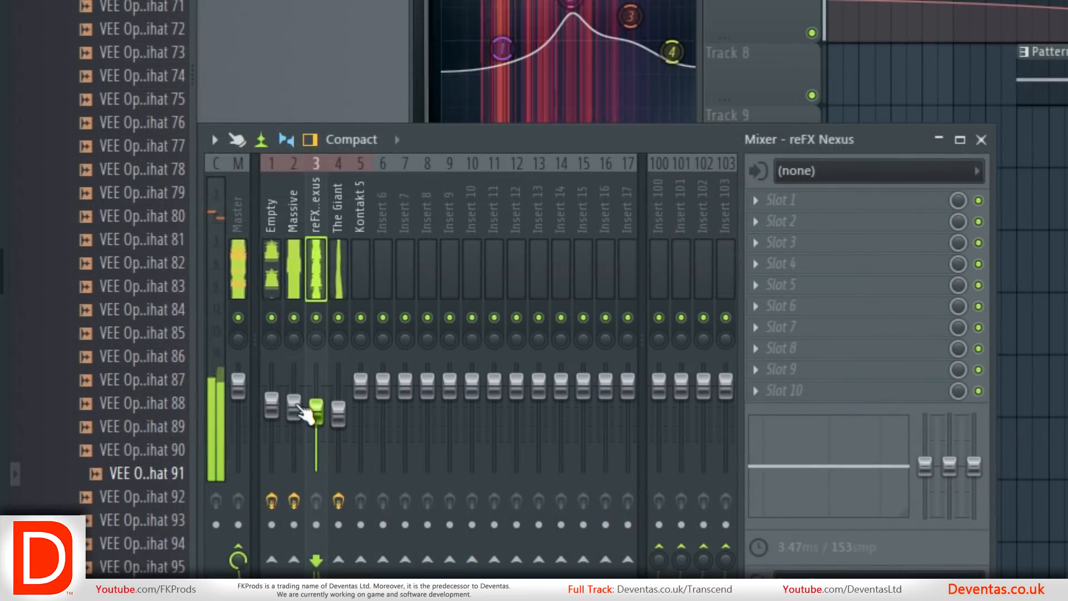
pyautogui.click(149, 478)
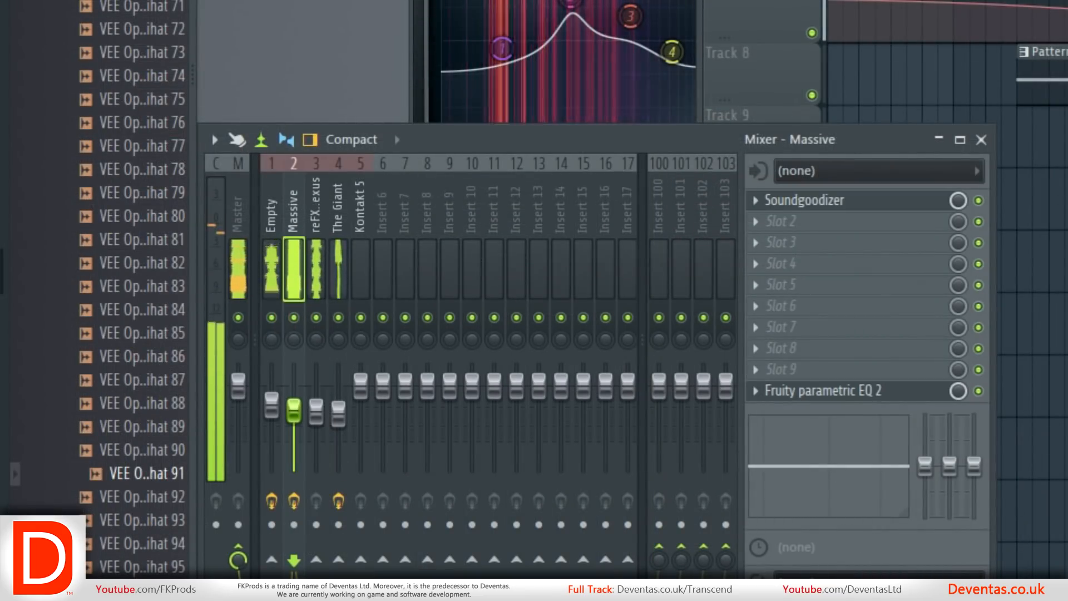
pyautogui.click(271, 411)
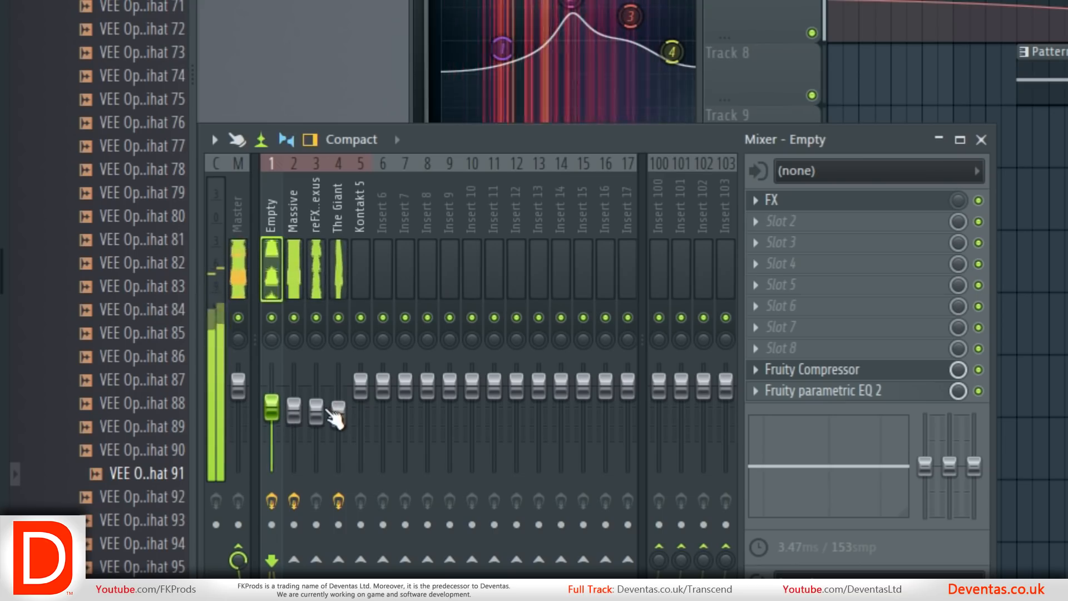
pyautogui.click(236, 213)
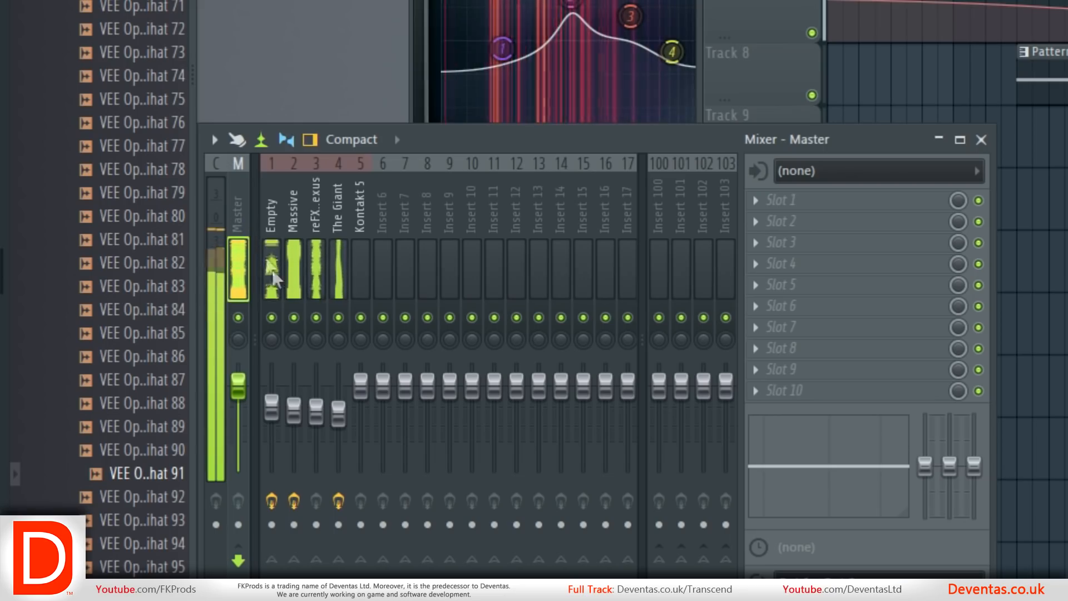
# Slightly lower the mixer faders of The Giant, reFX Nexus, Massive and Empty tracks while the loop plays.
pyautogui.click(338, 412)
pyautogui.click(316, 412)
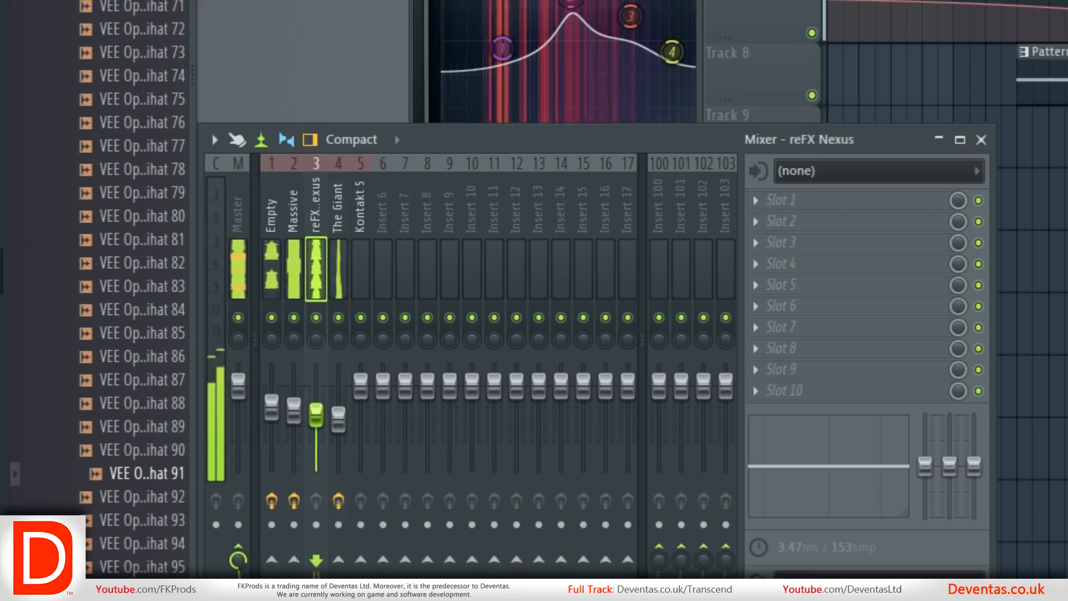
pyautogui.click(293, 412)
pyautogui.click(273, 409)
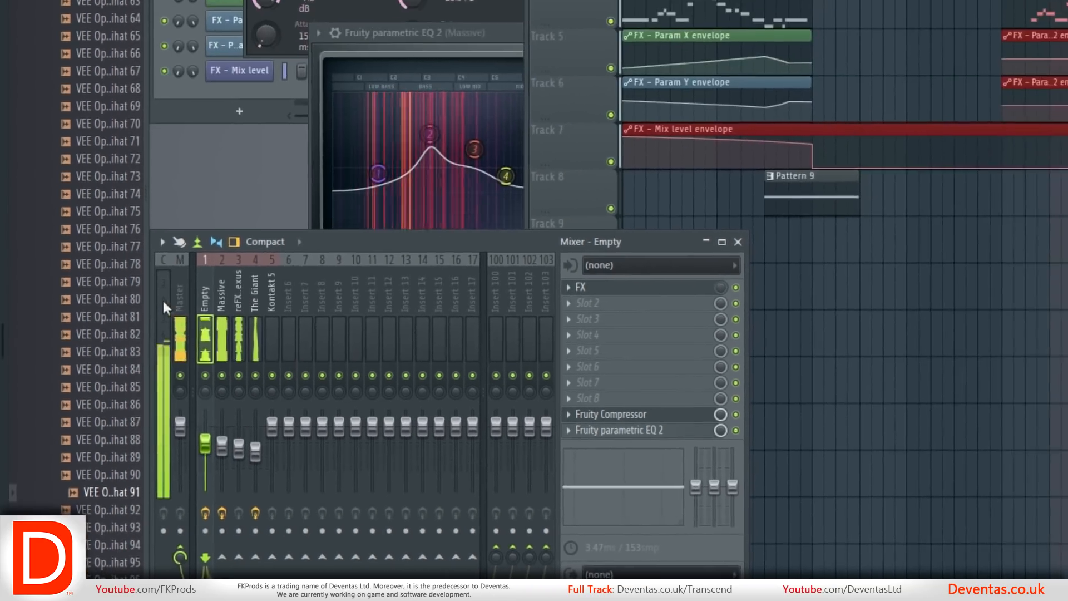
pyautogui.click(179, 311)
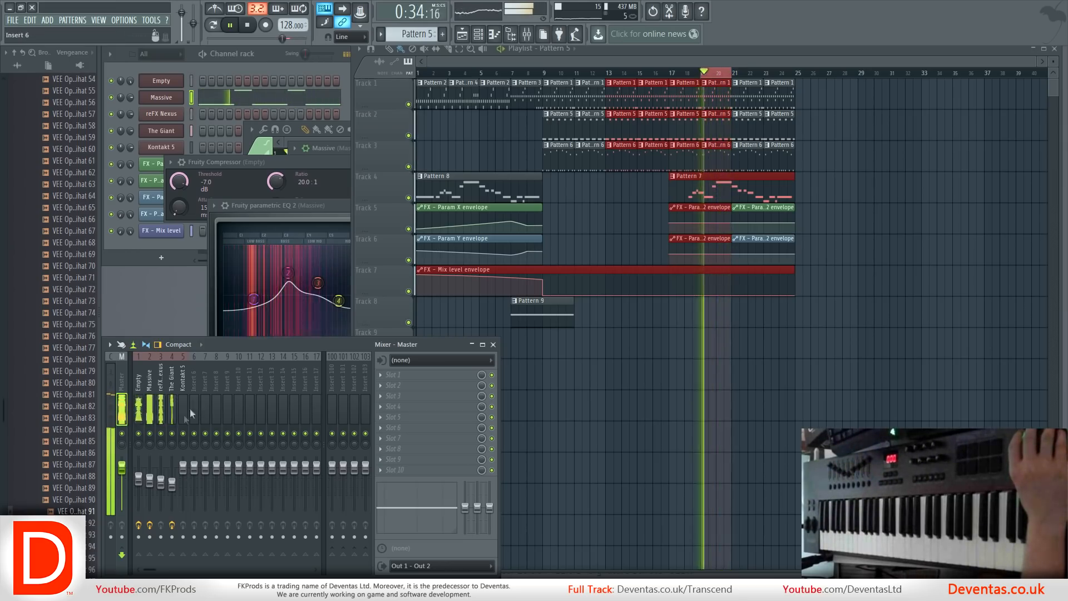
# Load Fruity Parametric EQ 2 into slot 10 of the reFX Nexus mixer track.
pyautogui.click(165, 378)
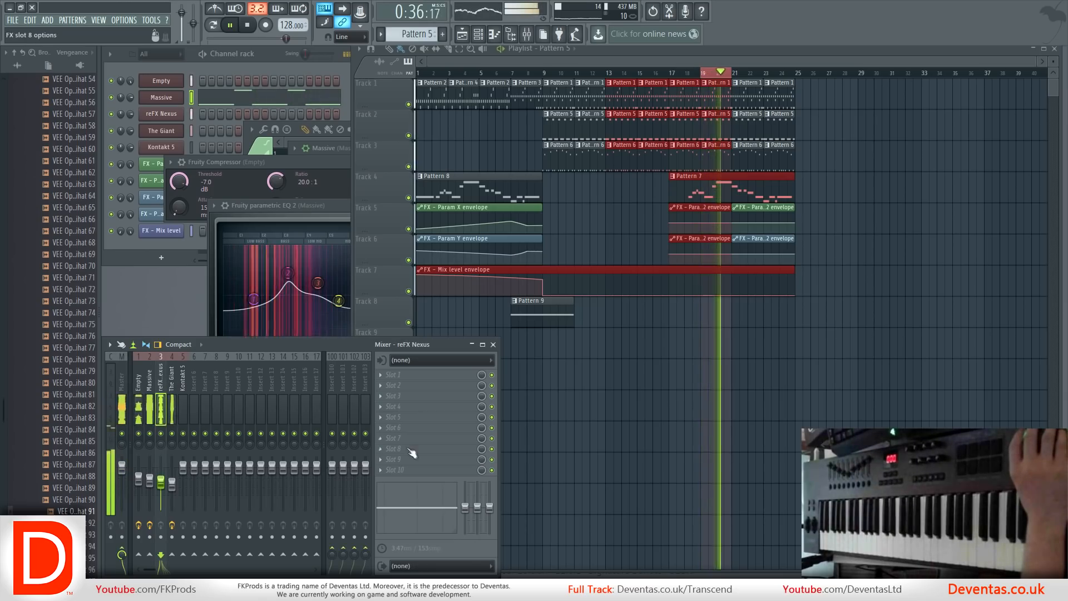
pyautogui.click(383, 472)
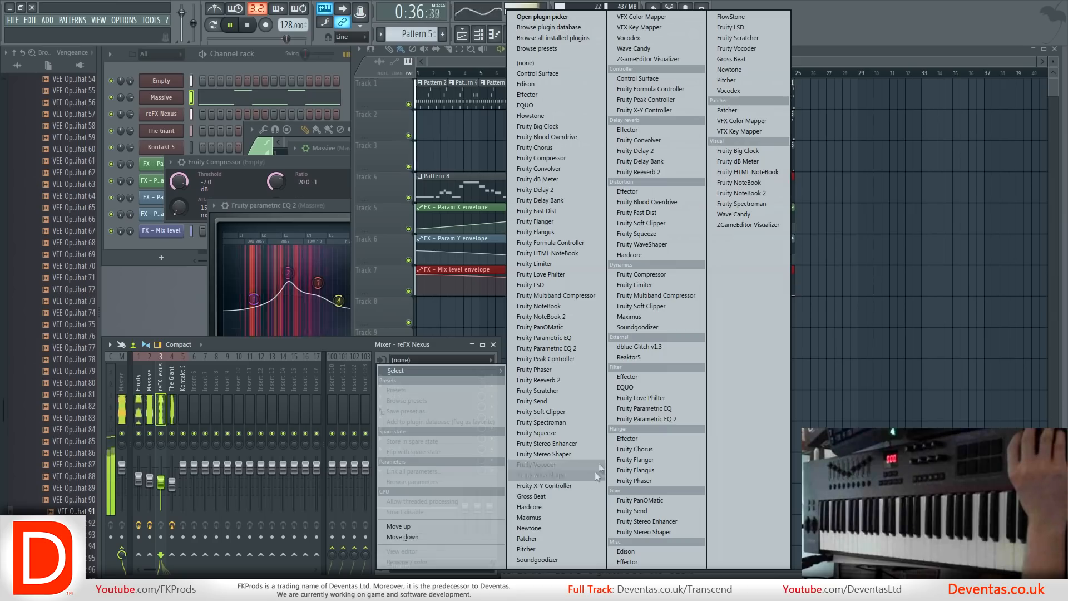
pyautogui.click(637, 419)
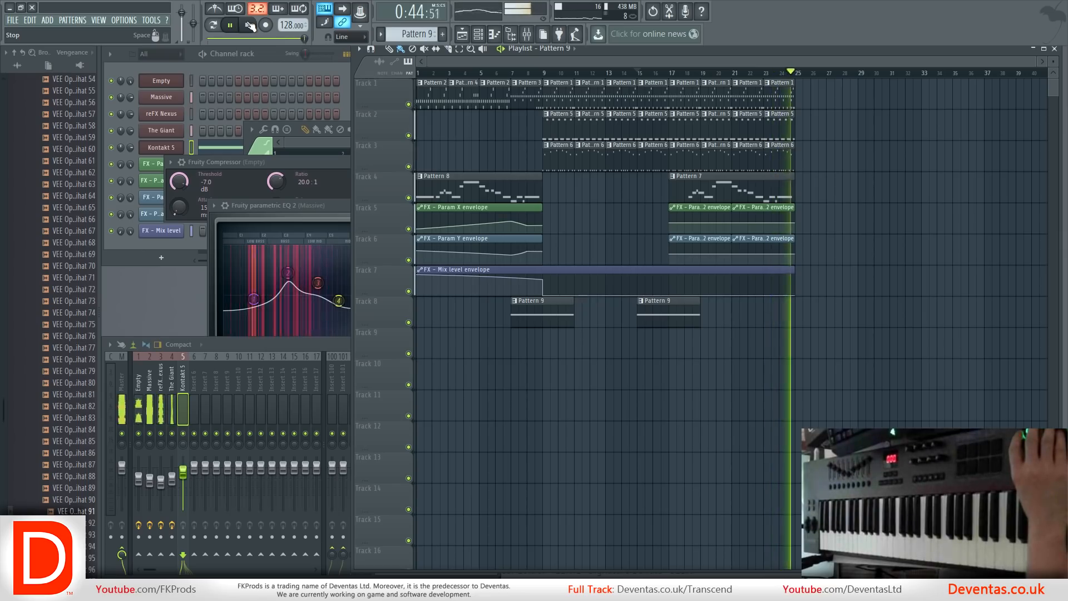
# Stop the song, return to its start, and bring the playlist and mixer windows forward in turn.
pyautogui.click(250, 25)
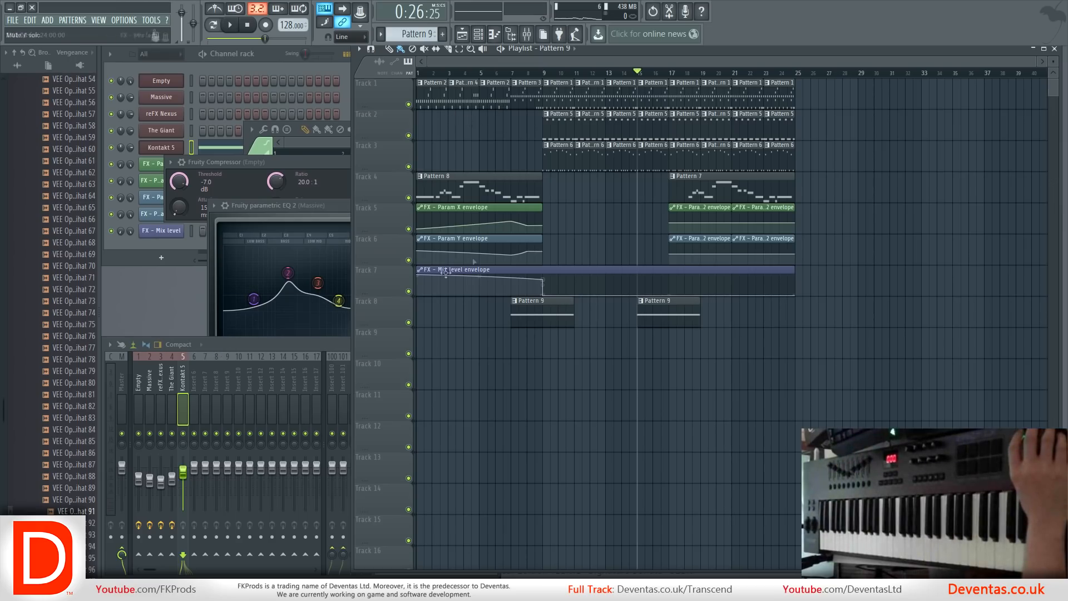
pyautogui.press('space')
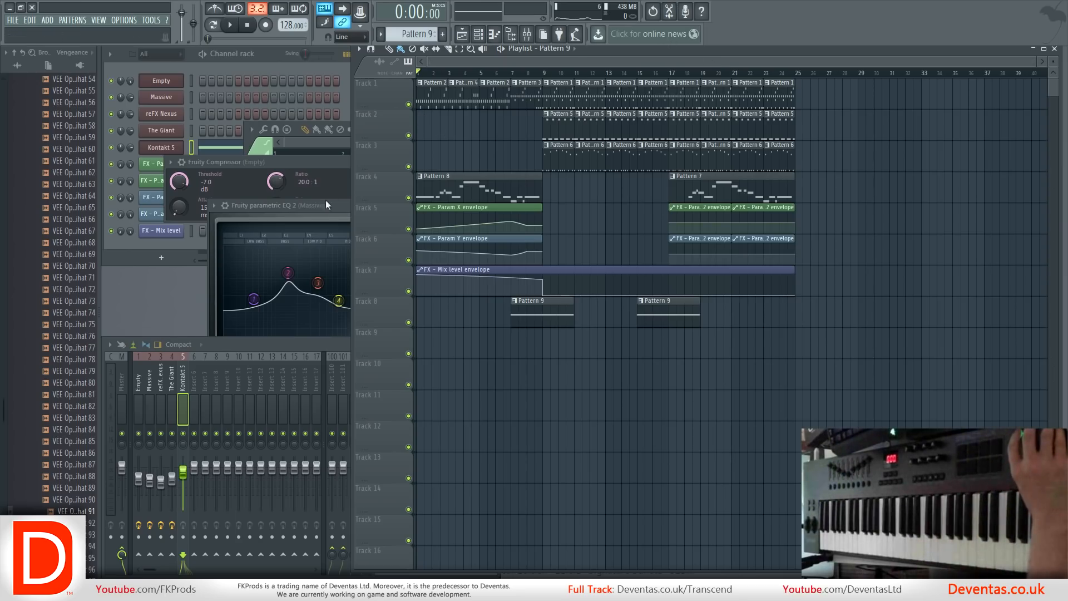
pyautogui.click(252, 342)
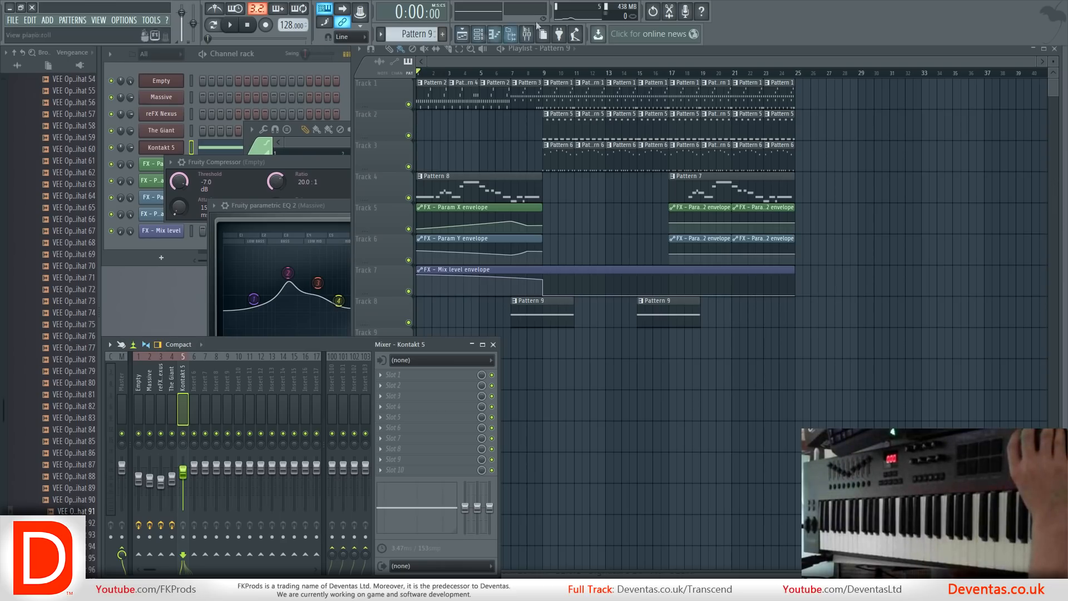
pyautogui.doubleClick(596, 49)
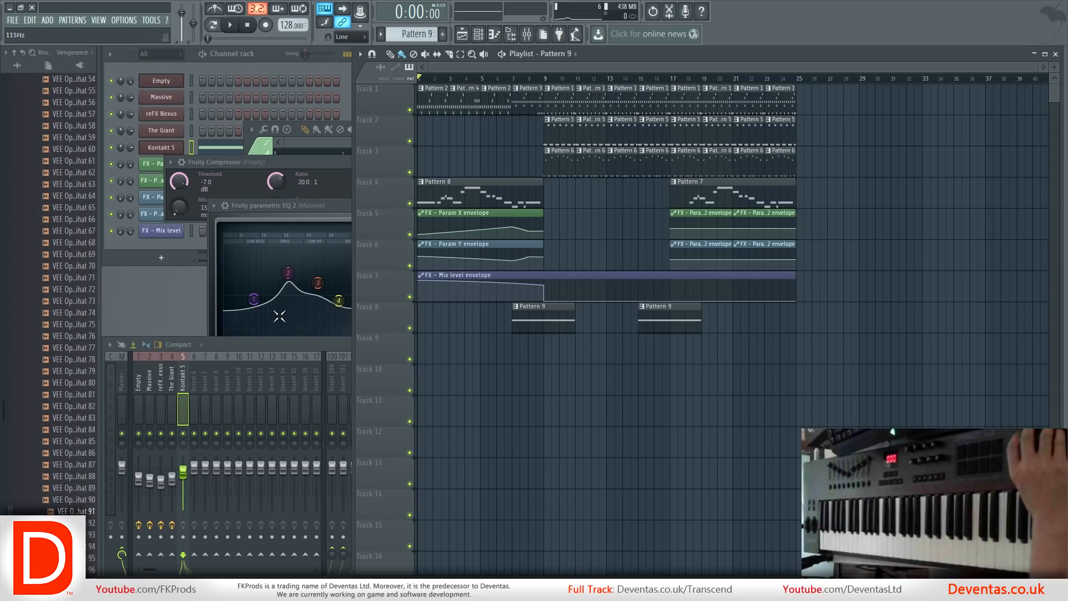
pyautogui.click(266, 345)
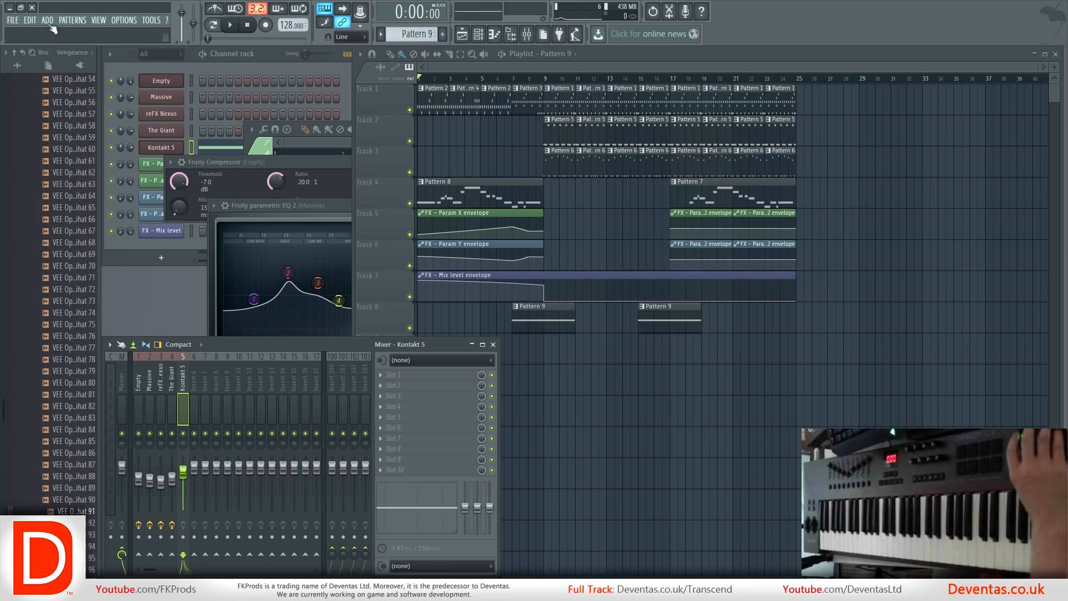
# Open the recent project Cyanide.flp, start its playback and bring the full playlist arrangement forward.
pyautogui.click(15, 22)
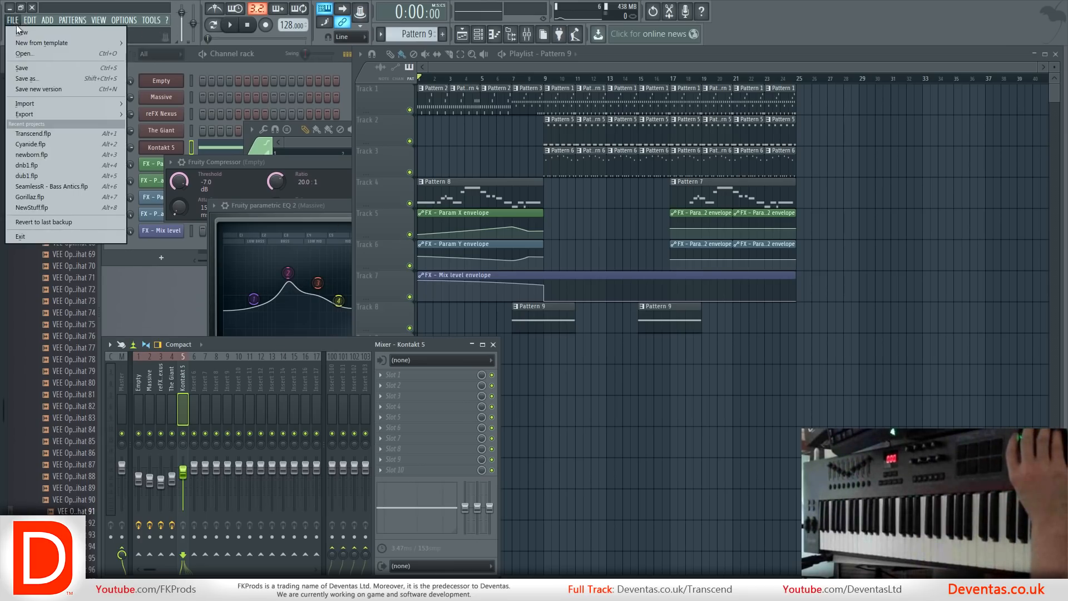
pyautogui.click(75, 143)
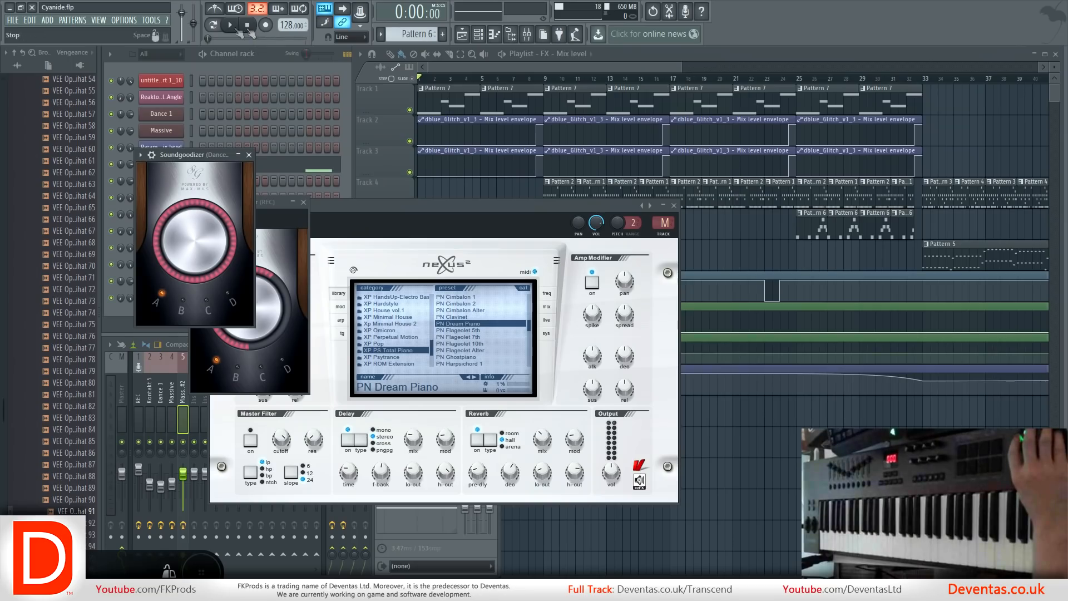
pyautogui.press('space')
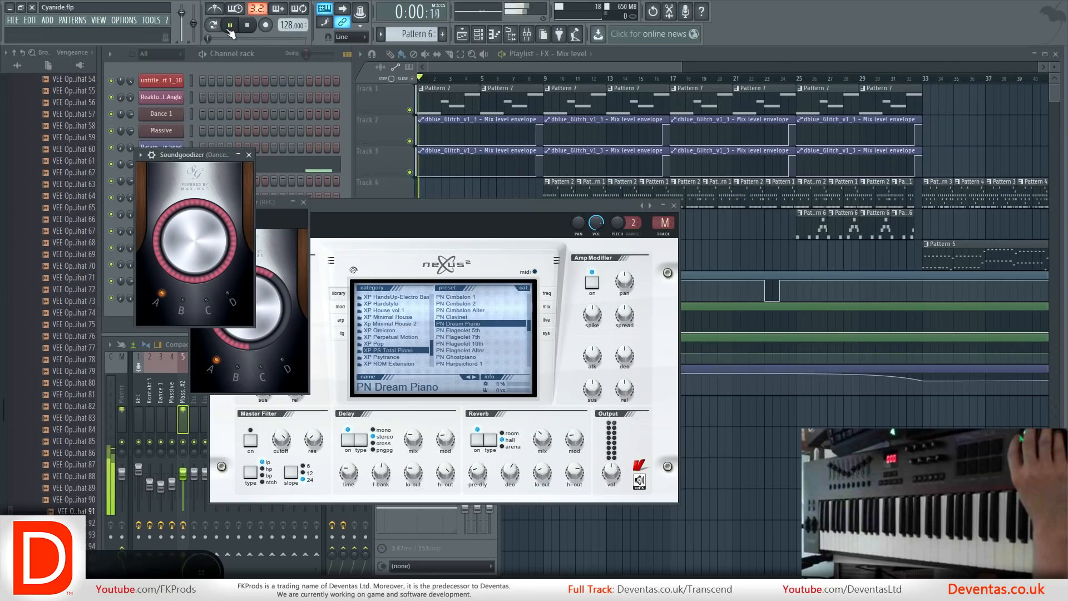
pyautogui.click(549, 68)
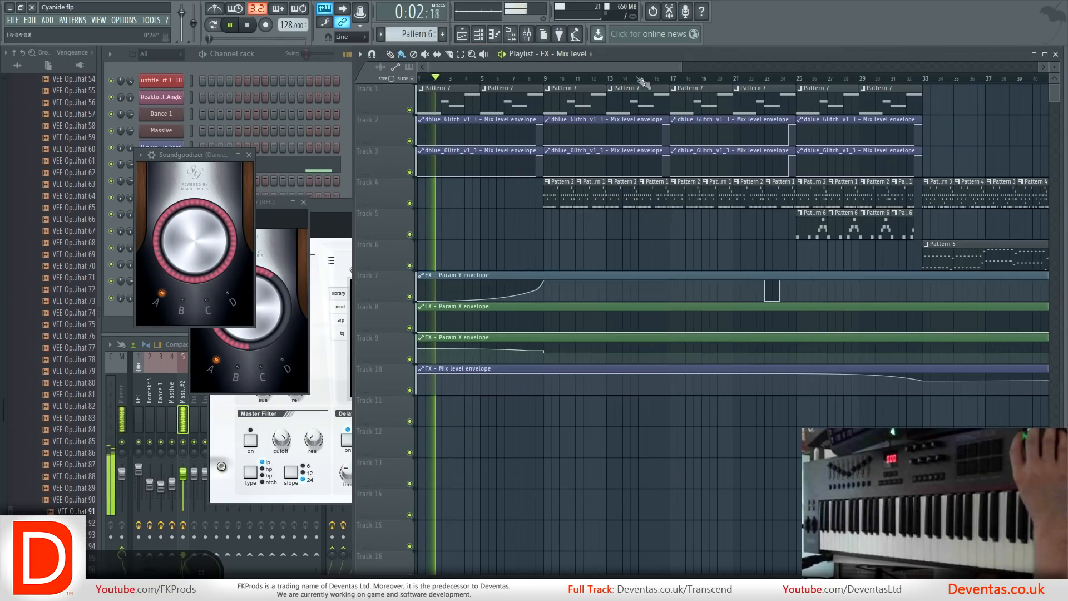
pyautogui.moveTo(680, 68); pyautogui.dragTo(957, 124)
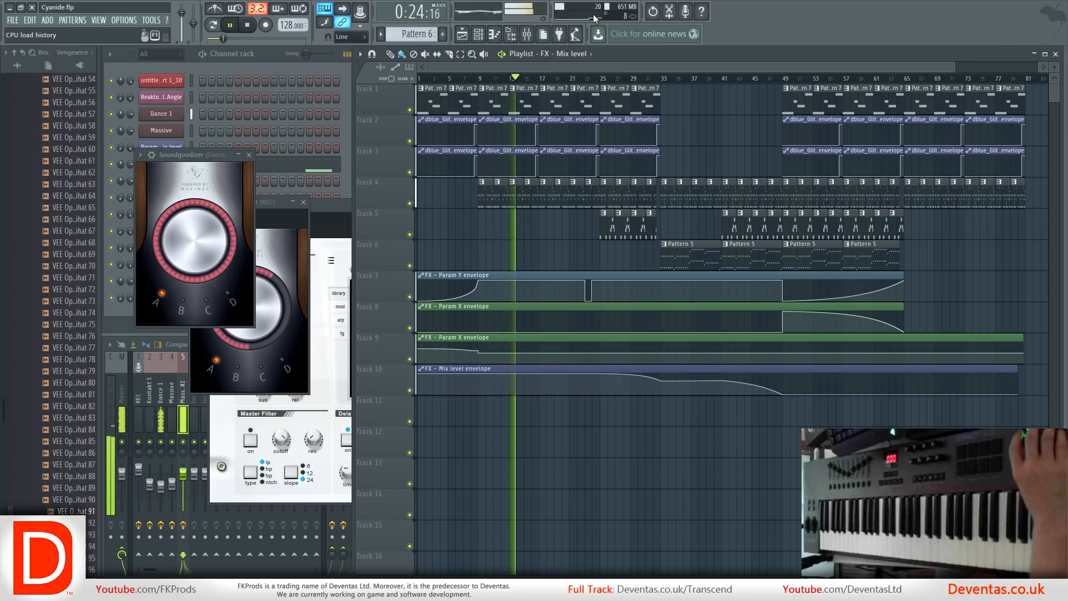
# Open the audio device settings to review the buffer, CPU and mixer options.
pyautogui.click(120, 21)
pyautogui.click(135, 55)
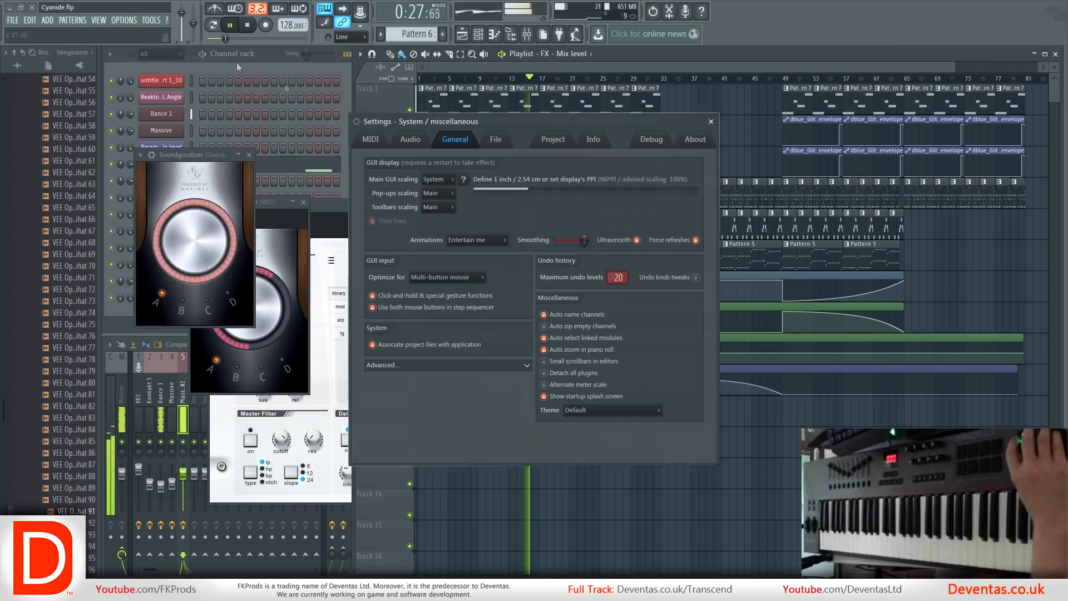
pyautogui.click(412, 141)
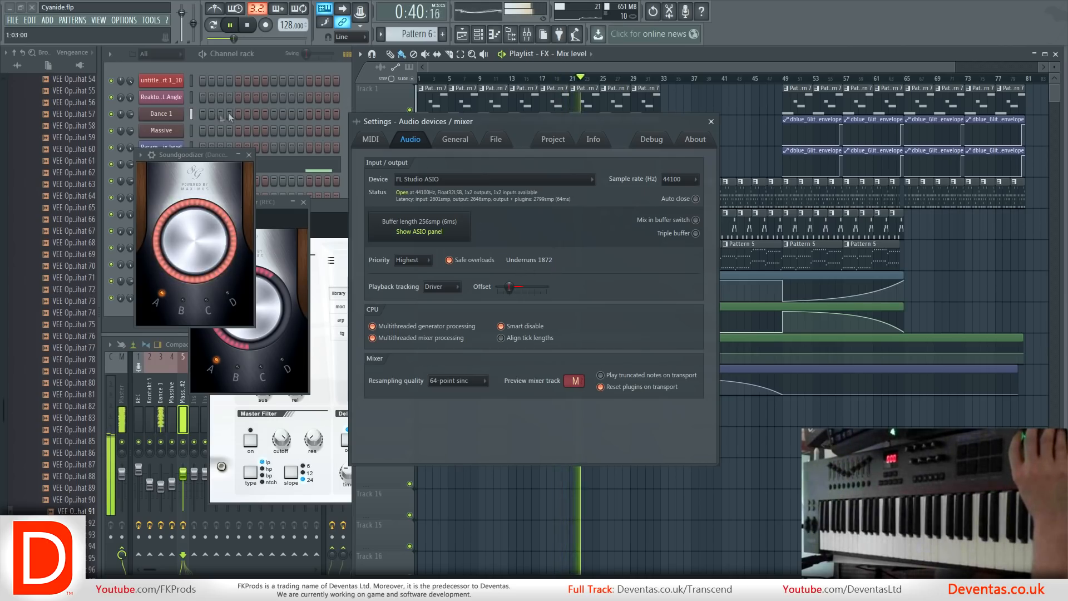
# Switch the song position display to bars and beats and back to minutes and seconds.
pyautogui.click(419, 19)
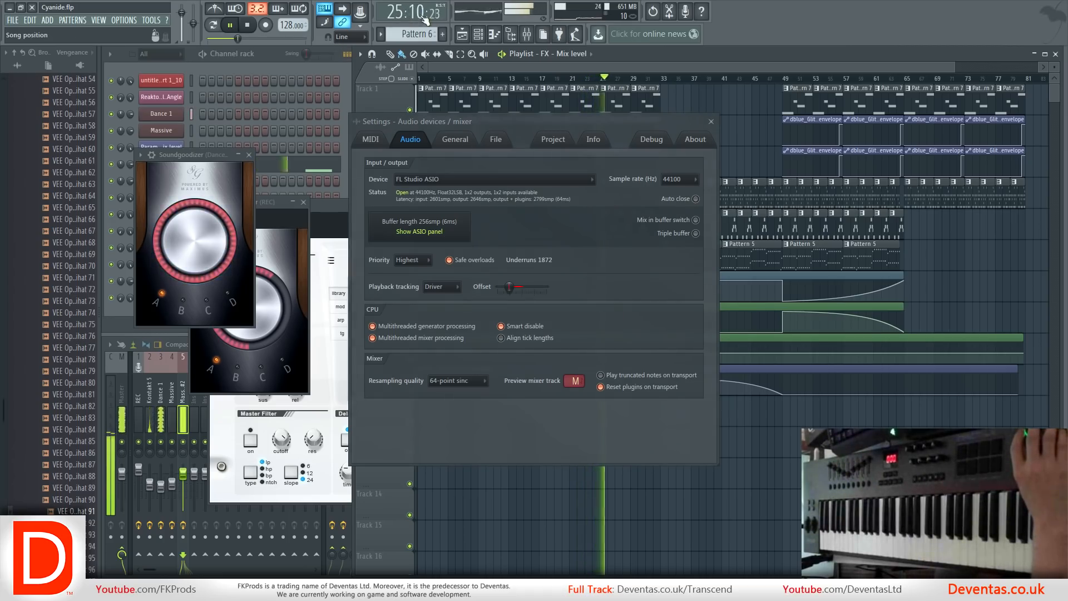
pyautogui.click(396, 20)
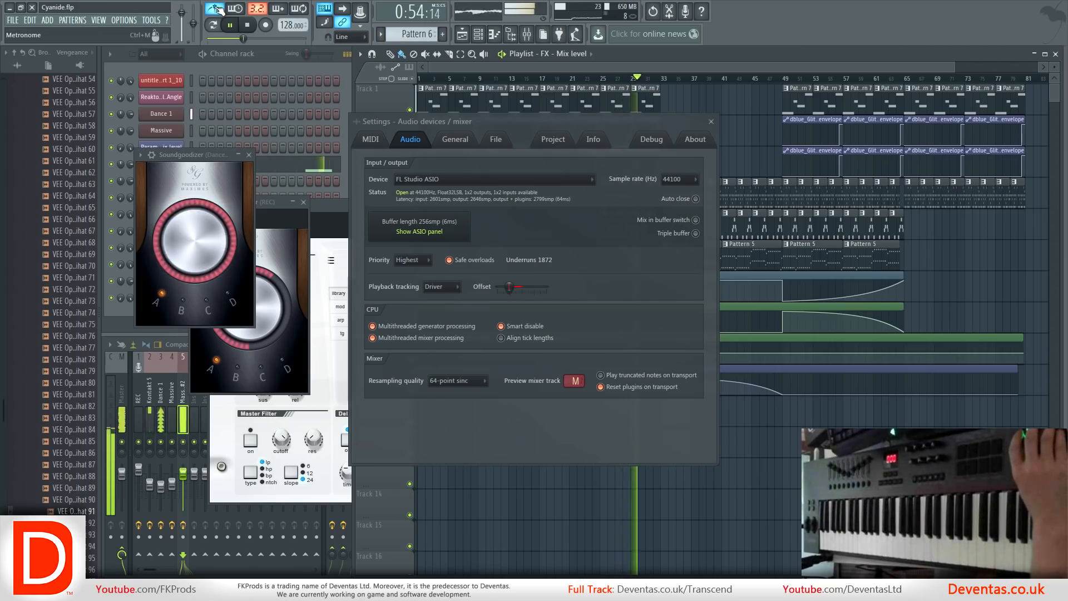
# Turn on playlist auto-scrolling during playback and close the audio settings window.
pyautogui.click(344, 9)
pyautogui.moveTo(893, 65); pyautogui.dragTo(523, 80)
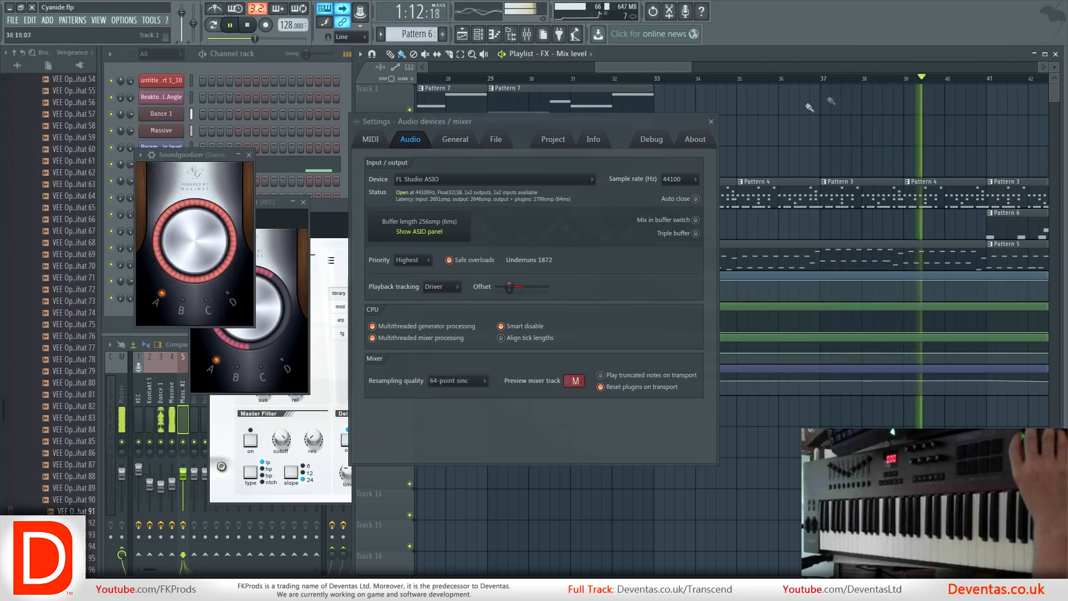
pyautogui.click(712, 122)
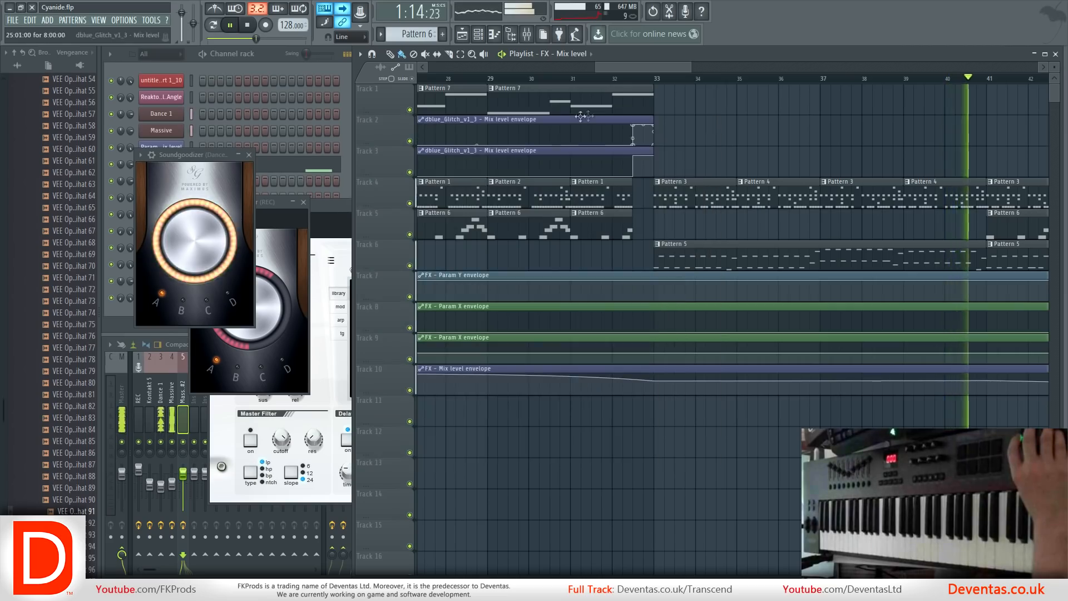